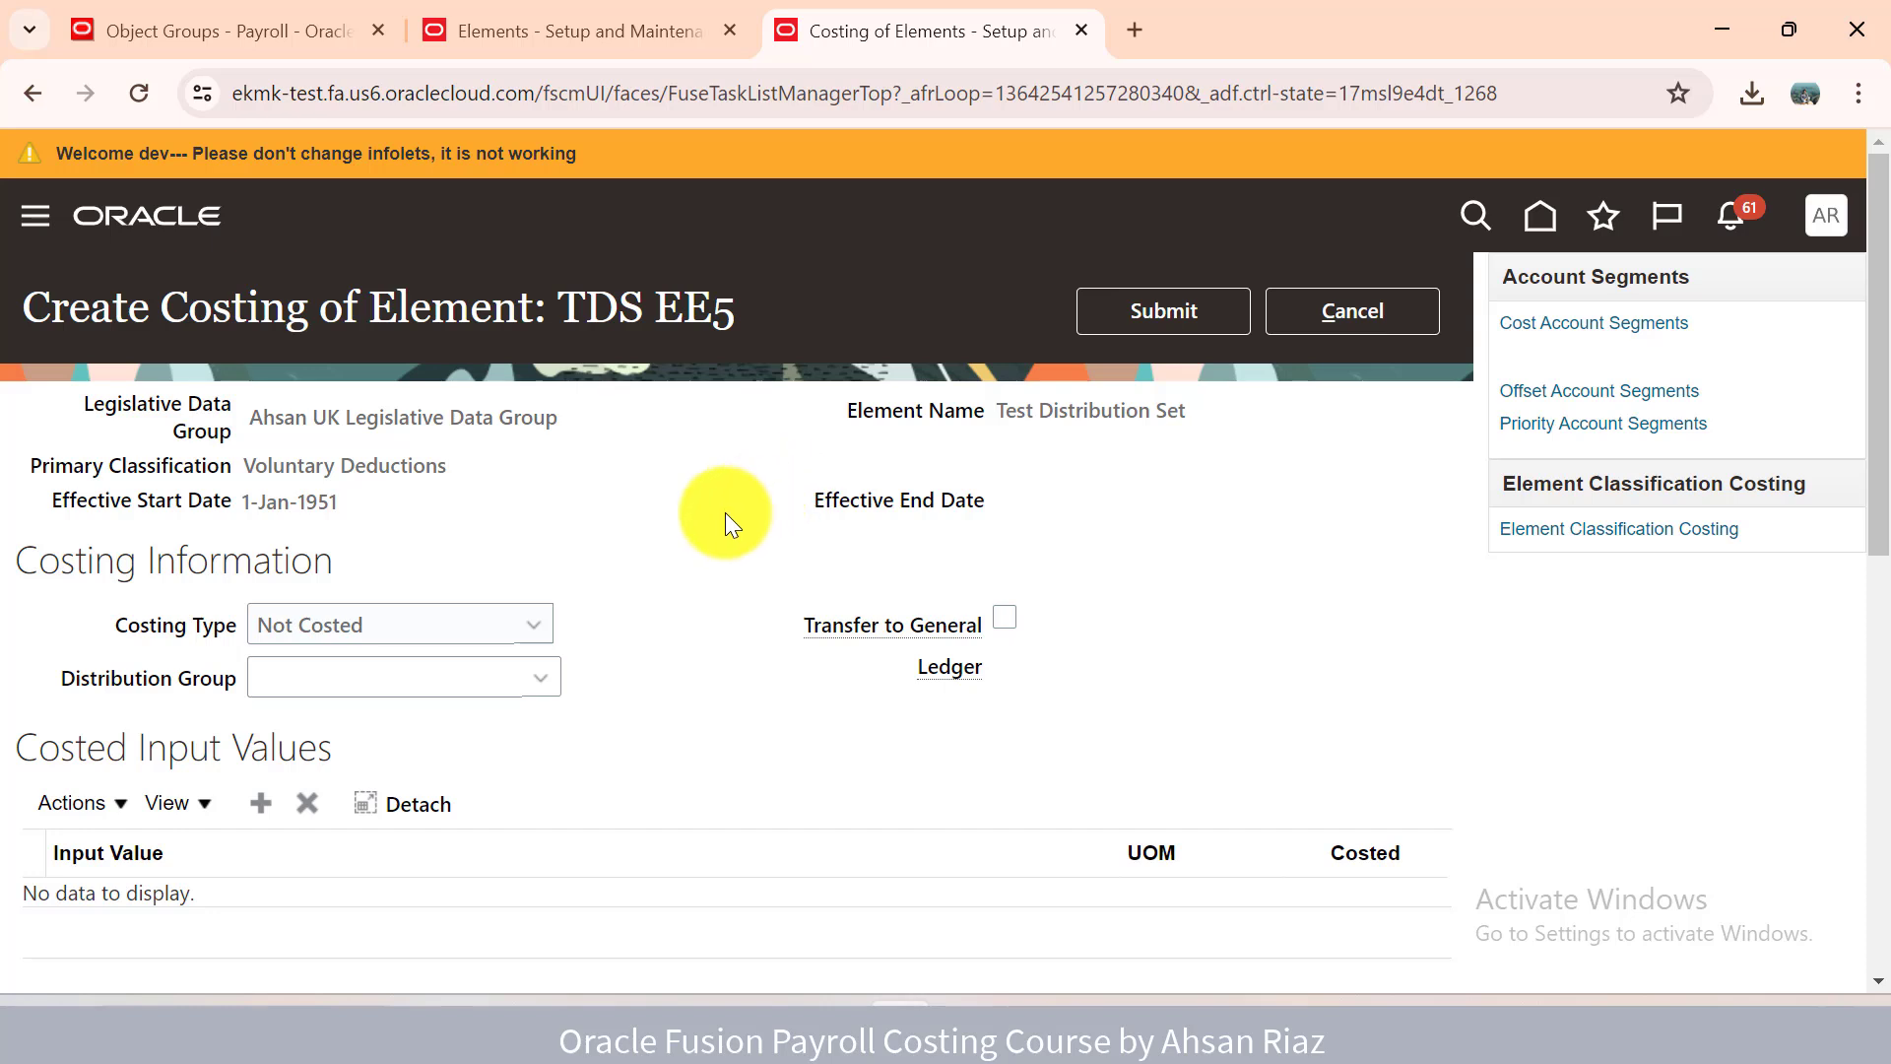
Examine the available Costing Type options for the Test Distribution Set element.
{"action": "left_click", "coordinate": [537, 630]}
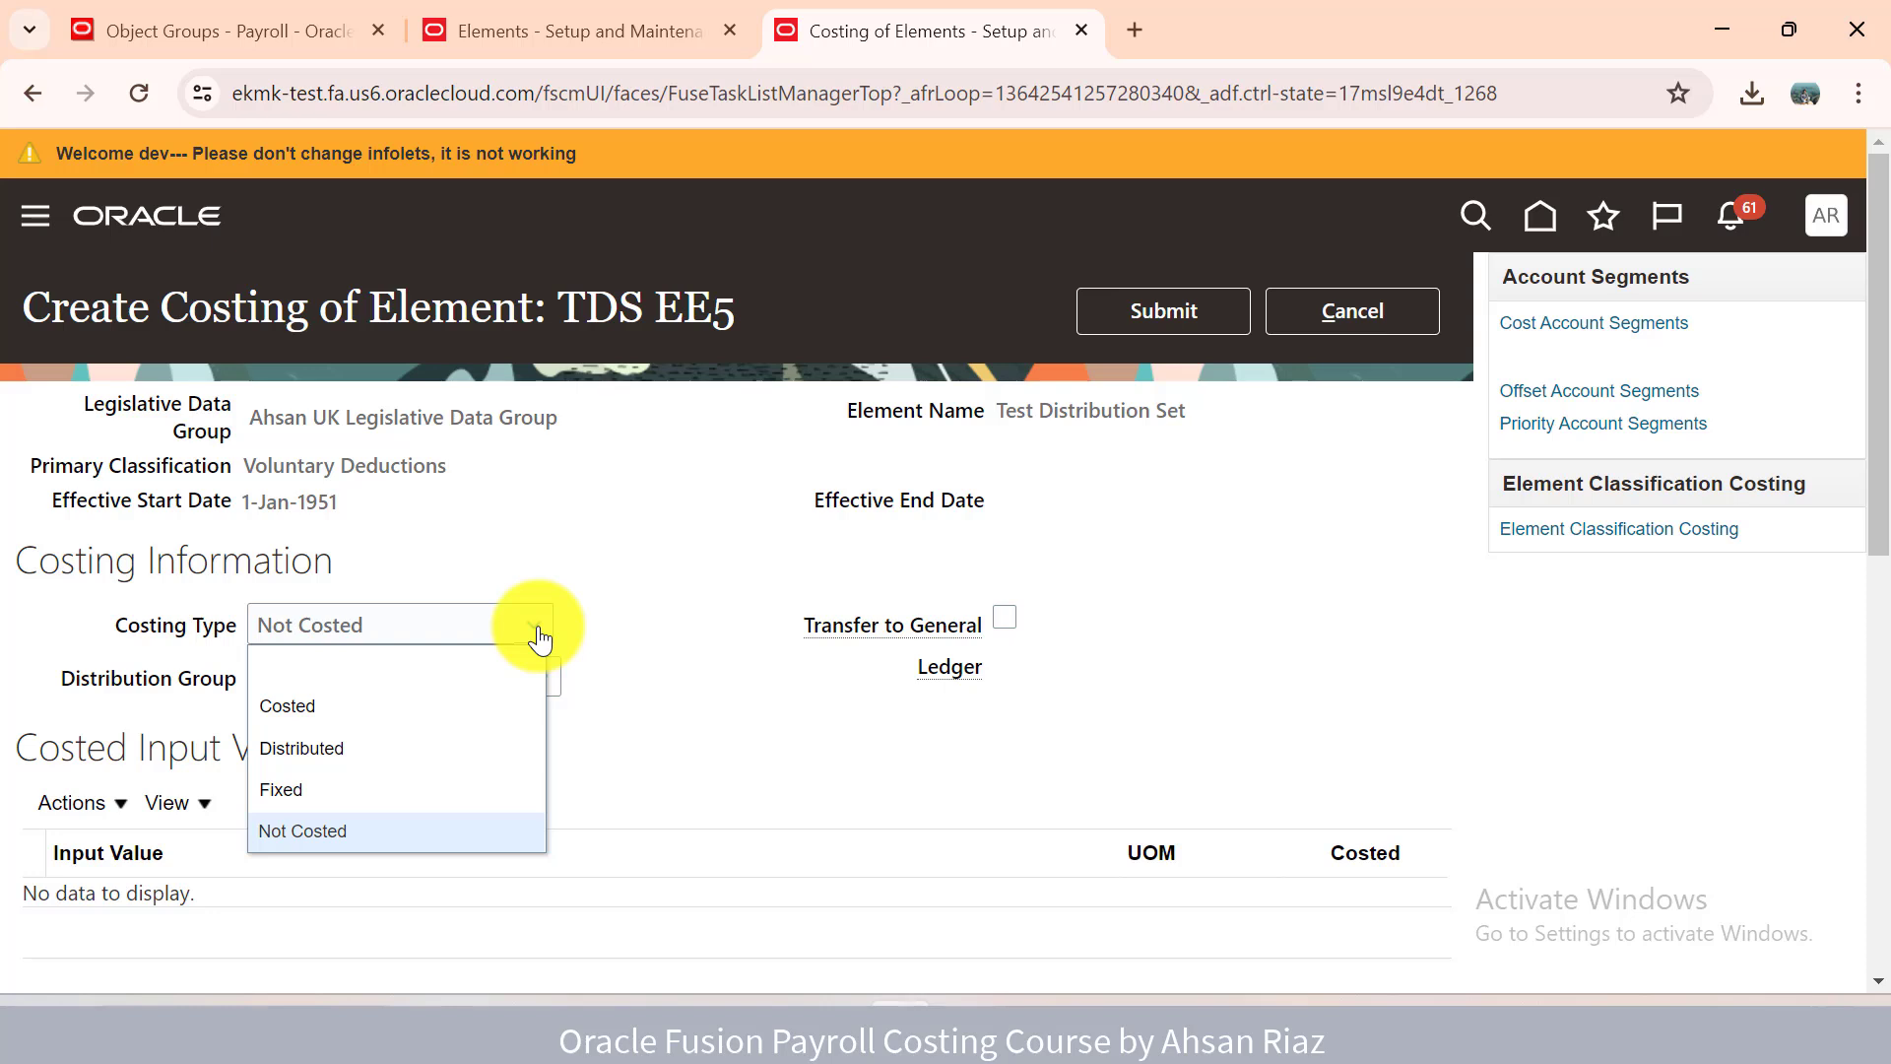
{"action": "left_click", "coordinate": [624, 615]}
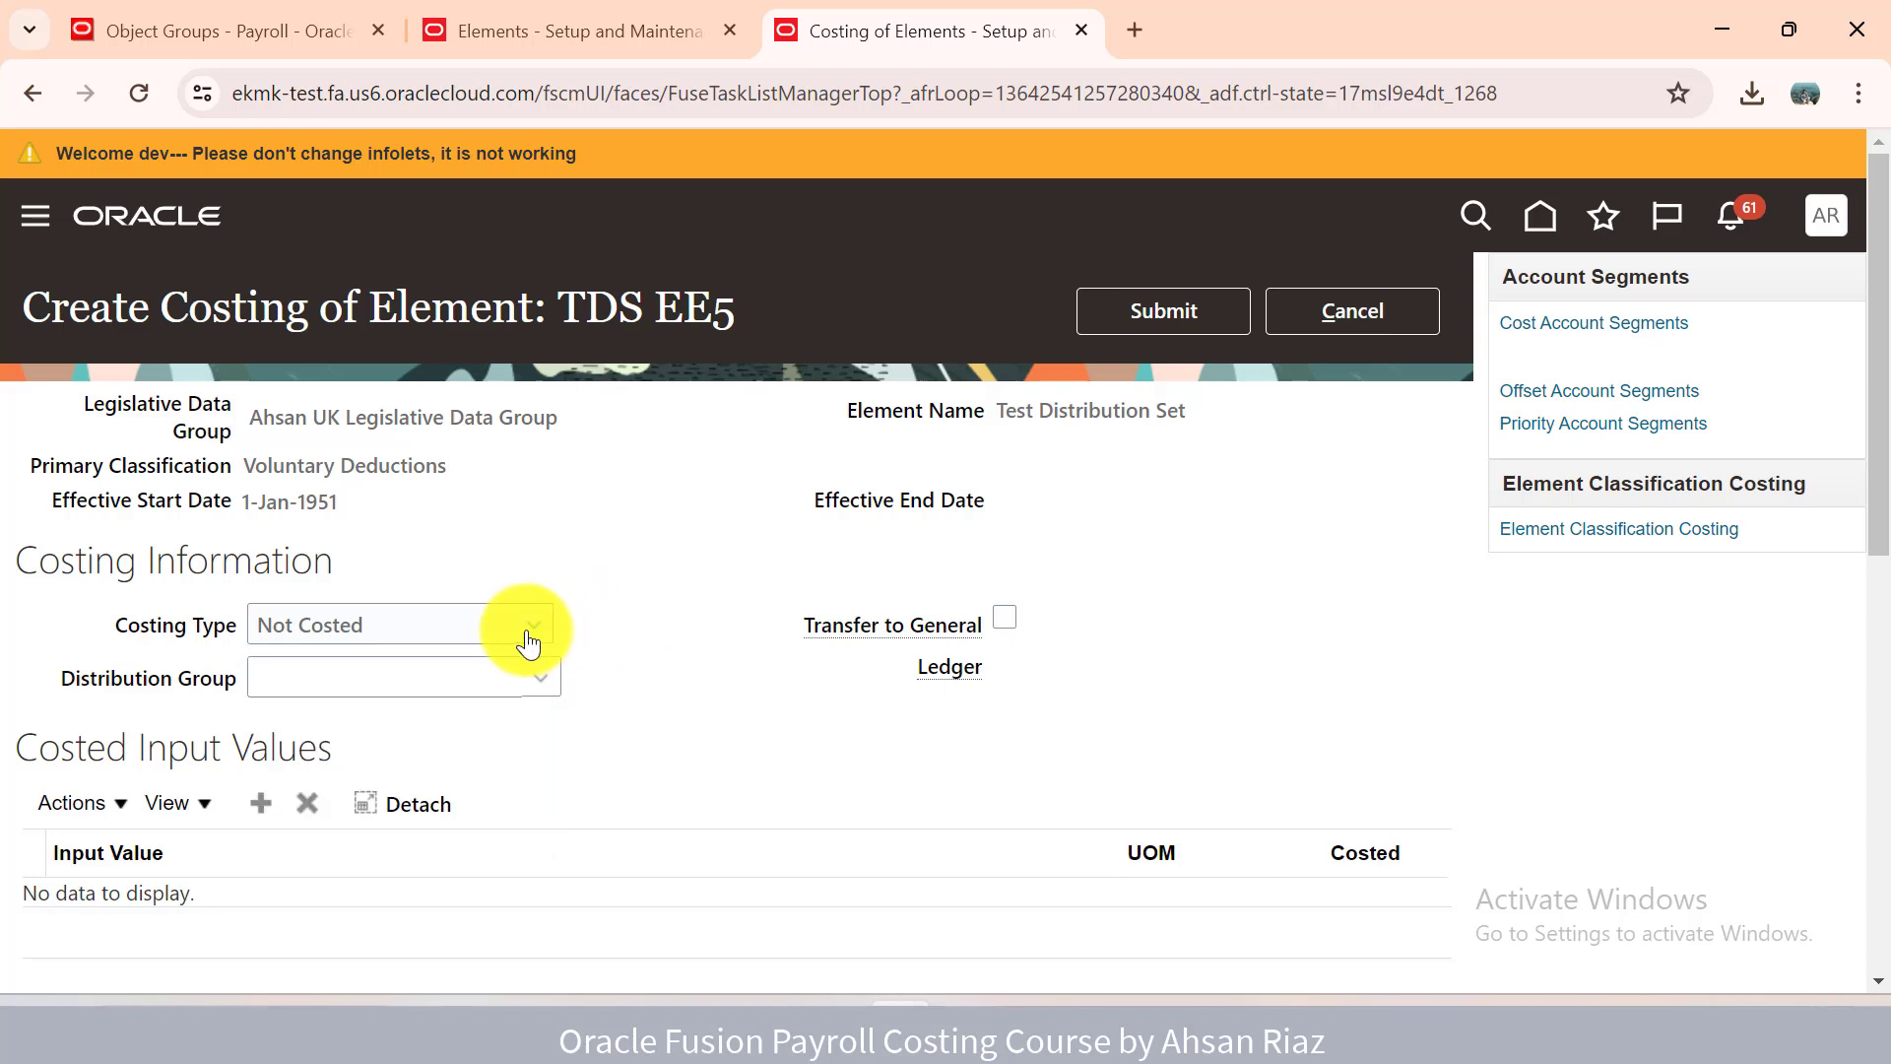
{"action": "left_click", "coordinate": [532, 640]}
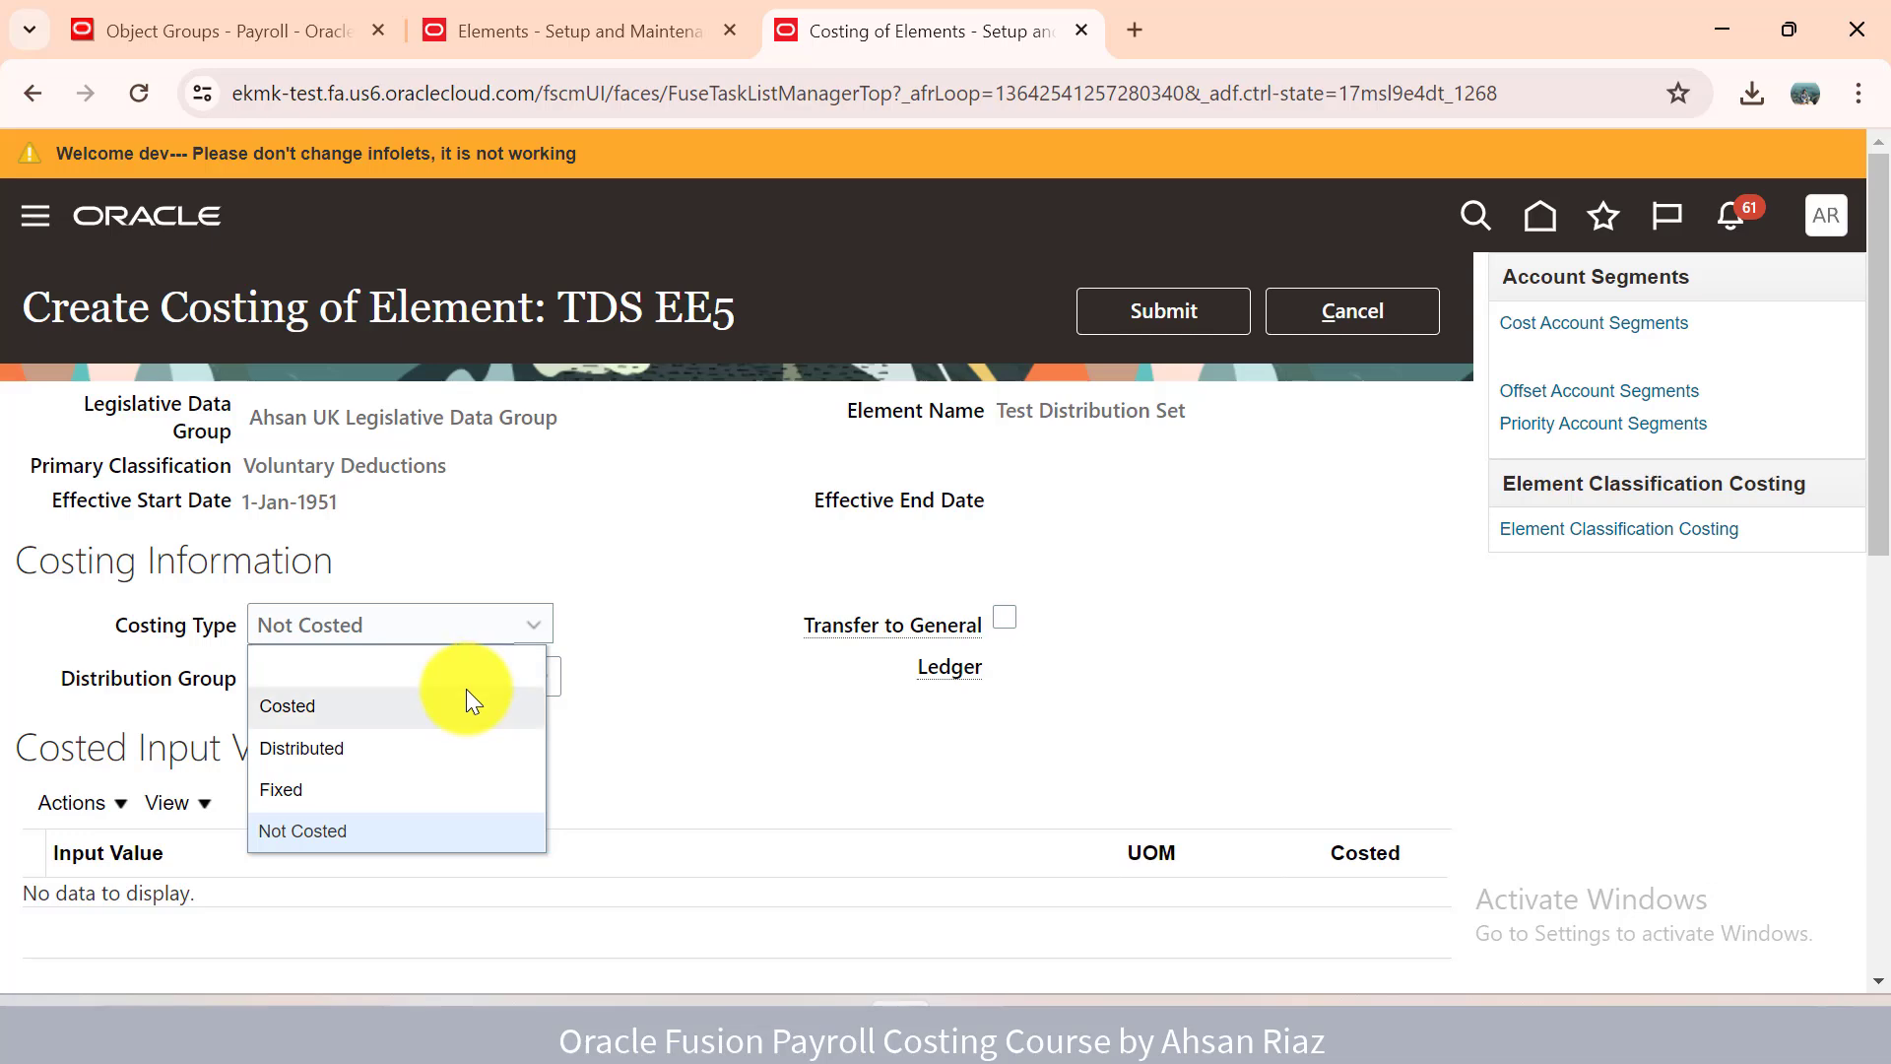
Switch to the Excel workbook and review the costing hierarchy levels from Payroll down to Element Entry and back up.
{"action": "key", "text": "alt+Tab"}
{"action": "key", "text": "alt+Tab"}
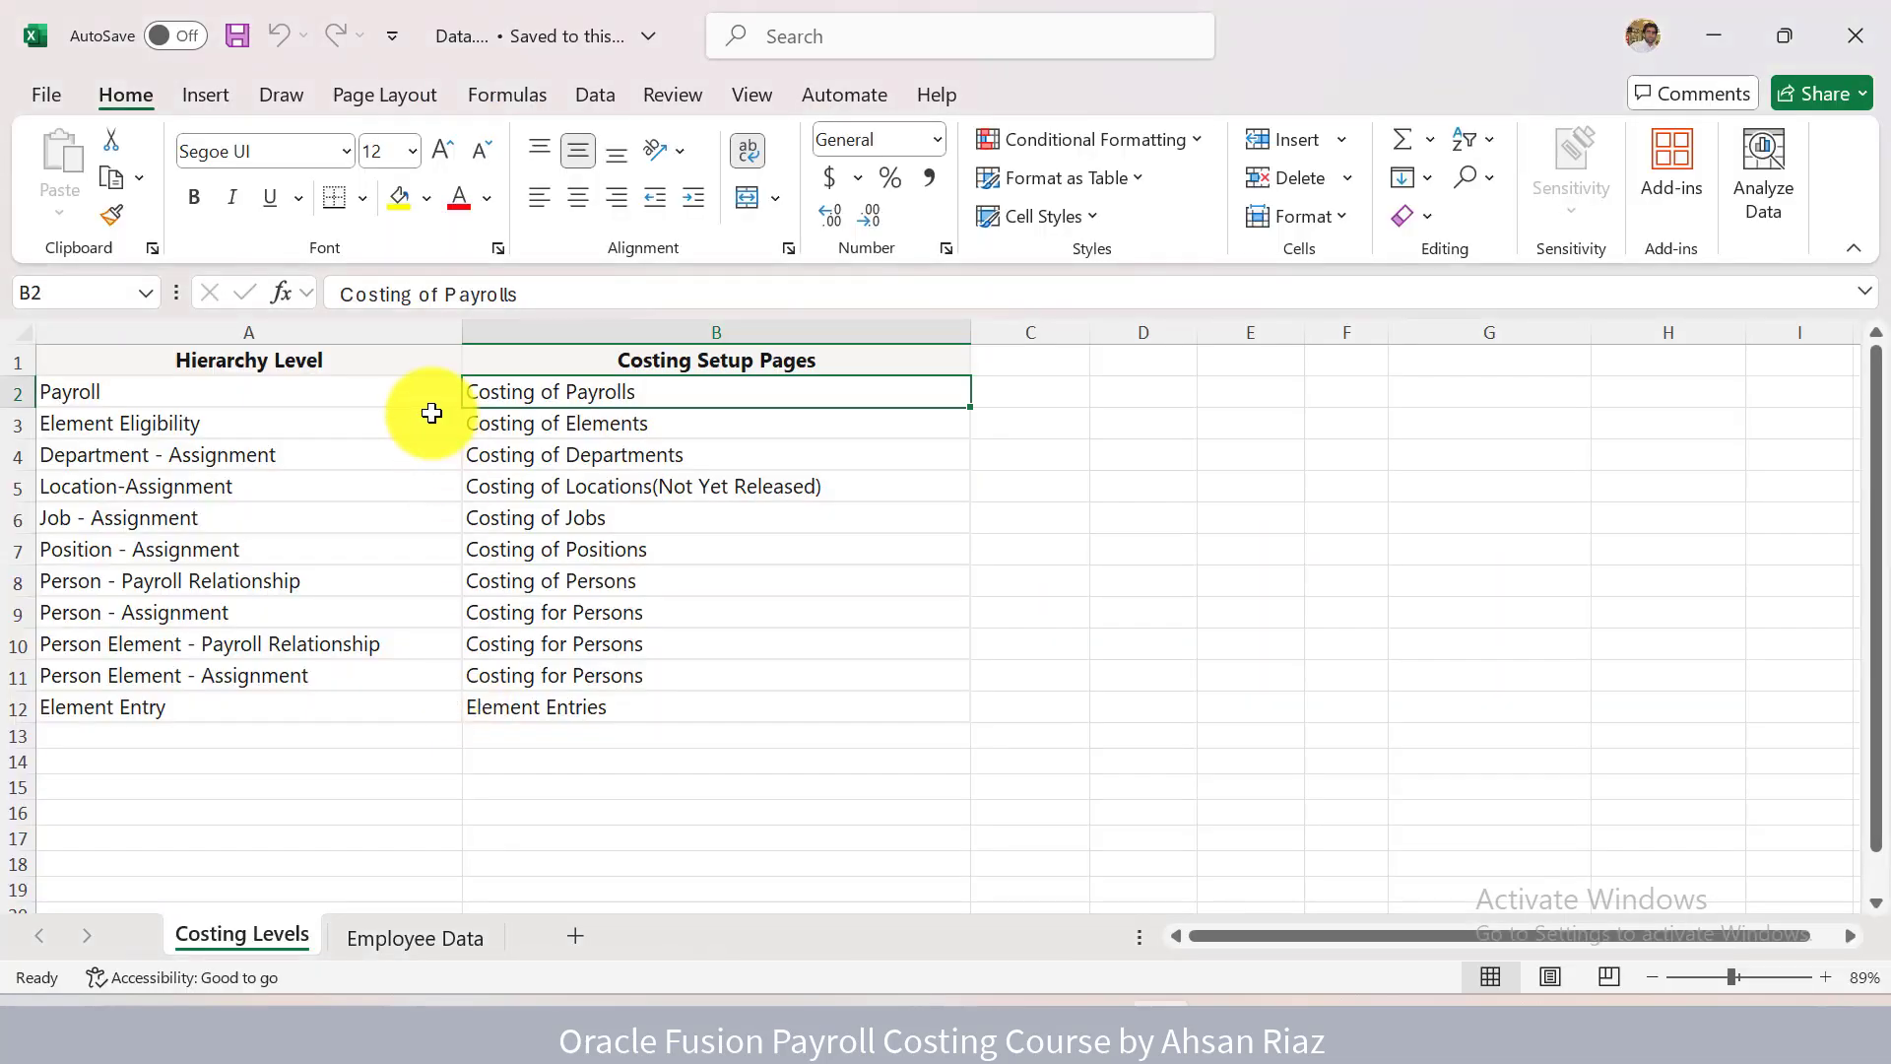
{"action": "left_click", "coordinate": [404, 391]}
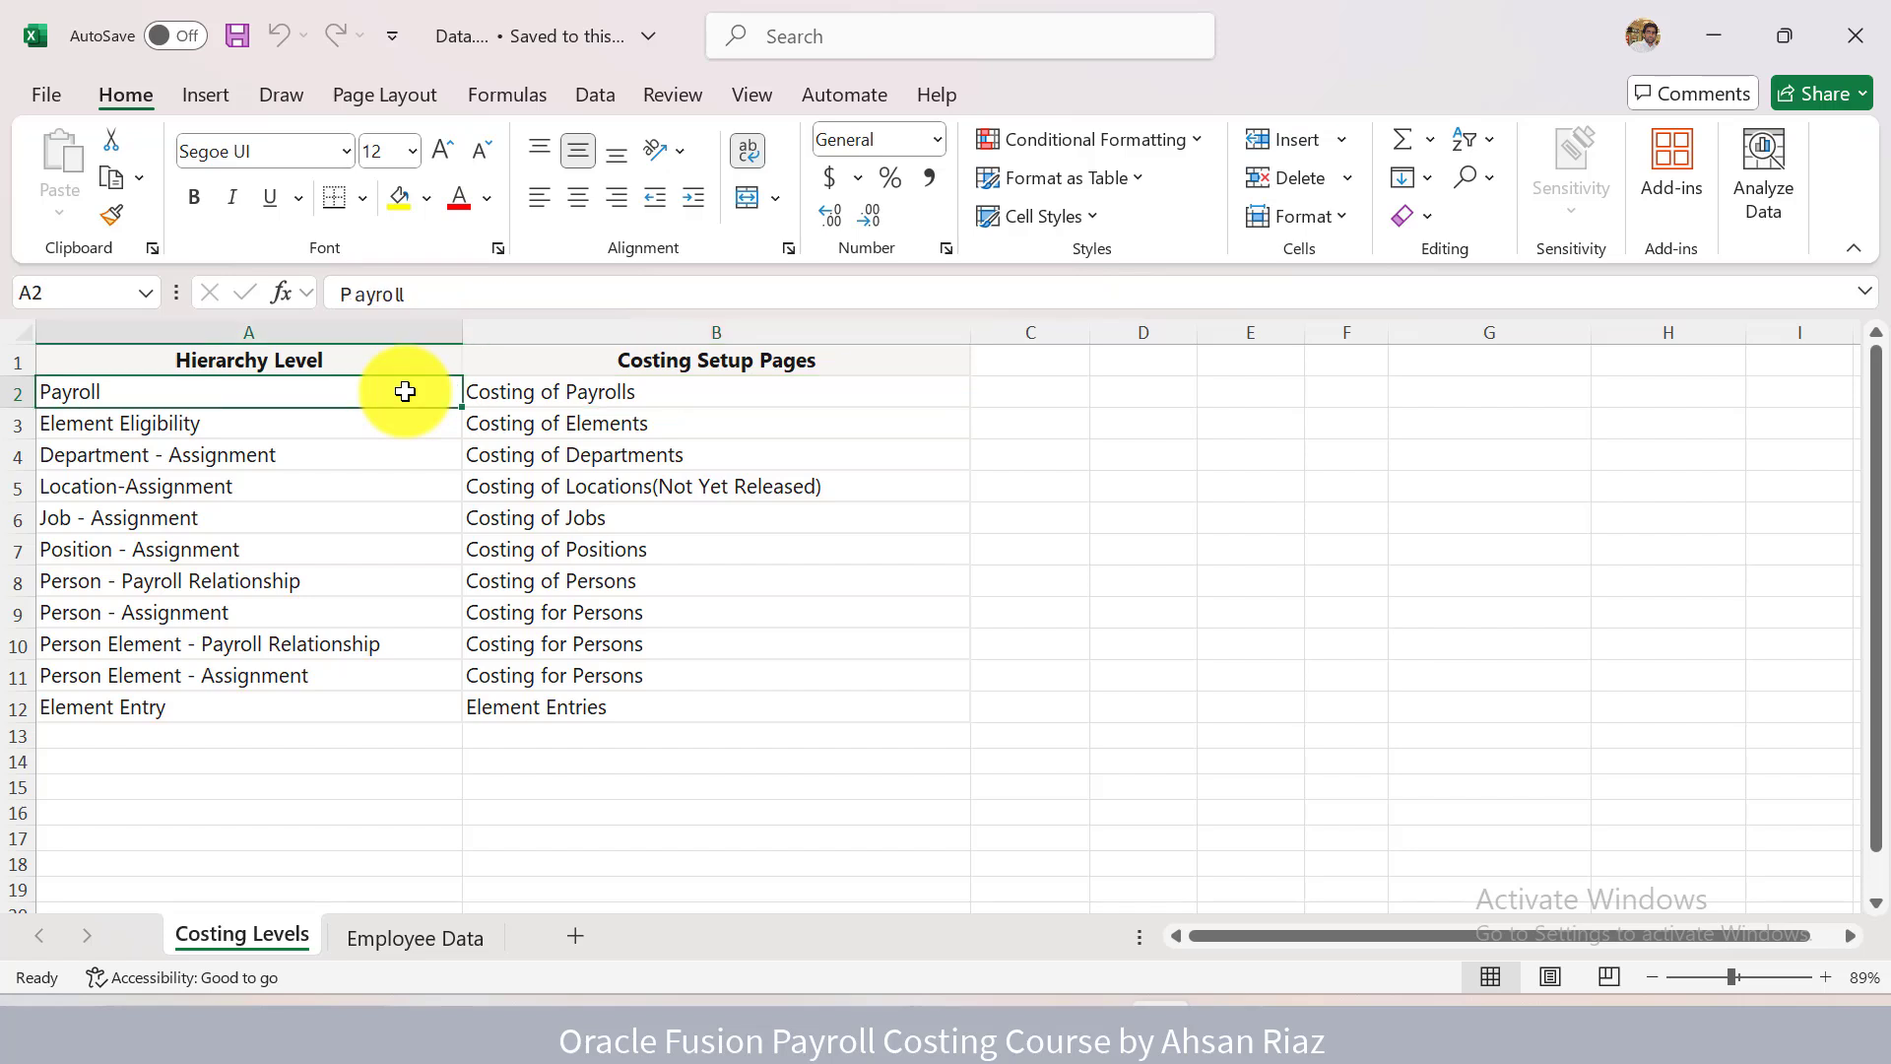
{"action": "key", "text": "Right"}
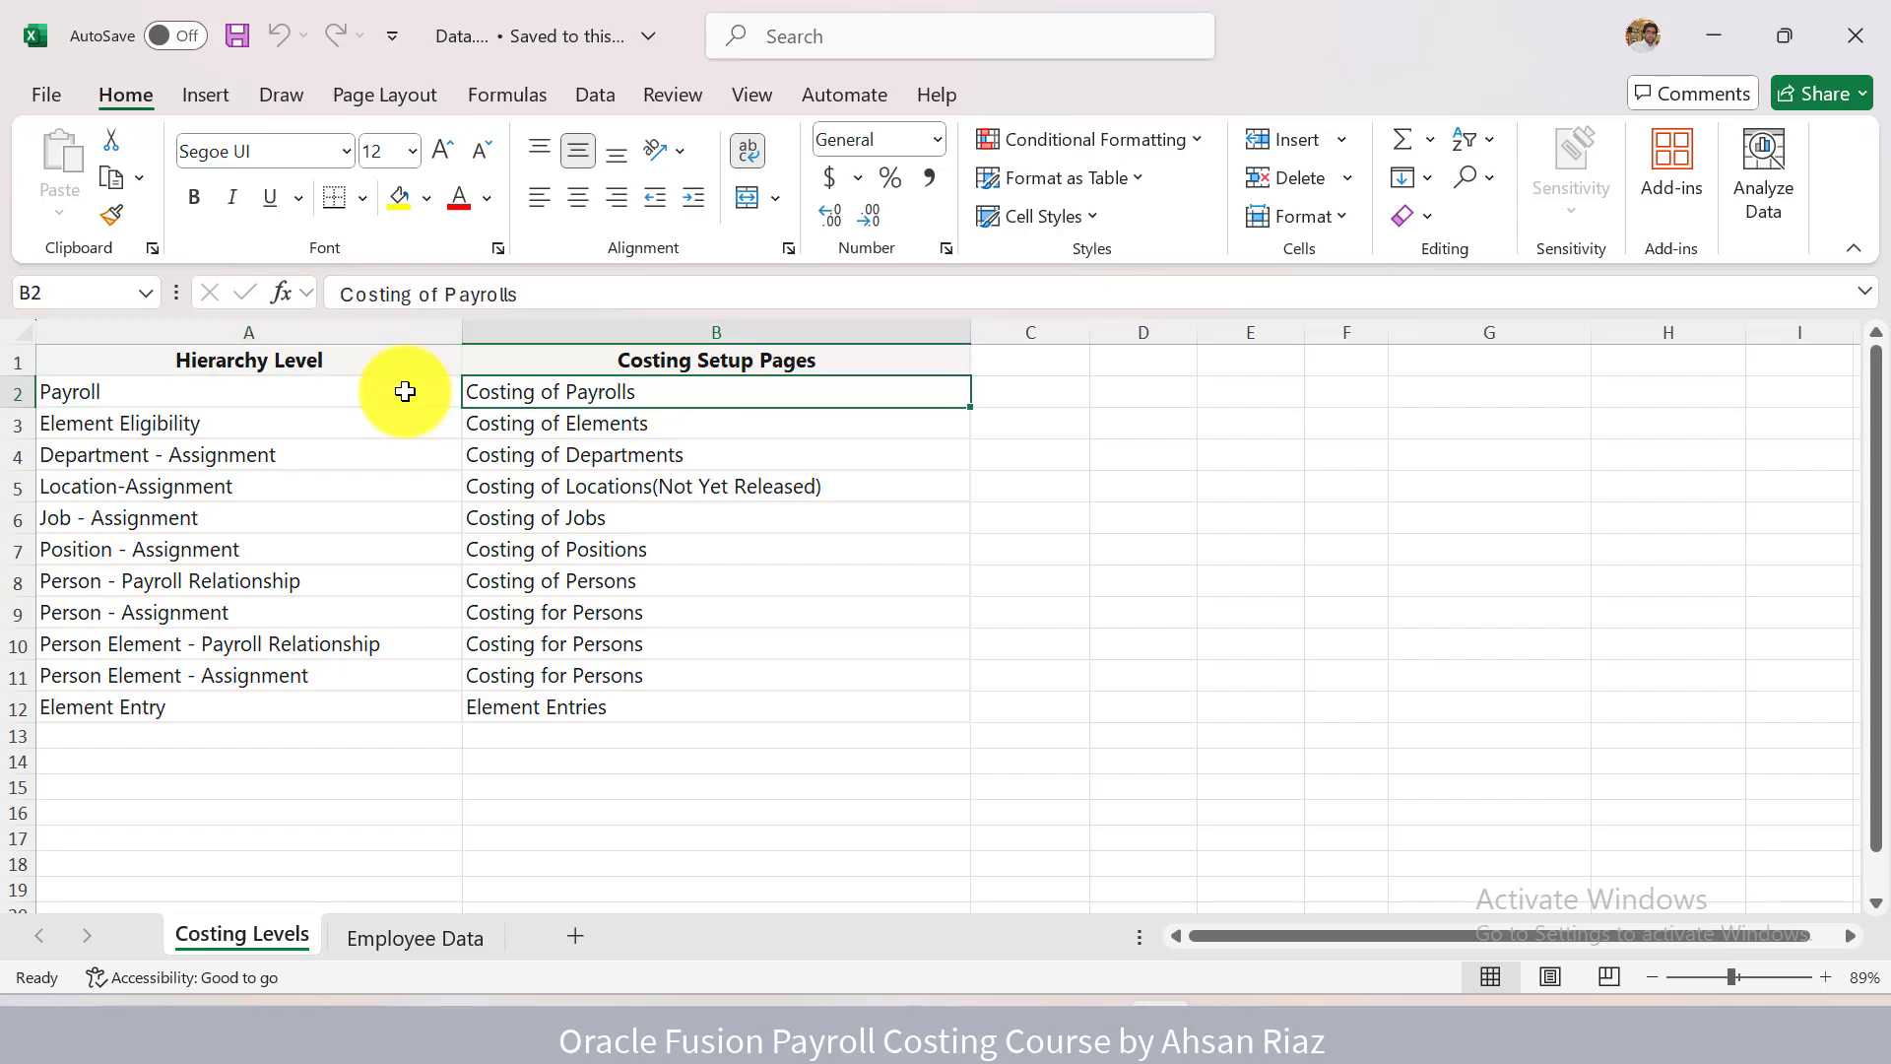
{"action": "key", "text": "Left"}
{"action": "key", "text": "Down"}
{"action": "key", "text": "Down"}
{"action": "key", "text": "Down"}
{"action": "key", "text": "Down"}
{"action": "key", "text": "Down"}
{"action": "key", "text": "Down"}
{"action": "key", "text": "Down"}
{"action": "key", "text": "Down"}
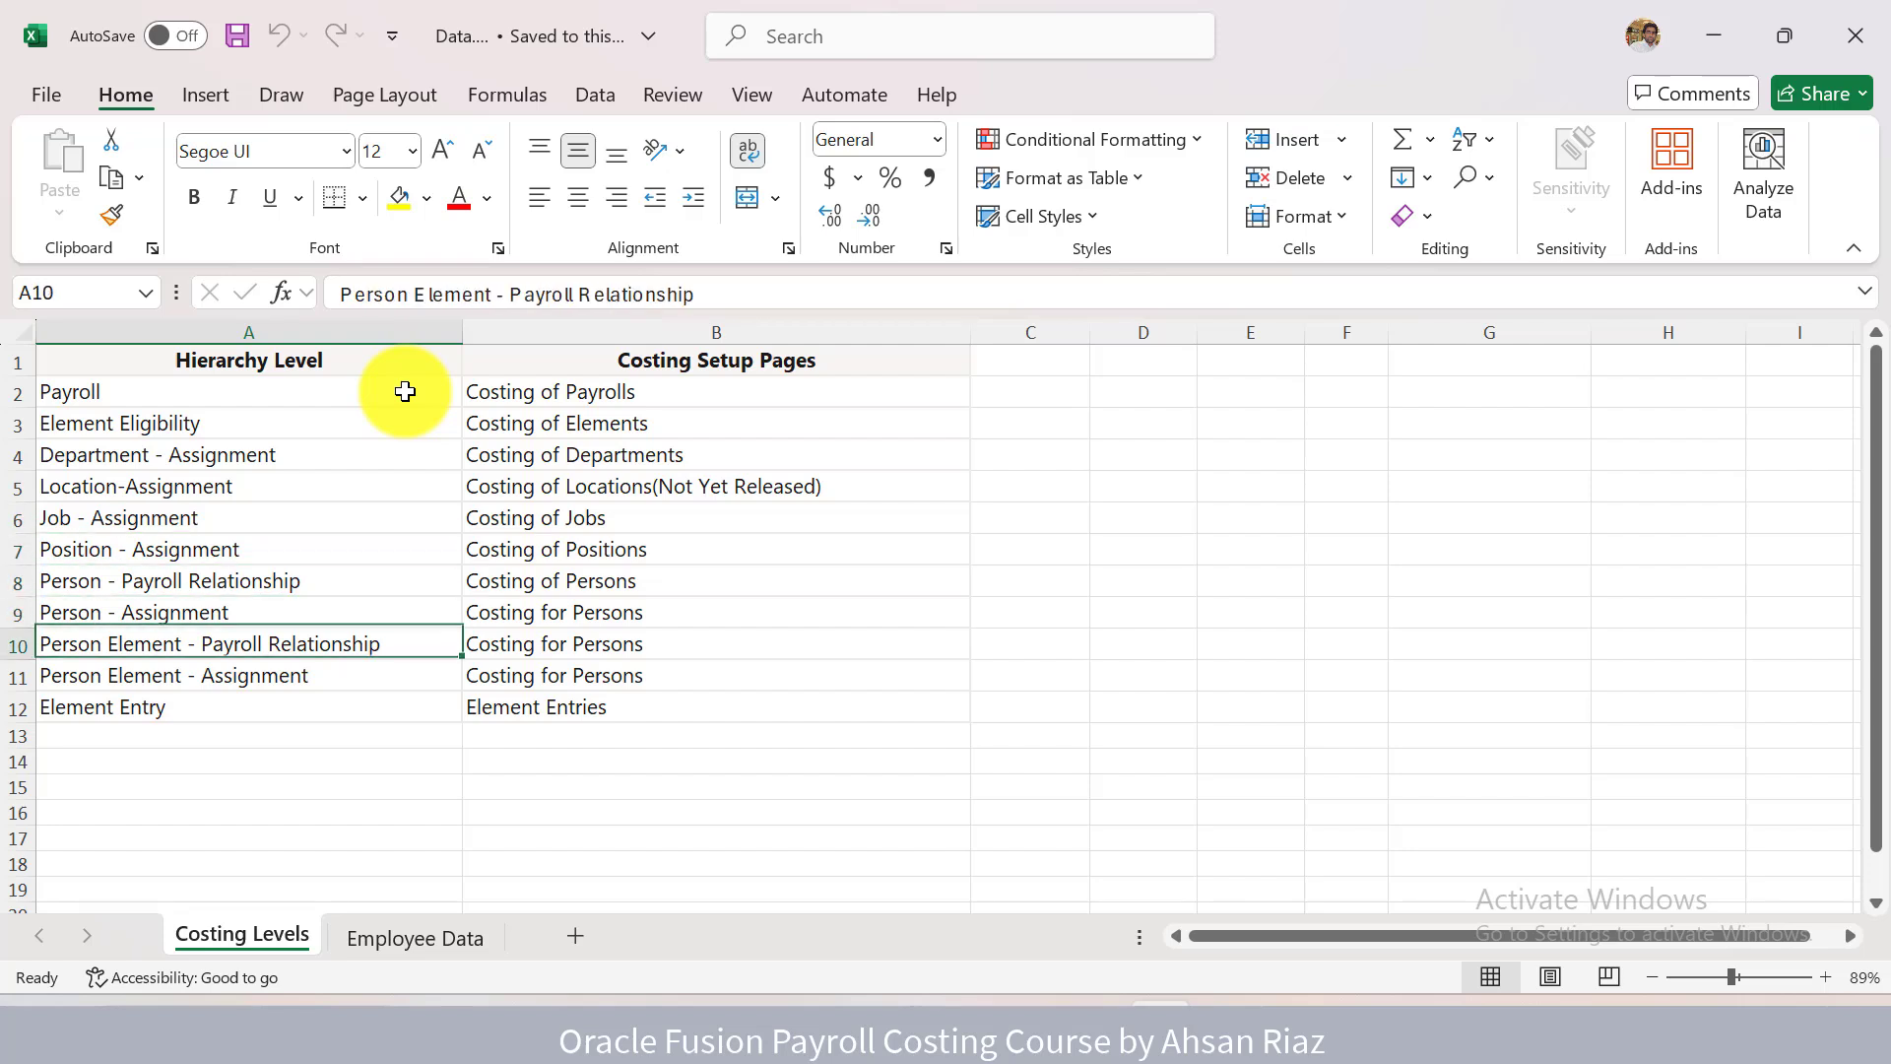
{"action": "key", "text": "Down"}
{"action": "key", "text": "Down"}
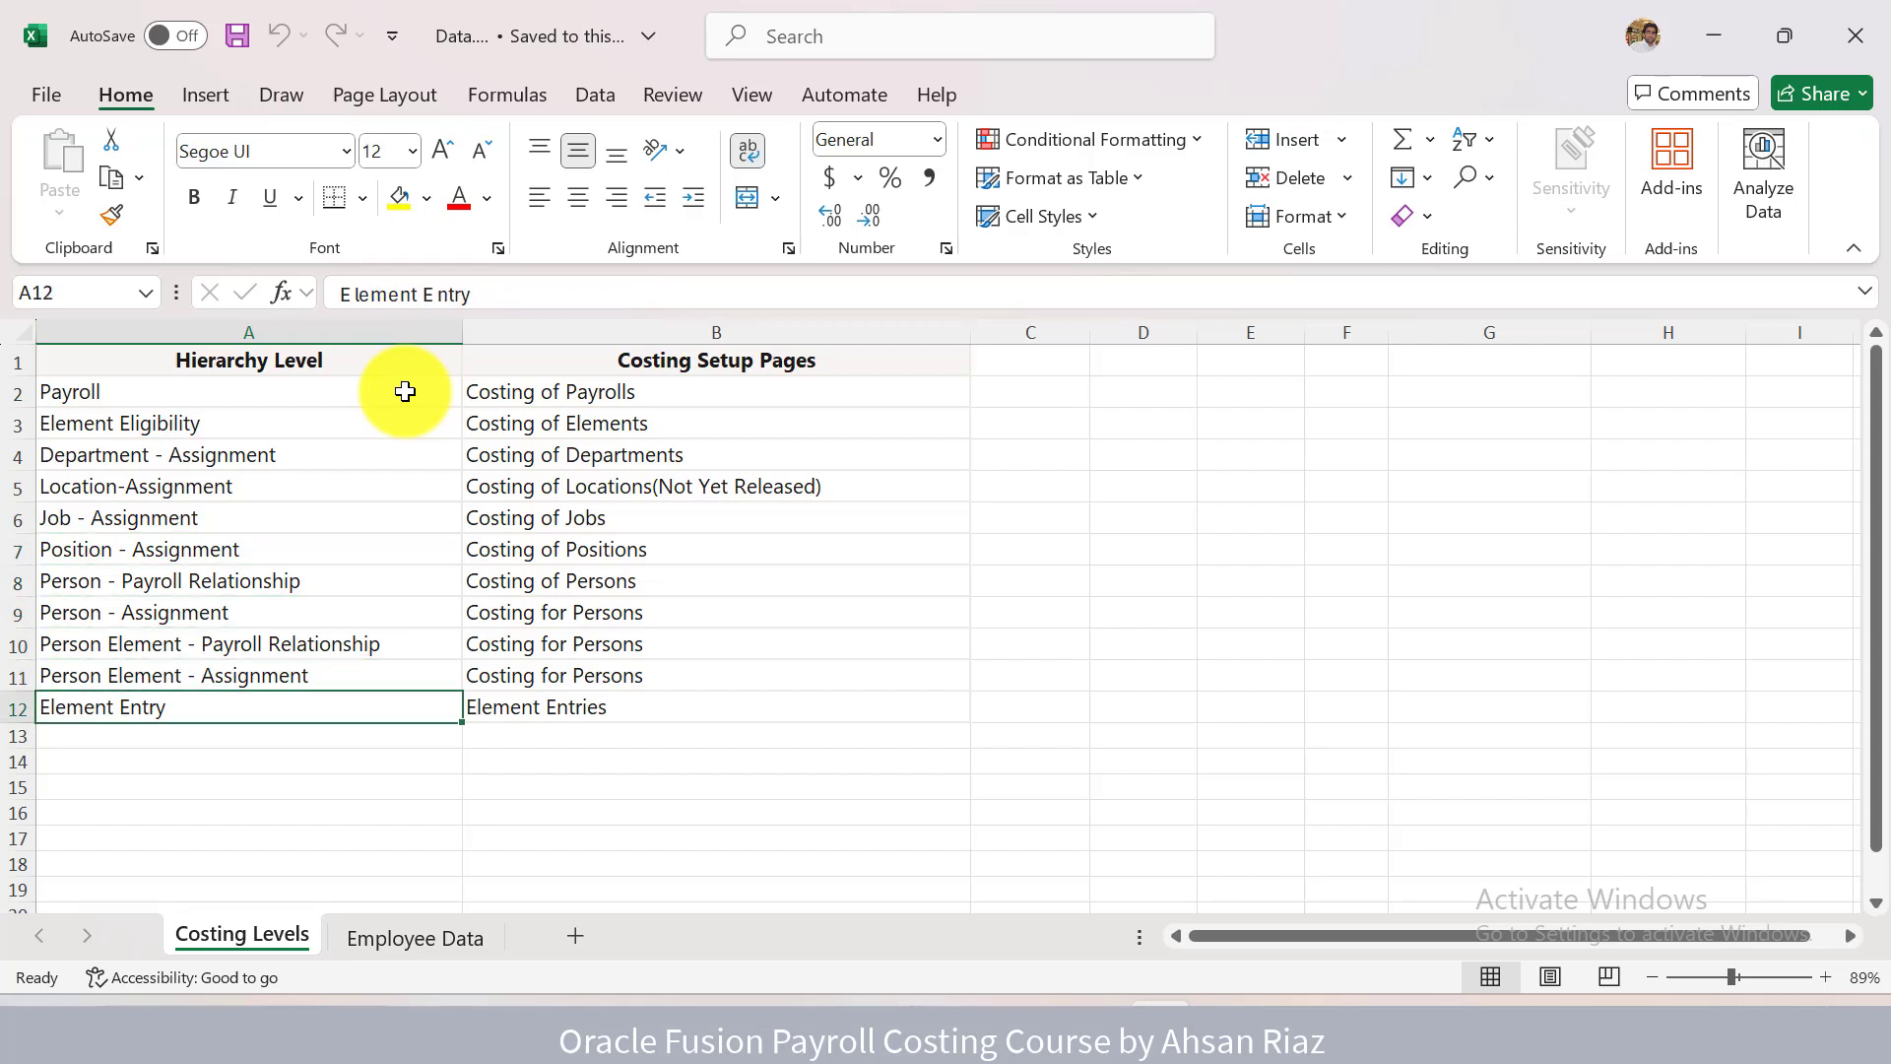
{"action": "key", "text": "Up"}
{"action": "key", "text": "Up"}
{"action": "key", "text": "Up"}
{"action": "key", "text": "Up"}
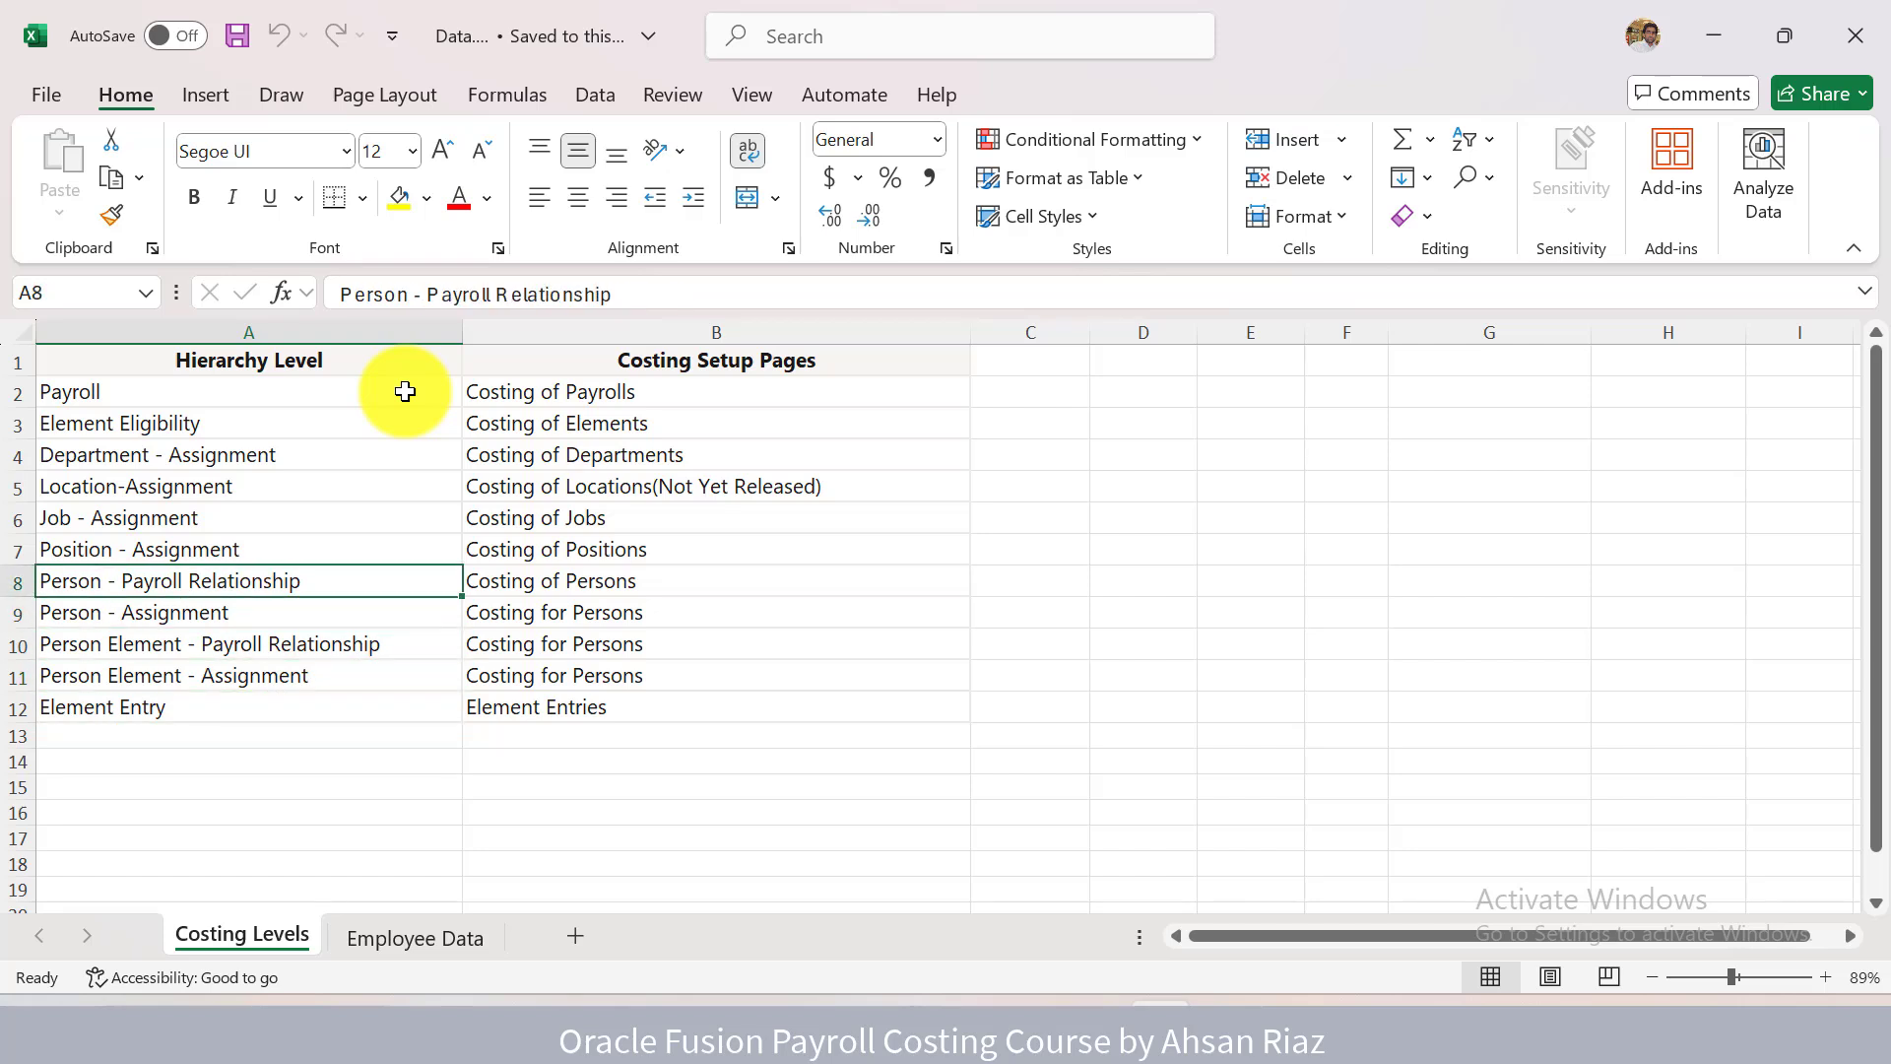
{"action": "key", "text": "Up"}
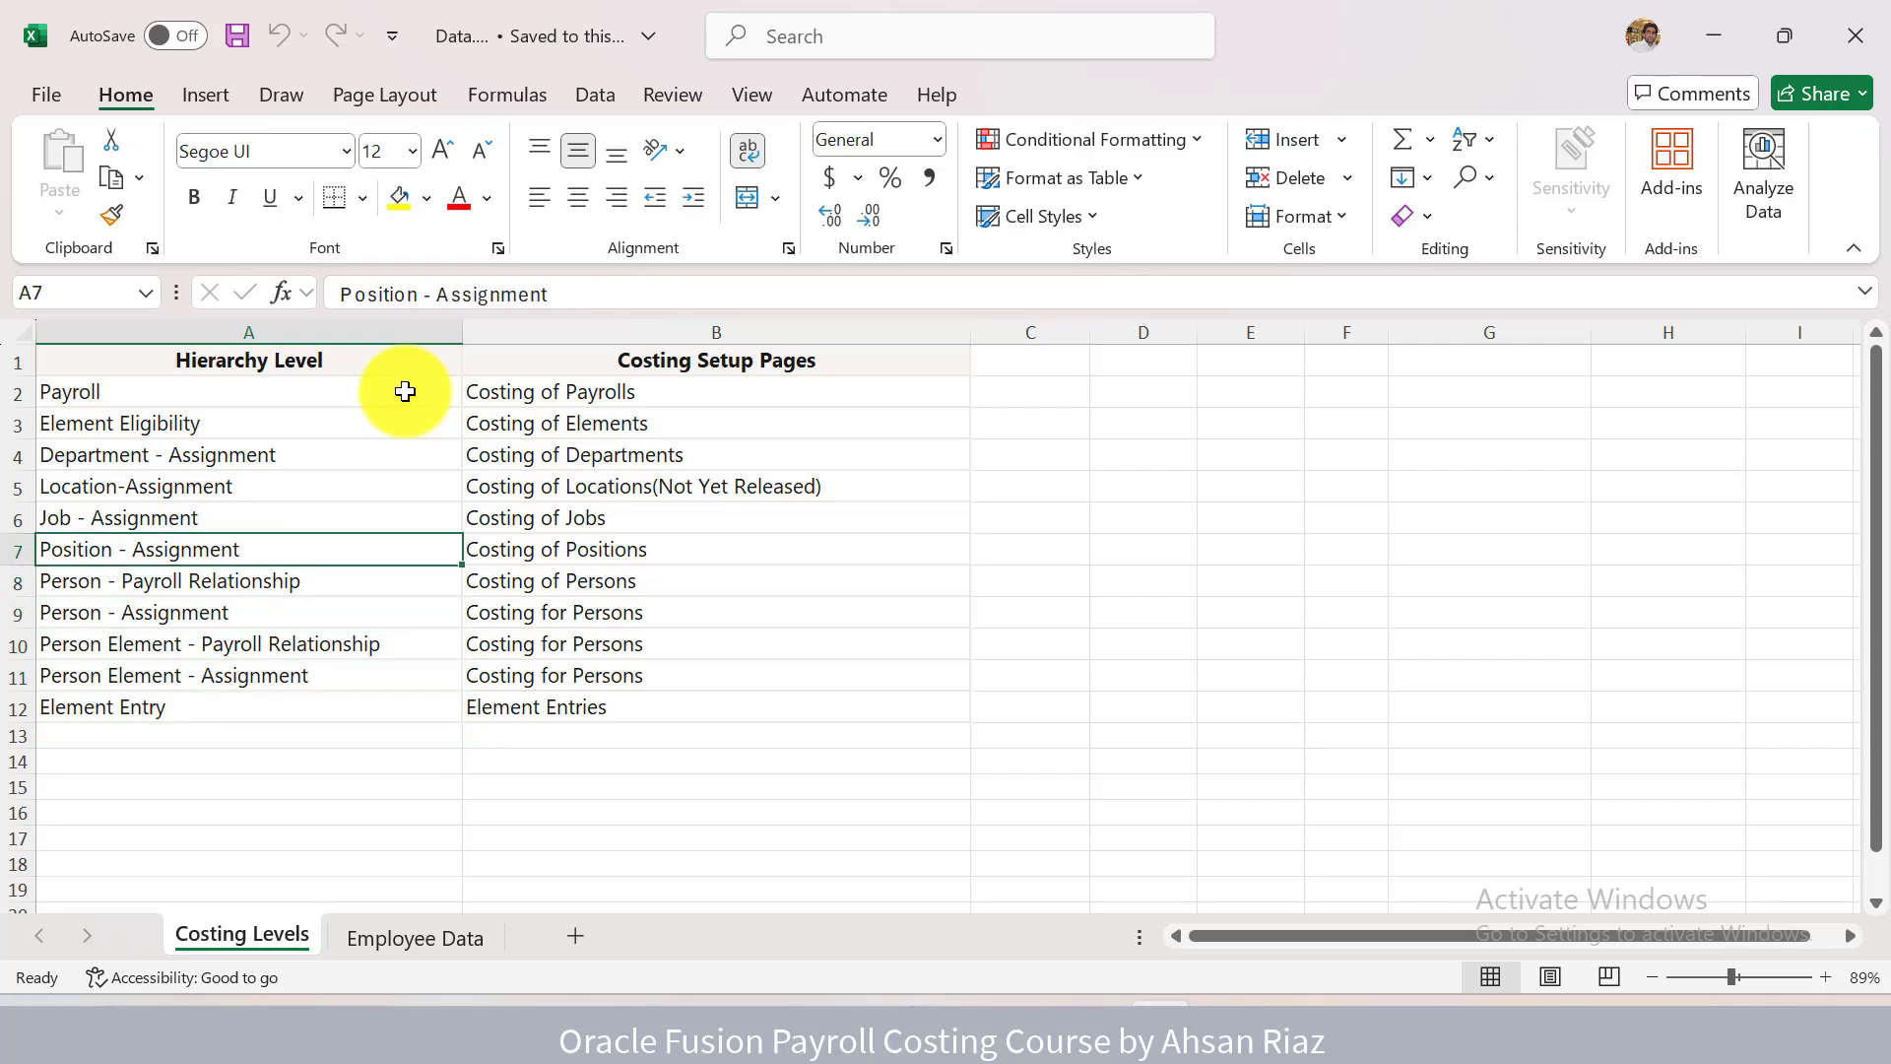
{"action": "key", "text": "Up"}
{"action": "key", "text": "Up"}
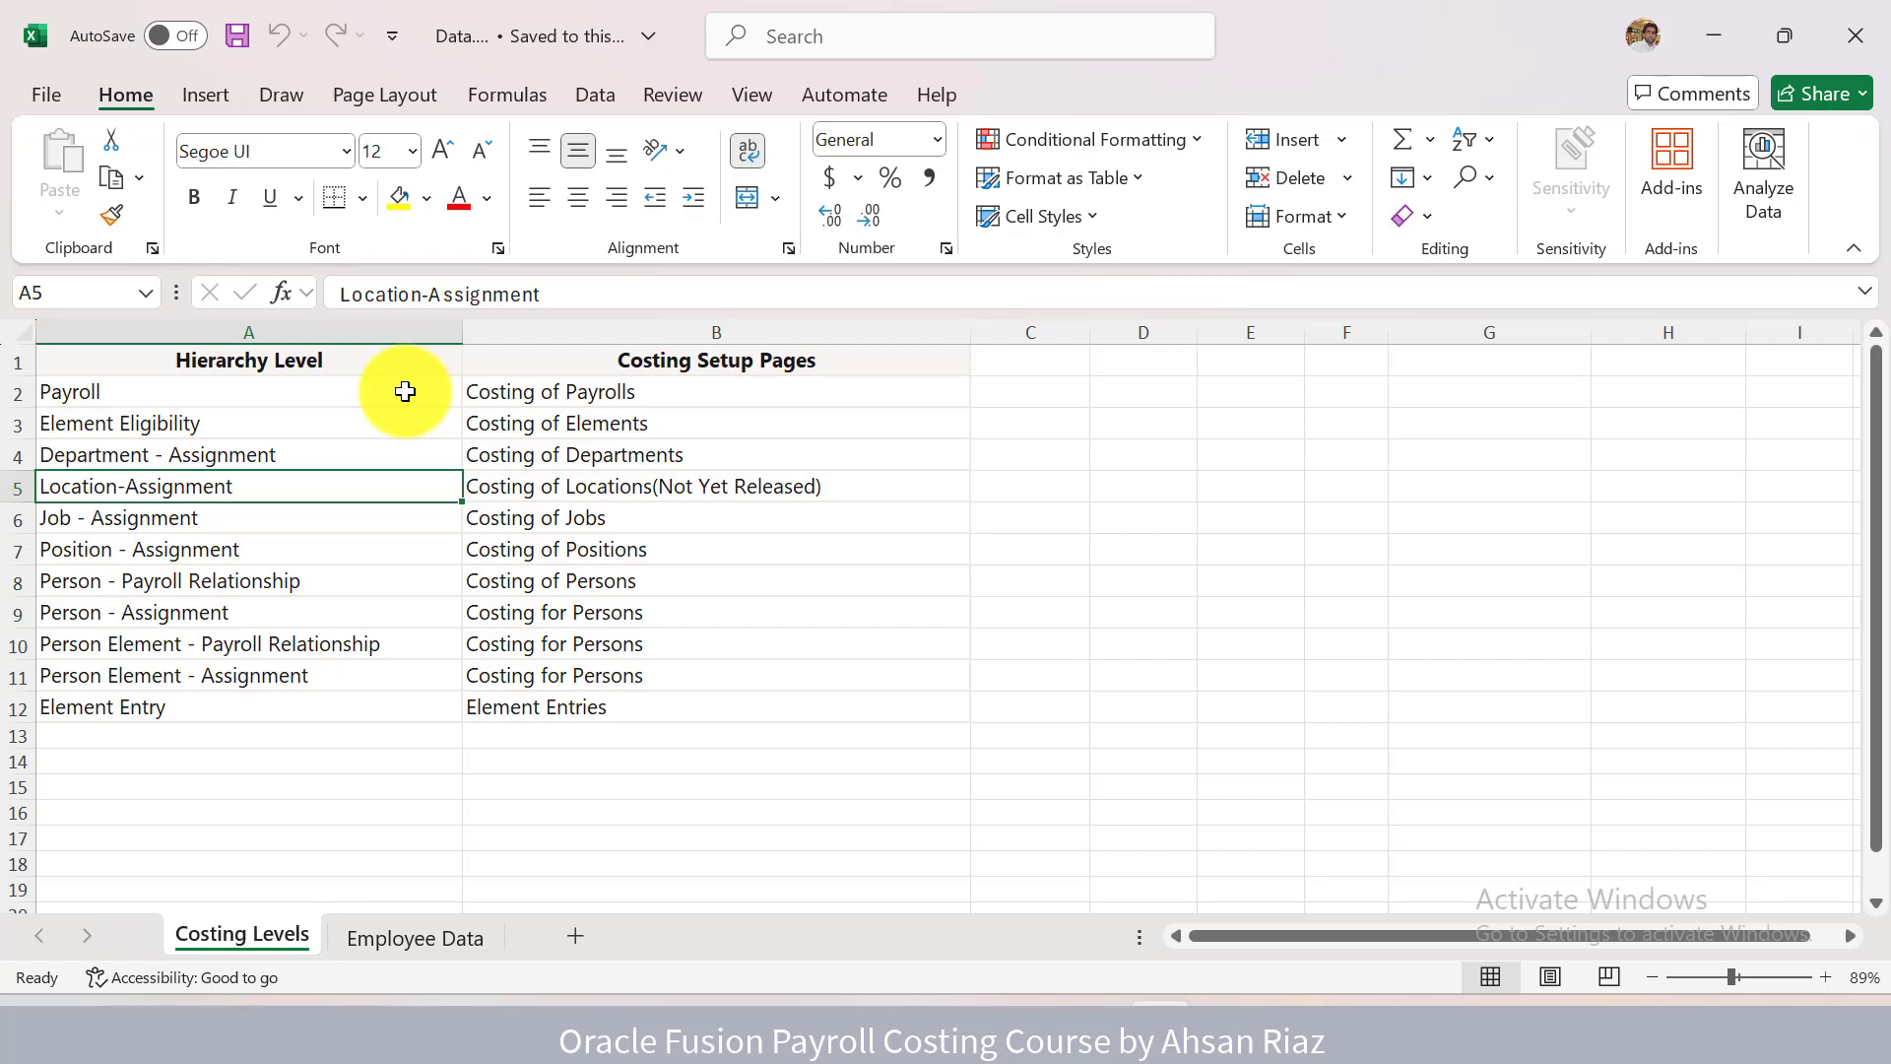
{"action": "key", "text": "Up"}
{"action": "key", "text": "Up"}
{"action": "key", "text": "Up"}
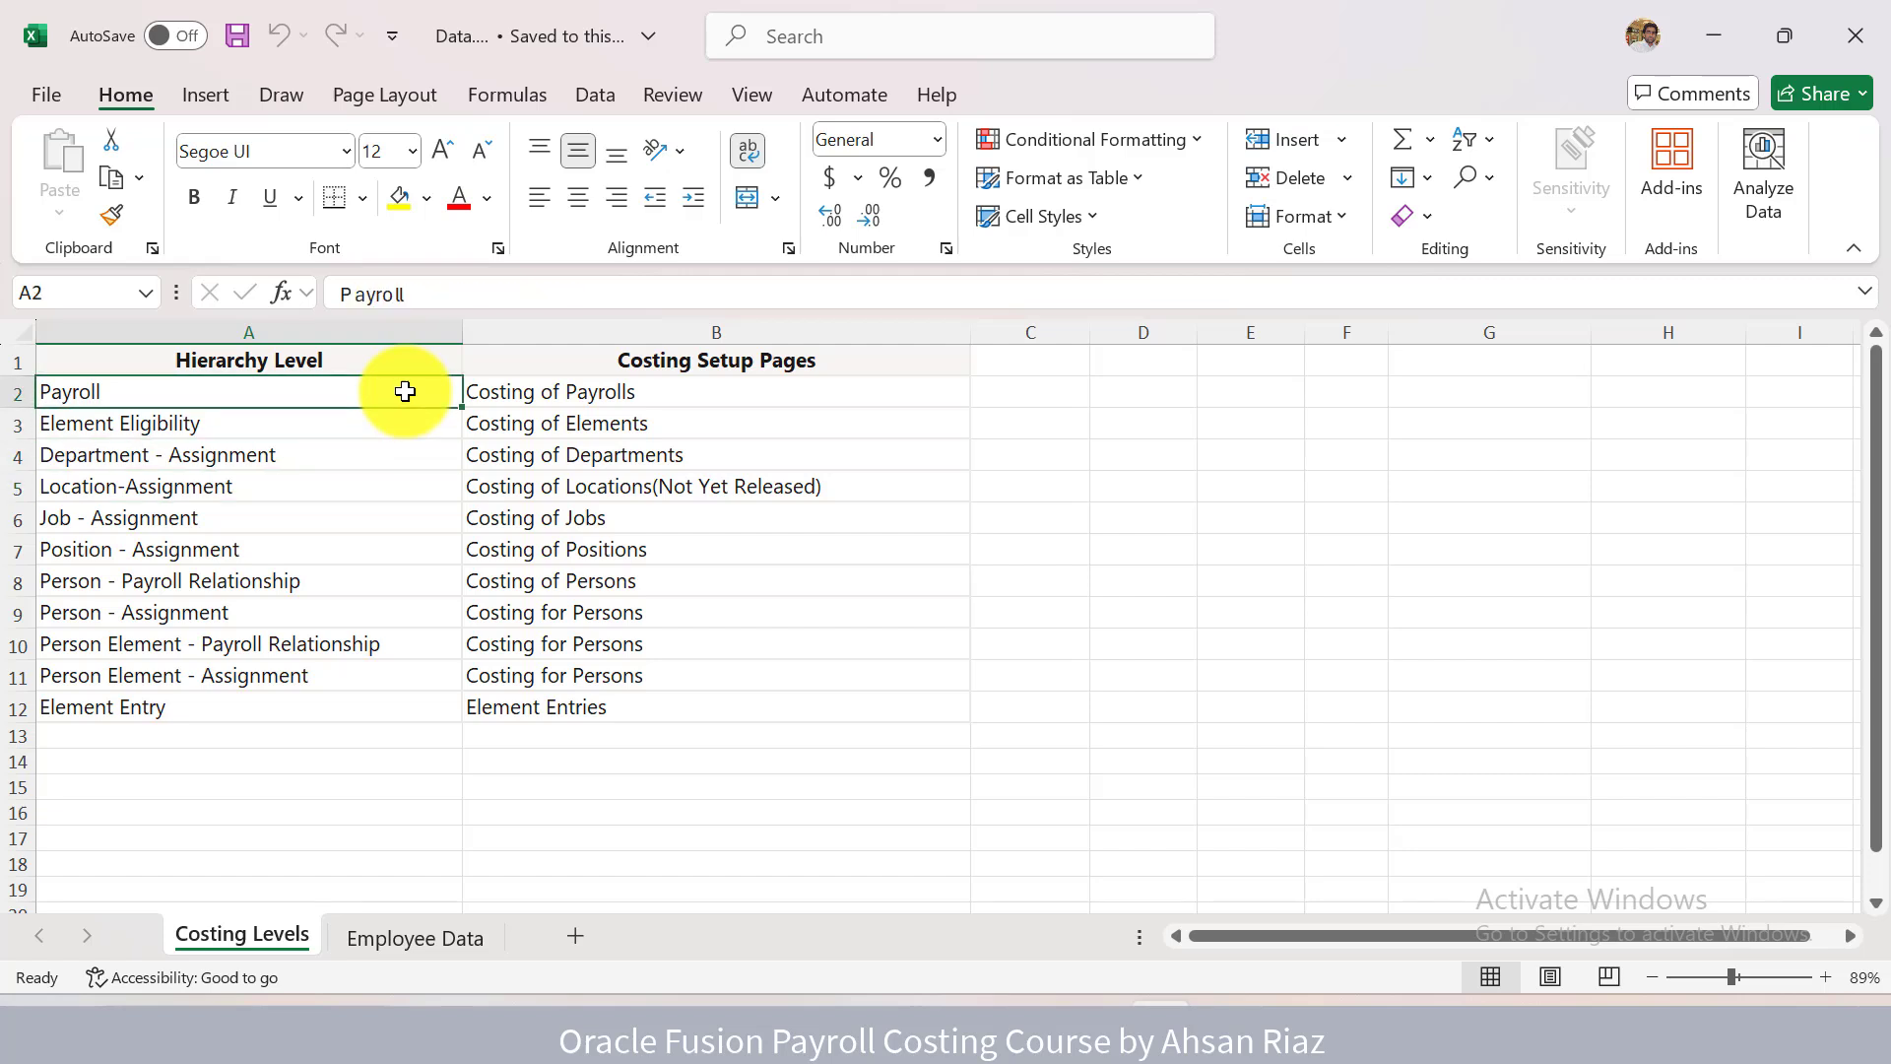
{"action": "key", "text": "Down"}
{"action": "key", "text": "Up"}
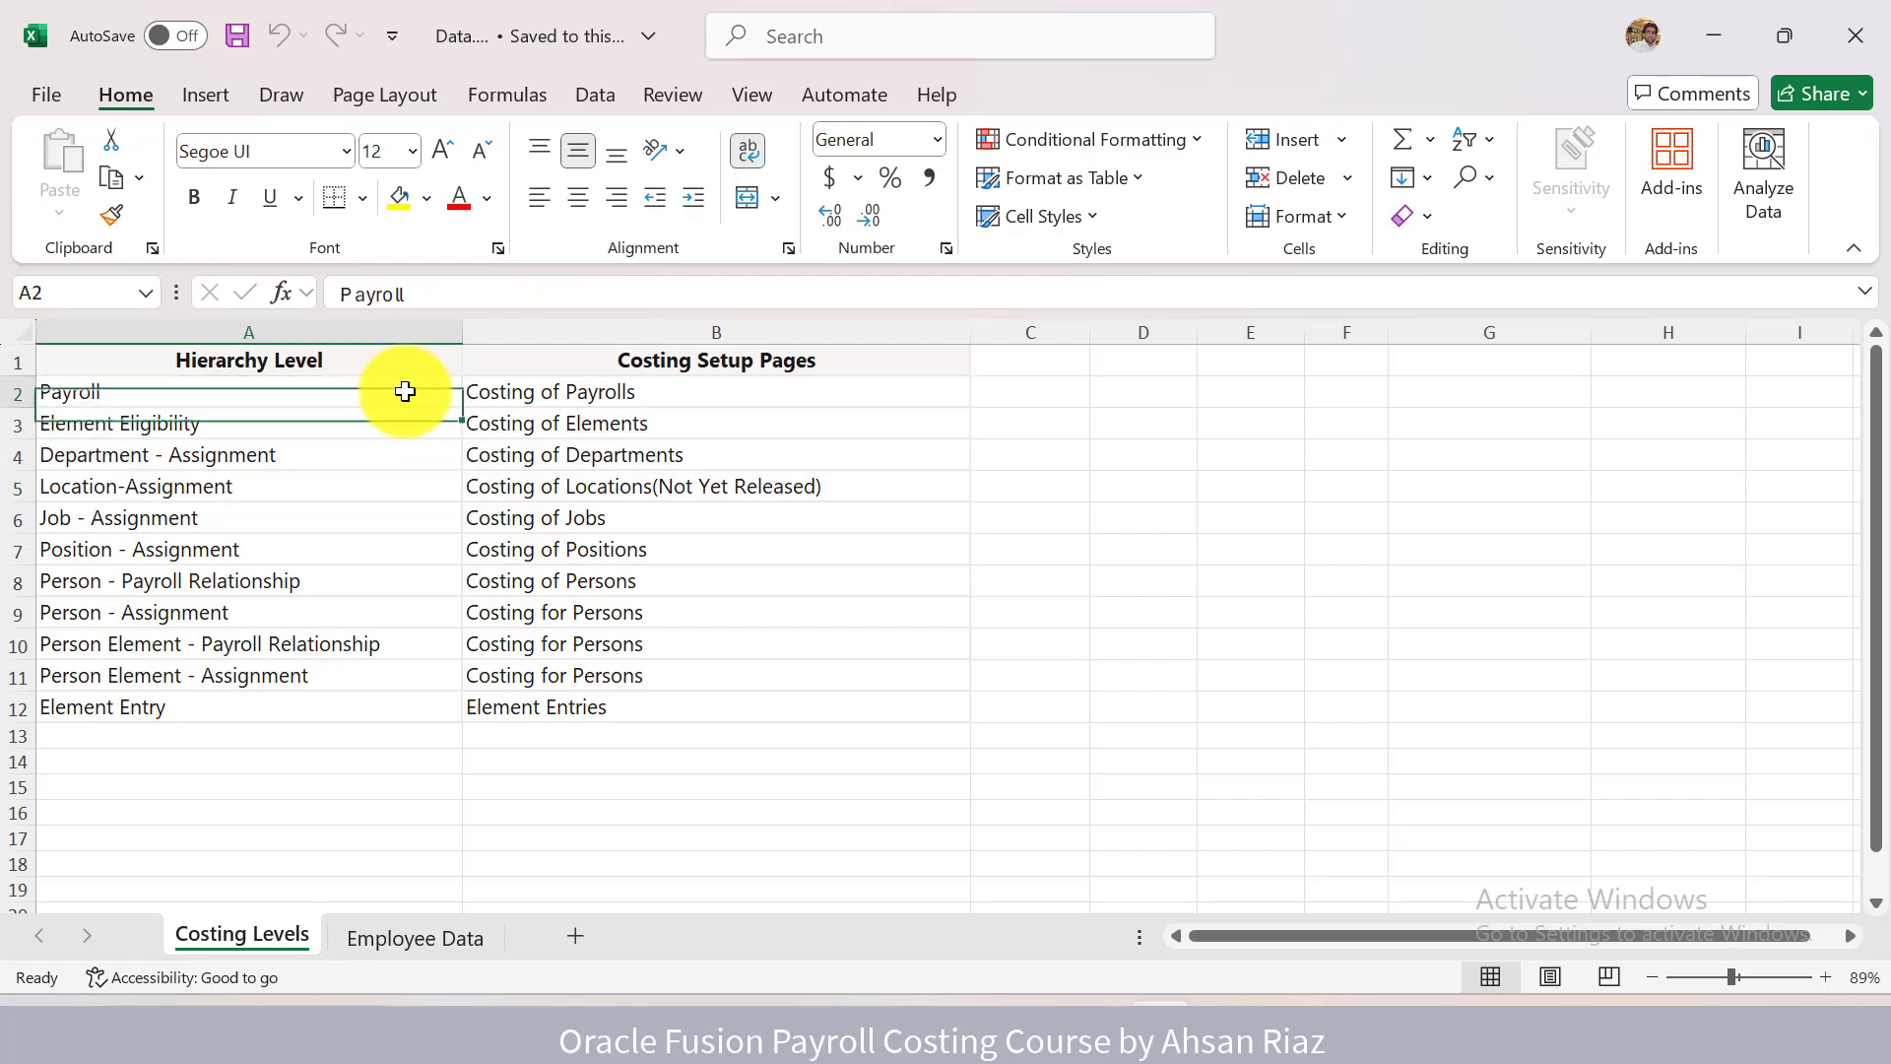
Return to the Oracle costing page in the browser and review the Costing Type choices, including Fixed.
{"action": "key", "text": "alt+Tab"}
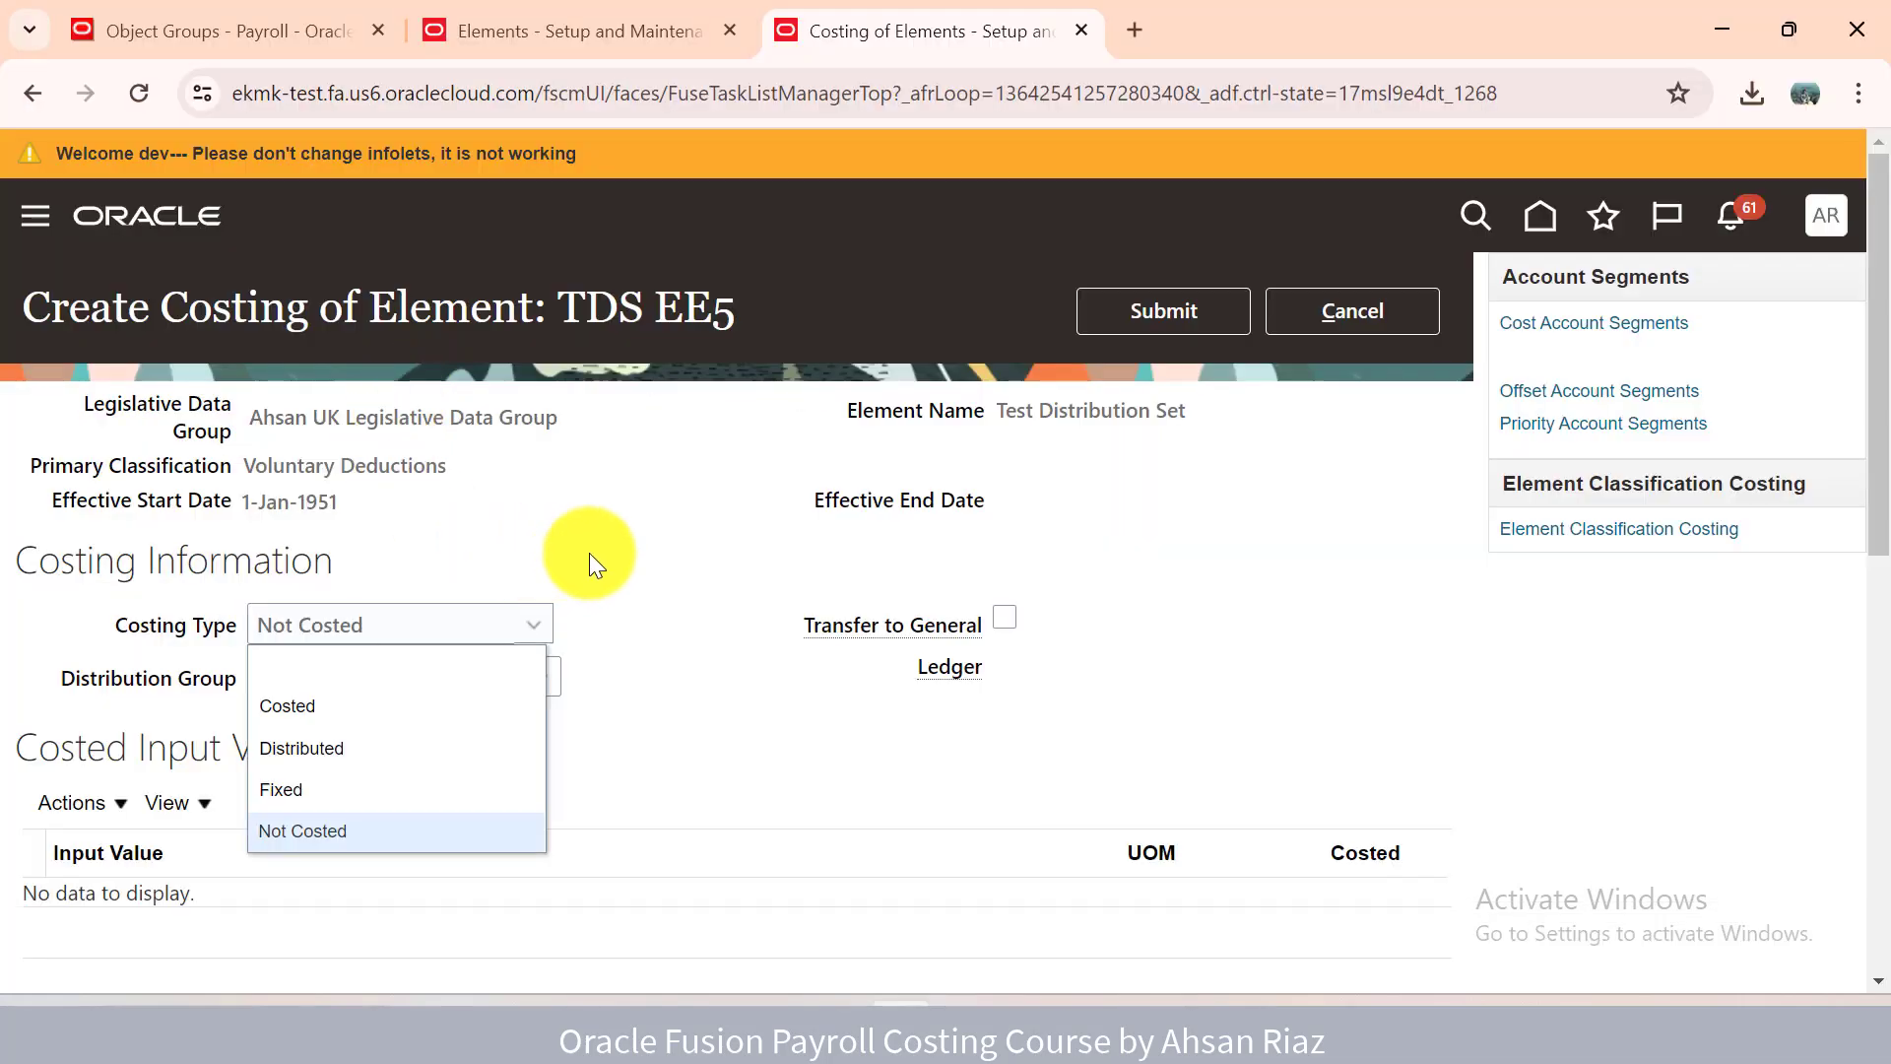
{"action": "left_click", "coordinate": [590, 552]}
{"action": "left_click", "coordinate": [536, 626]}
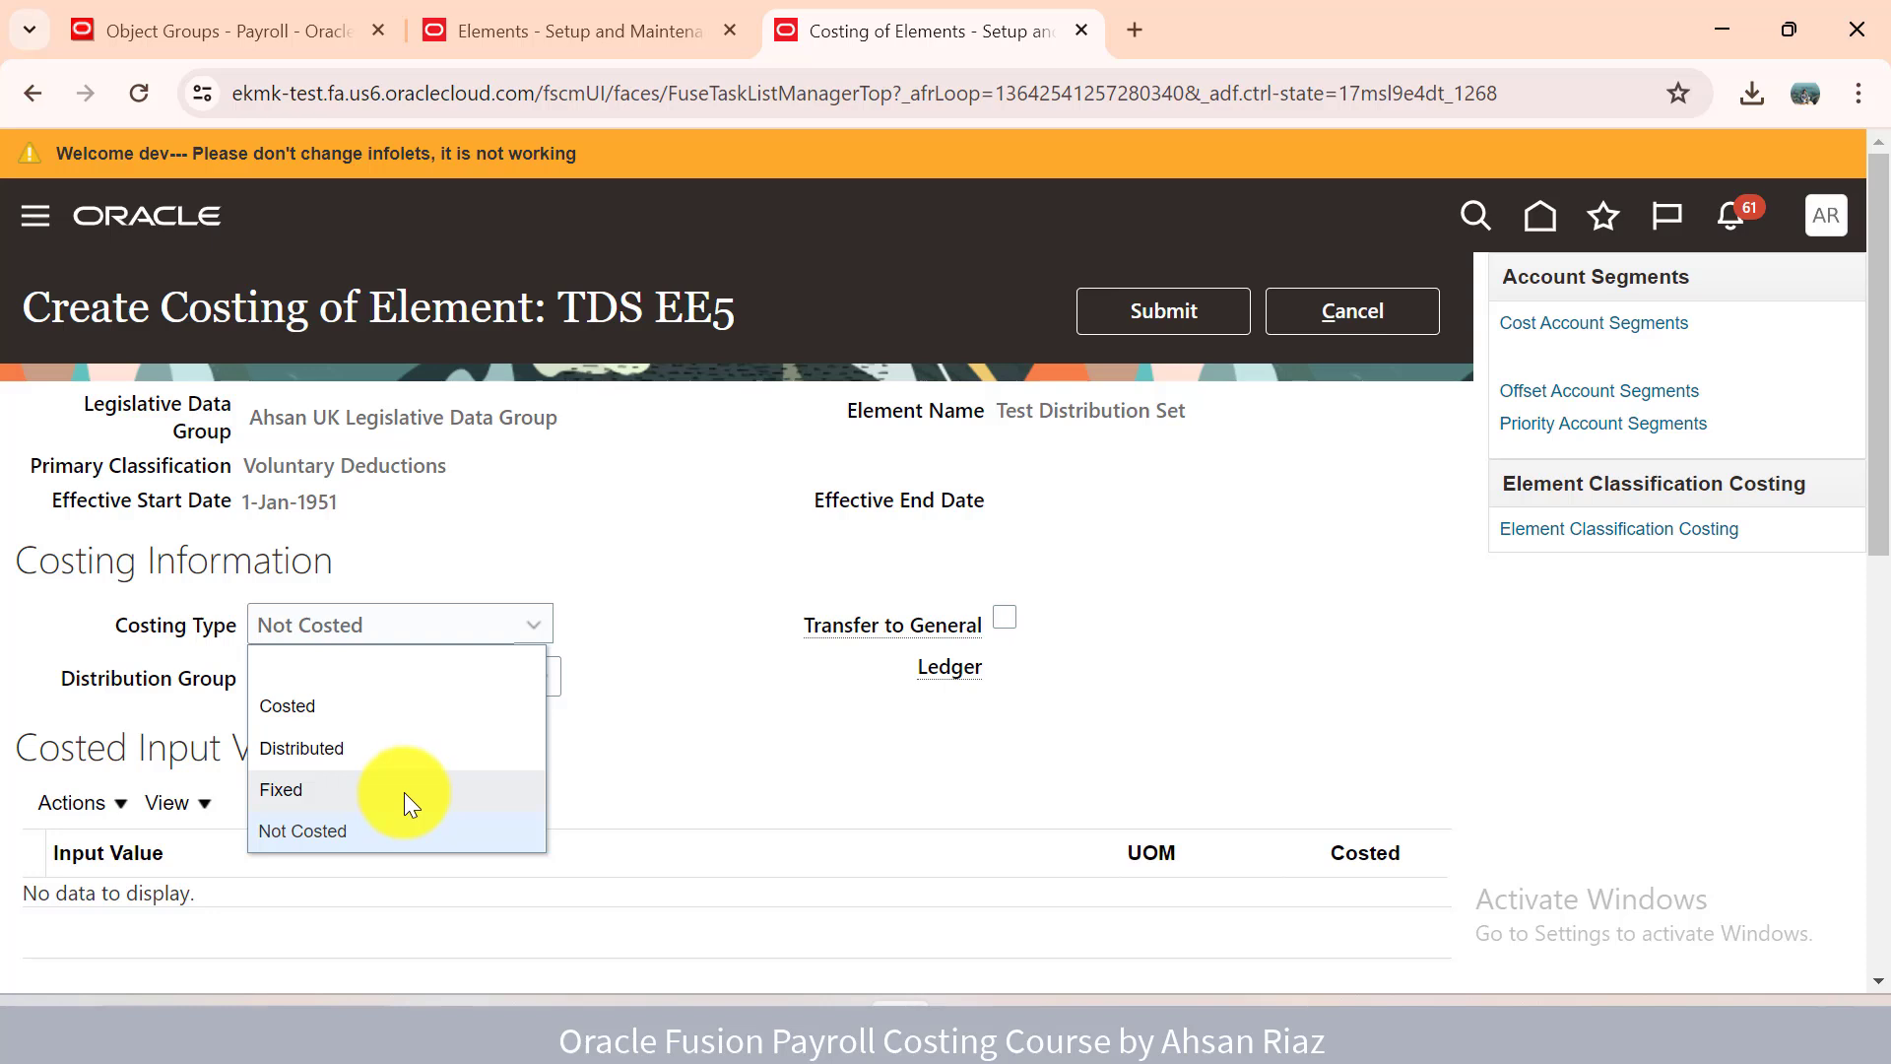
{"action": "left_click", "coordinate": [676, 713]}
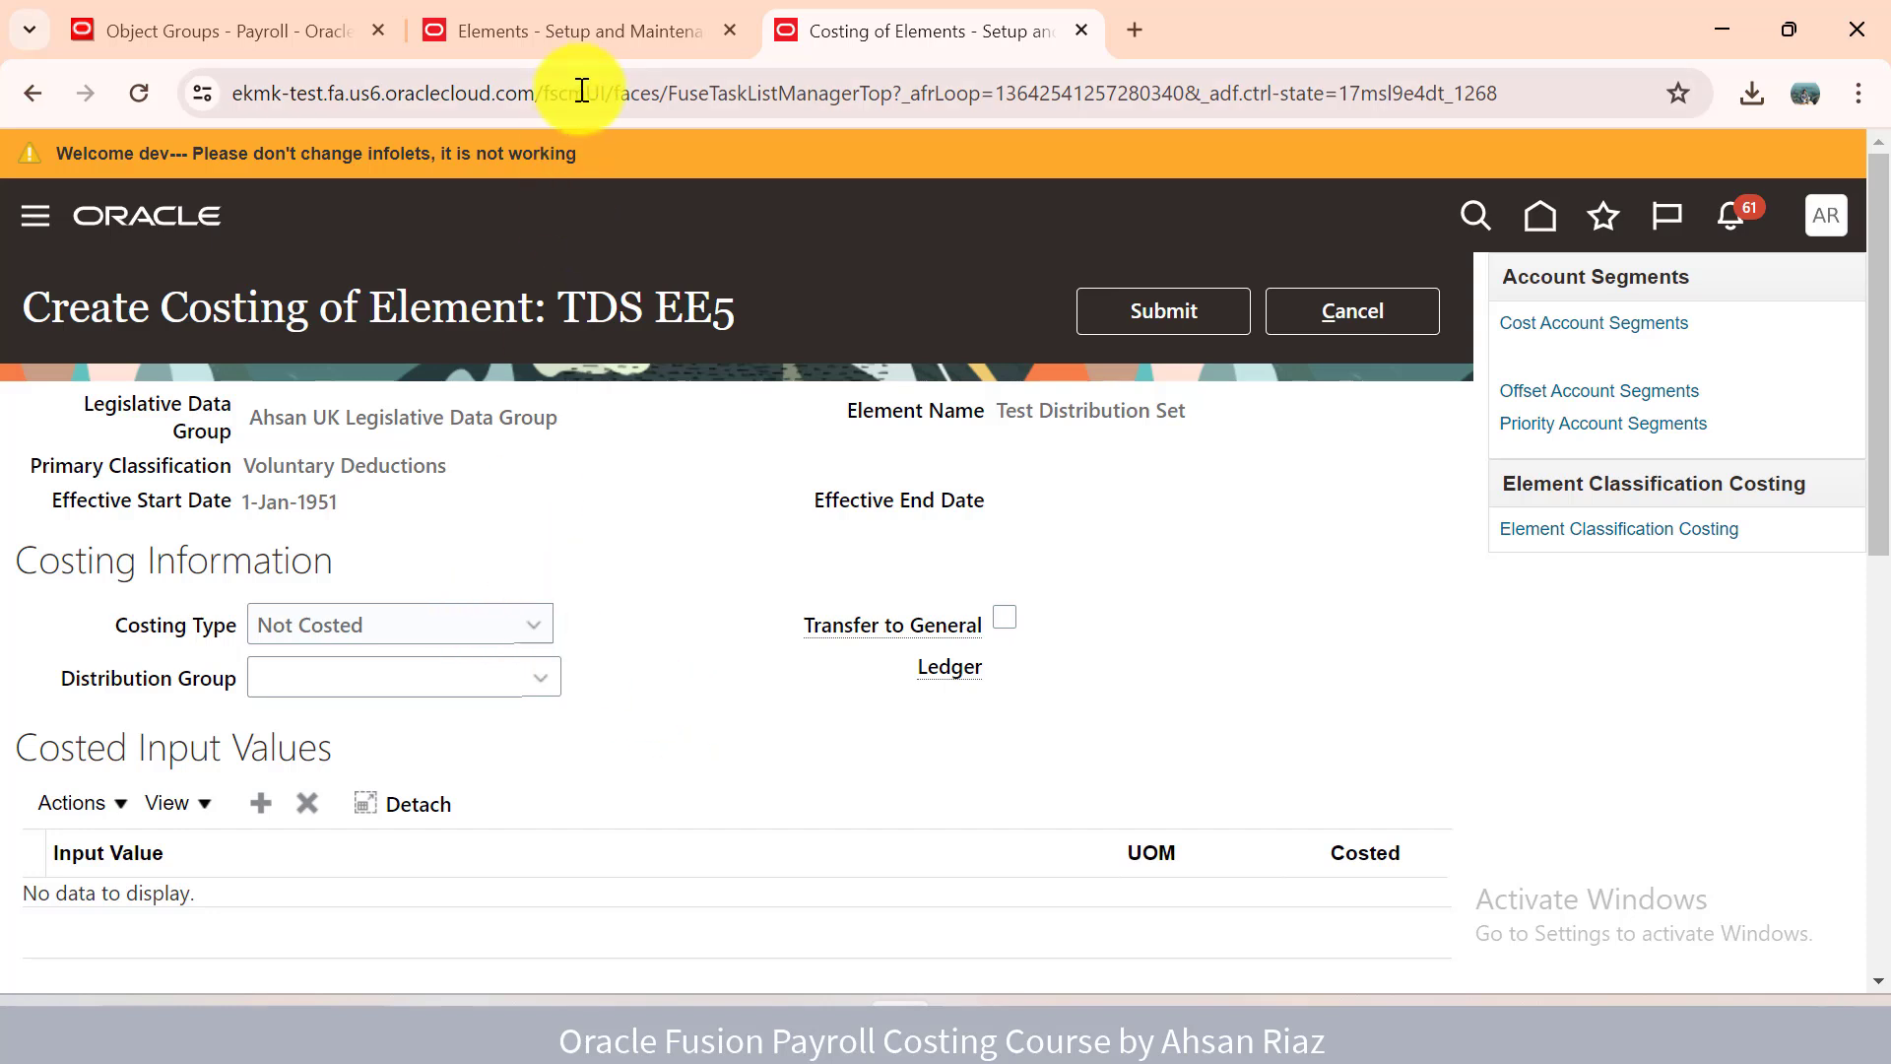
Check Test Distribution Set in the Elements list, and examine the Costing Type options, including Distributed, on its costing page.
{"action": "left_click", "coordinate": [580, 57]}
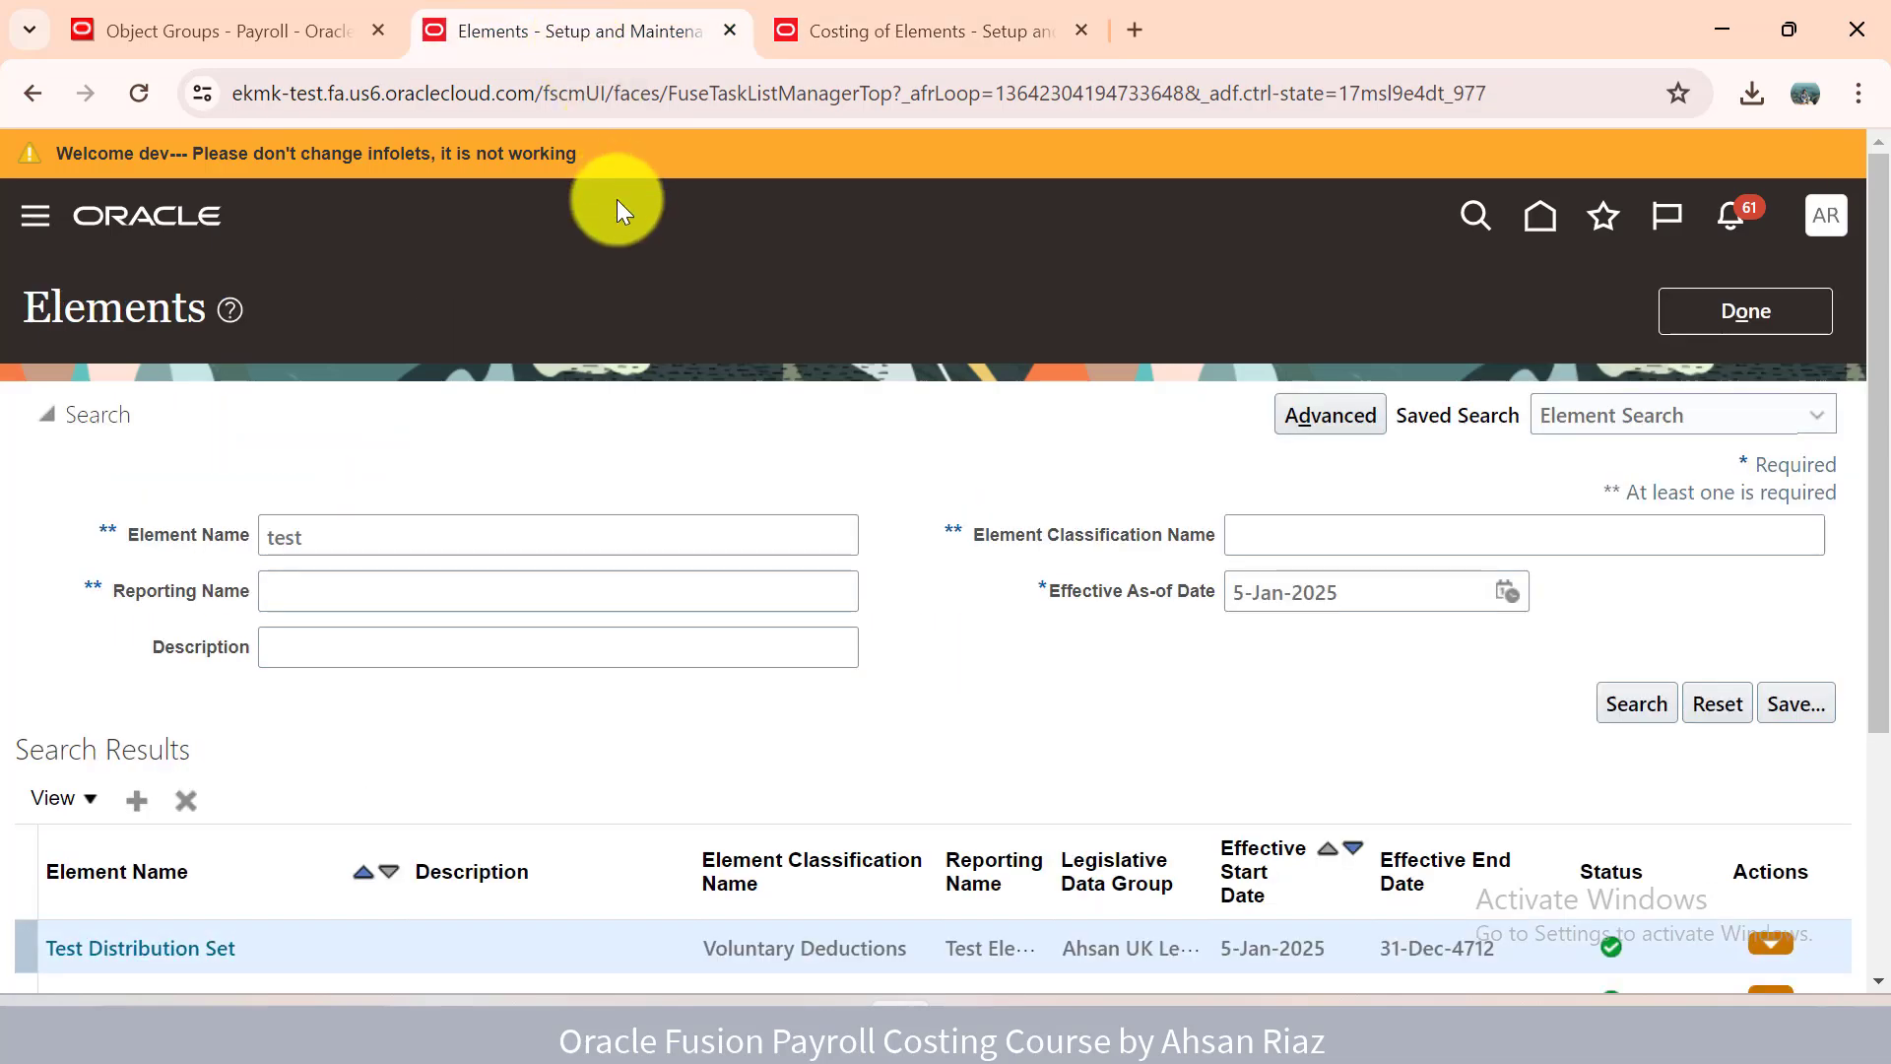
{"action": "left_click_drag", "start_coordinate": [1888, 462], "coordinate": [1878, 499]}
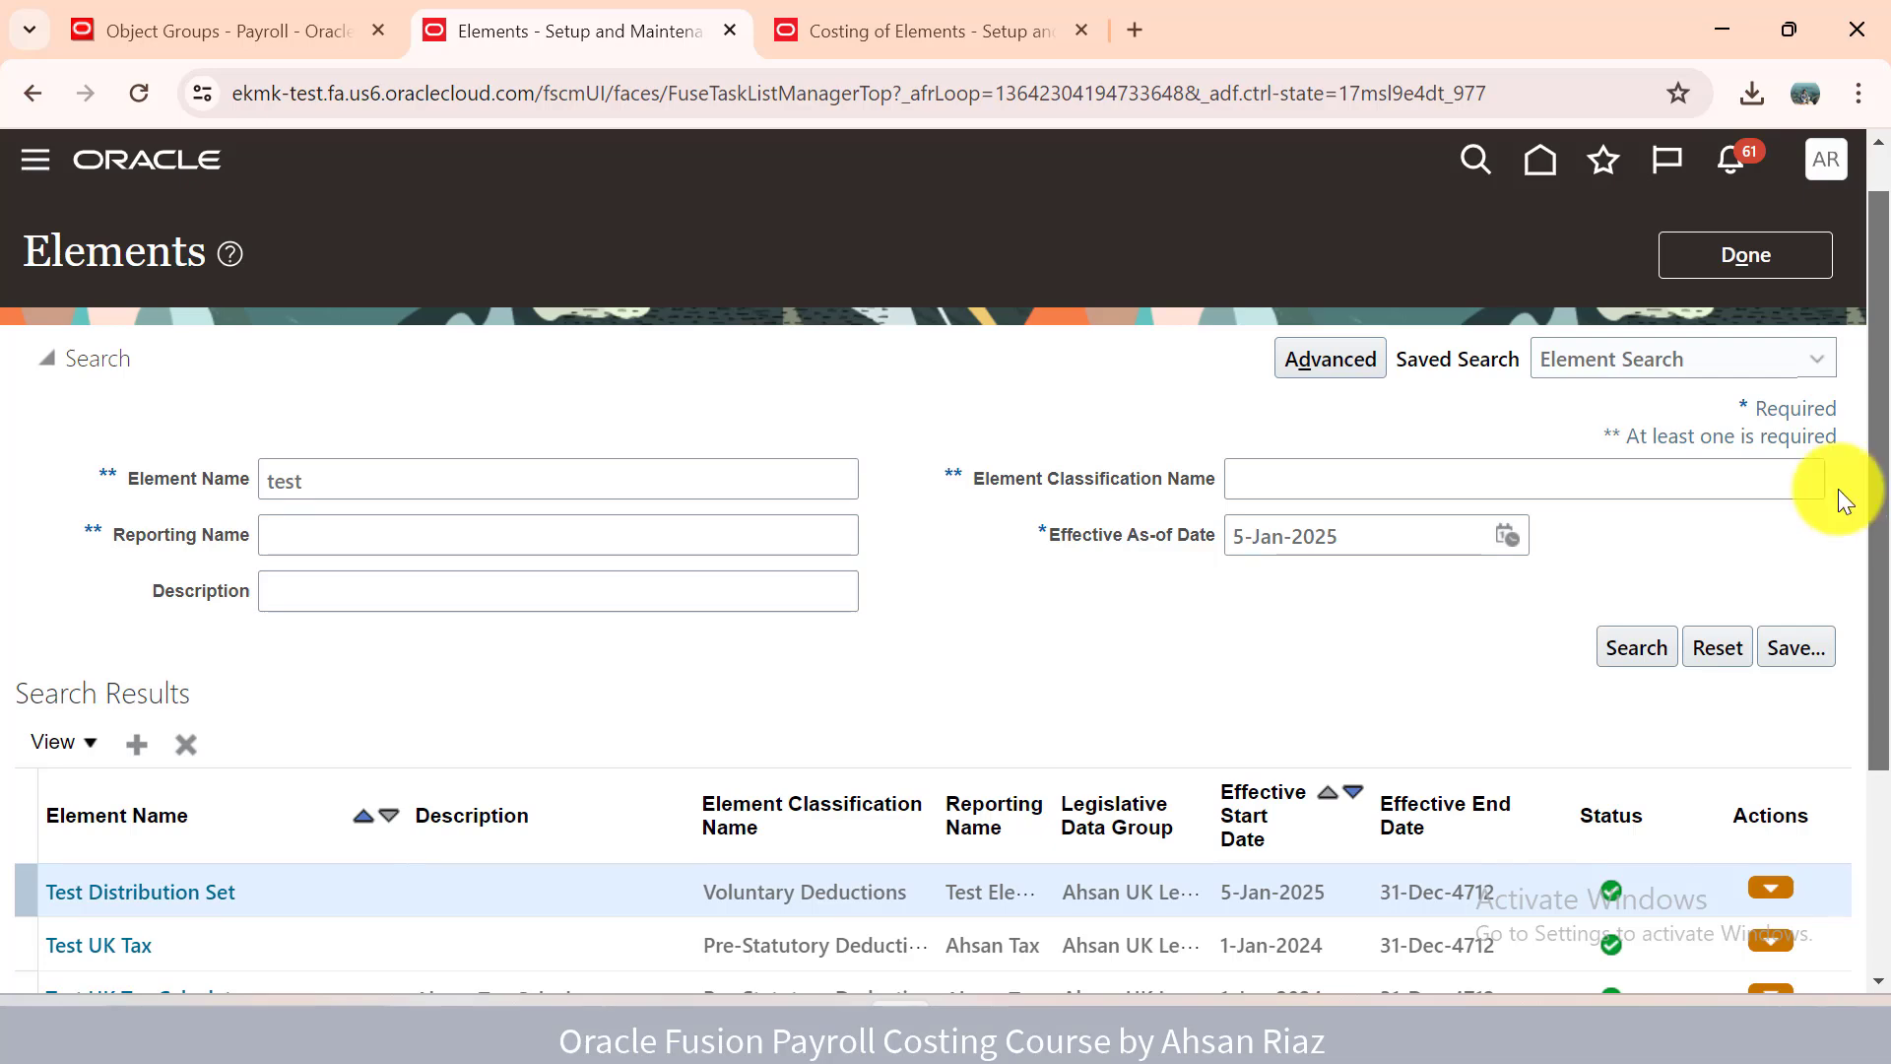
{"action": "left_click", "coordinate": [919, 32]}
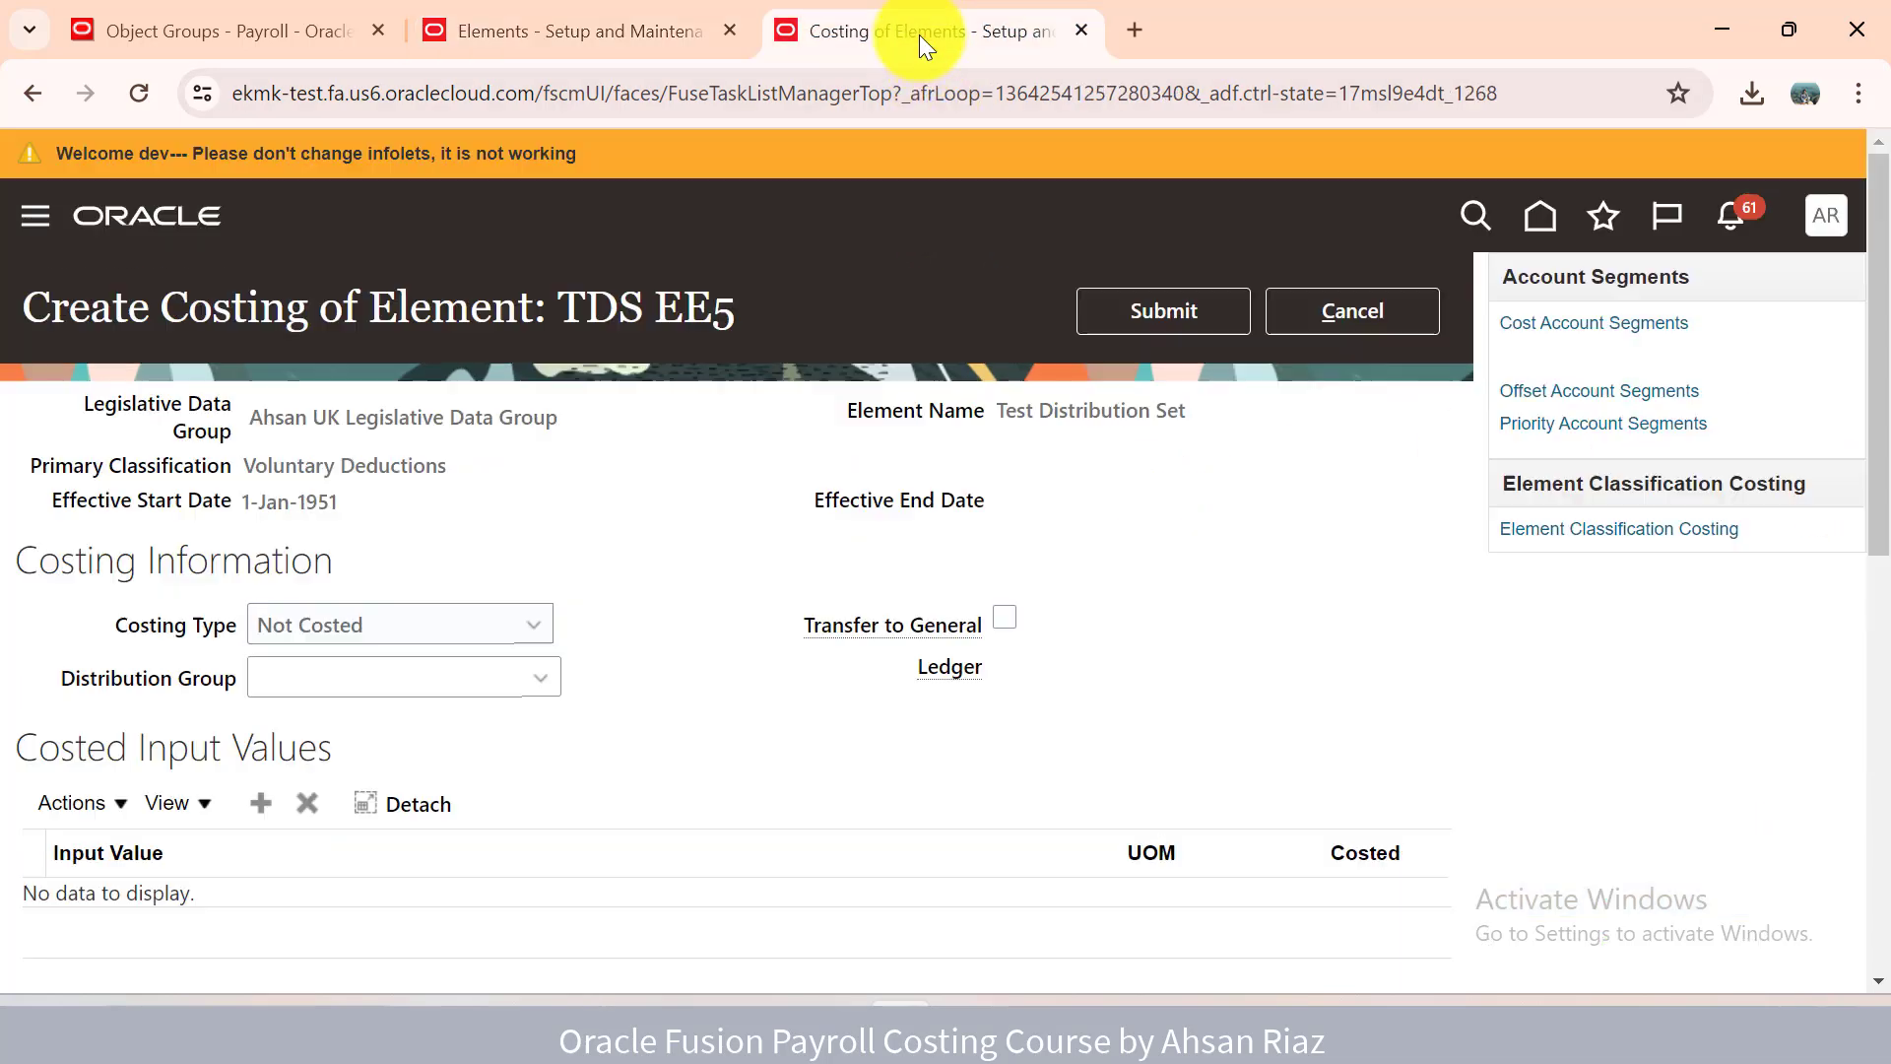
{"action": "left_click", "coordinate": [369, 650]}
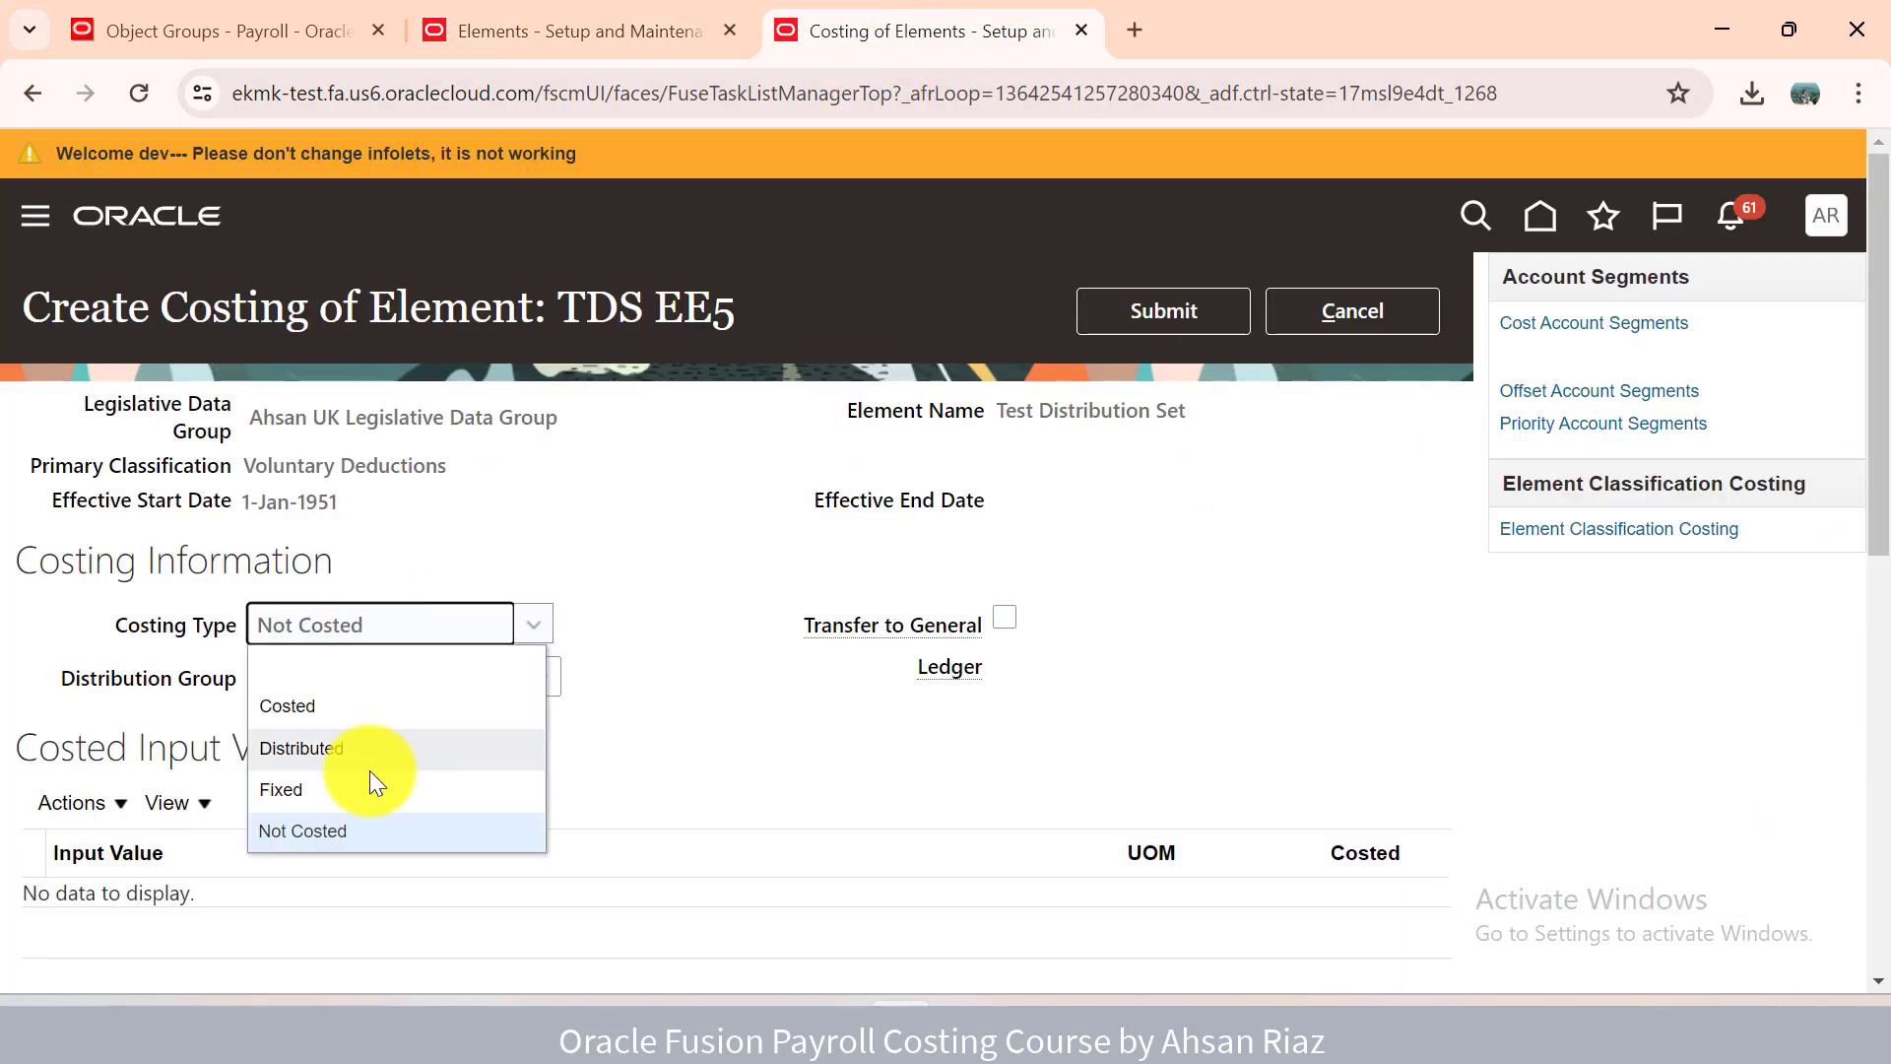
Search the Elements page for element names matching "test dis" and open the Test Distribution Set summary, dismissing the warning.
{"action": "left_click", "coordinate": [536, 39]}
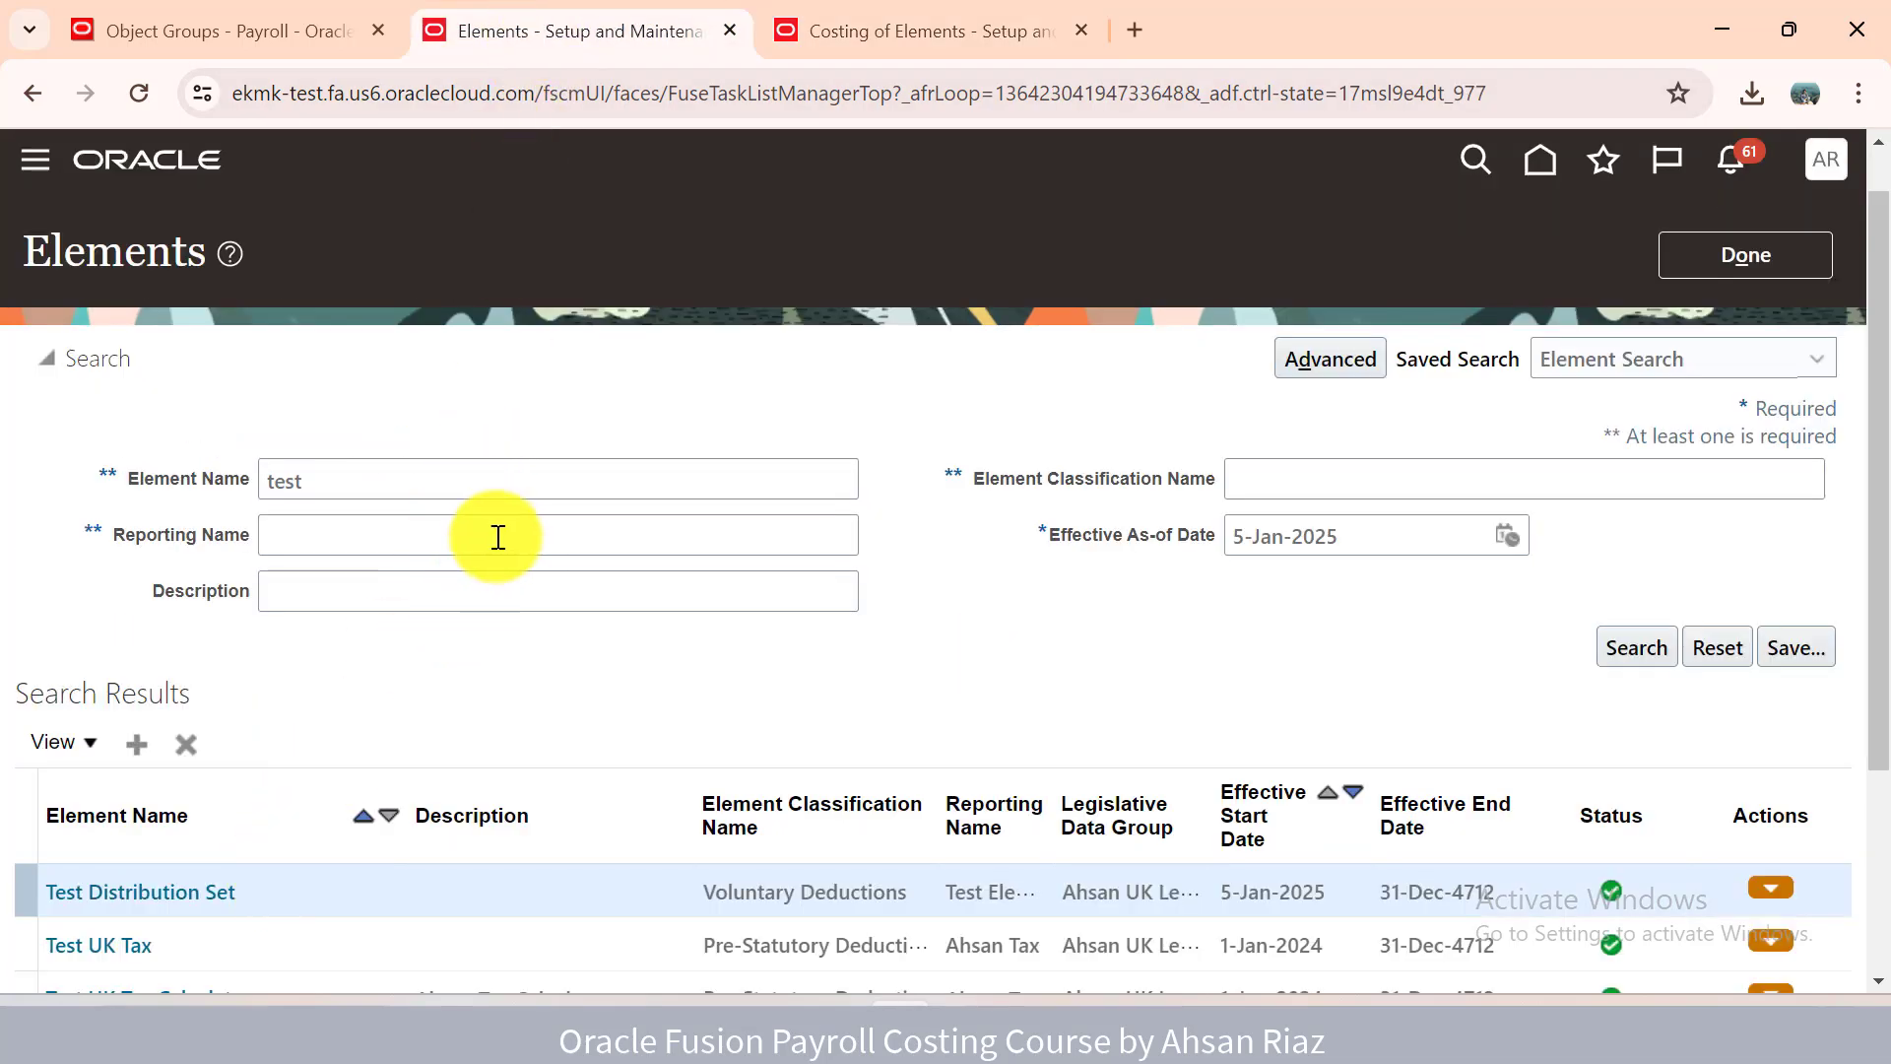
{"action": "double_click", "coordinate": [488, 479]}
{"action": "key", "text": "BackSpace"}
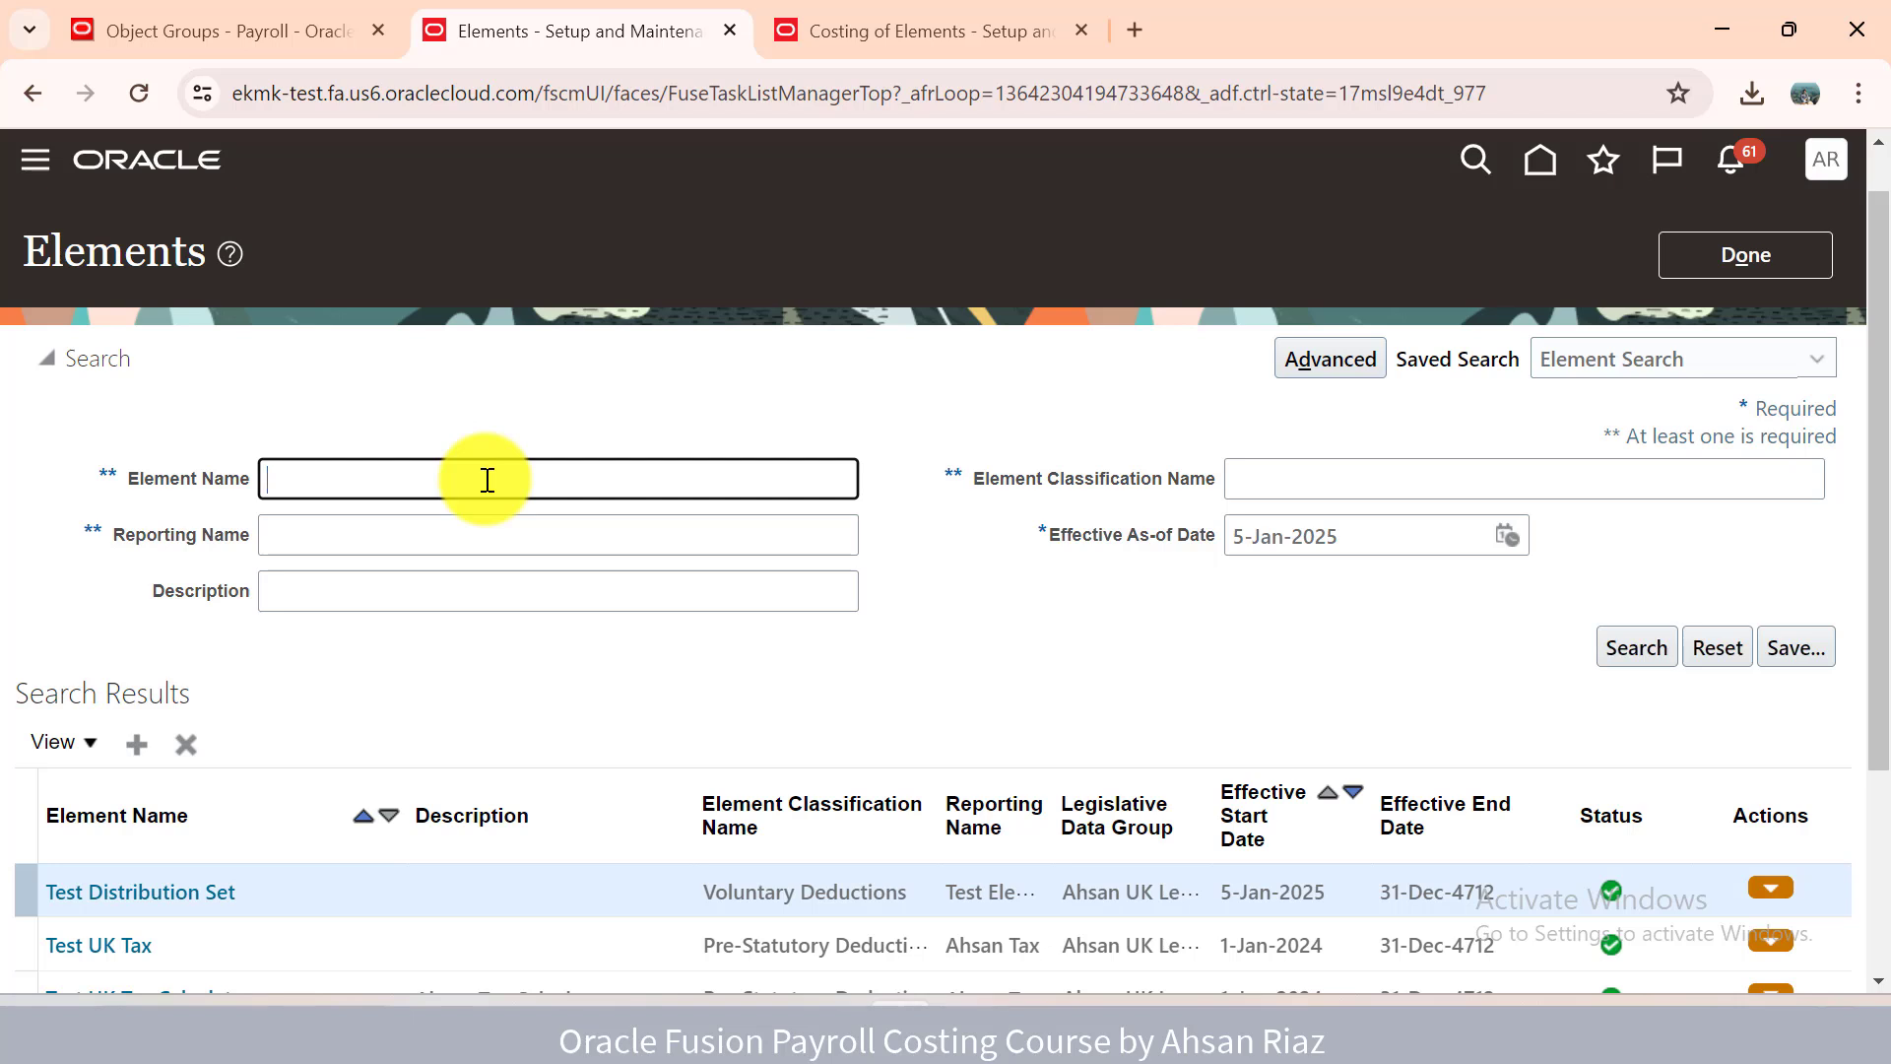
{"action": "type", "text": "test dis"}
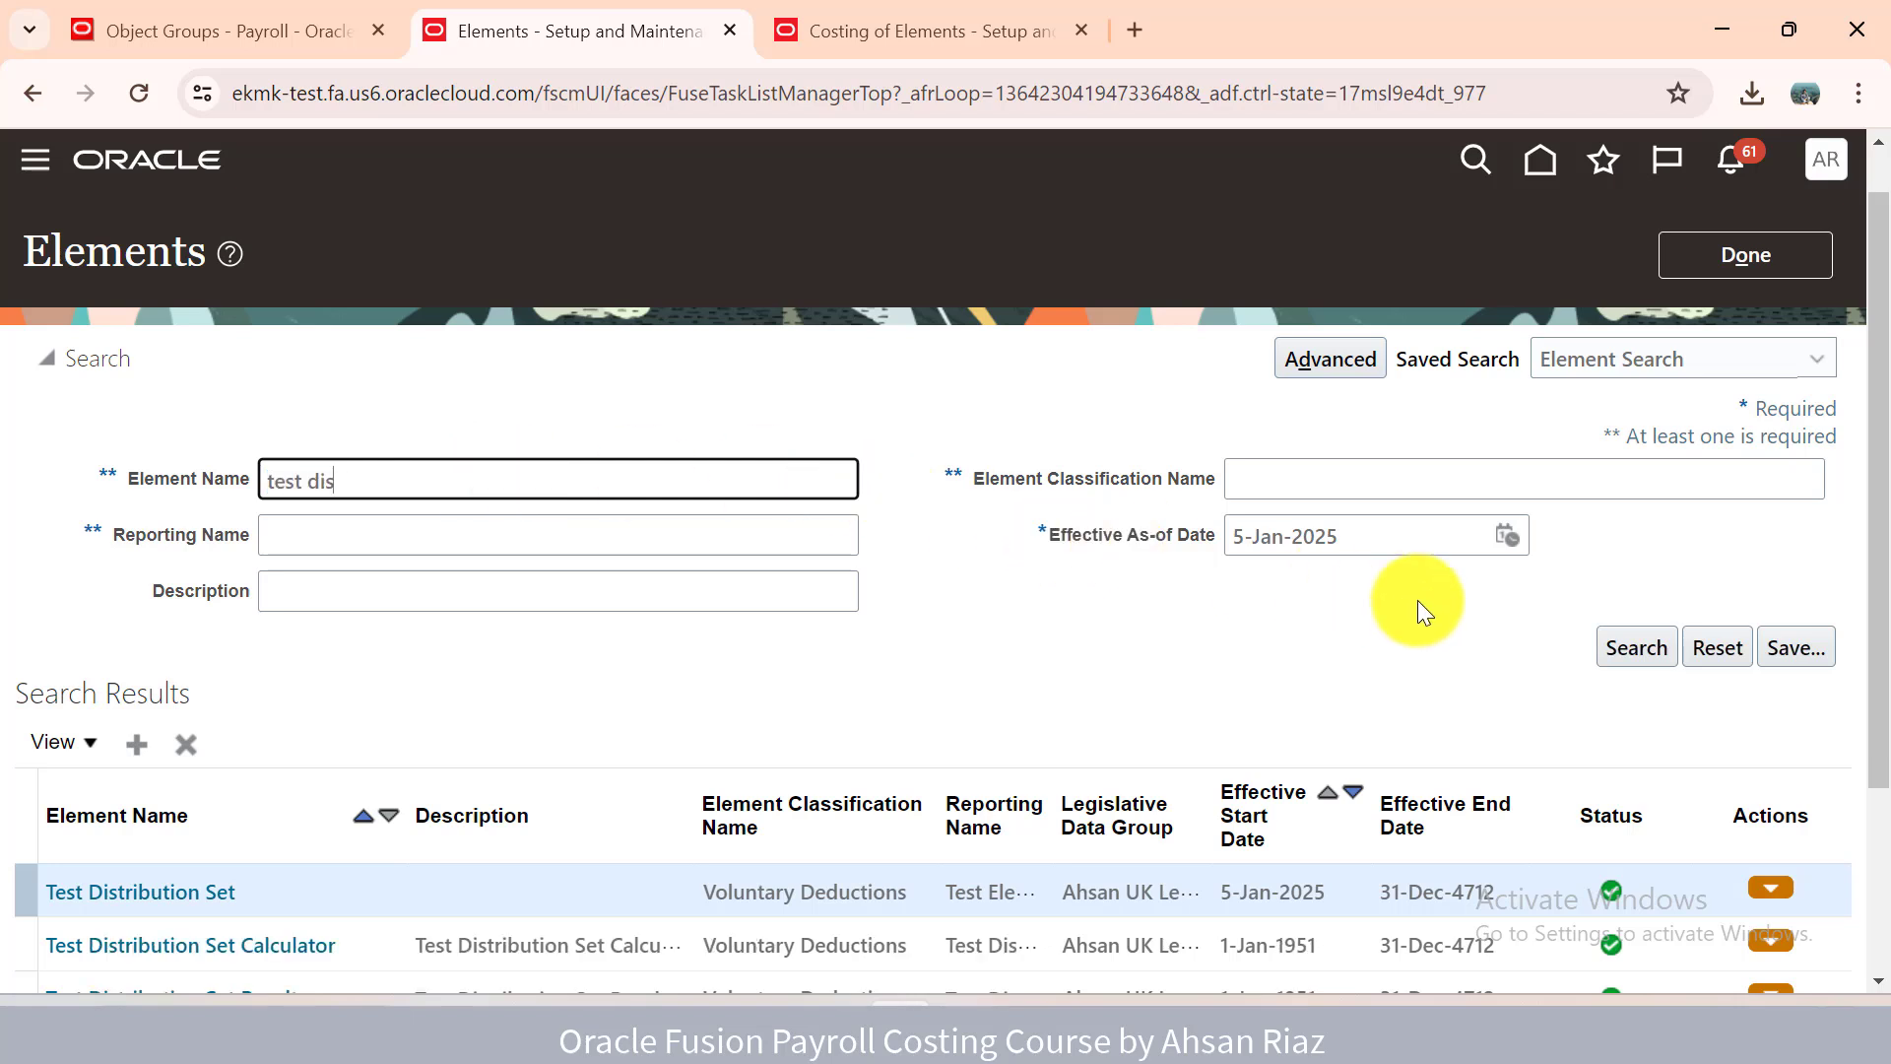
{"action": "left_click", "coordinate": [1608, 648]}
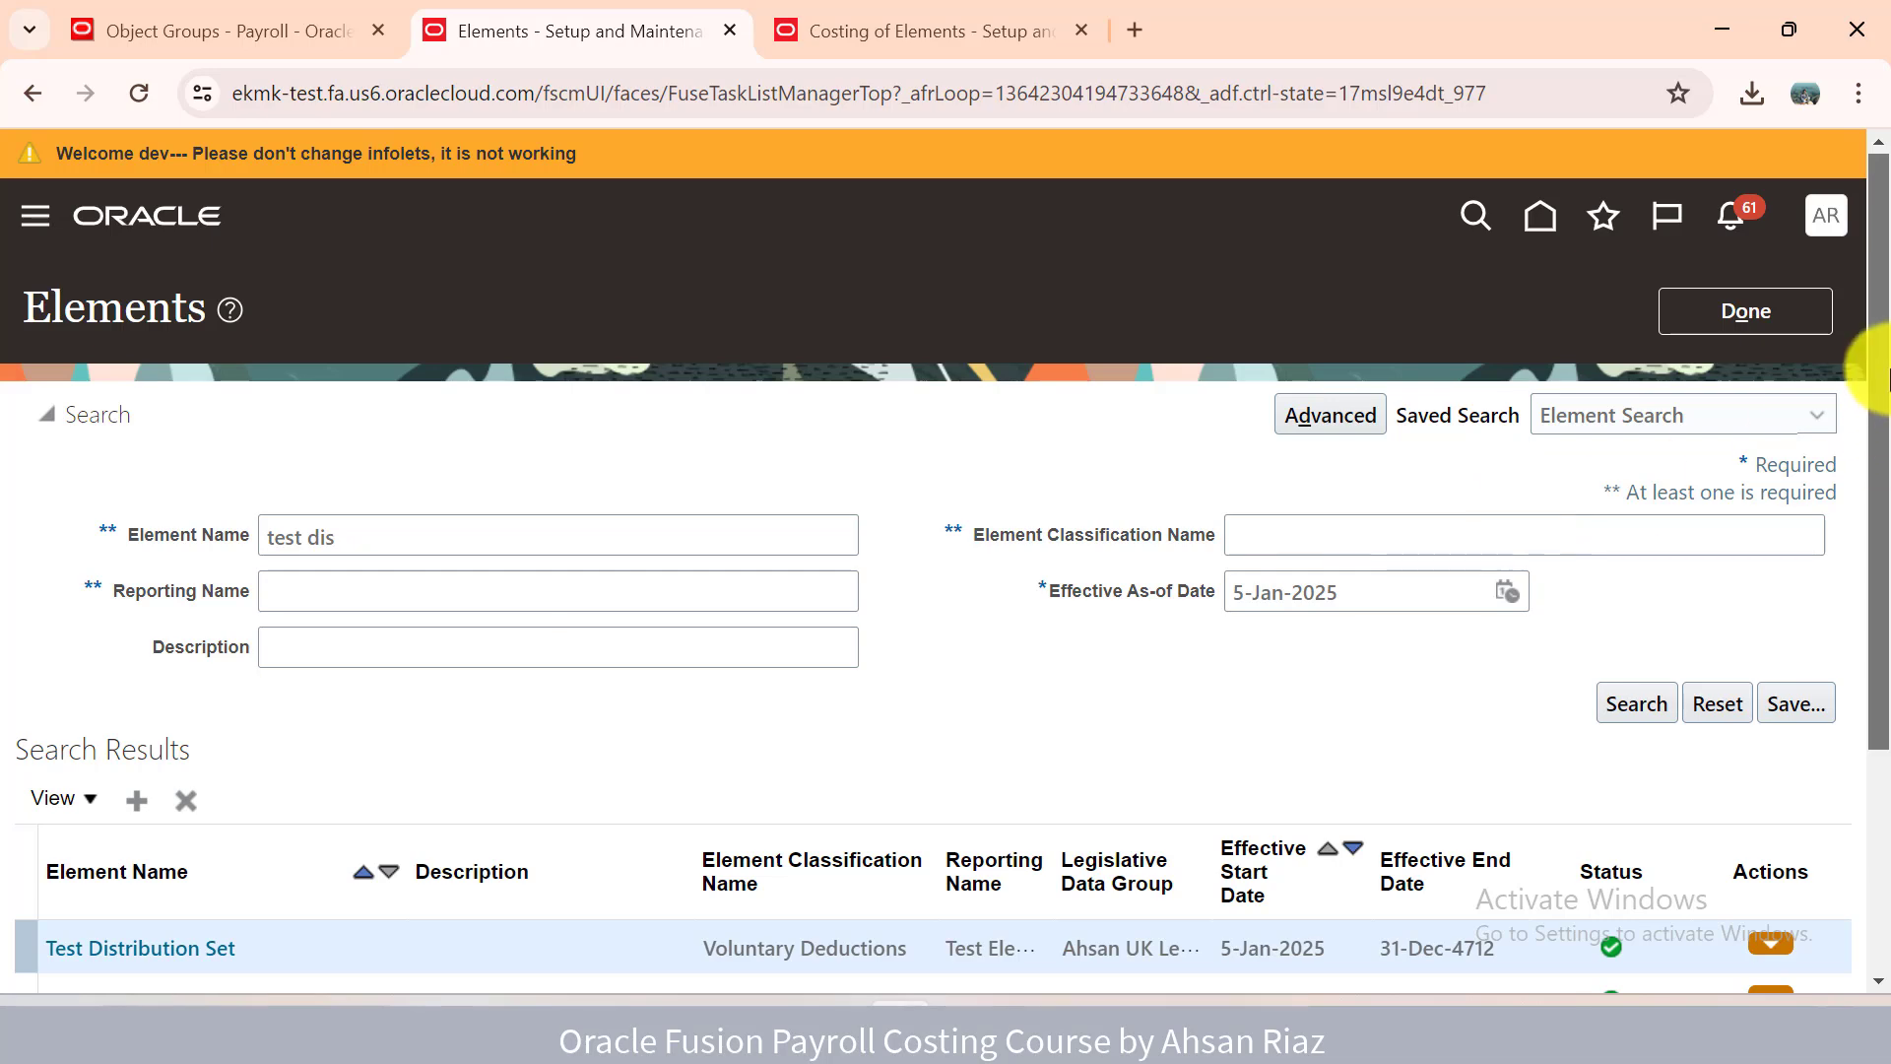
{"action": "scroll", "coordinate": [1880, 453], "scroll_direction": "down", "scroll_amount": 1}
{"action": "scroll", "coordinate": [1880, 453], "scroll_direction": "down", "scroll_amount": 1}
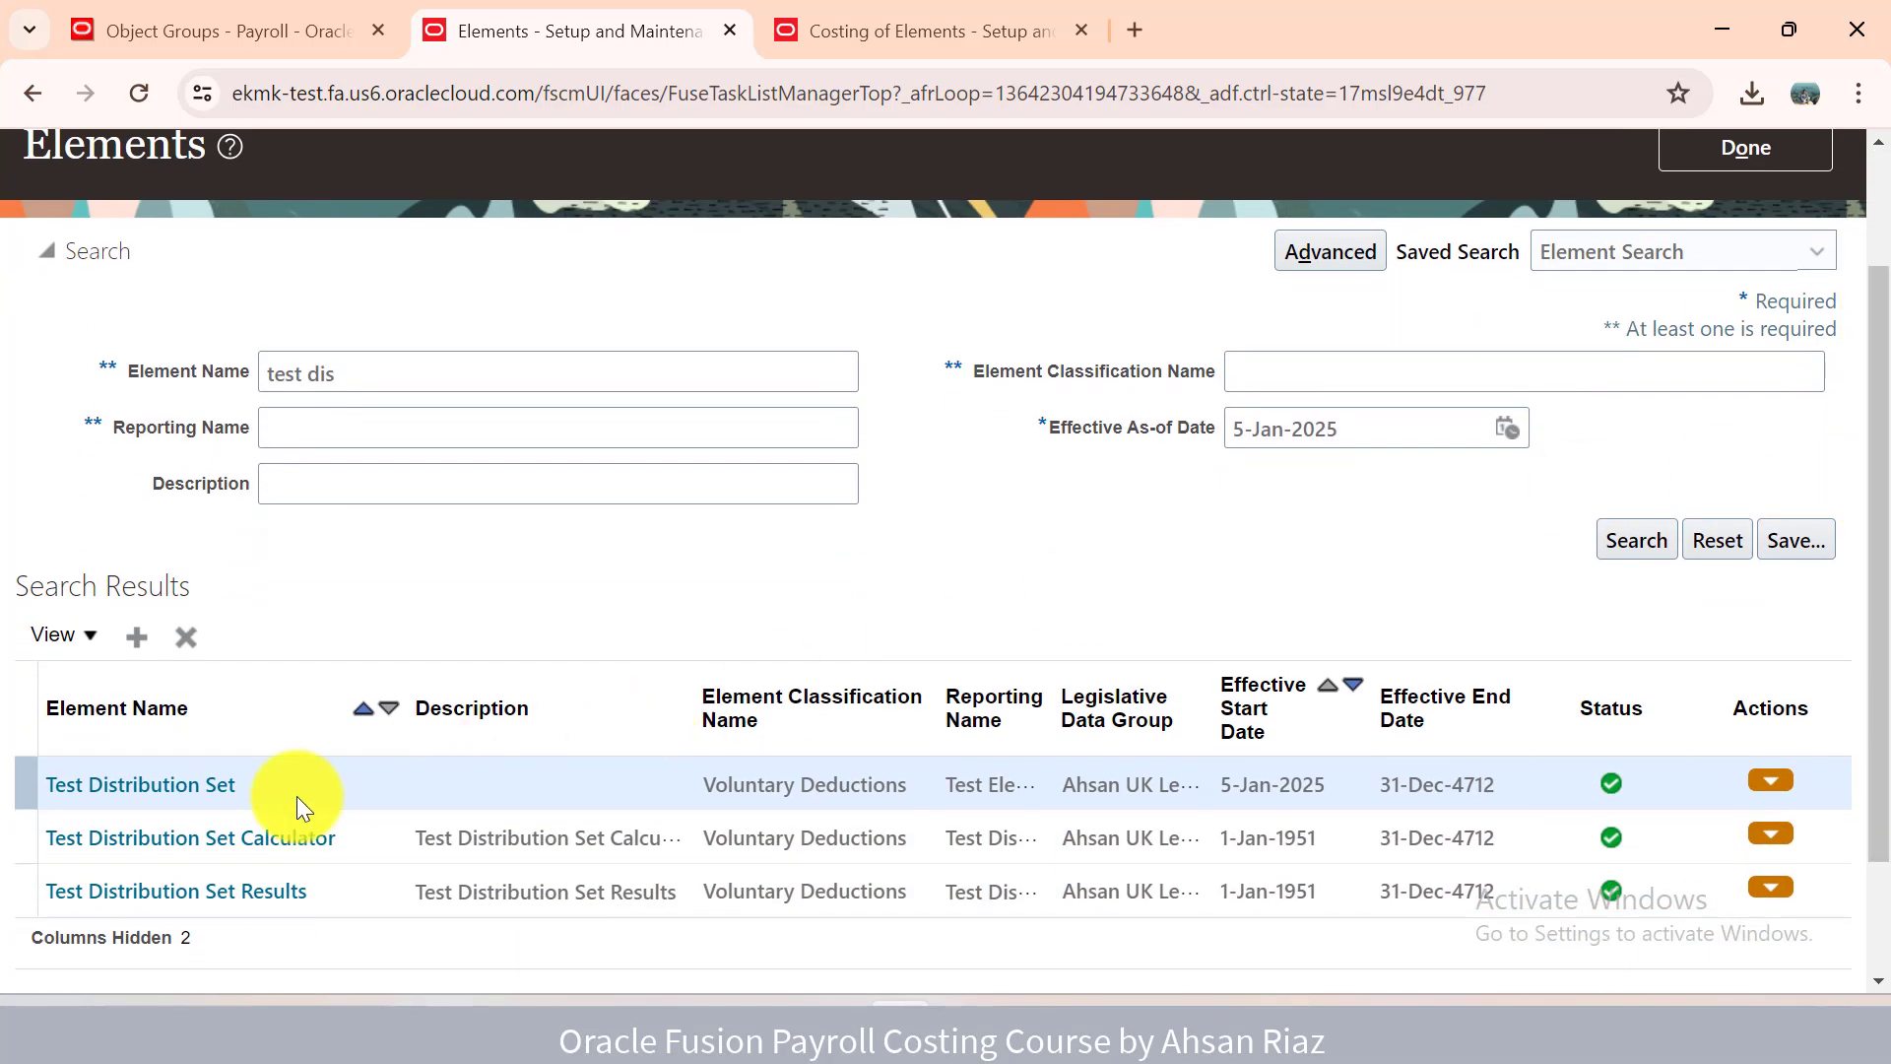
{"action": "left_click", "coordinate": [200, 803]}
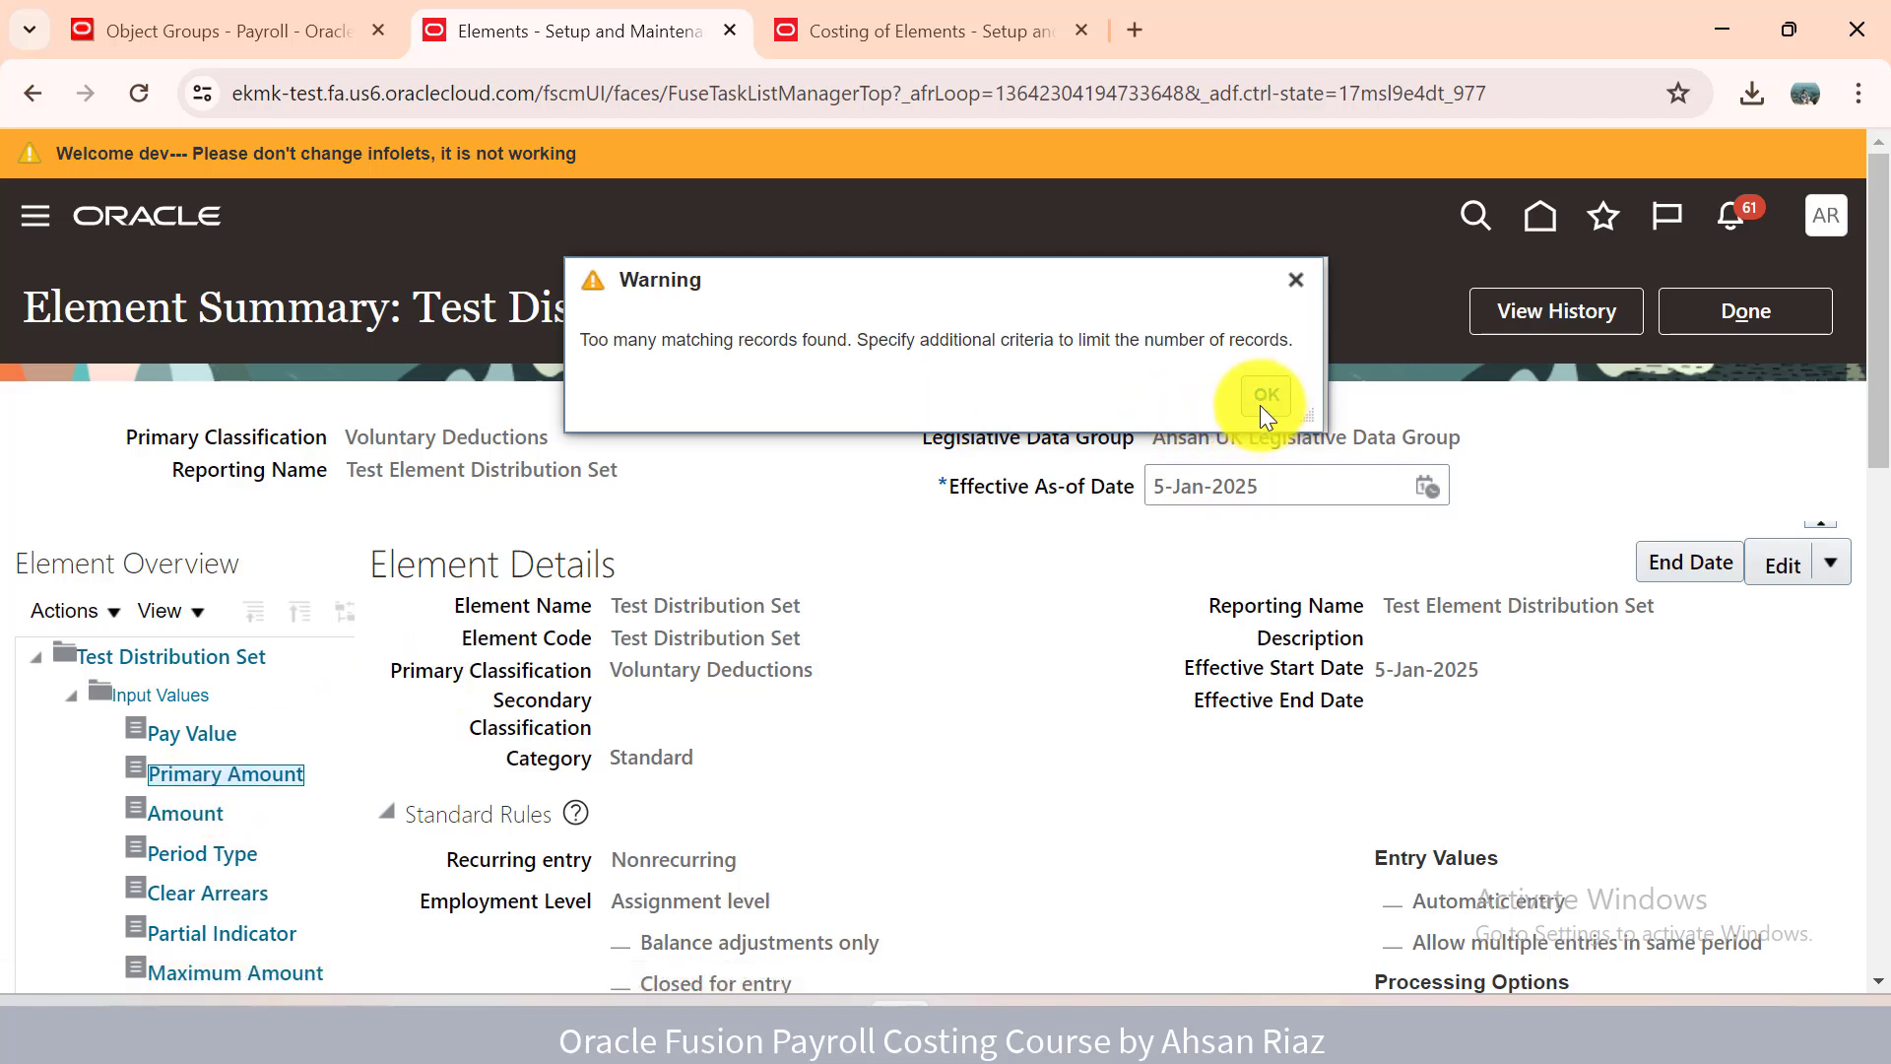
{"action": "left_click", "coordinate": [1264, 400]}
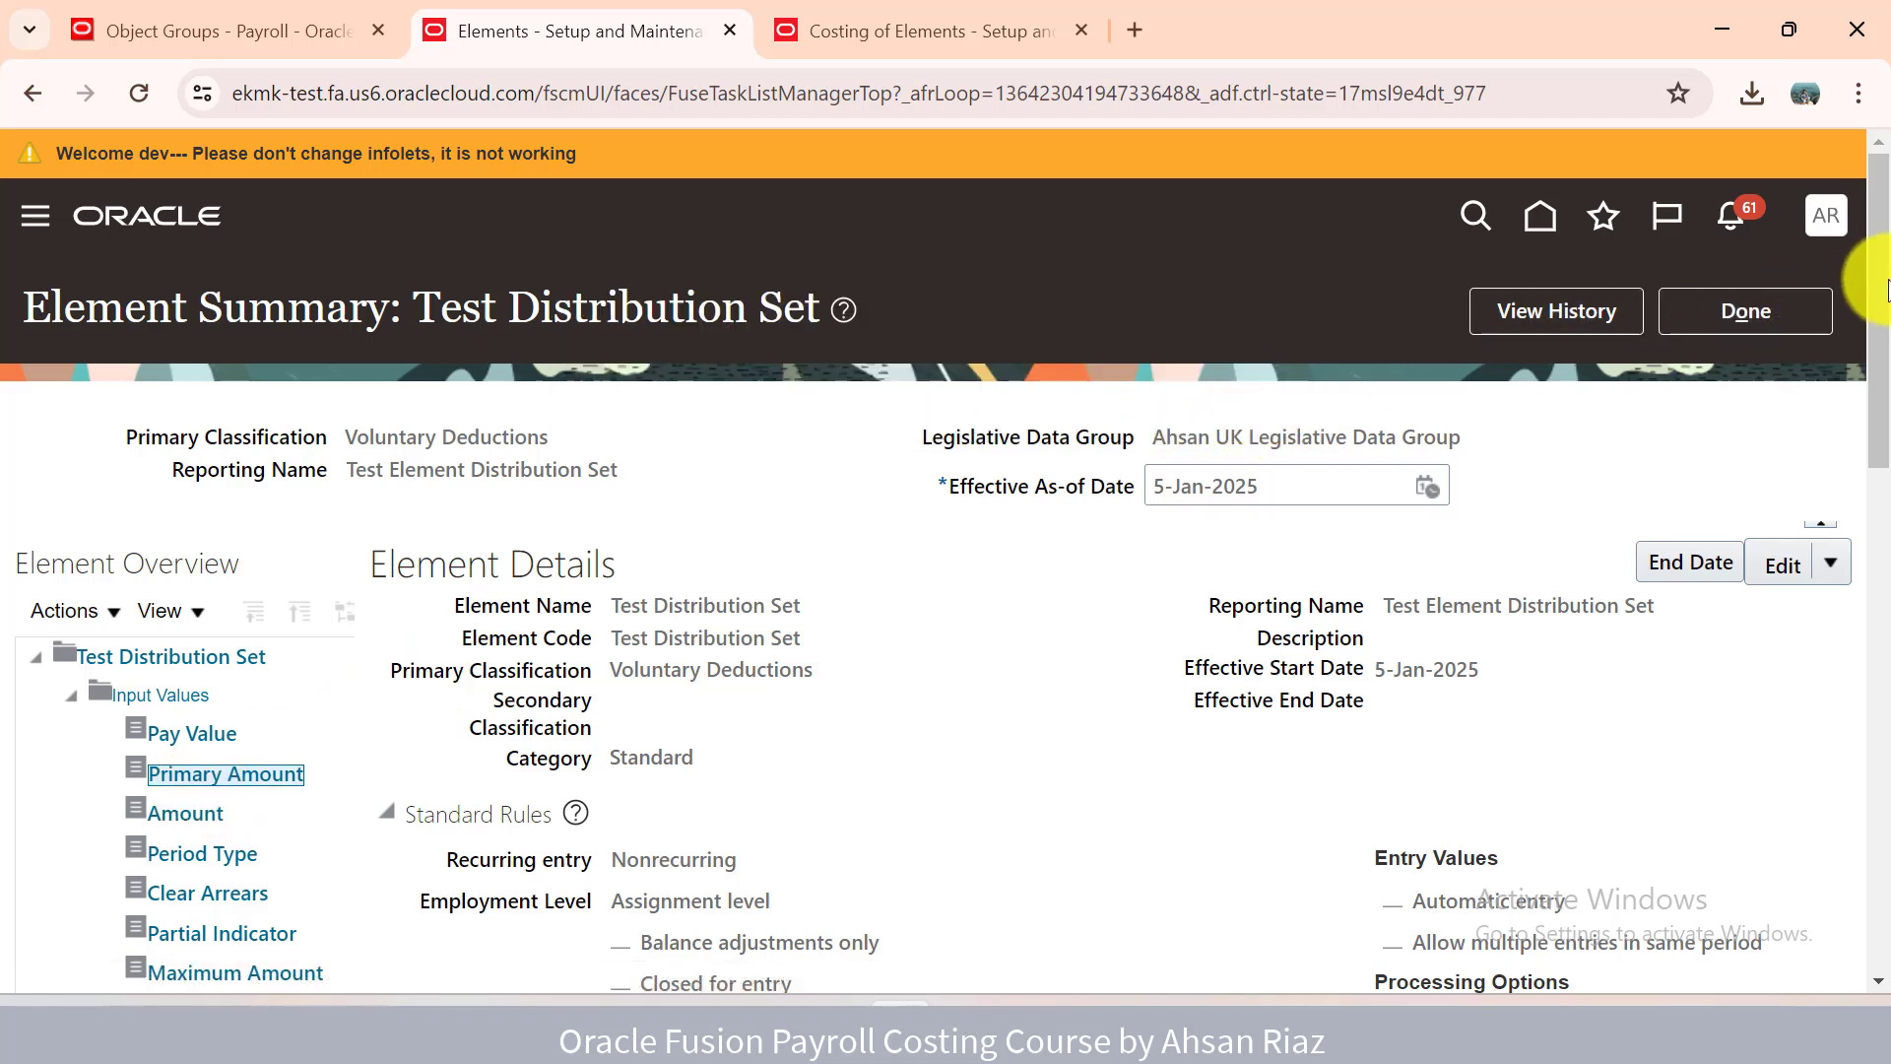
Open the Primary Amount input value of Test Distribution Set and examine its Special Purpose setting.
{"action": "left_click_drag", "start_coordinate": [1886, 290], "coordinate": [1887, 340]}
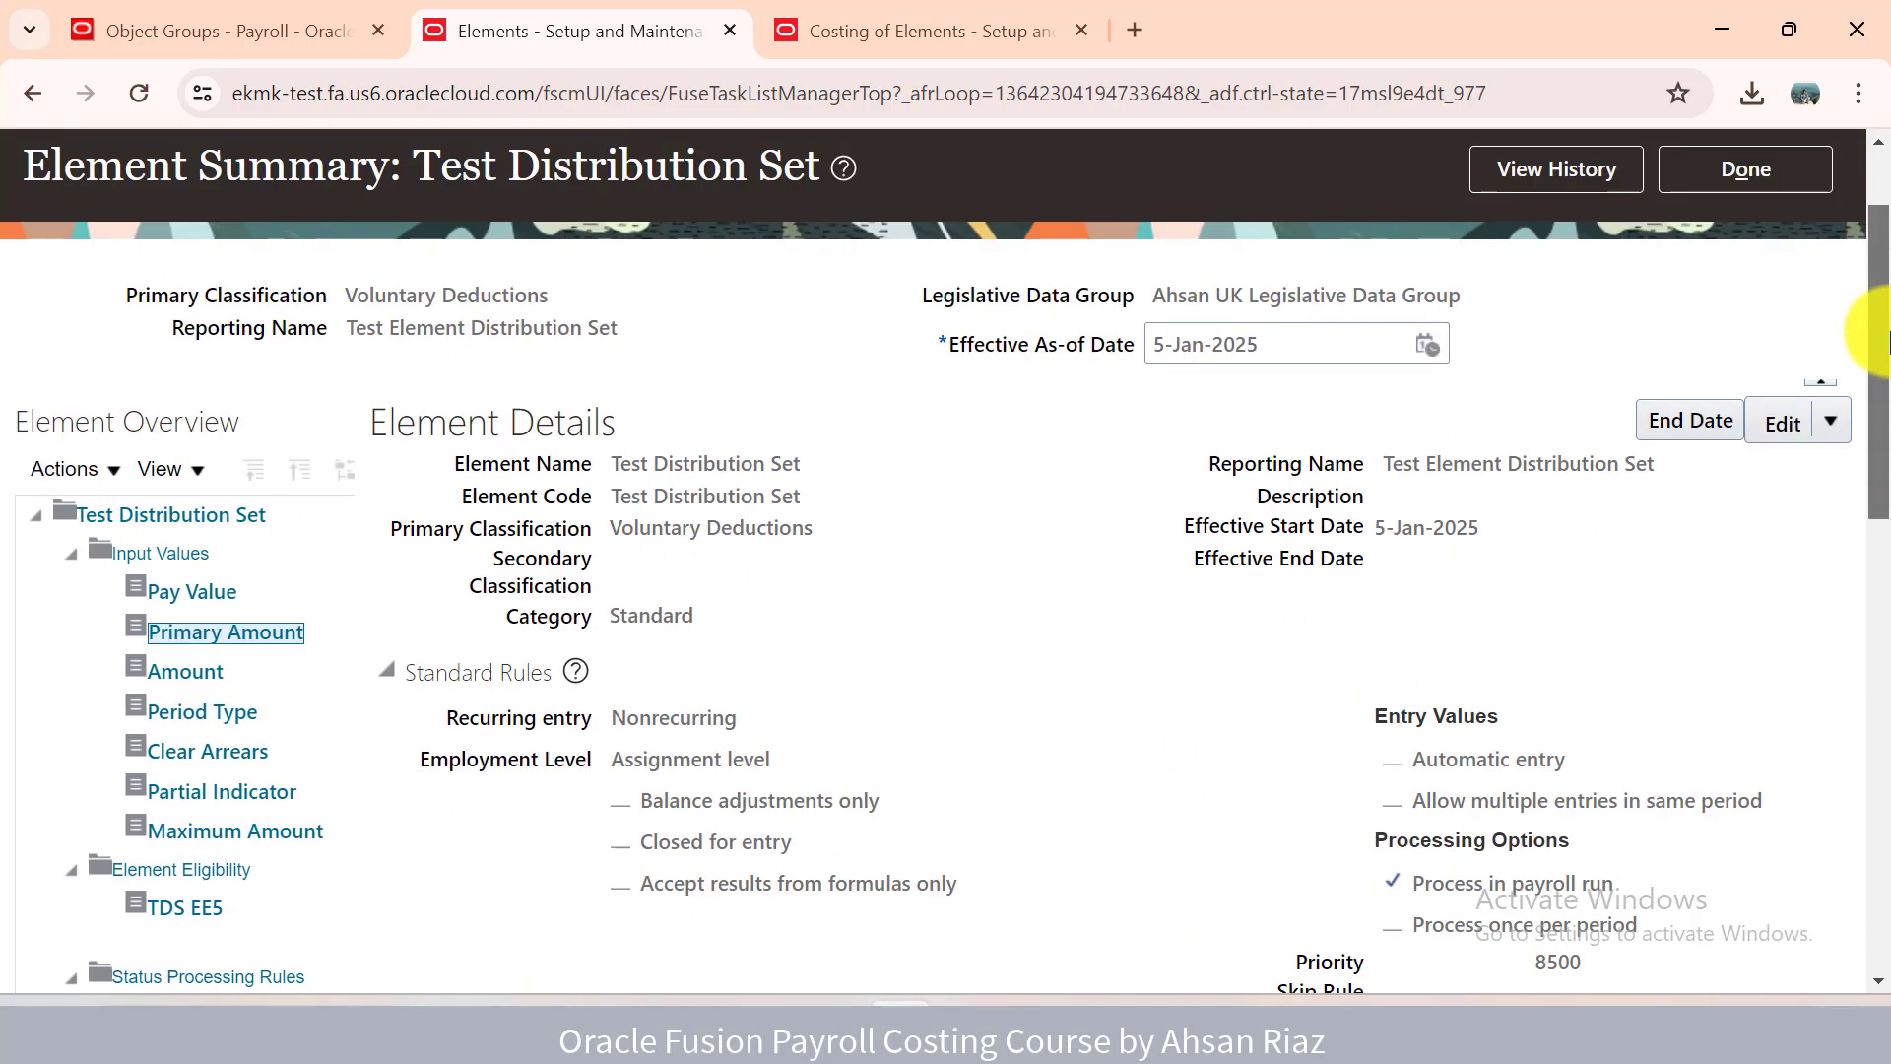
{"action": "left_click", "coordinate": [275, 642]}
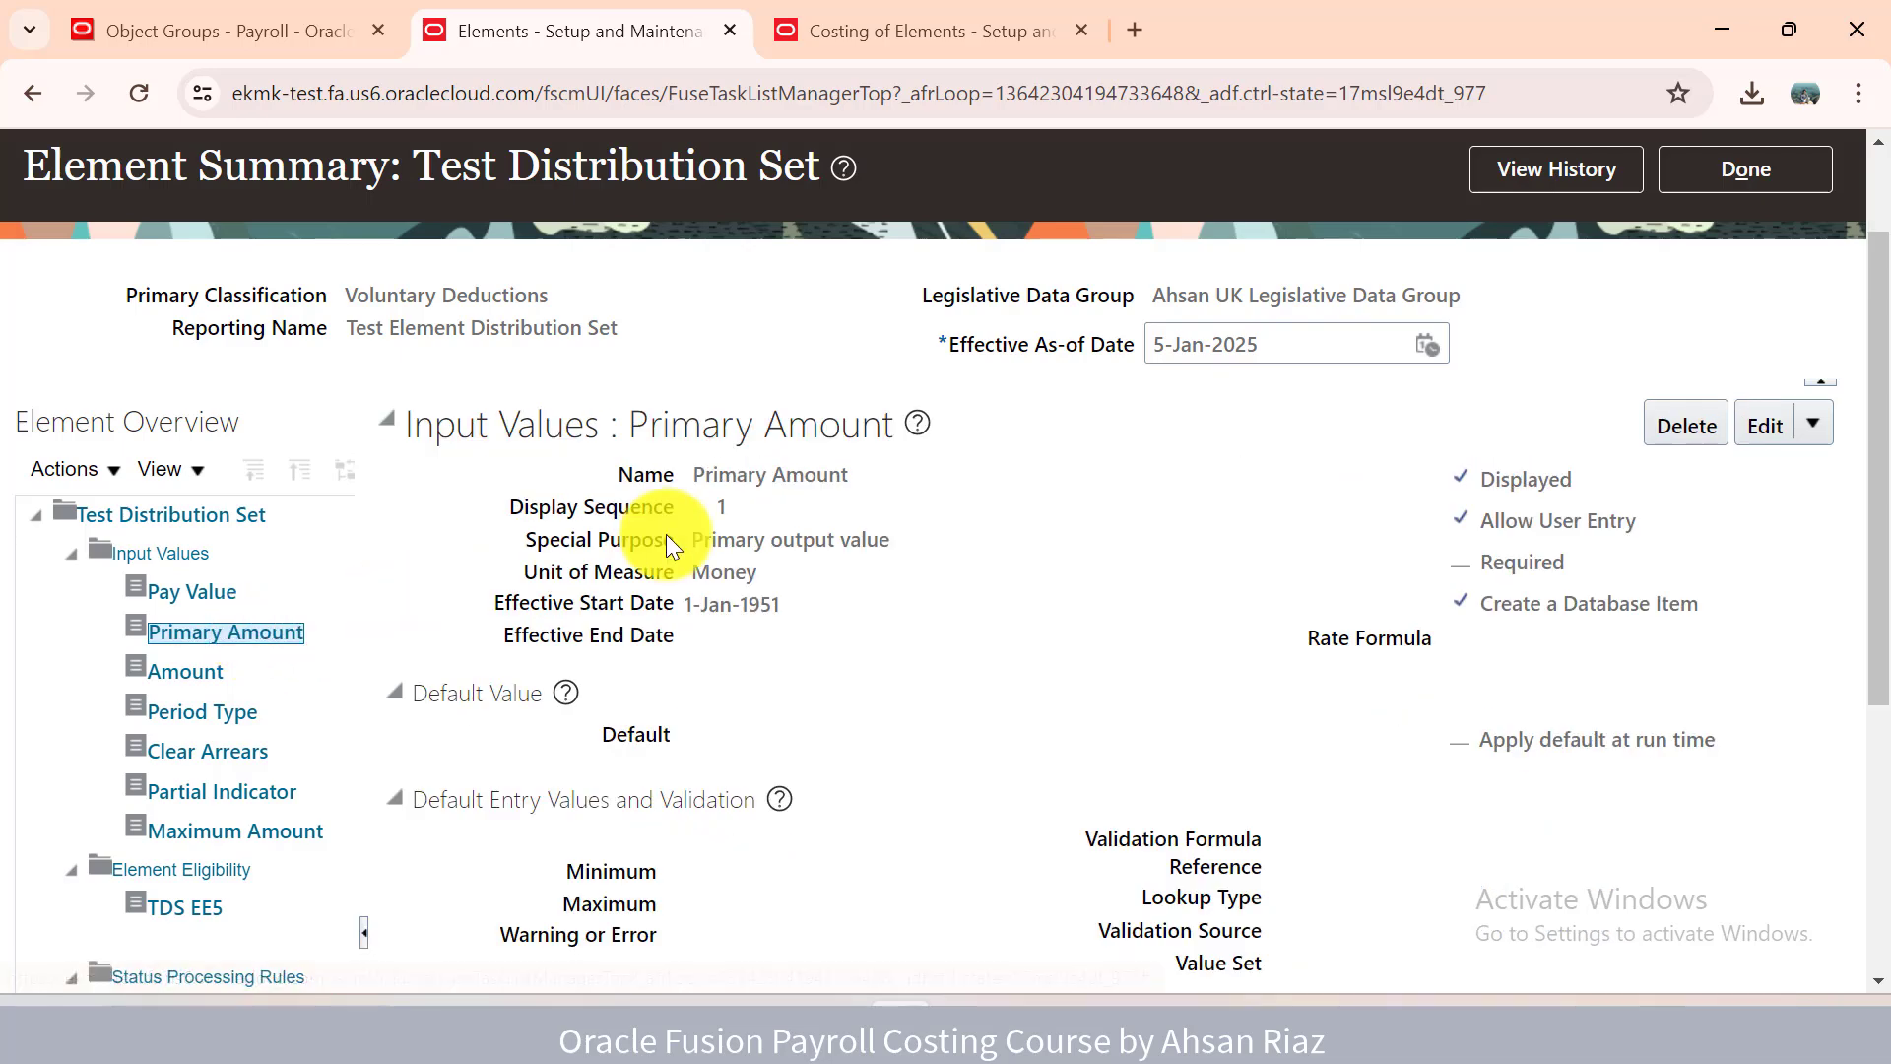
{"action": "double_click", "coordinate": [735, 541]}
{"action": "triple_click", "coordinate": [734, 541]}
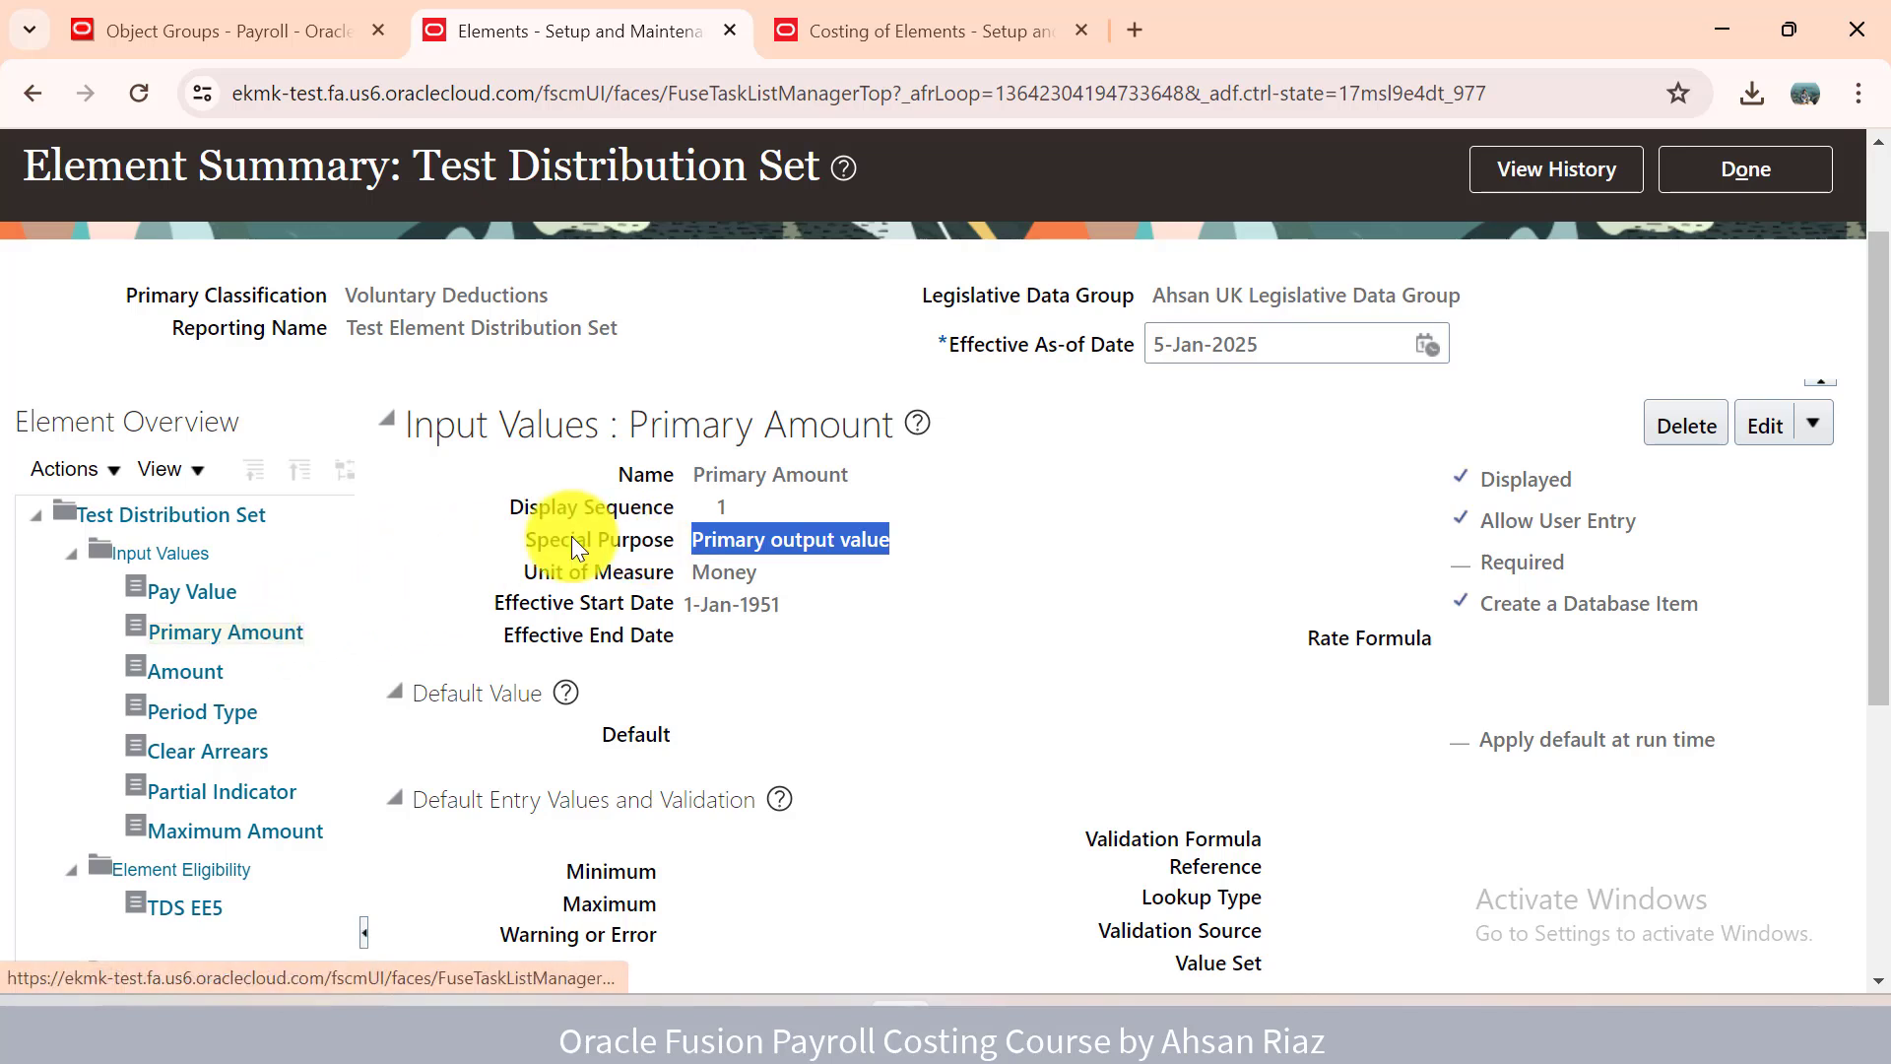
{"action": "double_click", "coordinate": [716, 539]}
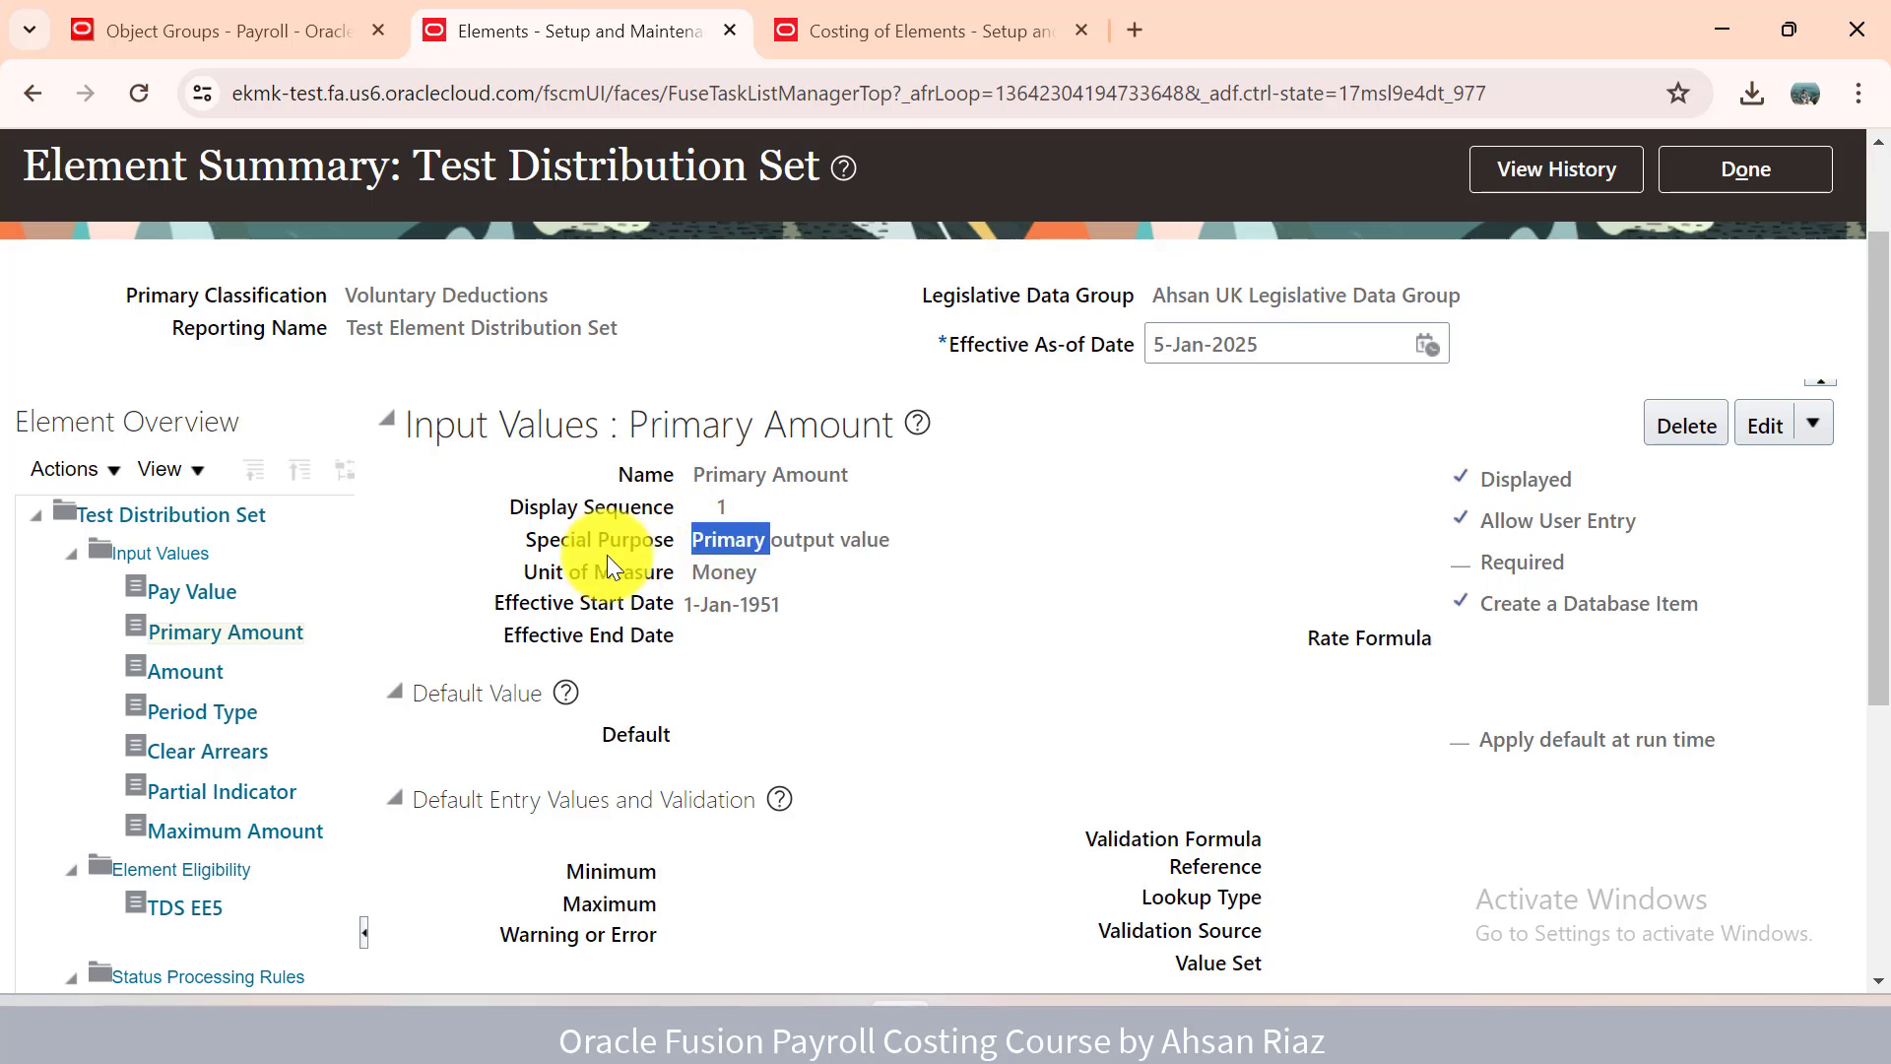
{"action": "triple_click", "coordinate": [707, 539]}
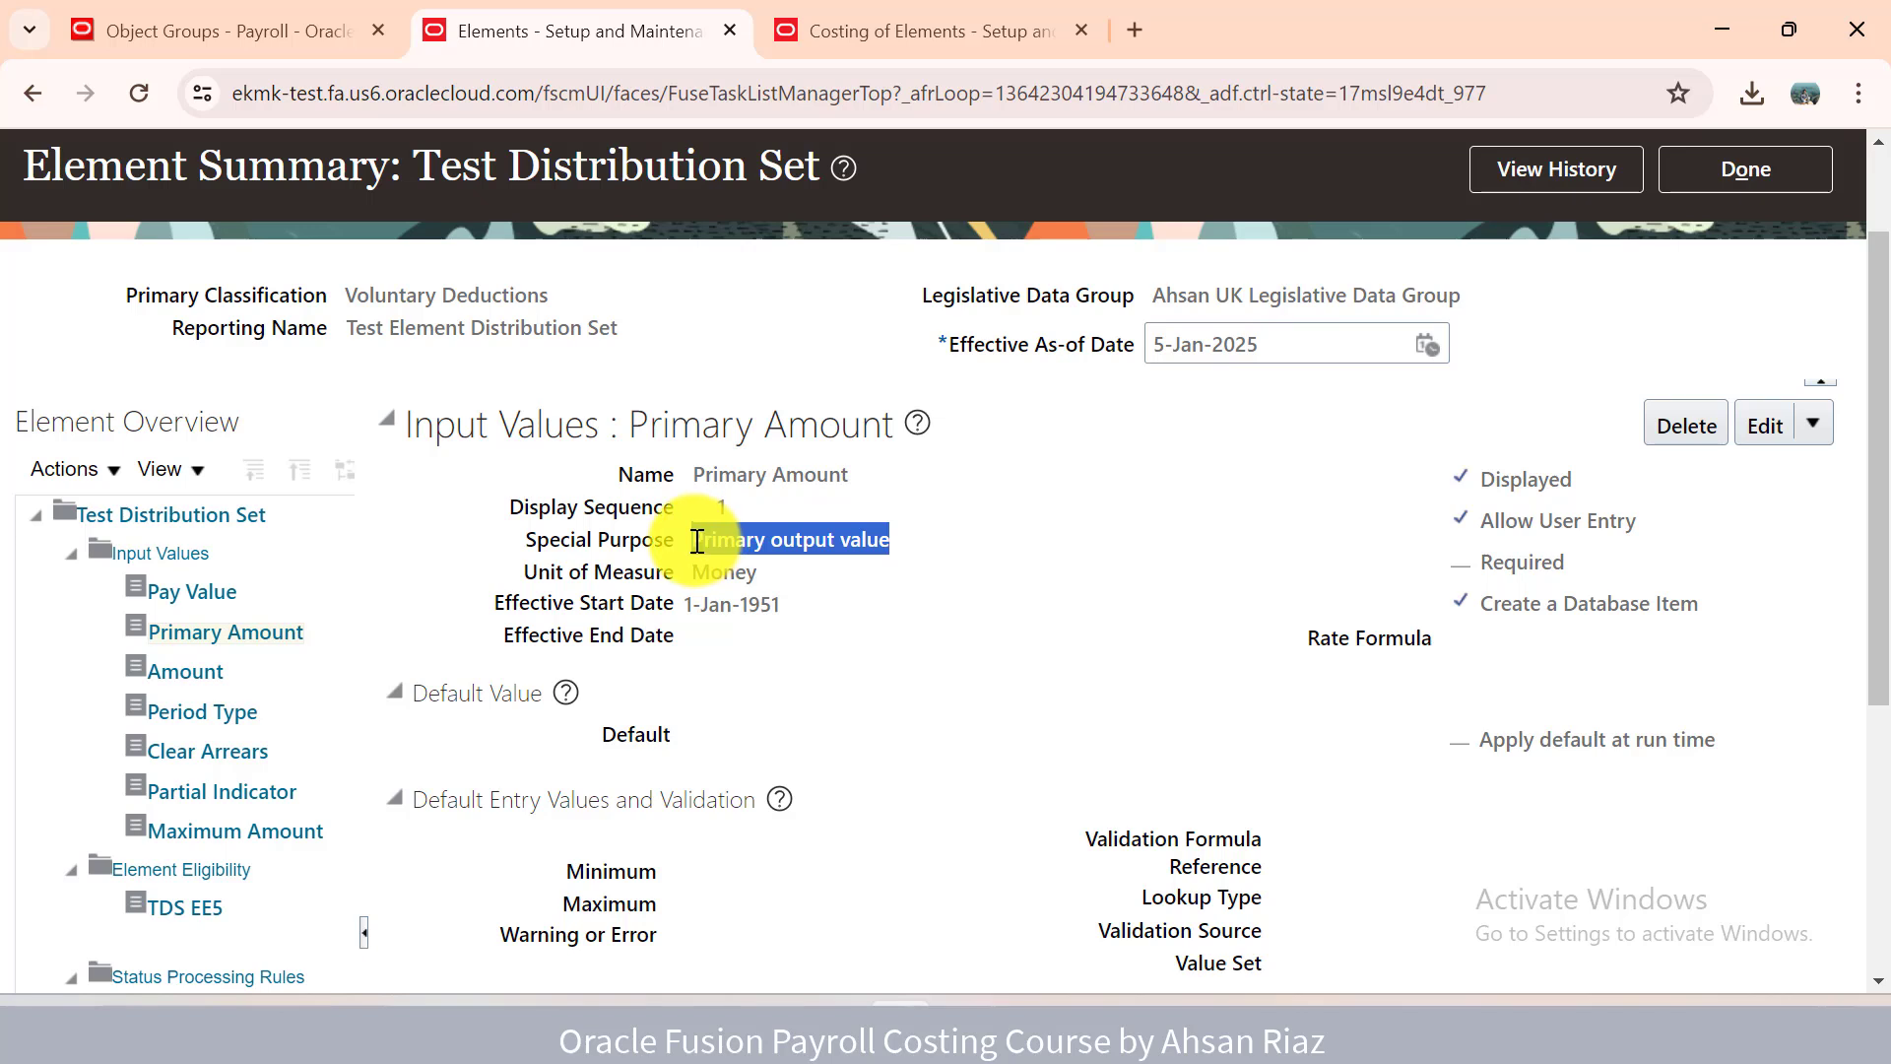
{"action": "triple_click", "coordinate": [750, 540]}
Switch to the Object Groups page, return to the home page and open the Payroll work area from My Client Groups.
{"action": "left_click", "coordinate": [228, 33]}
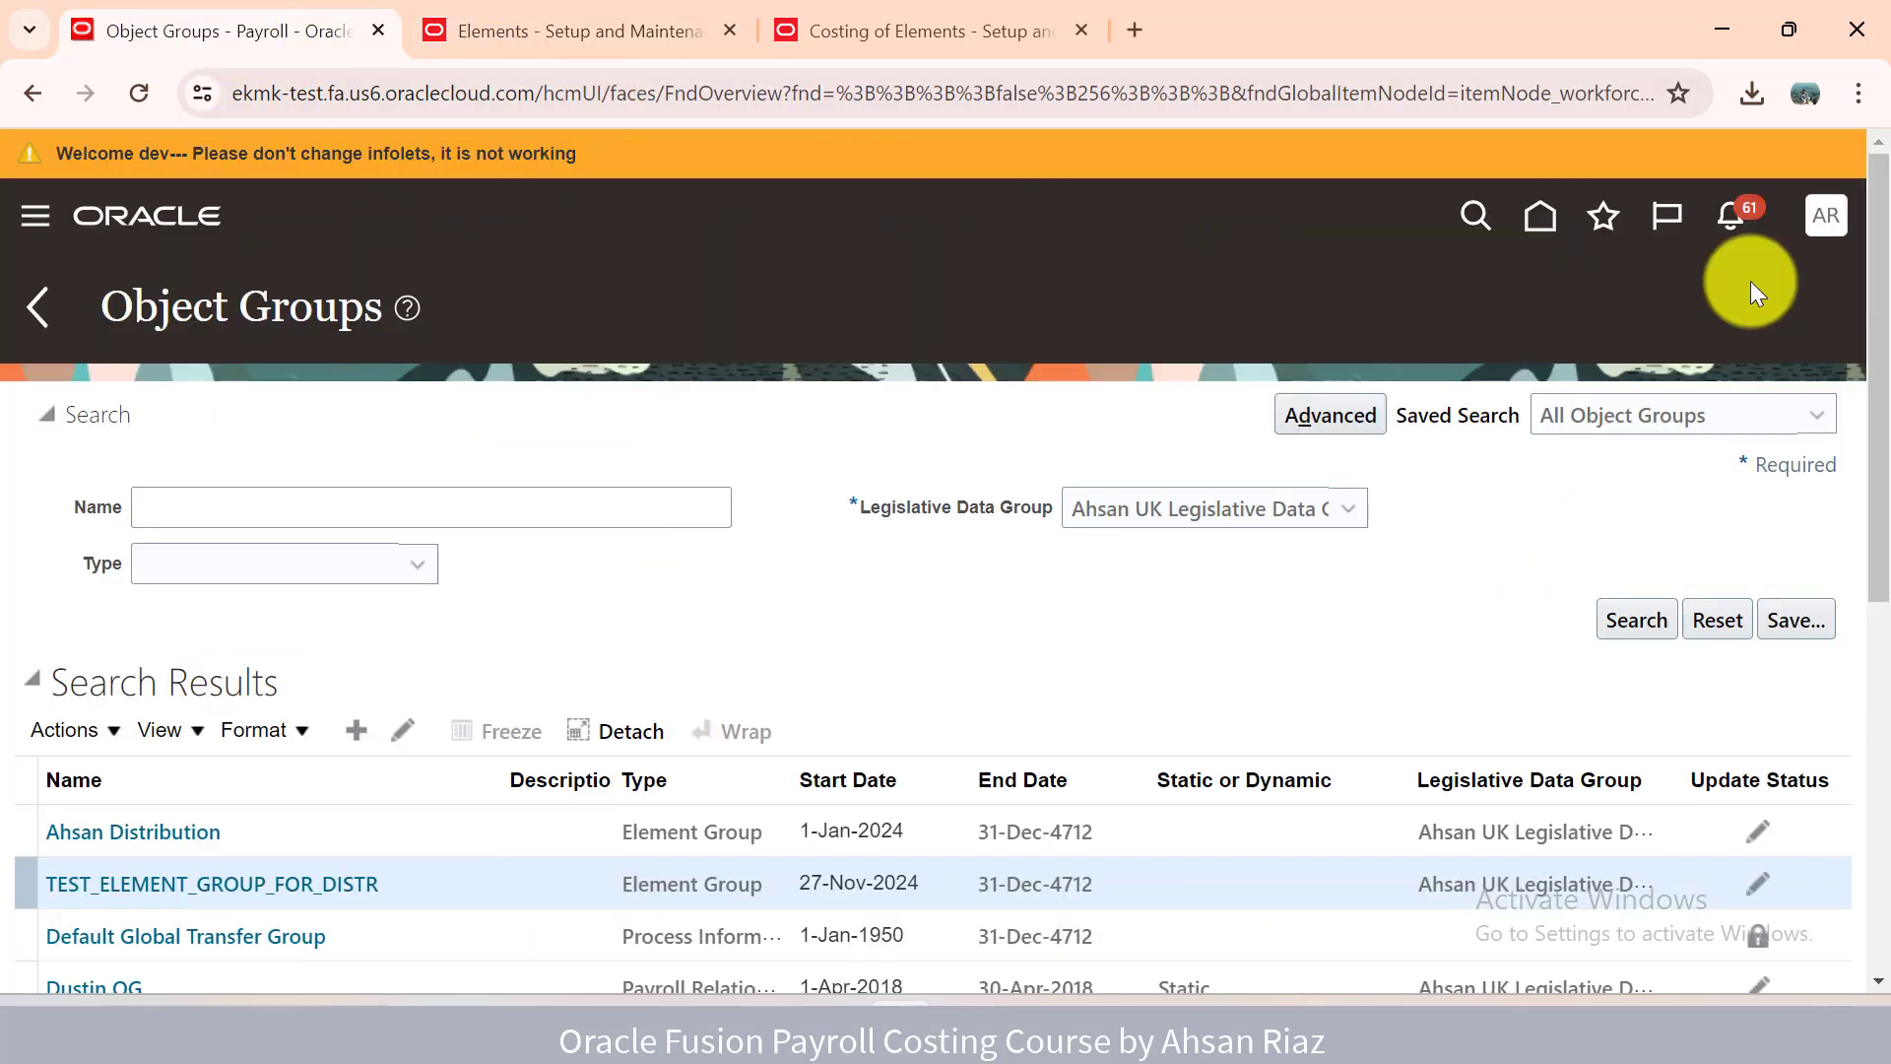
{"action": "left_click", "coordinate": [1565, 236]}
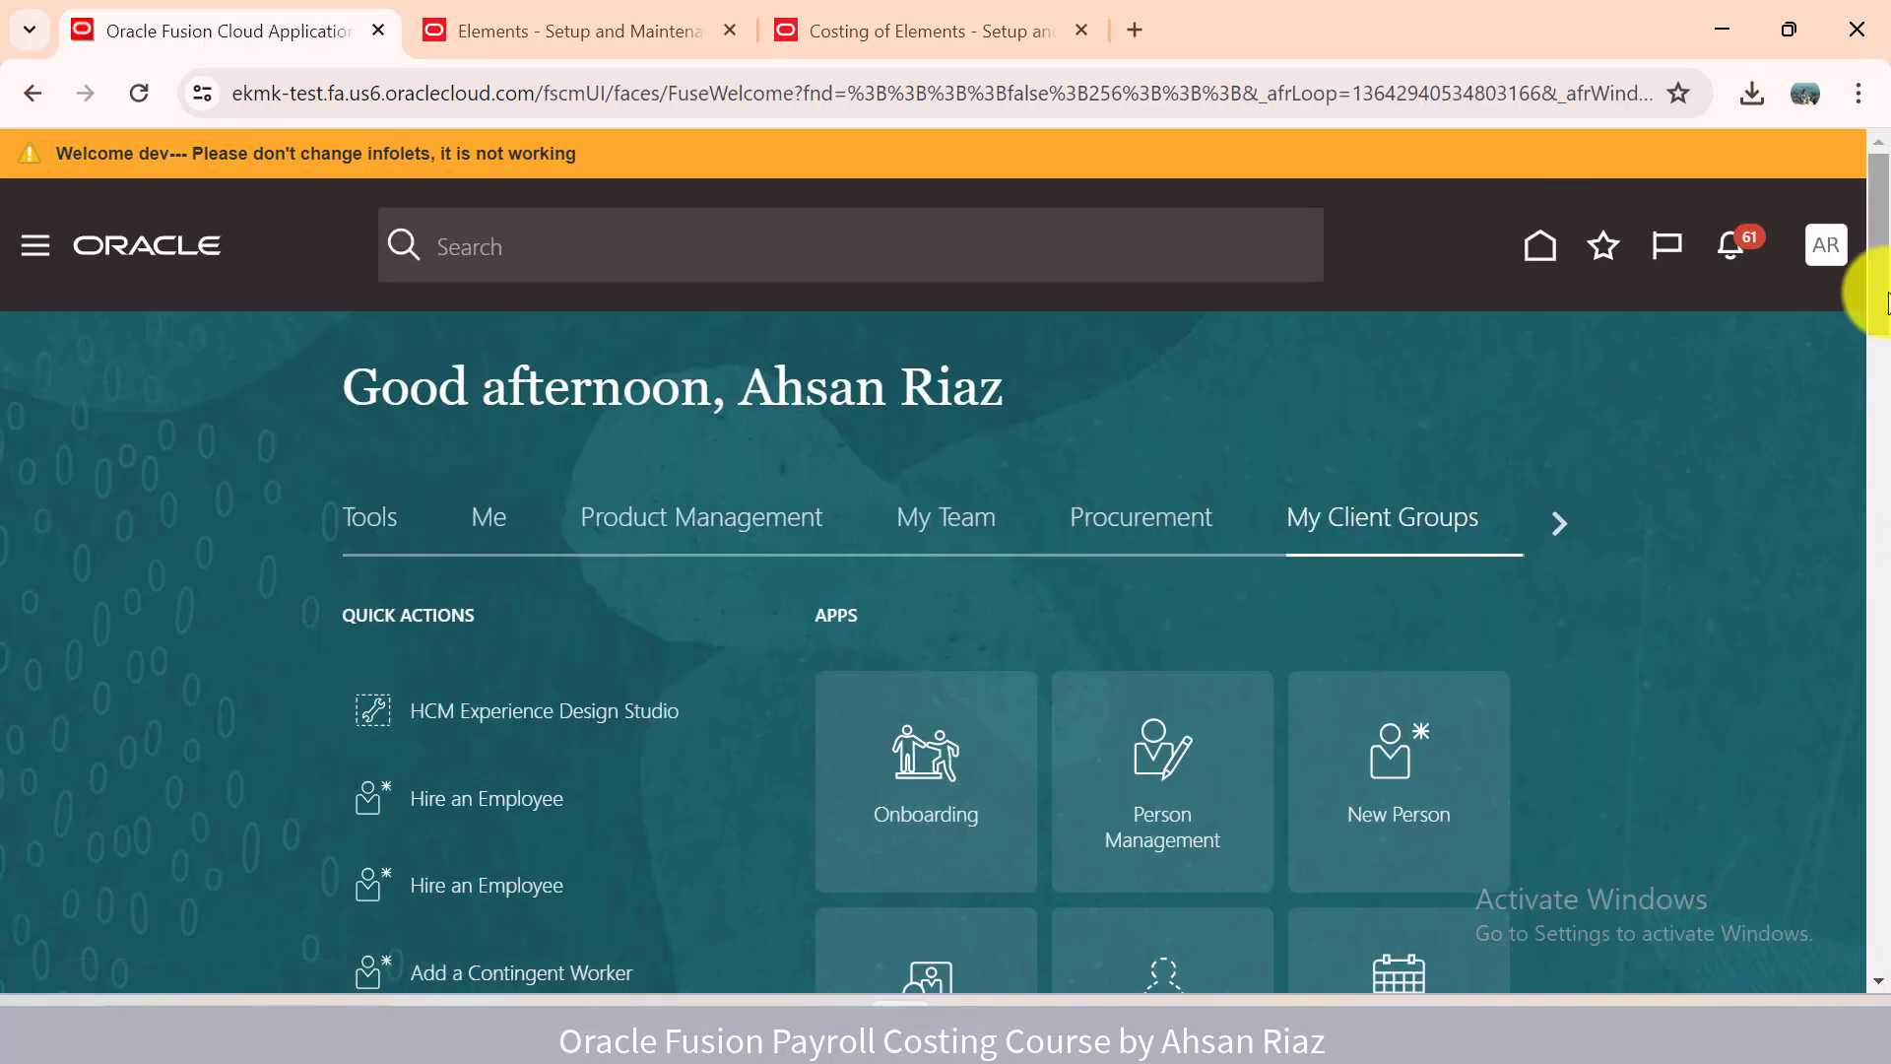
{"action": "left_click_drag", "start_coordinate": [1847, 241], "coordinate": [1842, 489]}
{"action": "scroll", "coordinate": [1842, 489], "scroll_direction": "down", "scroll_amount": 4}
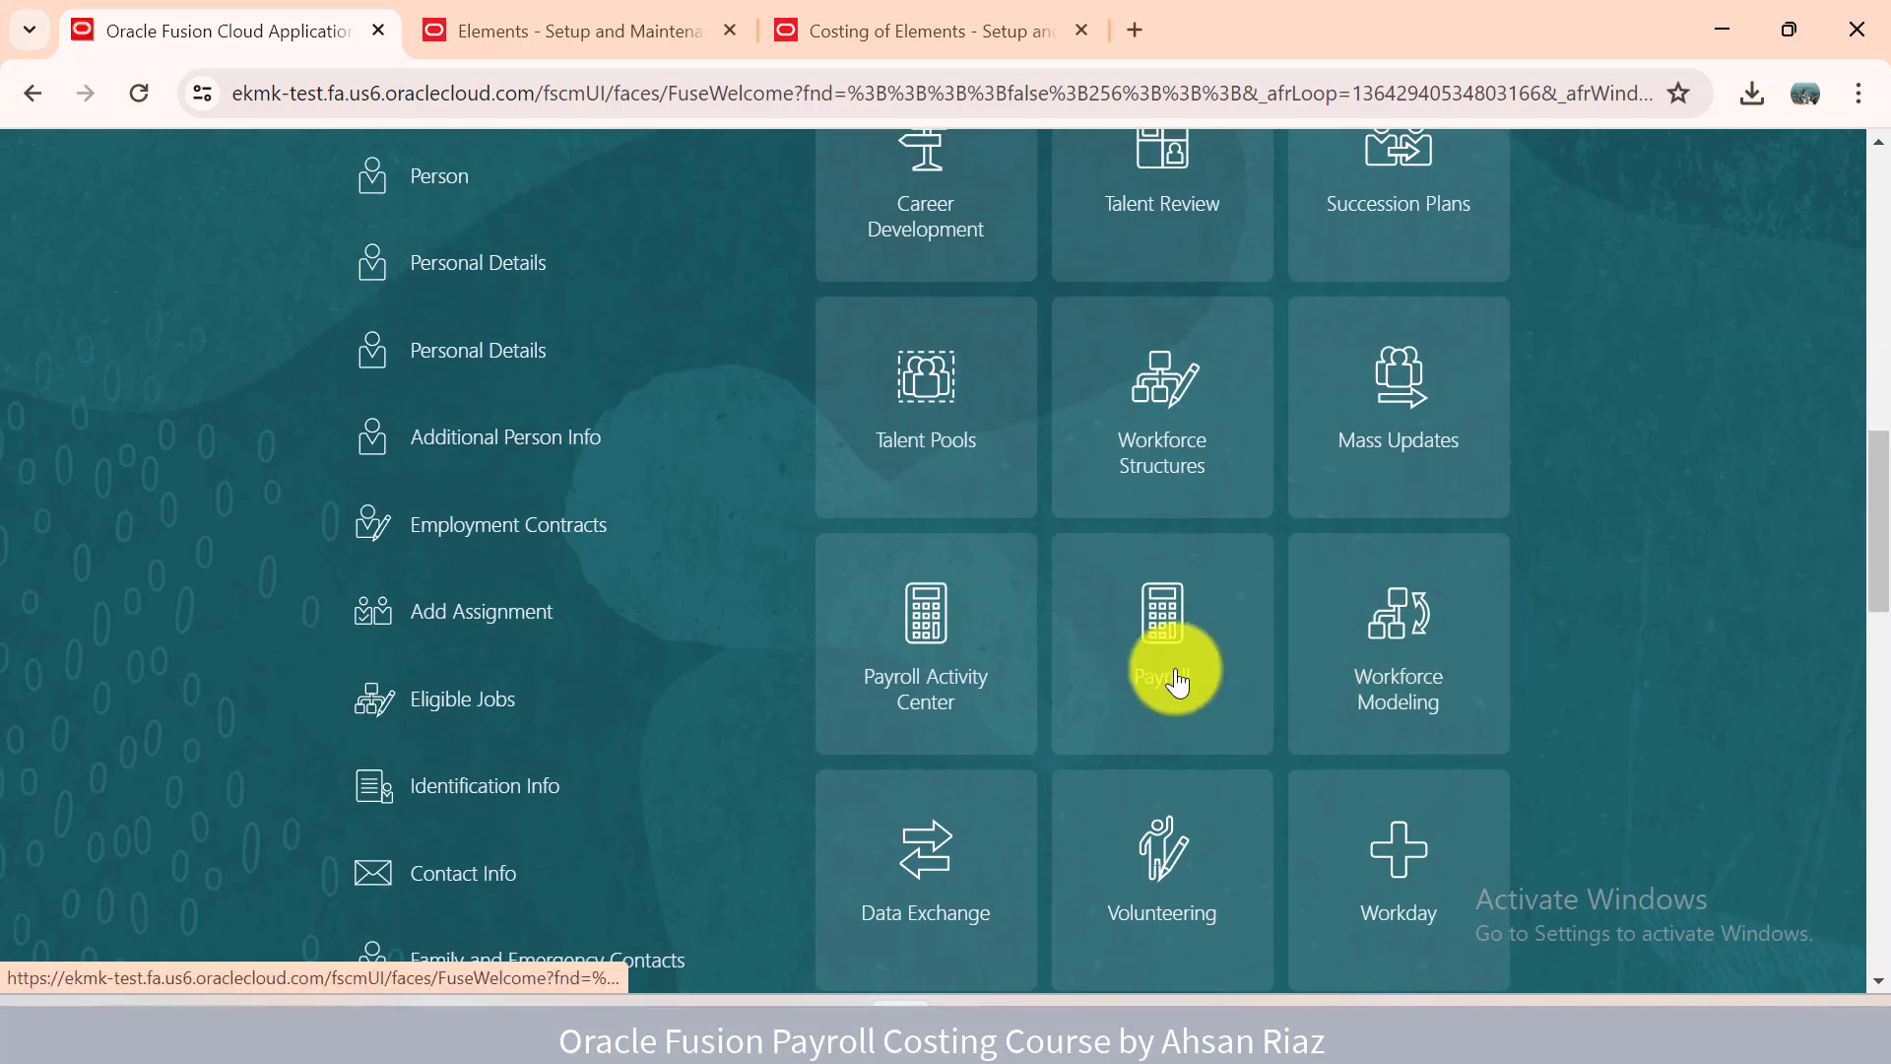
{"action": "left_click", "coordinate": [1178, 680]}
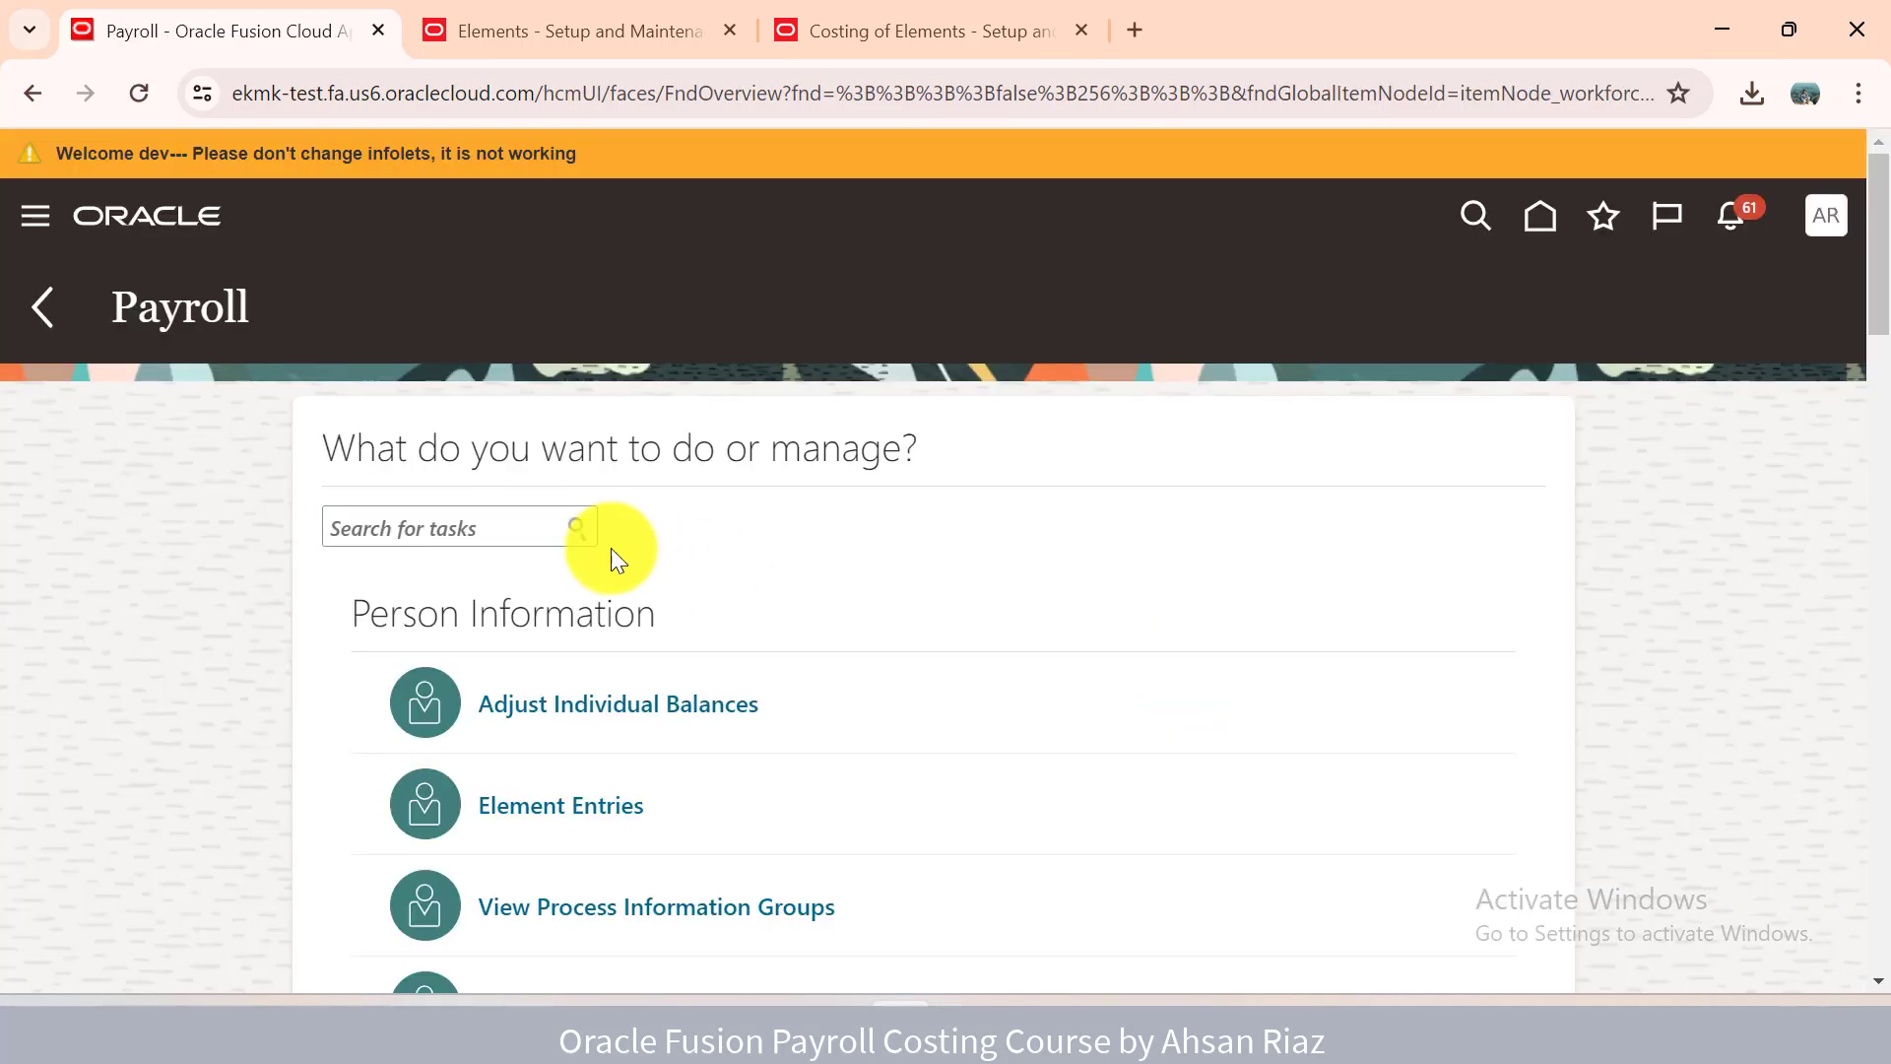
Search the Payroll tasks for "group" and open Object Groups under Administration.
{"action": "left_click", "coordinate": [530, 528]}
{"action": "type", "text": "group"}
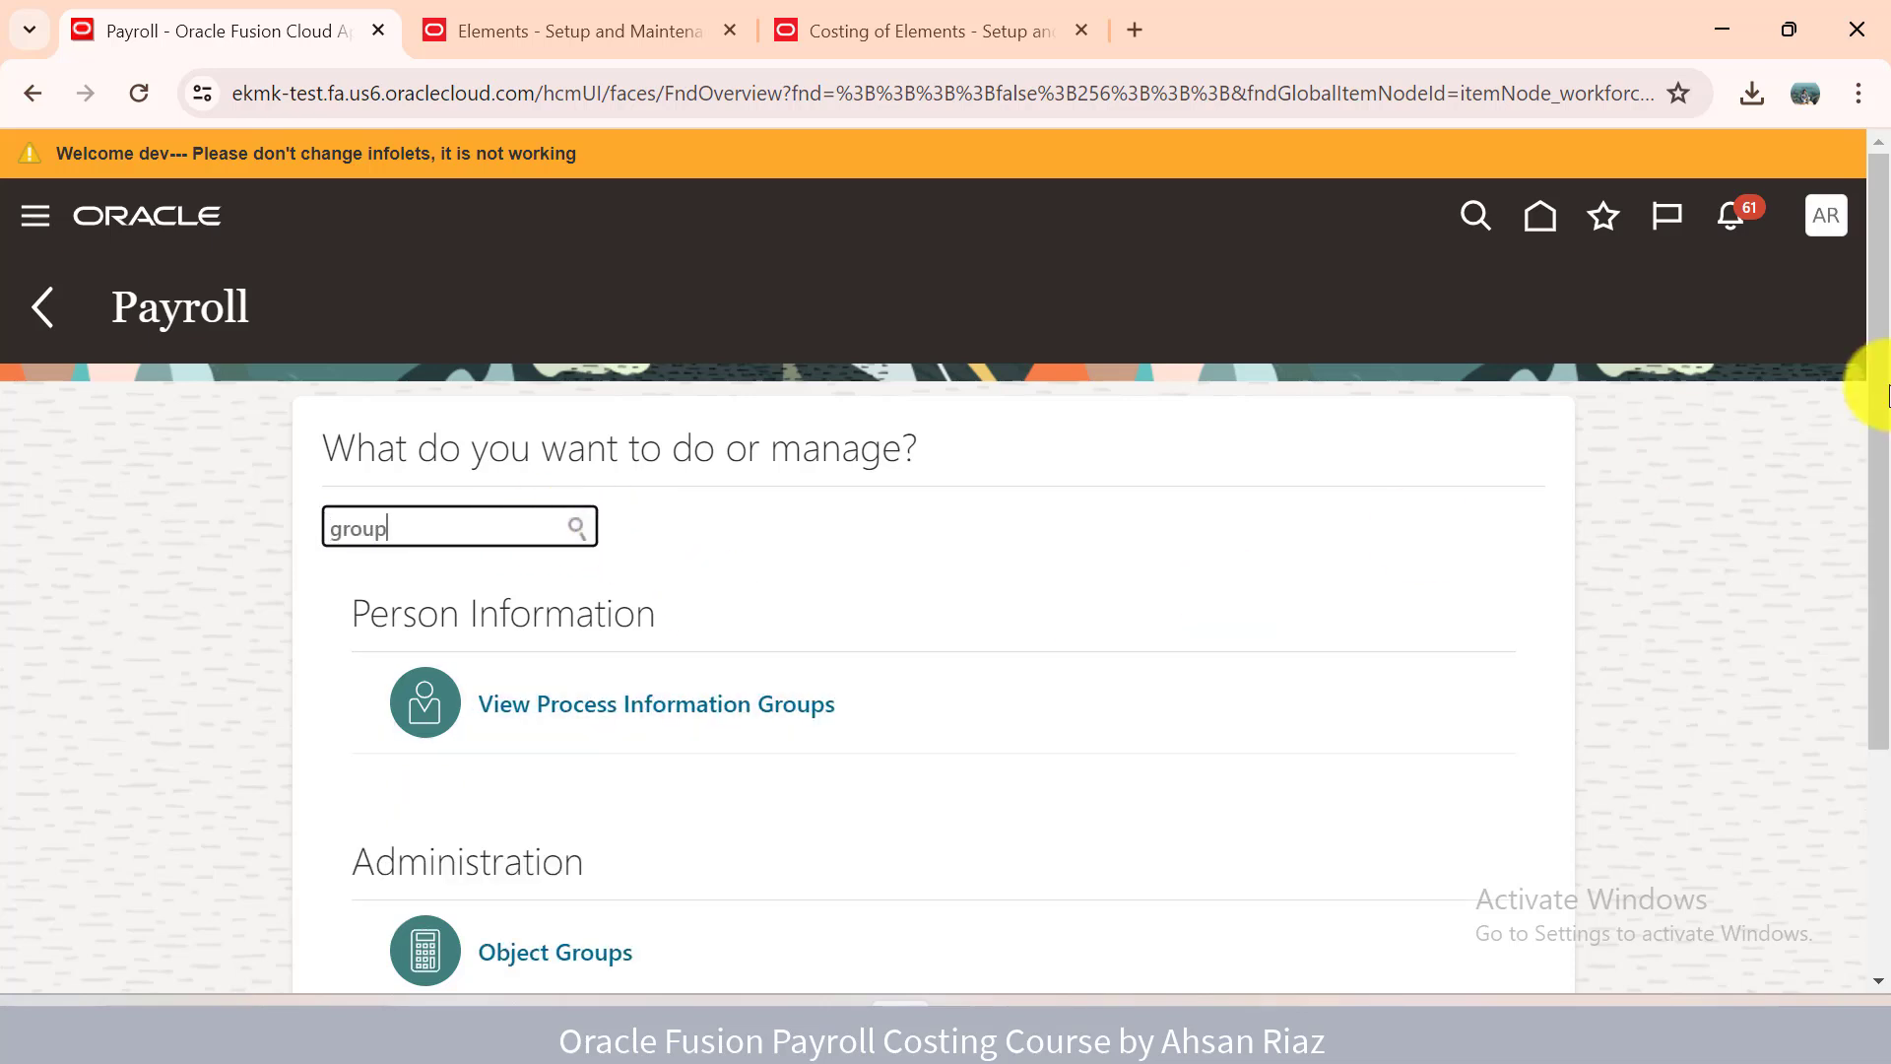
{"action": "scroll", "coordinate": [1865, 394], "scroll_direction": "down", "scroll_amount": 2}
{"action": "left_click", "coordinate": [604, 800]}
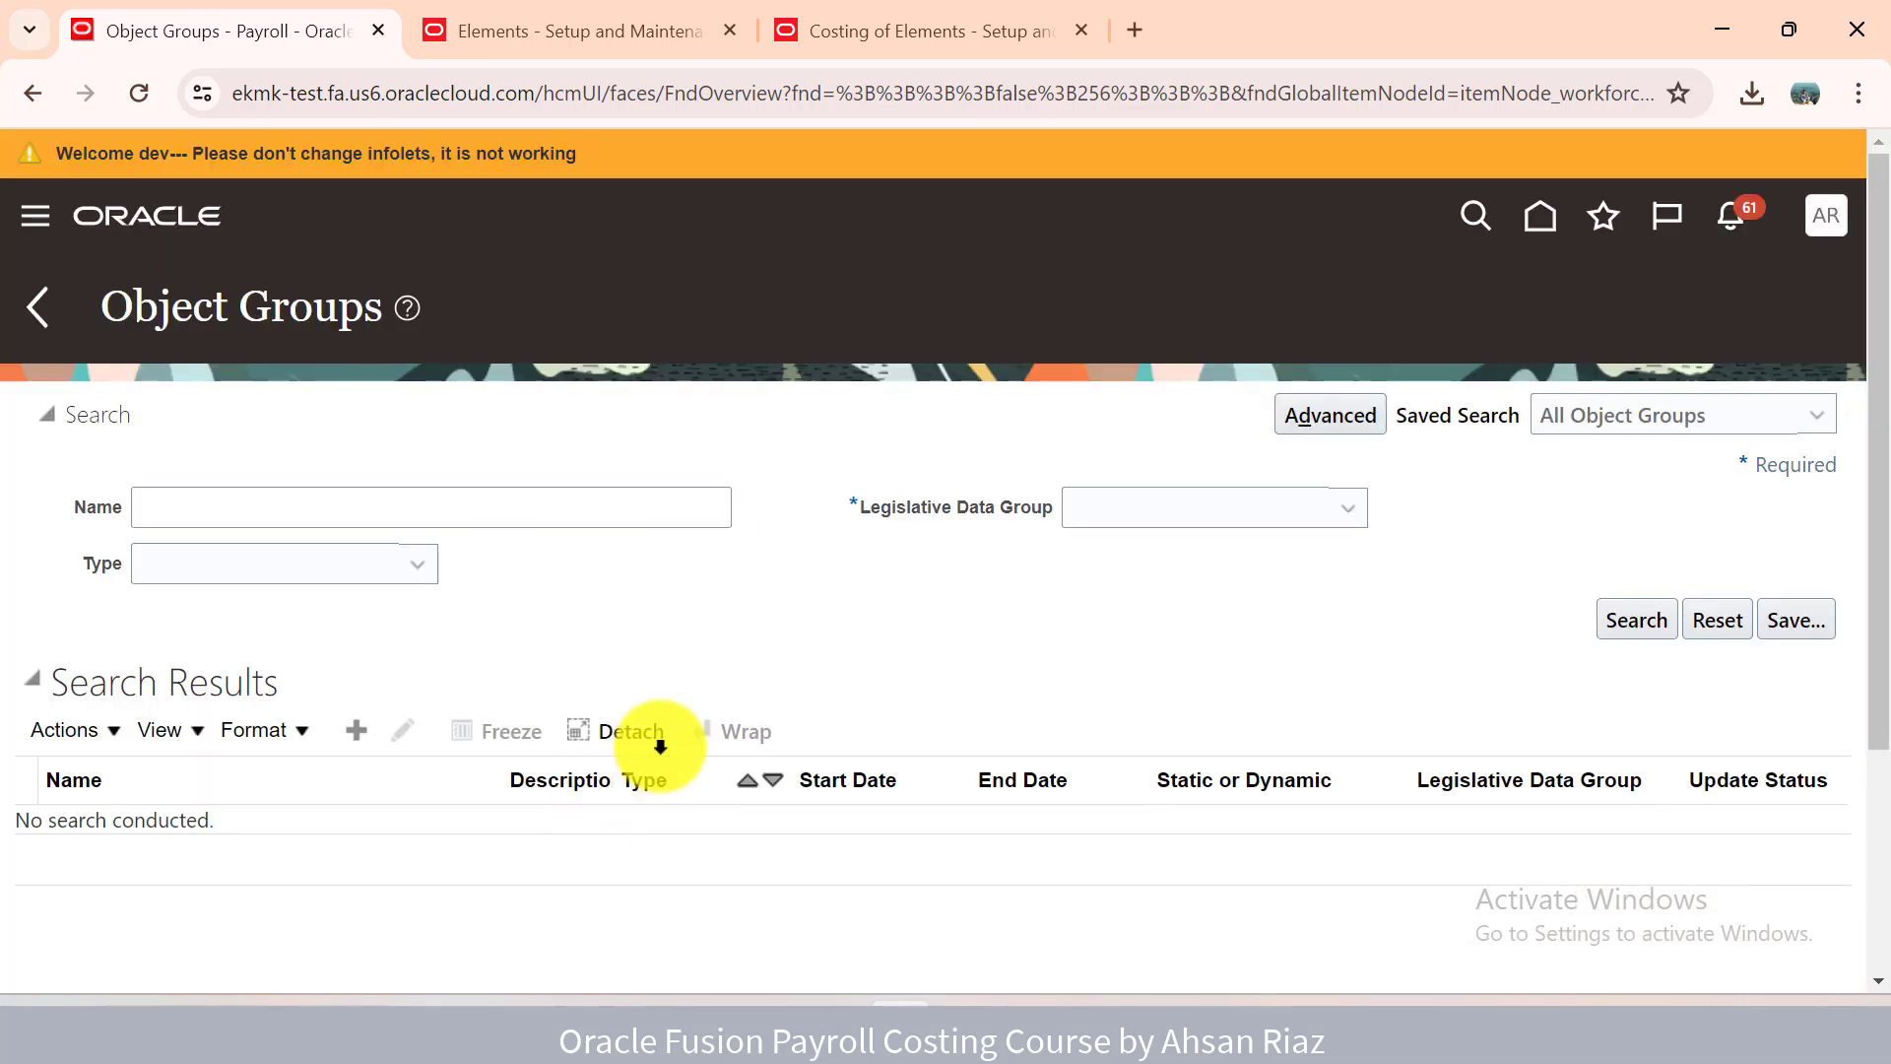
Search the object groups belonging to the signed-in user's own UK Legislative Data Group.
{"action": "left_click", "coordinate": [1113, 512]}
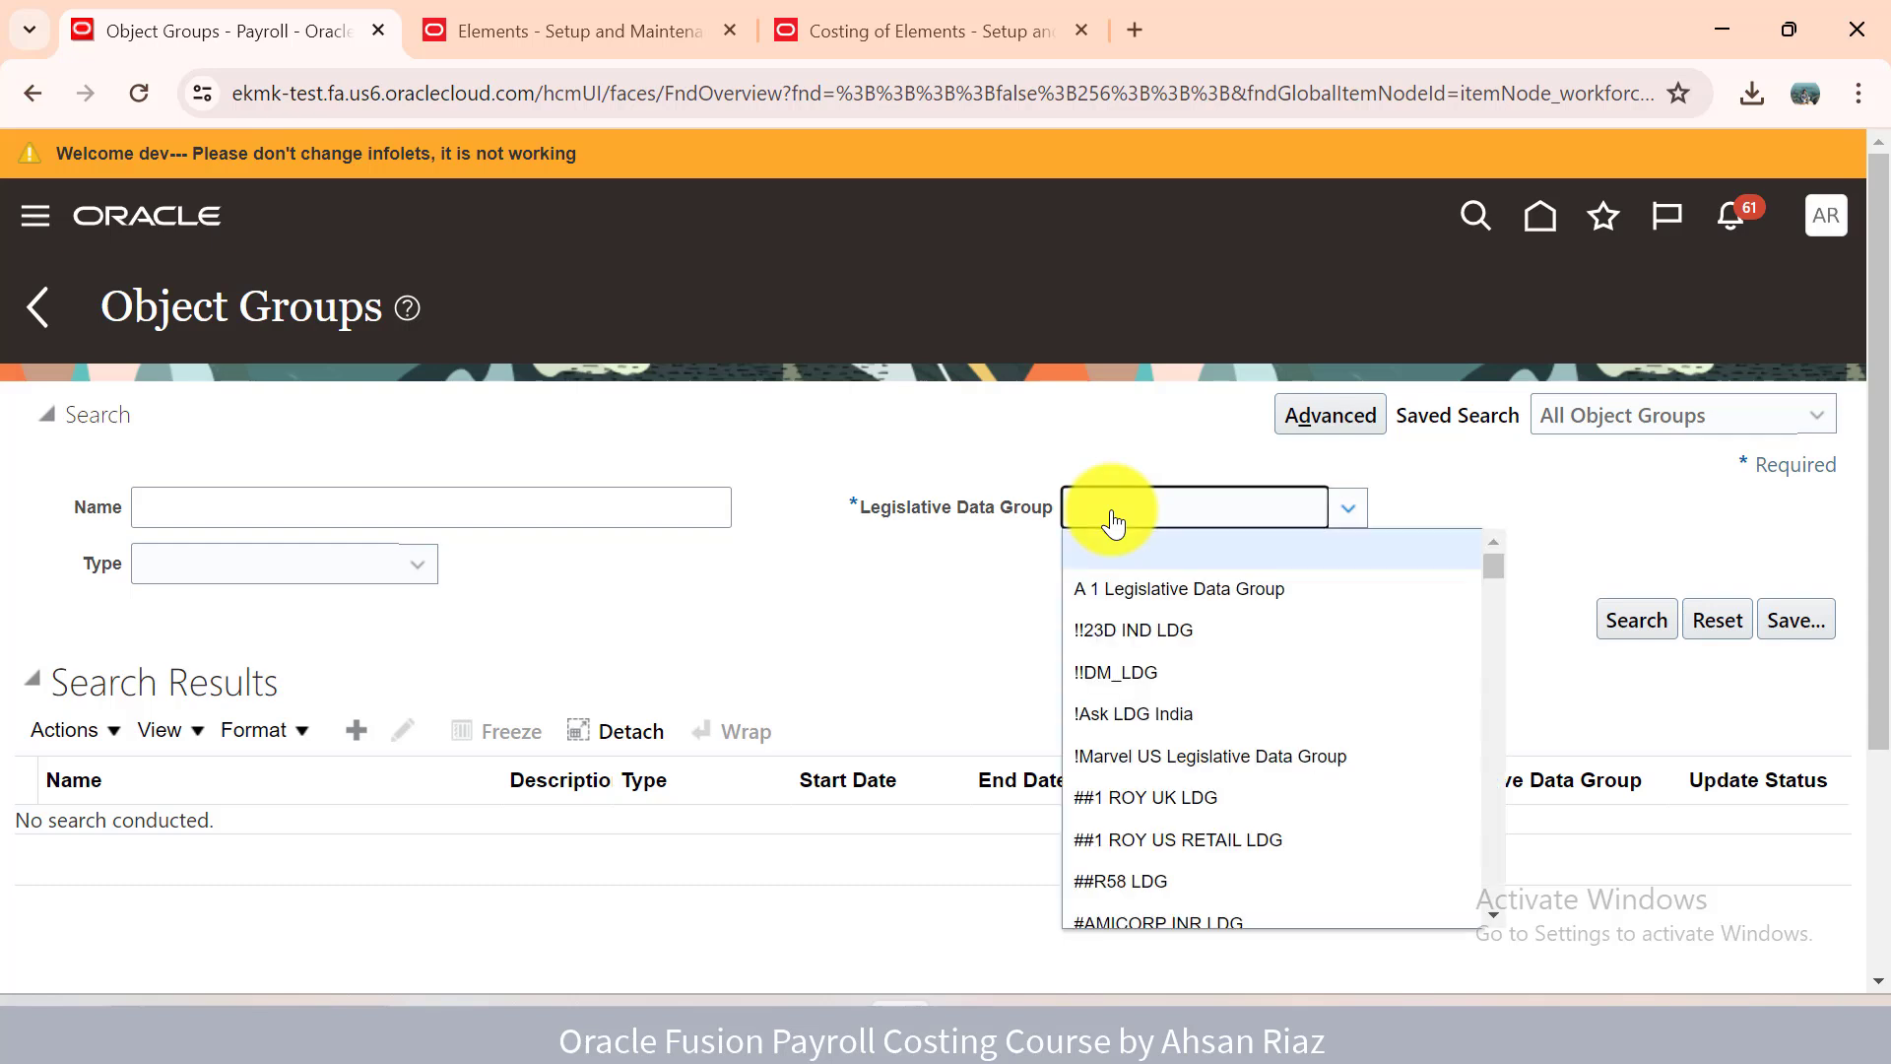
{"action": "type", "text": "ah"}
{"action": "key", "text": "Return"}
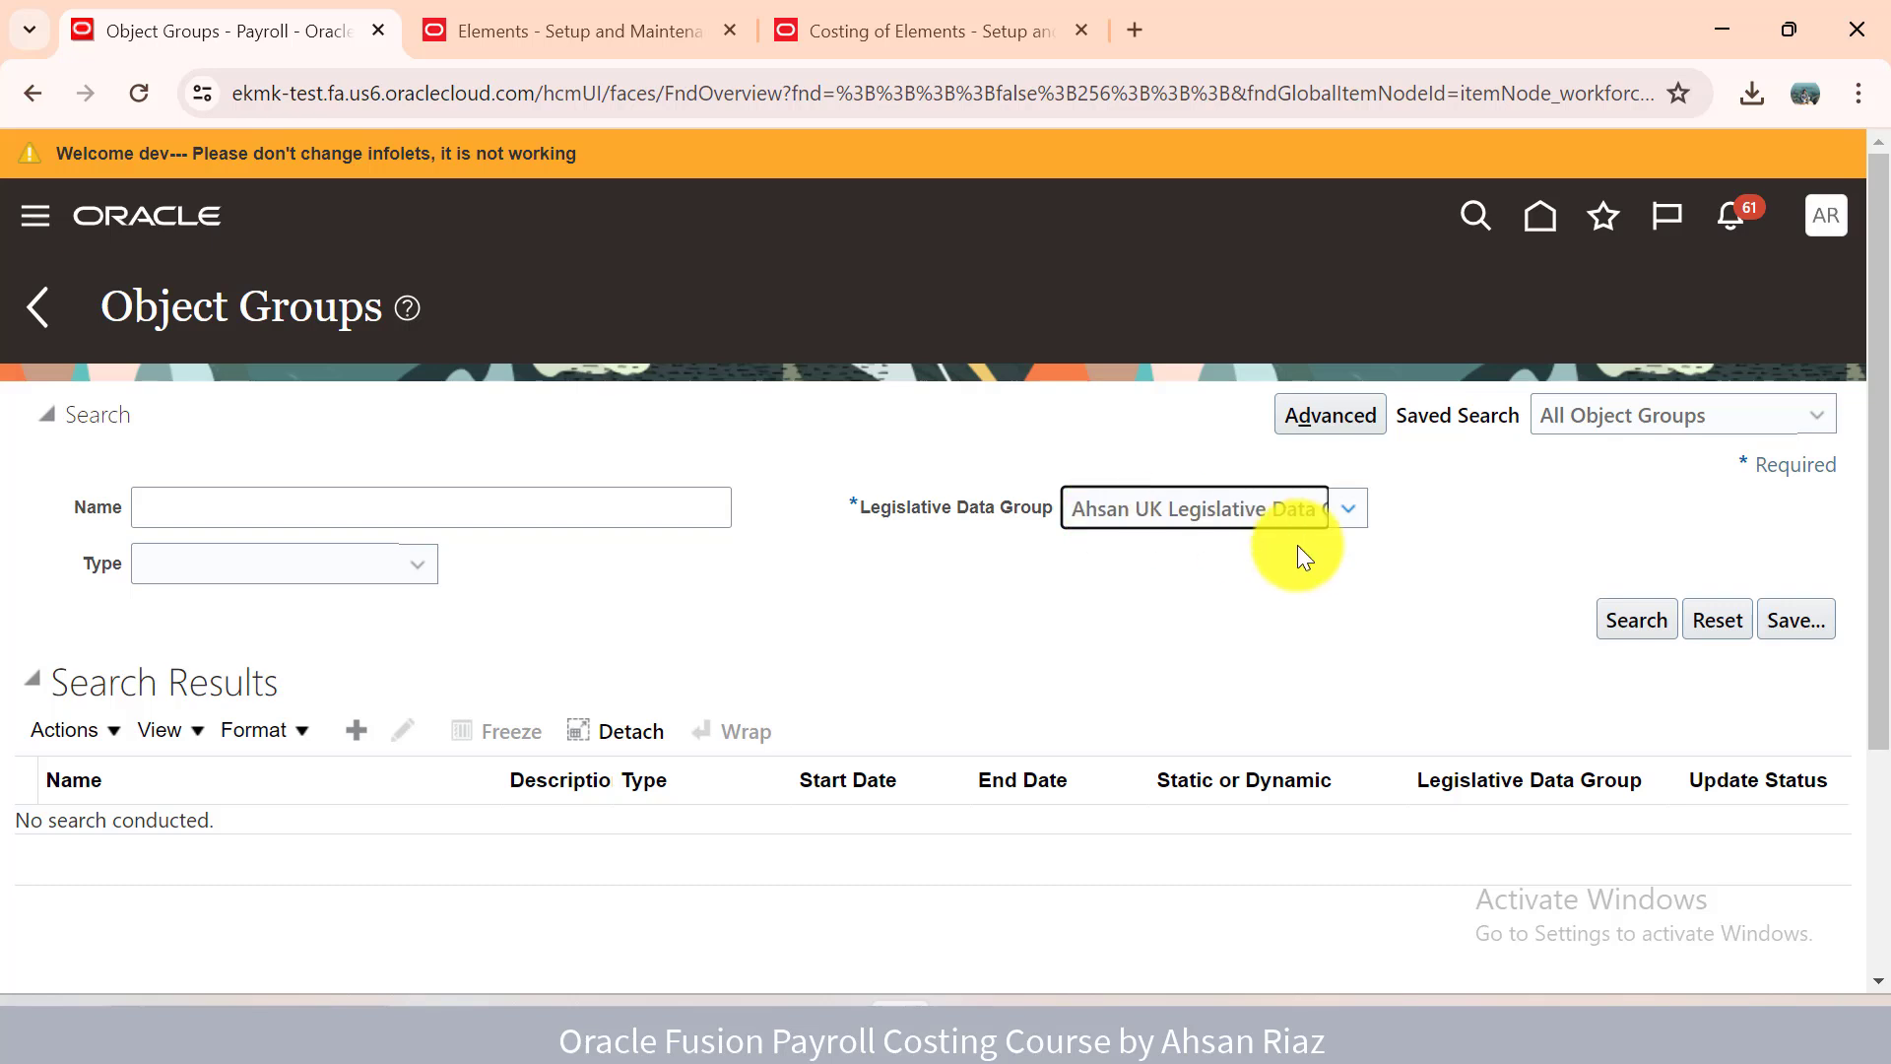
{"action": "left_click", "coordinate": [1636, 620]}
{"action": "key", "text": "Return"}
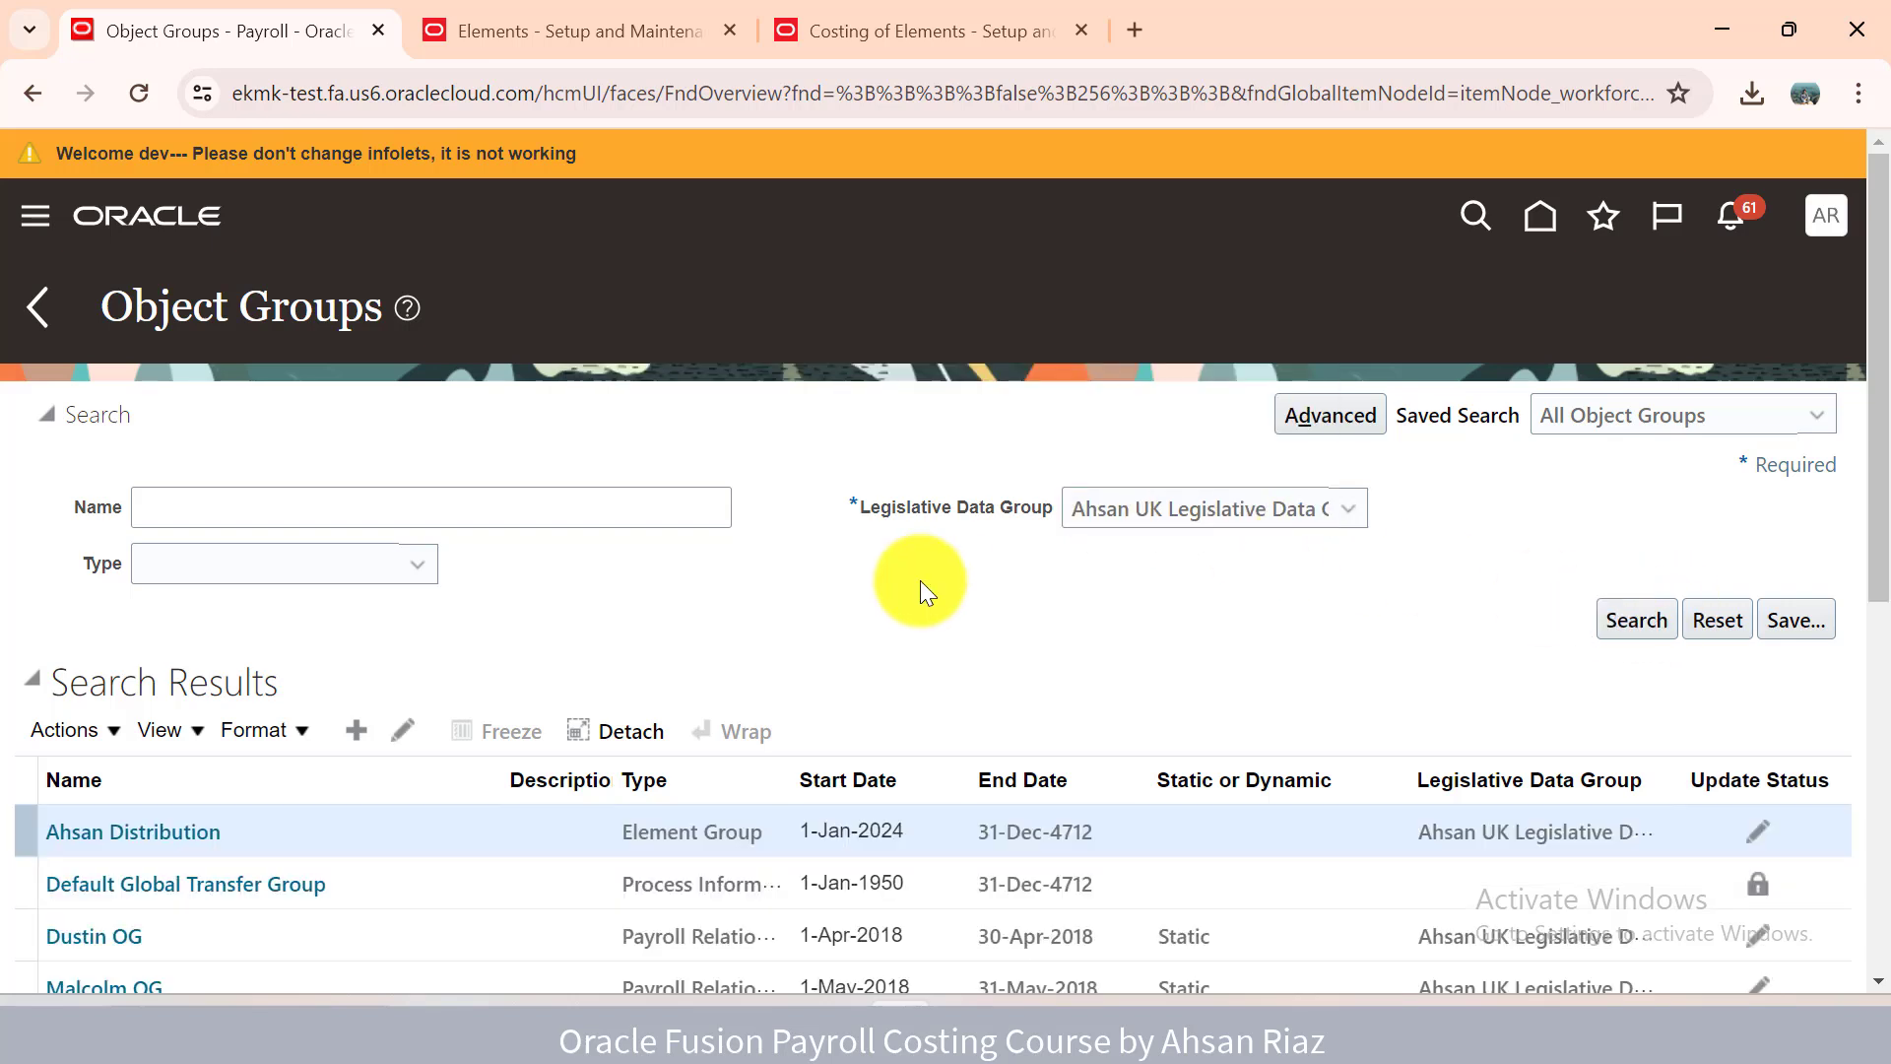
Filter the object groups by the name "test" and open TEST_ELEMENT_GROUP_FOR_DISTR.
{"action": "left_click", "coordinate": [335, 507]}
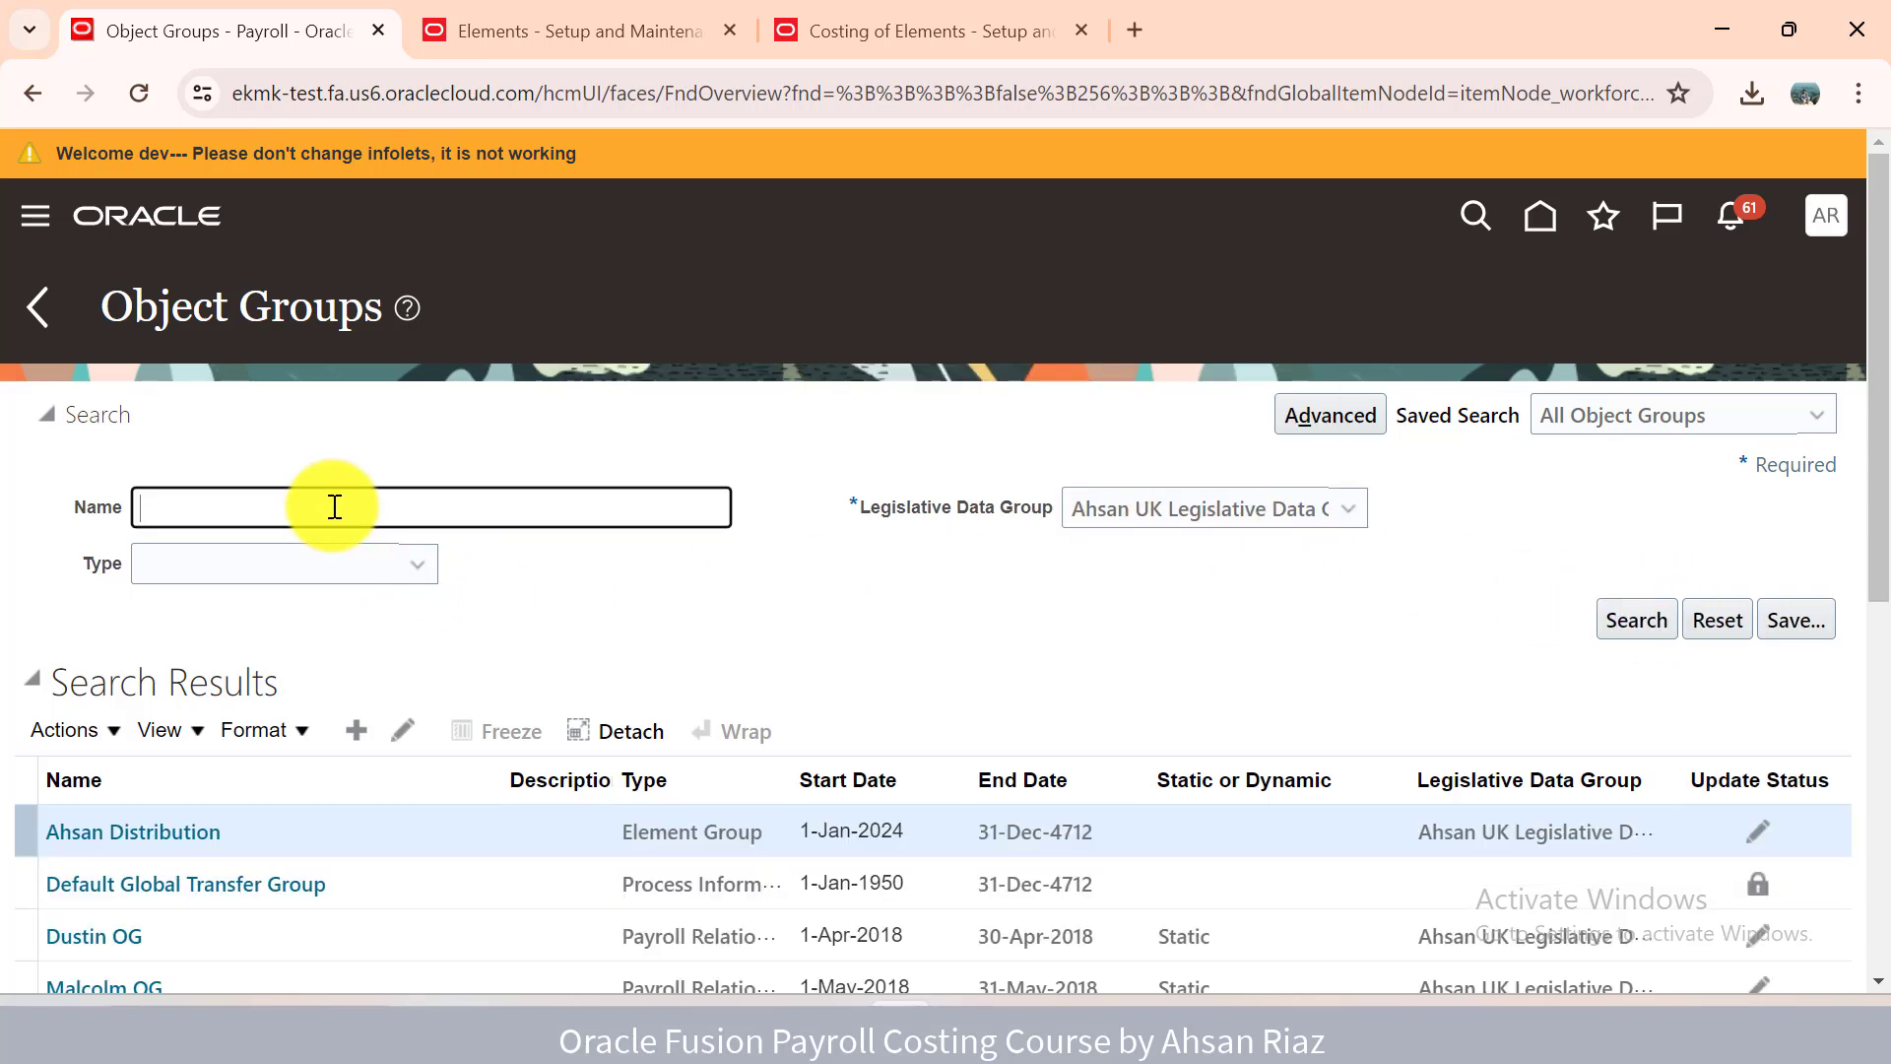
{"action": "type", "text": "test"}
{"action": "key", "text": "Return"}
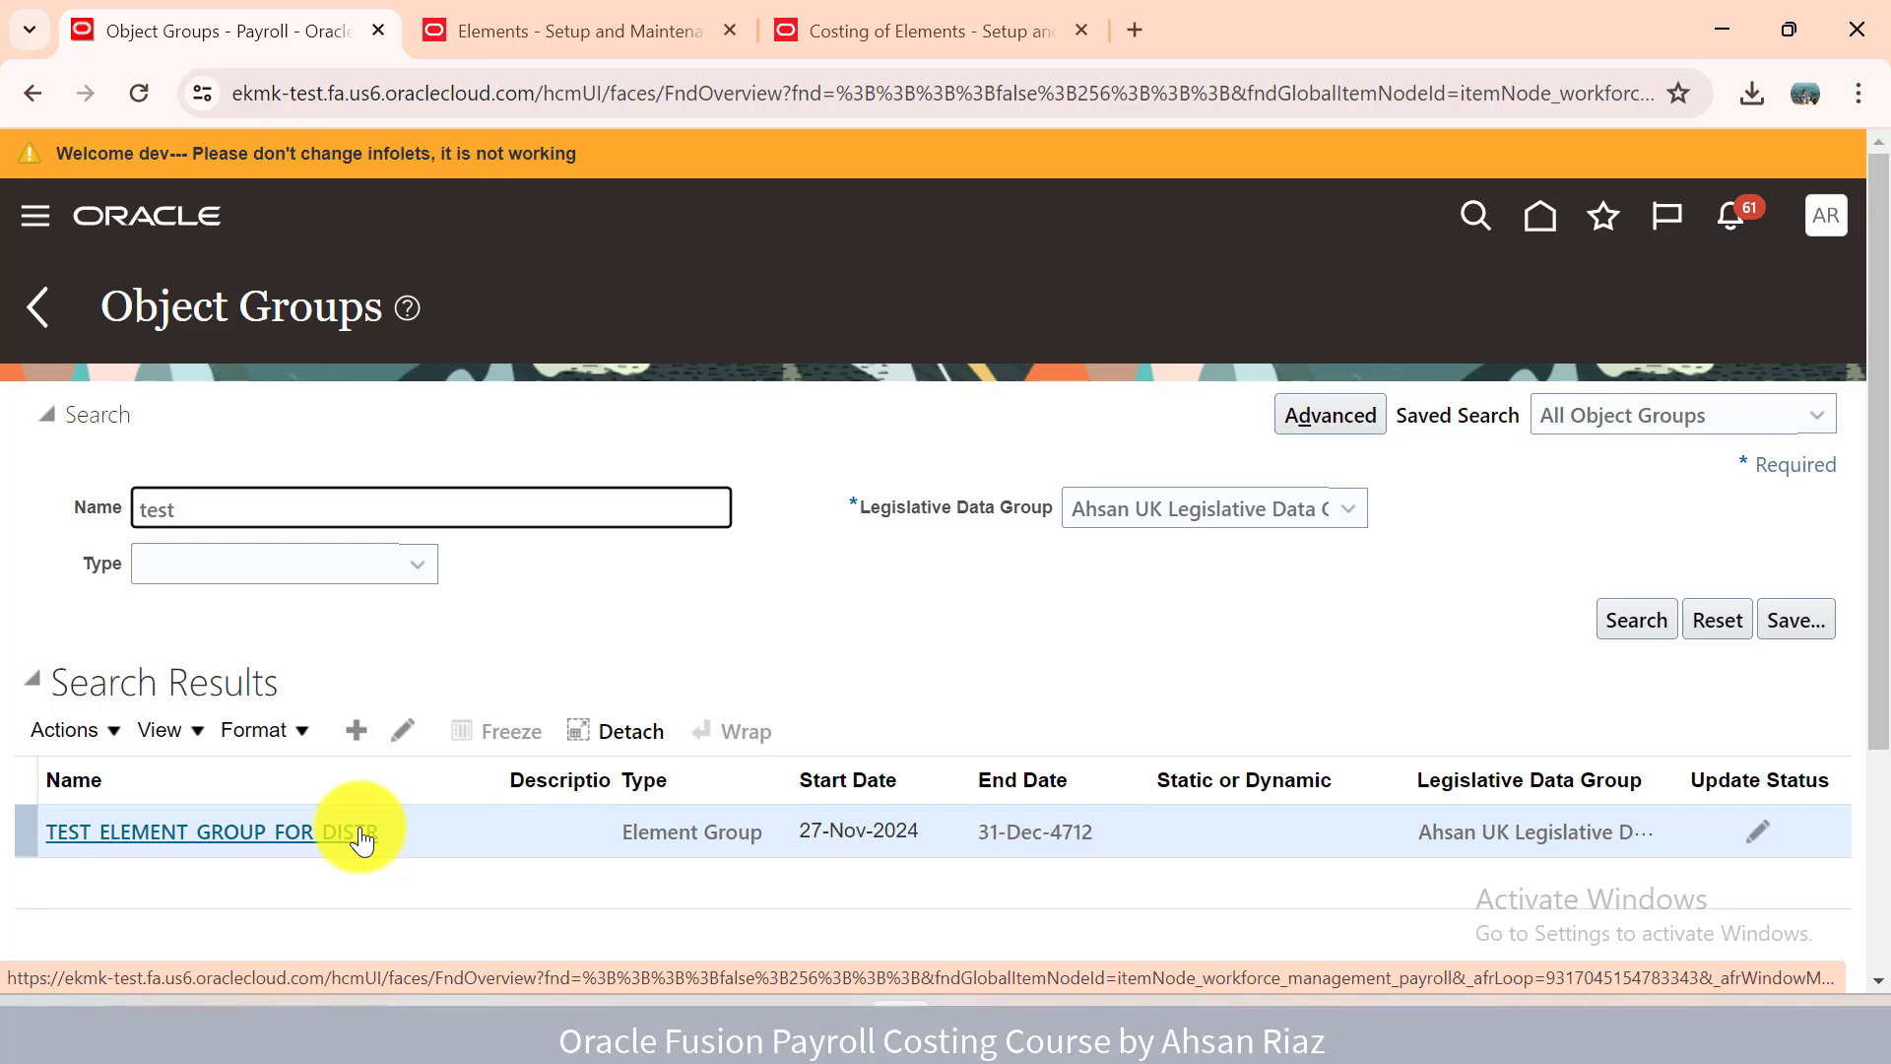
{"action": "left_click", "coordinate": [362, 837]}
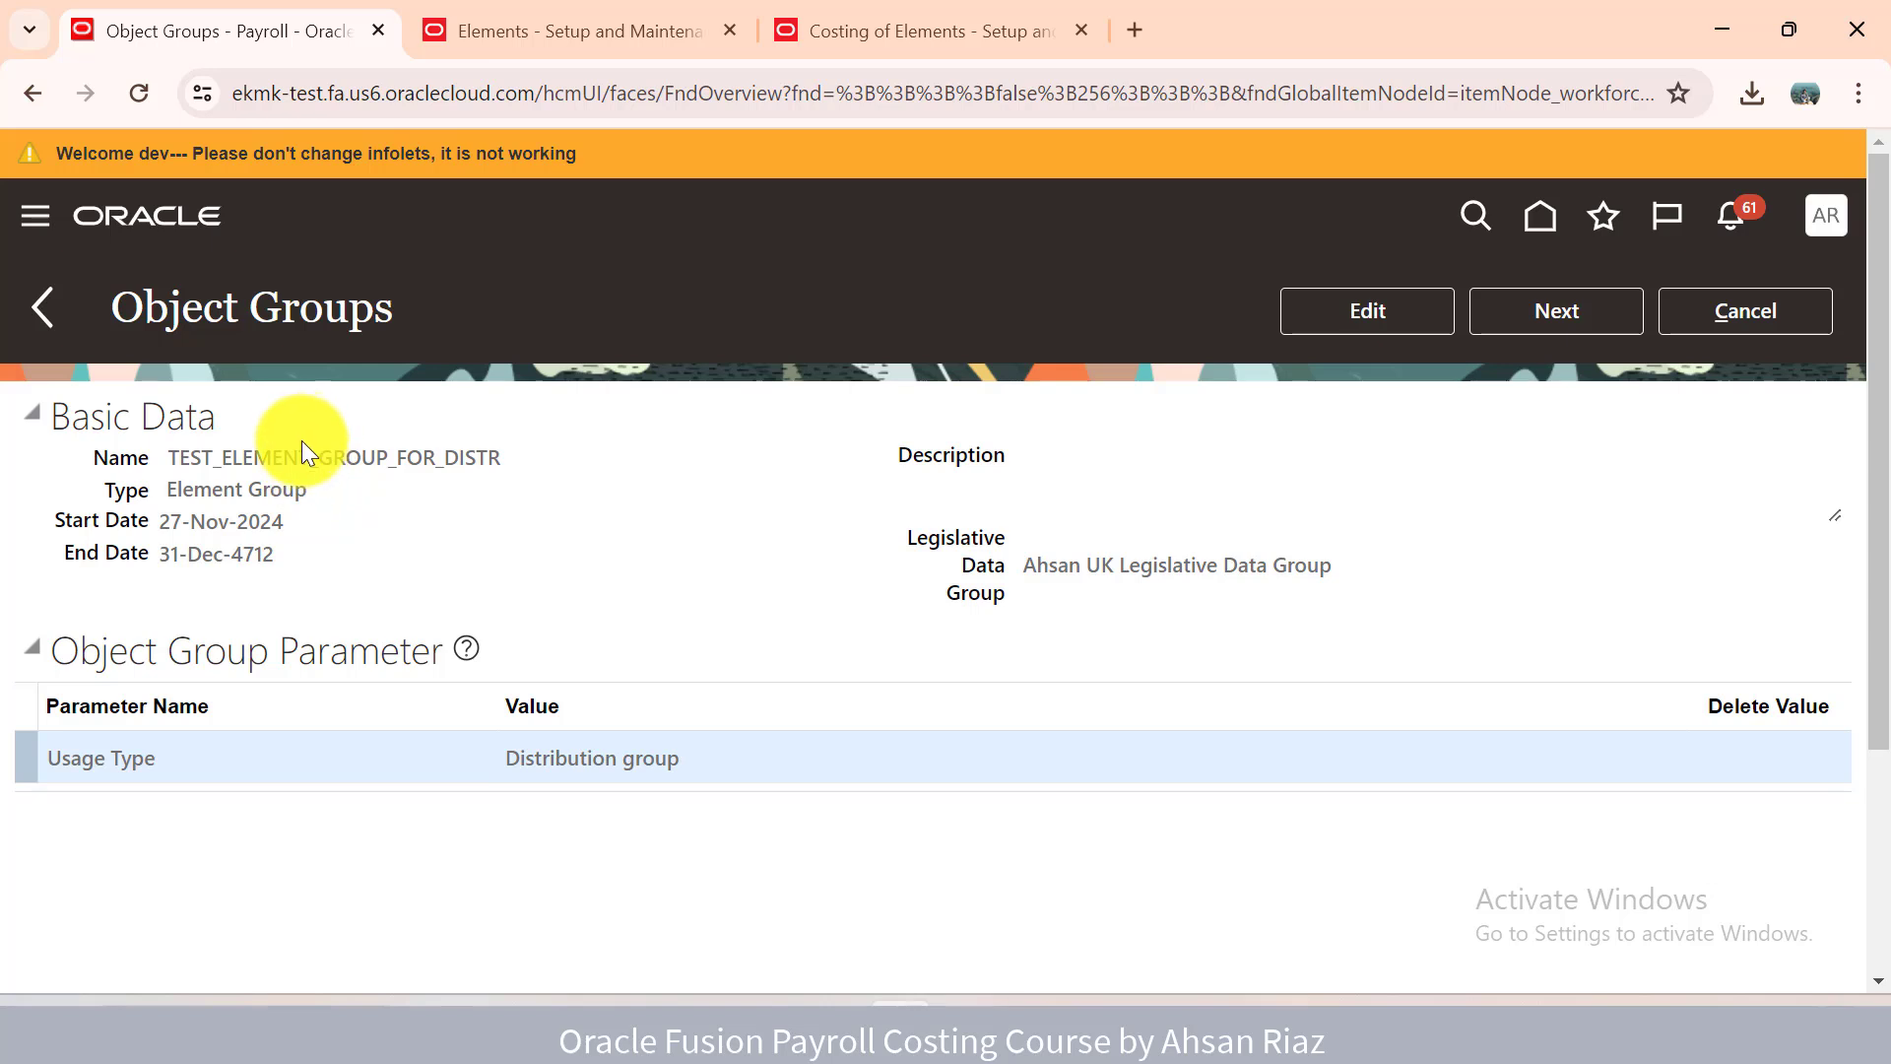
Examine the Type and Legislative Data Group of TEST_ELEMENT_GROUP_FOR_DISTR.
{"action": "double_click", "coordinate": [267, 485]}
{"action": "triple_click", "coordinate": [267, 485]}
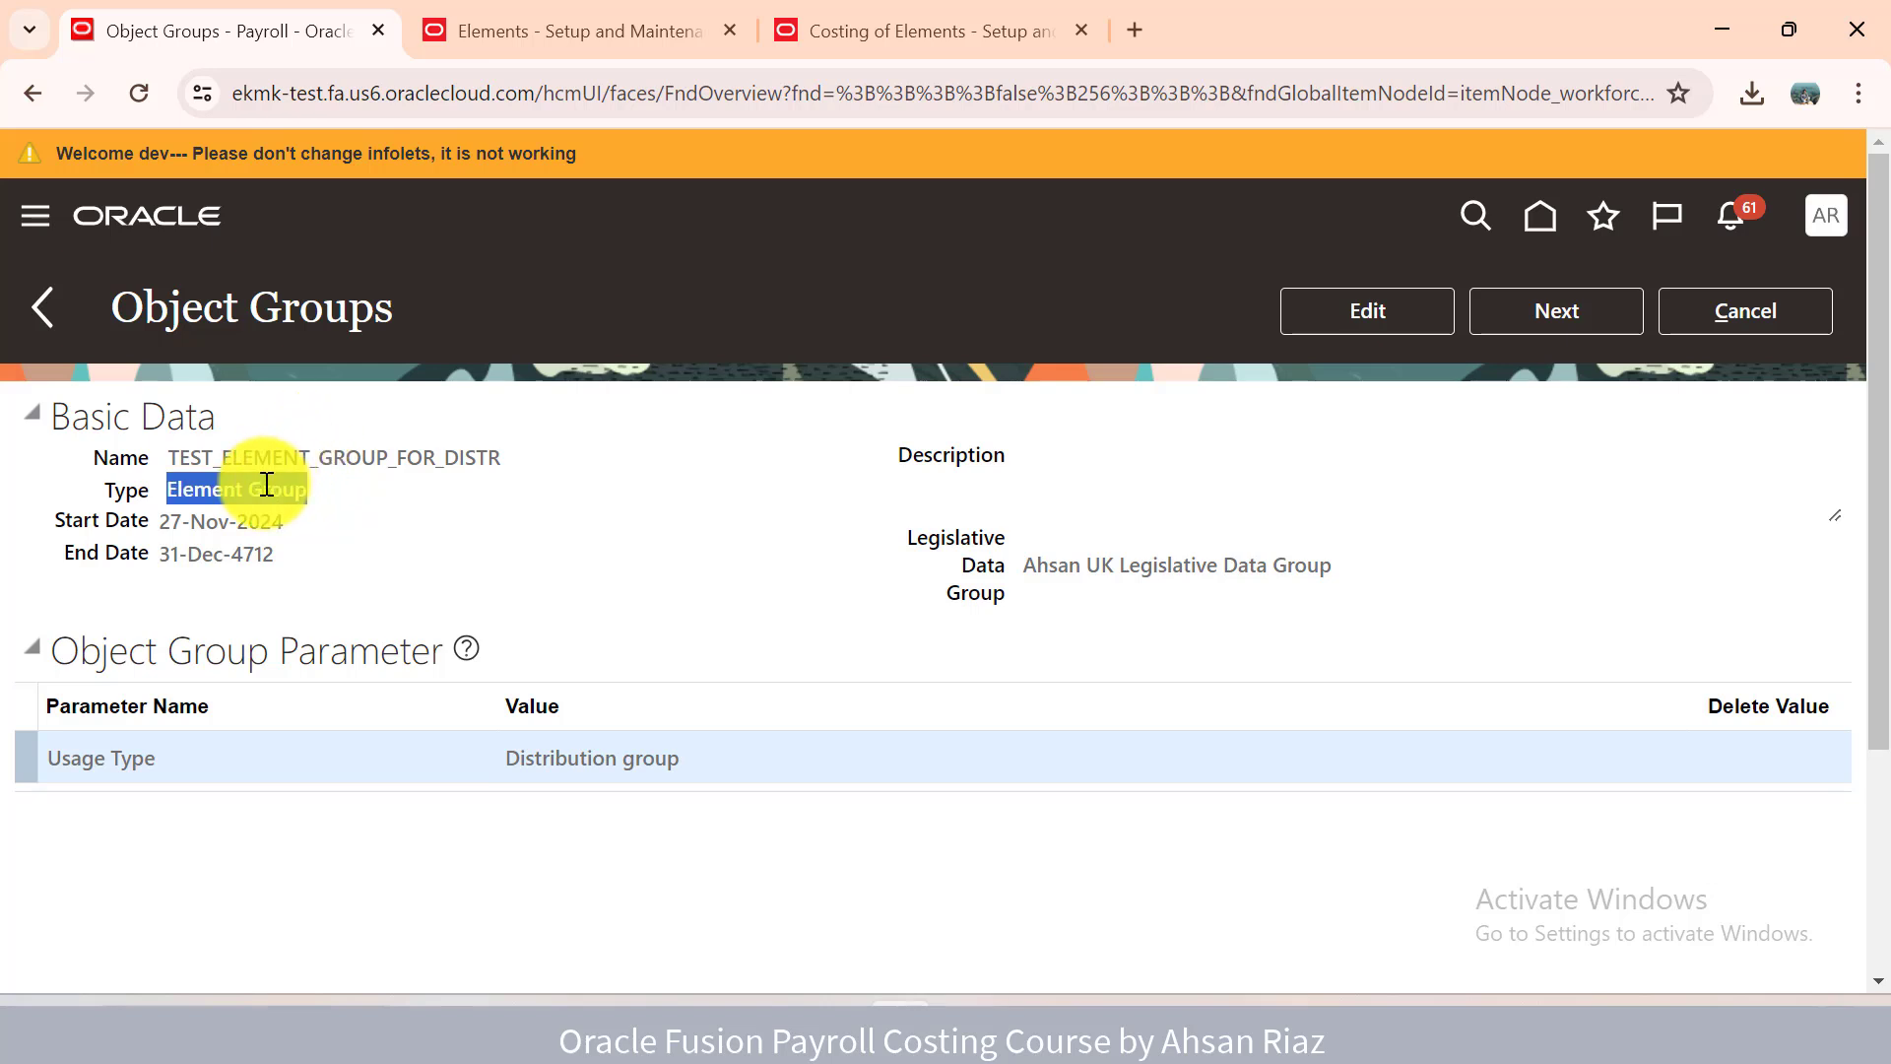
{"action": "triple_click", "coordinate": [1061, 566]}
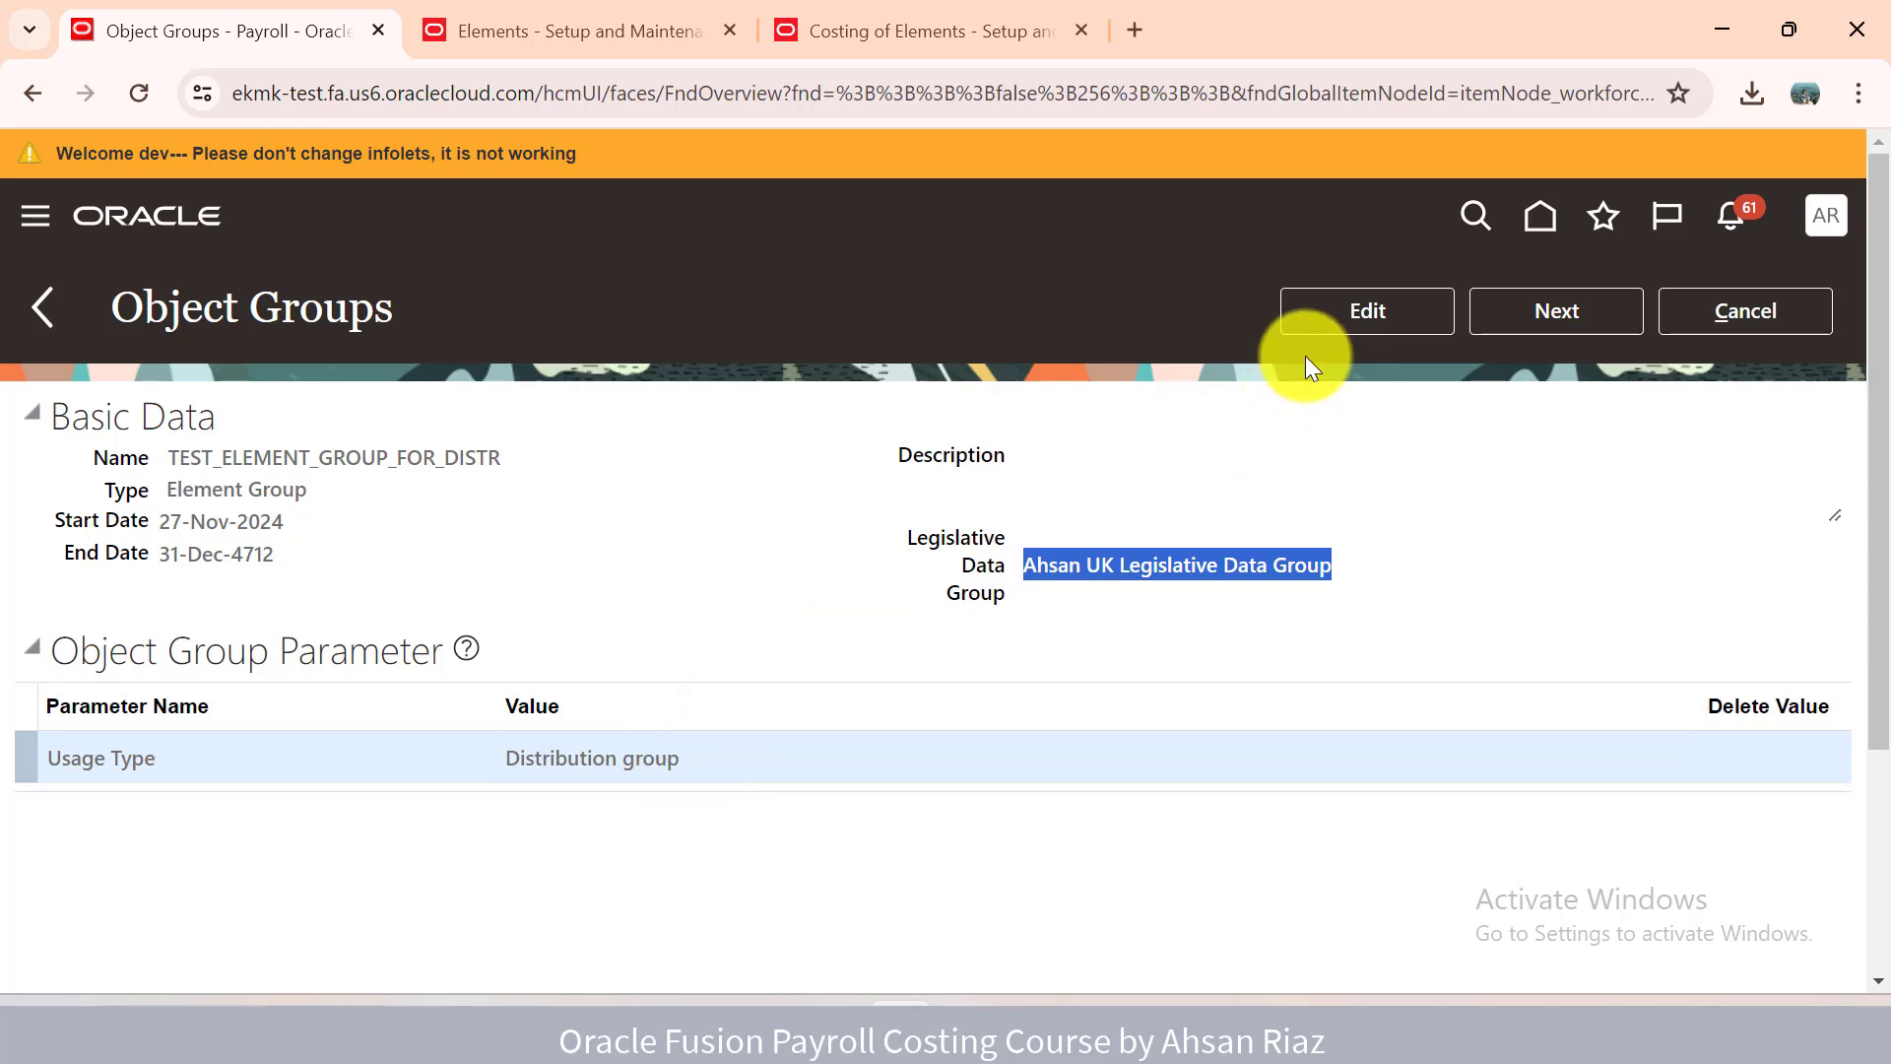
Open TEST_ELEMENT_GROUP_FOR_DISTR for editing, review its element classifications and included elements, and submit the group.
{"action": "left_click", "coordinate": [1312, 322]}
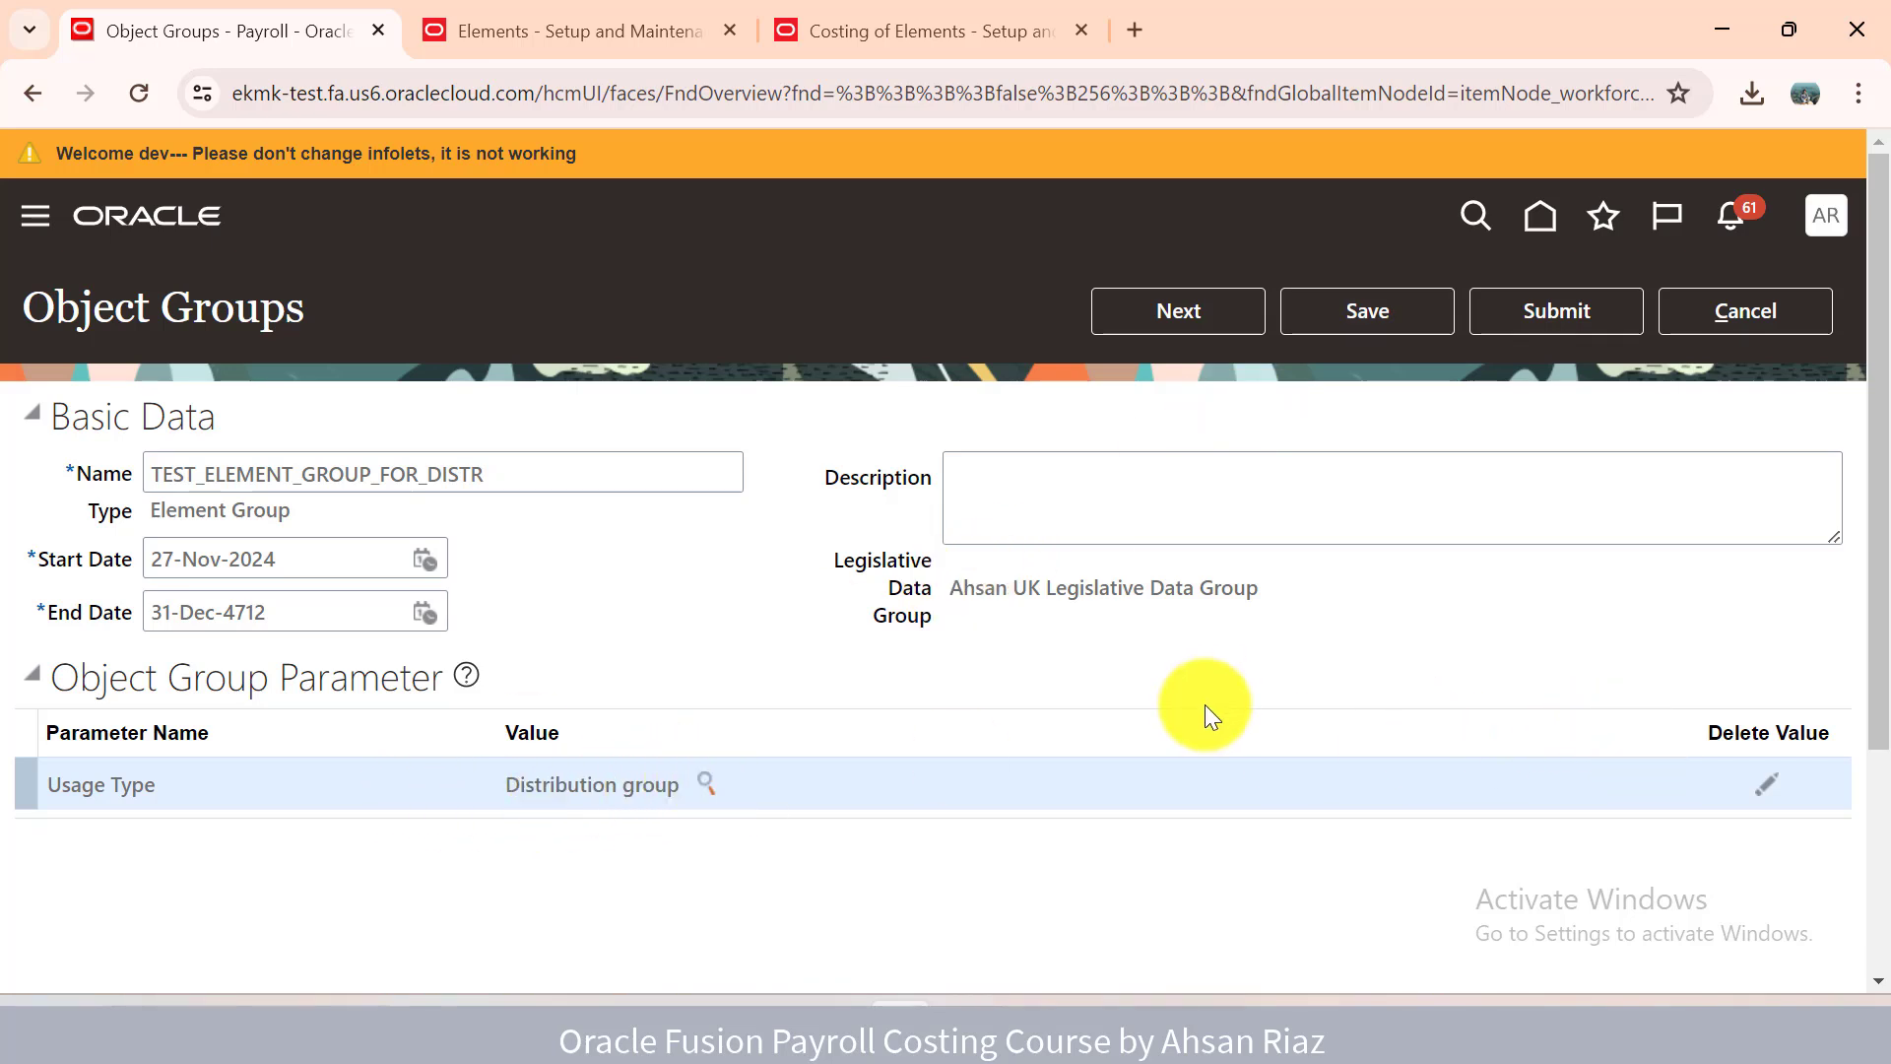
{"action": "left_click", "coordinate": [1173, 313]}
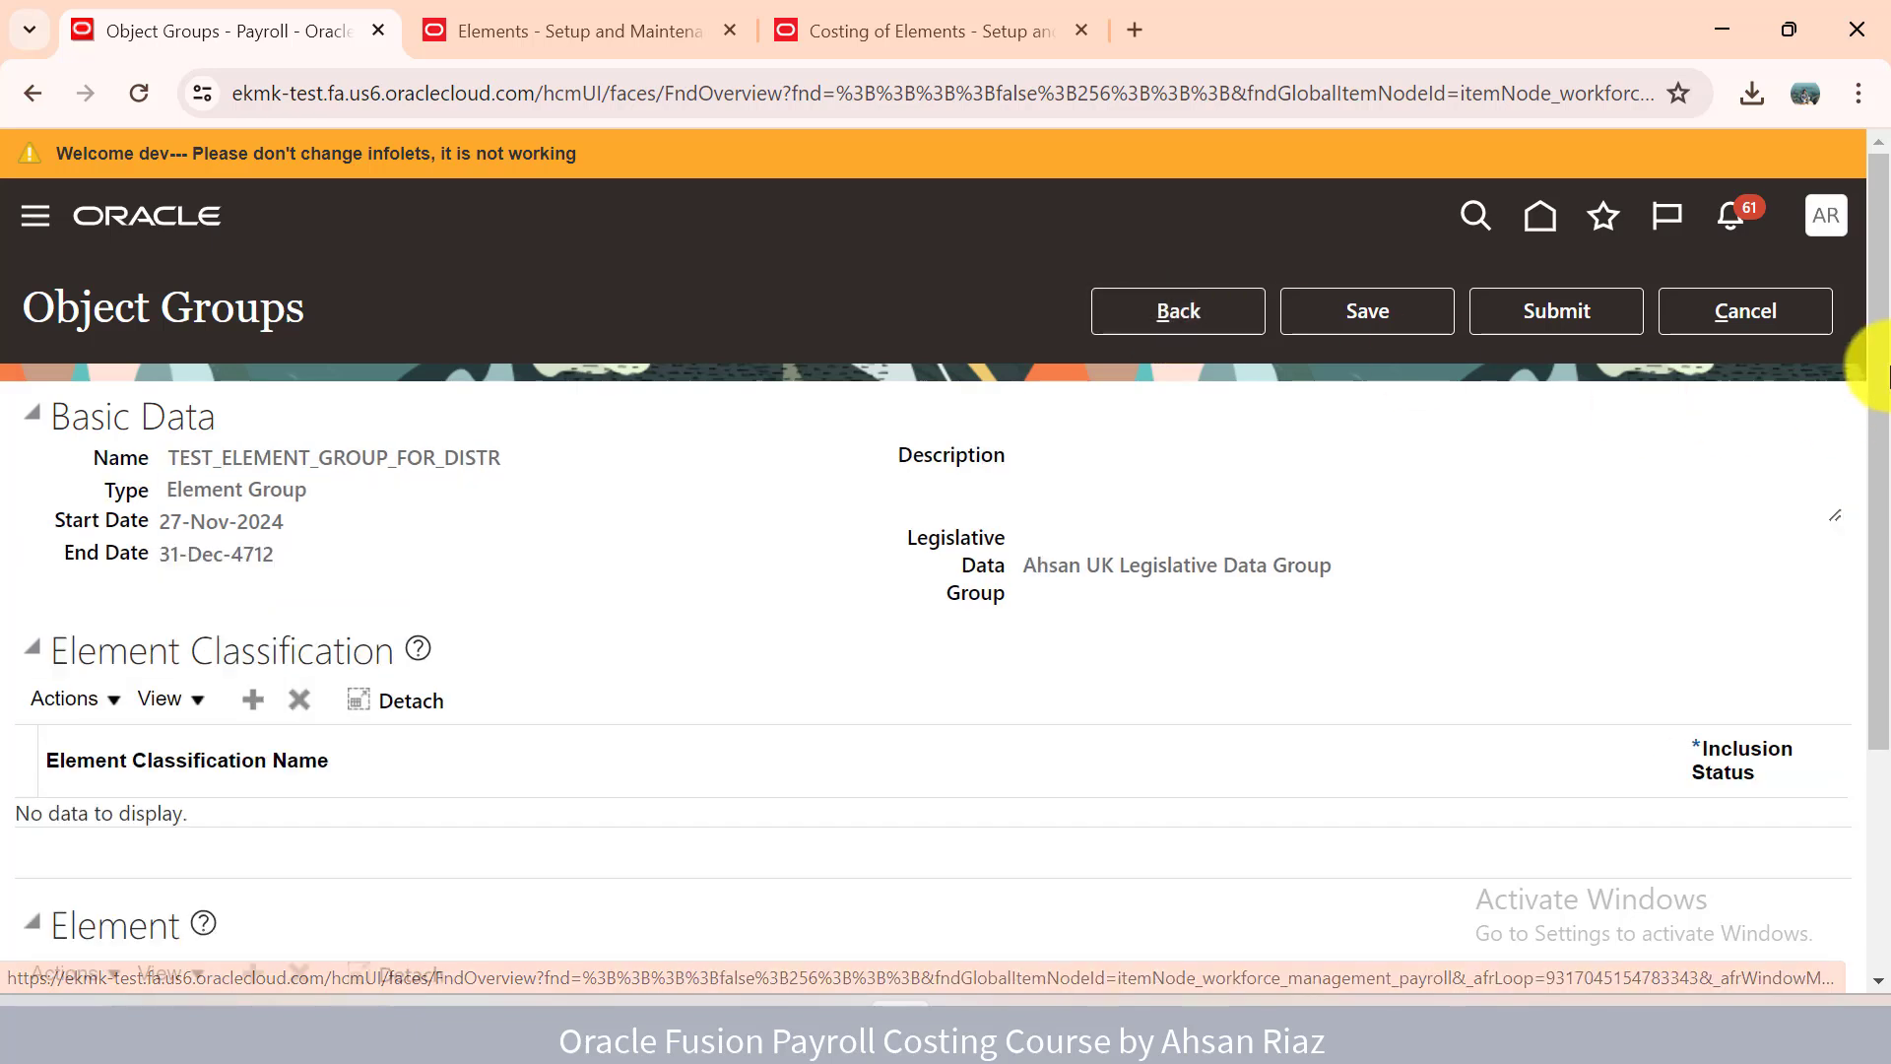
{"action": "left_click_drag", "start_coordinate": [1880, 369], "coordinate": [1847, 643]}
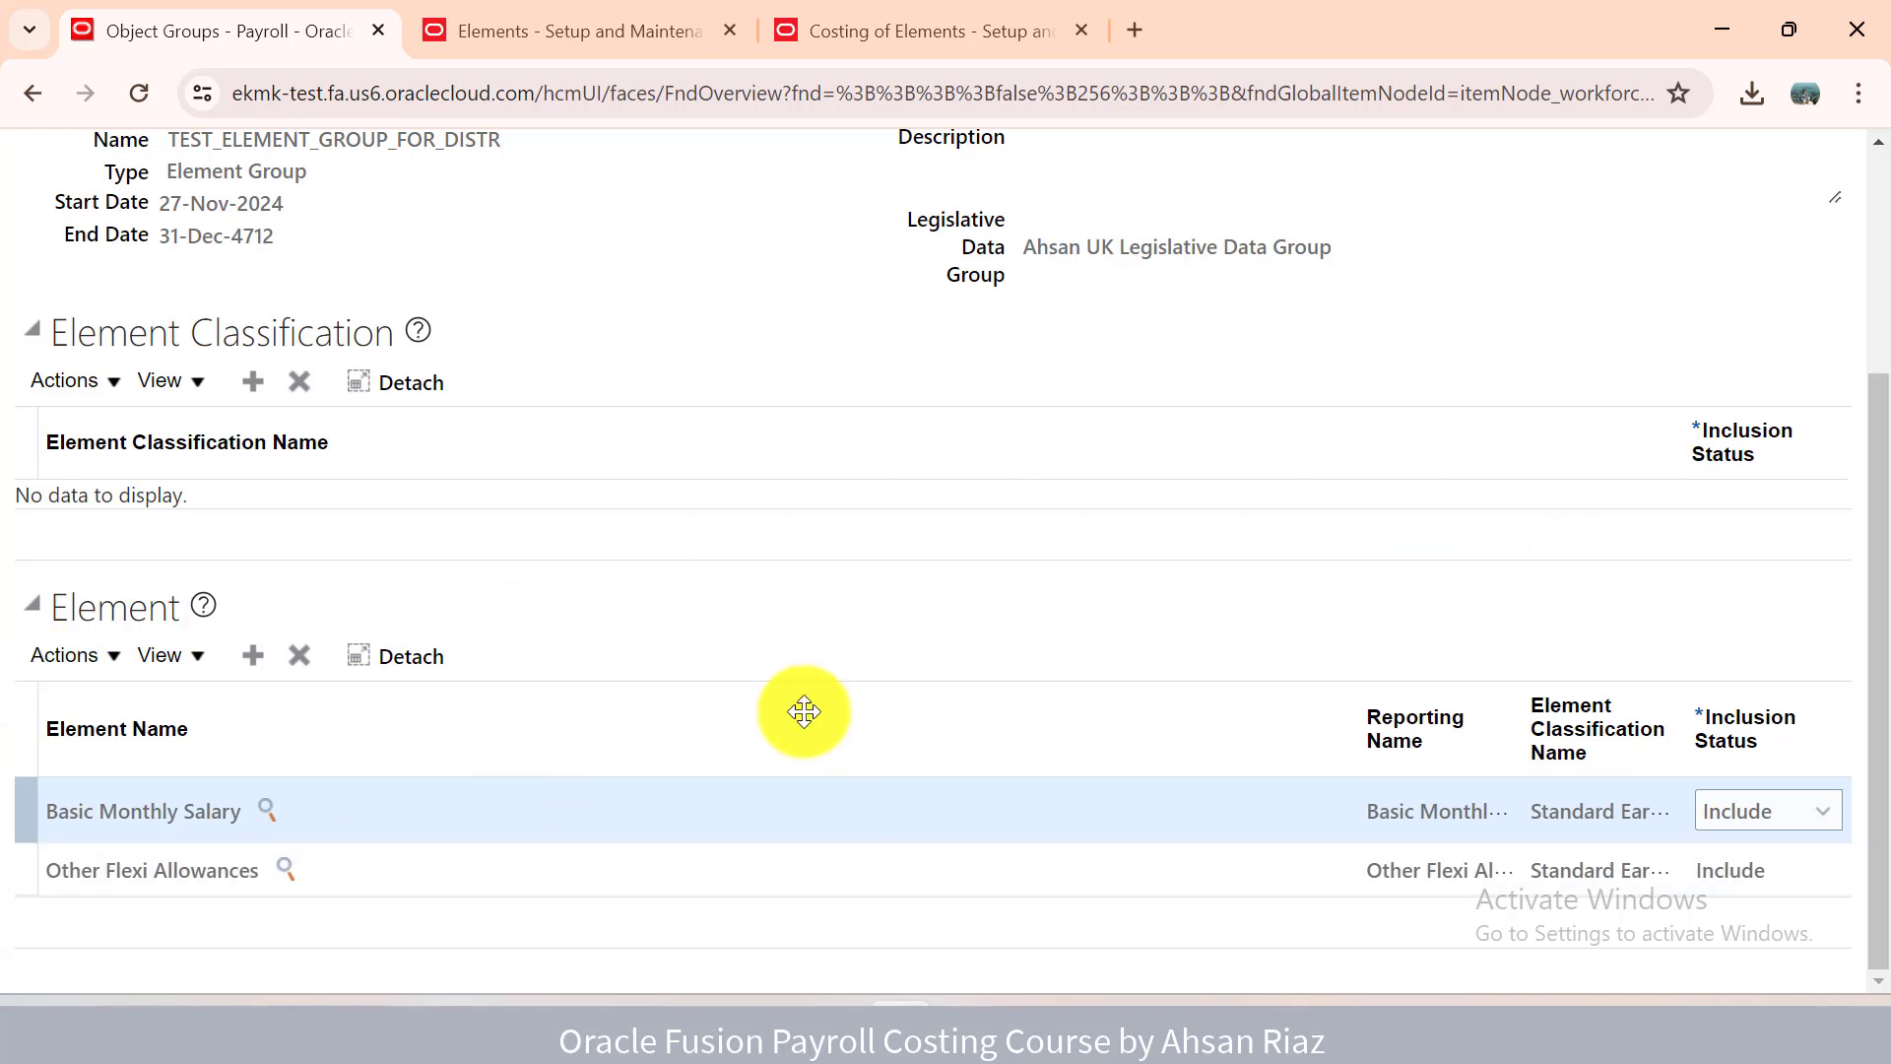
{"action": "left_click_drag", "start_coordinate": [1889, 616], "coordinate": [541, 780]}
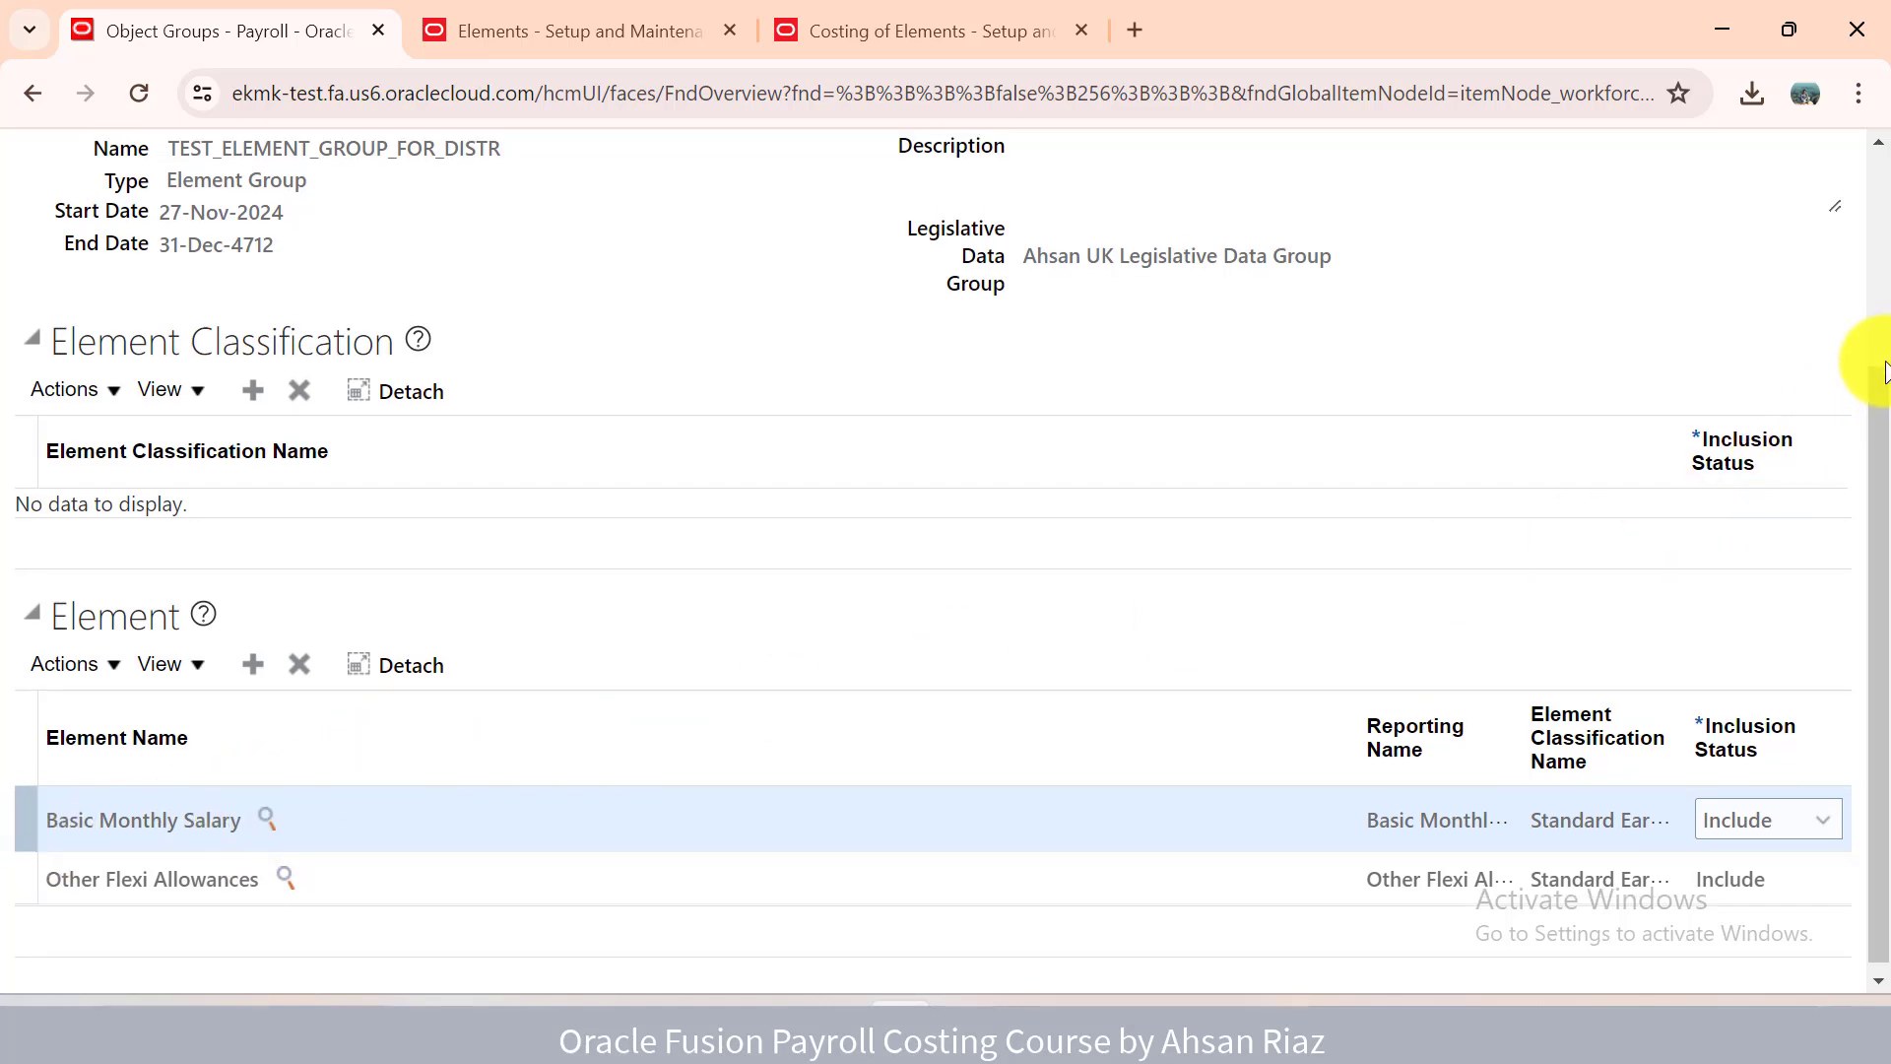
{"action": "scroll", "coordinate": [1871, 370], "scroll_direction": "up", "scroll_amount": 3}
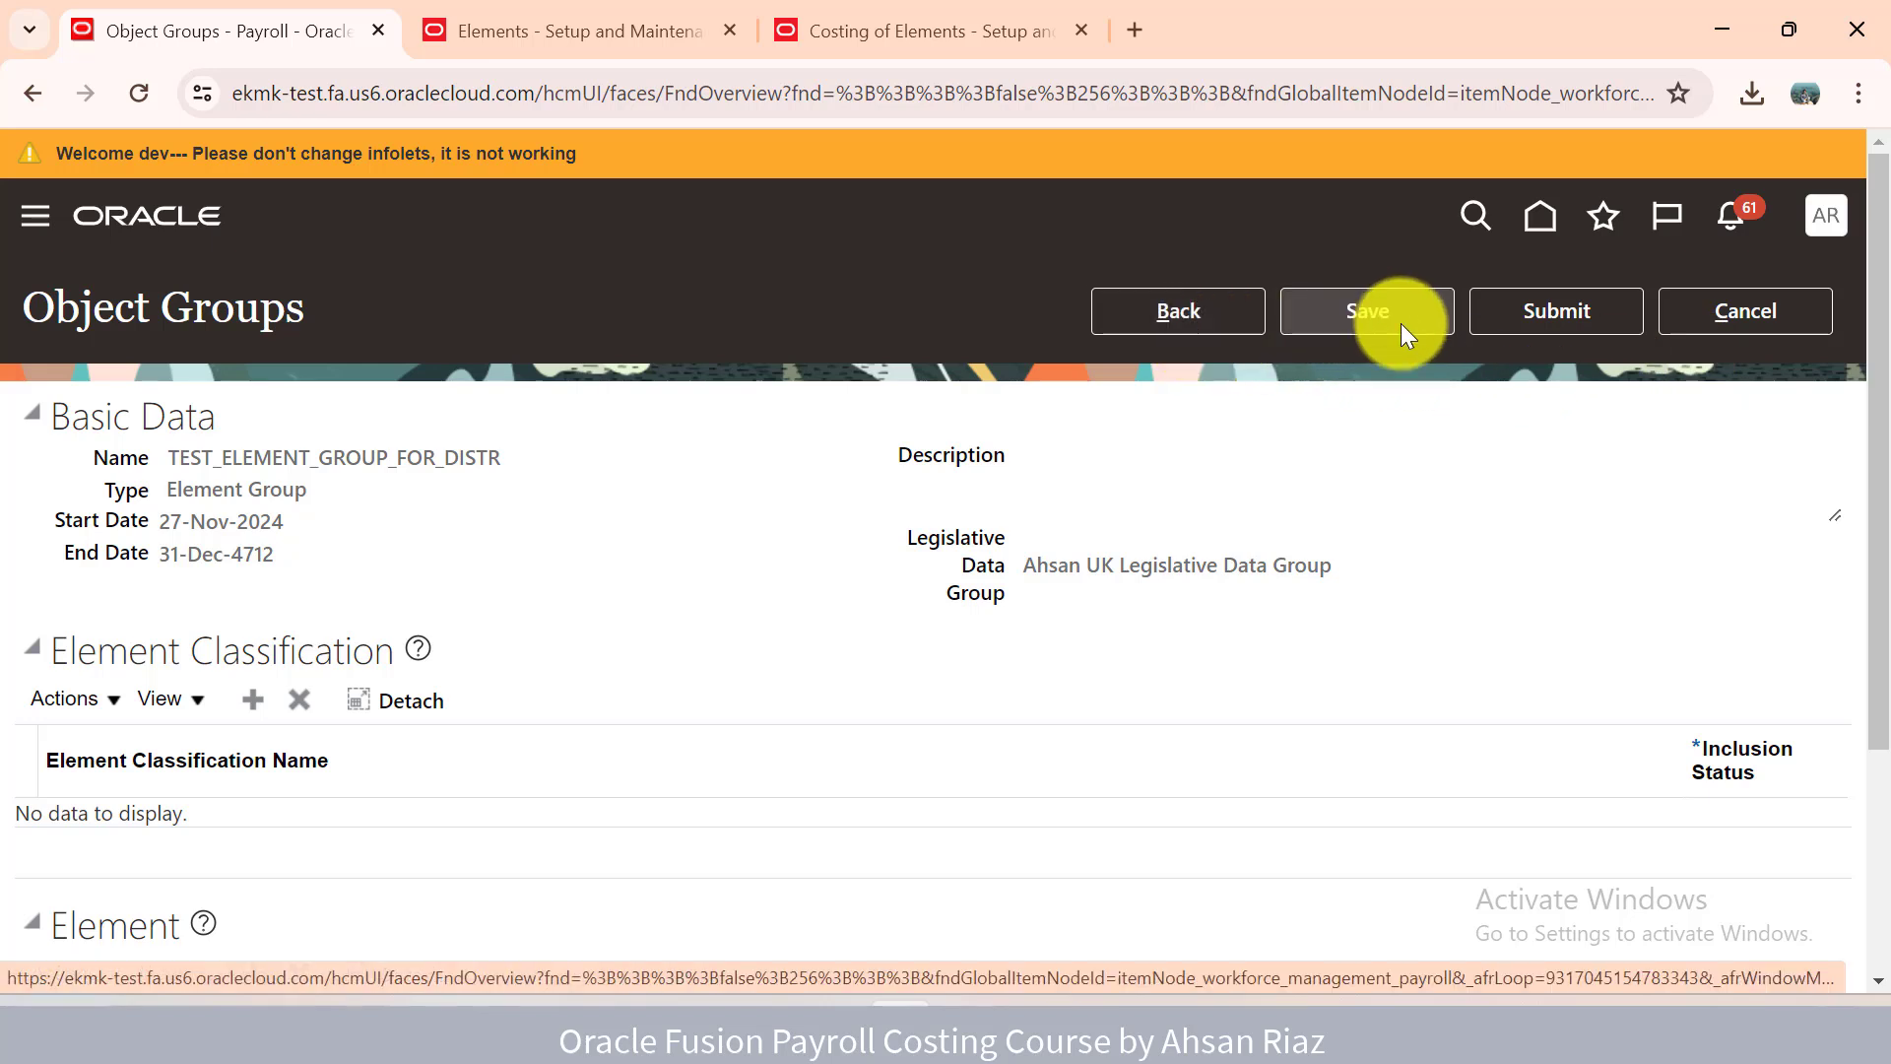
{"action": "left_click", "coordinate": [1505, 315]}
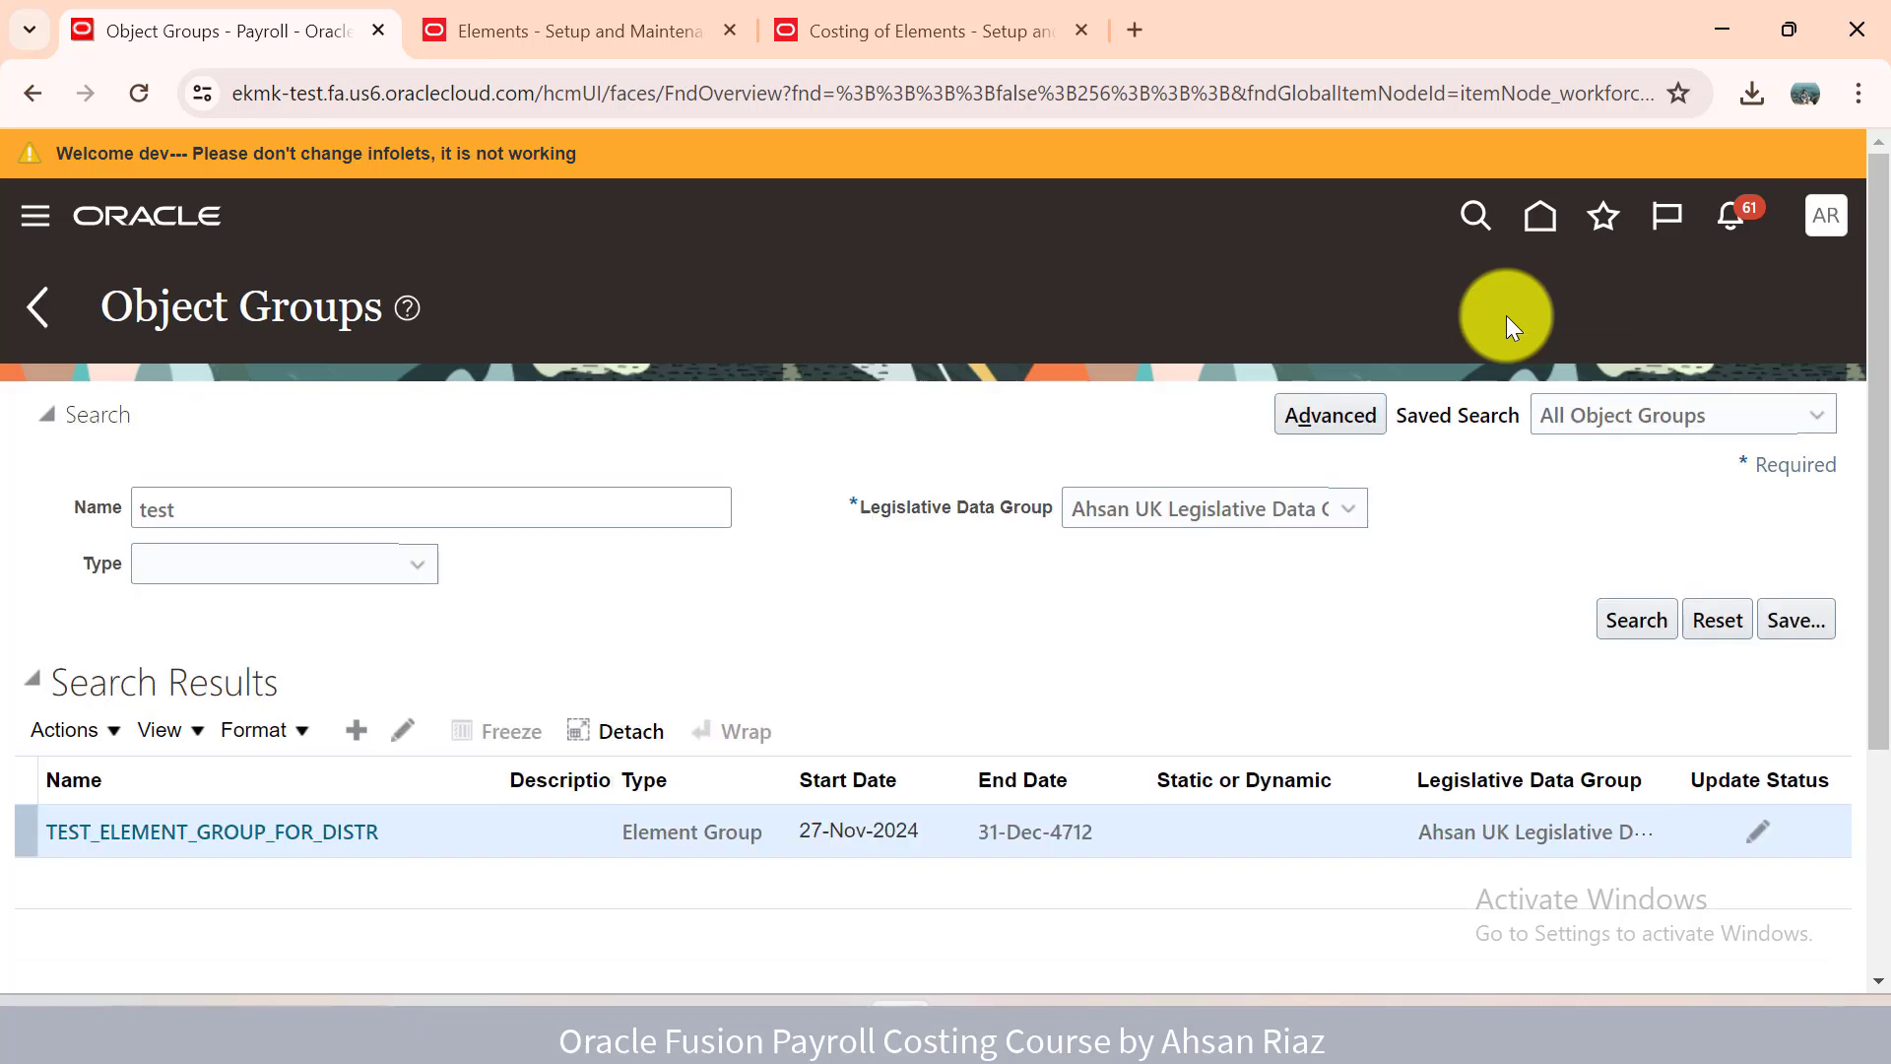
Return to the costing page for TDS EE5 and cancel creating its costing.
{"action": "left_click", "coordinate": [951, 33]}
{"action": "left_click", "coordinate": [719, 558]}
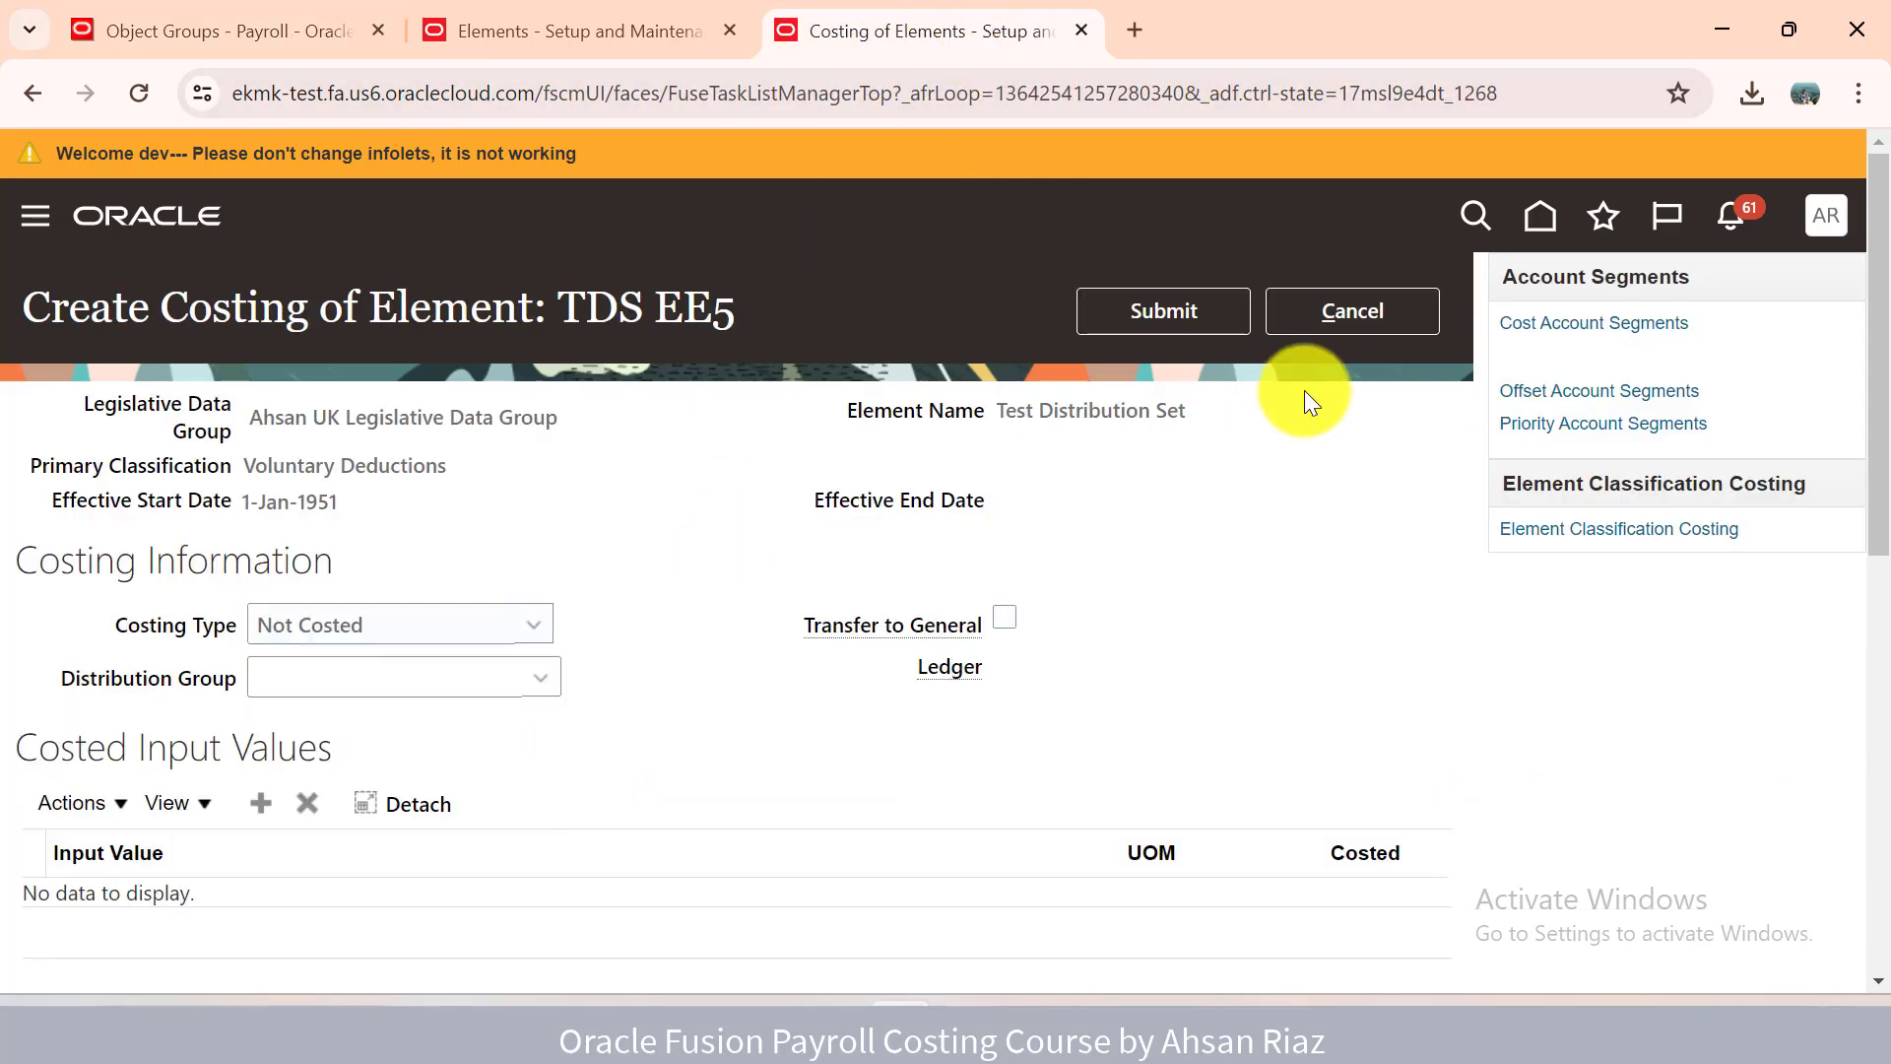
{"action": "left_click", "coordinate": [1322, 329]}
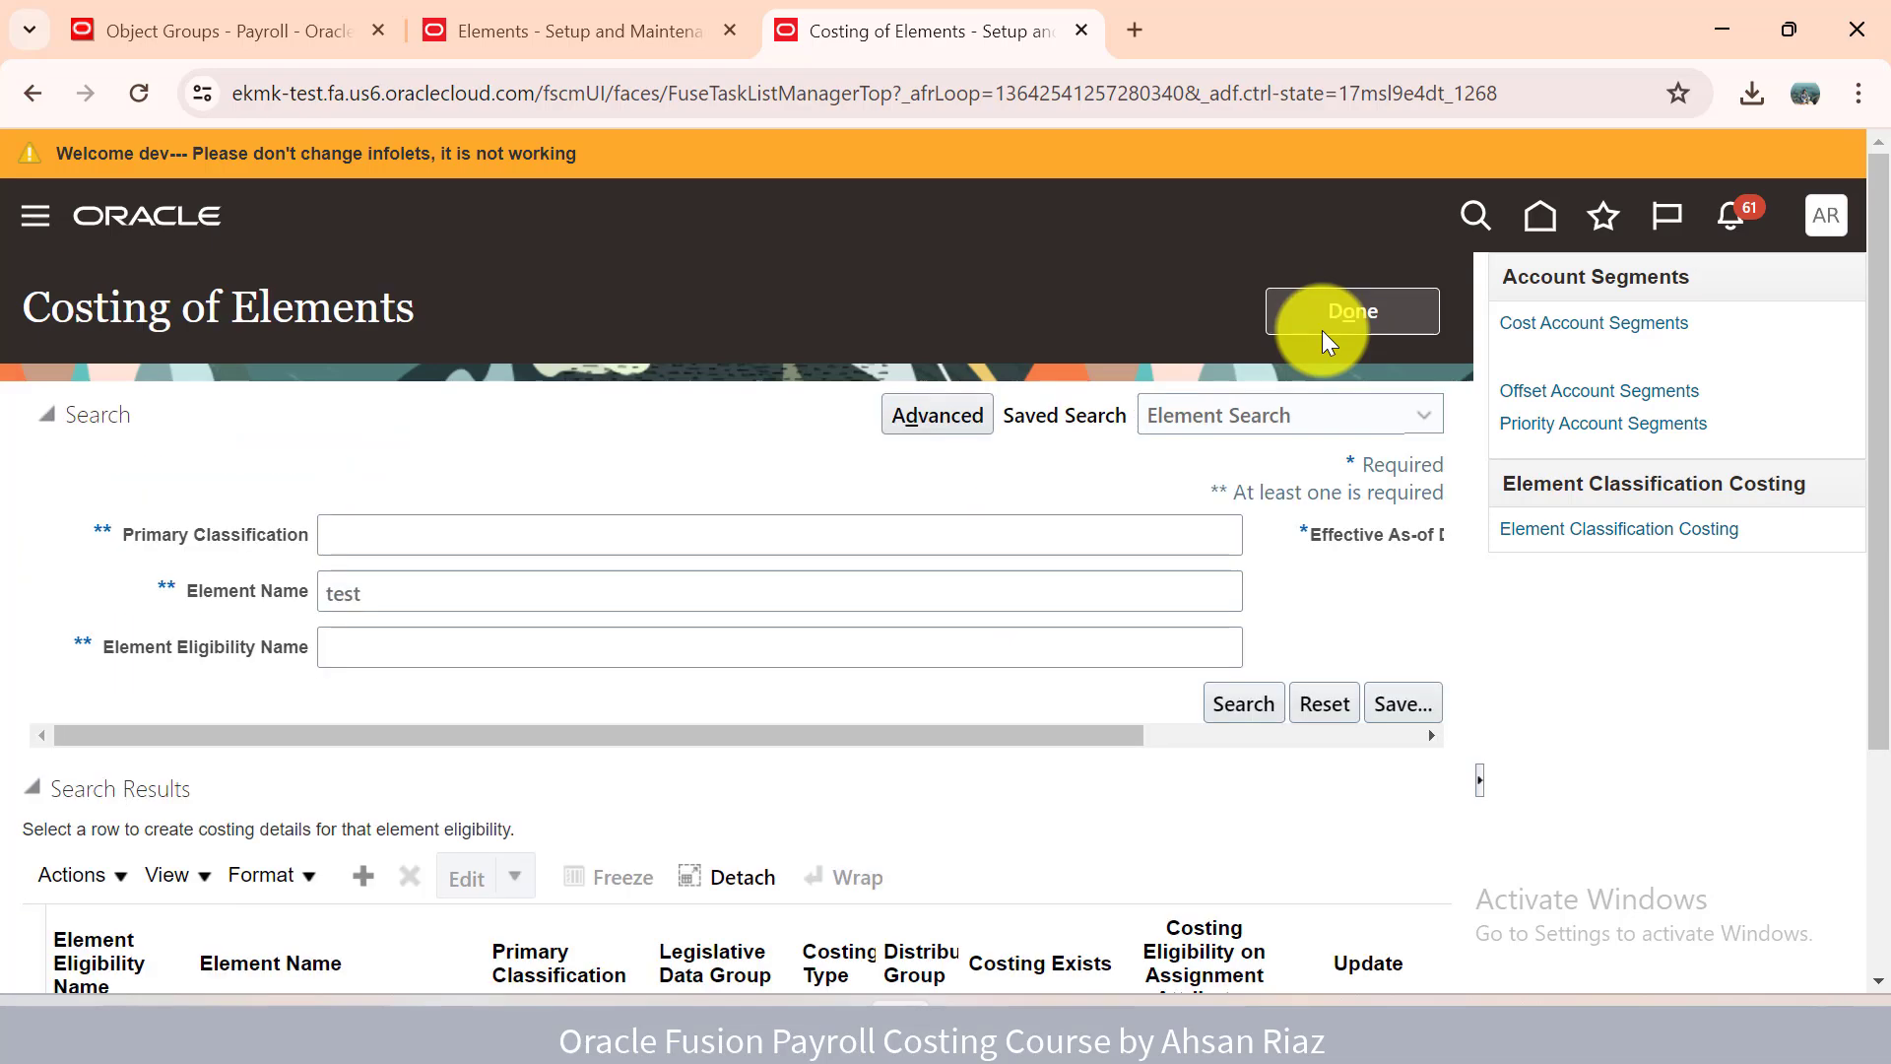
Go to Setup and Maintenance, search the tasks for "costing" and open the Costing of Elements task.
{"action": "left_click", "coordinate": [1830, 224]}
{"action": "left_click", "coordinate": [1370, 660]}
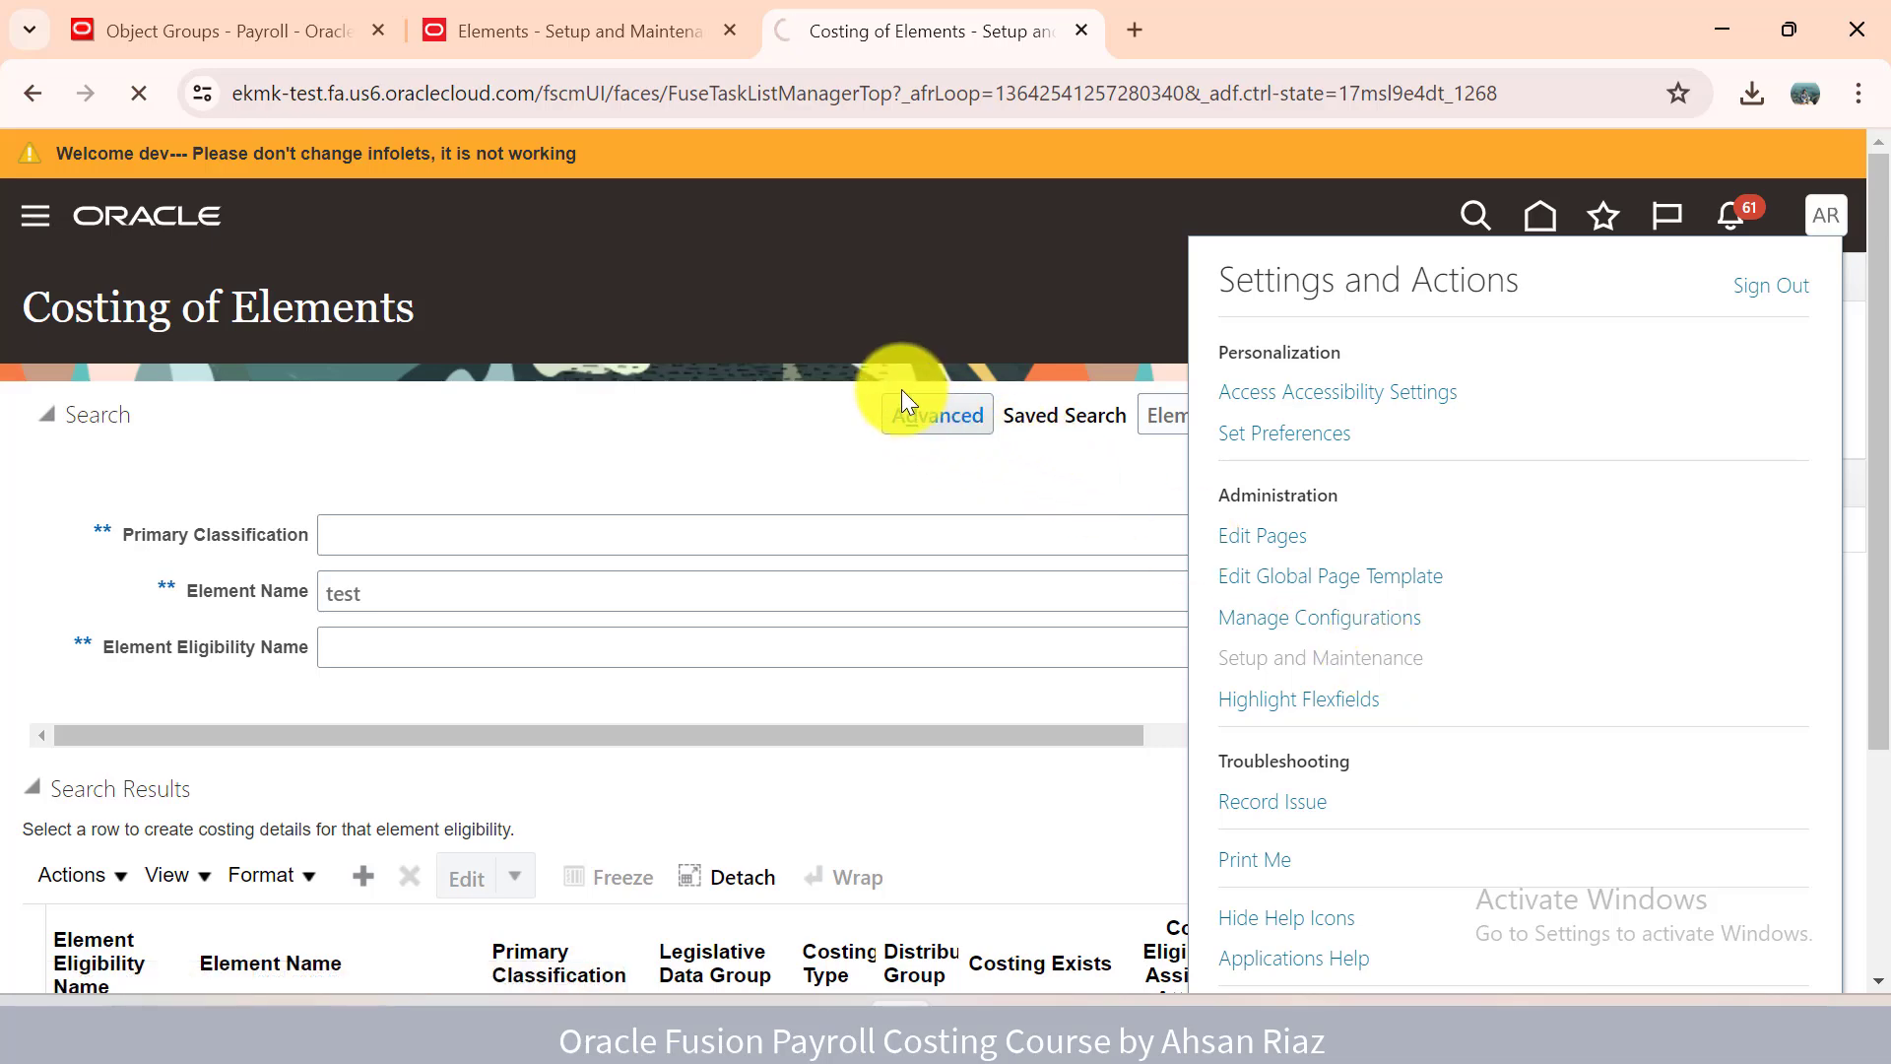
{"action": "left_click", "coordinate": [1001, 426]}
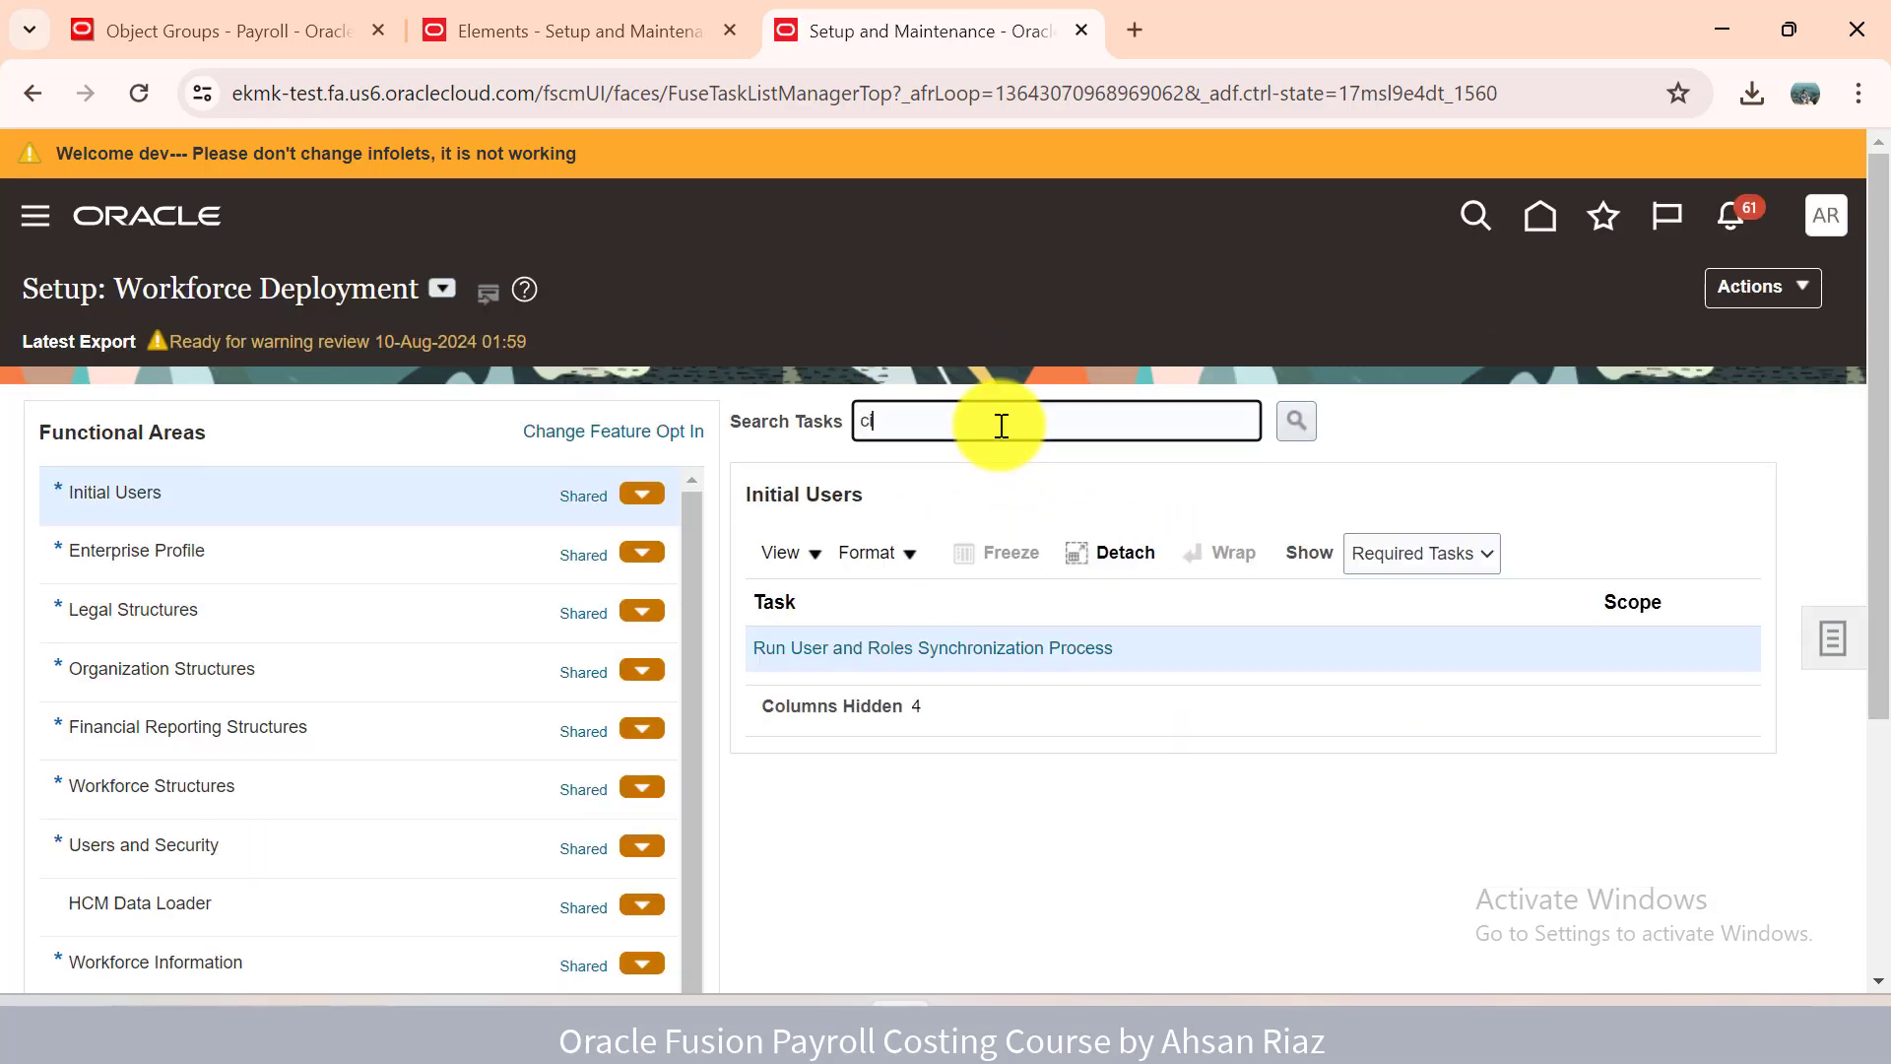
{"action": "key", "text": "Return"}
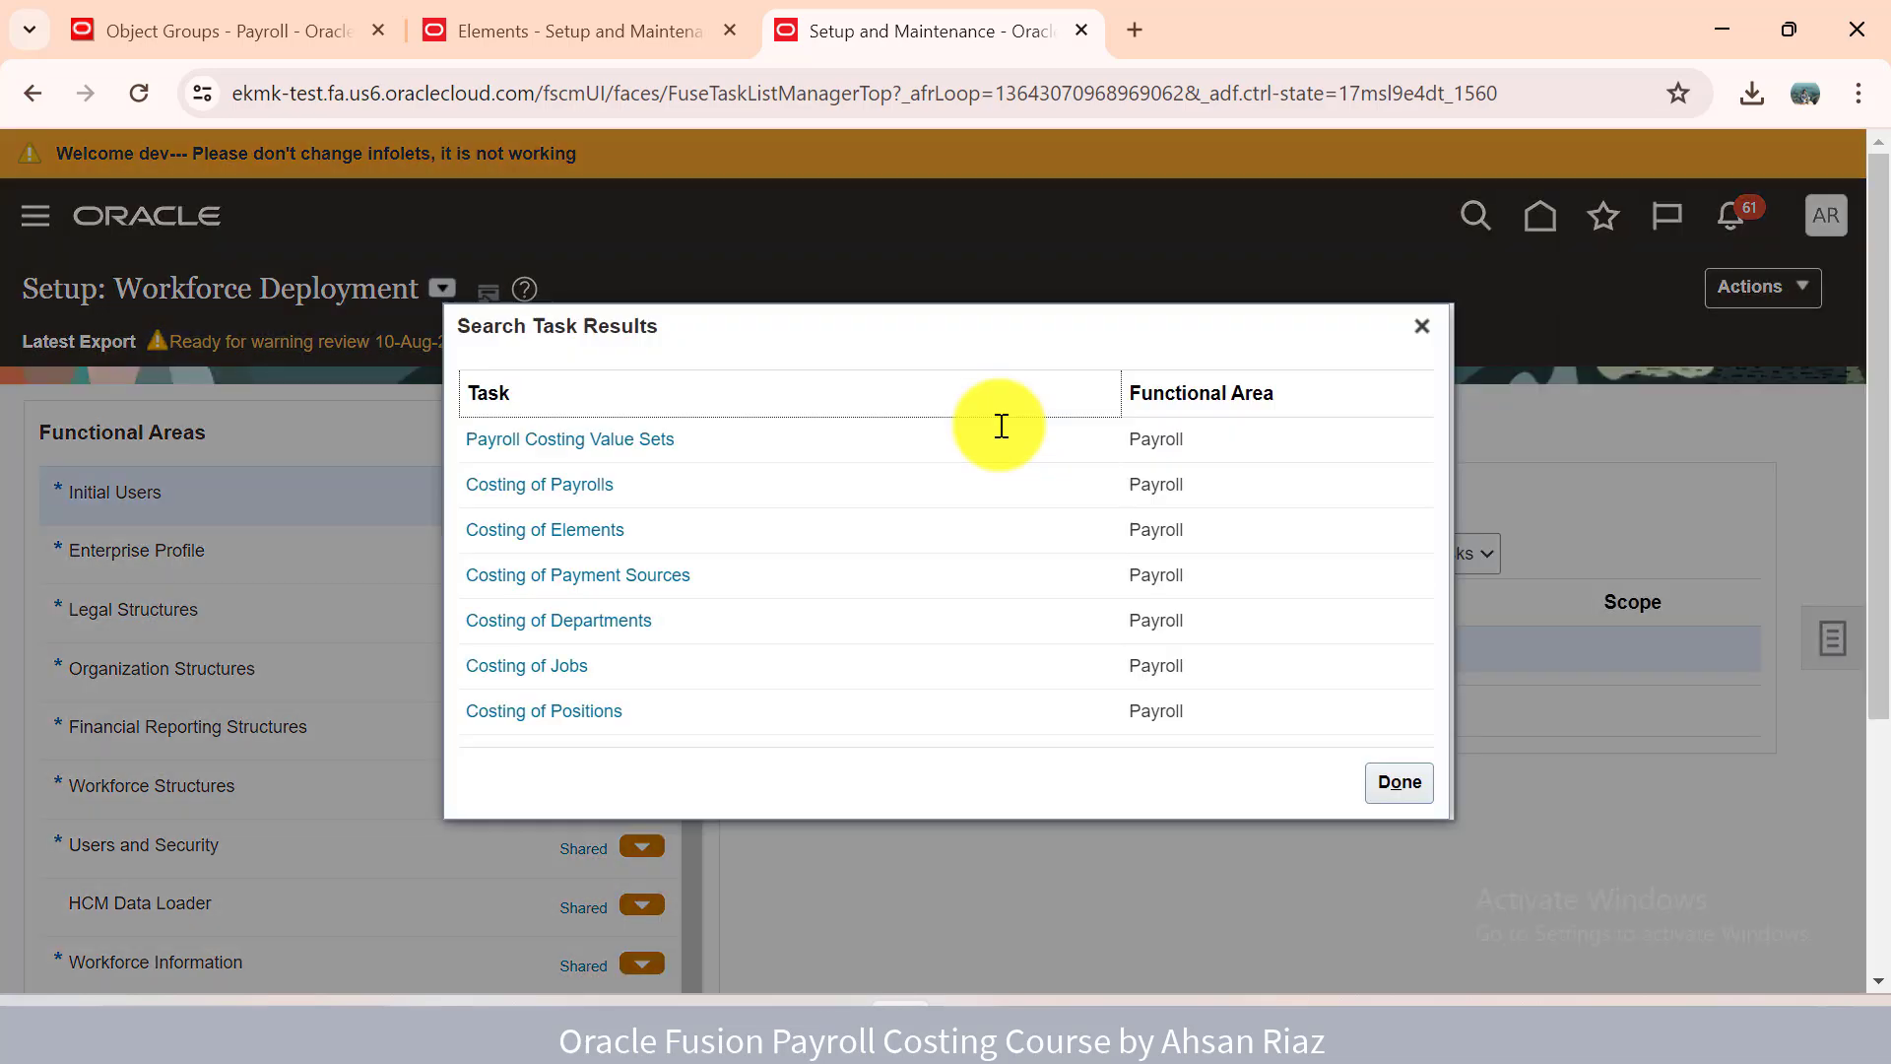
{"action": "left_click", "coordinate": [612, 537]}
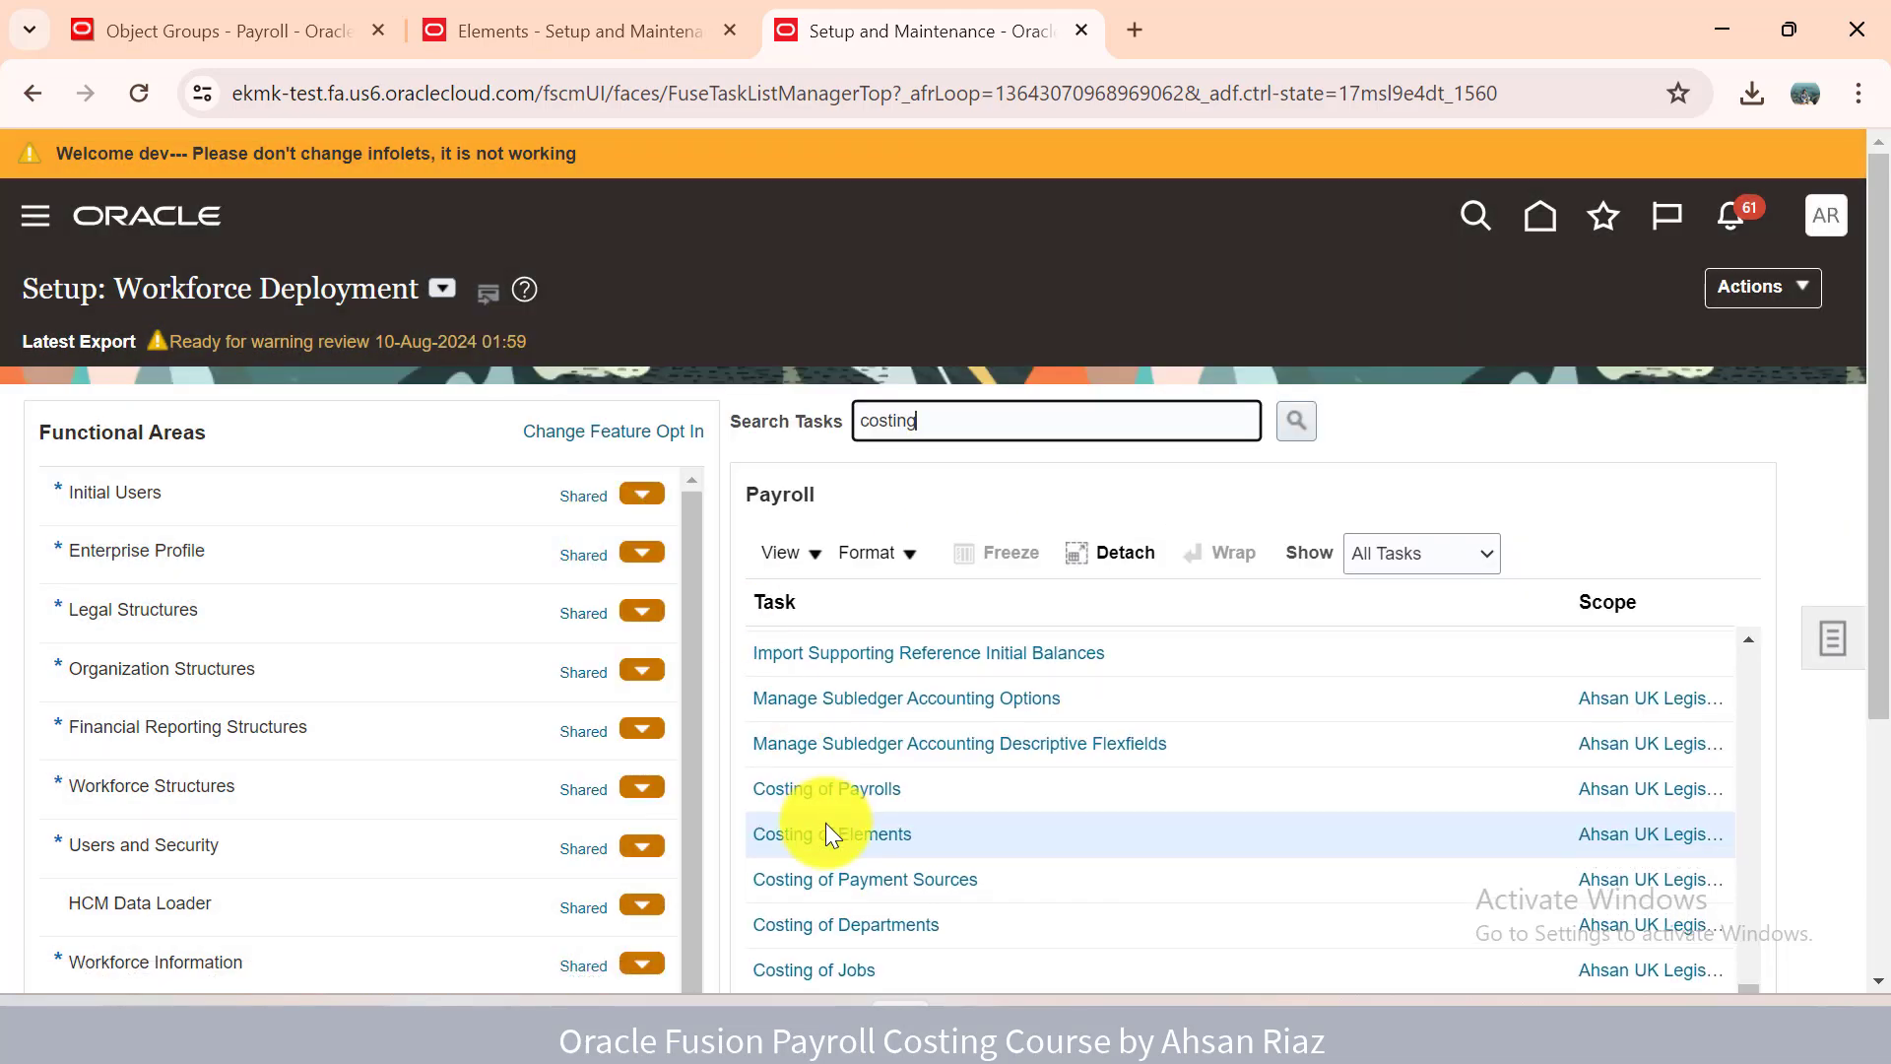
{"action": "left_click", "coordinate": [827, 837]}
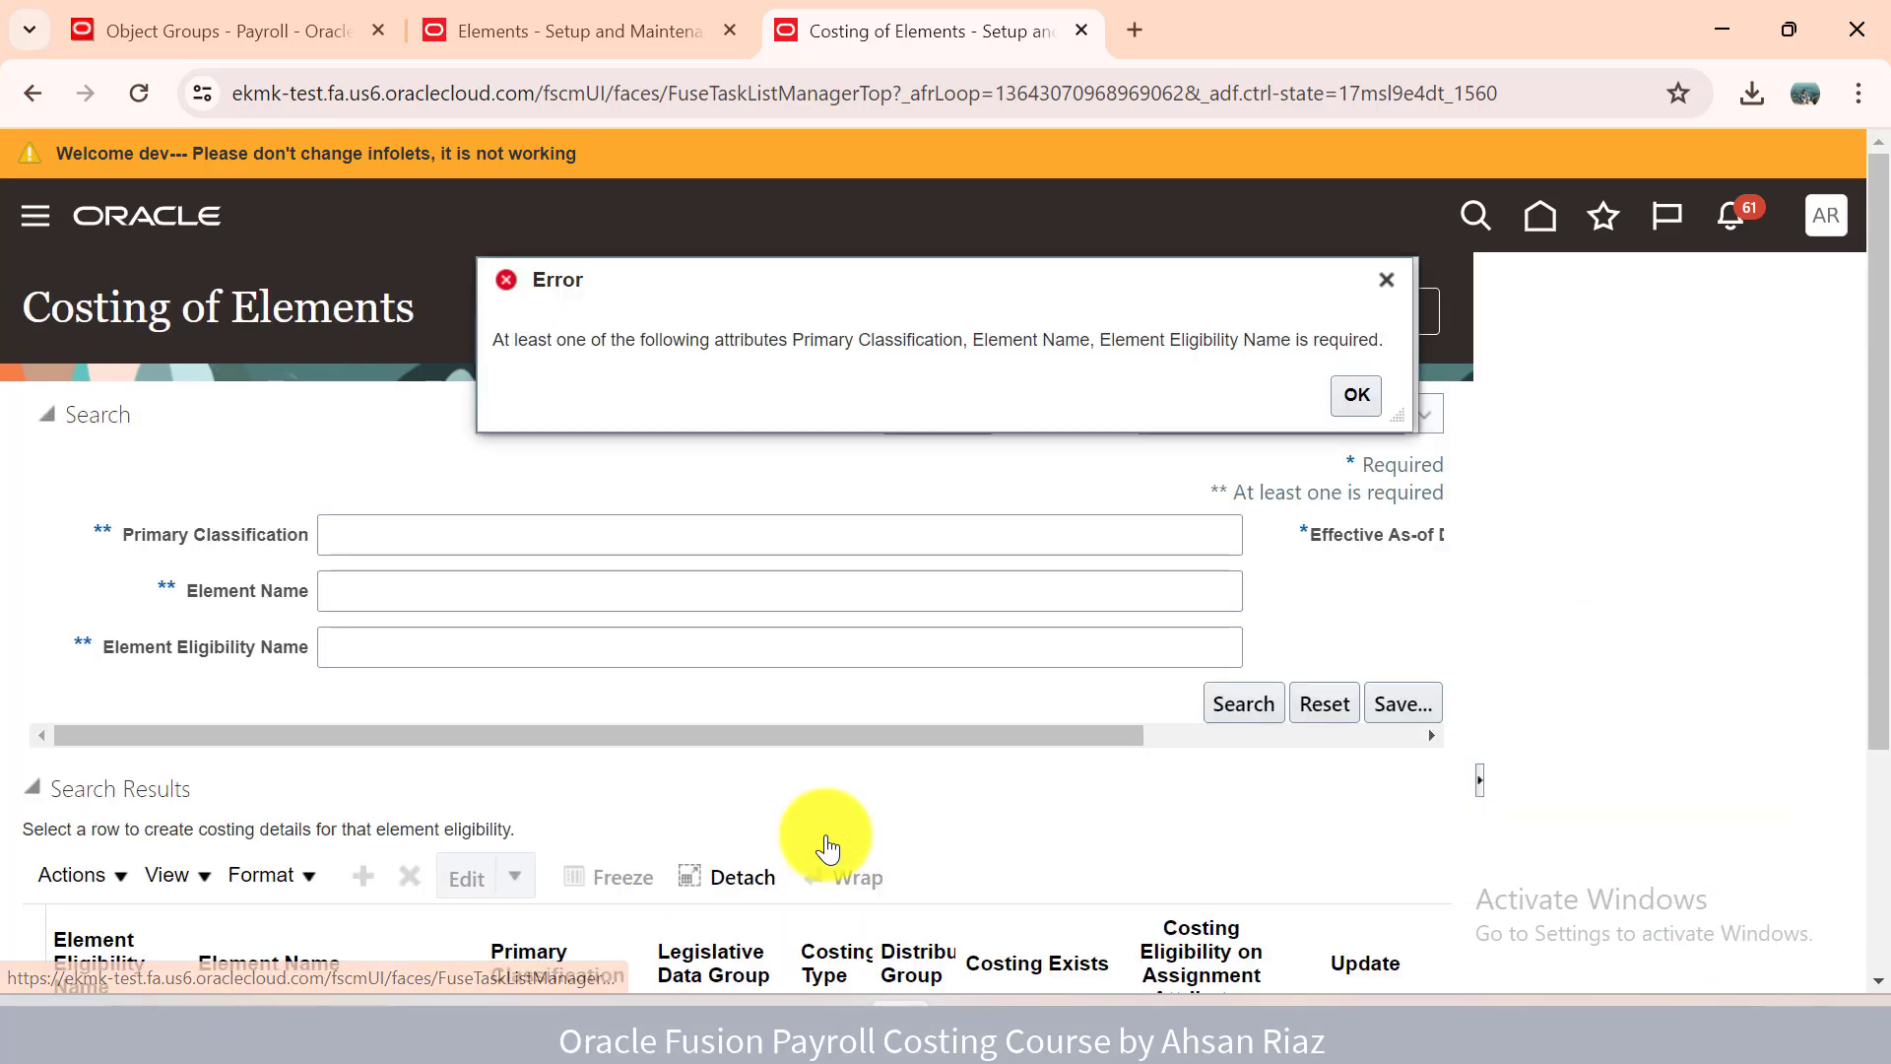
Dismiss the error and search Costing of Elements for element names matching "test".
{"action": "left_click", "coordinate": [1359, 408]}
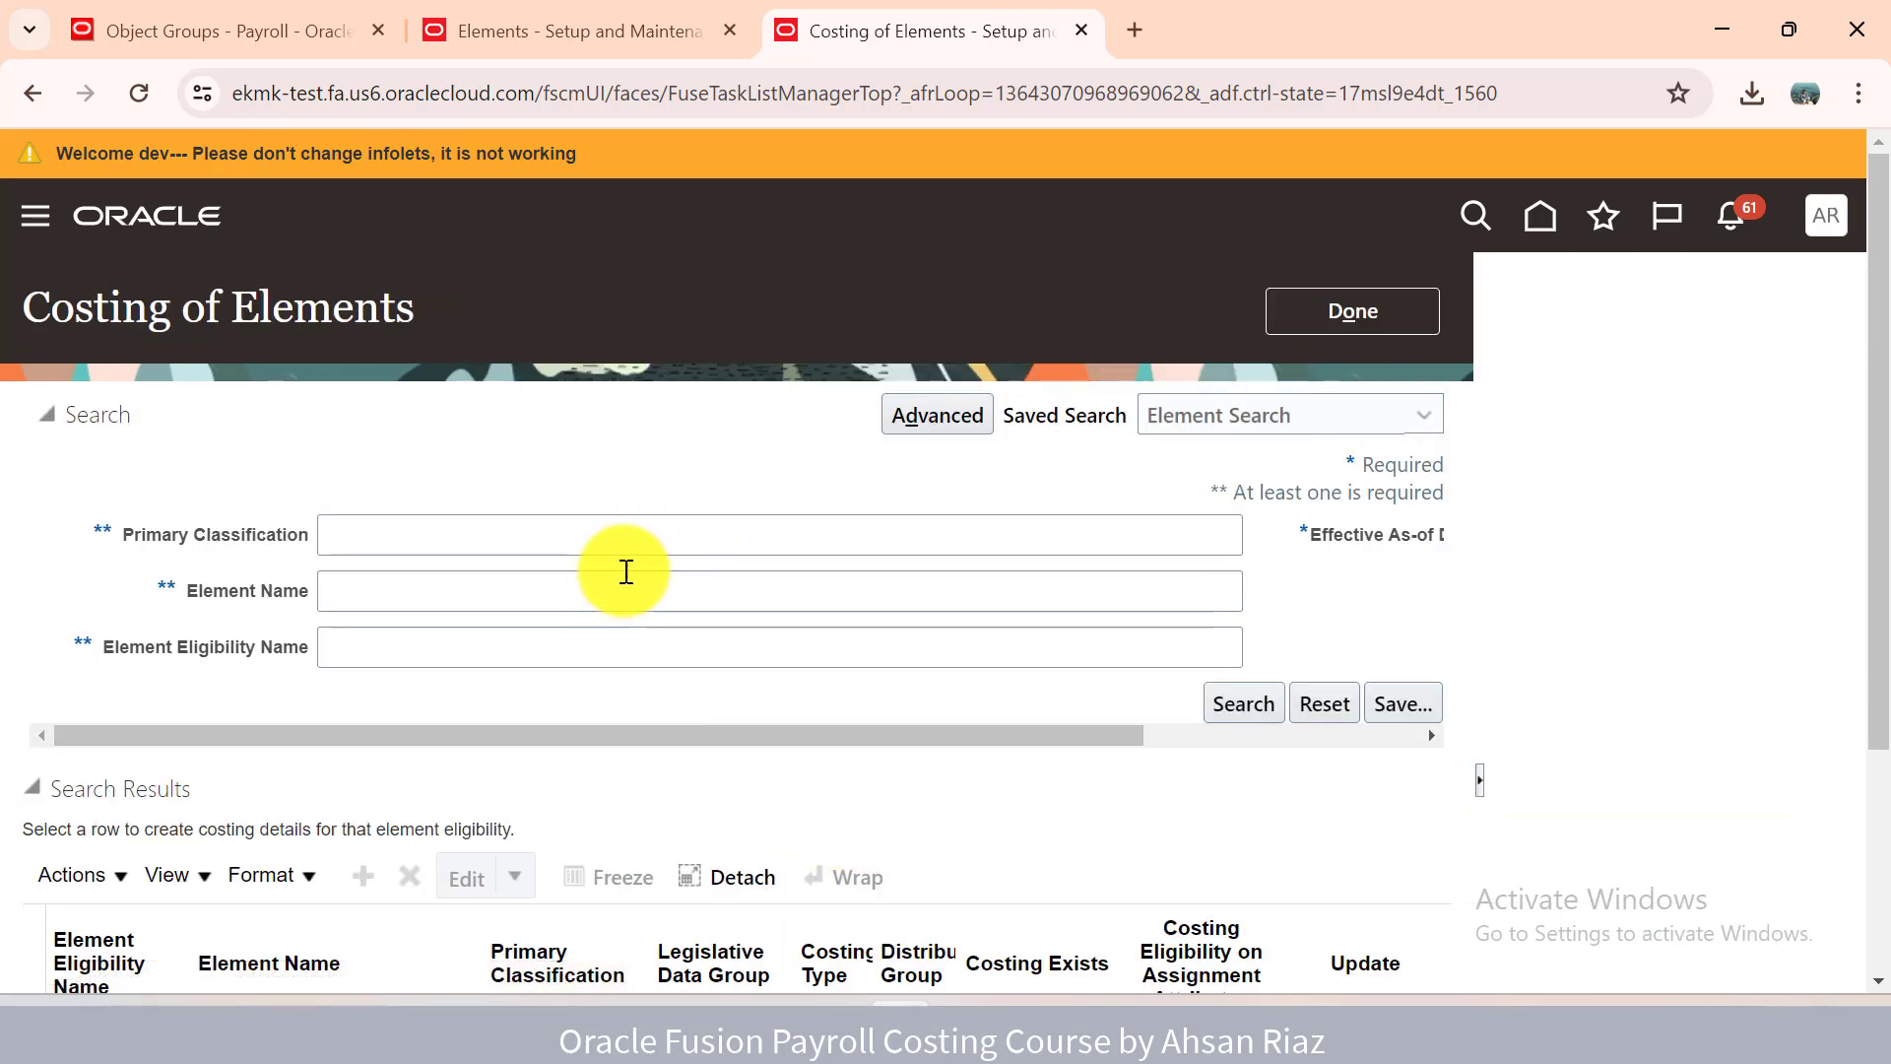
{"action": "left_click", "coordinate": [600, 594]}
{"action": "type", "text": "test"}
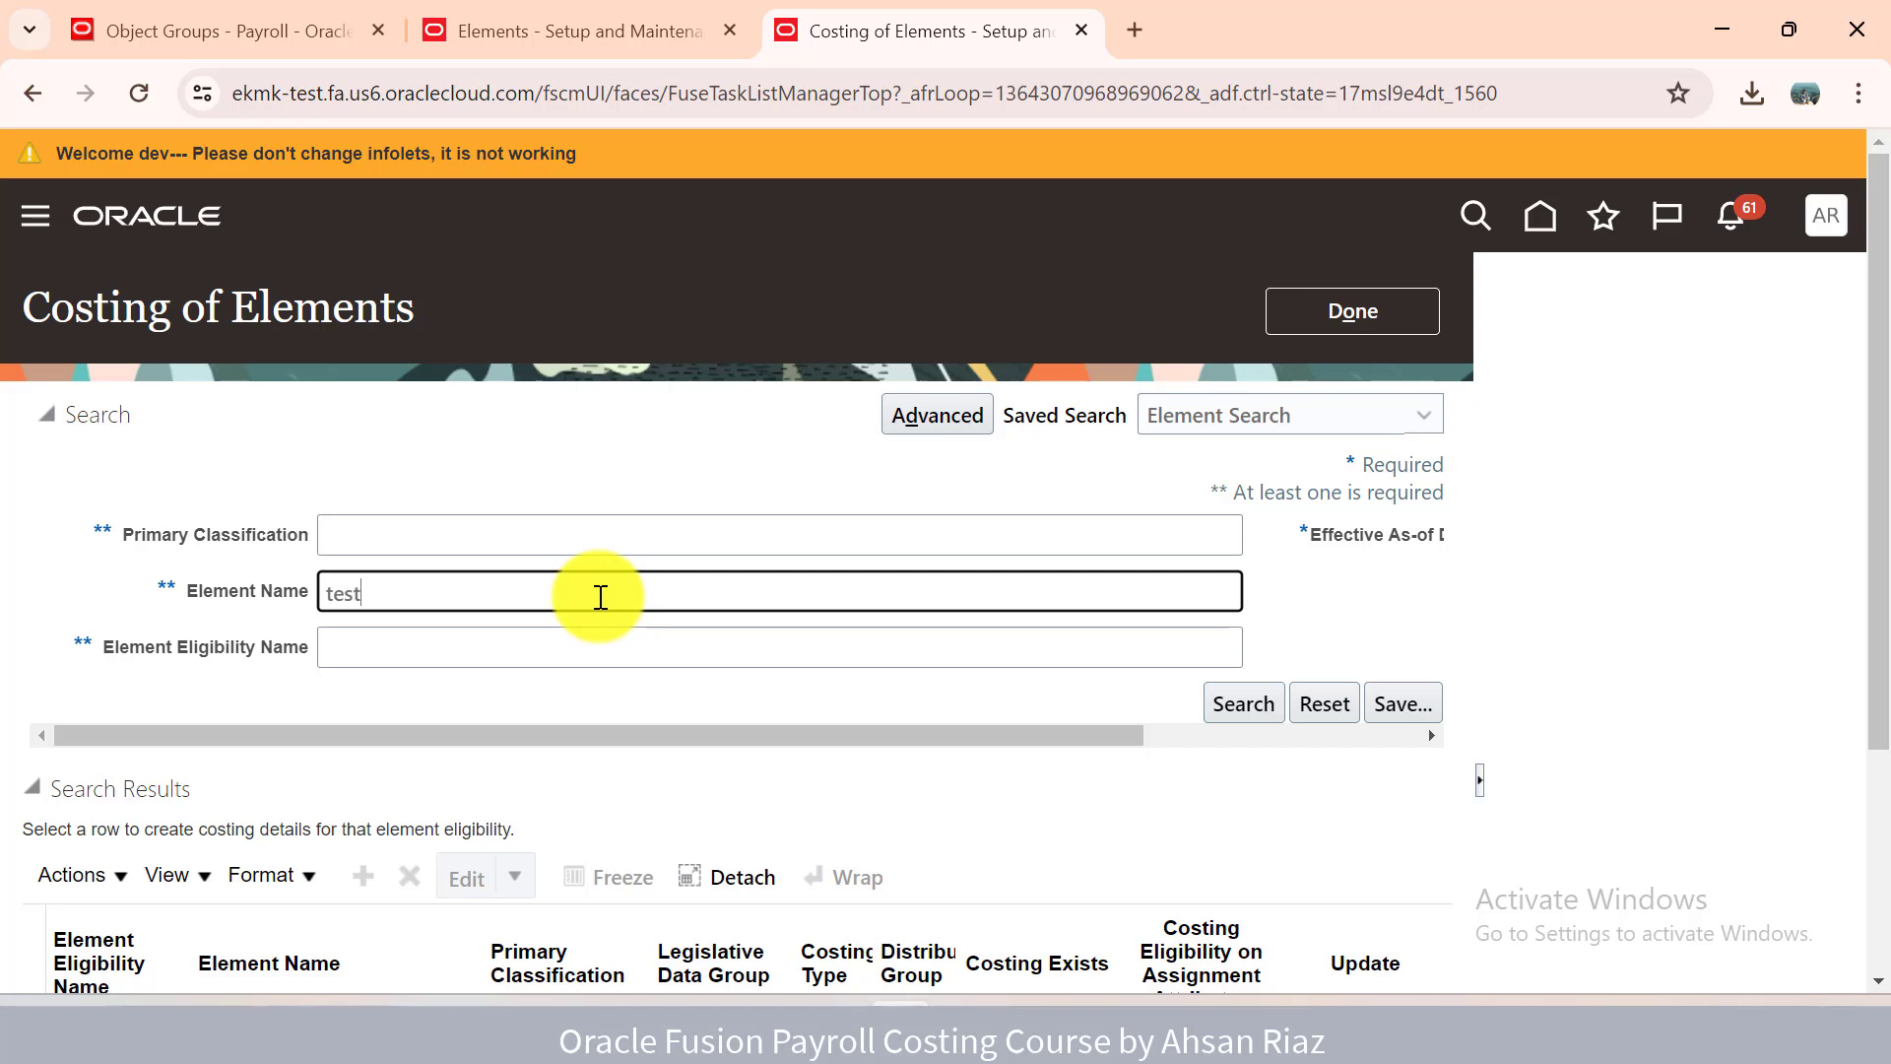
{"action": "left_click", "coordinate": [1245, 695]}
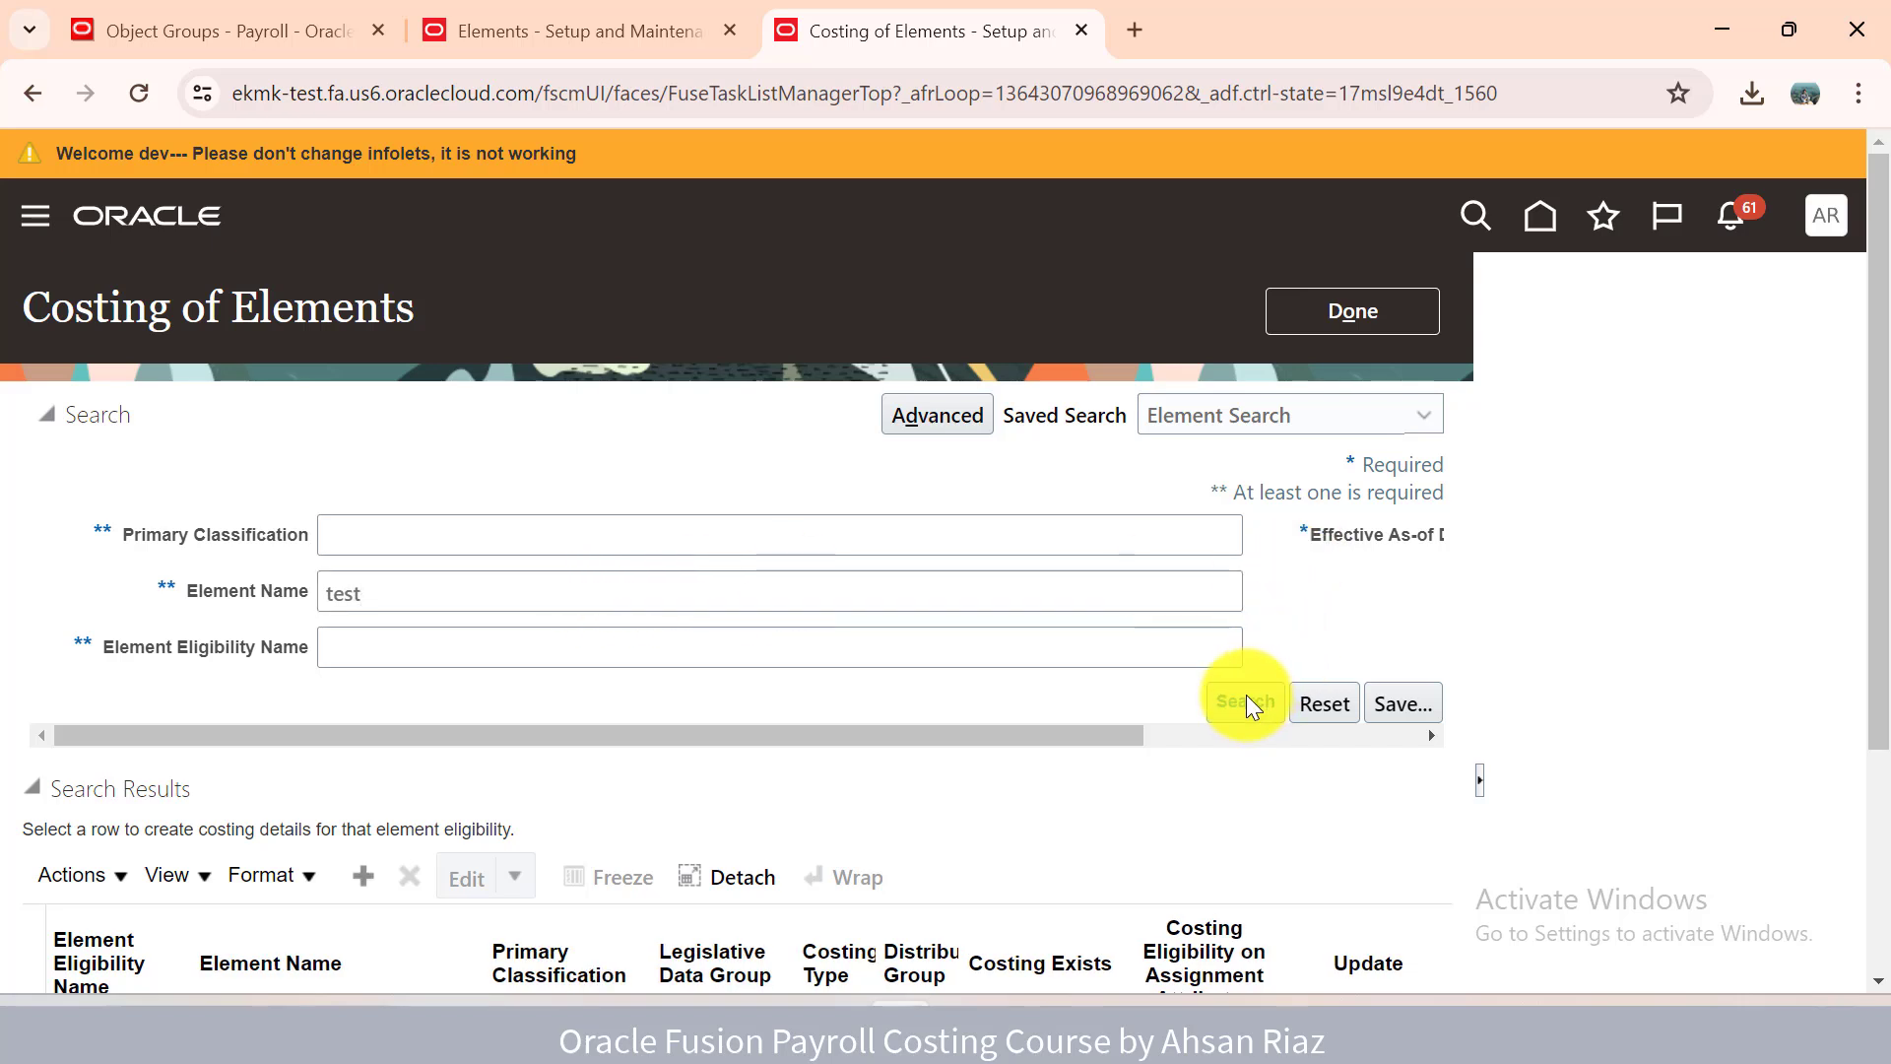
{"action": "scroll", "coordinate": [1881, 424], "scroll_direction": "down", "scroll_amount": 2}
{"action": "scroll", "coordinate": [1881, 425], "scroll_direction": "down", "scroll_amount": 3}
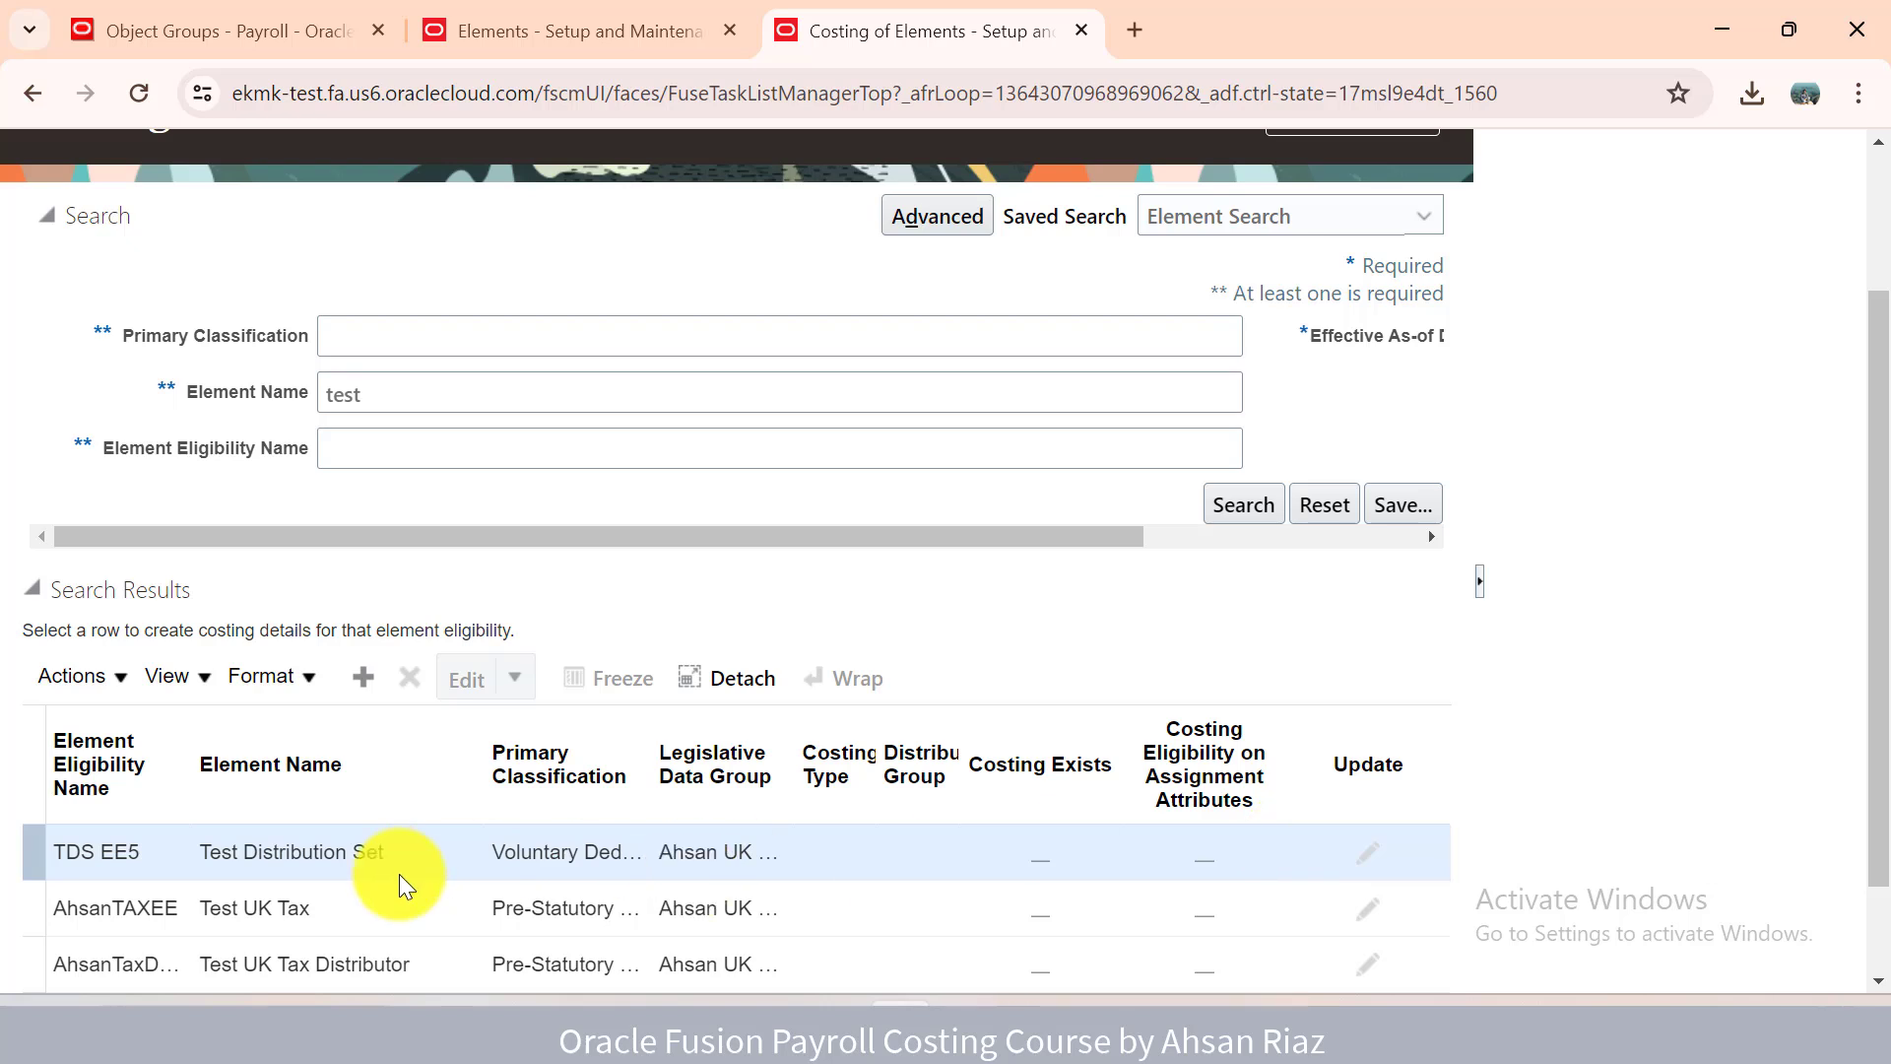
Start creating costing details for Test Distribution Set (TDS EE5) with the effective date 1-Jan-1951.
{"action": "left_click", "coordinate": [116, 675]}
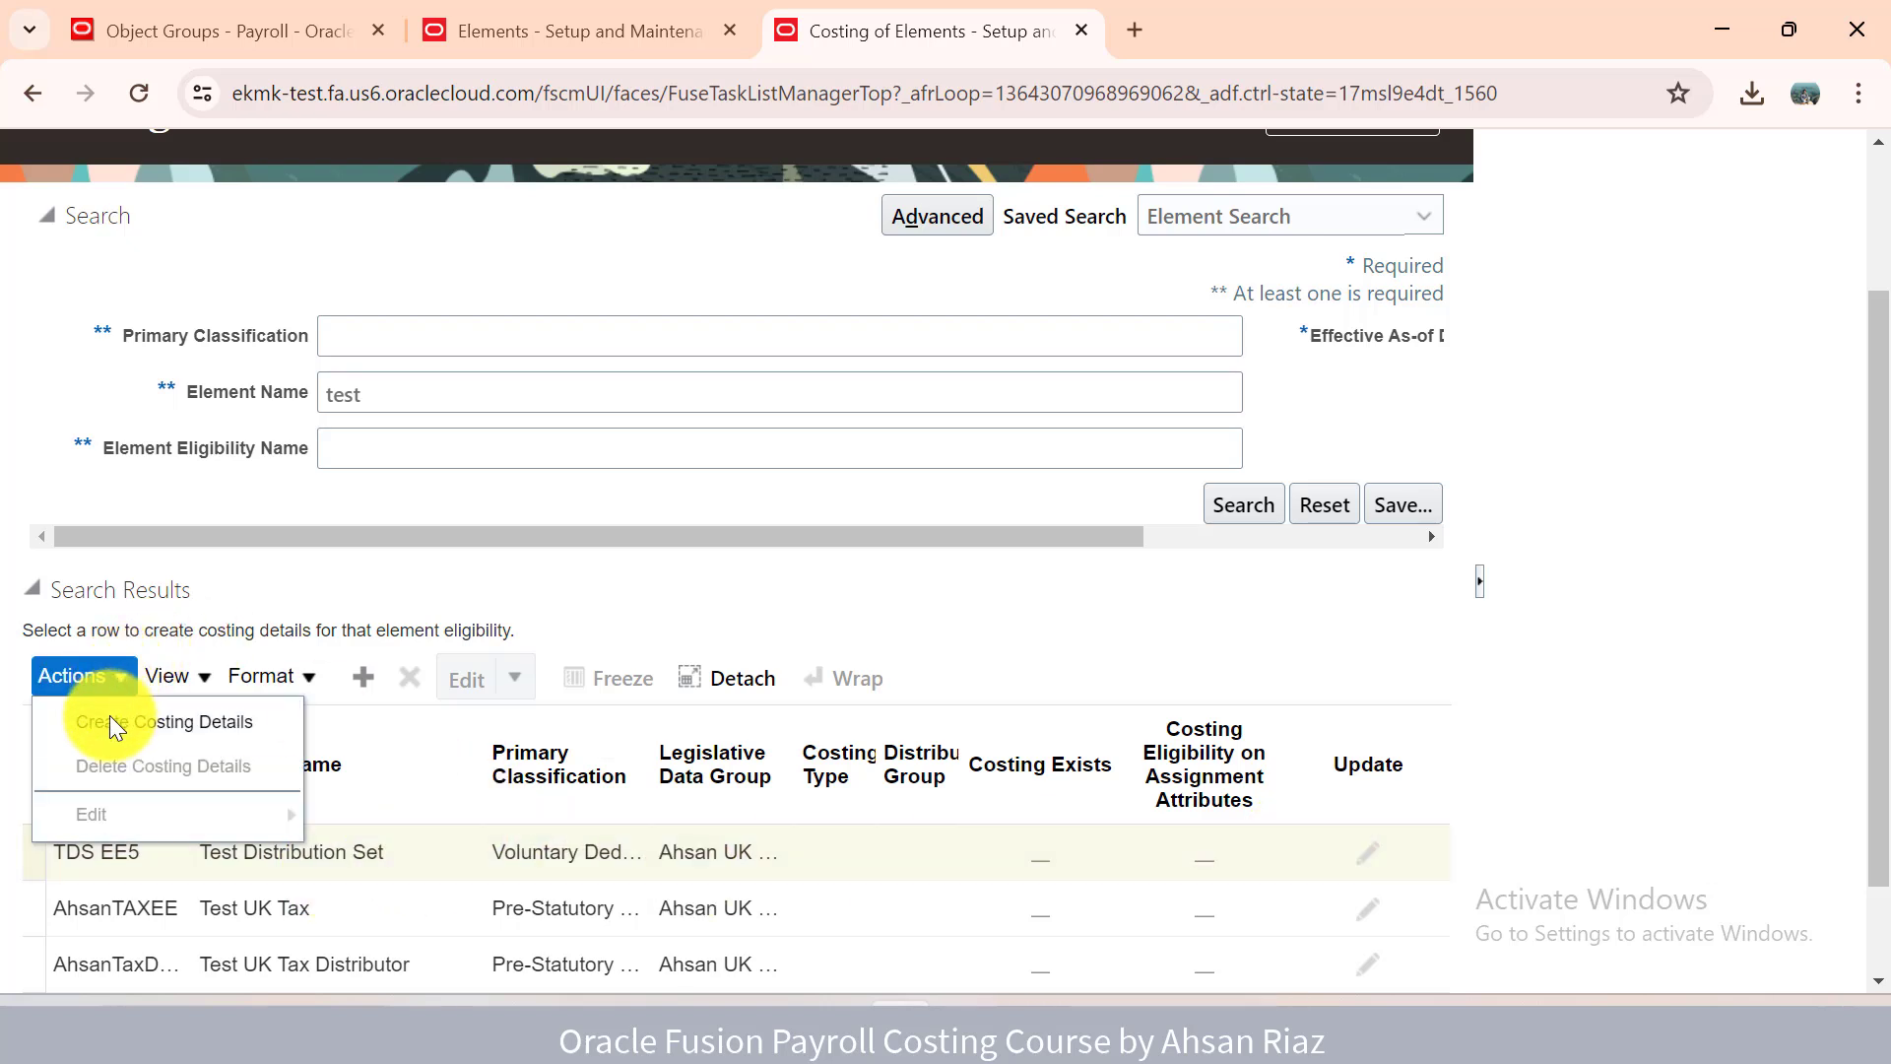
{"action": "left_click", "coordinate": [112, 723]}
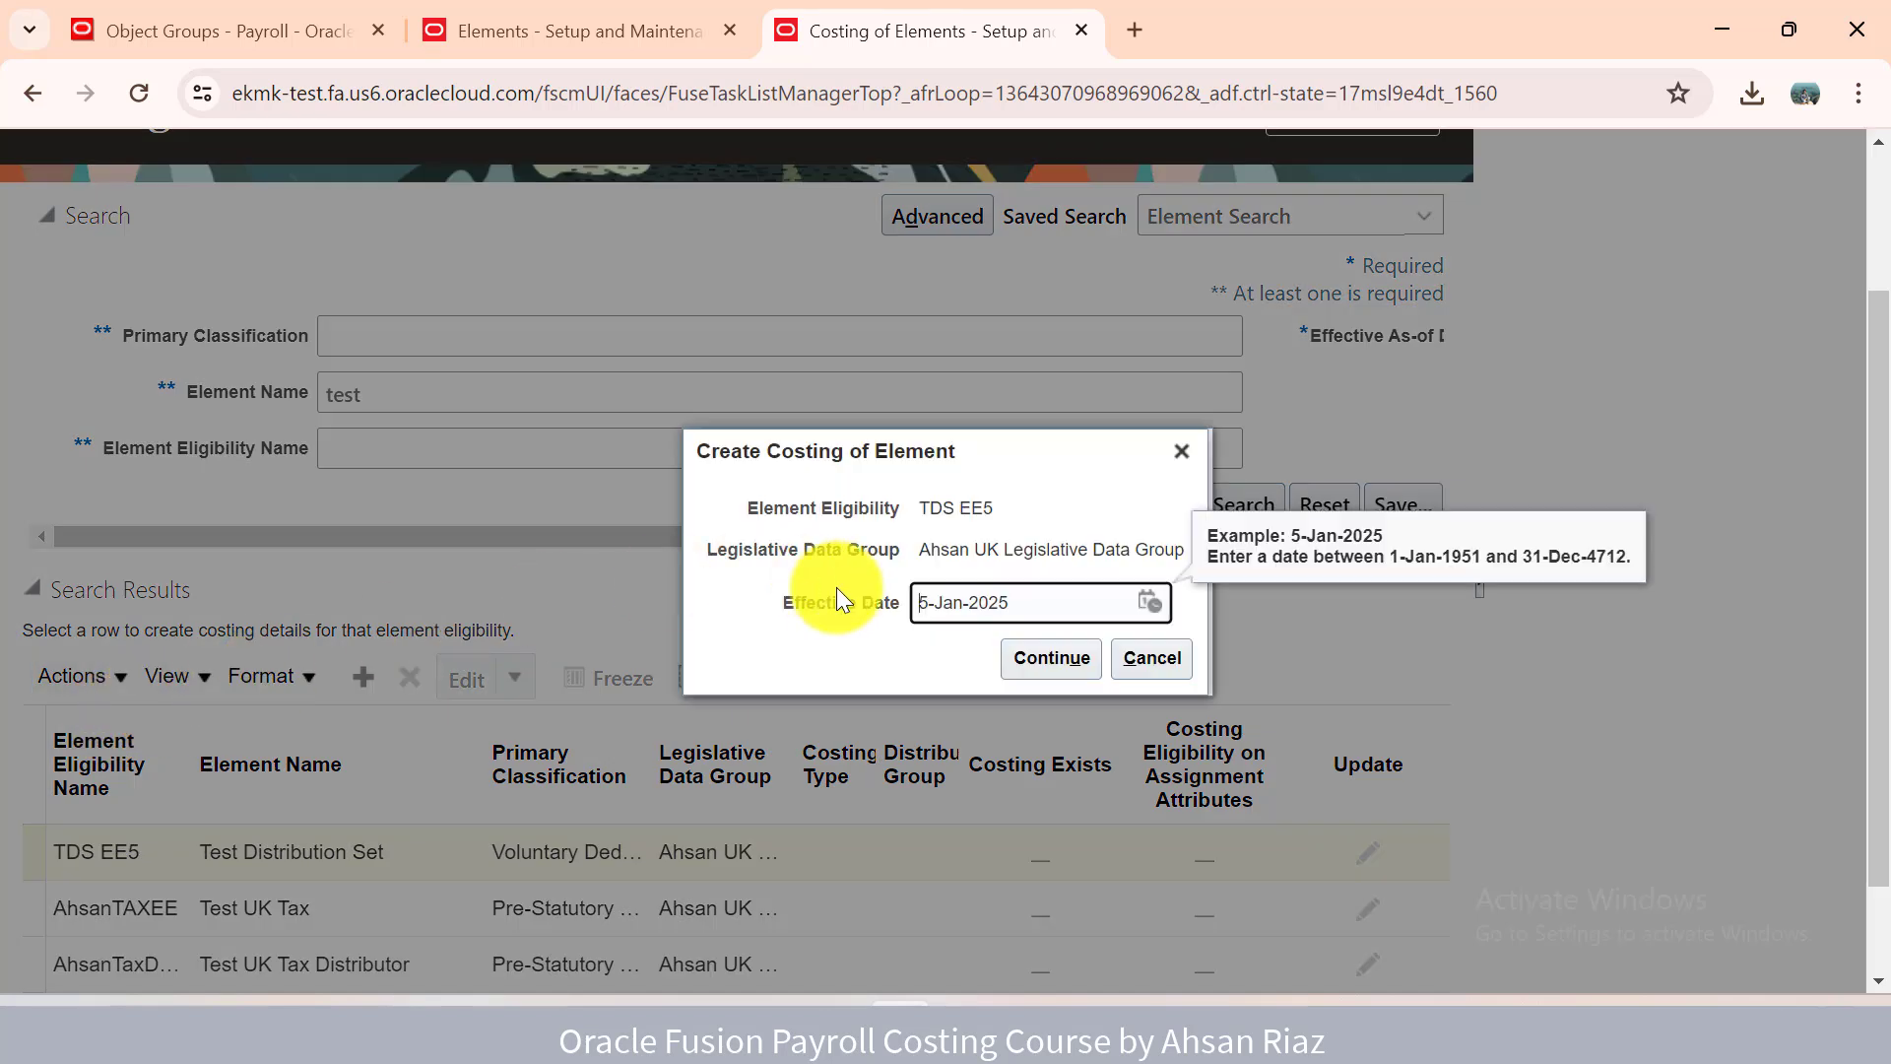
{"action": "key", "text": "shift+Right"}
{"action": "type", "text": "1"}
{"action": "key", "text": "shift+End"}
{"action": "type", "text": "-1951"}
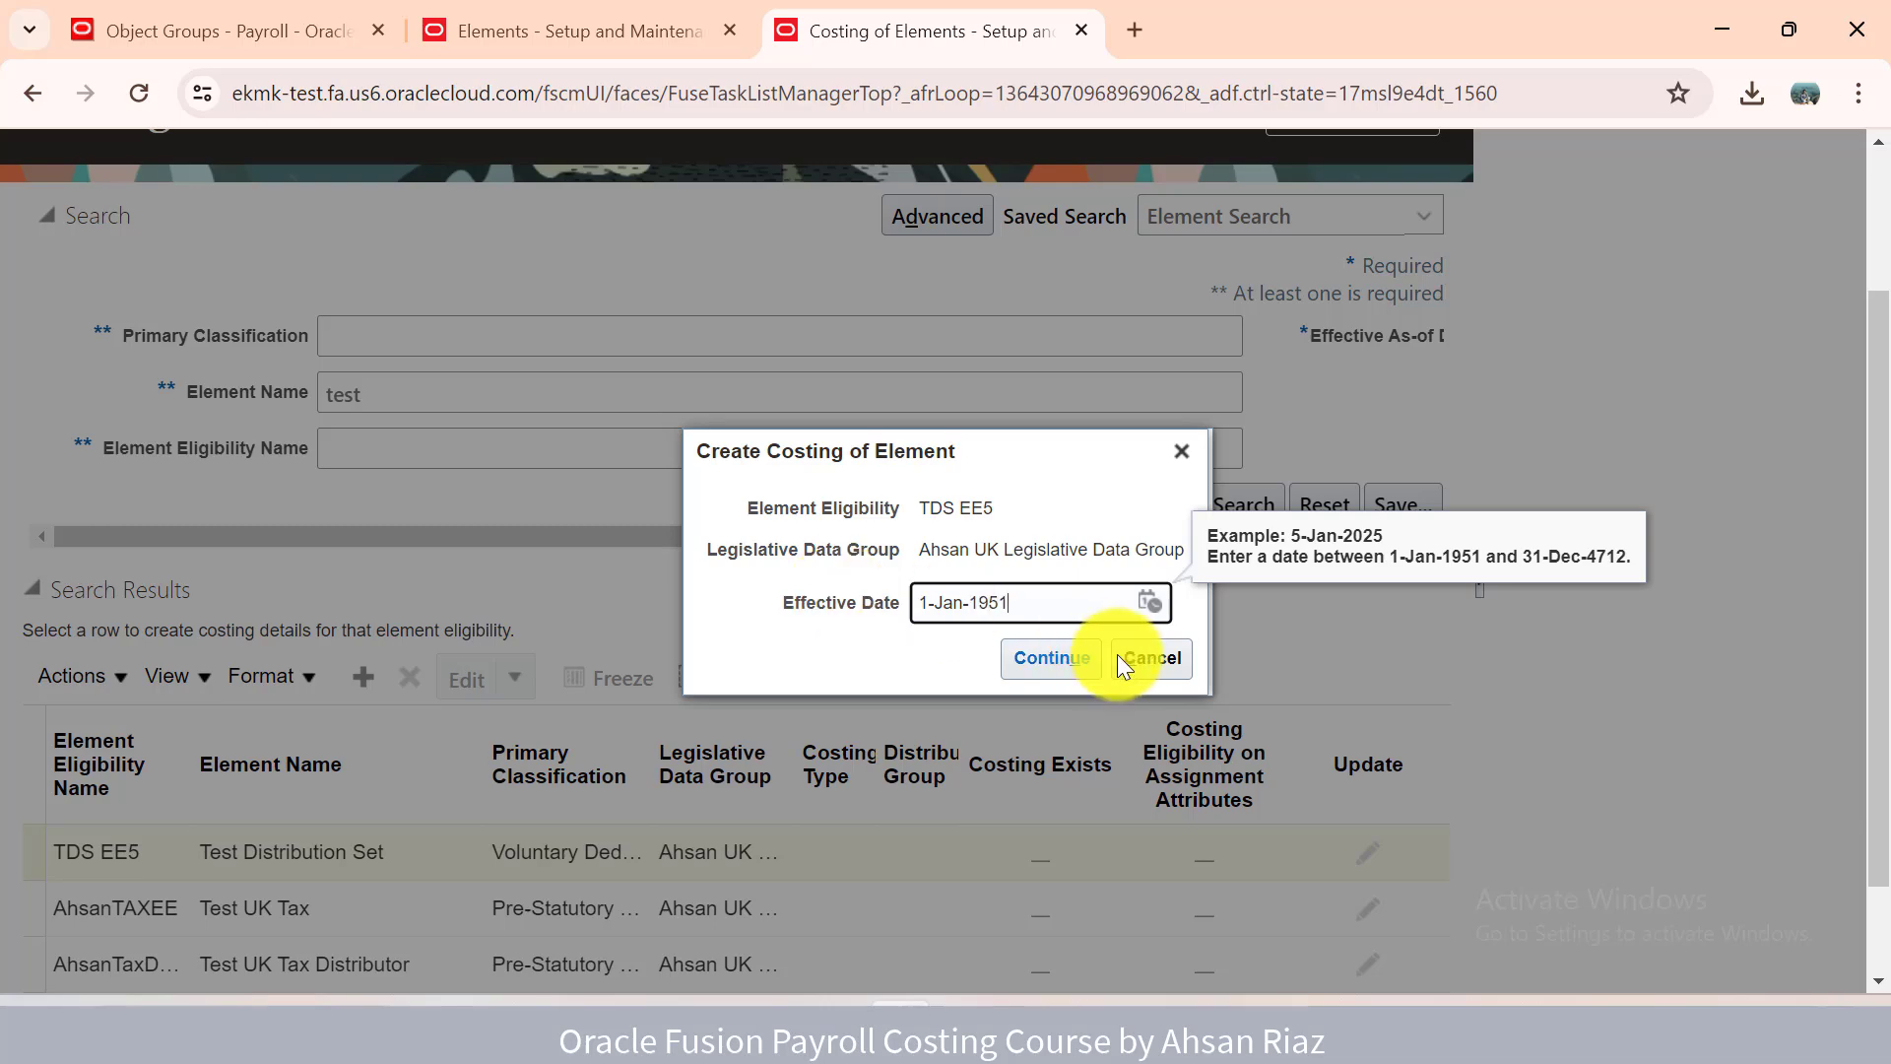
{"action": "left_click", "coordinate": [1076, 654]}
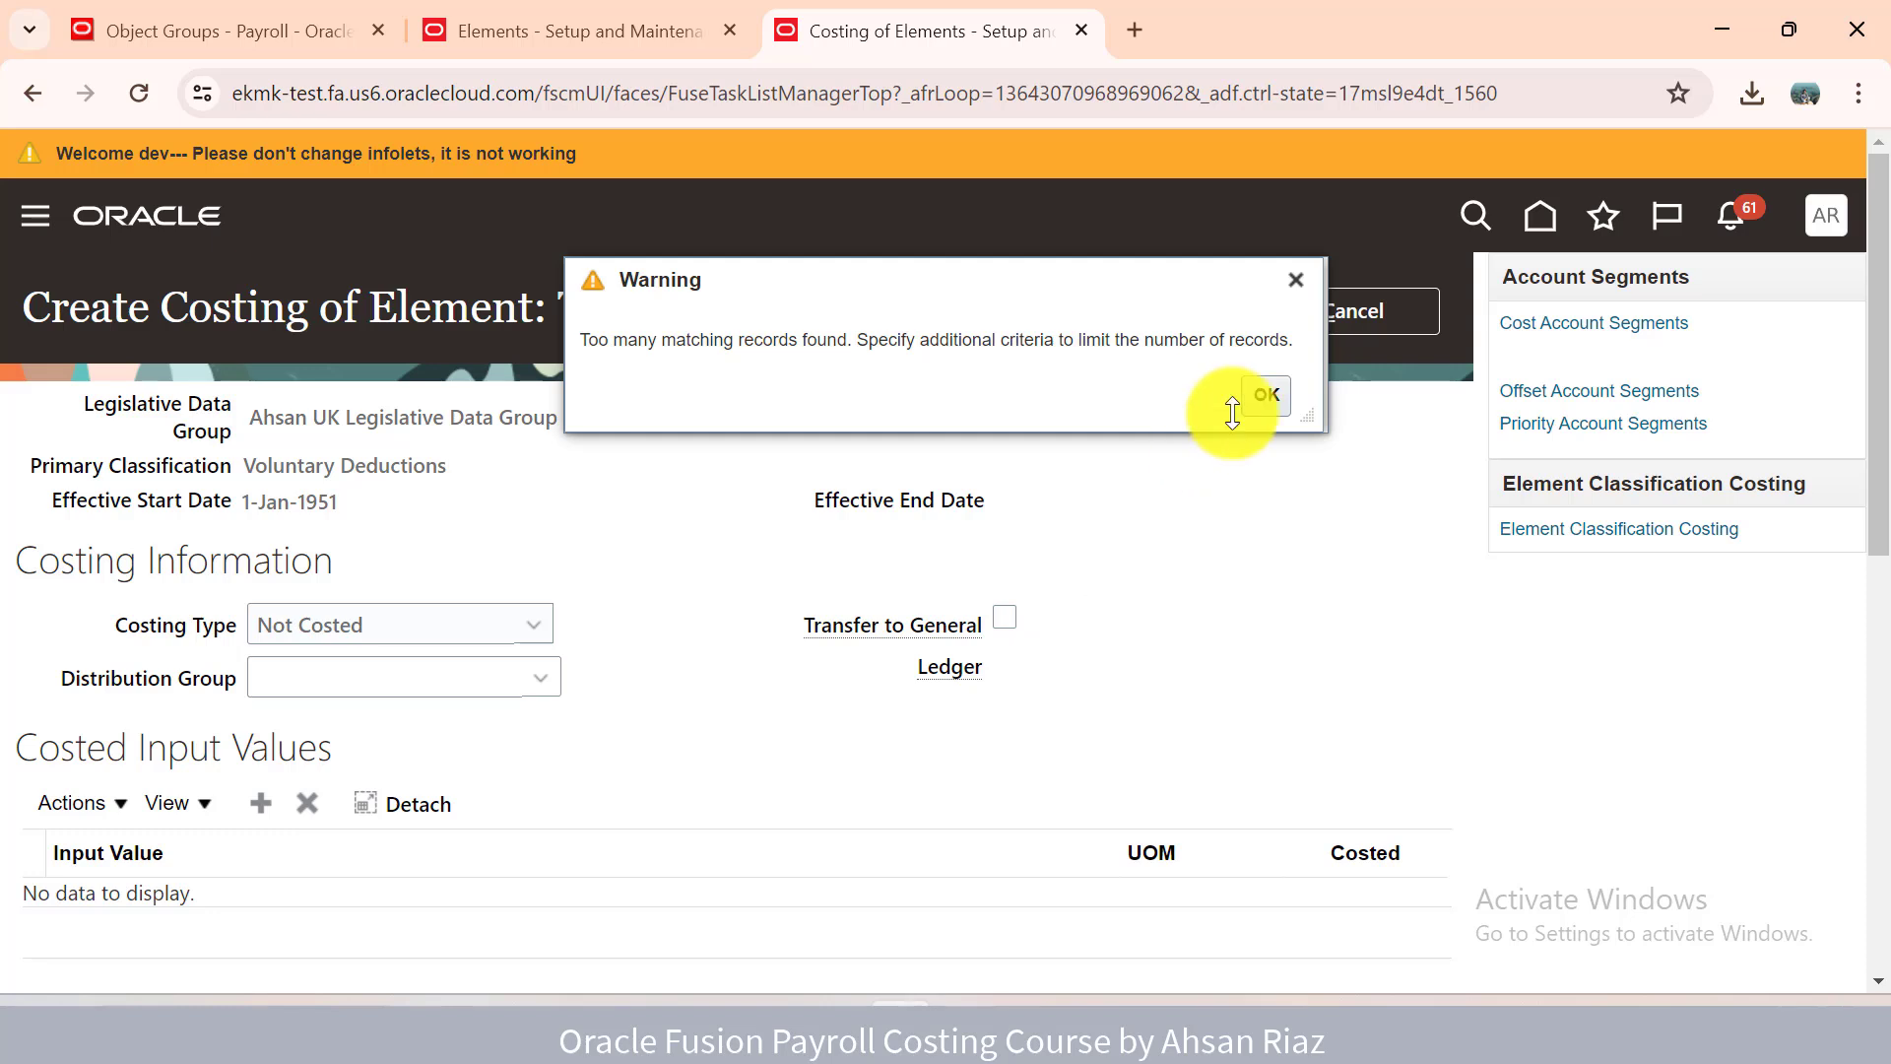
Dismiss the warning and set the costing type for TDS EE5 to Distributed.
{"action": "left_click", "coordinate": [1268, 394]}
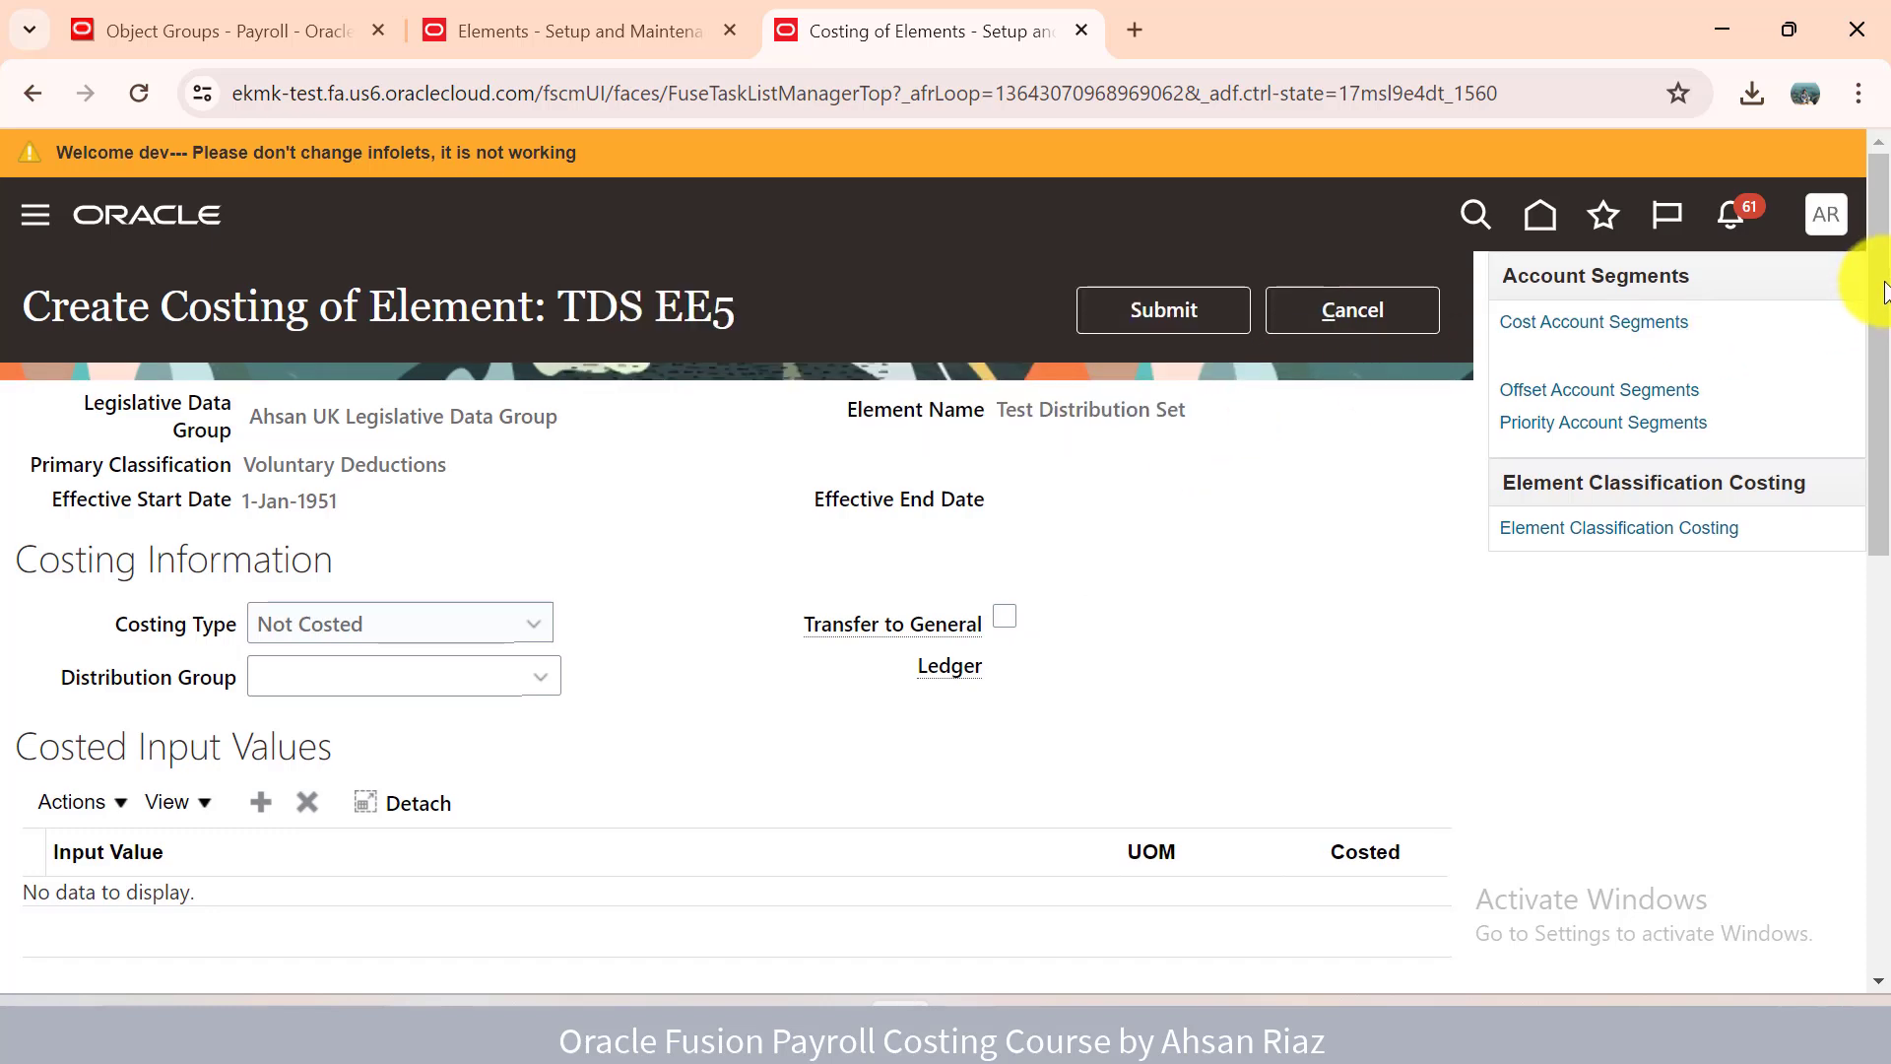
{"action": "left_click_drag", "start_coordinate": [1882, 295], "coordinate": [1881, 357]}
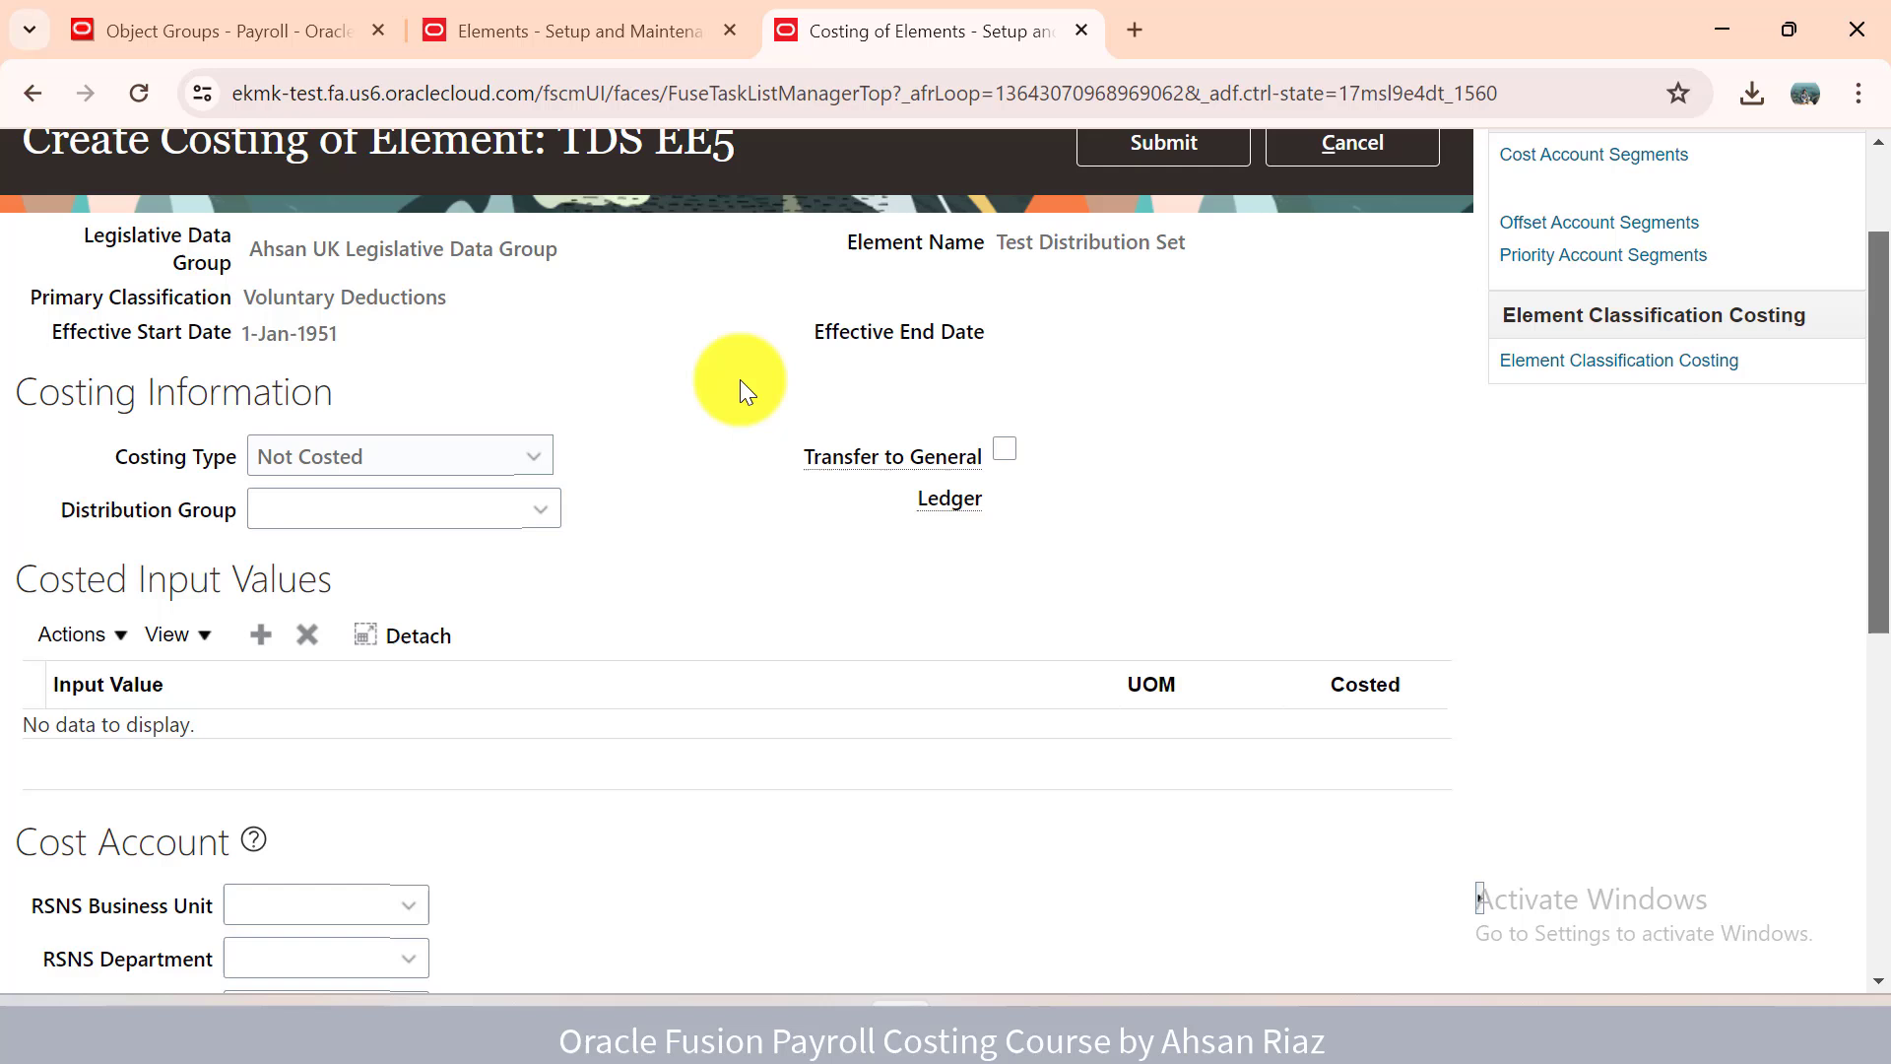
{"action": "left_click", "coordinate": [530, 438]}
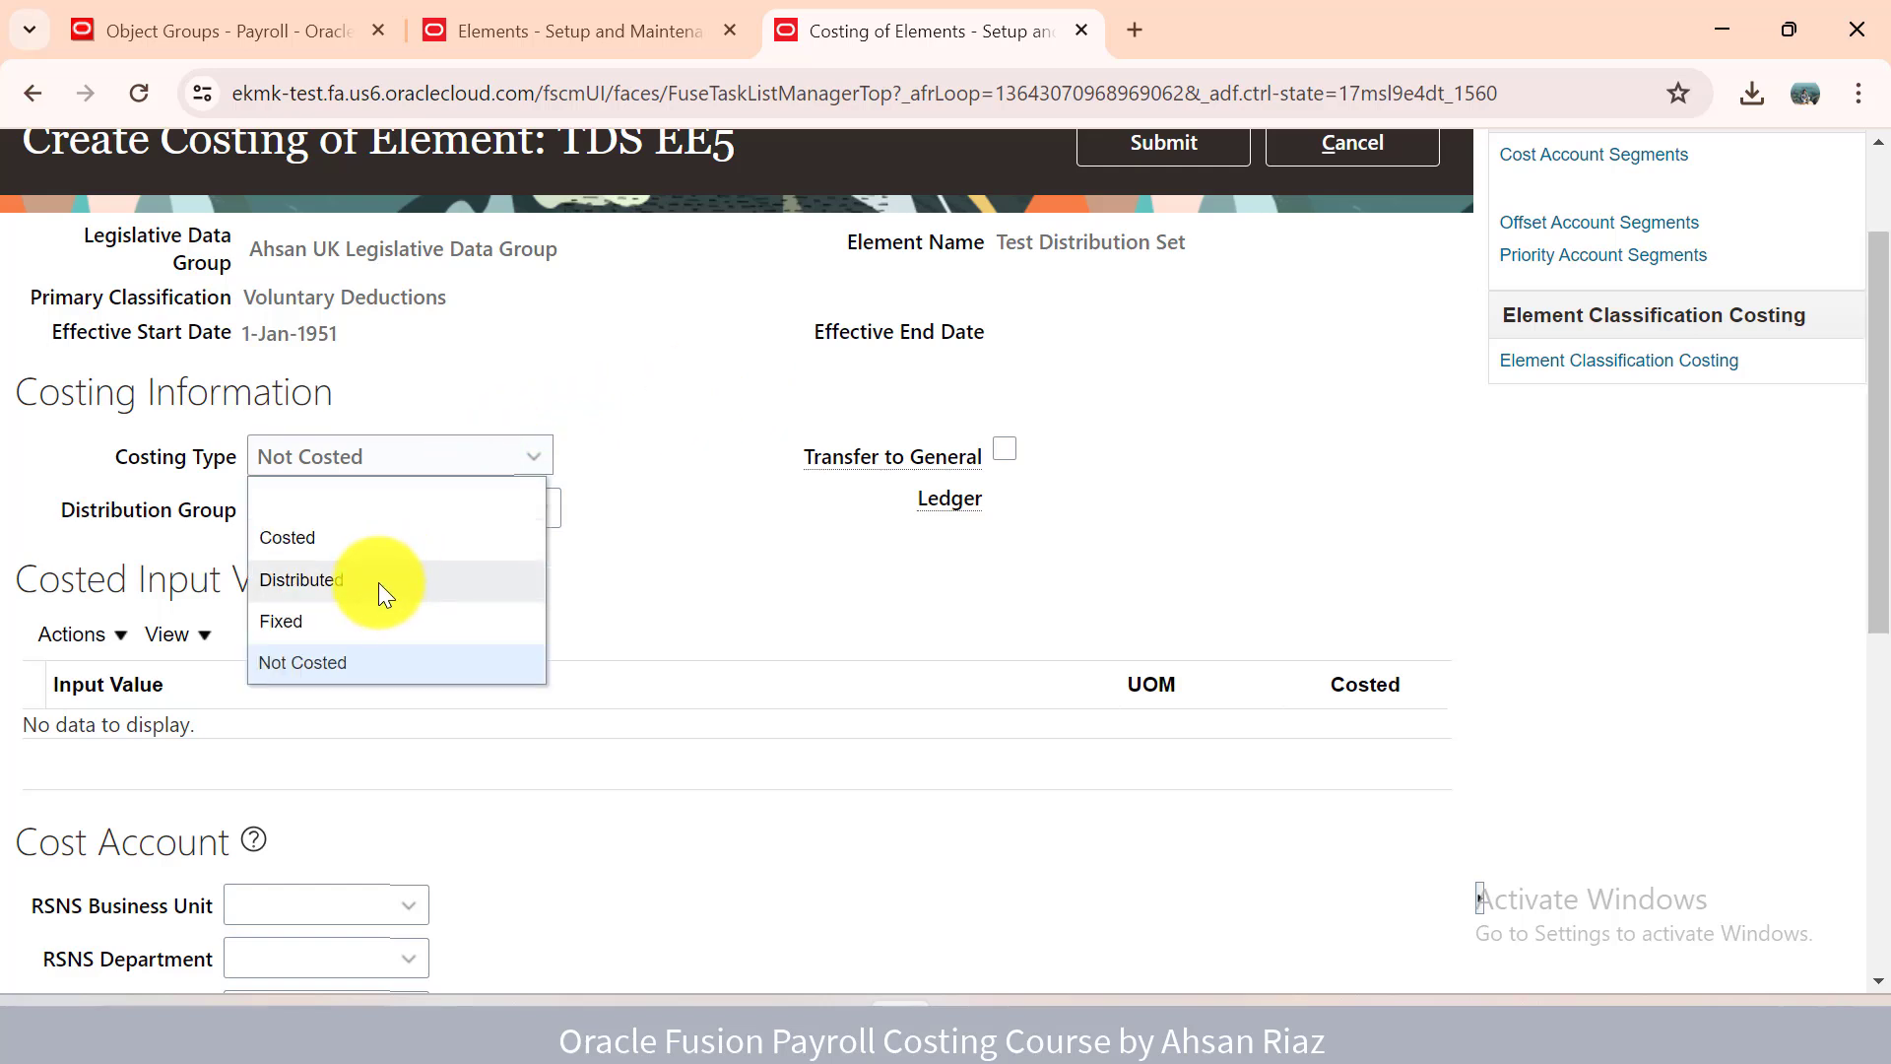
{"action": "left_click", "coordinate": [379, 582]}
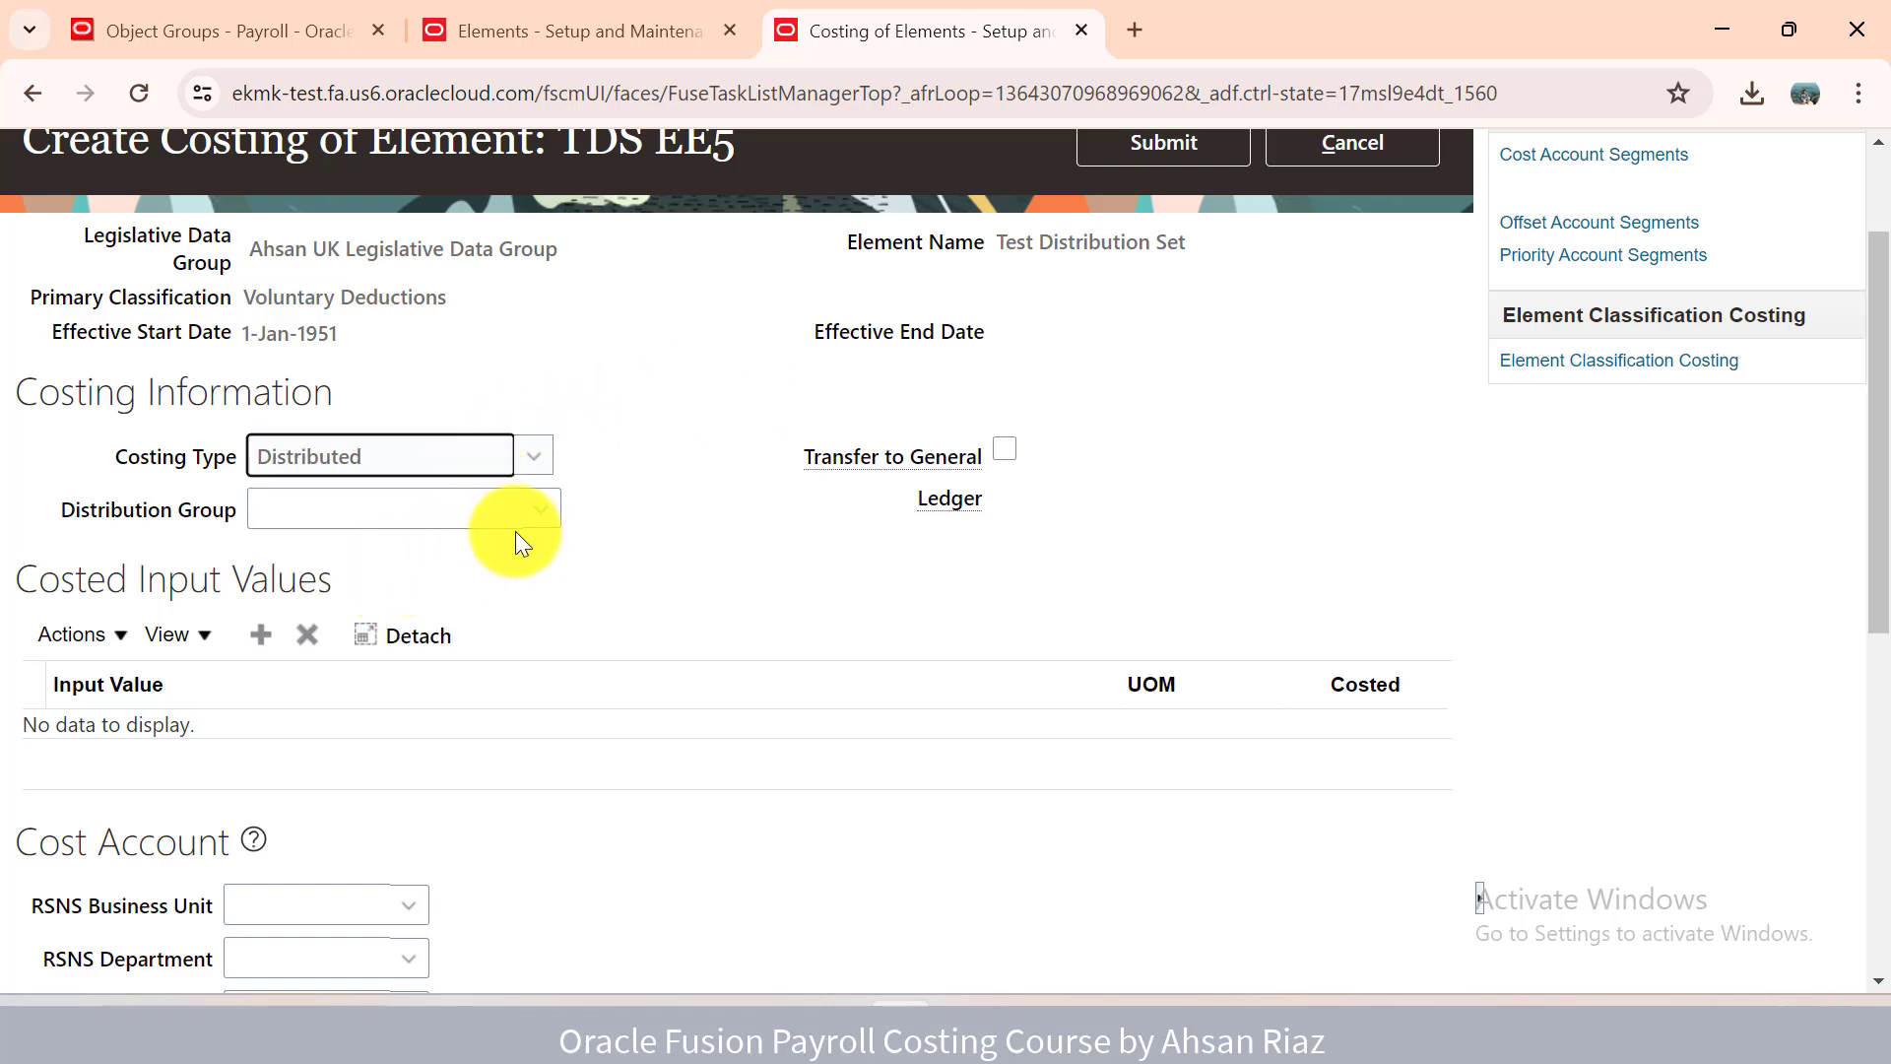
Check the object group's name, select TEST_ELEMENT_GROUP_FOR_DISTR as the distribution group and enable transfer to General Ledger.
{"action": "left_click", "coordinate": [289, 33]}
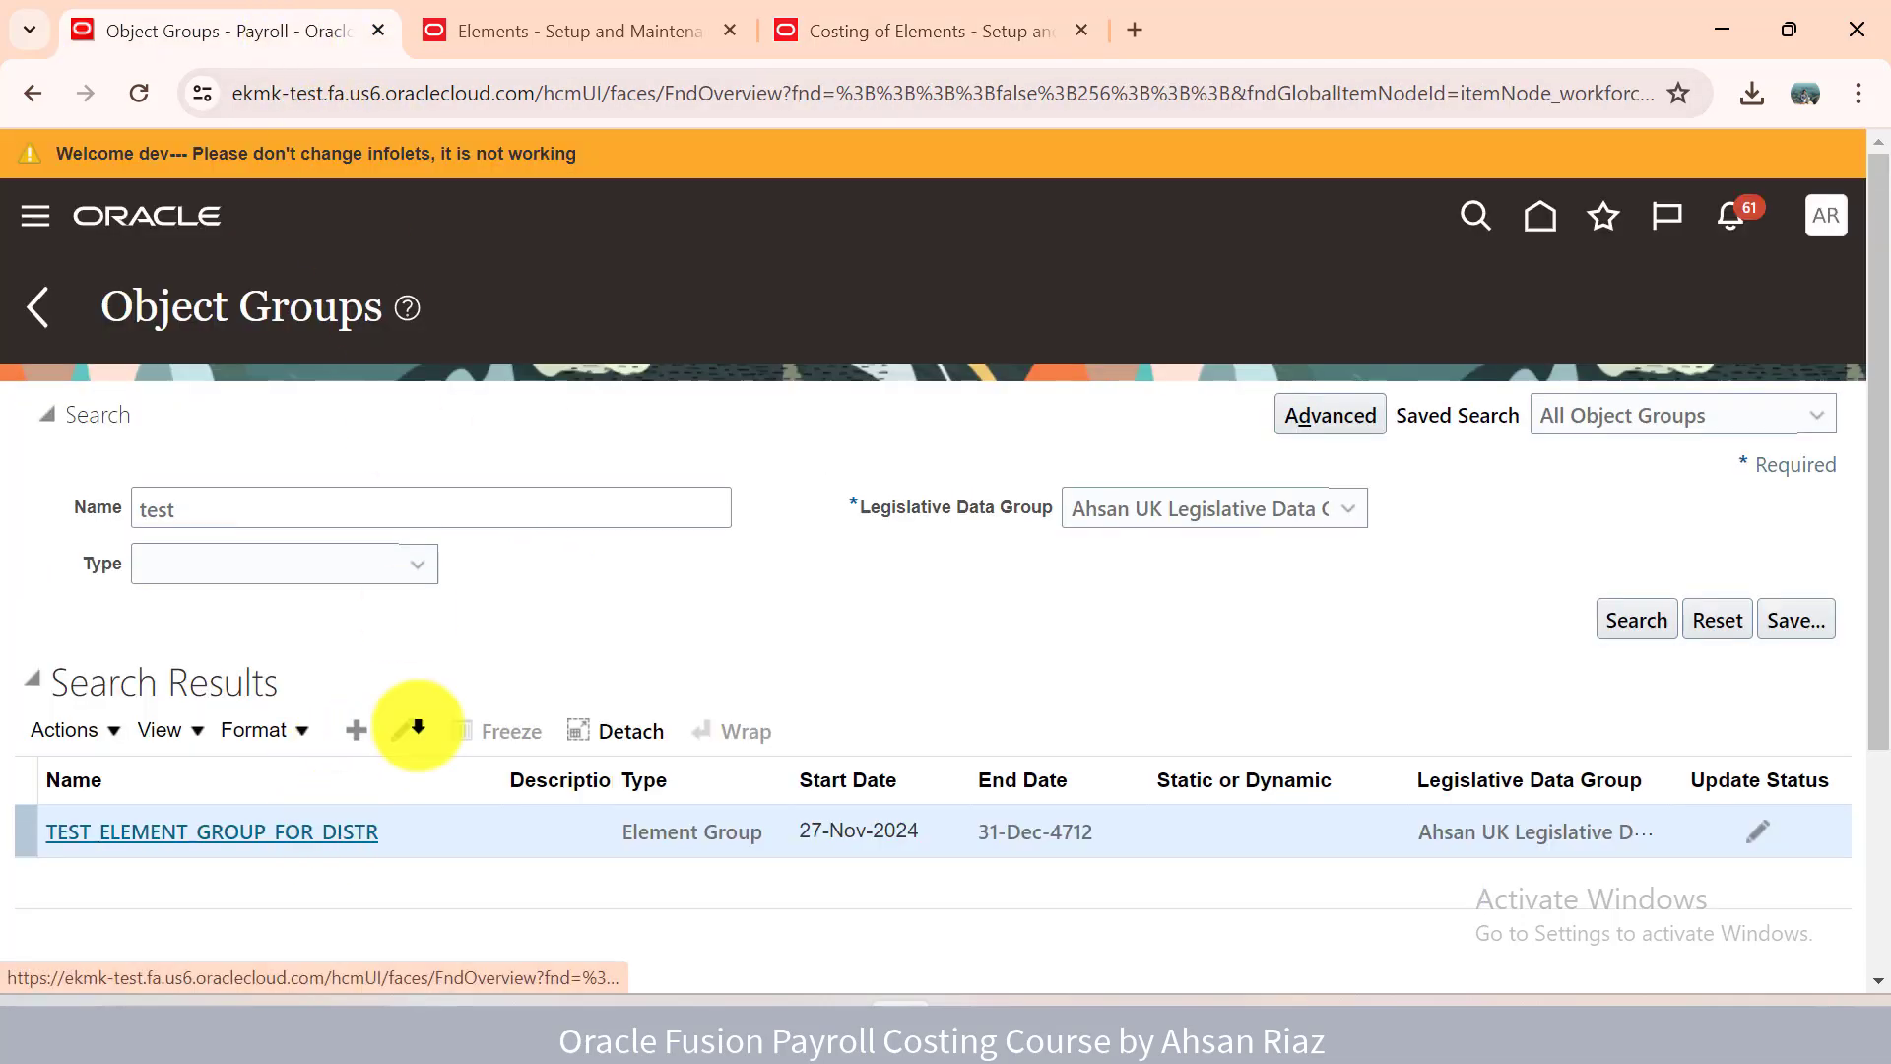
{"action": "left_click", "coordinate": [1024, 30]}
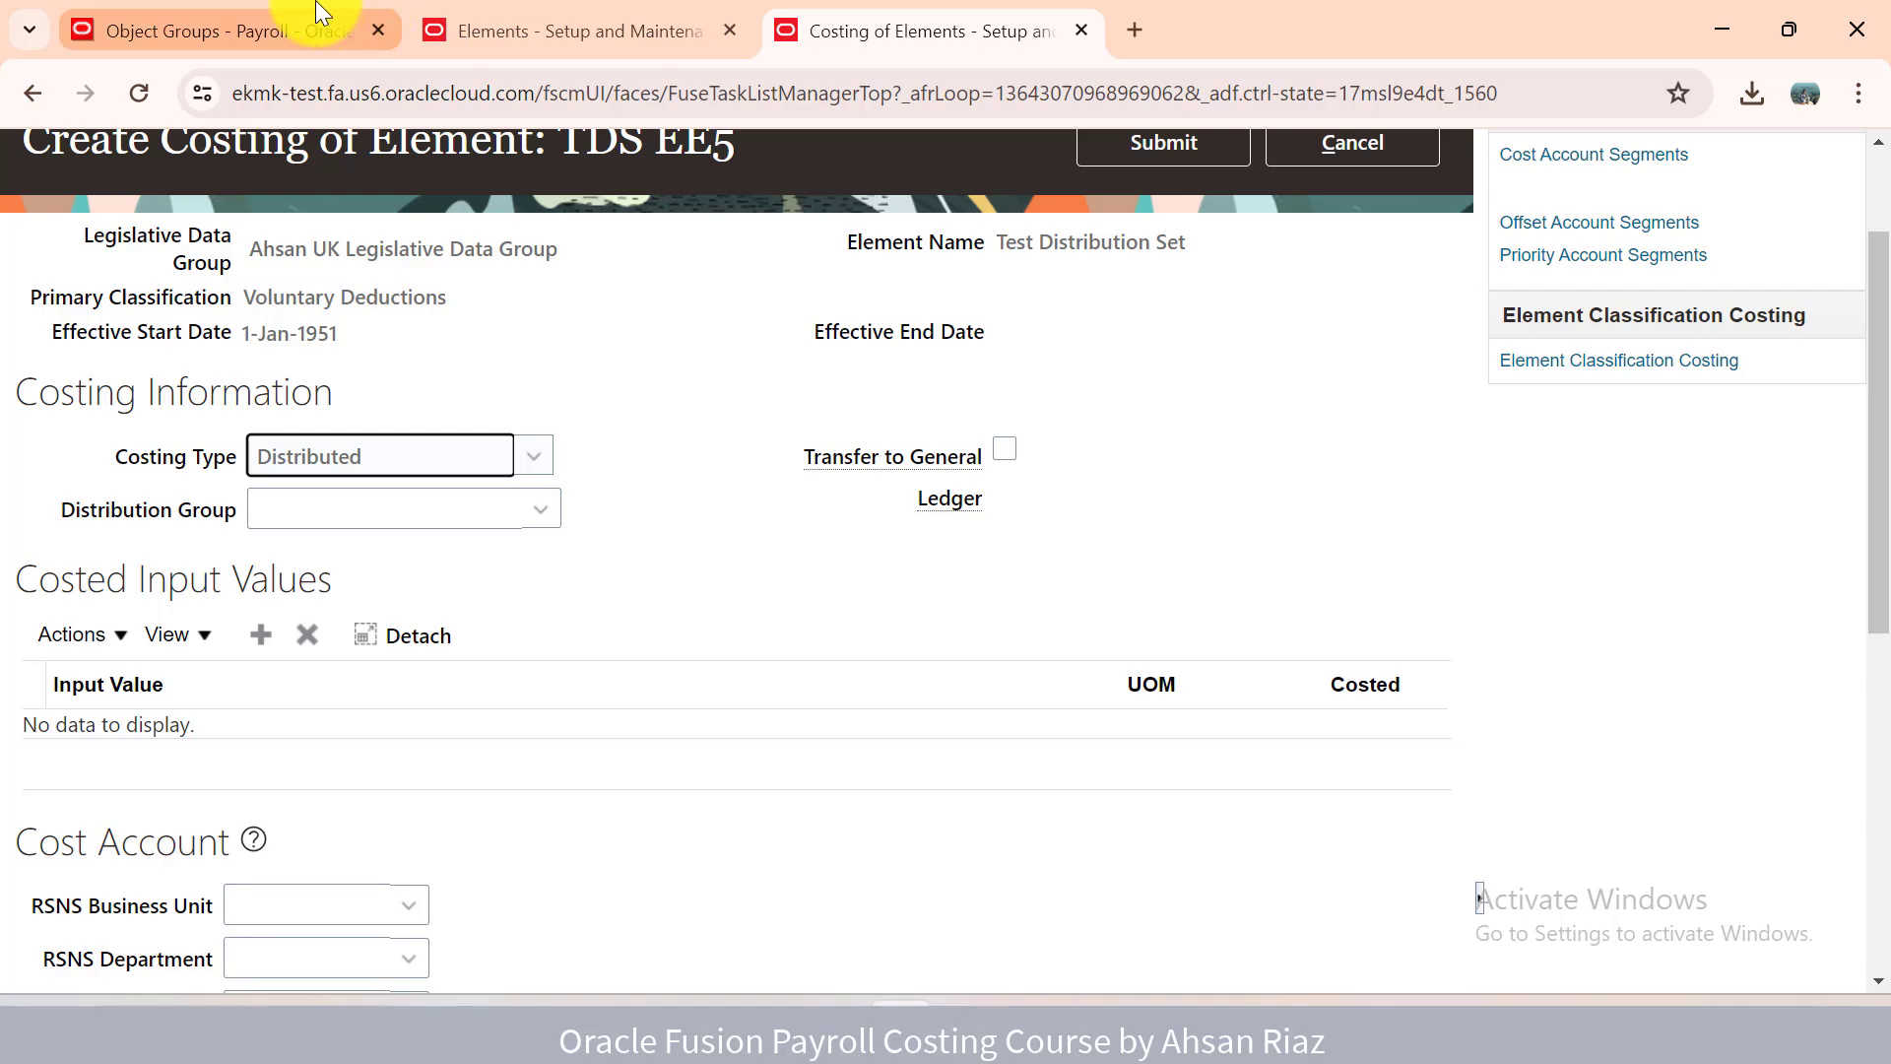
{"action": "left_click", "coordinate": [305, 28]}
{"action": "left_click", "coordinate": [1009, 25]}
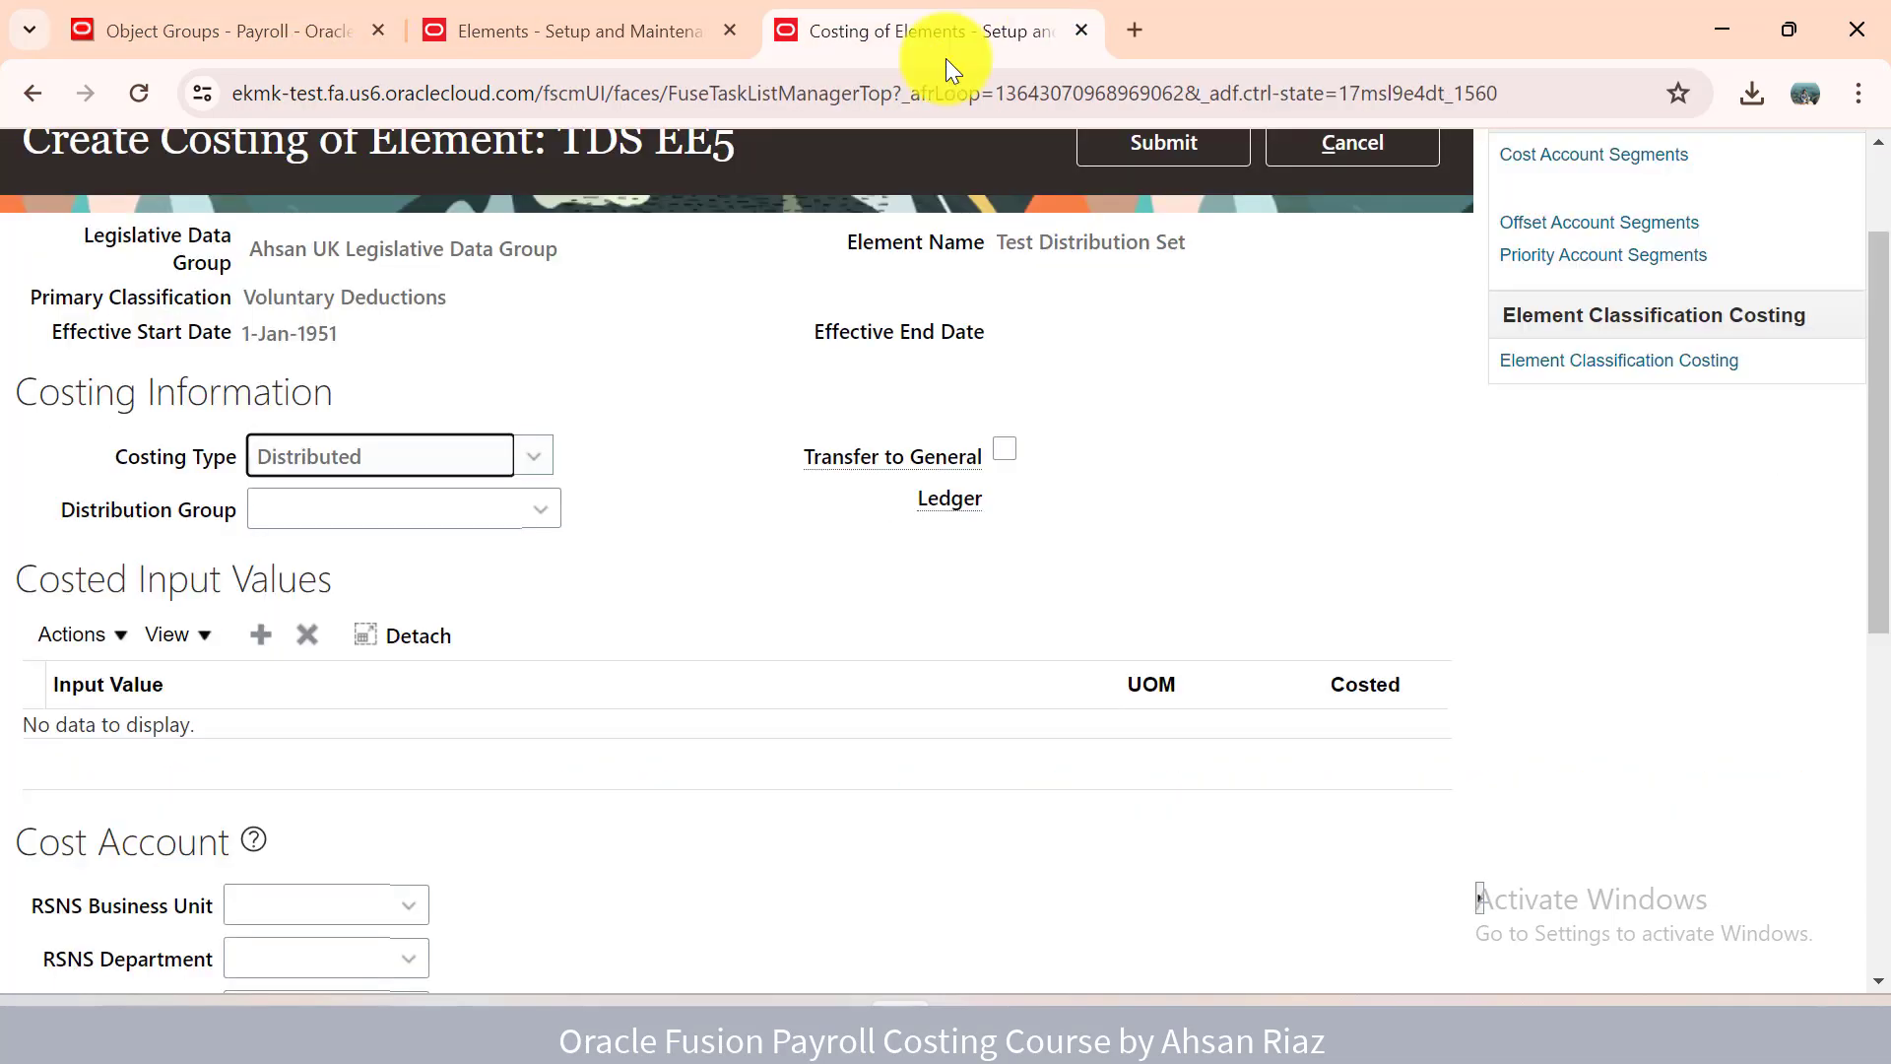
{"action": "left_click", "coordinate": [542, 506]}
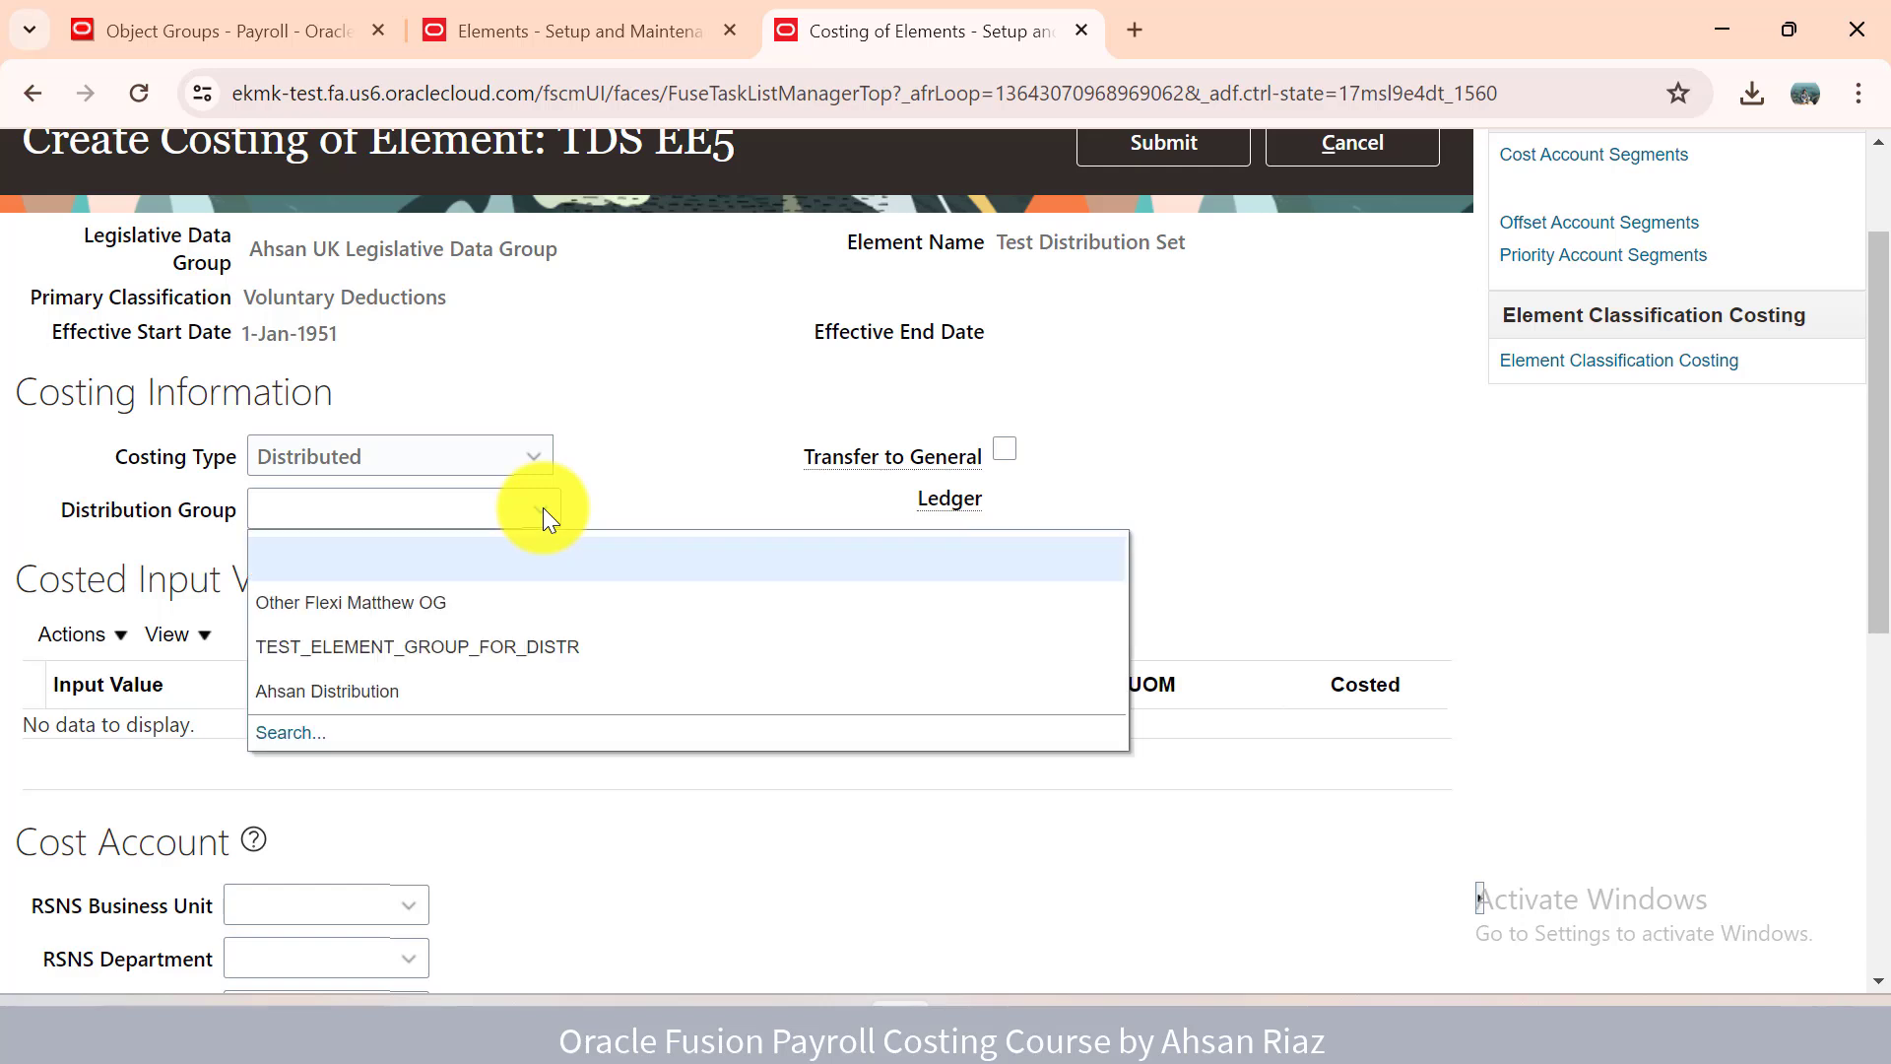
{"action": "left_click", "coordinate": [473, 642]}
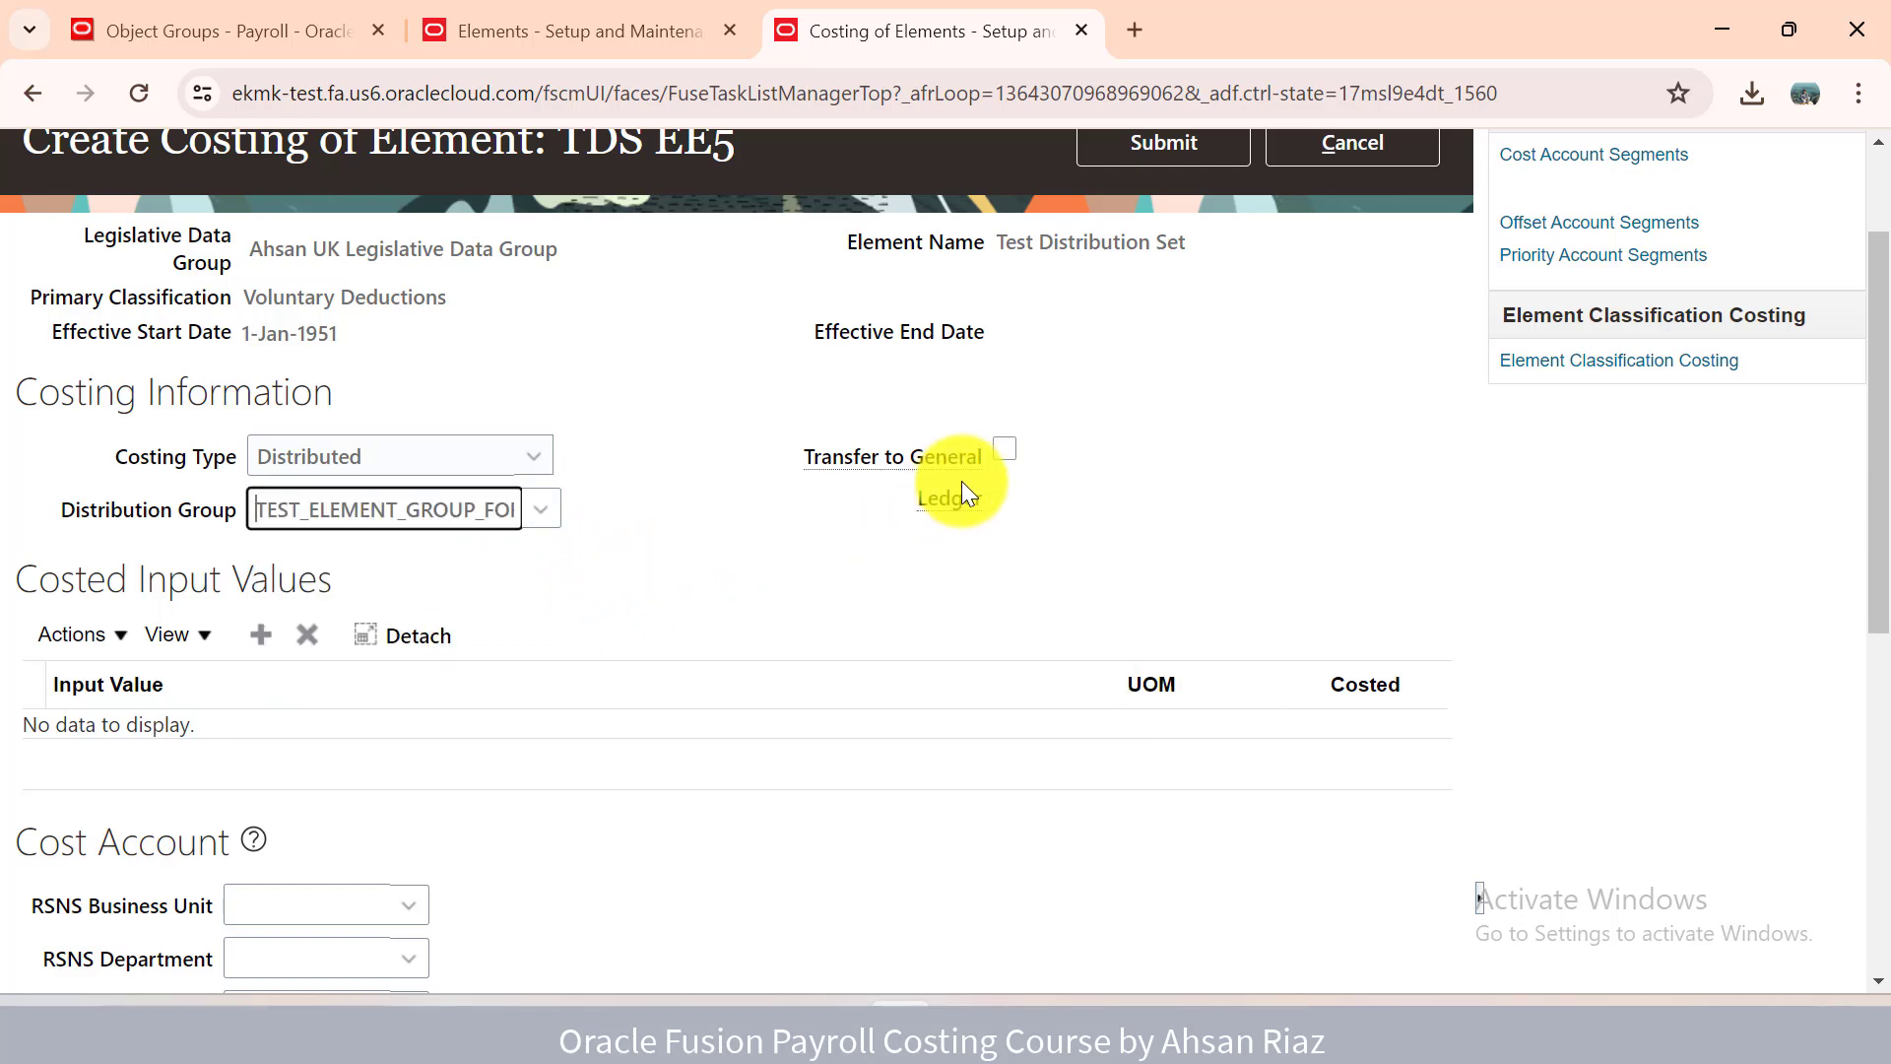
{"action": "left_click", "coordinate": [1003, 451]}
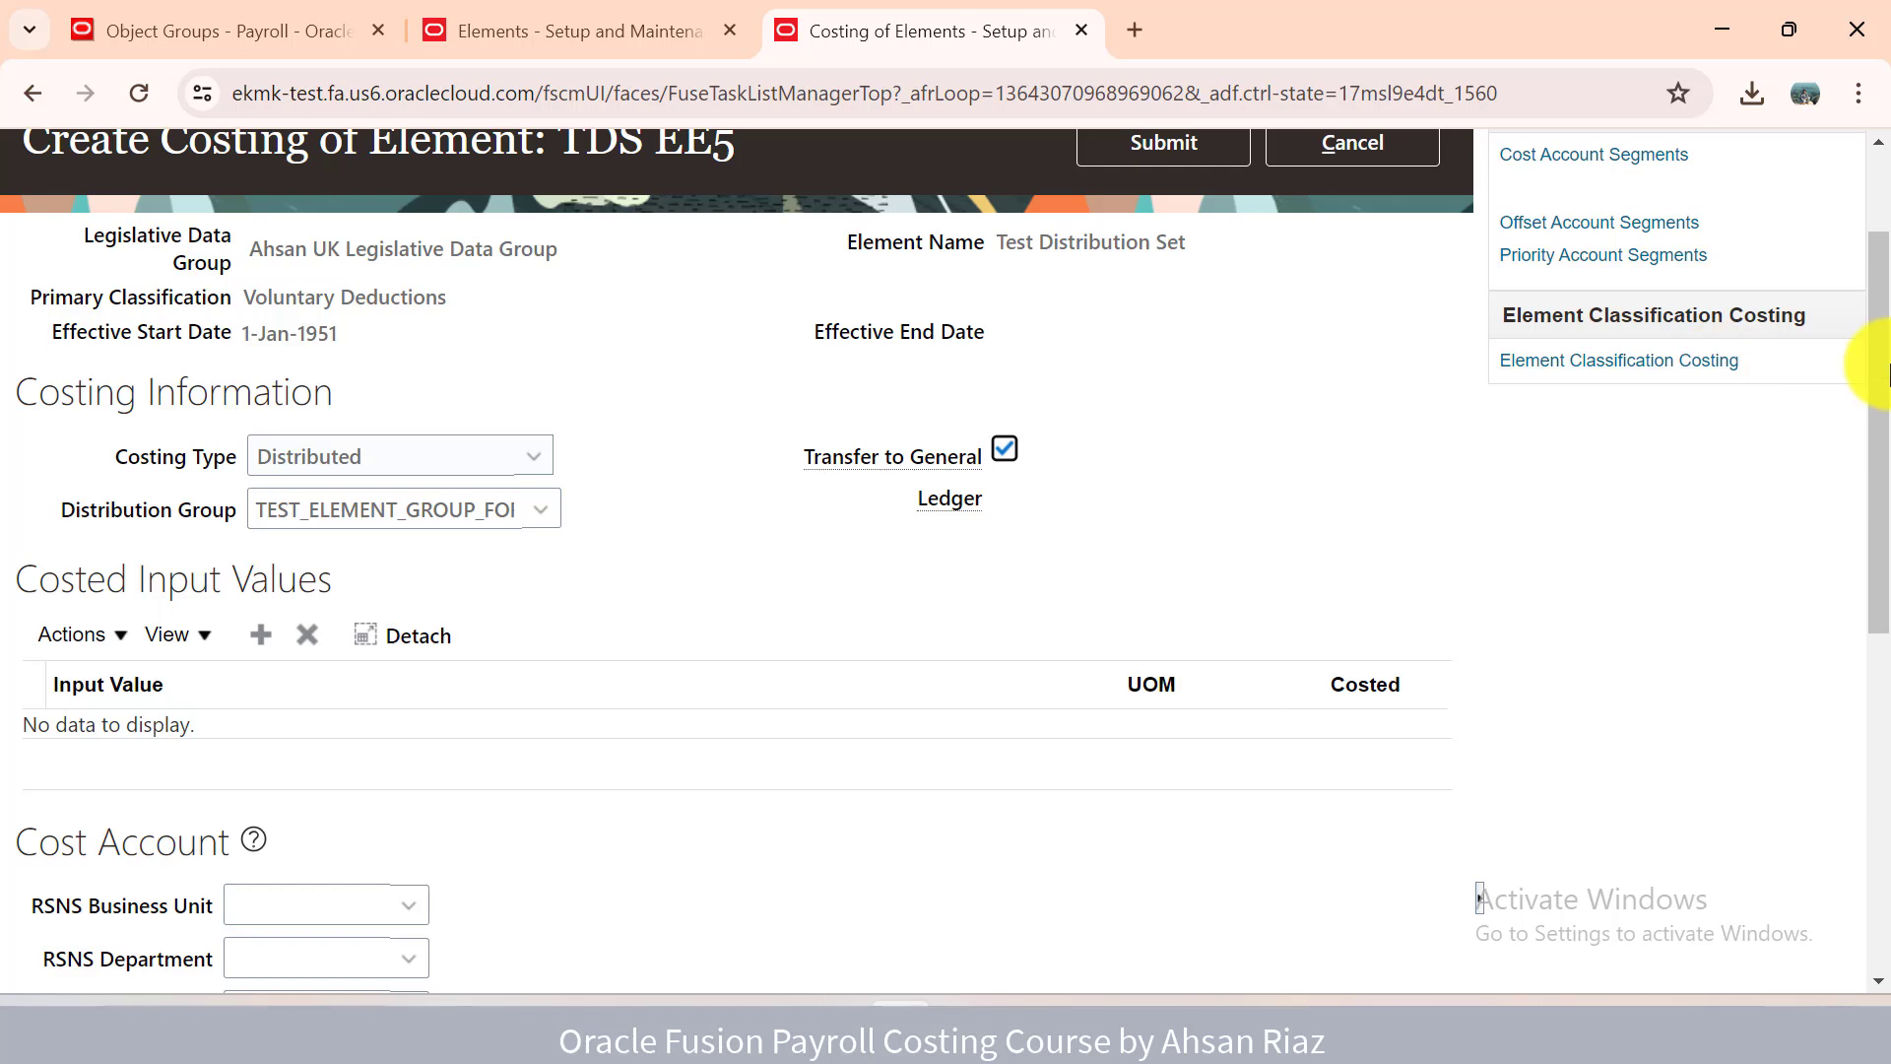
Add a costed input value row and set it to Primary Amount, checking the element's primary output value.
{"action": "scroll", "coordinate": [1887, 399], "scroll_direction": "down", "scroll_amount": 1}
{"action": "left_click_drag", "start_coordinate": [1888, 391], "coordinate": [1875, 475]}
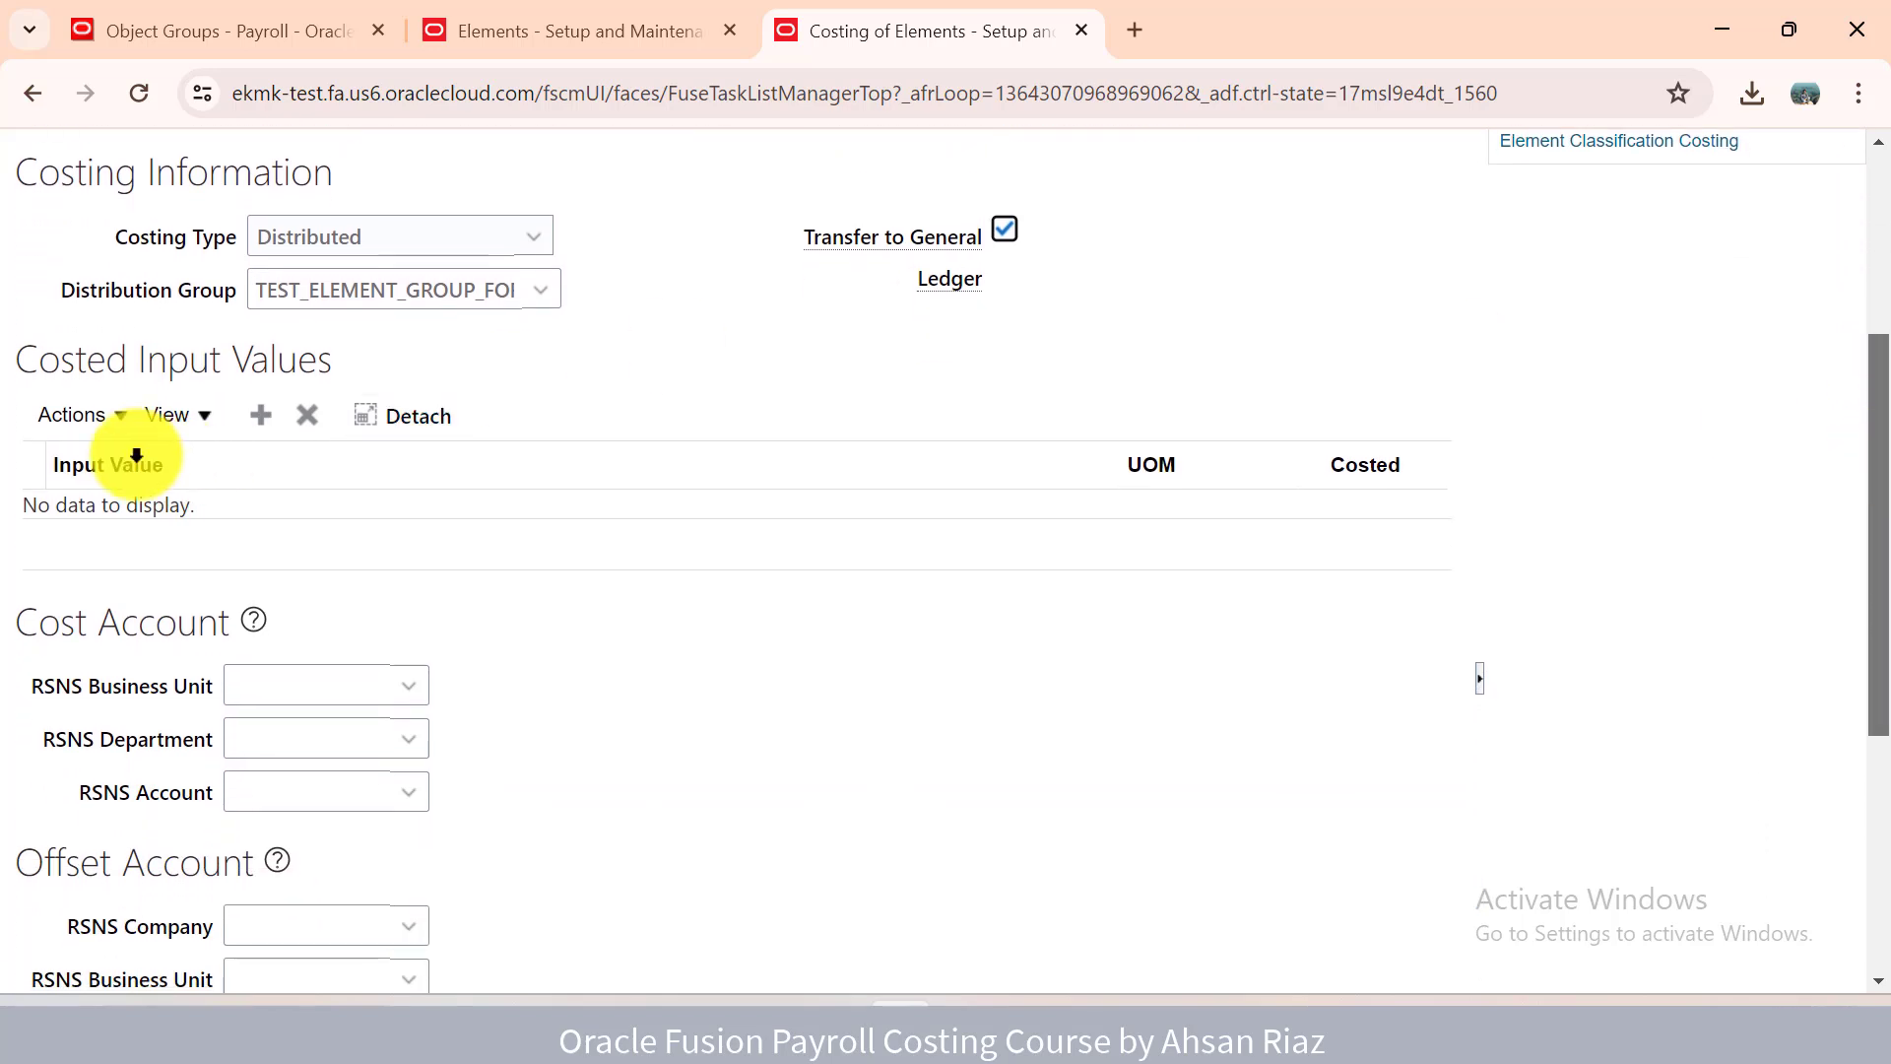
{"action": "left_click", "coordinate": [104, 415]}
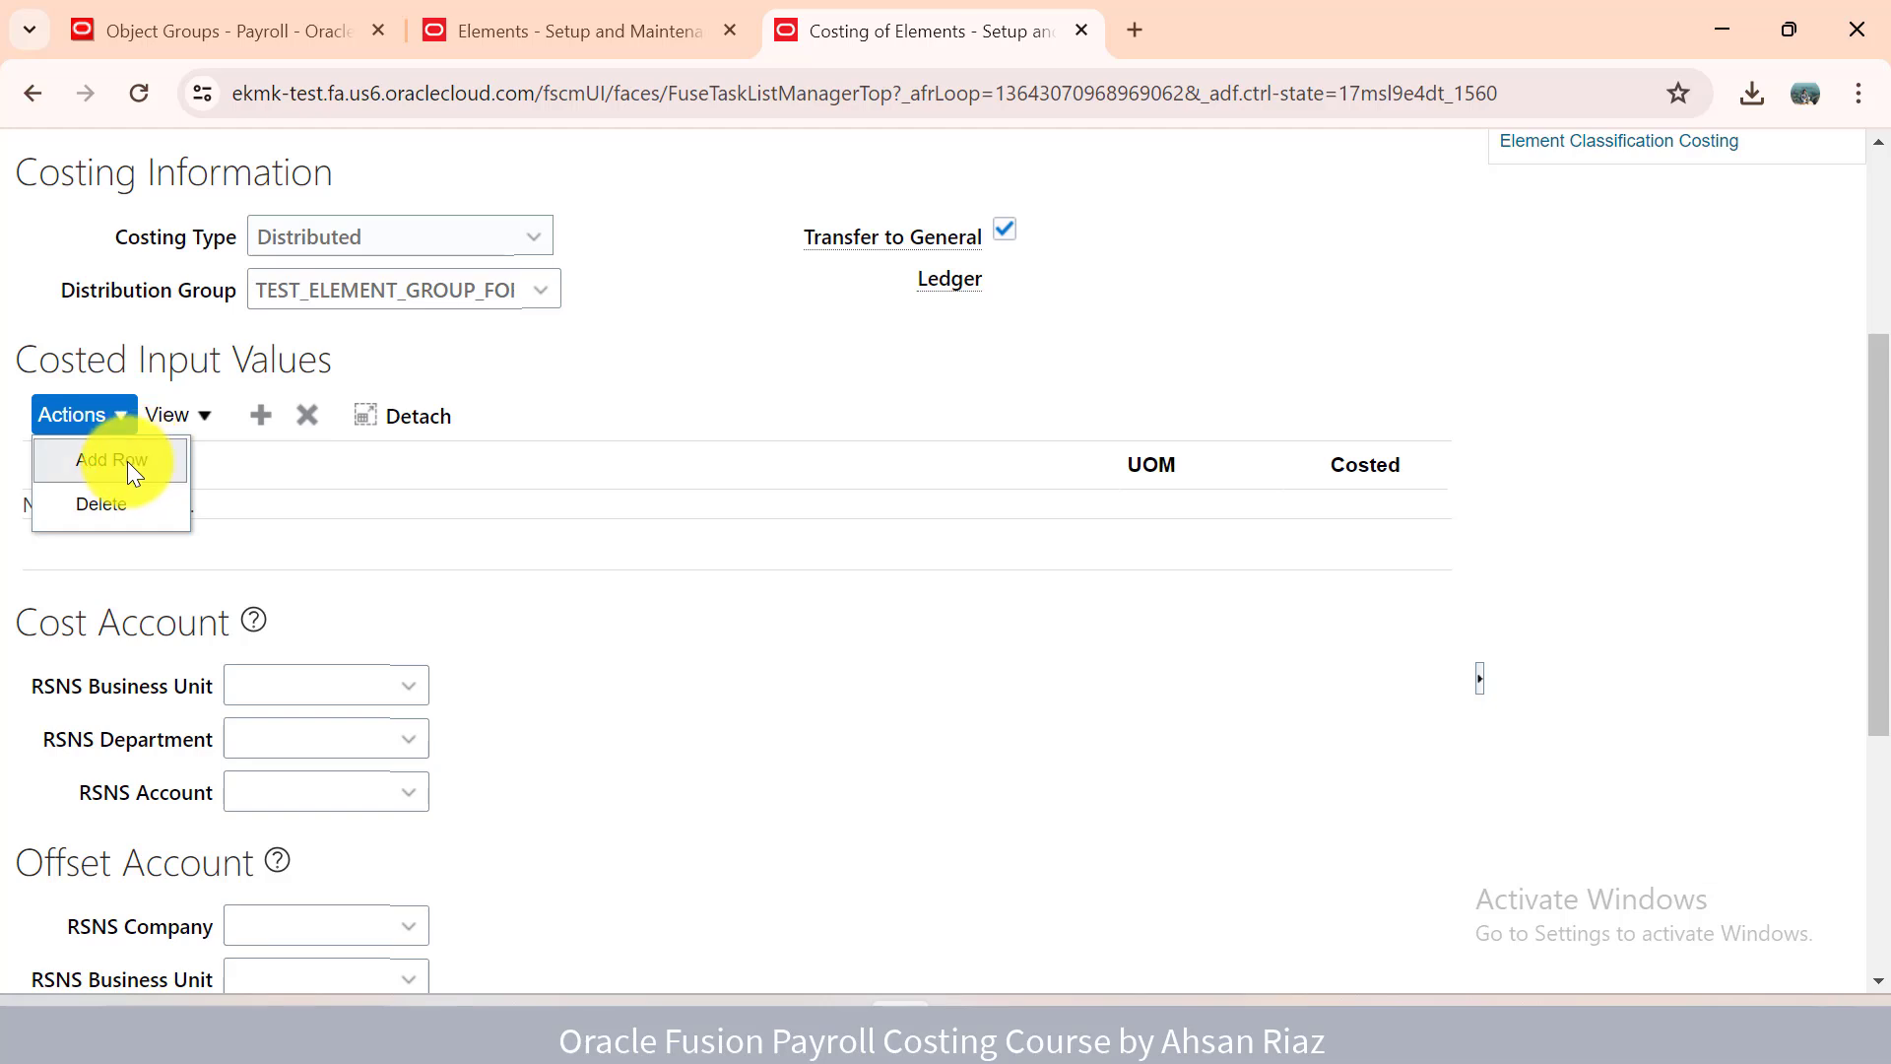
{"action": "left_click", "coordinate": [128, 461]}
{"action": "left_click", "coordinate": [614, 540]}
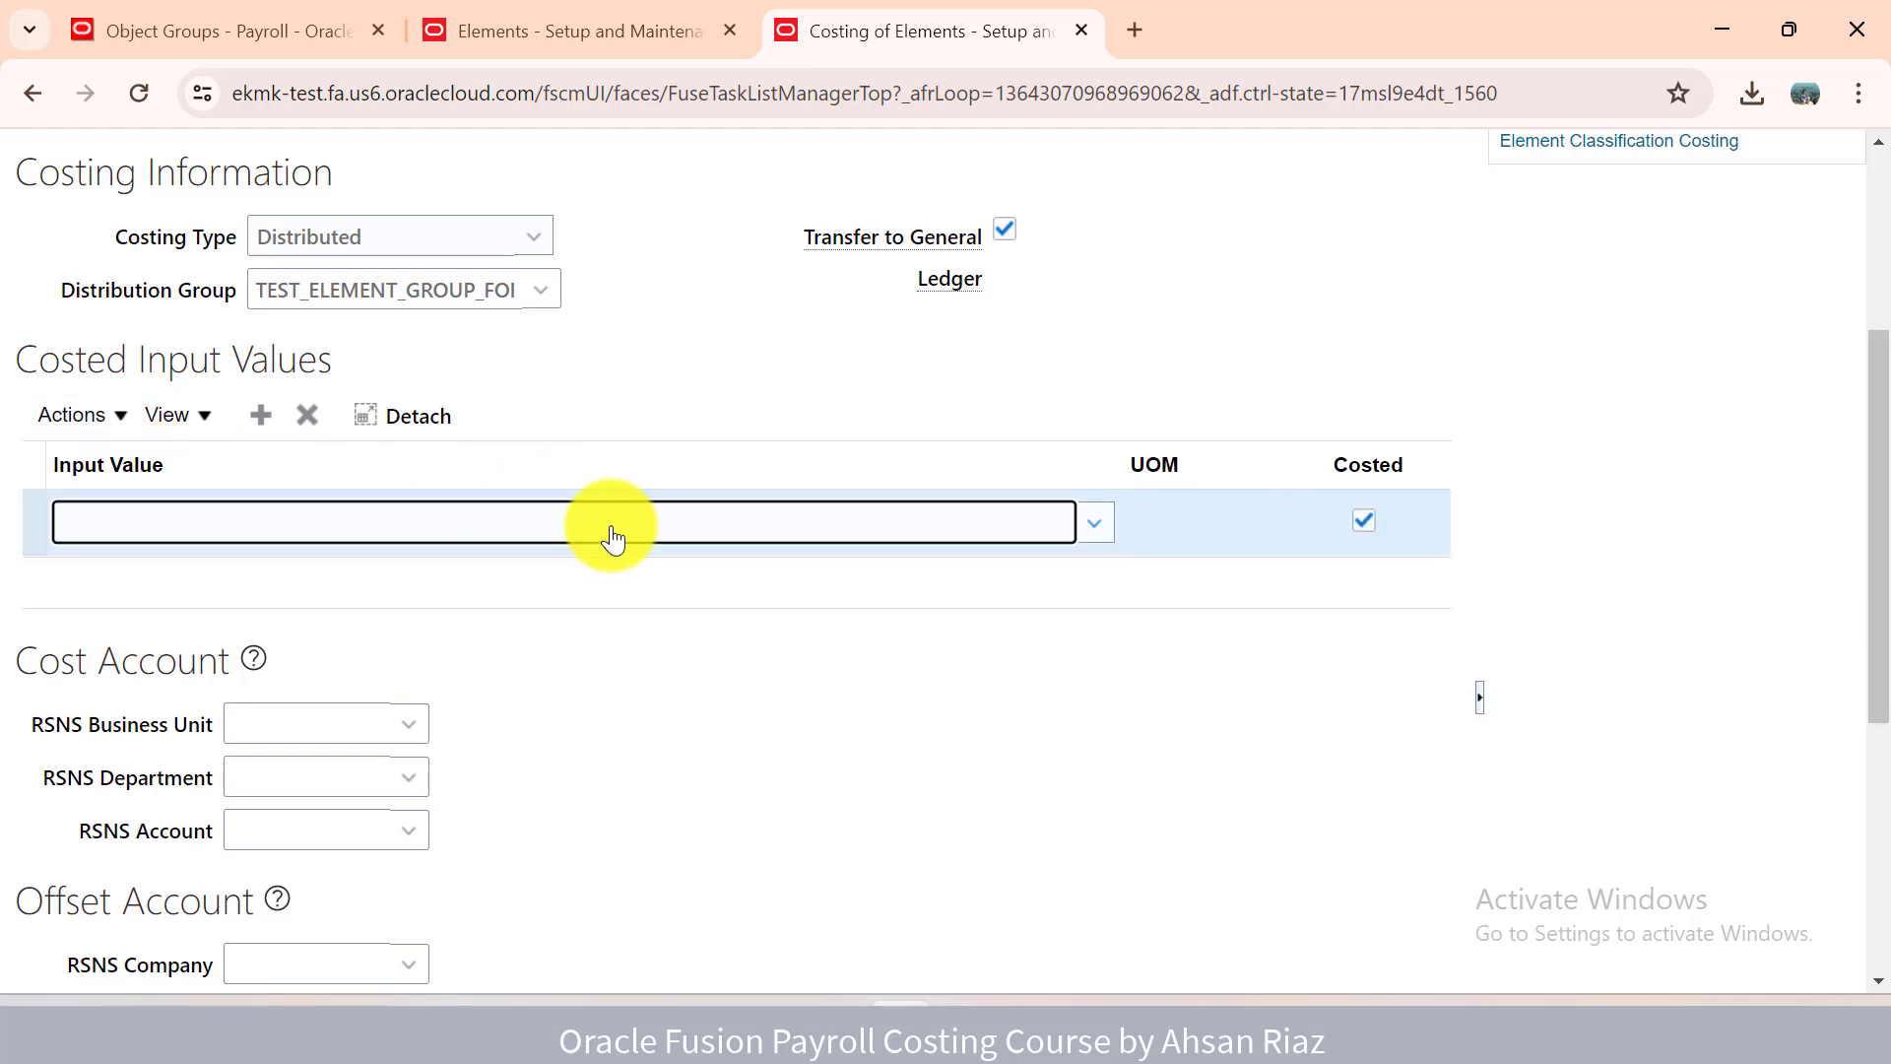
{"action": "left_click", "coordinate": [522, 24]}
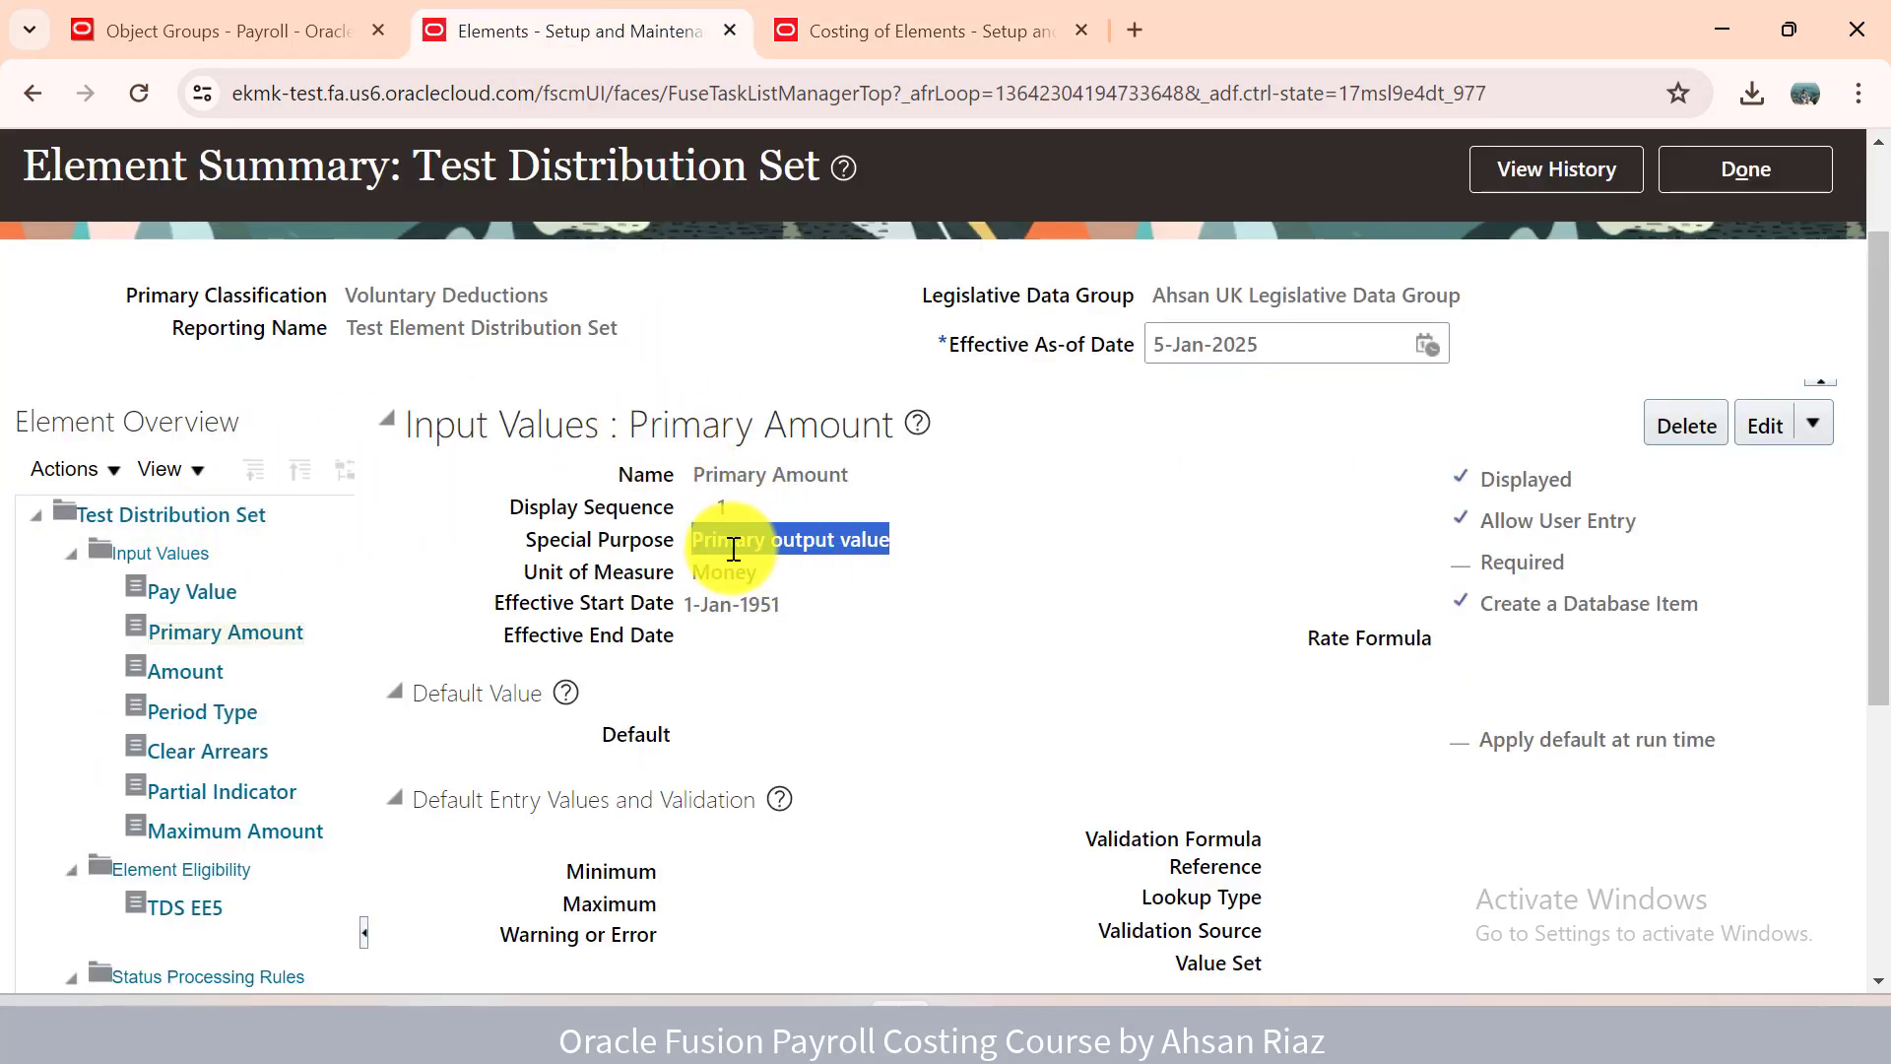
{"action": "left_click", "coordinate": [984, 14]}
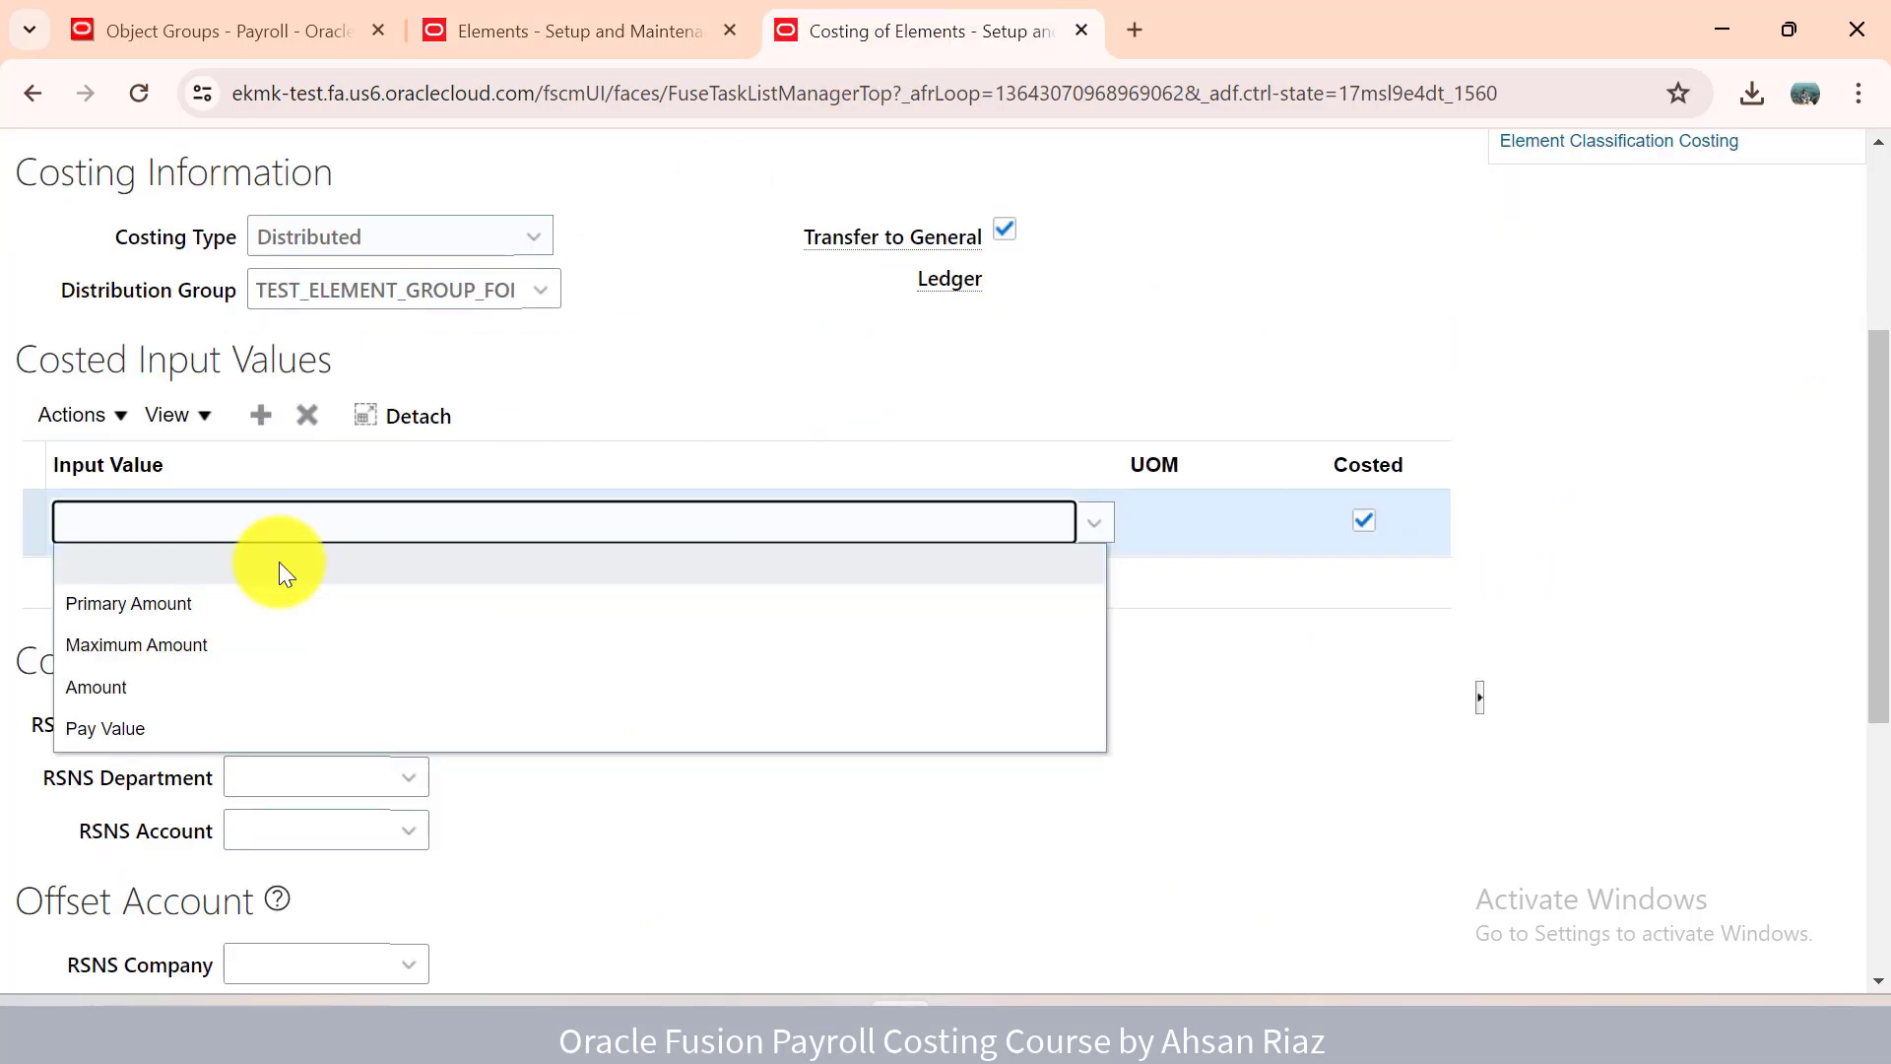
{"action": "left_click", "coordinate": [215, 618]}
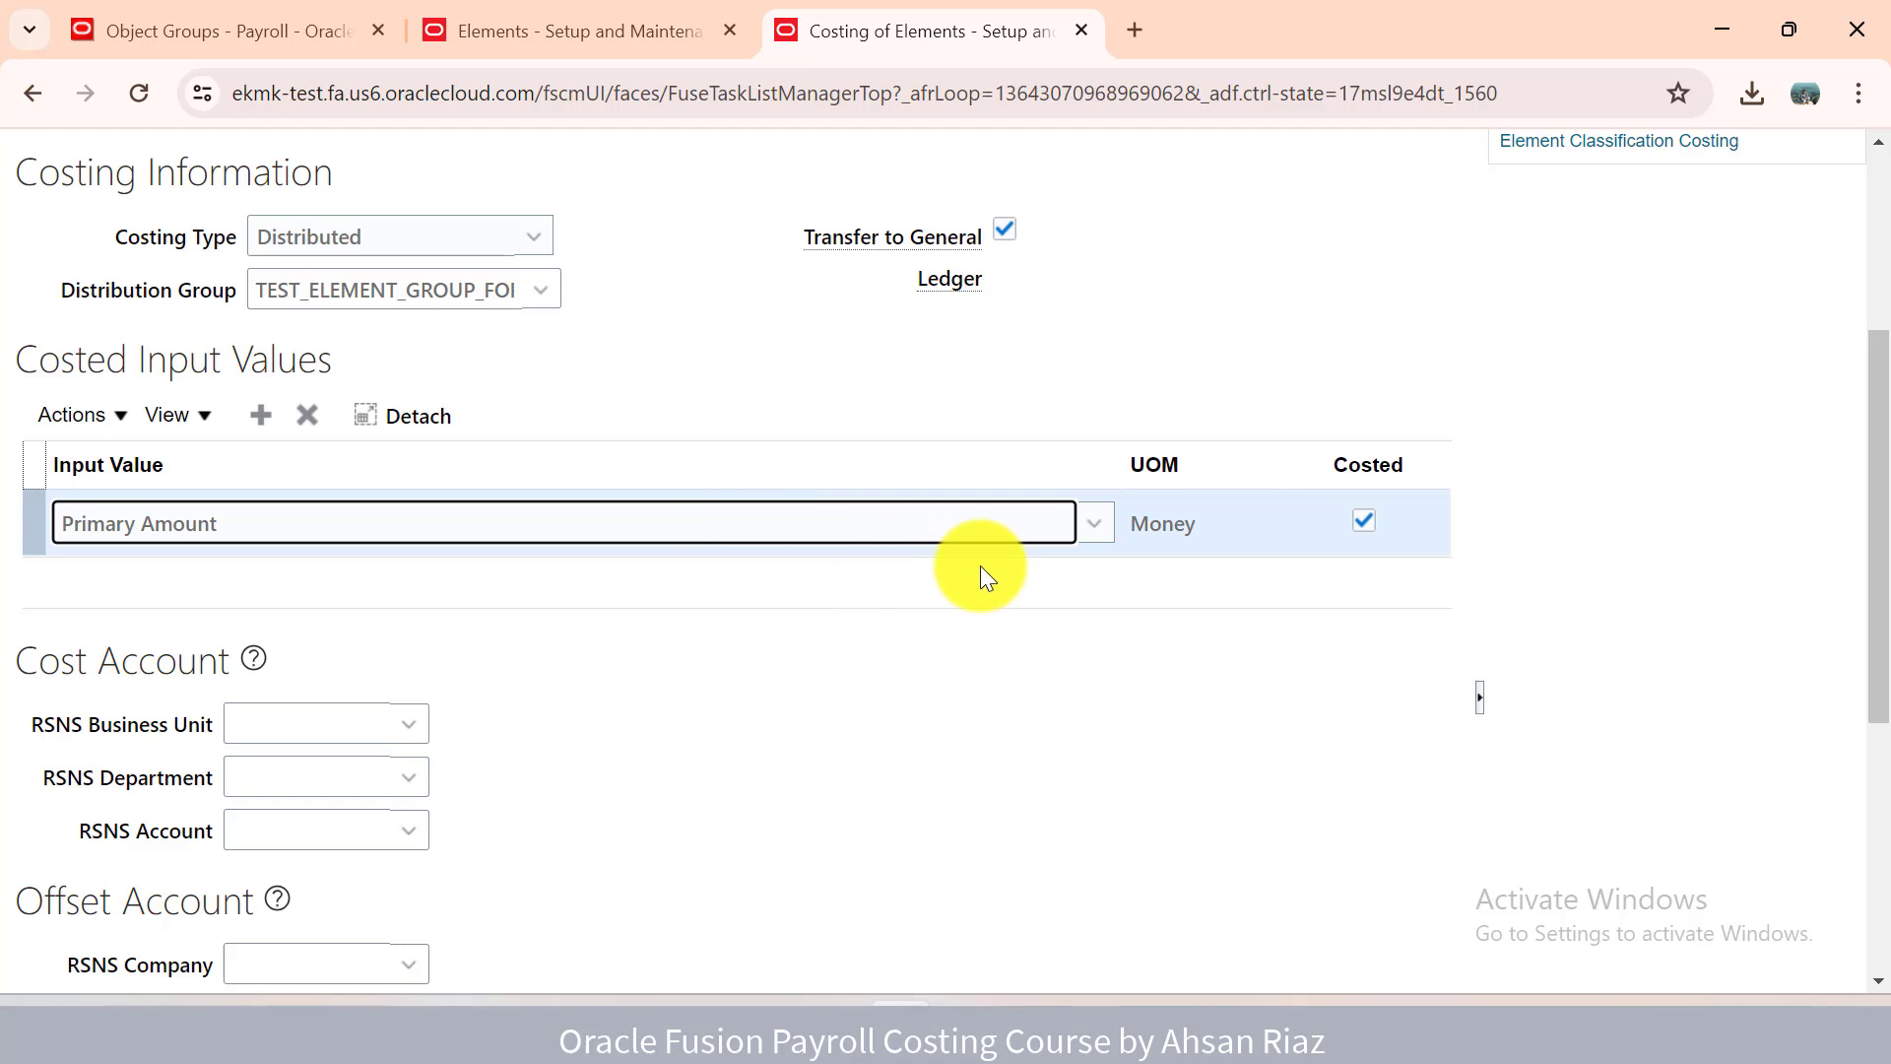
{"action": "left_click", "coordinate": [898, 624]}
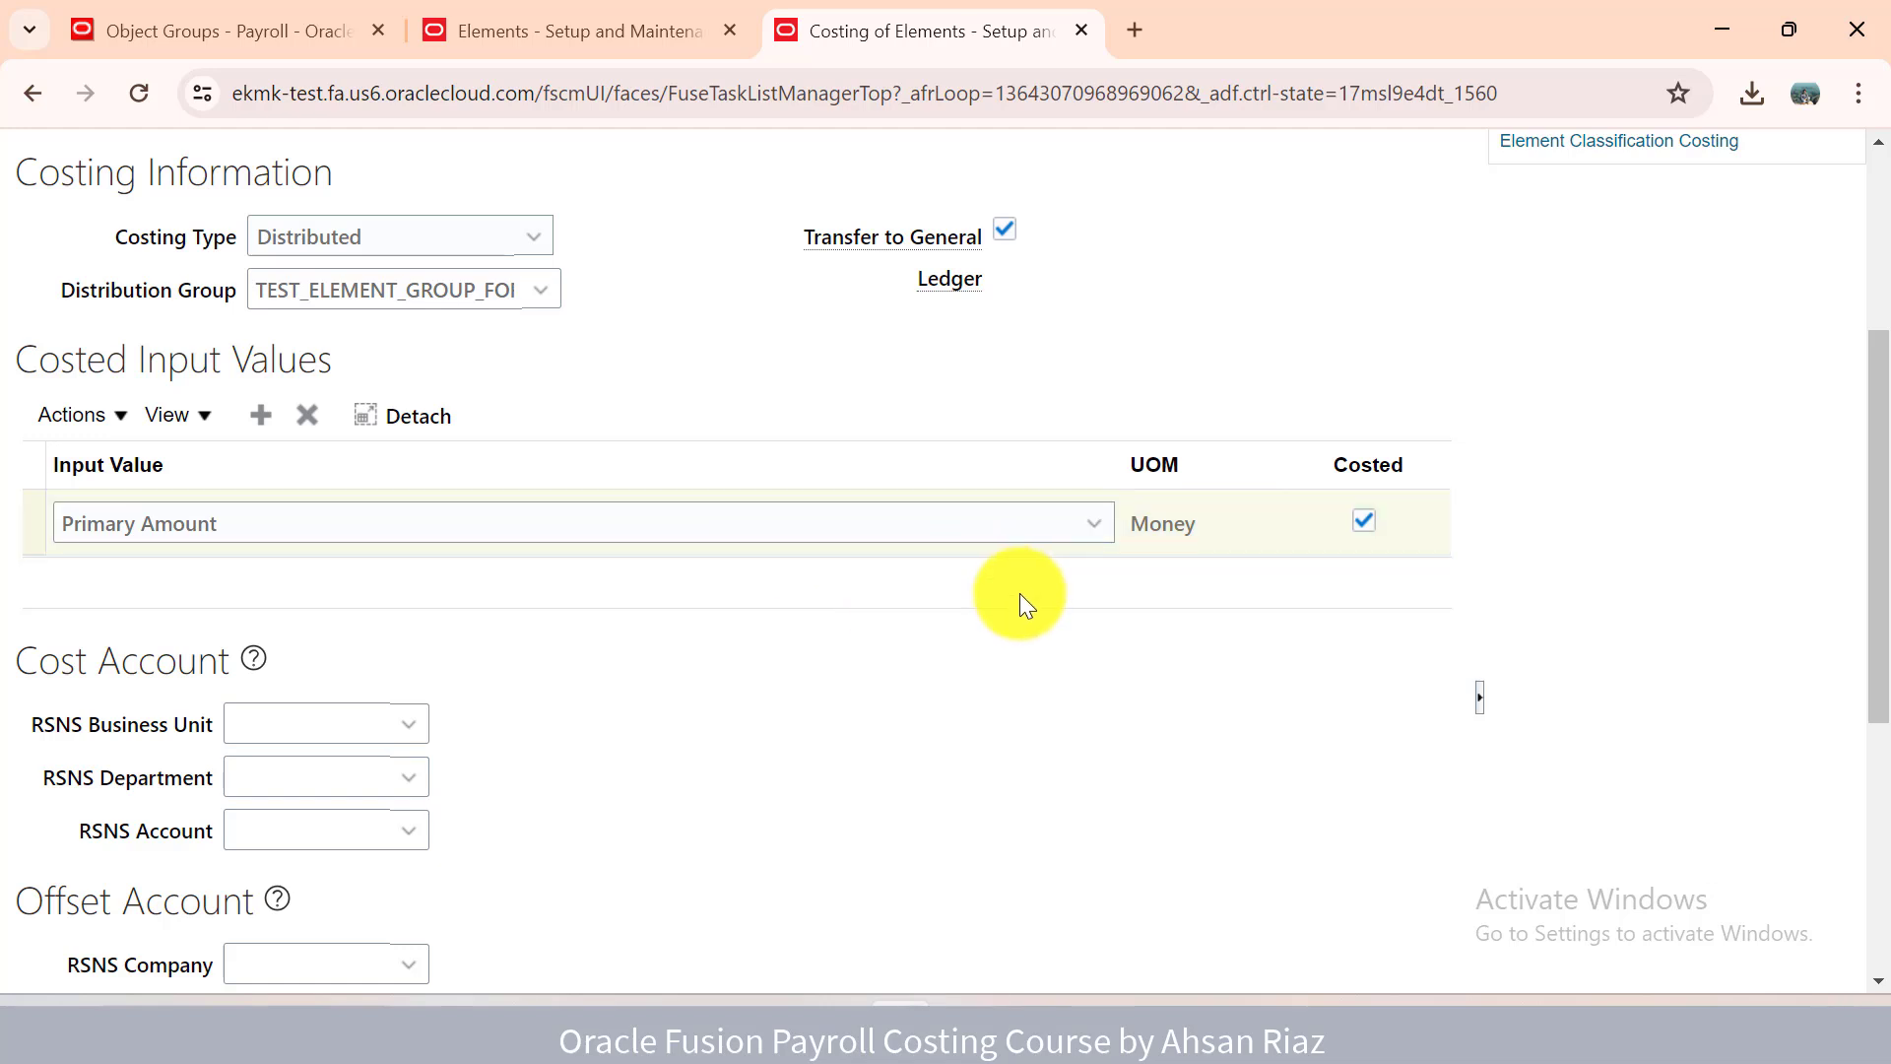
Try to submit the costing with Pay Value as the costed input value, and dismiss the error.
{"action": "left_click", "coordinate": [921, 512]}
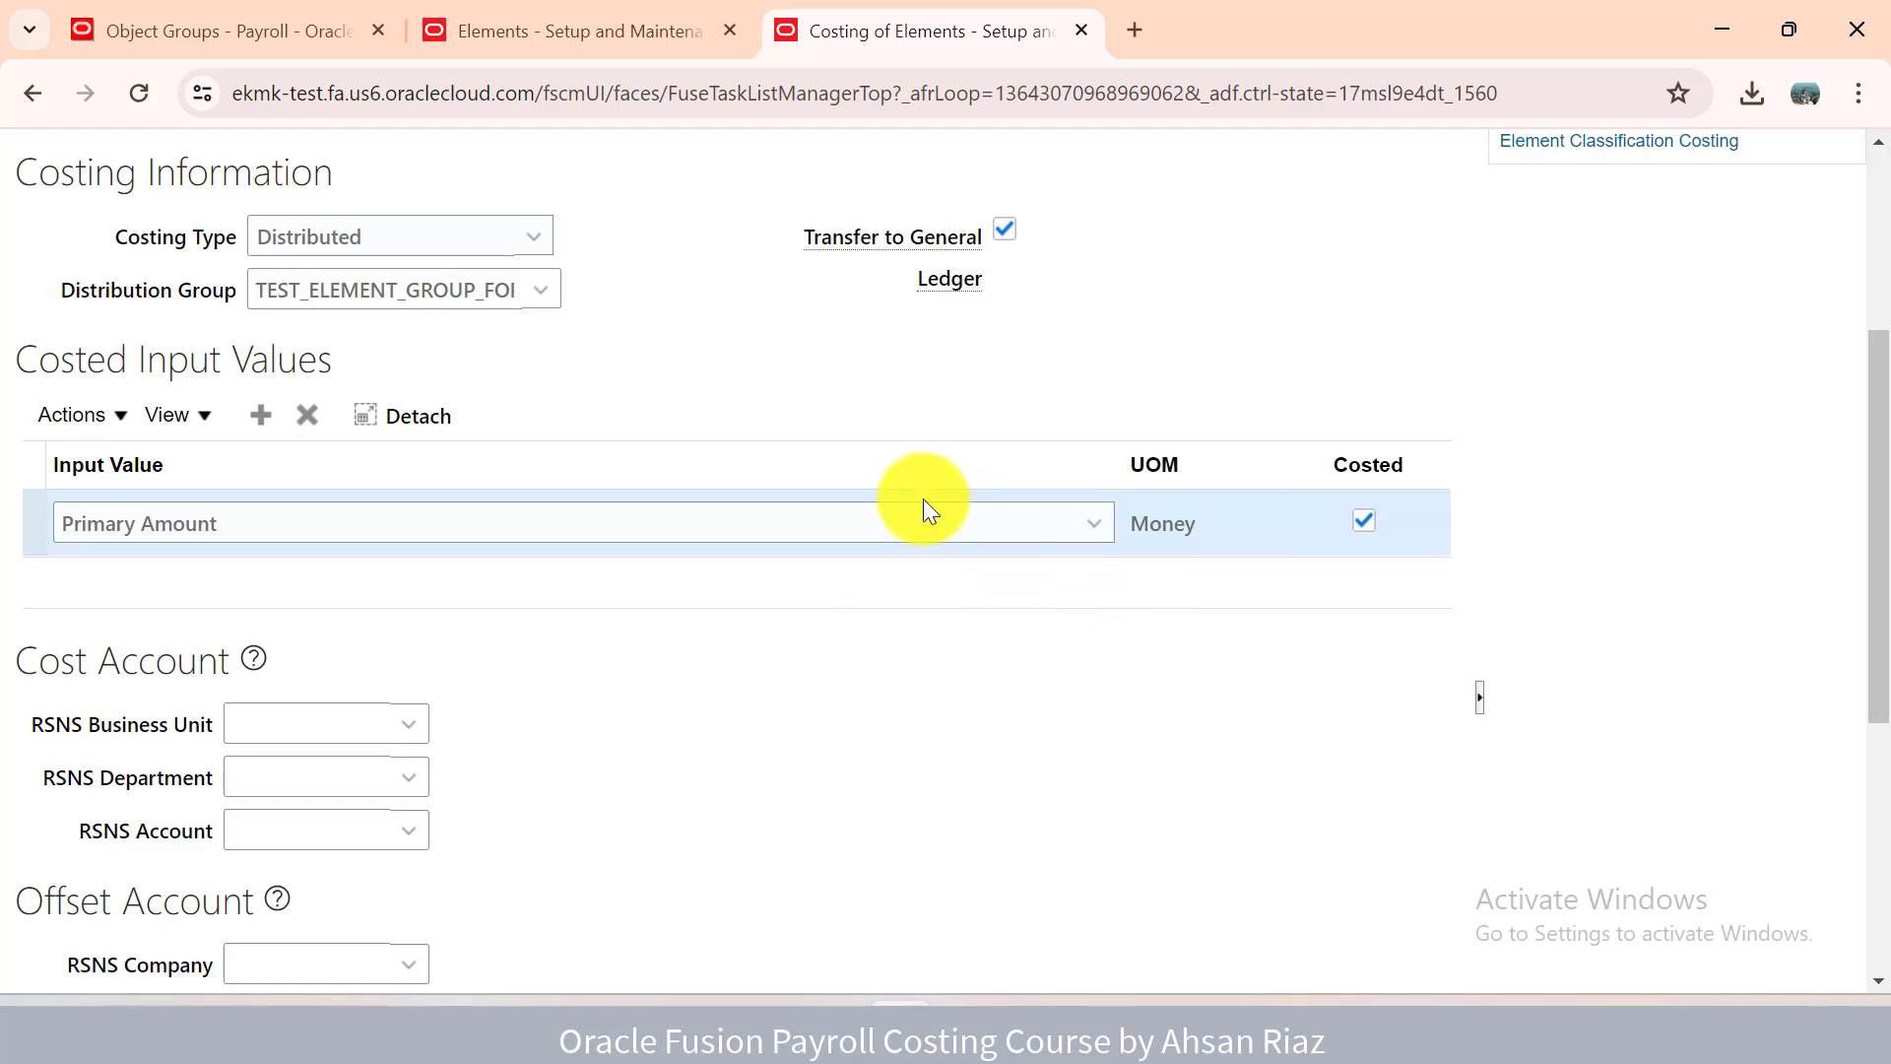
{"action": "left_click", "coordinate": [909, 529]}
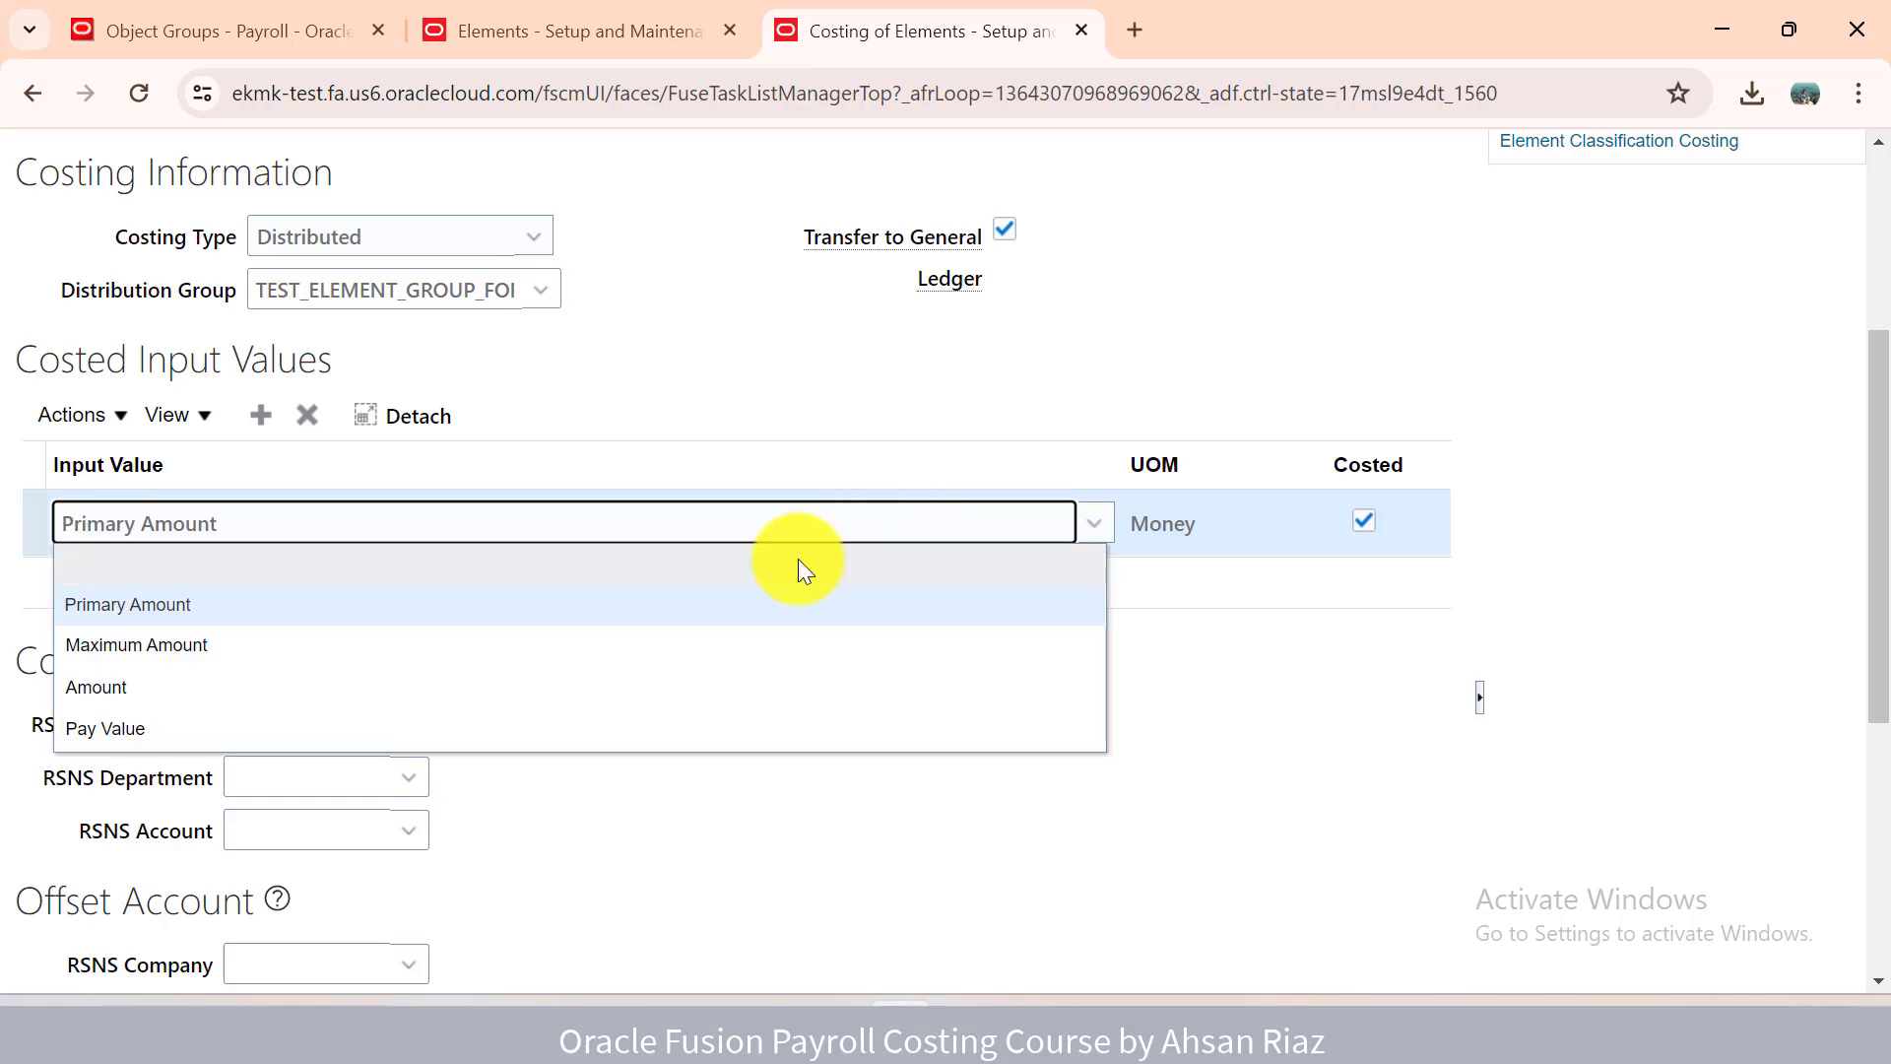
{"action": "left_click", "coordinate": [548, 733]}
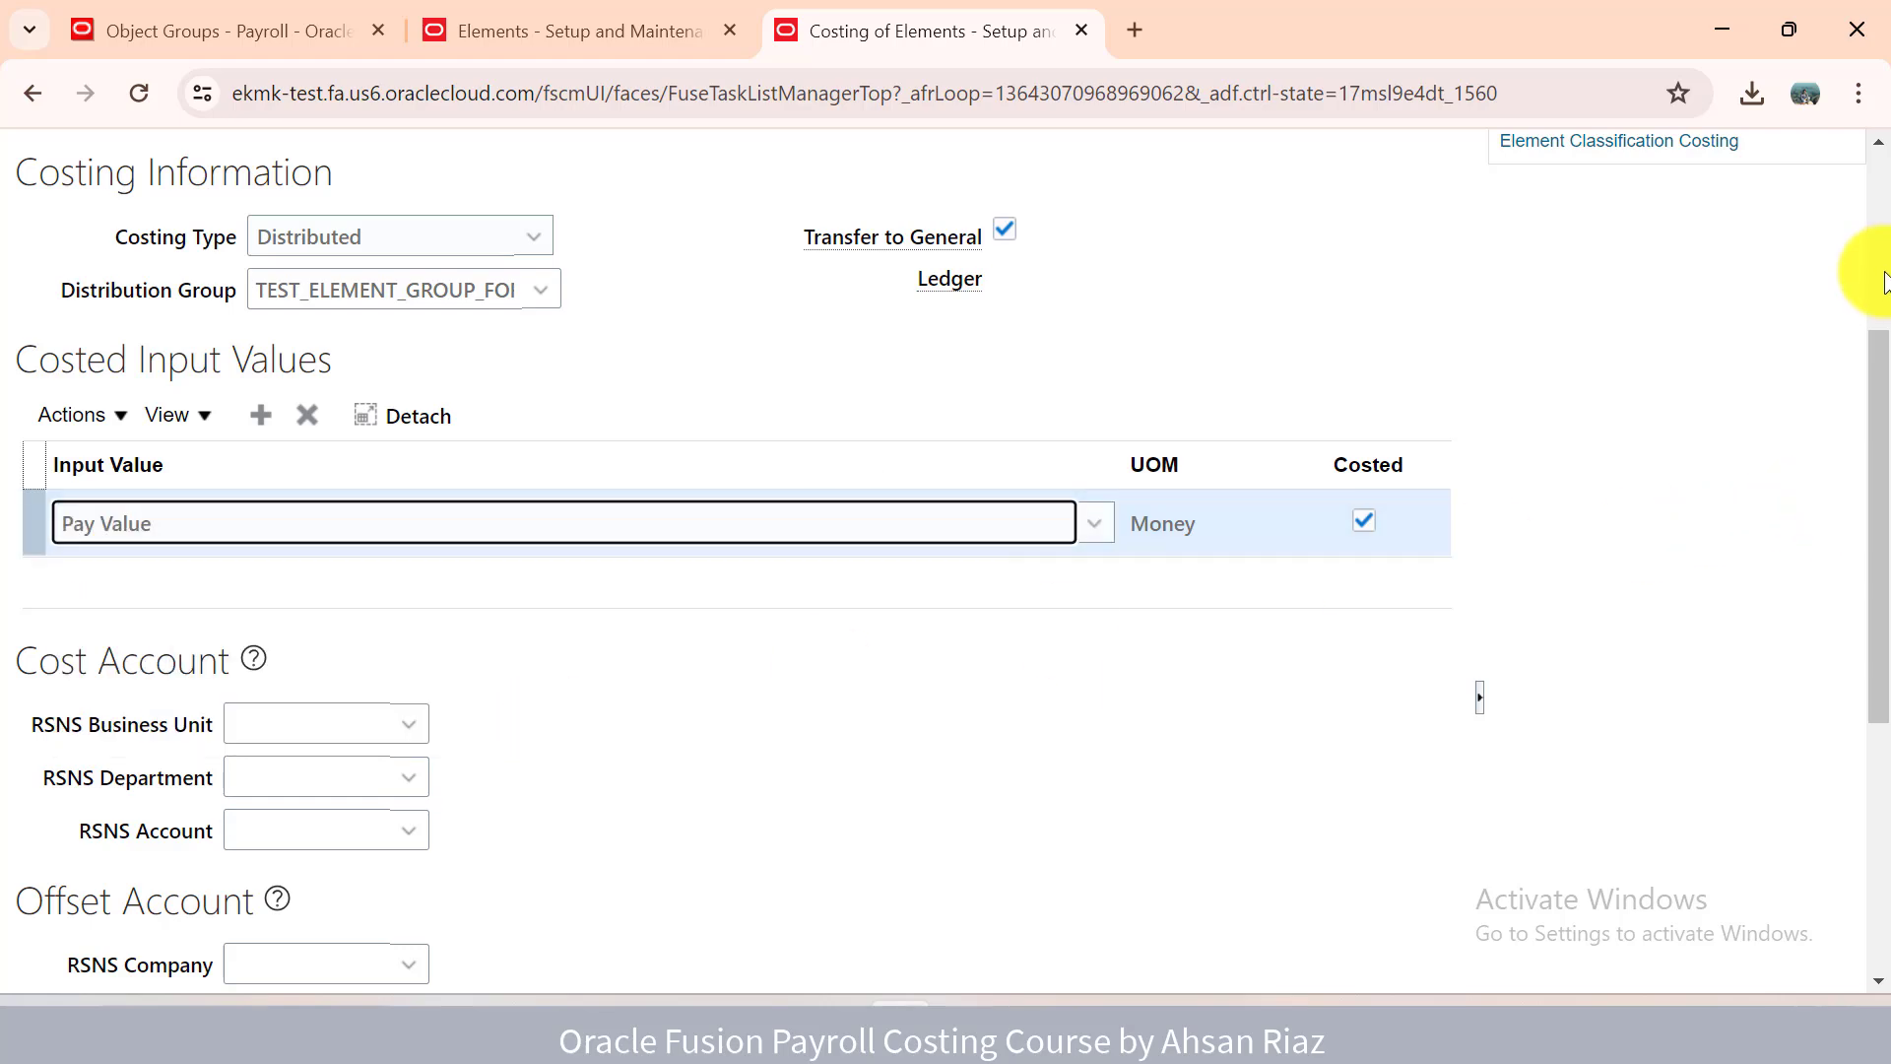
{"action": "scroll", "coordinate": [1883, 281], "scroll_direction": "up", "scroll_amount": 1}
{"action": "scroll", "coordinate": [1883, 281], "scroll_direction": "up", "scroll_amount": 3}
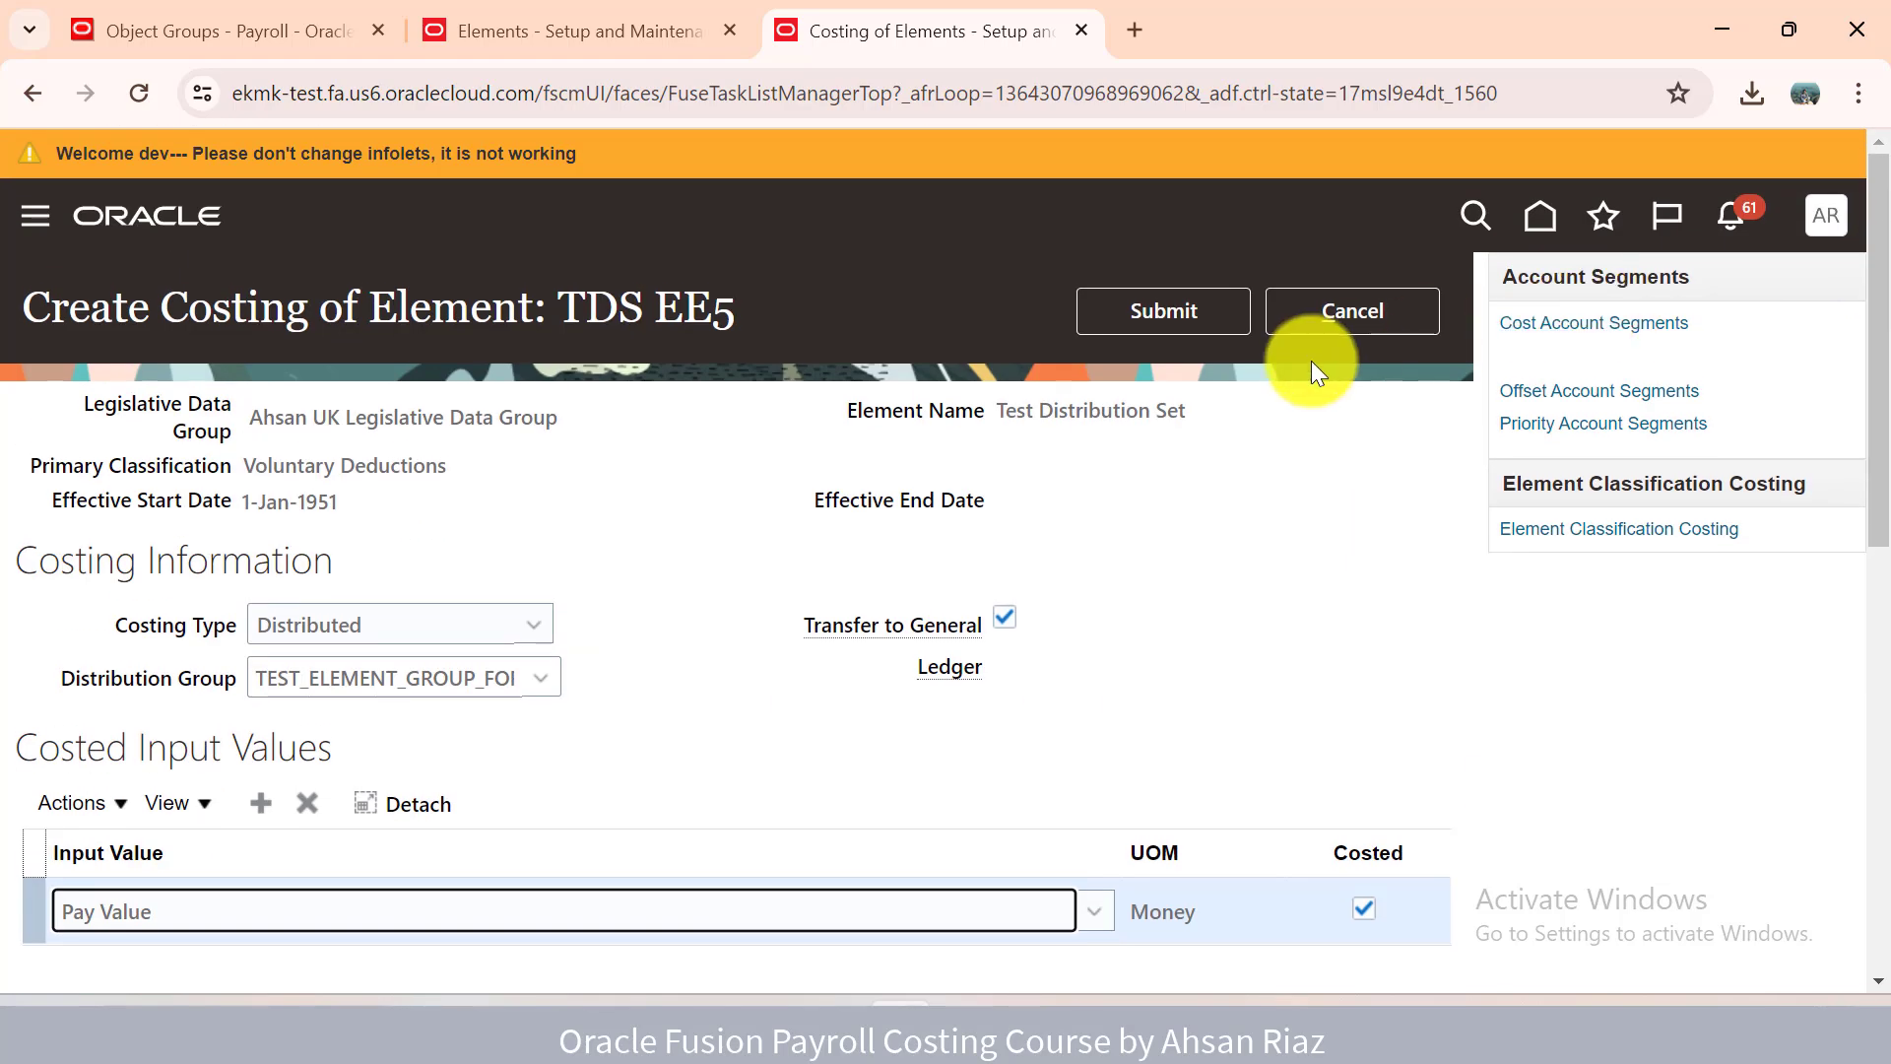
{"action": "left_click", "coordinate": [1192, 307]}
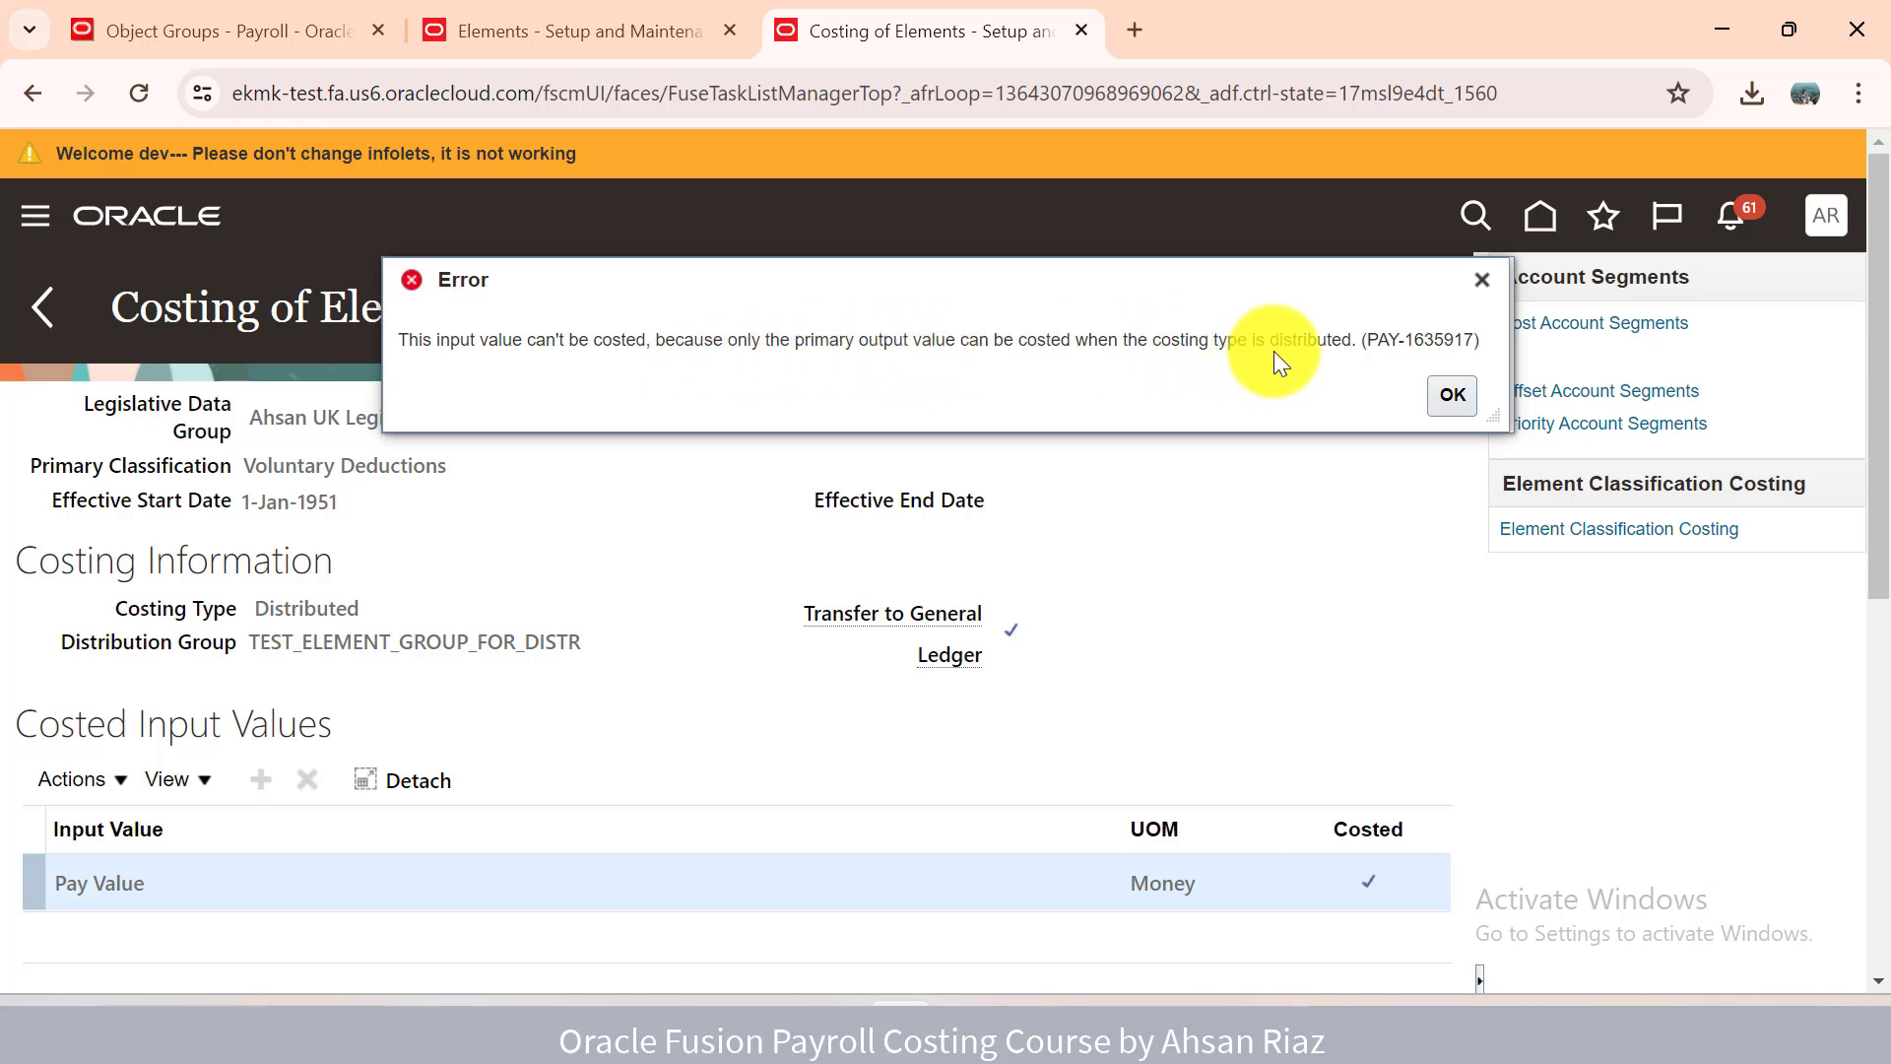
{"action": "left_click", "coordinate": [1454, 400]}
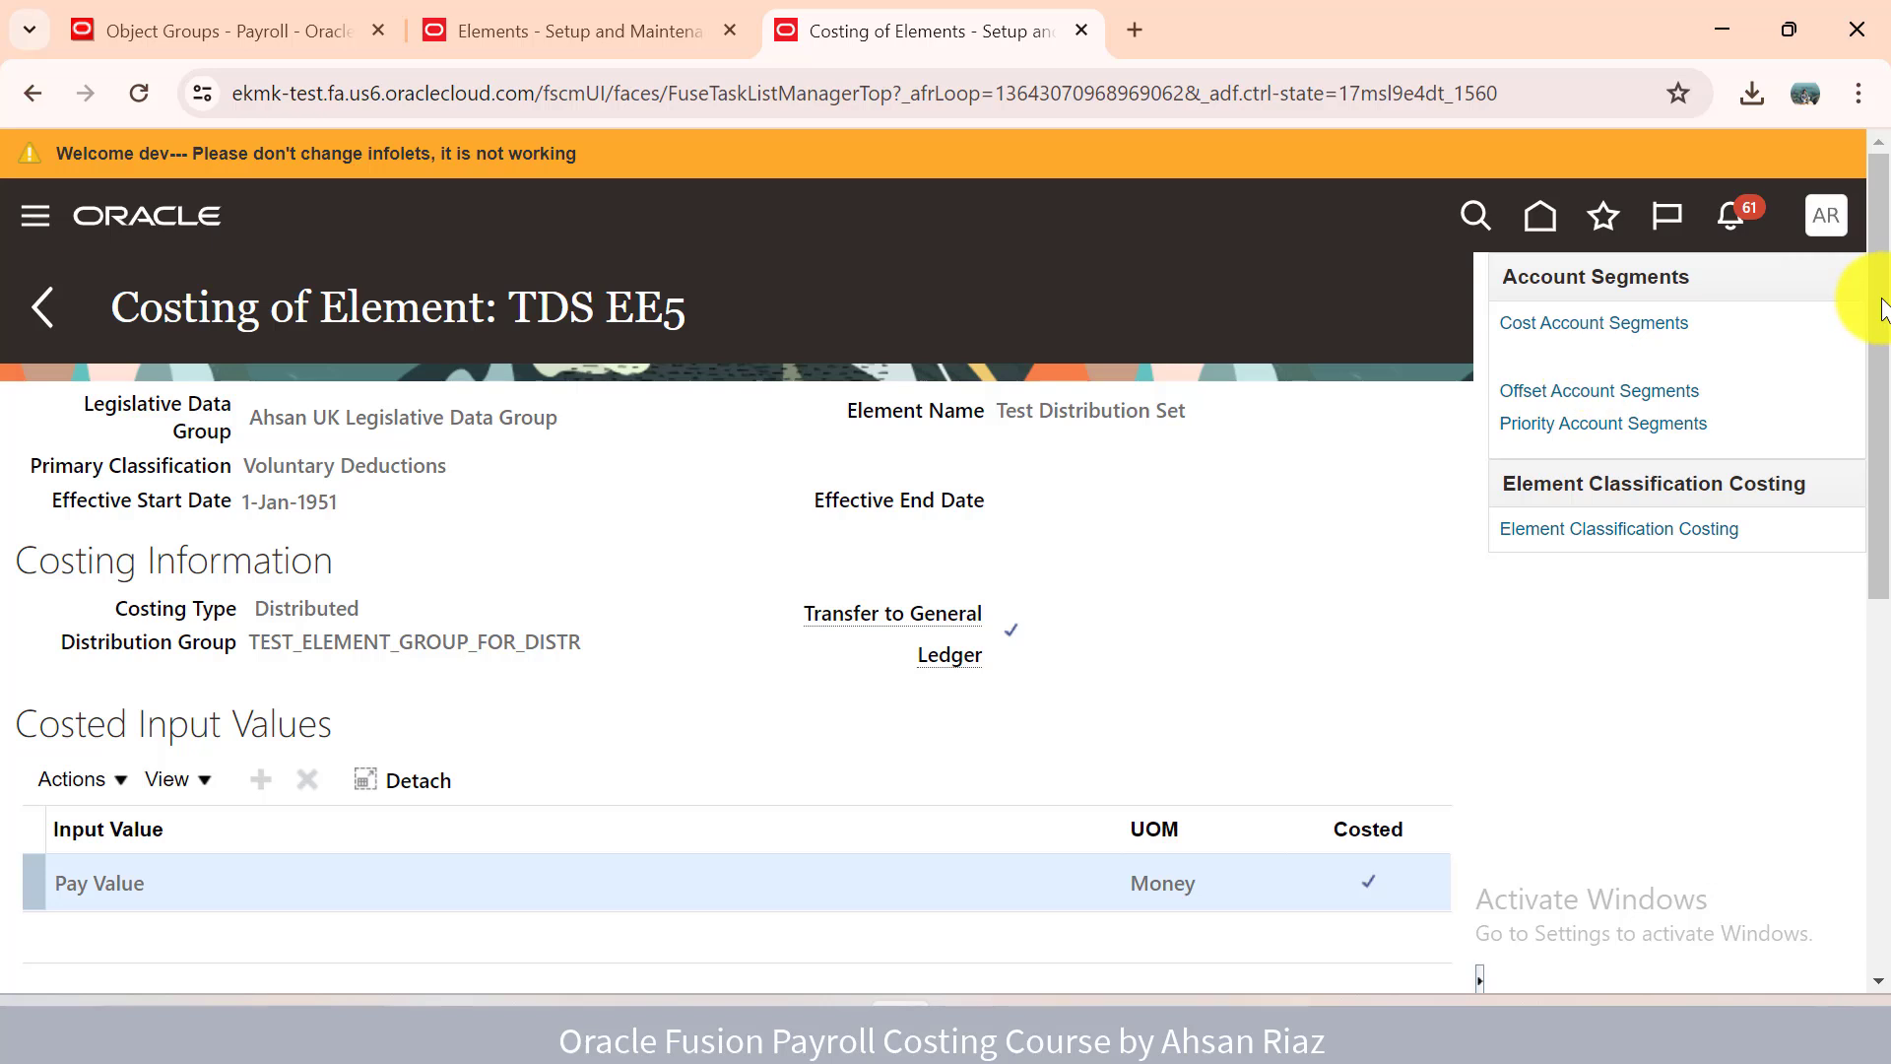
Return to Costing of Elements and start a new costing for TDS EE5 with effective date 1-Jan-1951, dismissing the warning.
{"action": "left_click_drag", "start_coordinate": [1879, 304], "coordinate": [1862, 445]}
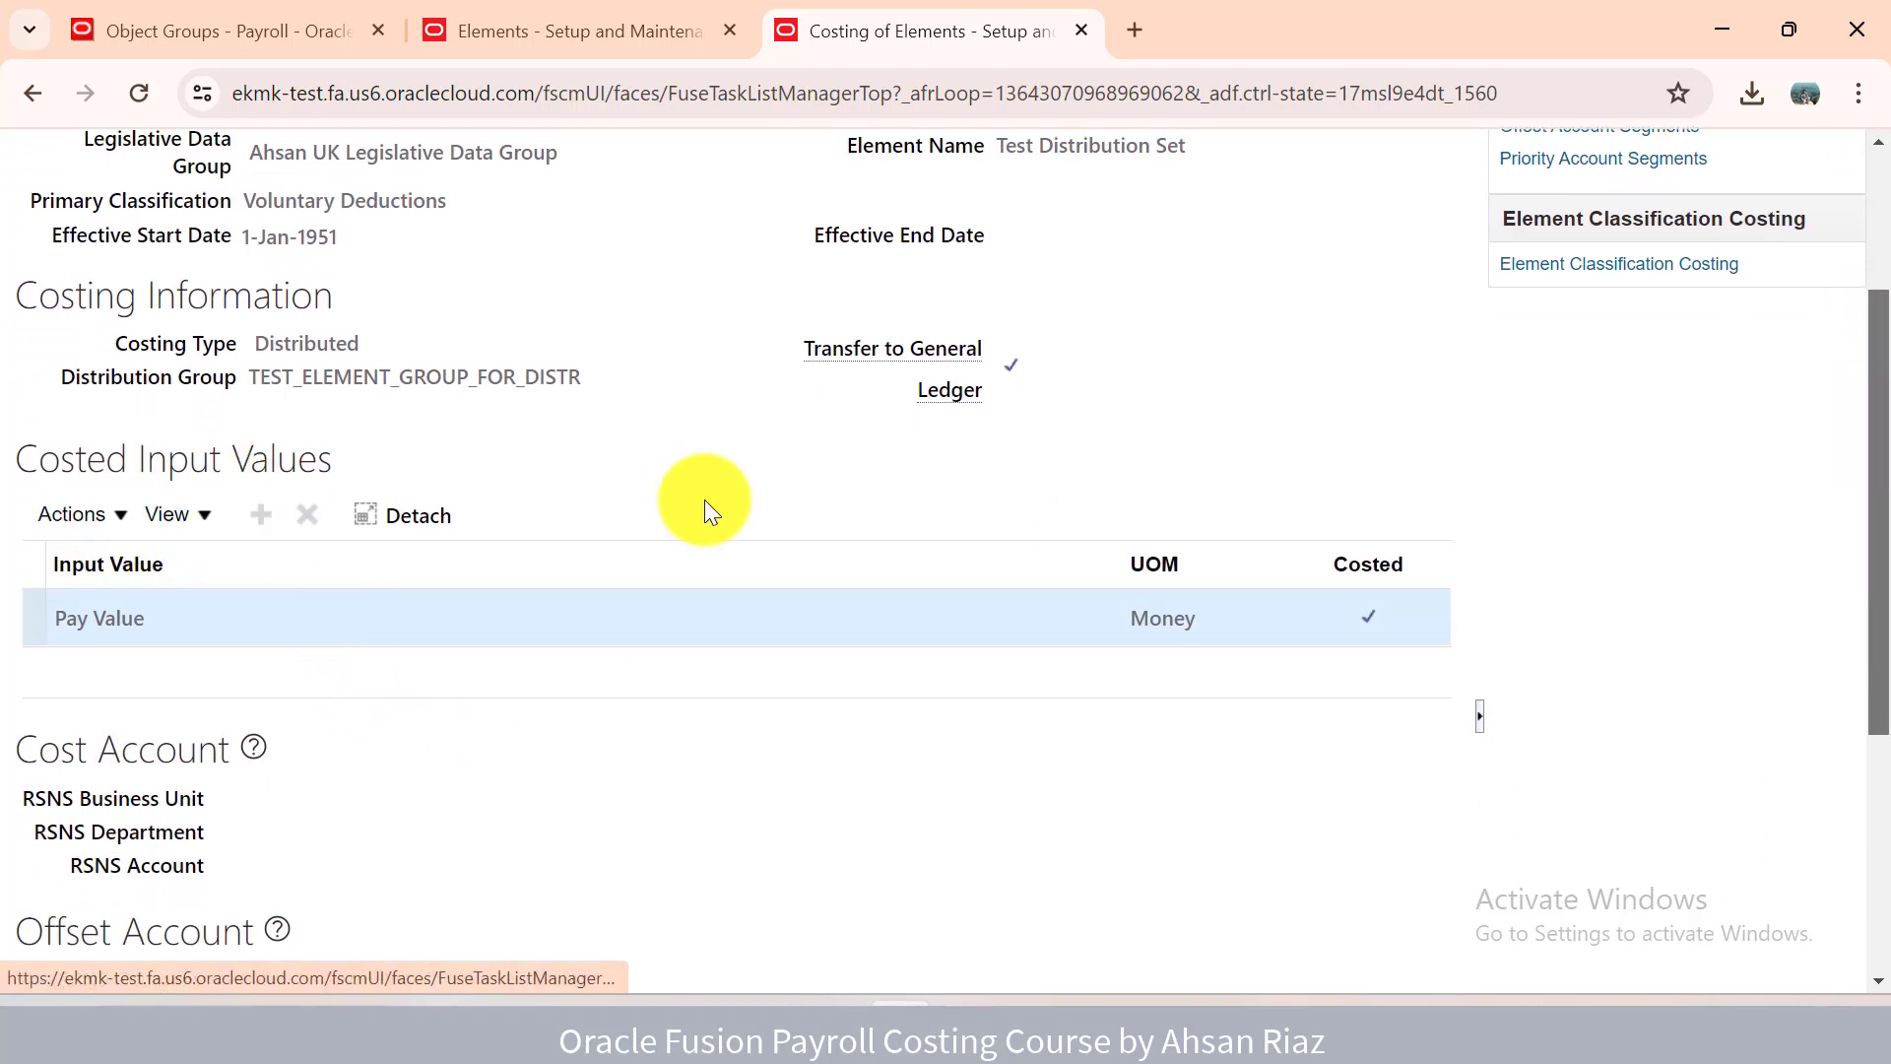
{"action": "left_click_drag", "start_coordinate": [1871, 600], "coordinate": [1858, 372]}
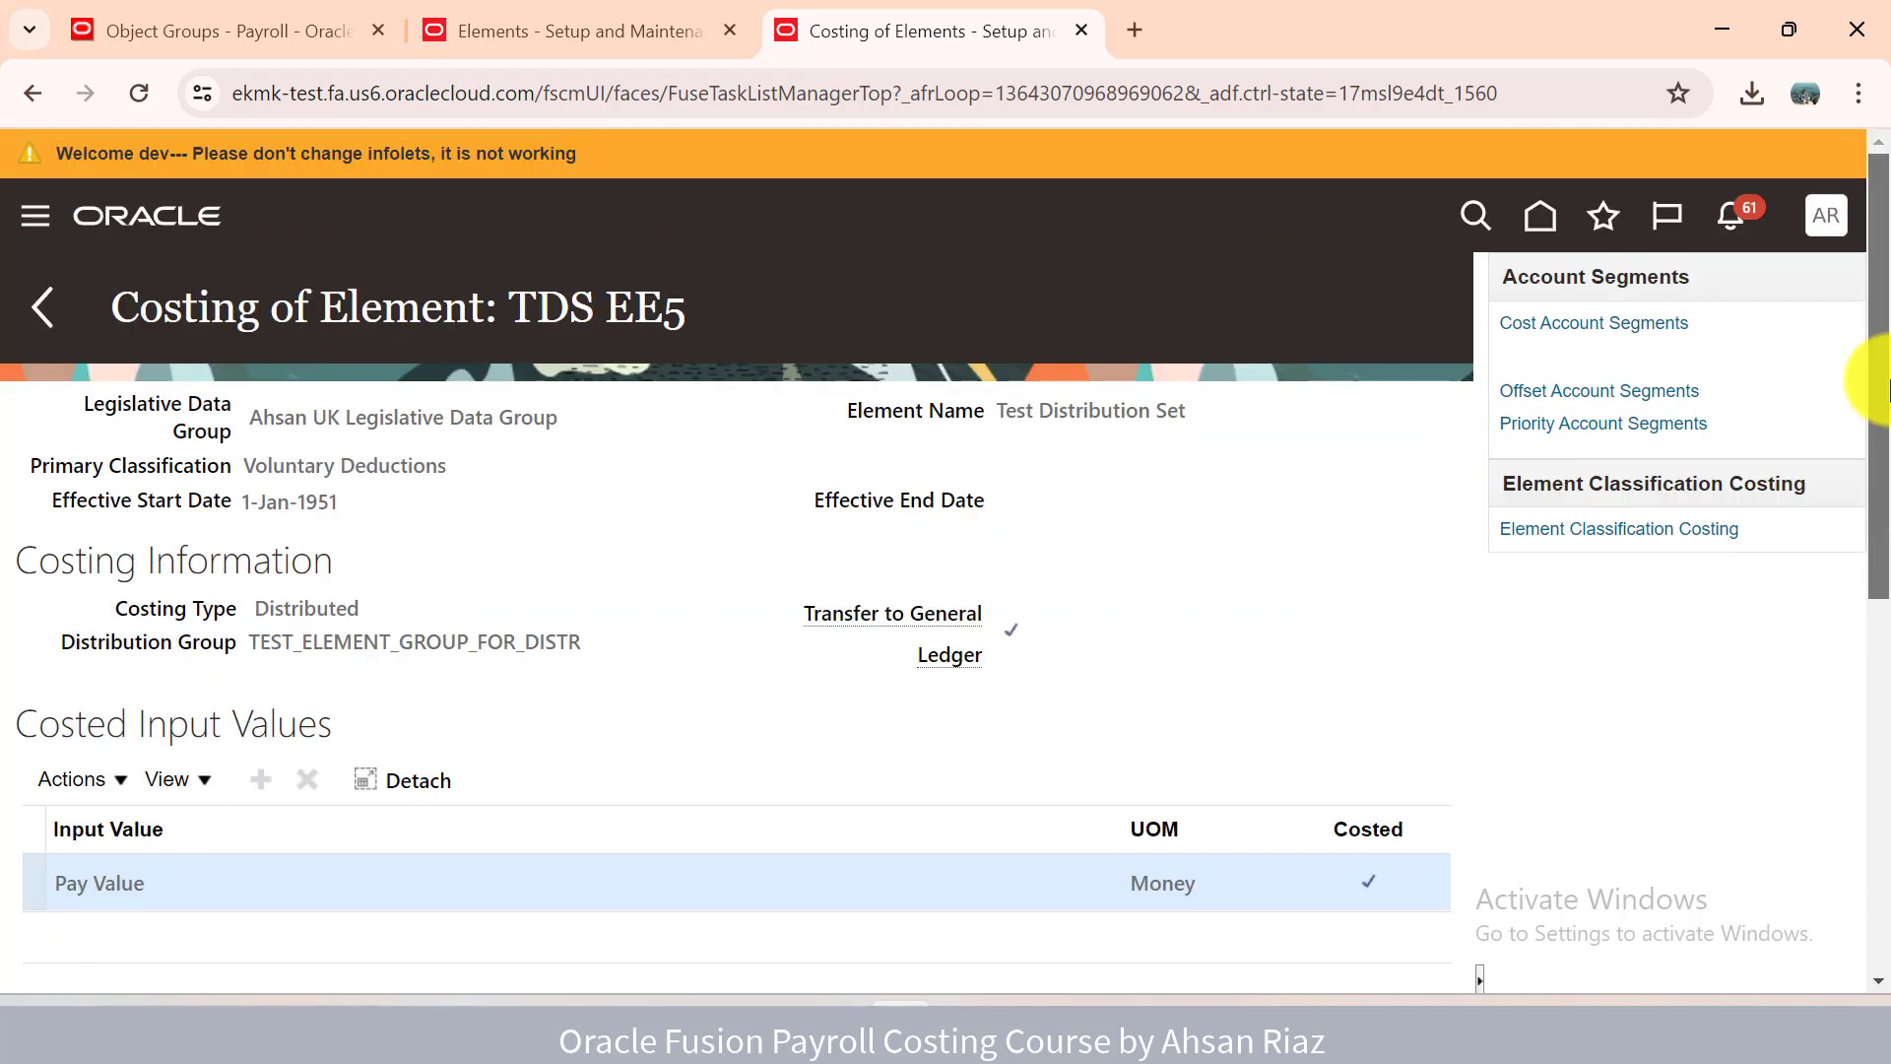
{"action": "left_click", "coordinate": [43, 308]}
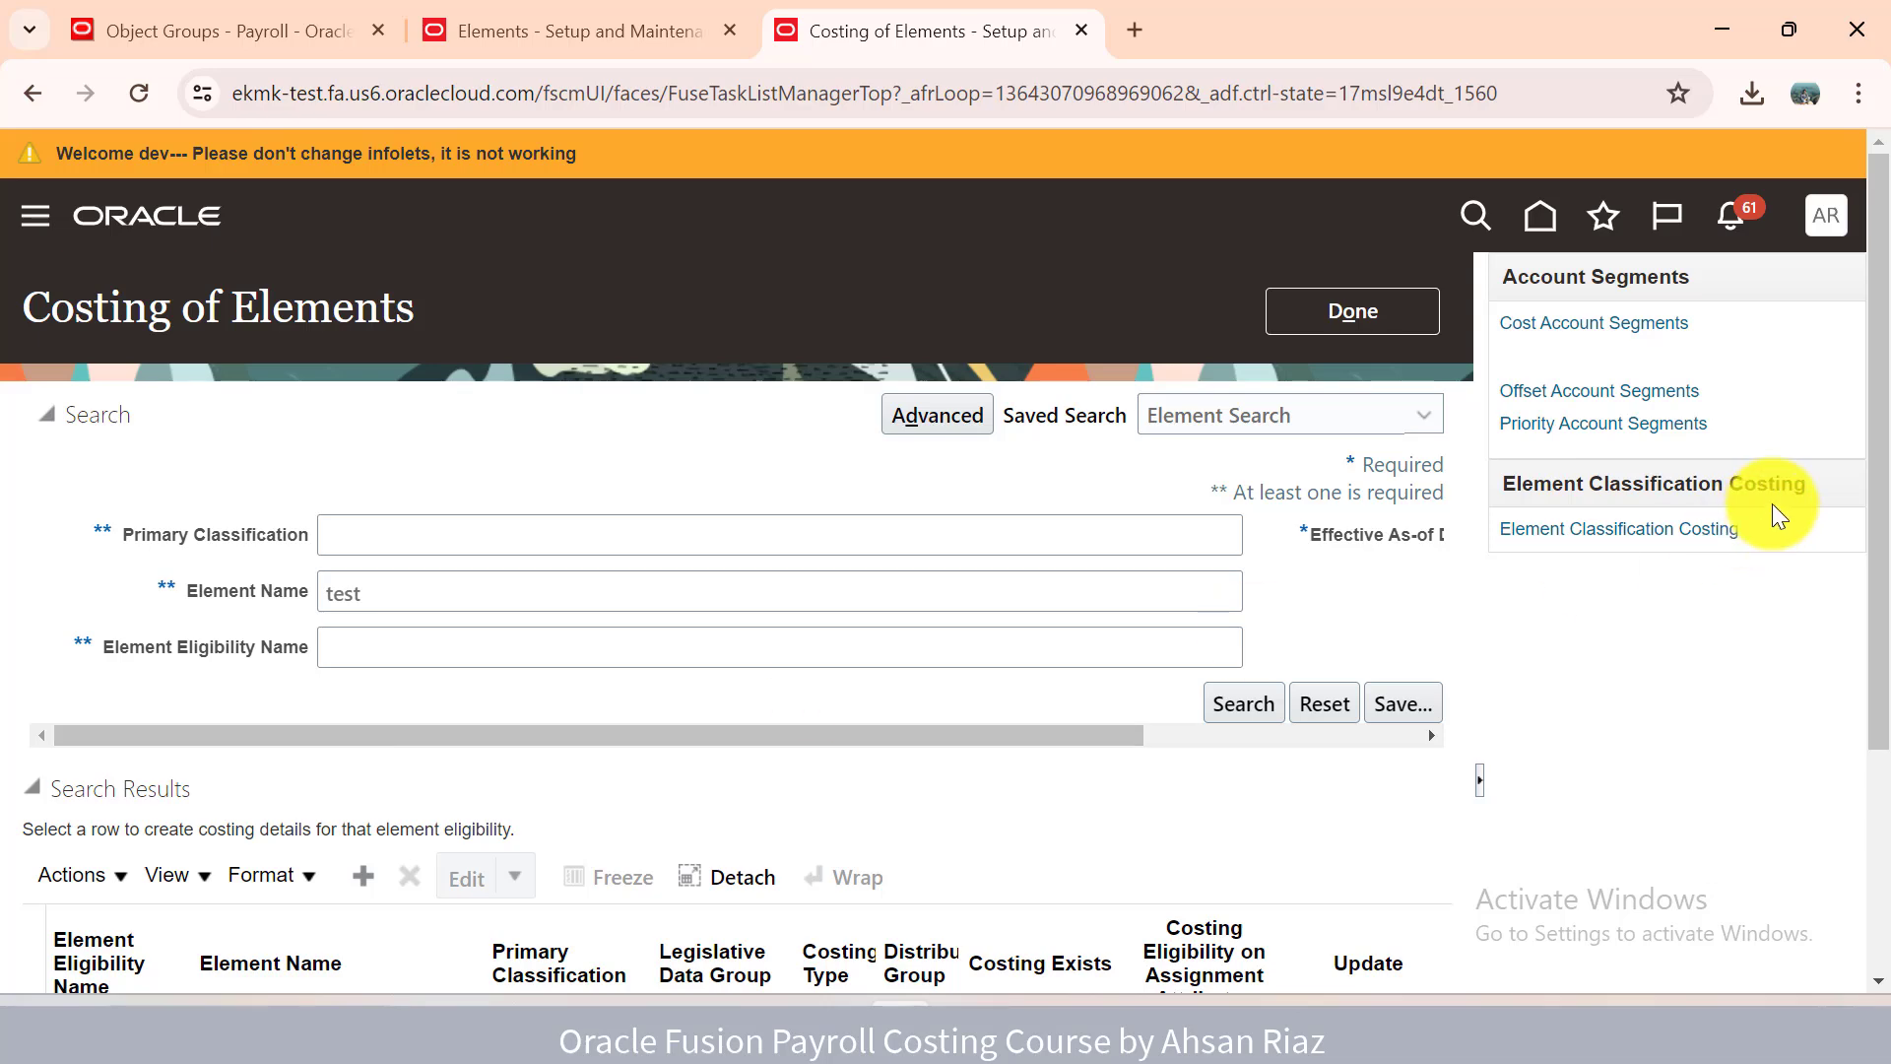
{"action": "left_click_drag", "start_coordinate": [1875, 490], "coordinate": [1876, 676]}
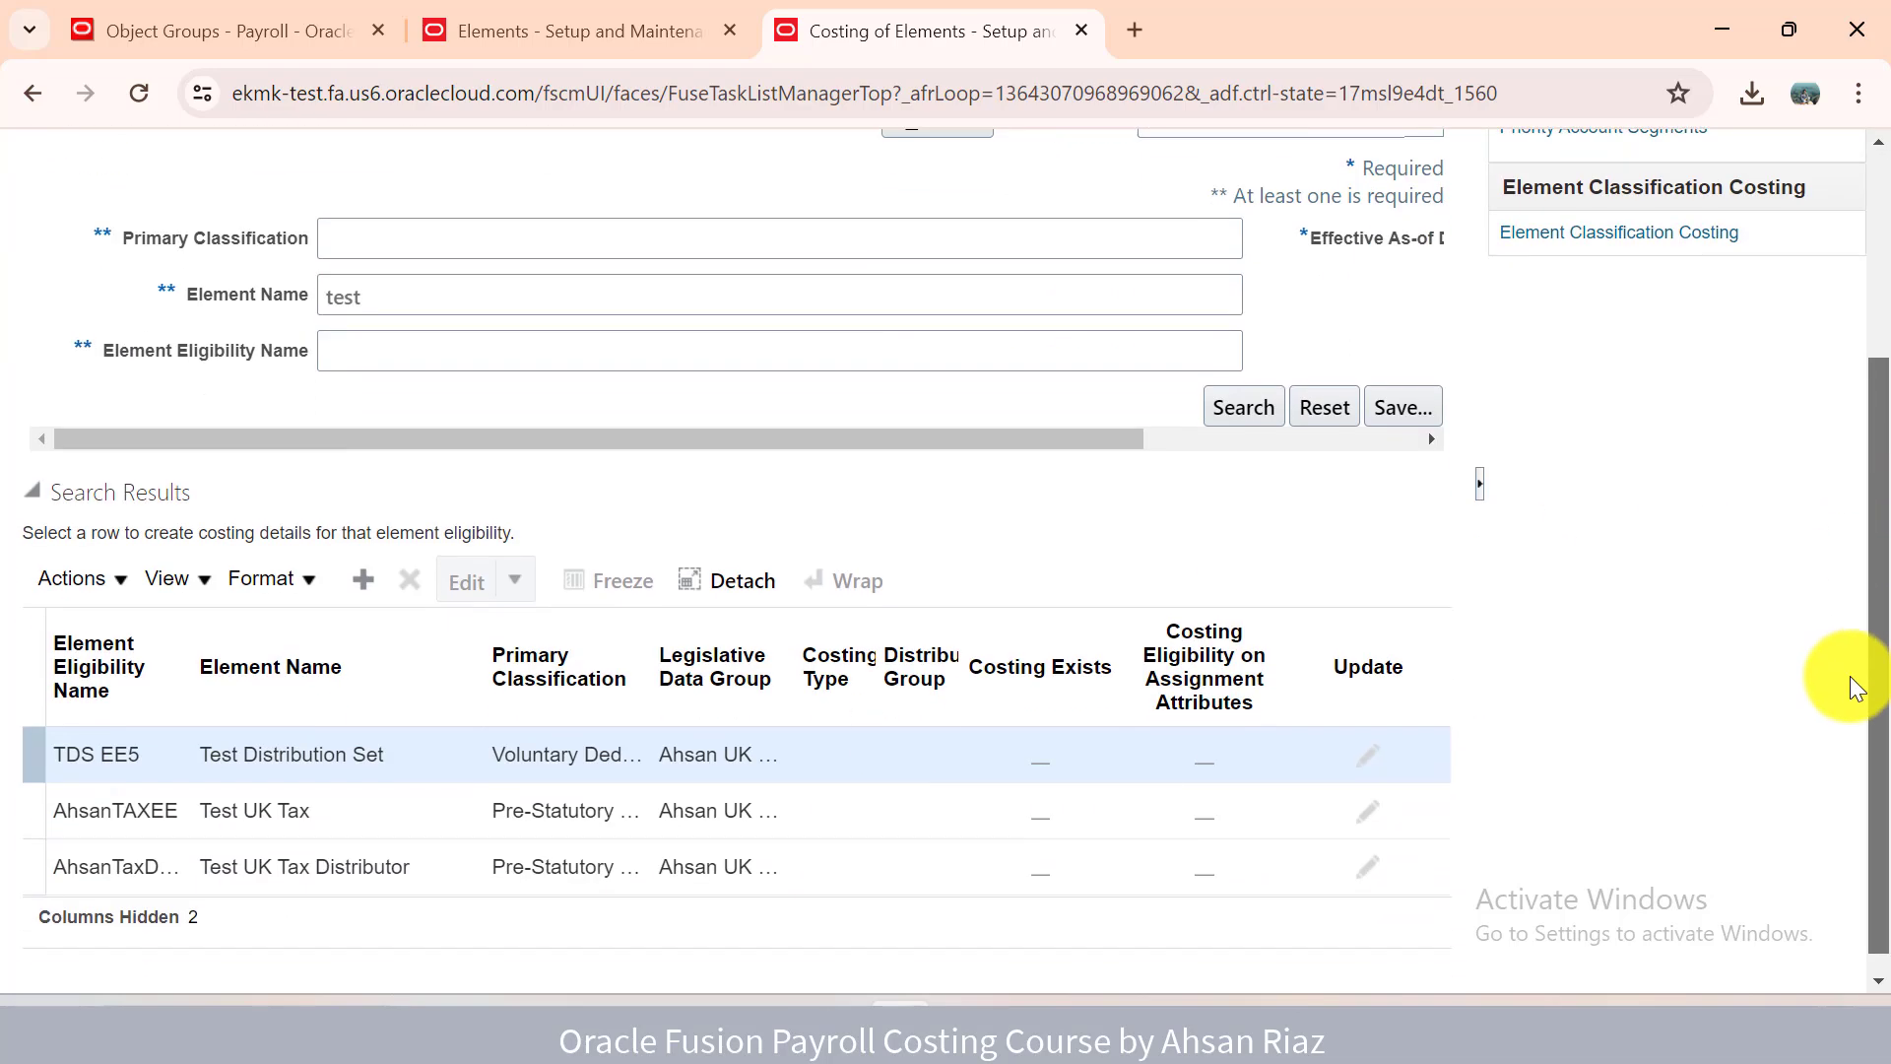
{"action": "left_click", "coordinate": [104, 581]}
{"action": "left_click", "coordinate": [103, 617]}
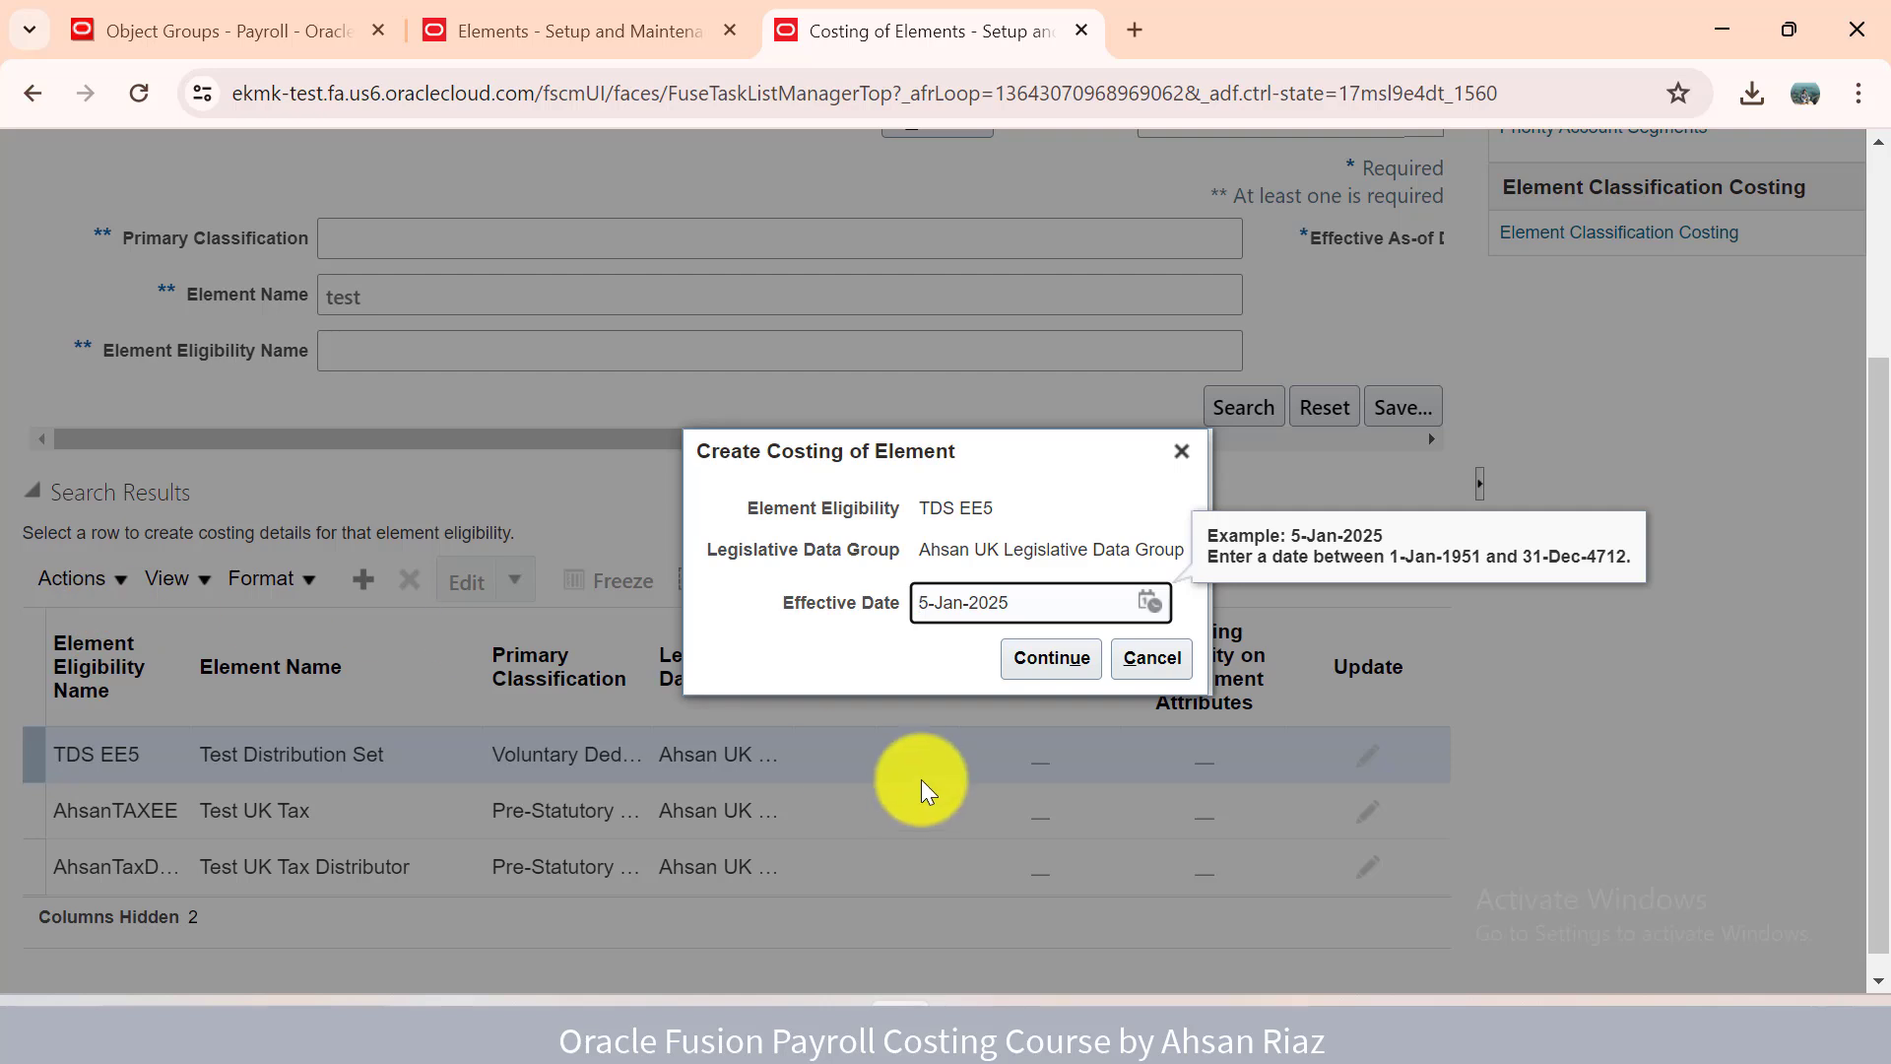
{"action": "key", "text": "shift+Right"}
{"action": "type", "text": "1"}
{"action": "key", "text": "shift+End"}
{"action": "type", "text": "-1951"}
{"action": "left_click", "coordinate": [1060, 670]}
{"action": "left_click", "coordinate": [1264, 396]}
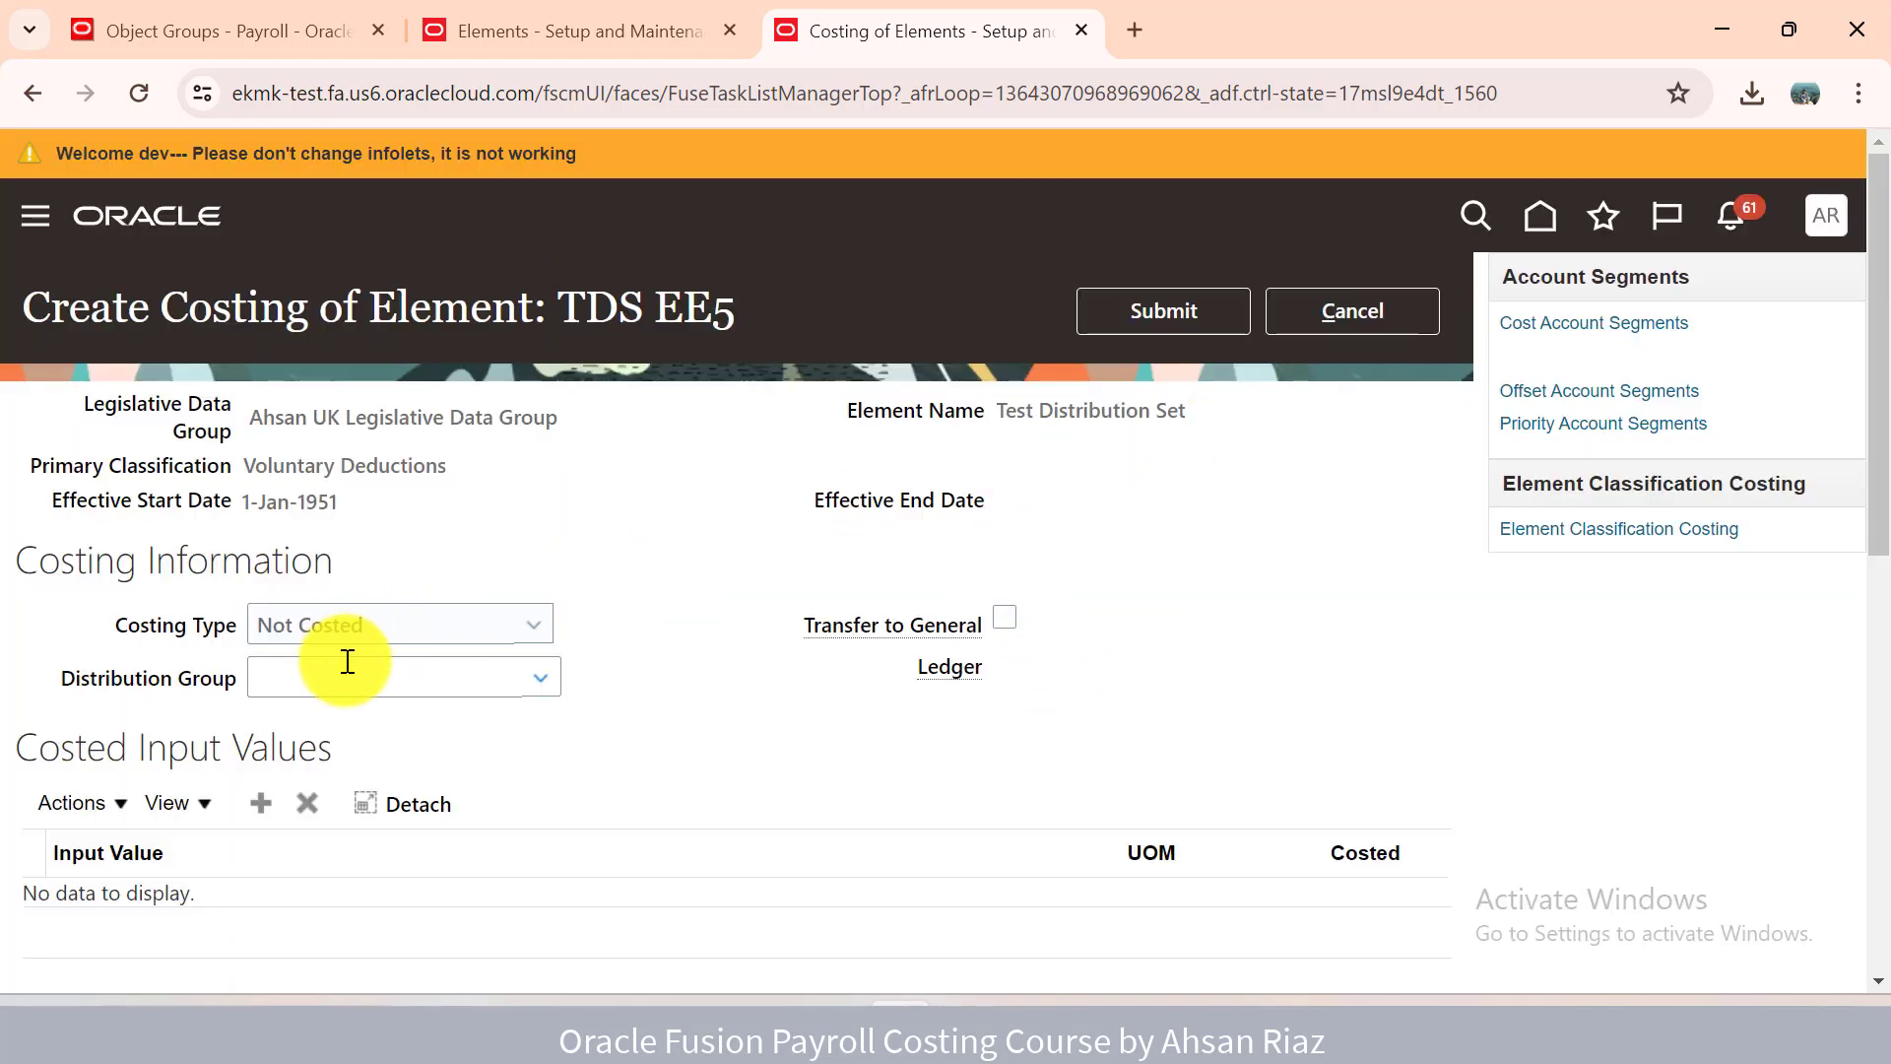
Set the costing type to Distributed with distribution group TEST_ELEMENT_GROUP_FOR_DISTR and enable transfer to General Ledger.
{"action": "left_click", "coordinate": [346, 627]}
{"action": "left_click", "coordinate": [335, 748]}
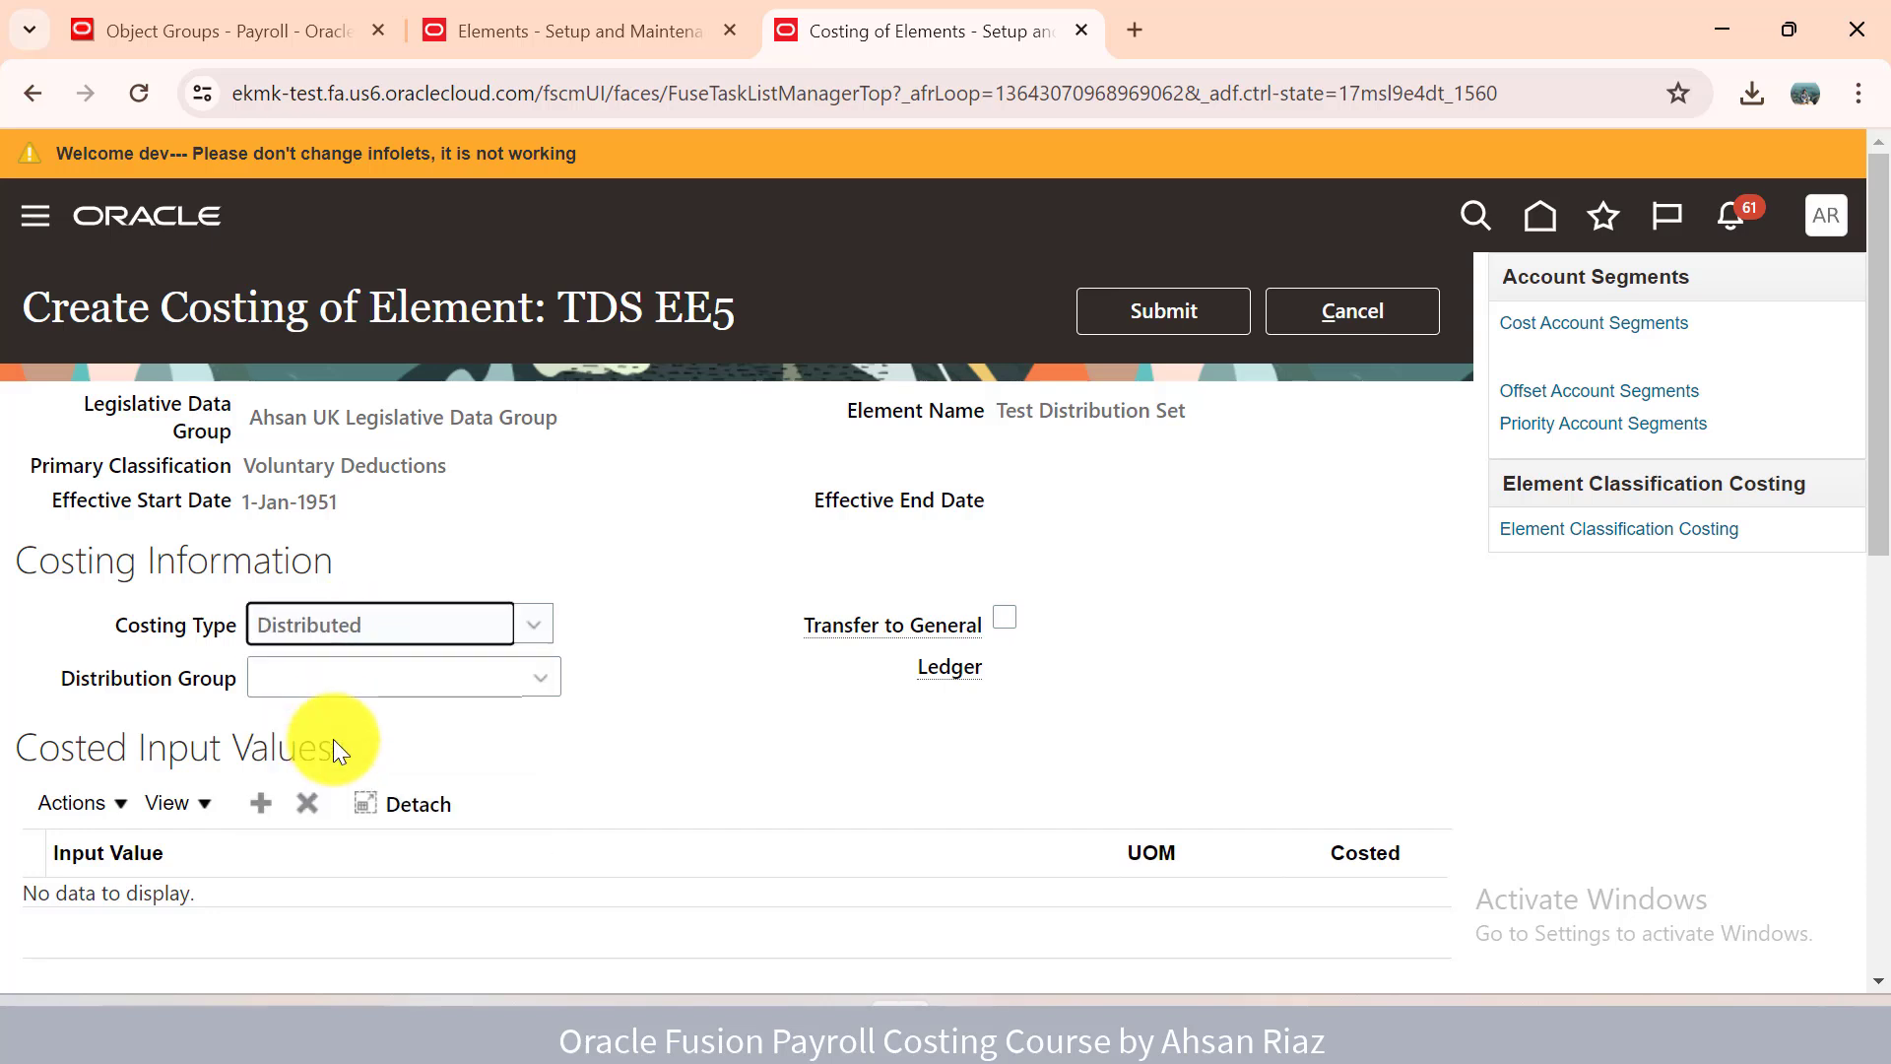
{"action": "left_click", "coordinate": [446, 680]}
{"action": "type", "text": "tes"}
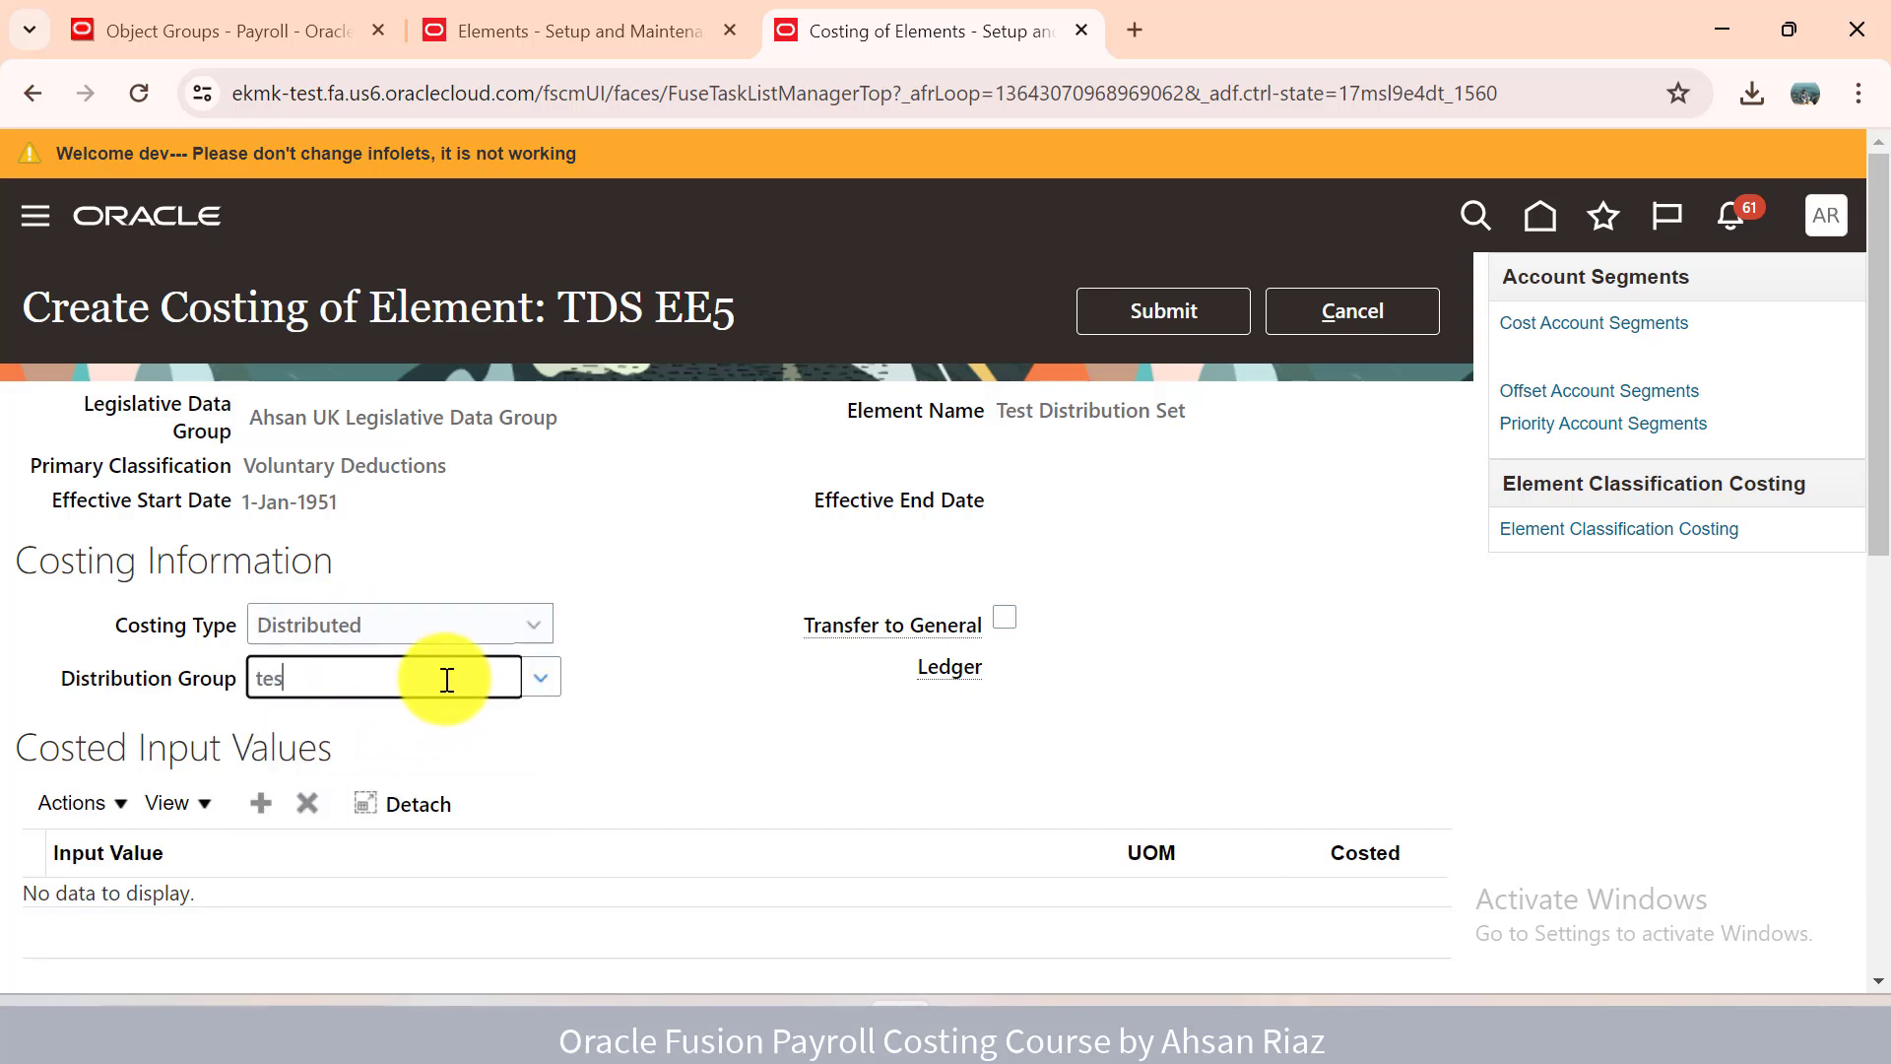
{"action": "type", "text": "t"}
{"action": "key", "text": "Tab"}
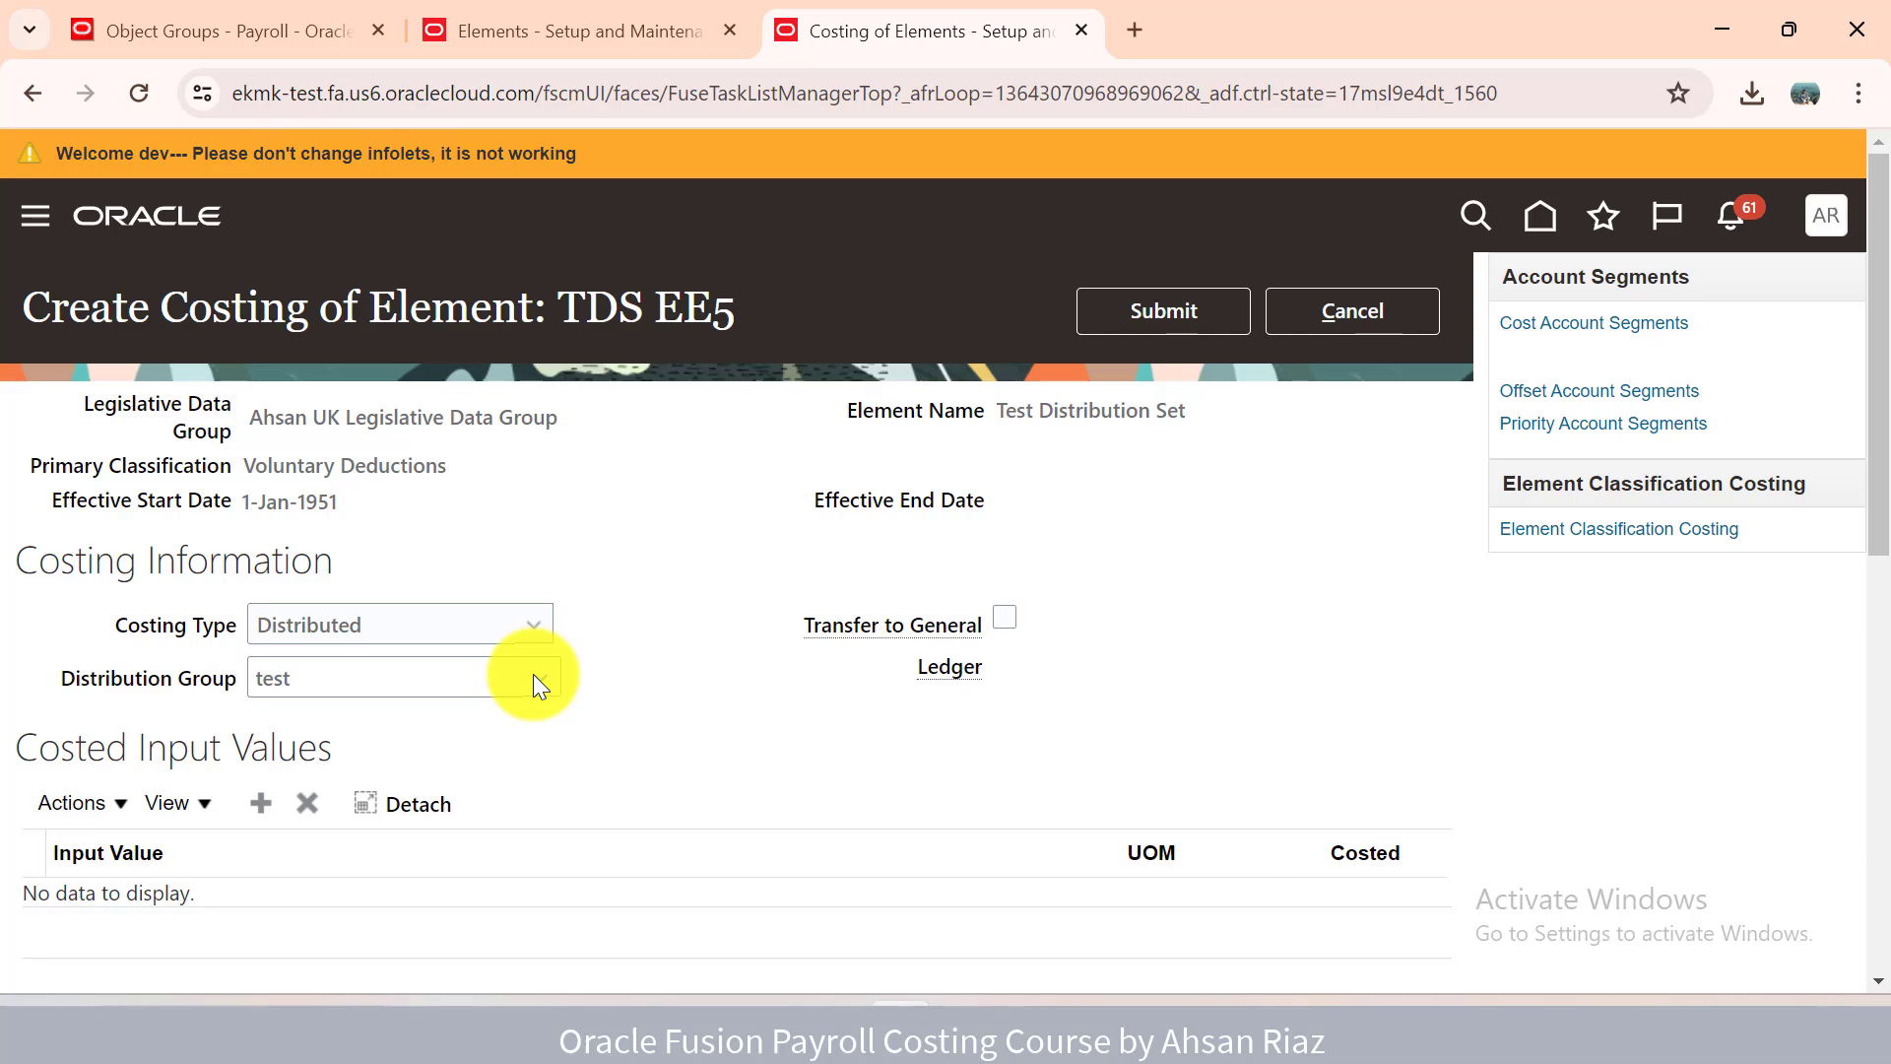
{"action": "left_click", "coordinate": [534, 674]}
{"action": "left_click", "coordinate": [418, 815]}
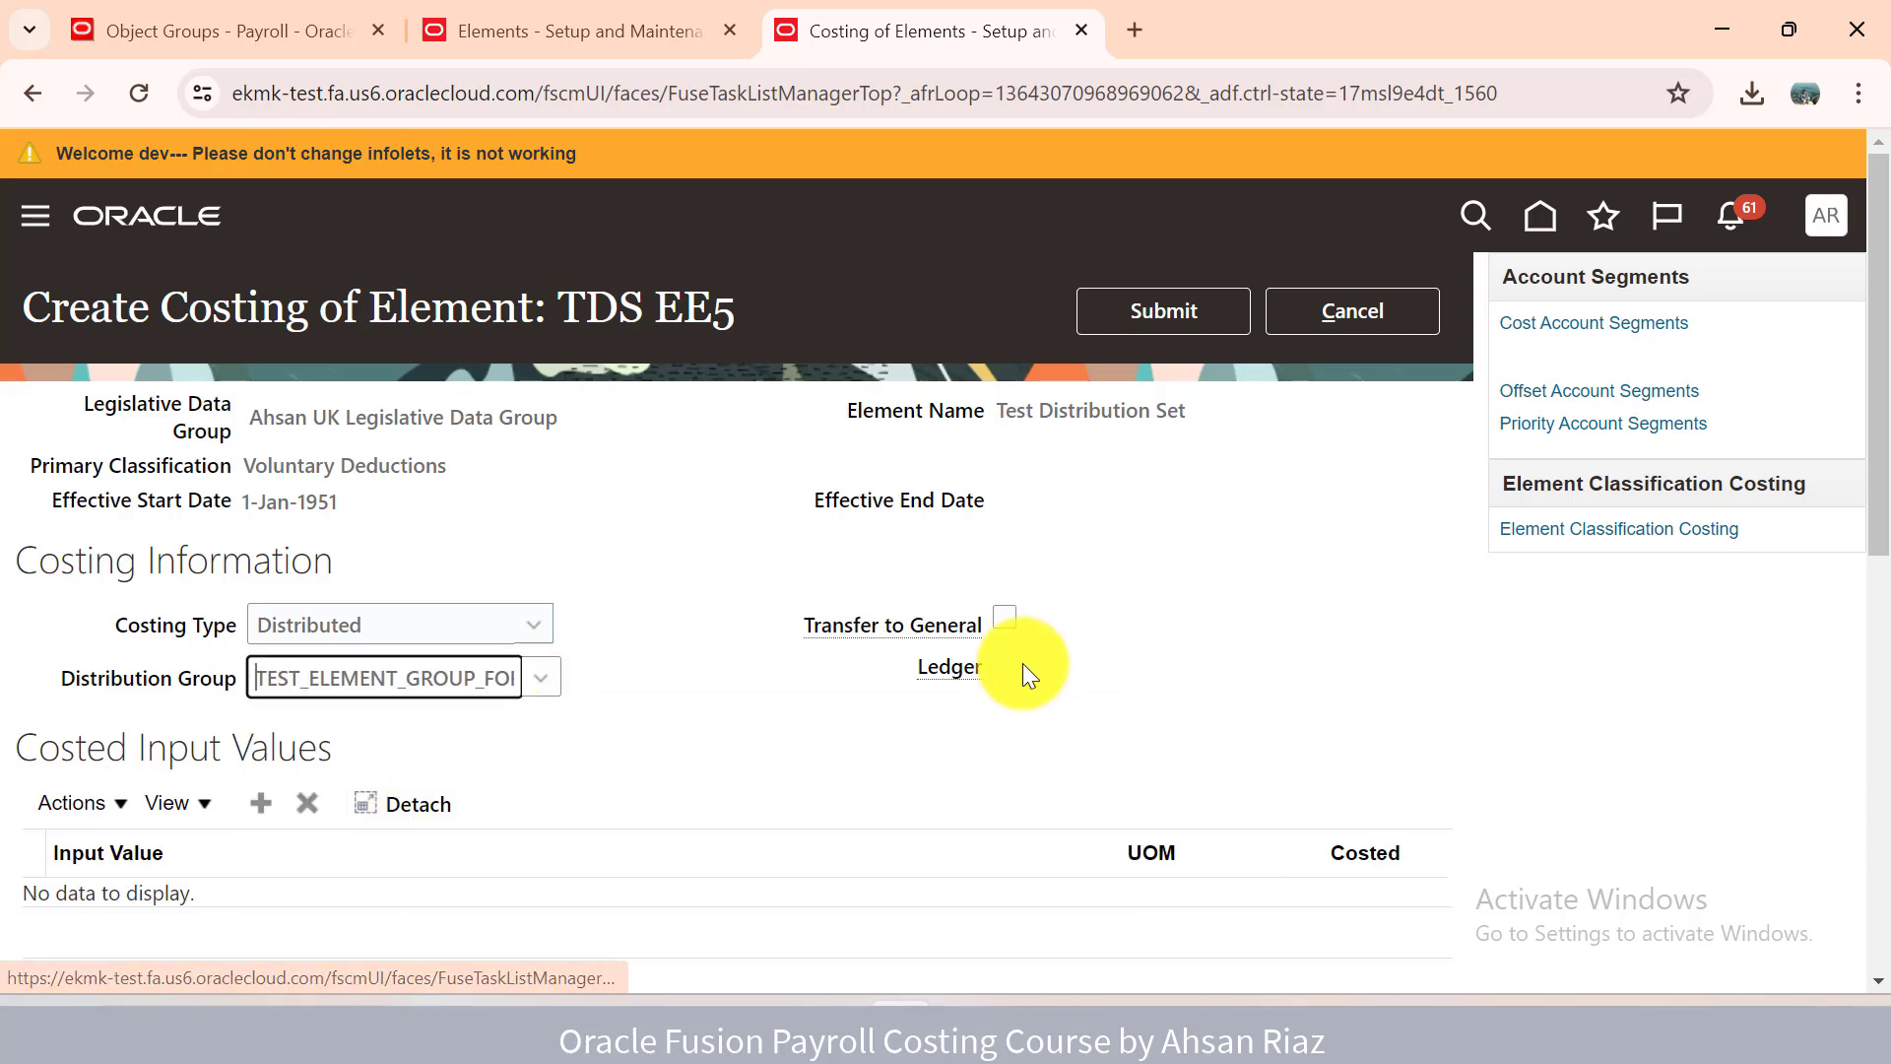
{"action": "left_click", "coordinate": [1004, 618]}
Add a costed input value row and set its input value to Primary Amount.
{"action": "left_click_drag", "start_coordinate": [1877, 367], "coordinate": [1877, 514]}
{"action": "left_click", "coordinate": [95, 537]}
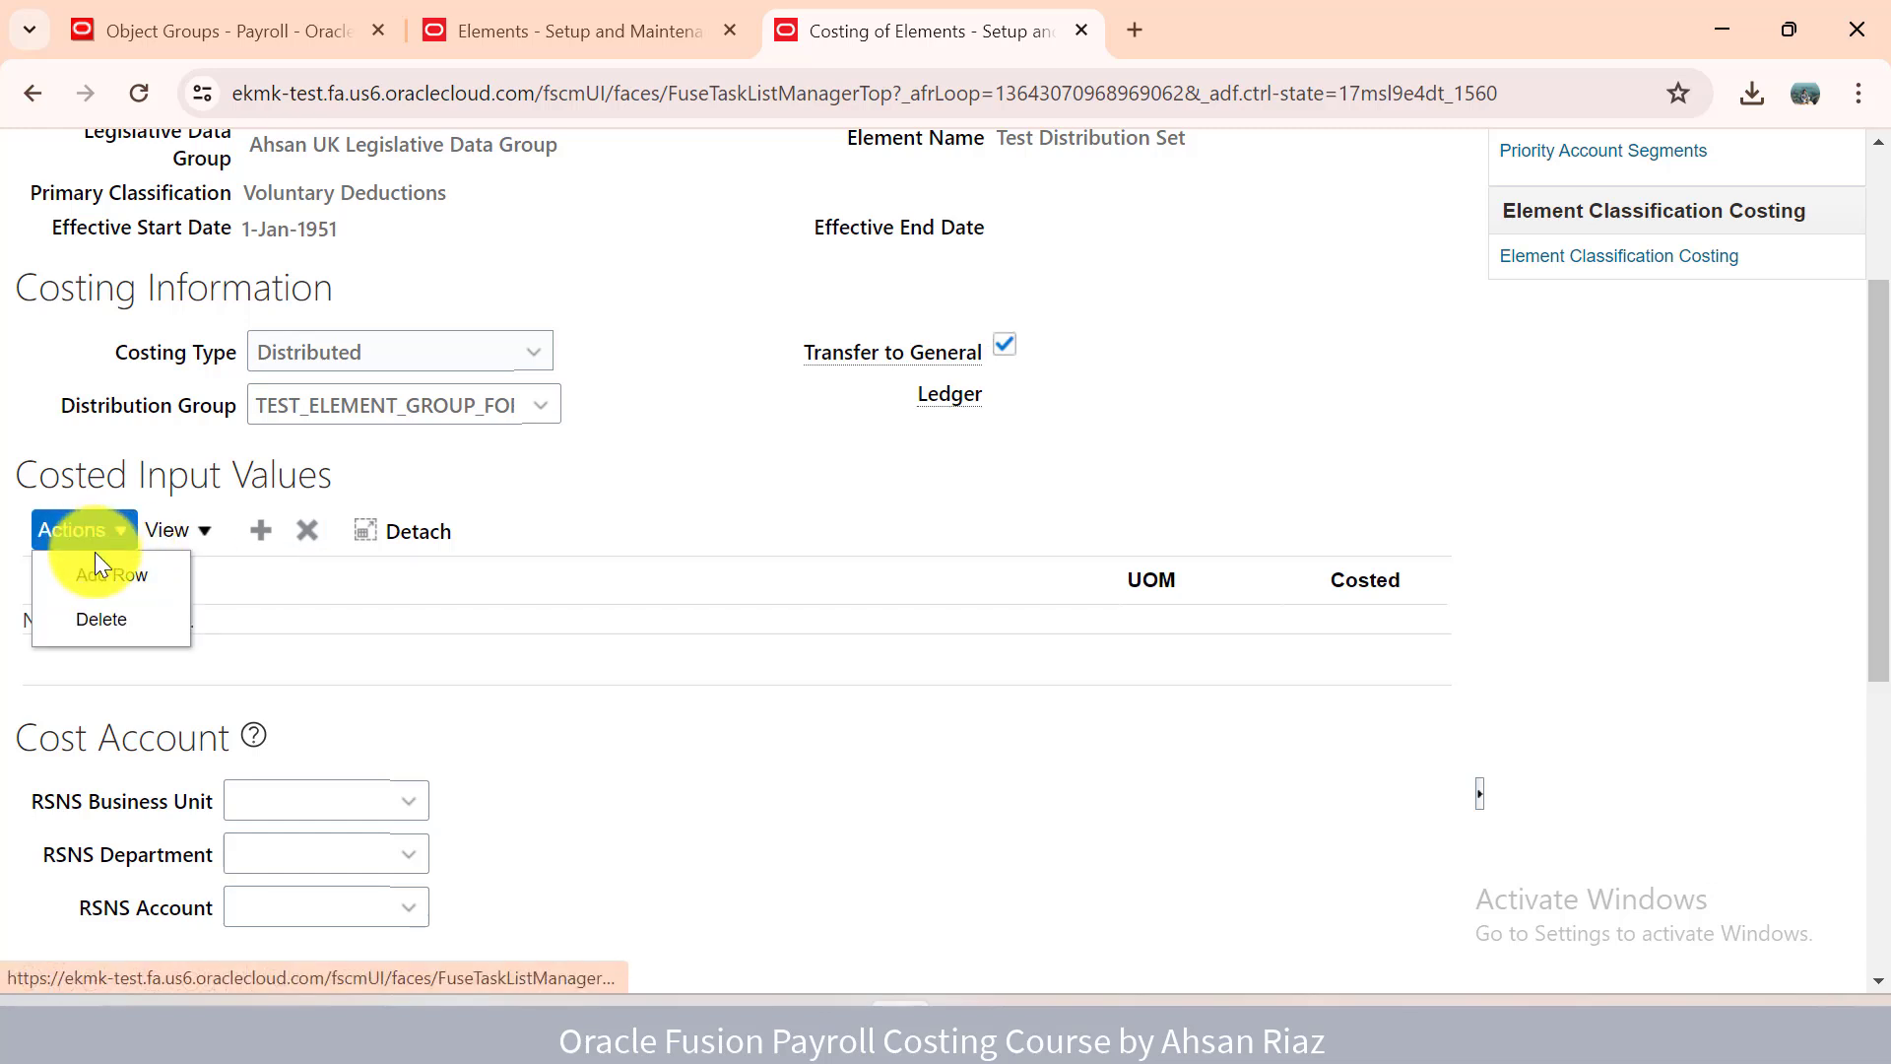
{"action": "left_click", "coordinate": [91, 575]}
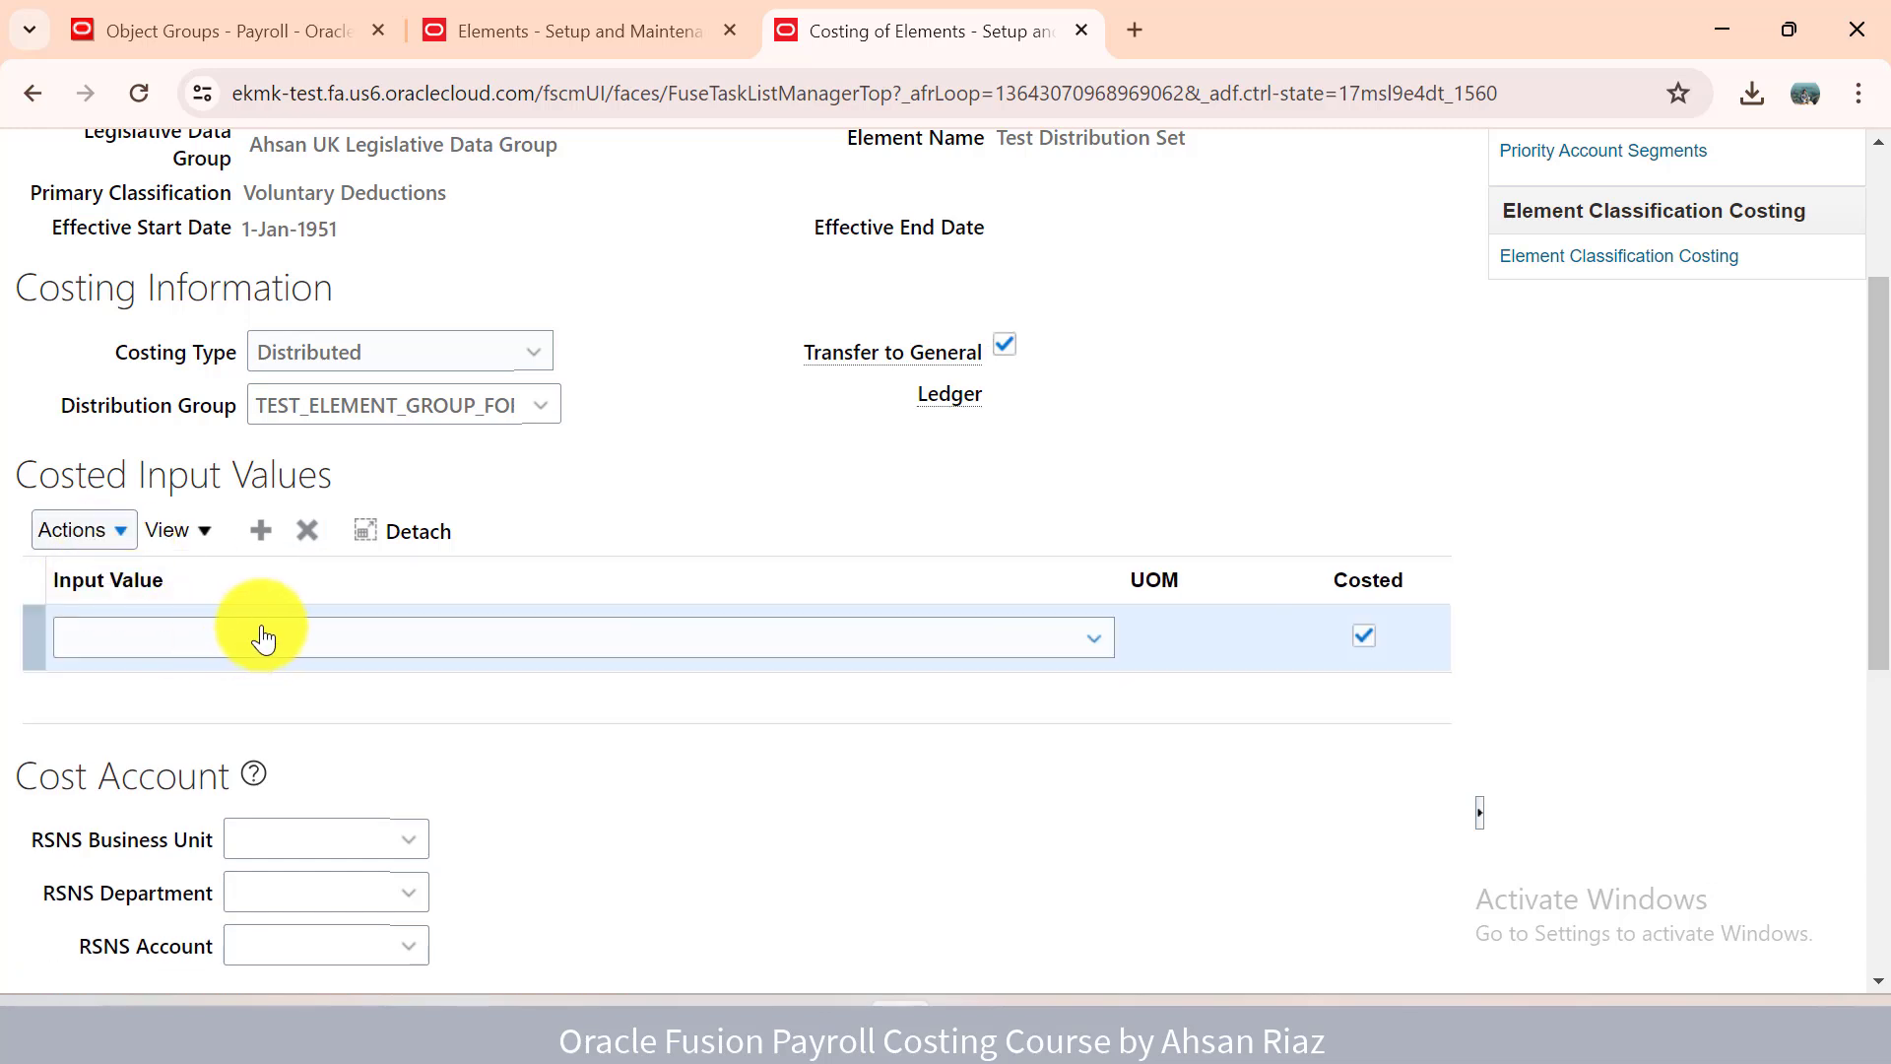
{"action": "left_click", "coordinate": [263, 639]}
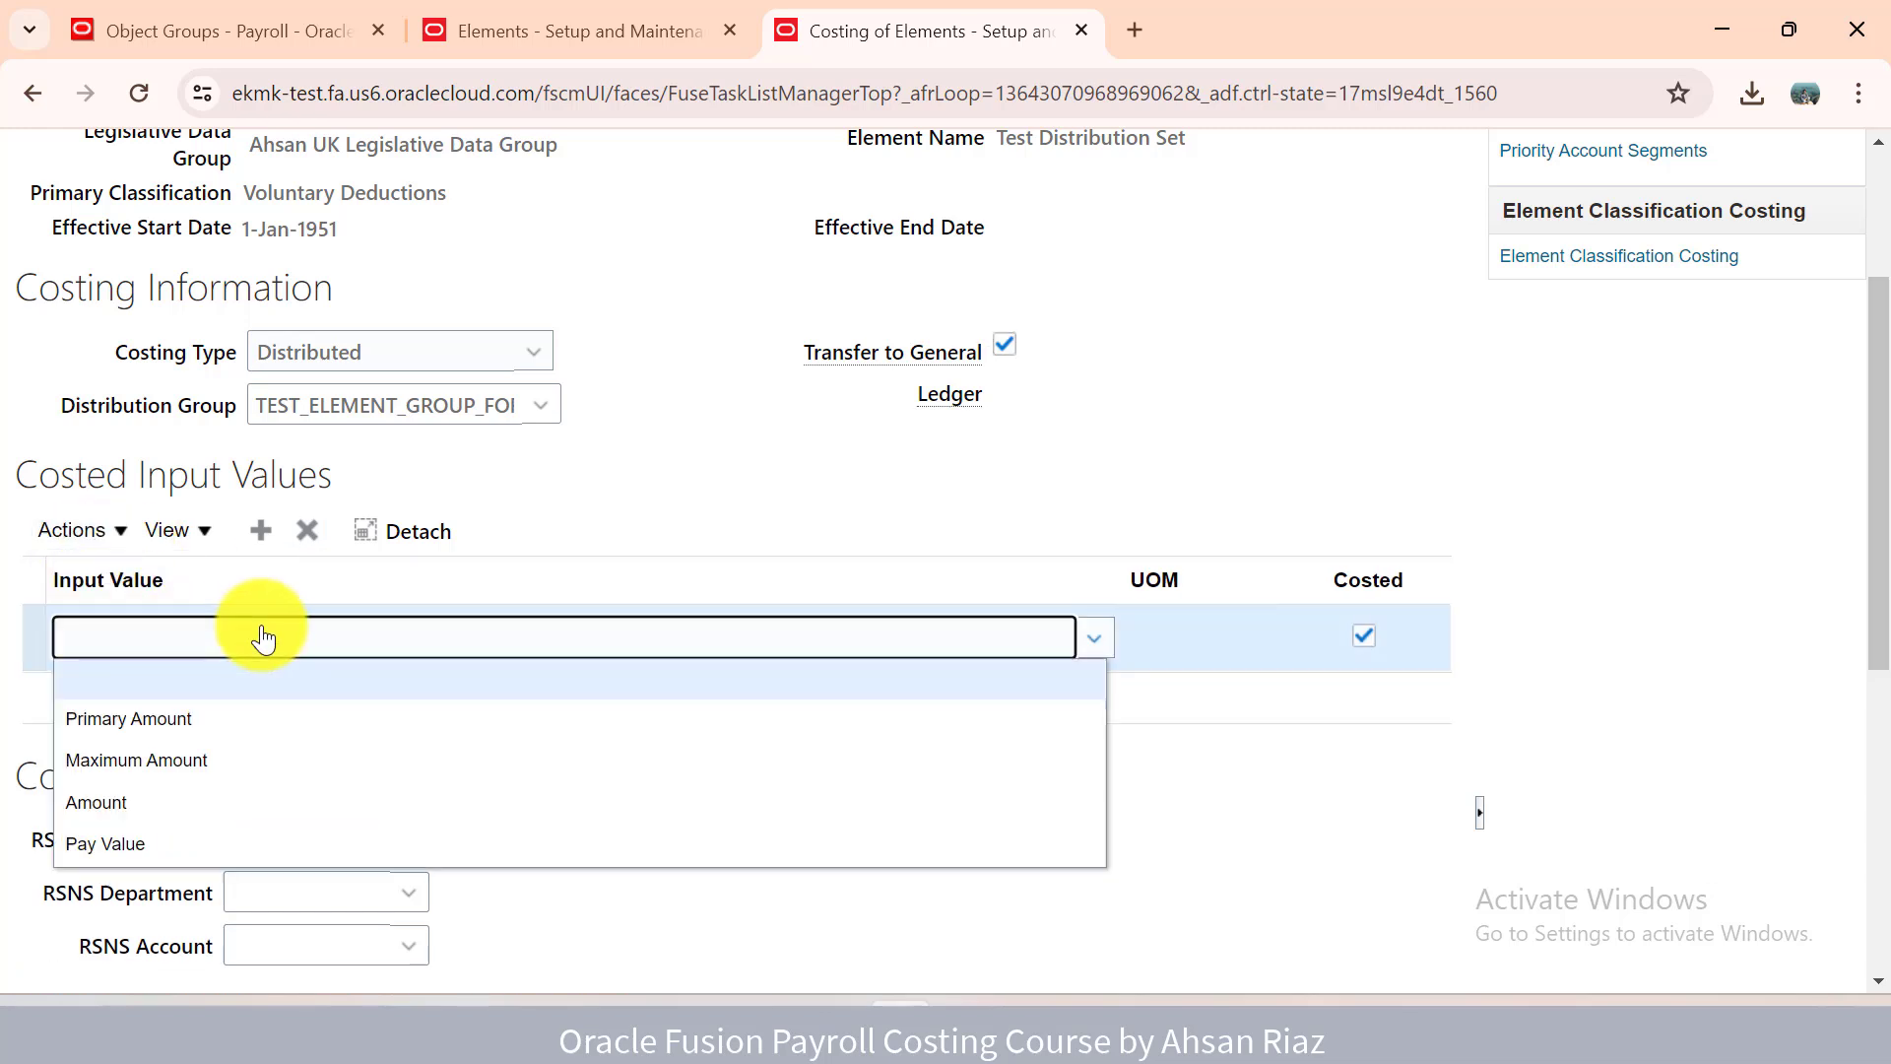
{"action": "left_click", "coordinate": [180, 719]}
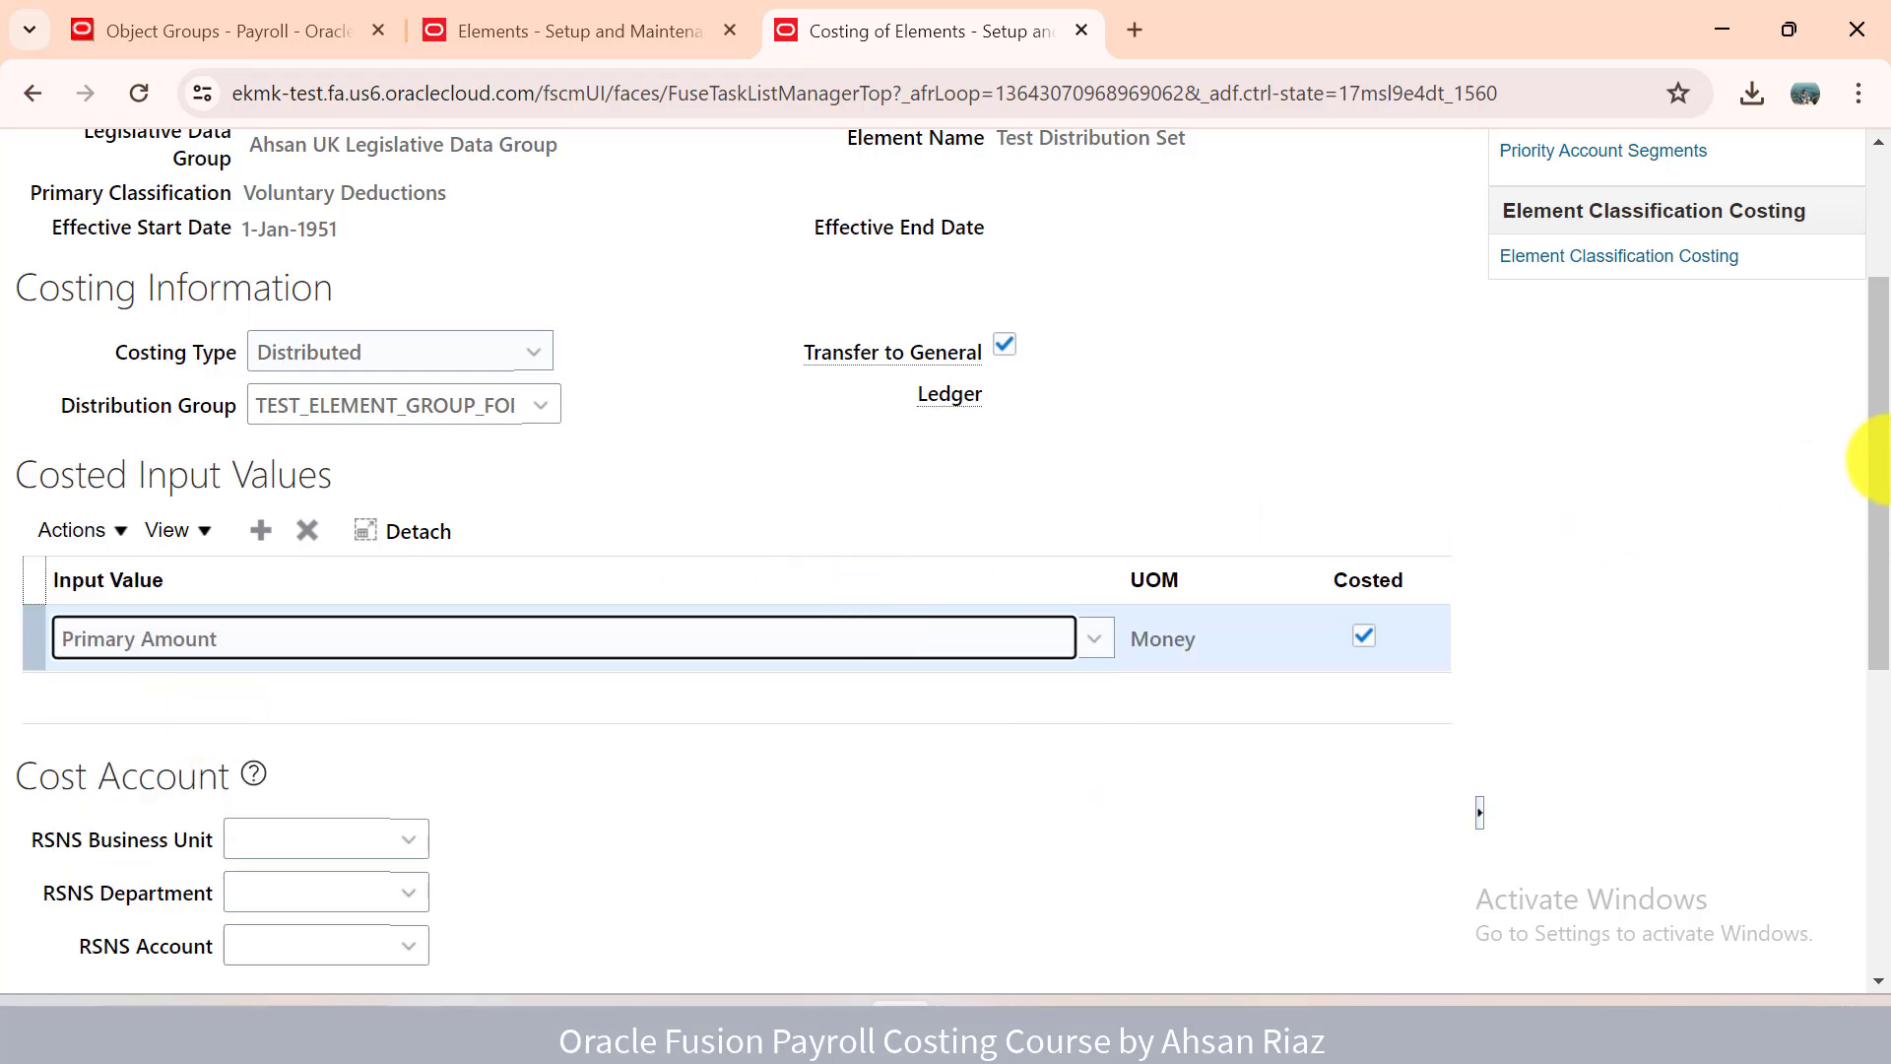
Try to submit the costing with Primary Amount as the costed input value, and dismiss the error.
{"action": "scroll", "coordinate": [1876, 455], "scroll_direction": "up", "scroll_amount": 3}
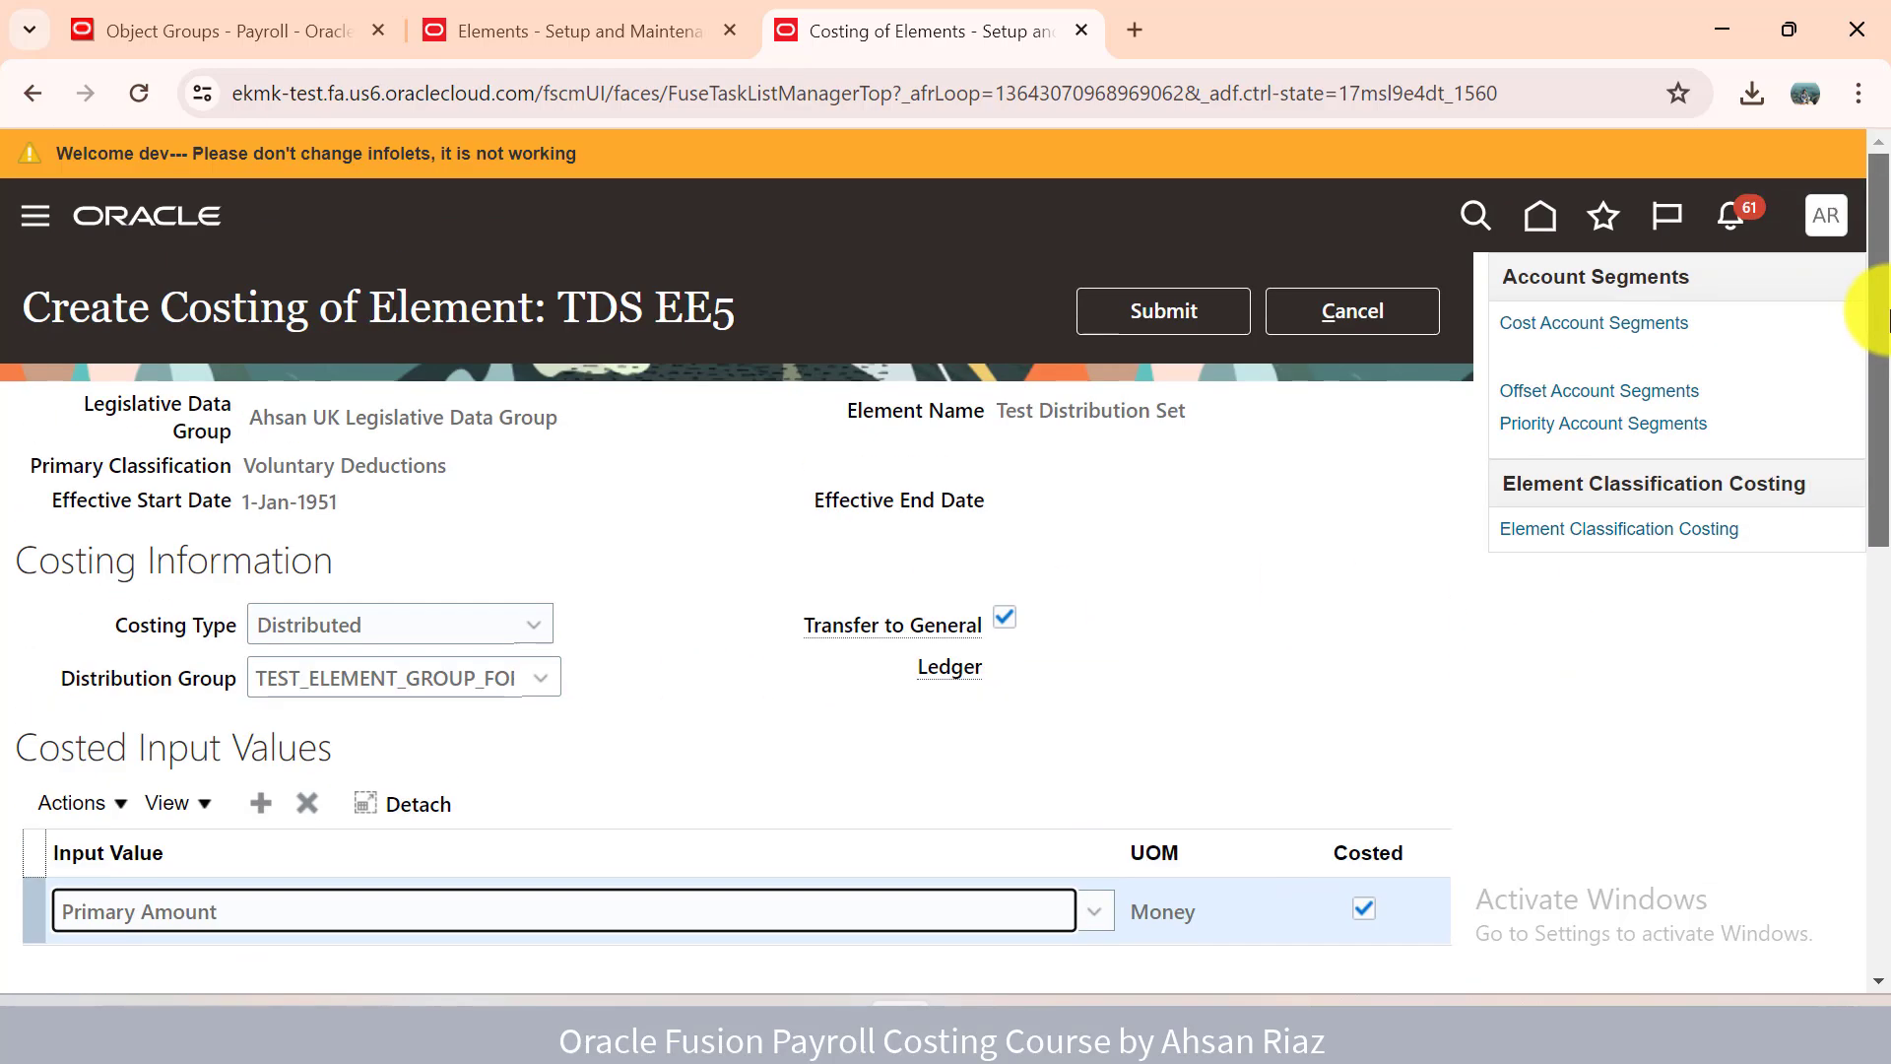
{"action": "left_click", "coordinate": [1214, 321]}
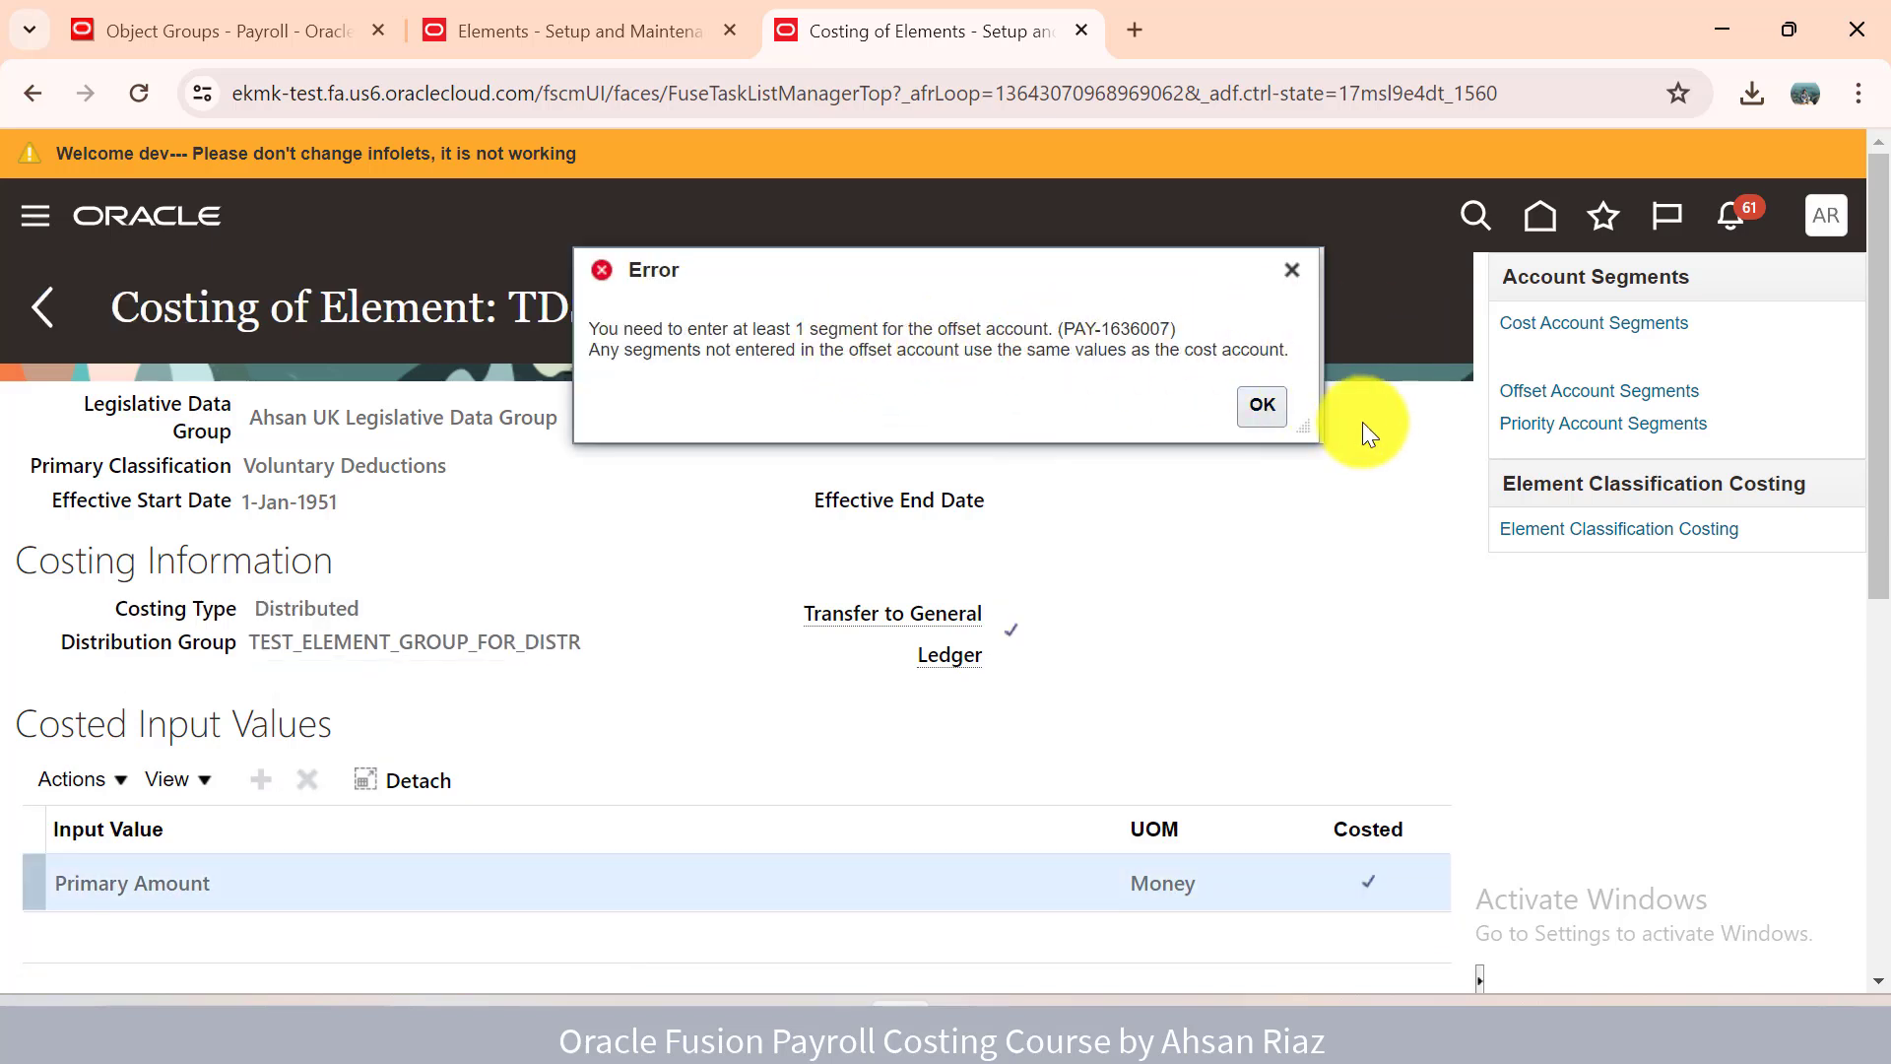
{"action": "left_click", "coordinate": [1262, 405]}
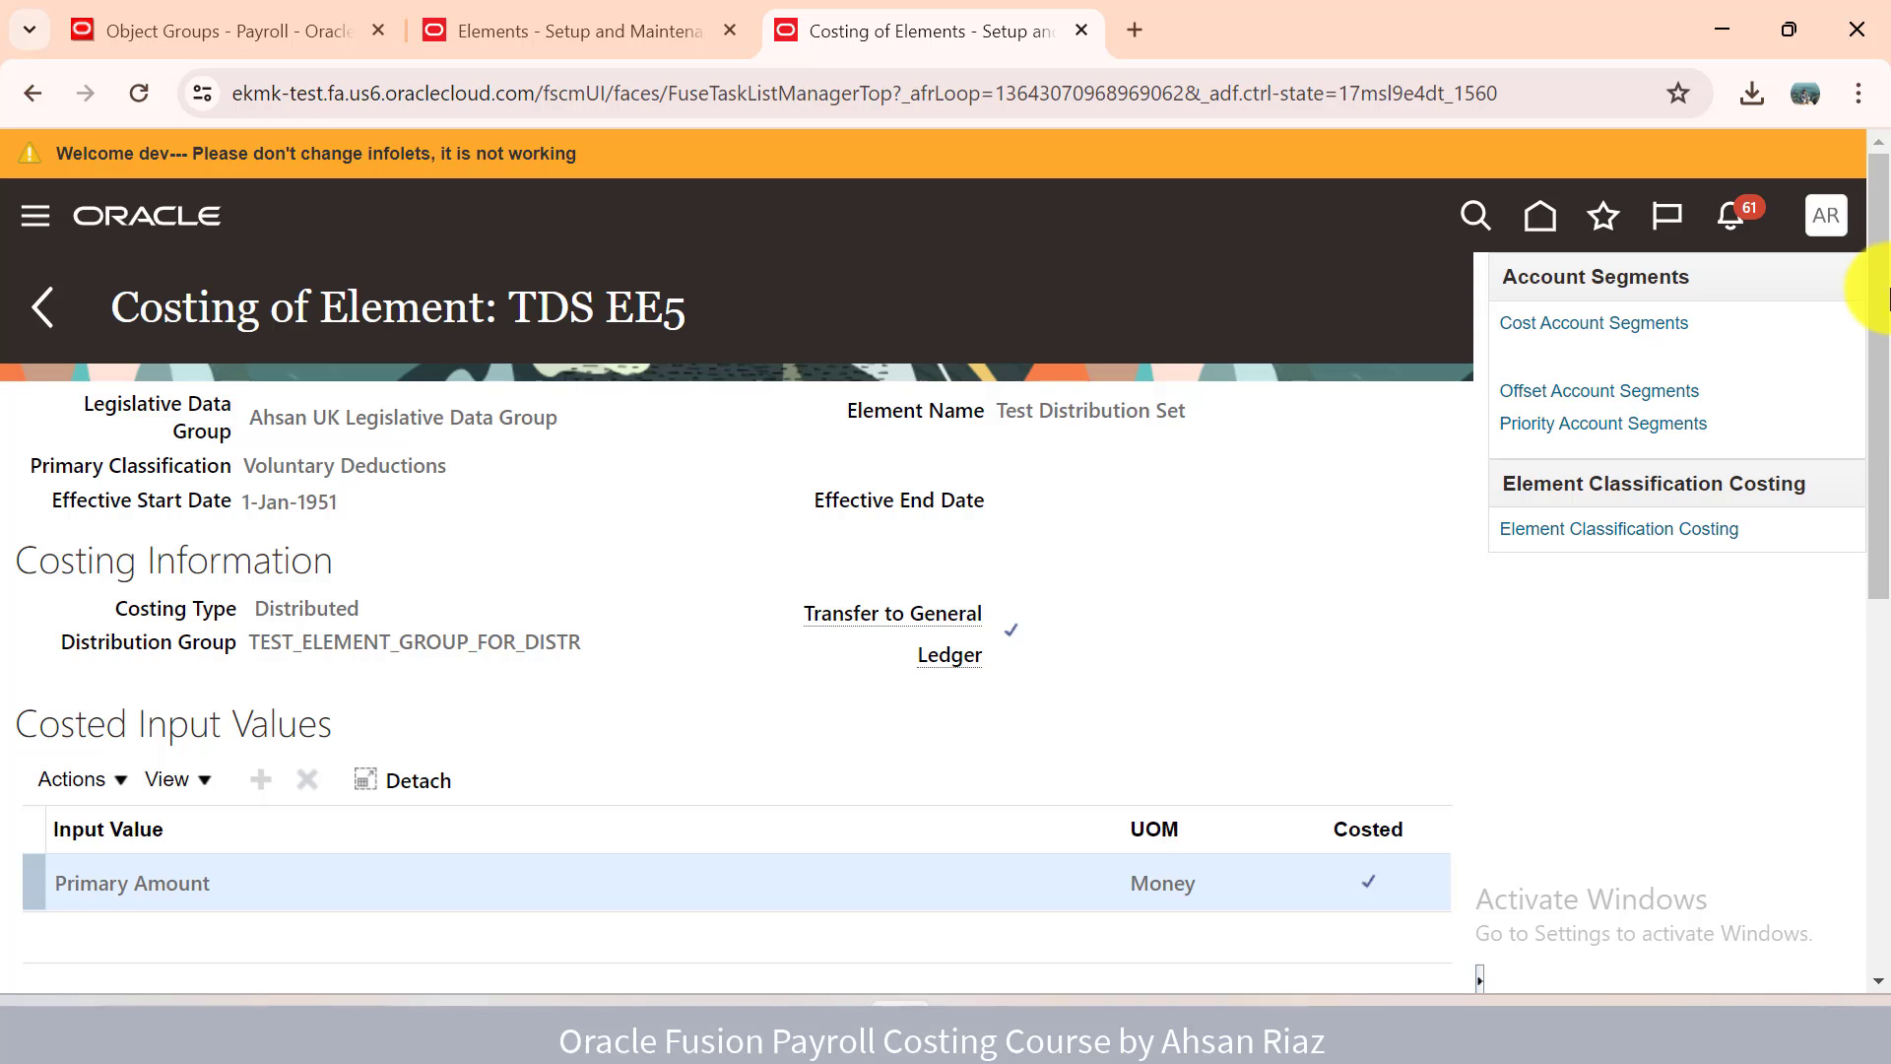
{"action": "left_click_drag", "start_coordinate": [1887, 296], "coordinate": [1731, 329]}
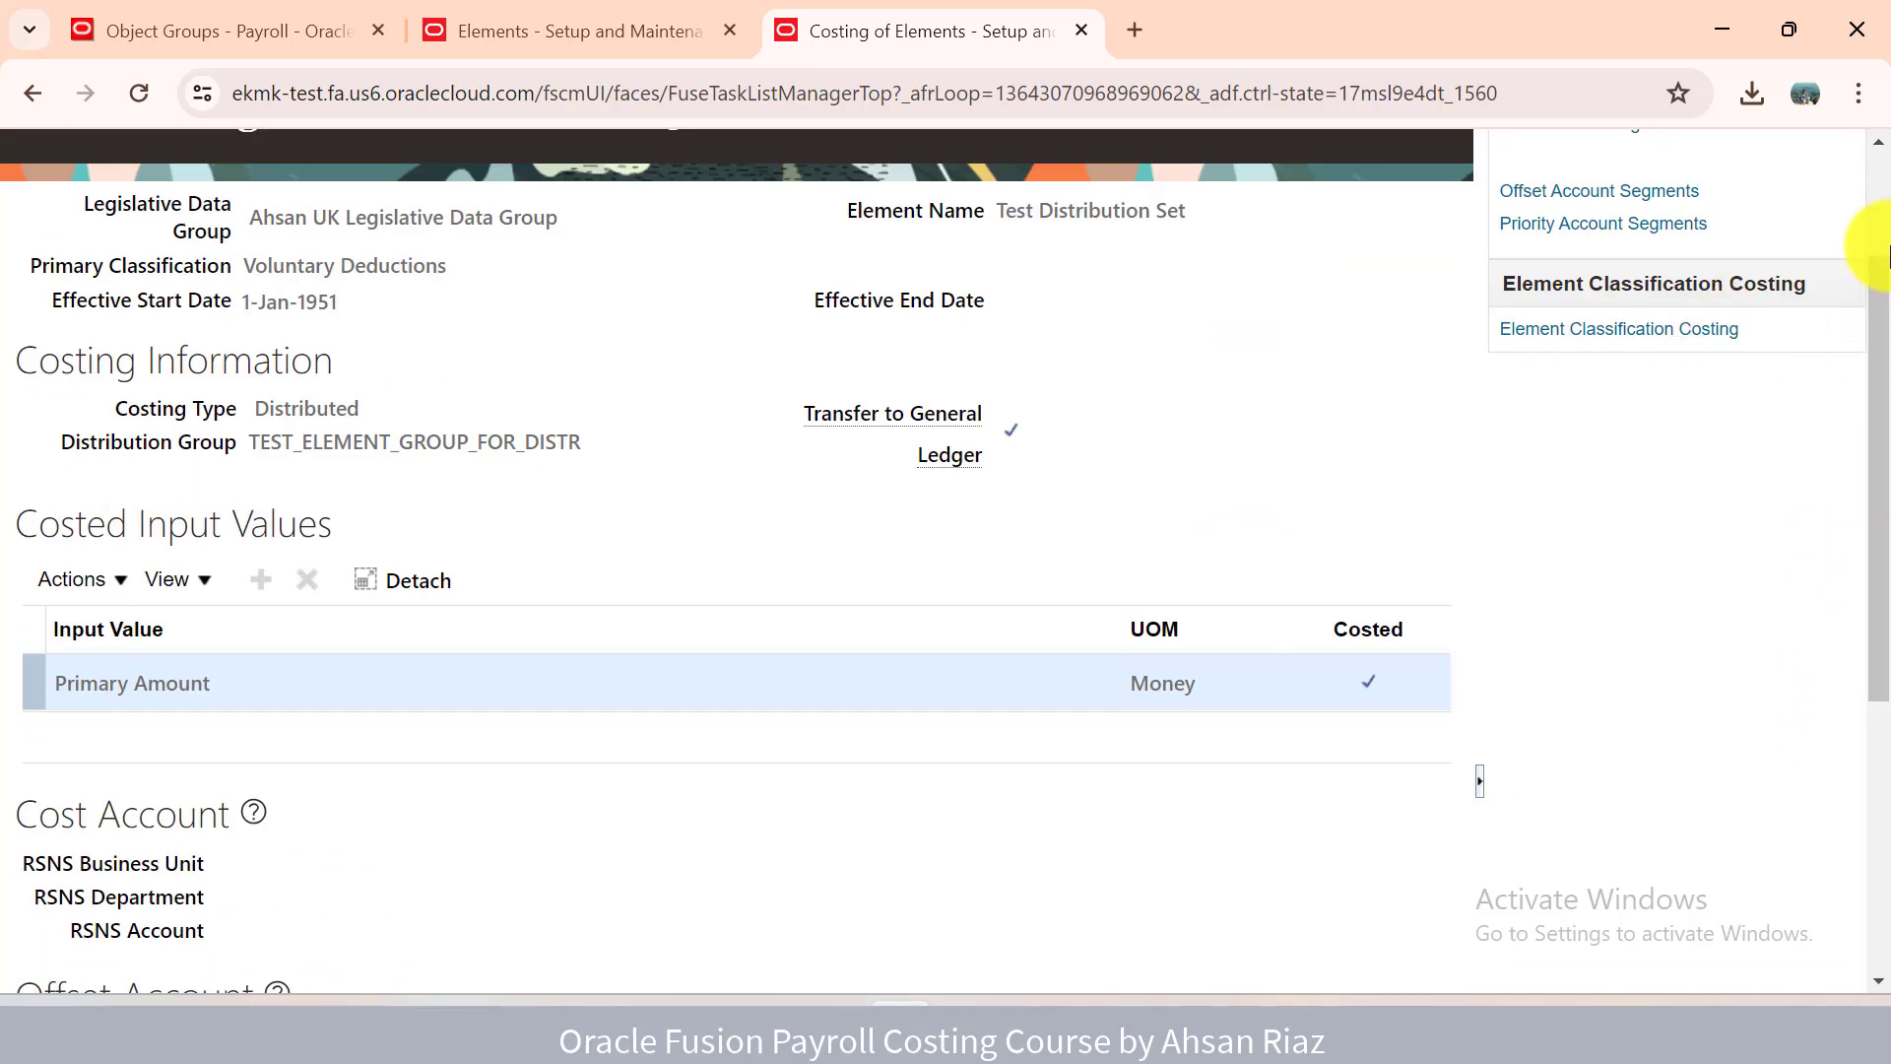
{"action": "left_click", "coordinate": [1881, 202]}
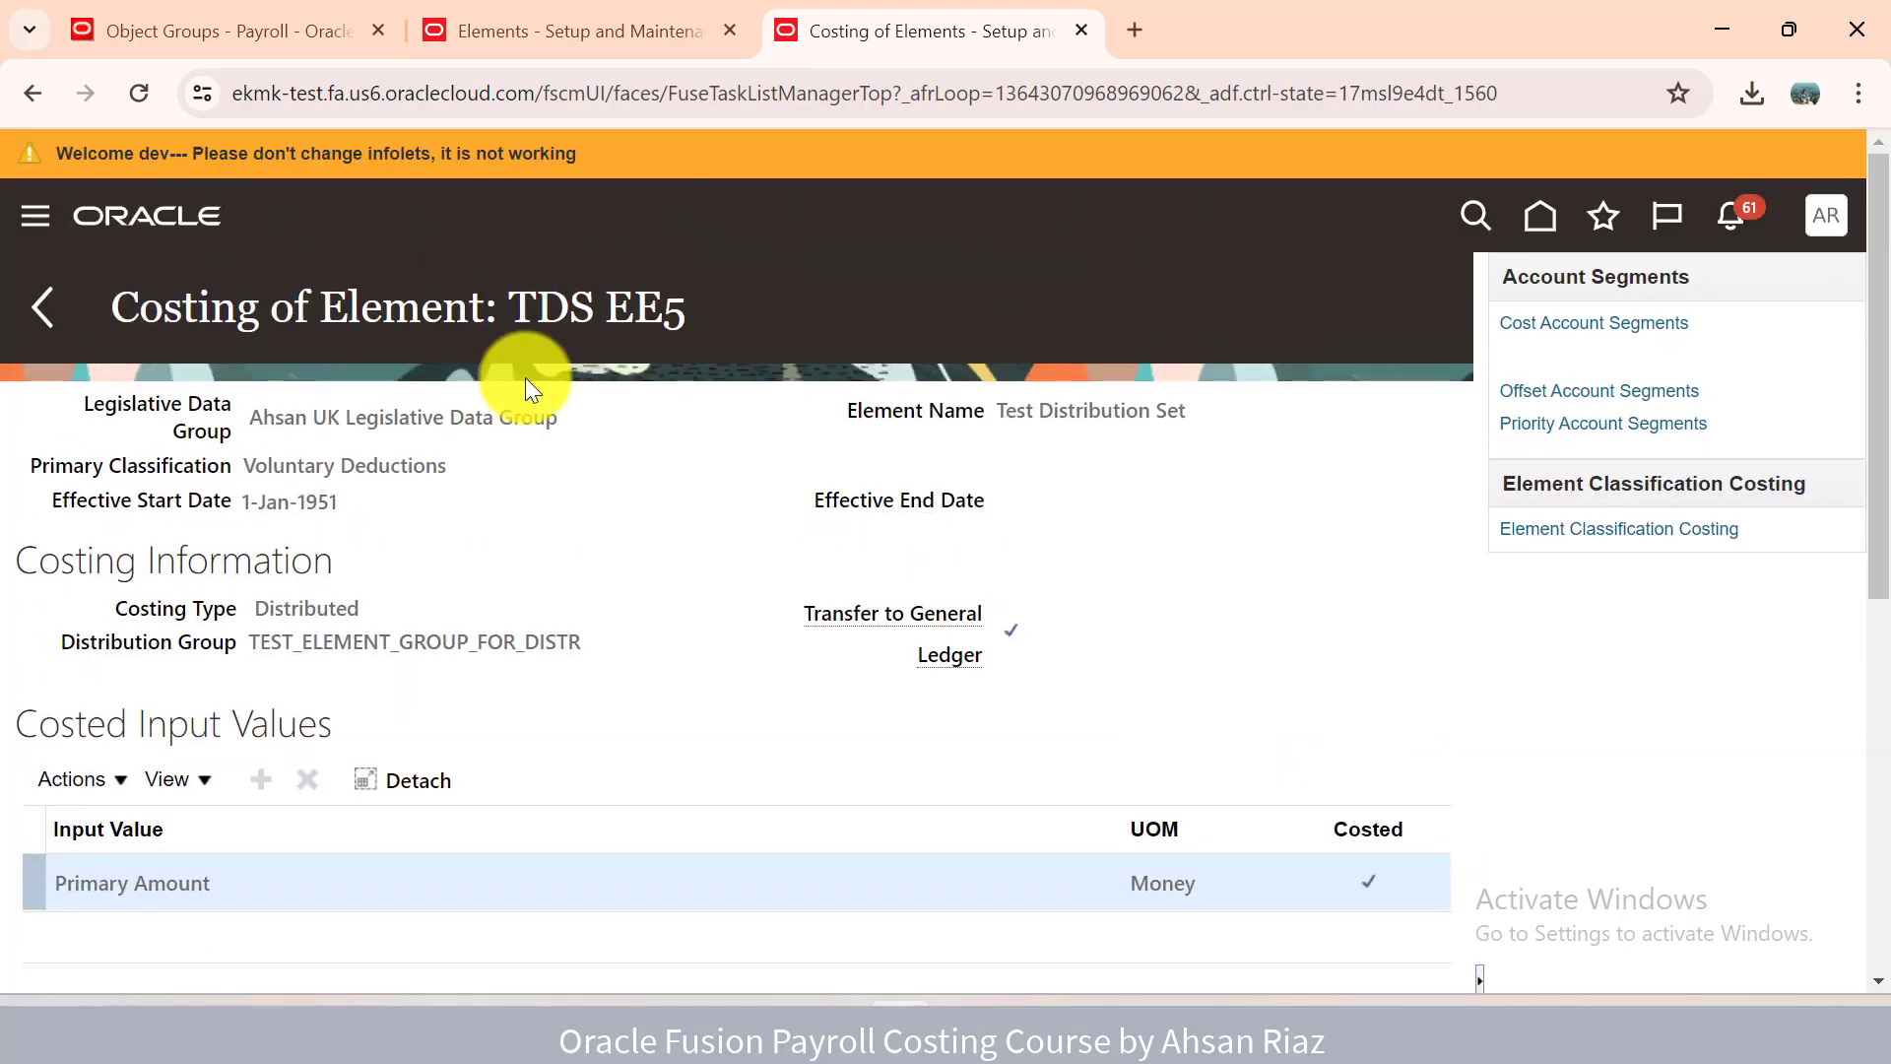
Go back to Costing of Elements and create a new costing for TDS EE5 effective 1-Jan-1951, dismissing the warning.
{"action": "left_click", "coordinate": [53, 332]}
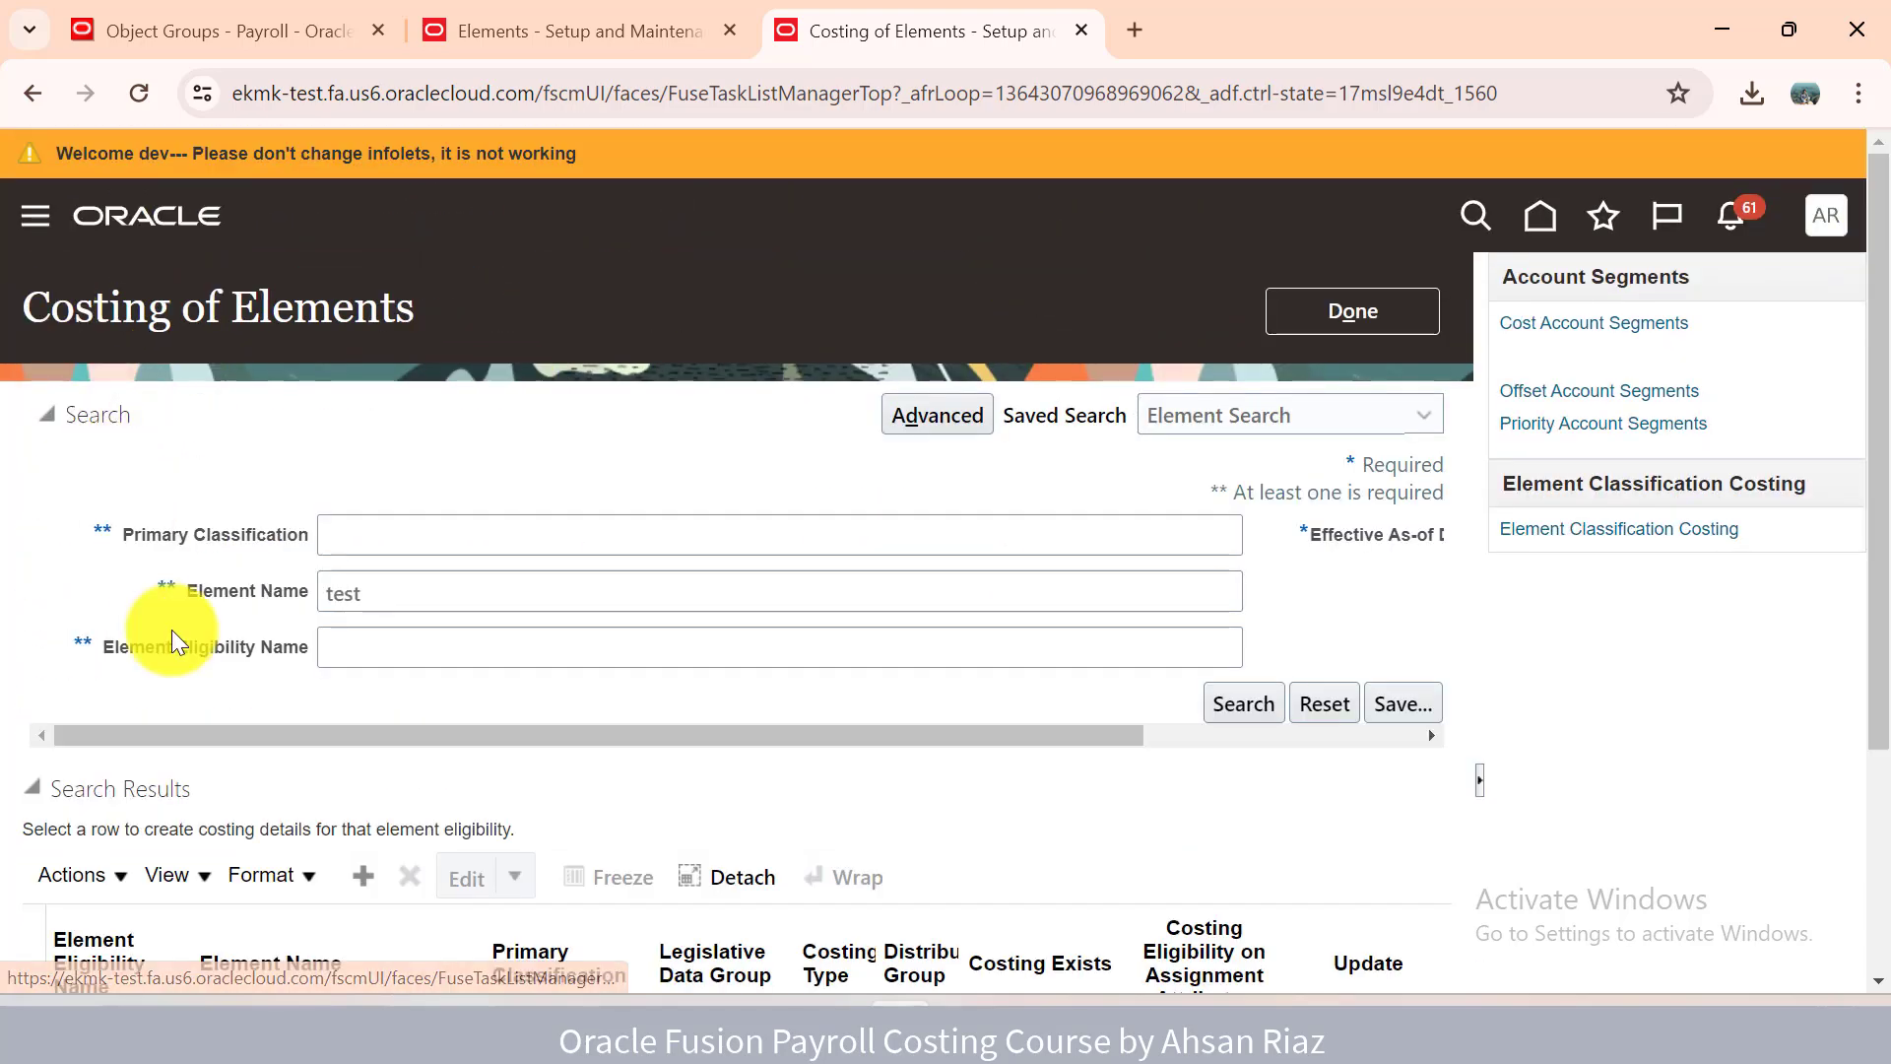
{"action": "scroll", "coordinate": [1839, 514], "scroll_direction": "down", "scroll_amount": 2}
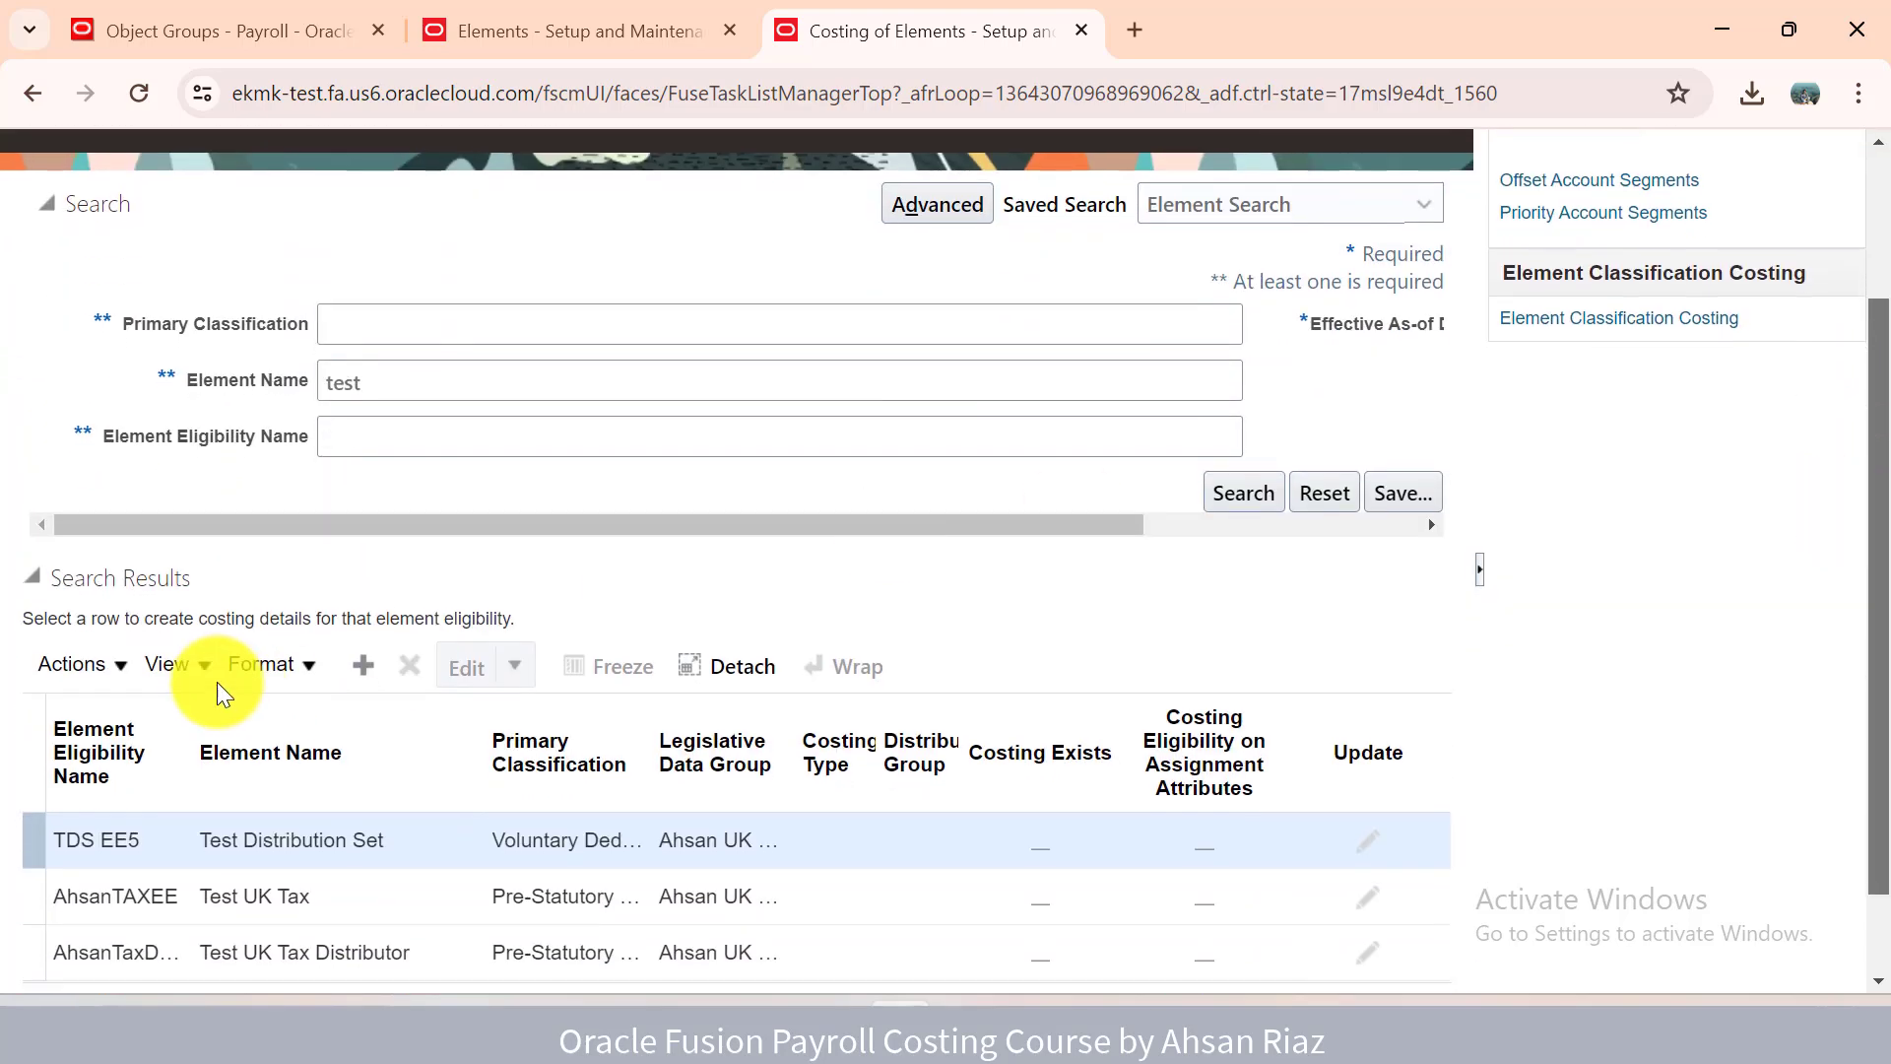
{"action": "left_click", "coordinate": [100, 671]}
{"action": "left_click", "coordinate": [104, 712]}
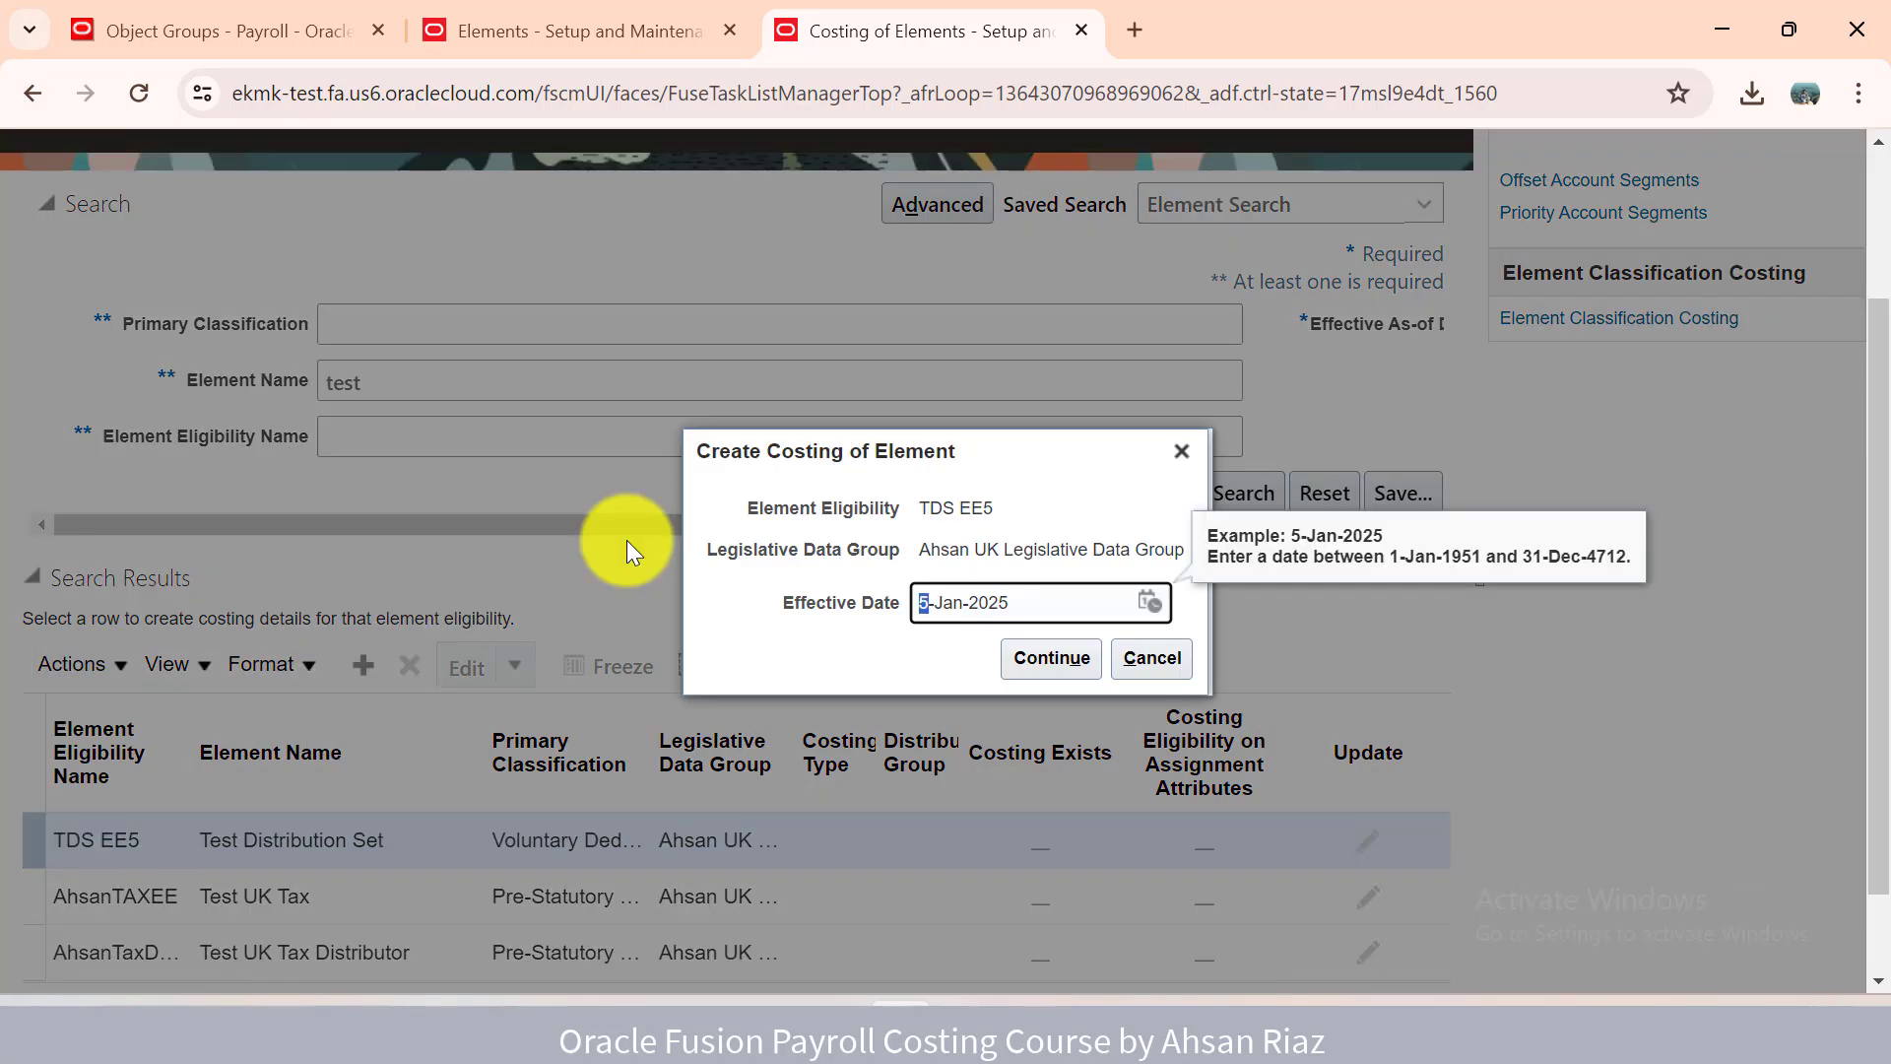
{"action": "key", "text": "shift+End"}
{"action": "type", "text": "195"}
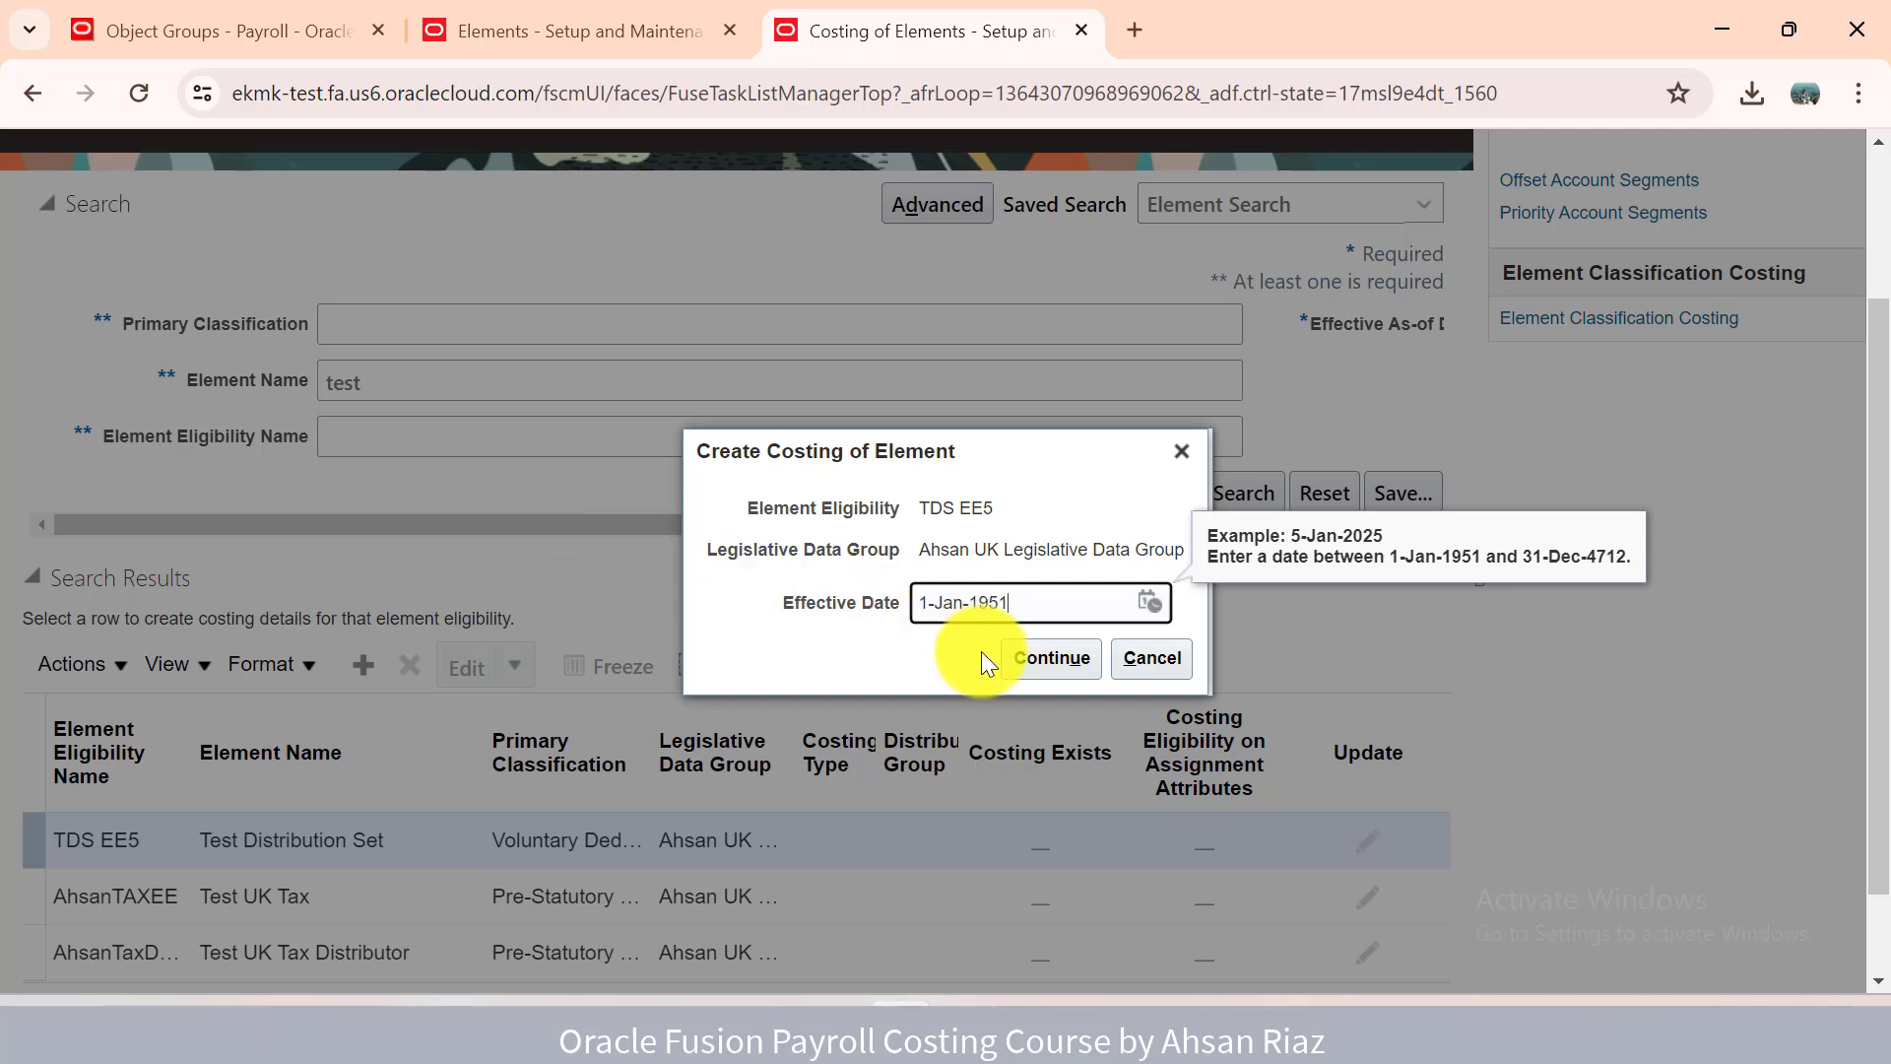
{"action": "left_click", "coordinate": [1016, 658]}
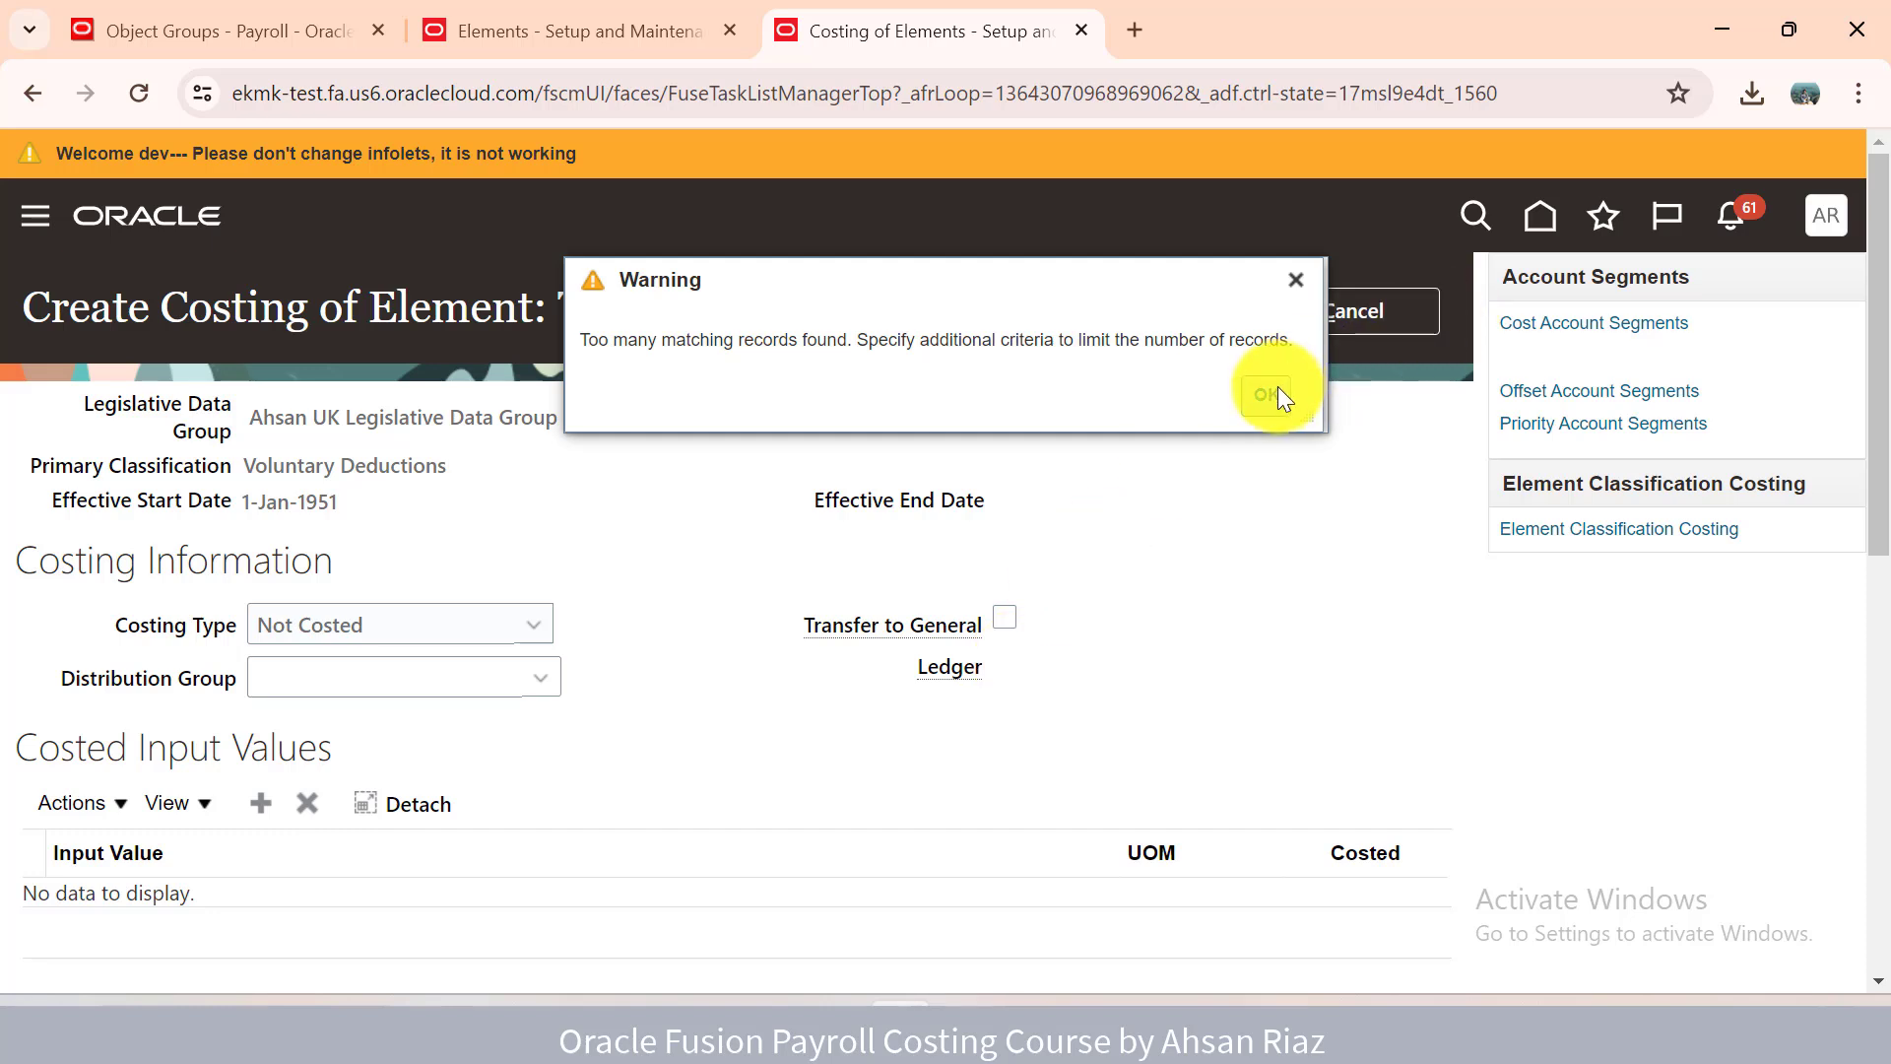
{"action": "left_click", "coordinate": [1272, 390]}
Set the costing type to Distributed, enable transfer to General Ledger and choose the TEST_ELEMENT_GROUP_FOR_DISTR distribution group.
{"action": "left_click", "coordinate": [370, 645]}
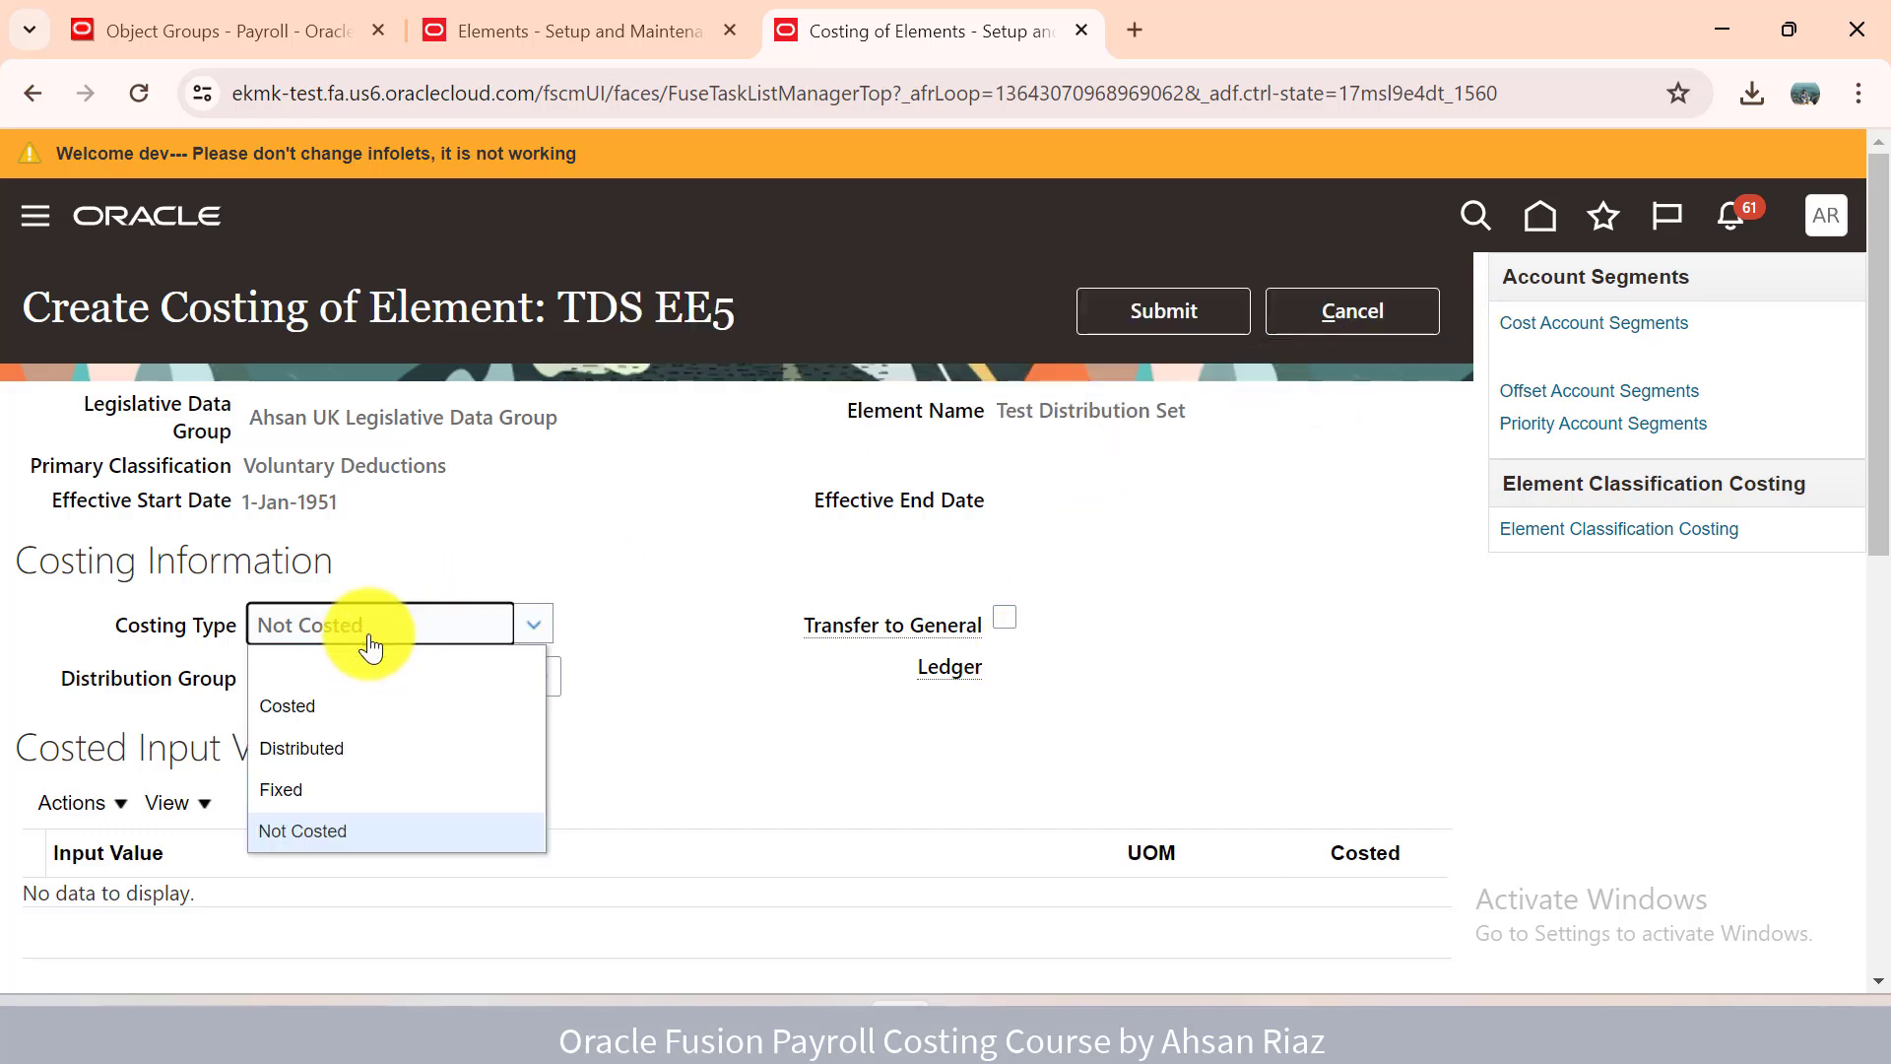
{"action": "left_click", "coordinate": [359, 750]}
{"action": "left_click", "coordinate": [1005, 617]}
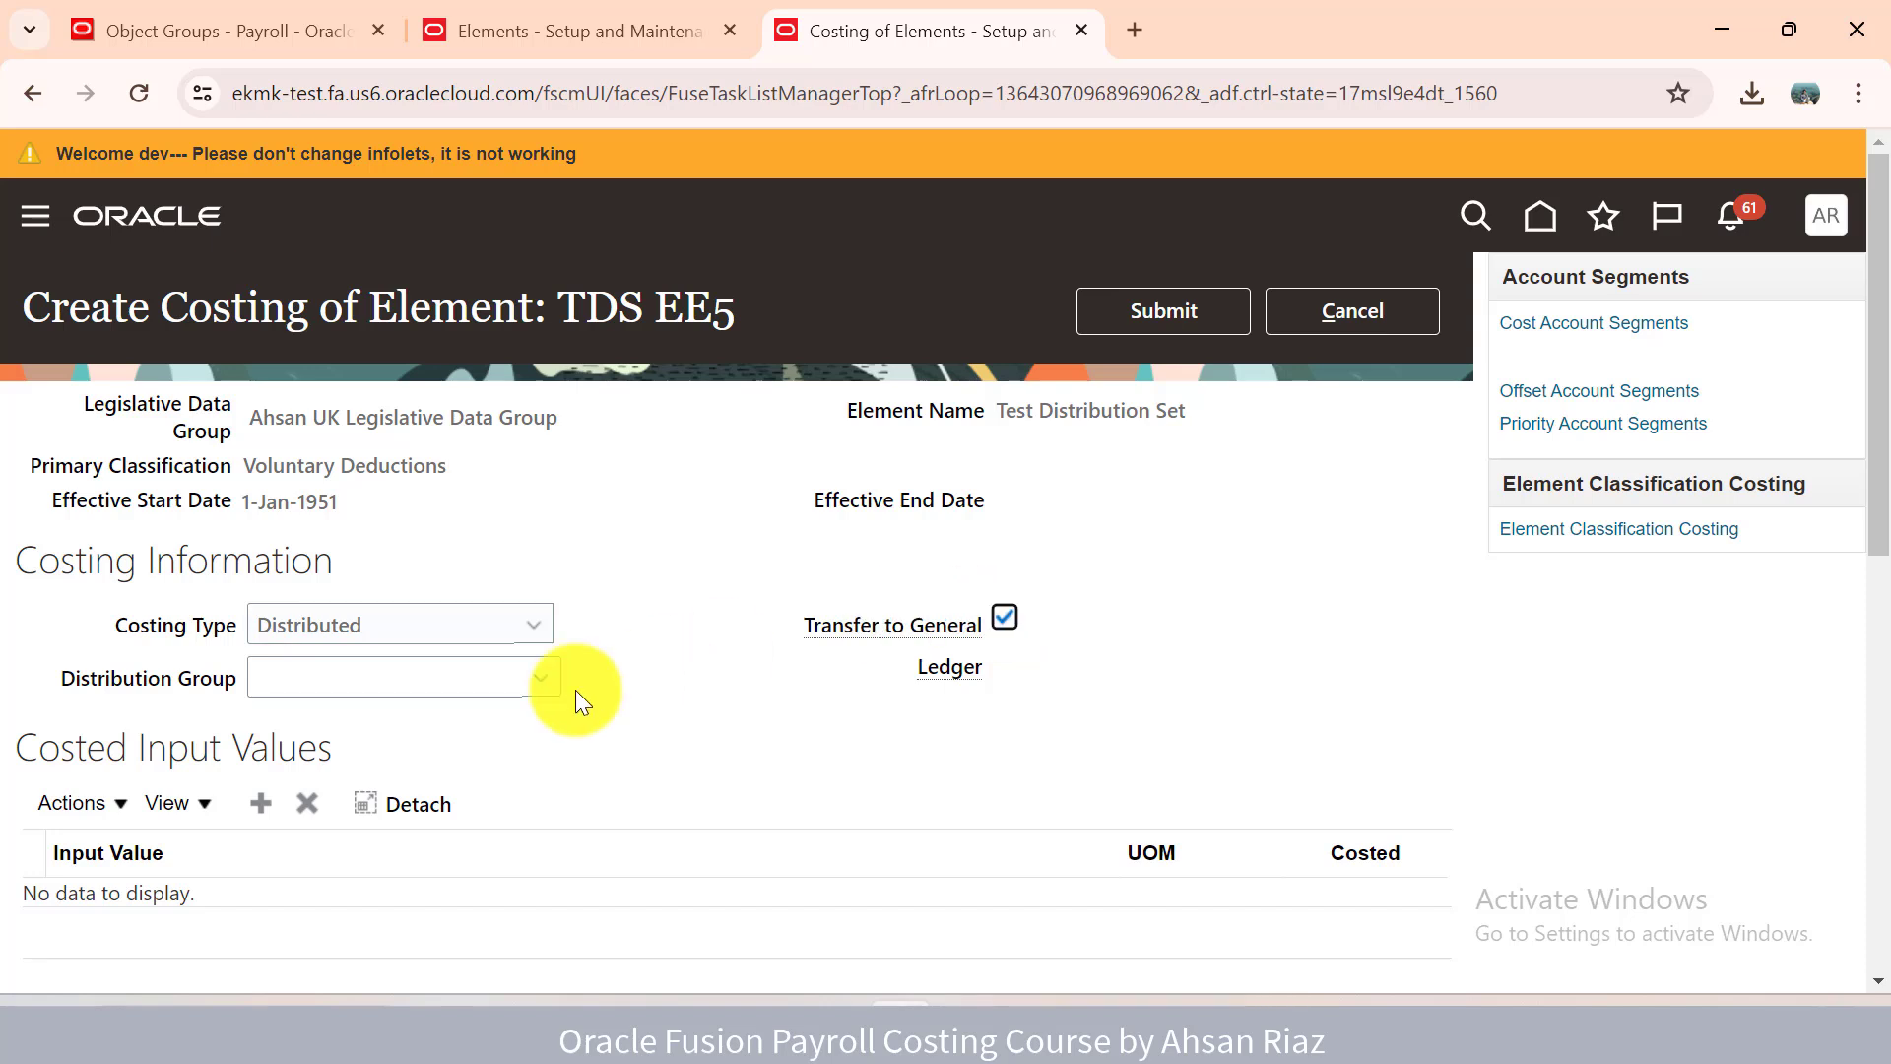
{"action": "left_click", "coordinate": [464, 677]}
{"action": "left_click", "coordinate": [522, 672]}
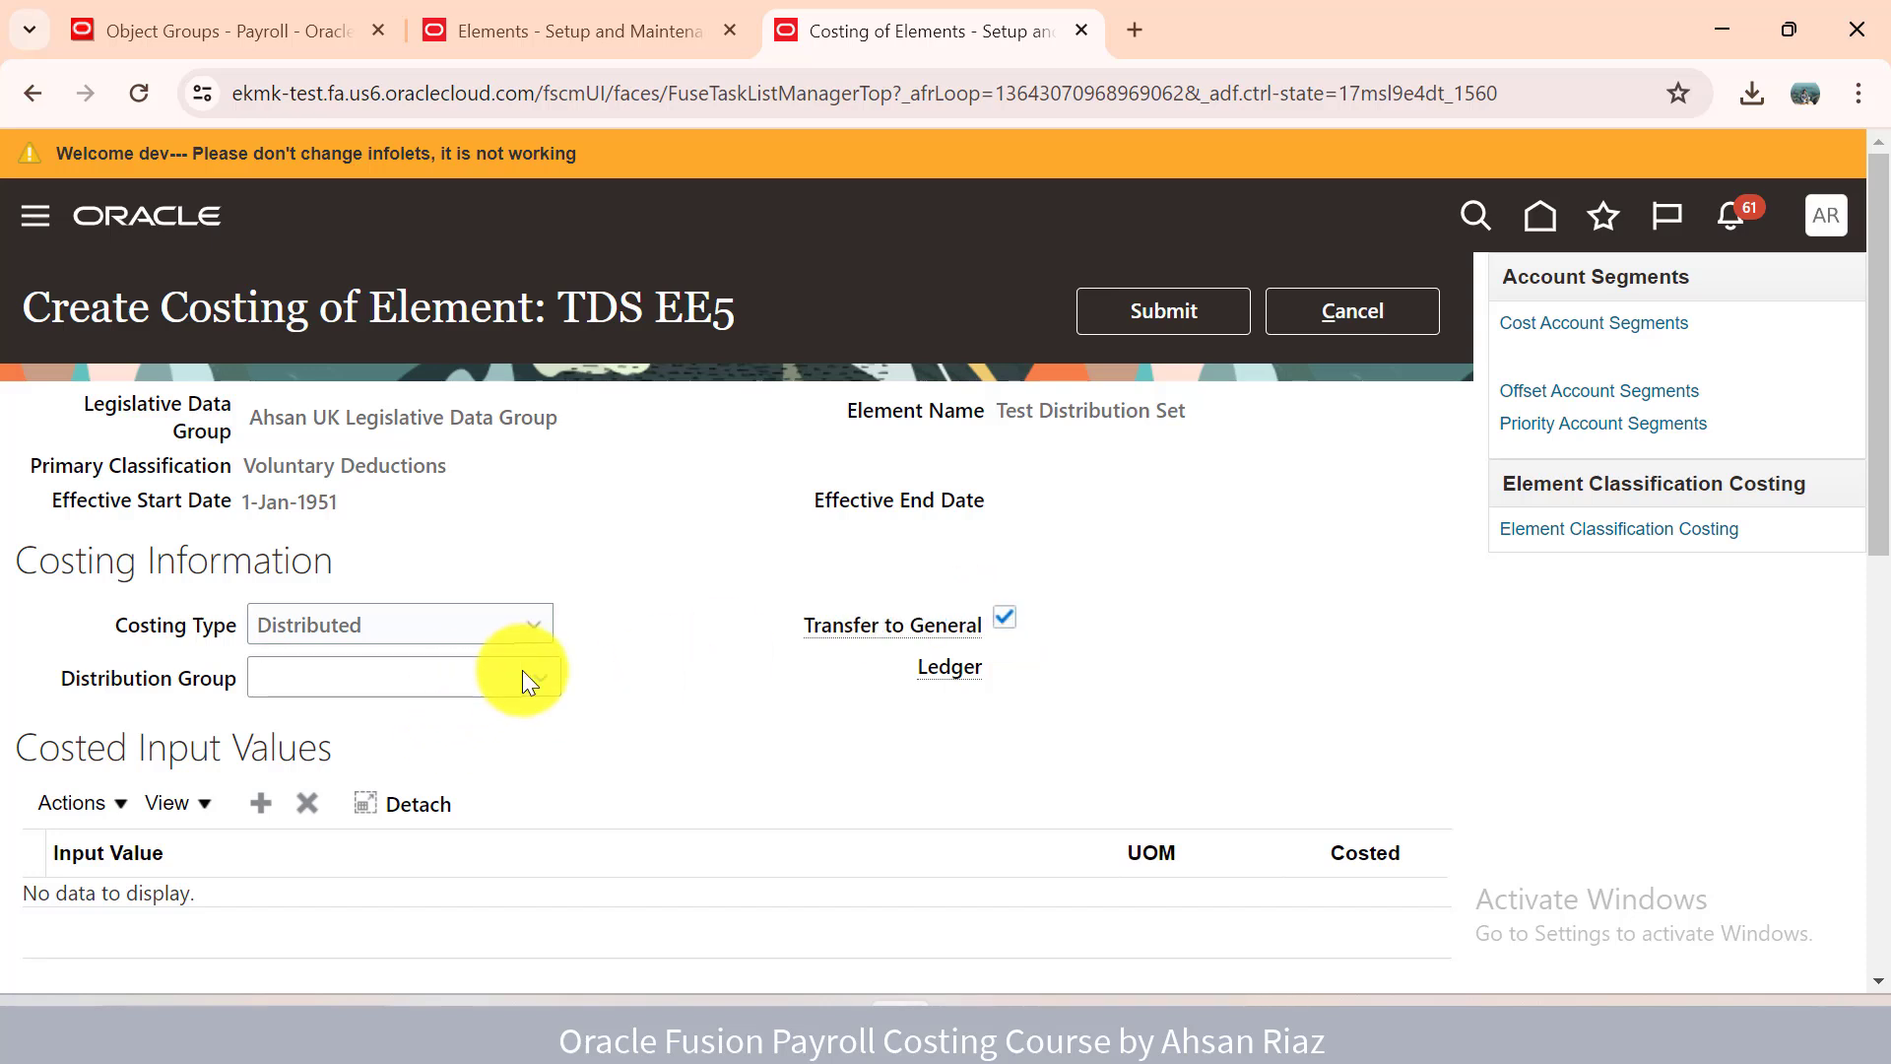
{"action": "left_click", "coordinate": [481, 802]}
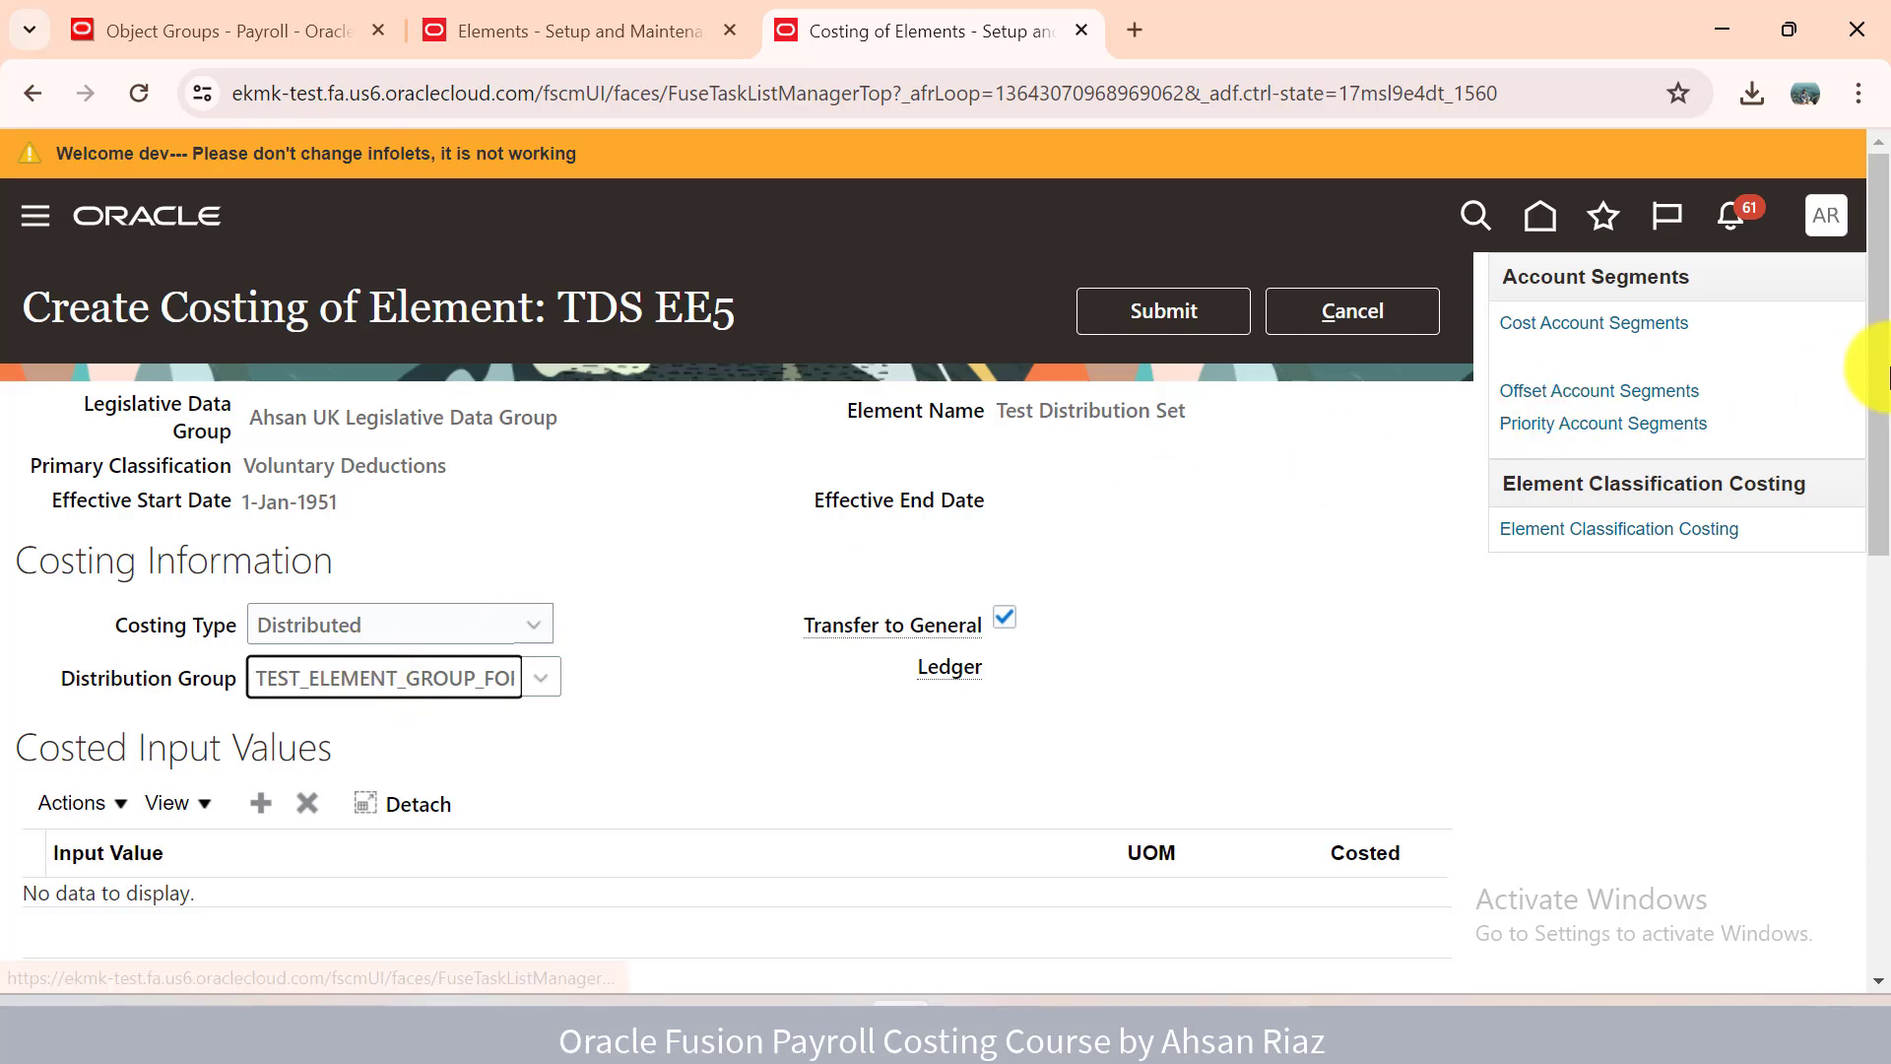
Search the RSNS Account values for the cost account and select 5000, Dearness Allowance.
{"action": "left_click_drag", "start_coordinate": [1885, 373], "coordinate": [1858, 603]}
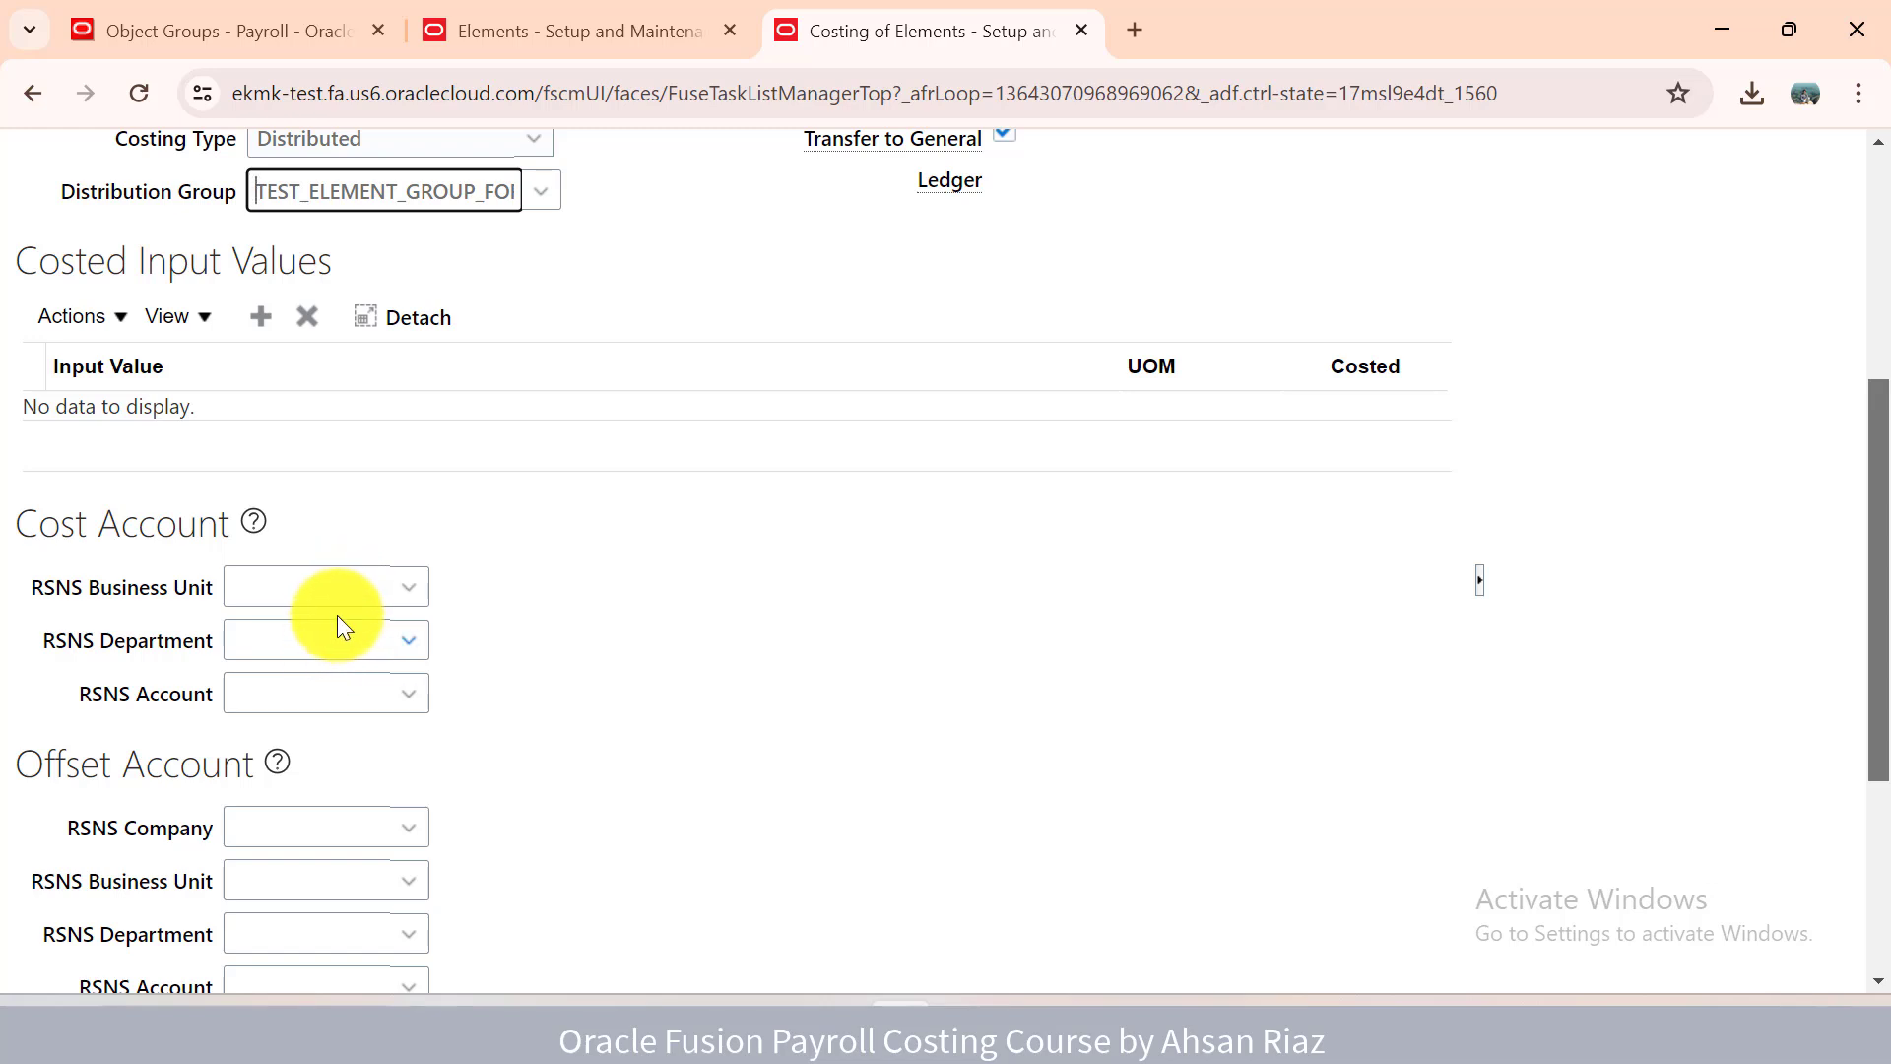
{"action": "left_click", "coordinate": [351, 695]}
{"action": "left_click", "coordinate": [404, 687]}
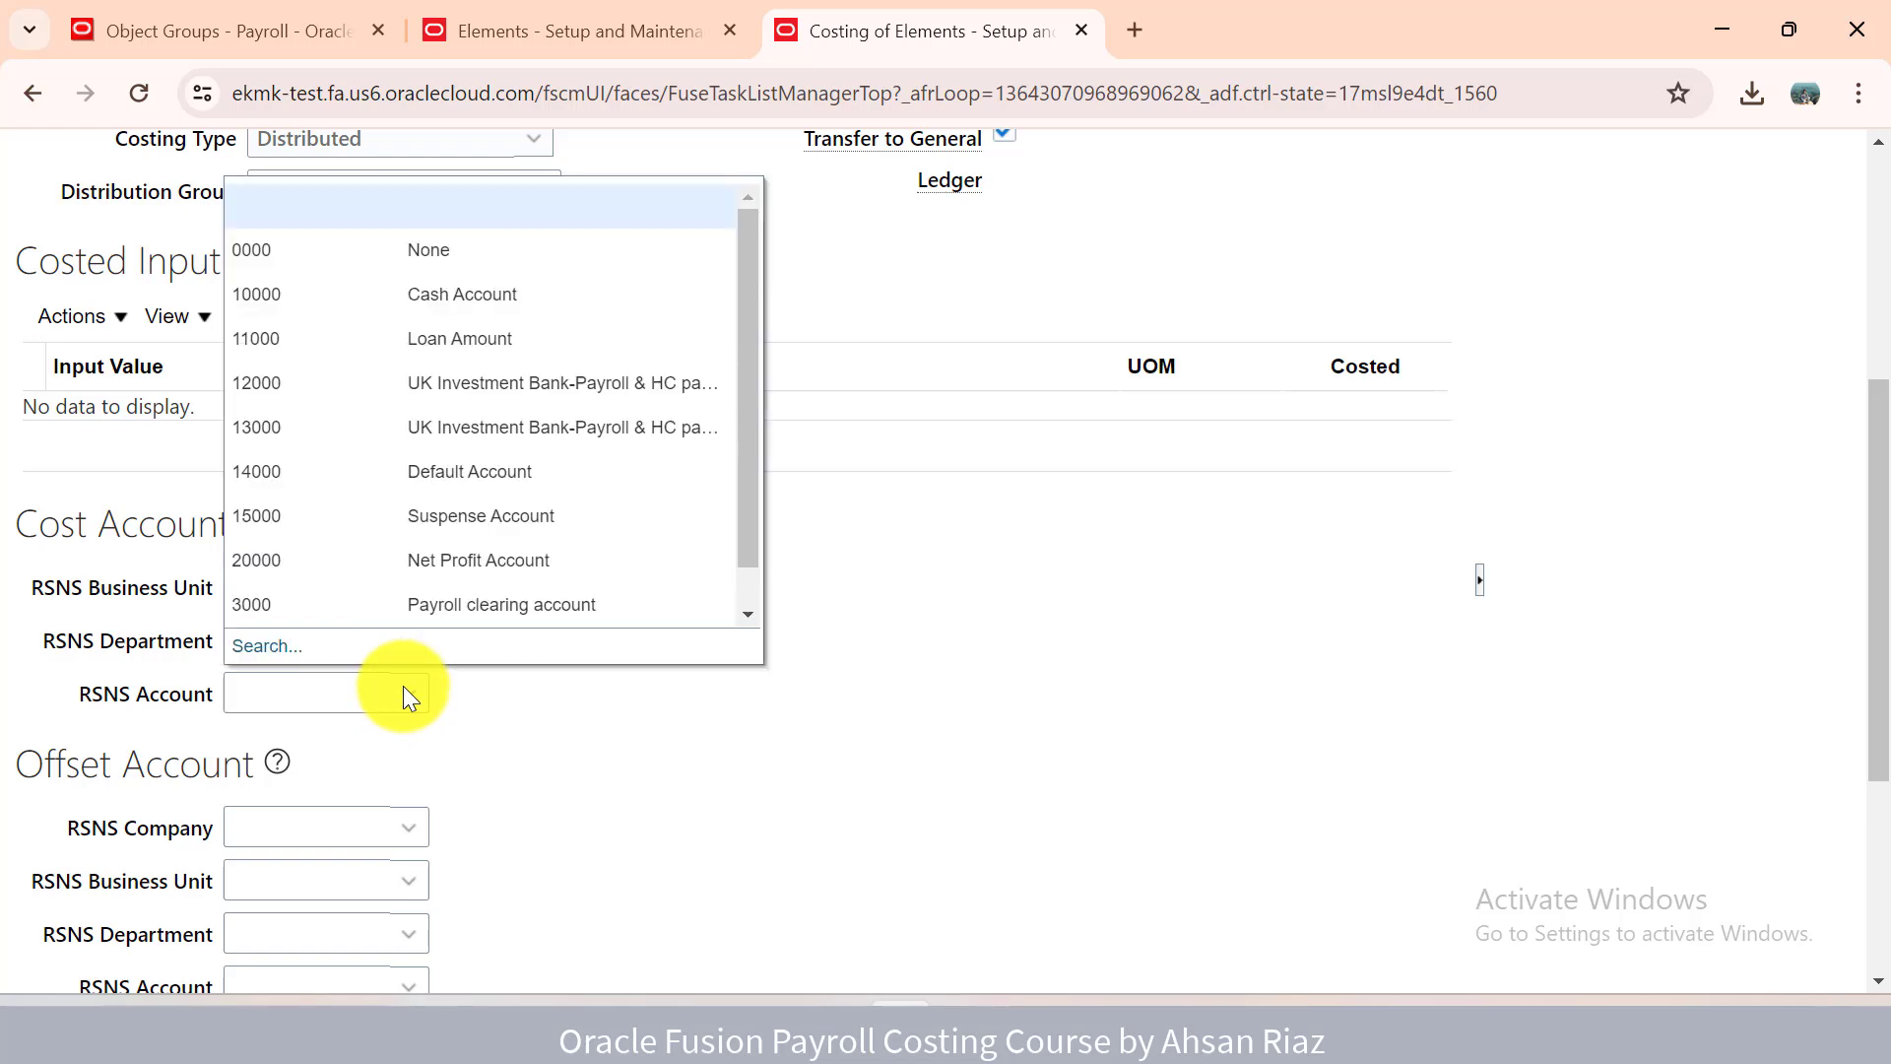
{"action": "left_click", "coordinate": [756, 594]}
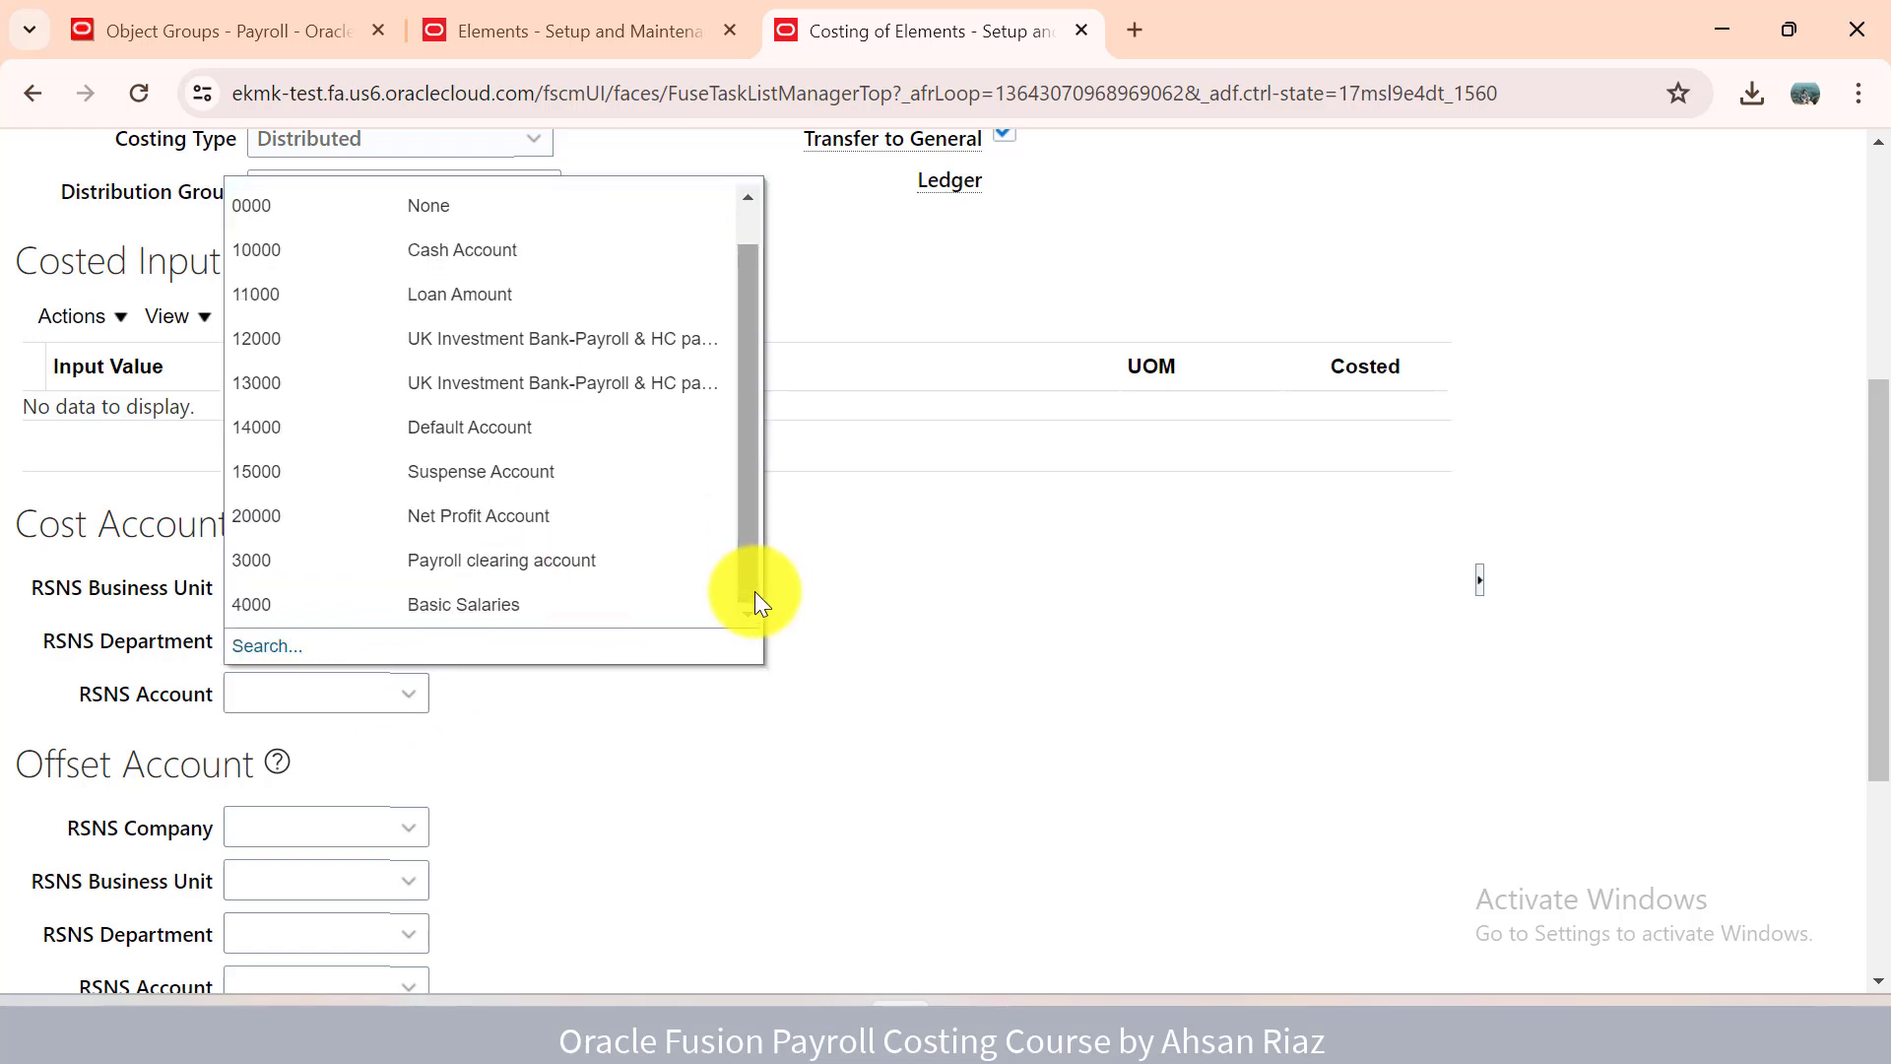
{"action": "left_click", "coordinate": [280, 651]}
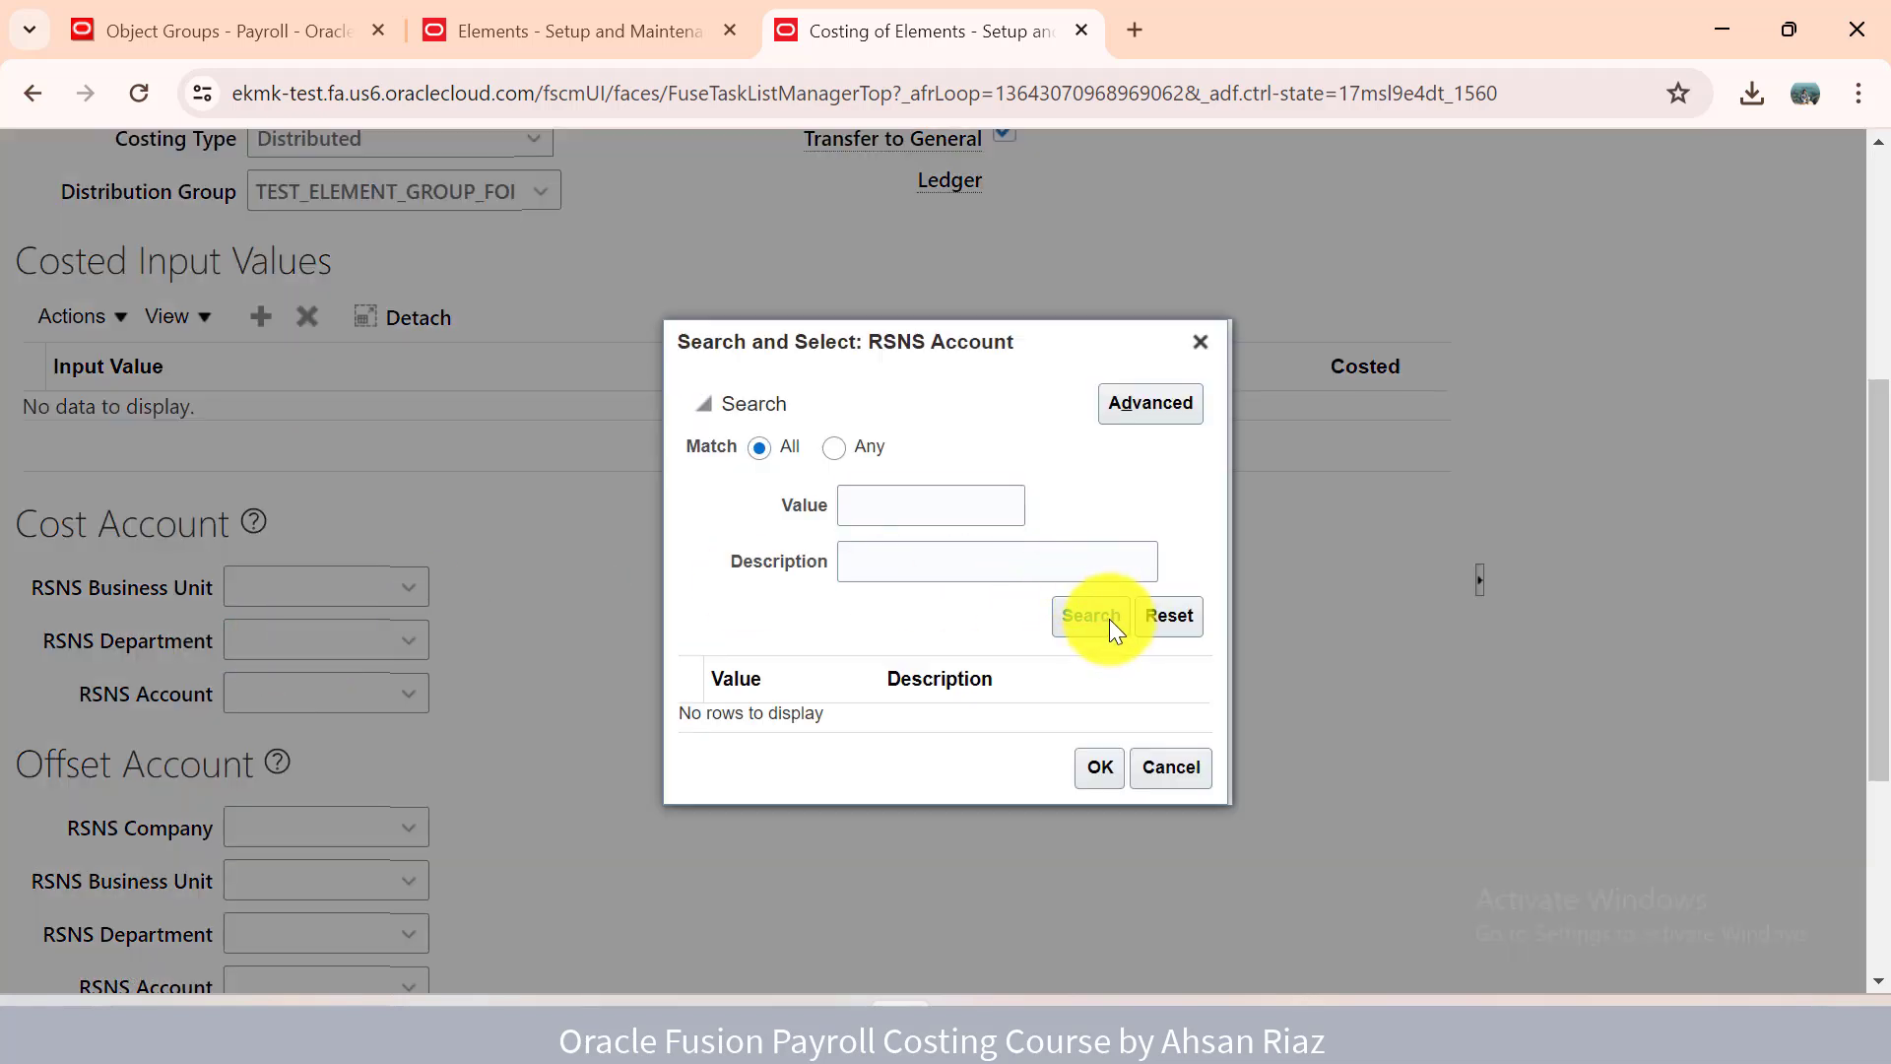
{"action": "left_click", "coordinate": [1109, 618]}
{"action": "left_click_drag", "start_coordinate": [1881, 443], "coordinate": [1880, 661]}
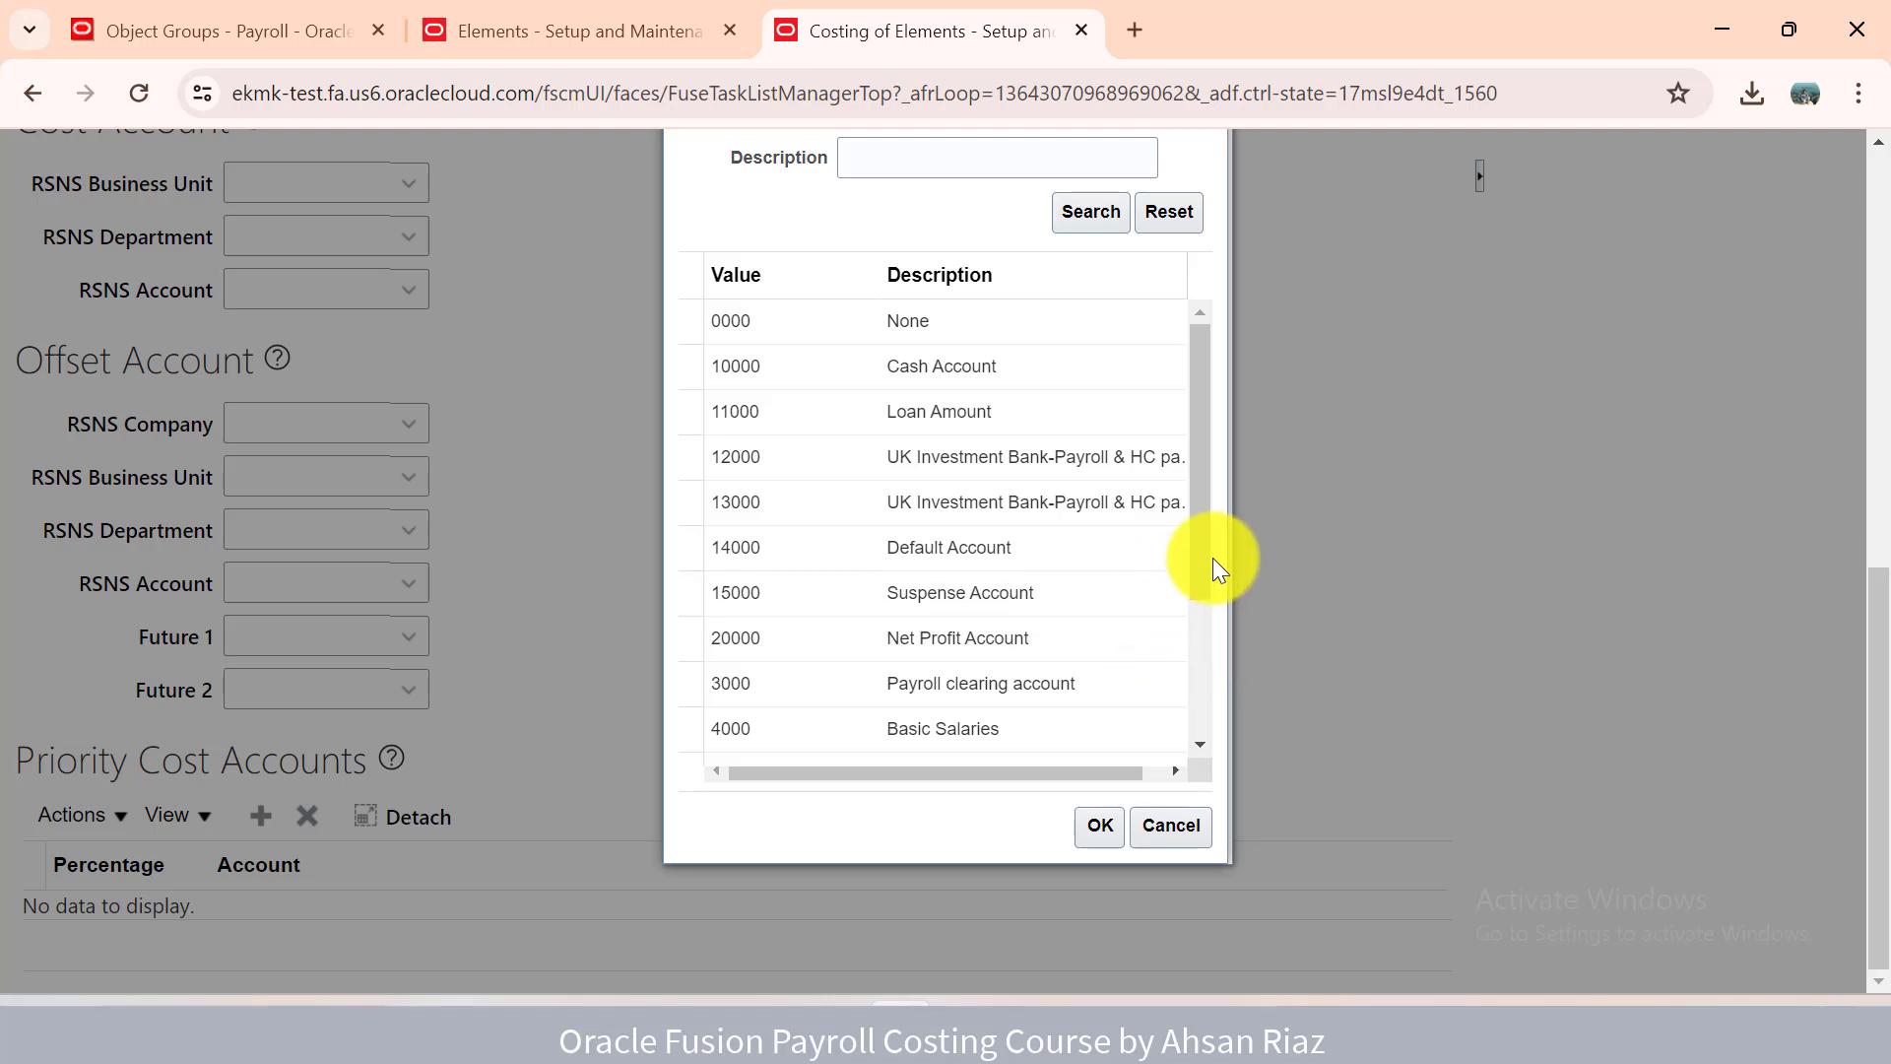
{"action": "left_click_drag", "start_coordinate": [1200, 558], "coordinate": [1194, 675]}
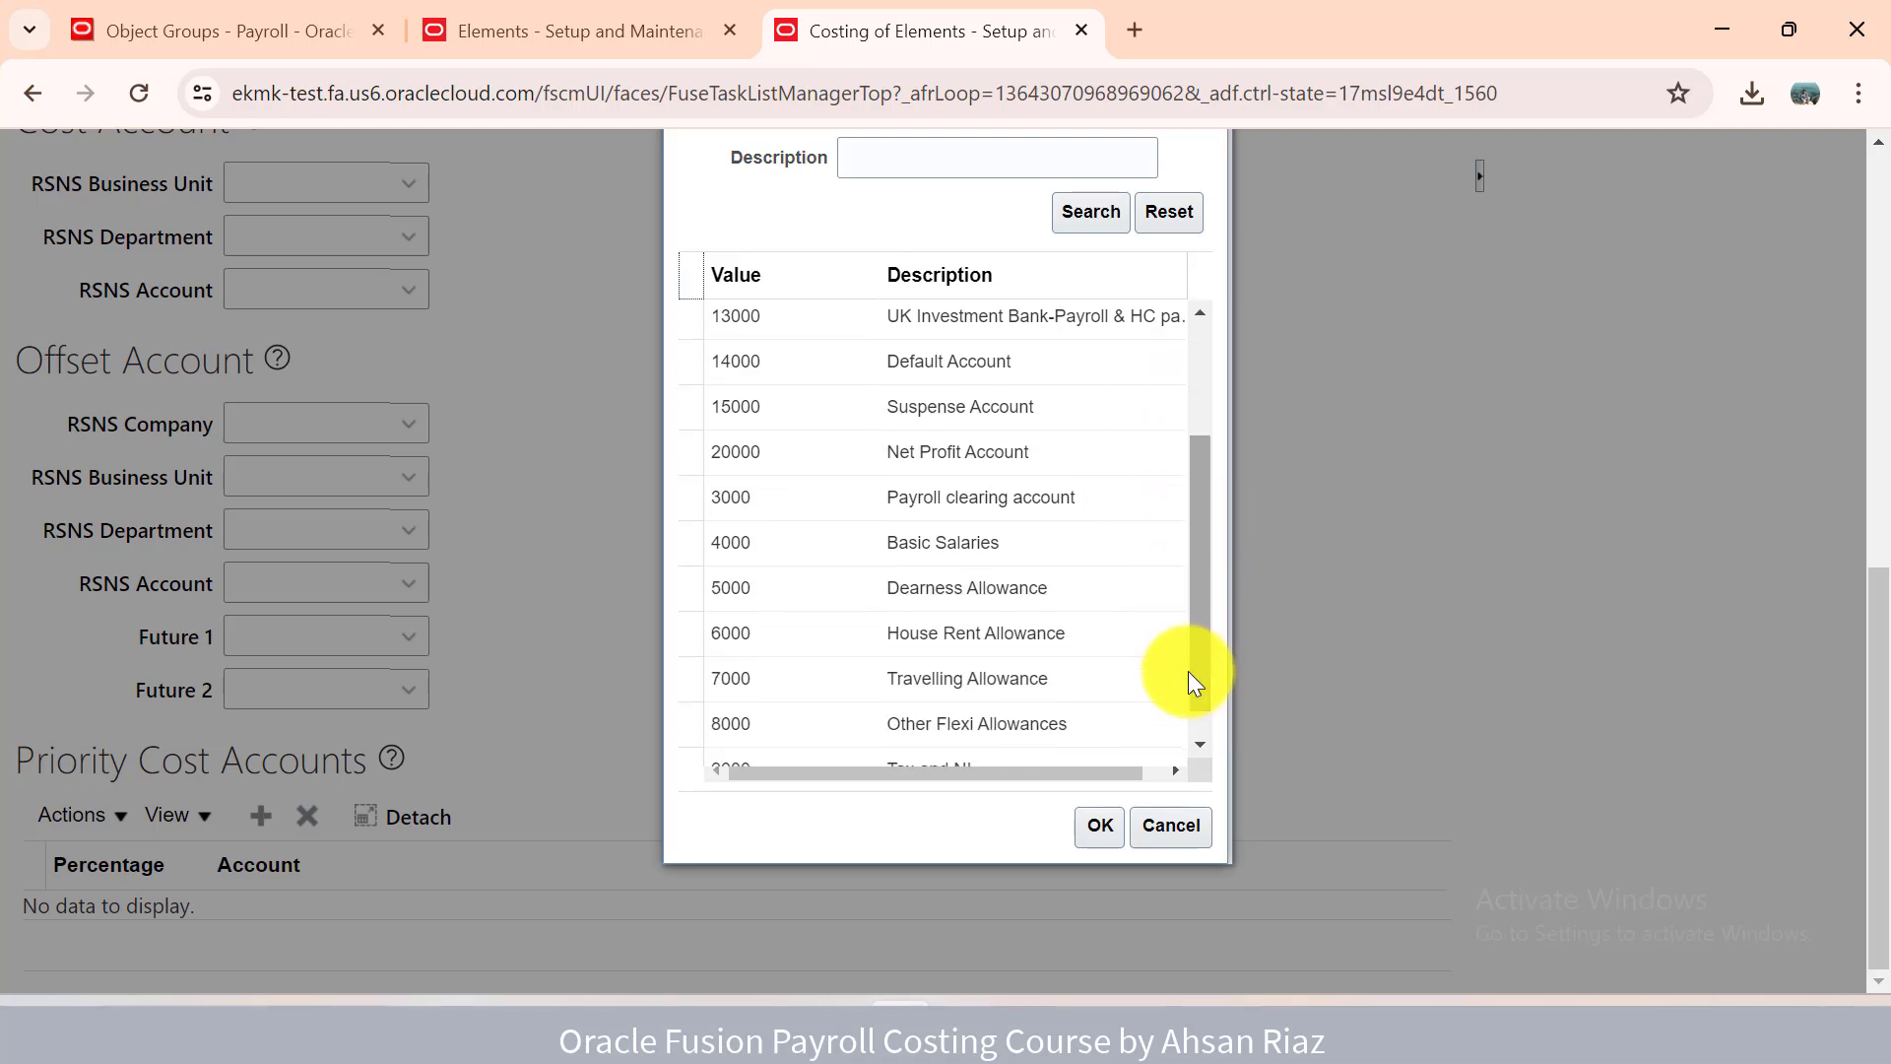
{"action": "left_click", "coordinate": [1003, 601]}
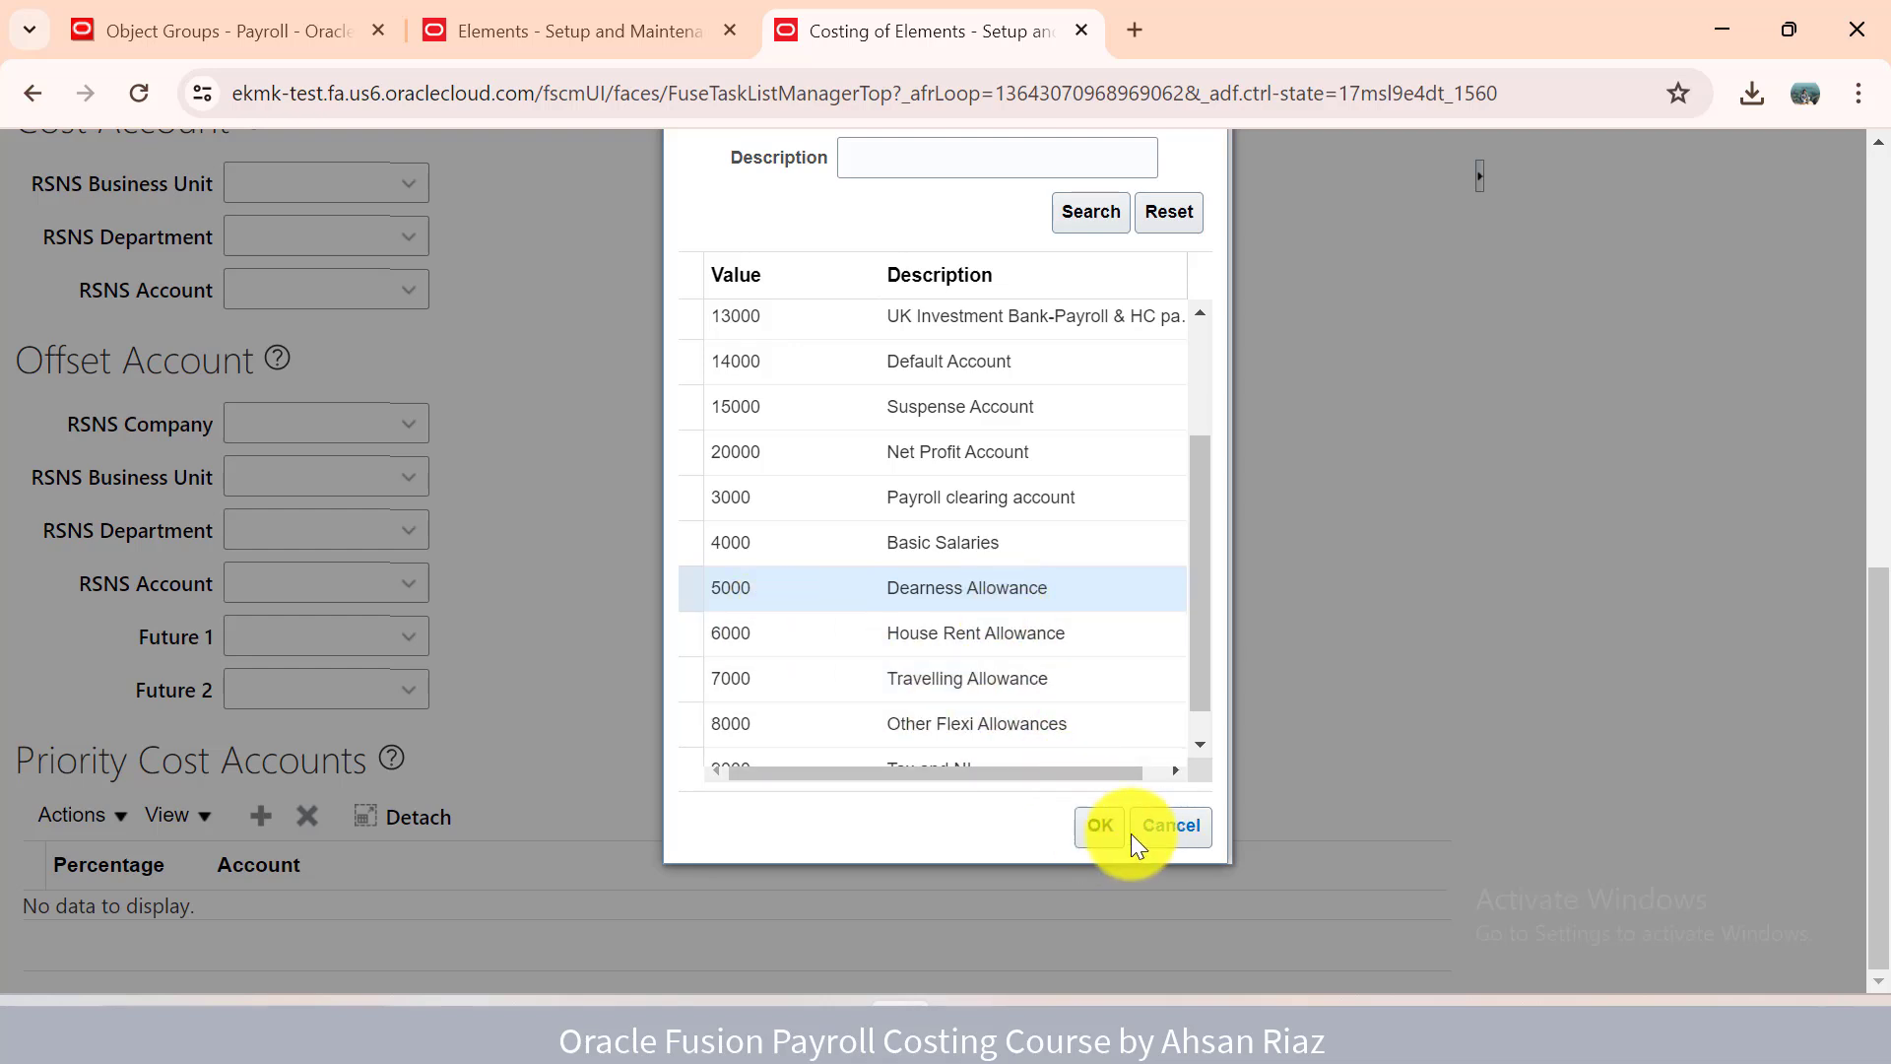
{"action": "left_click", "coordinate": [1104, 828]}
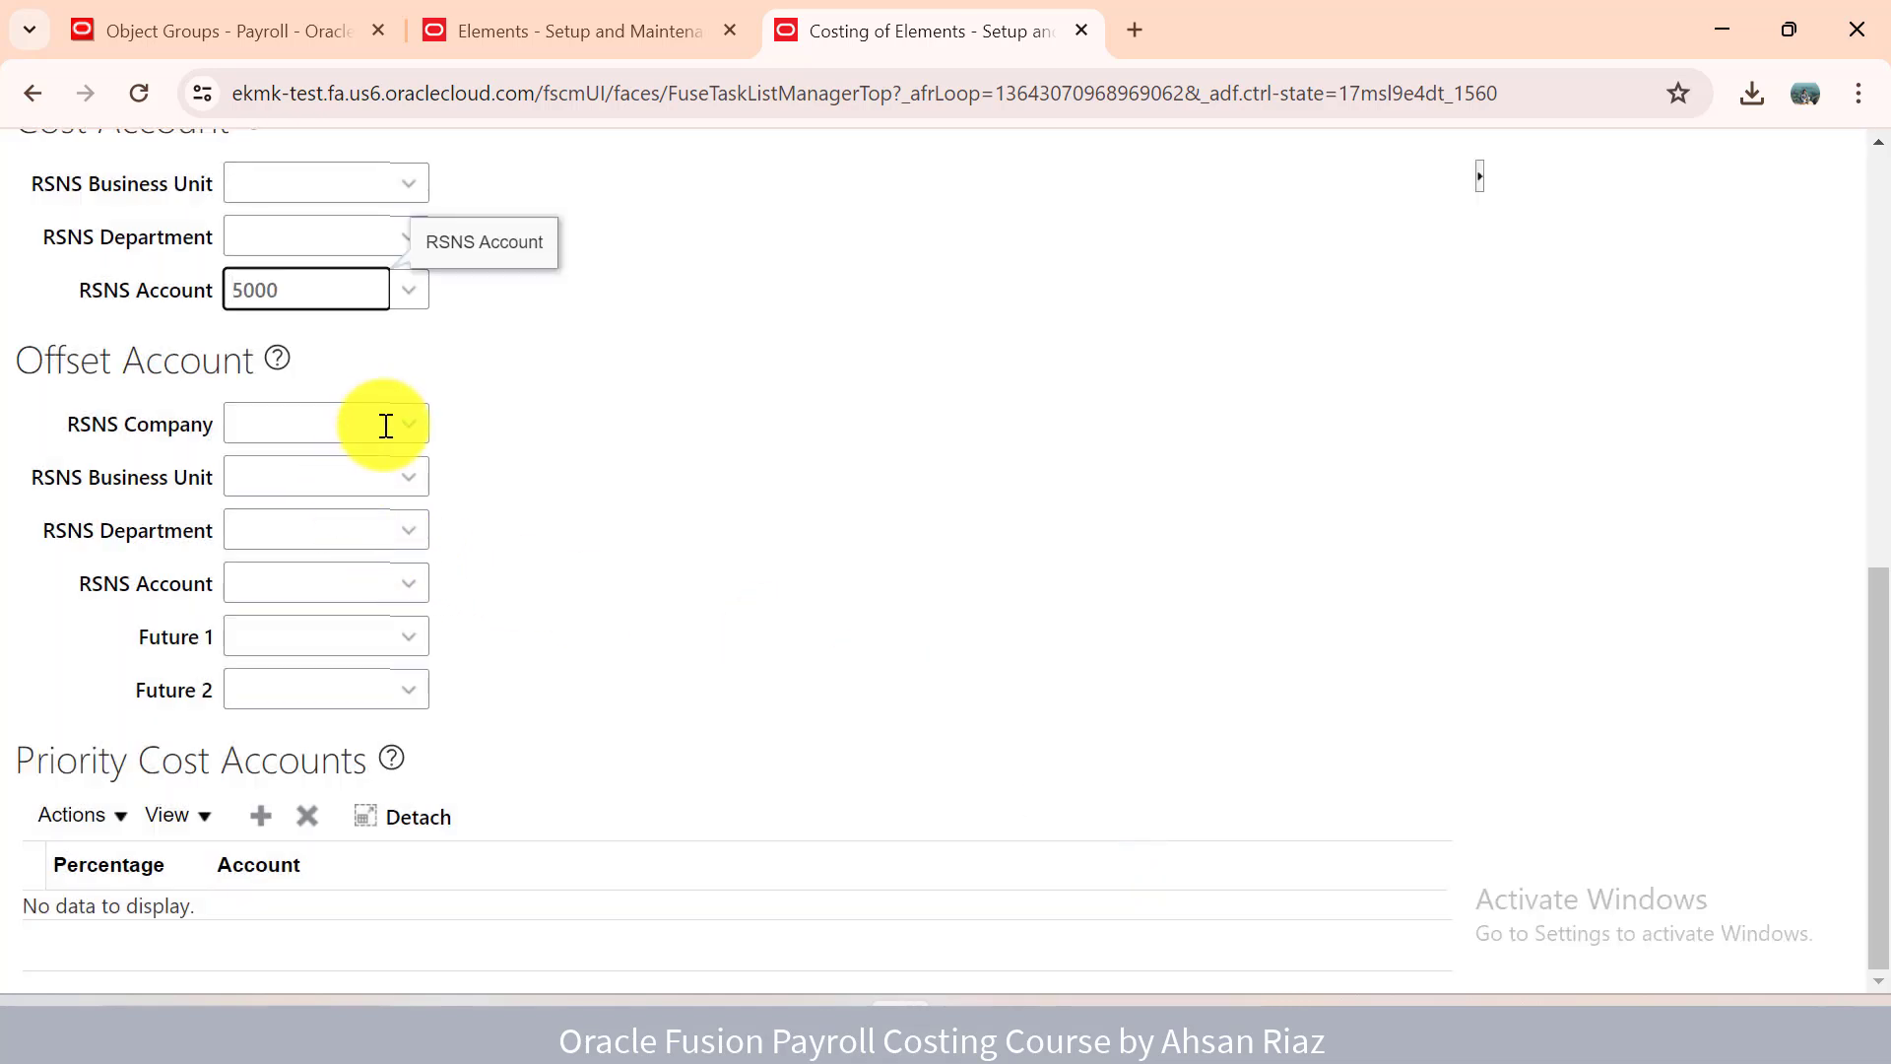
Set the offset account's RSNS Company to 10, RSNS Business Unit to 000 and RSNS Department to 0000.
{"action": "left_click", "coordinate": [384, 430]}
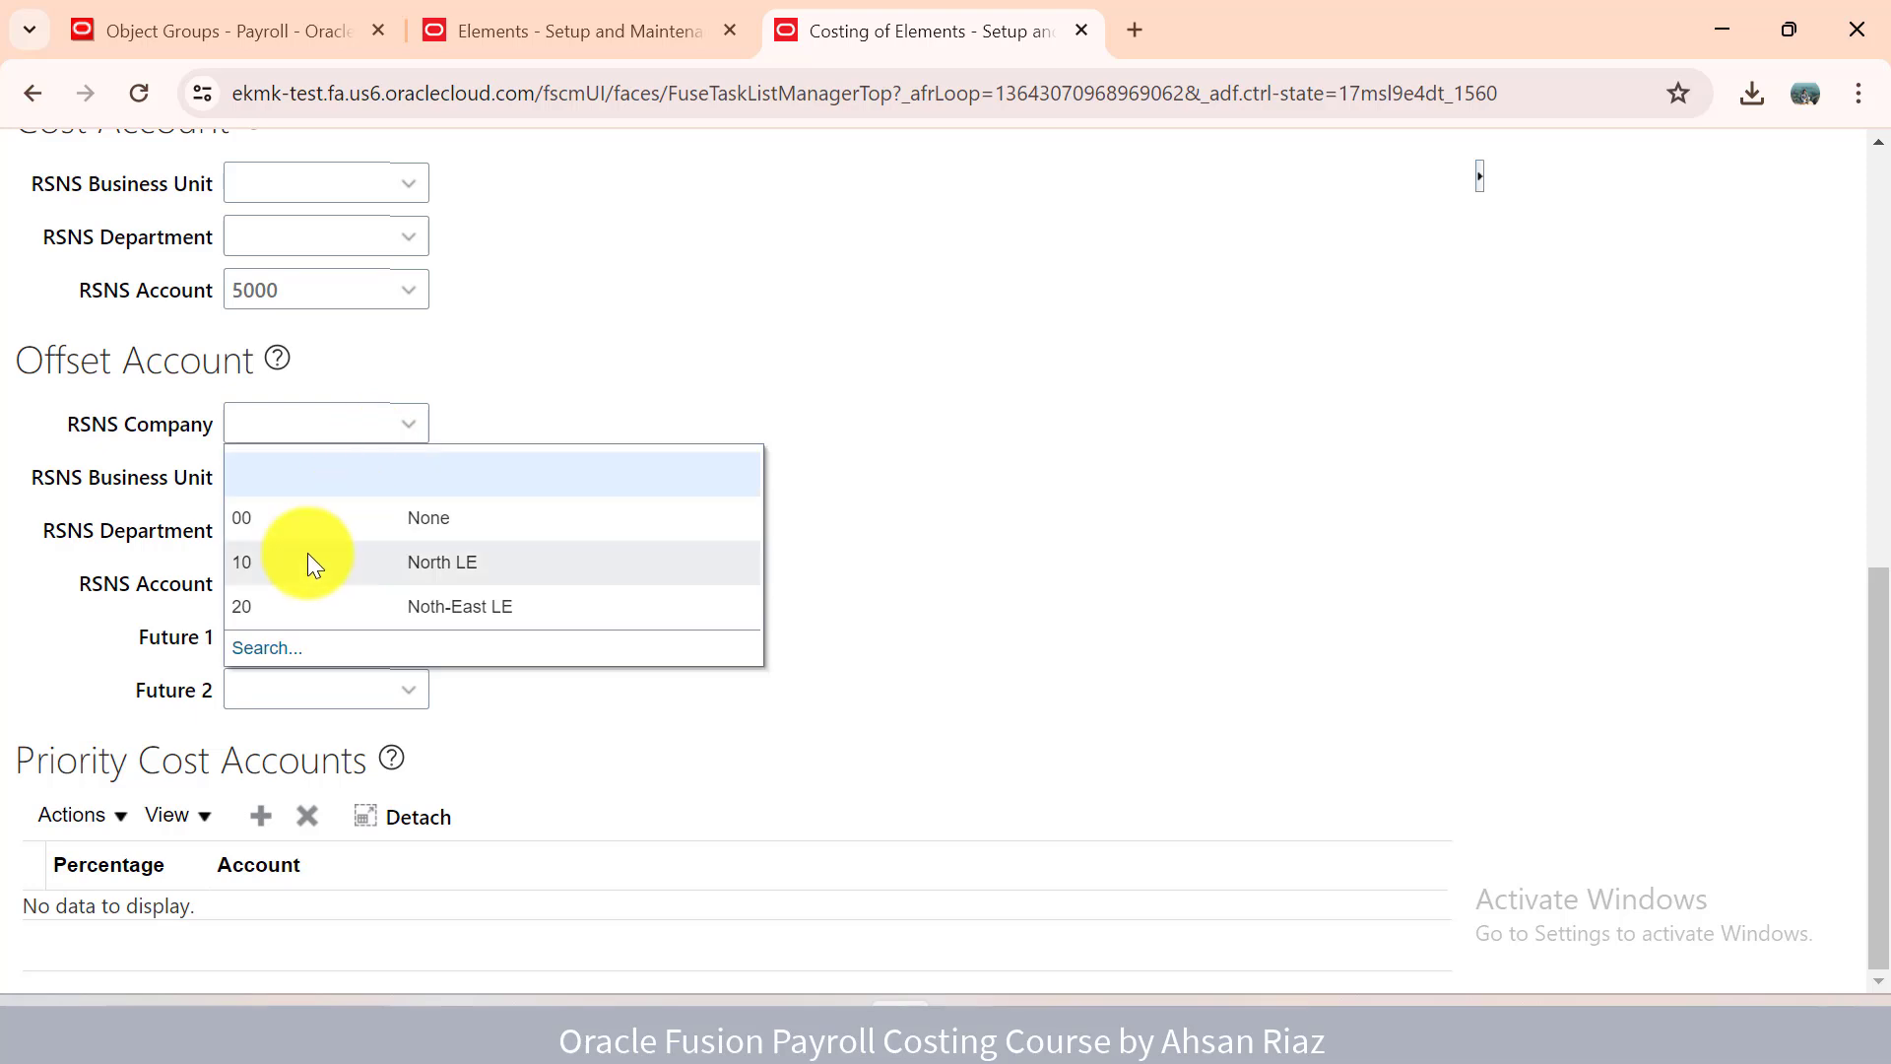
{"action": "left_click", "coordinate": [344, 475]}
{"action": "left_click", "coordinate": [350, 478]}
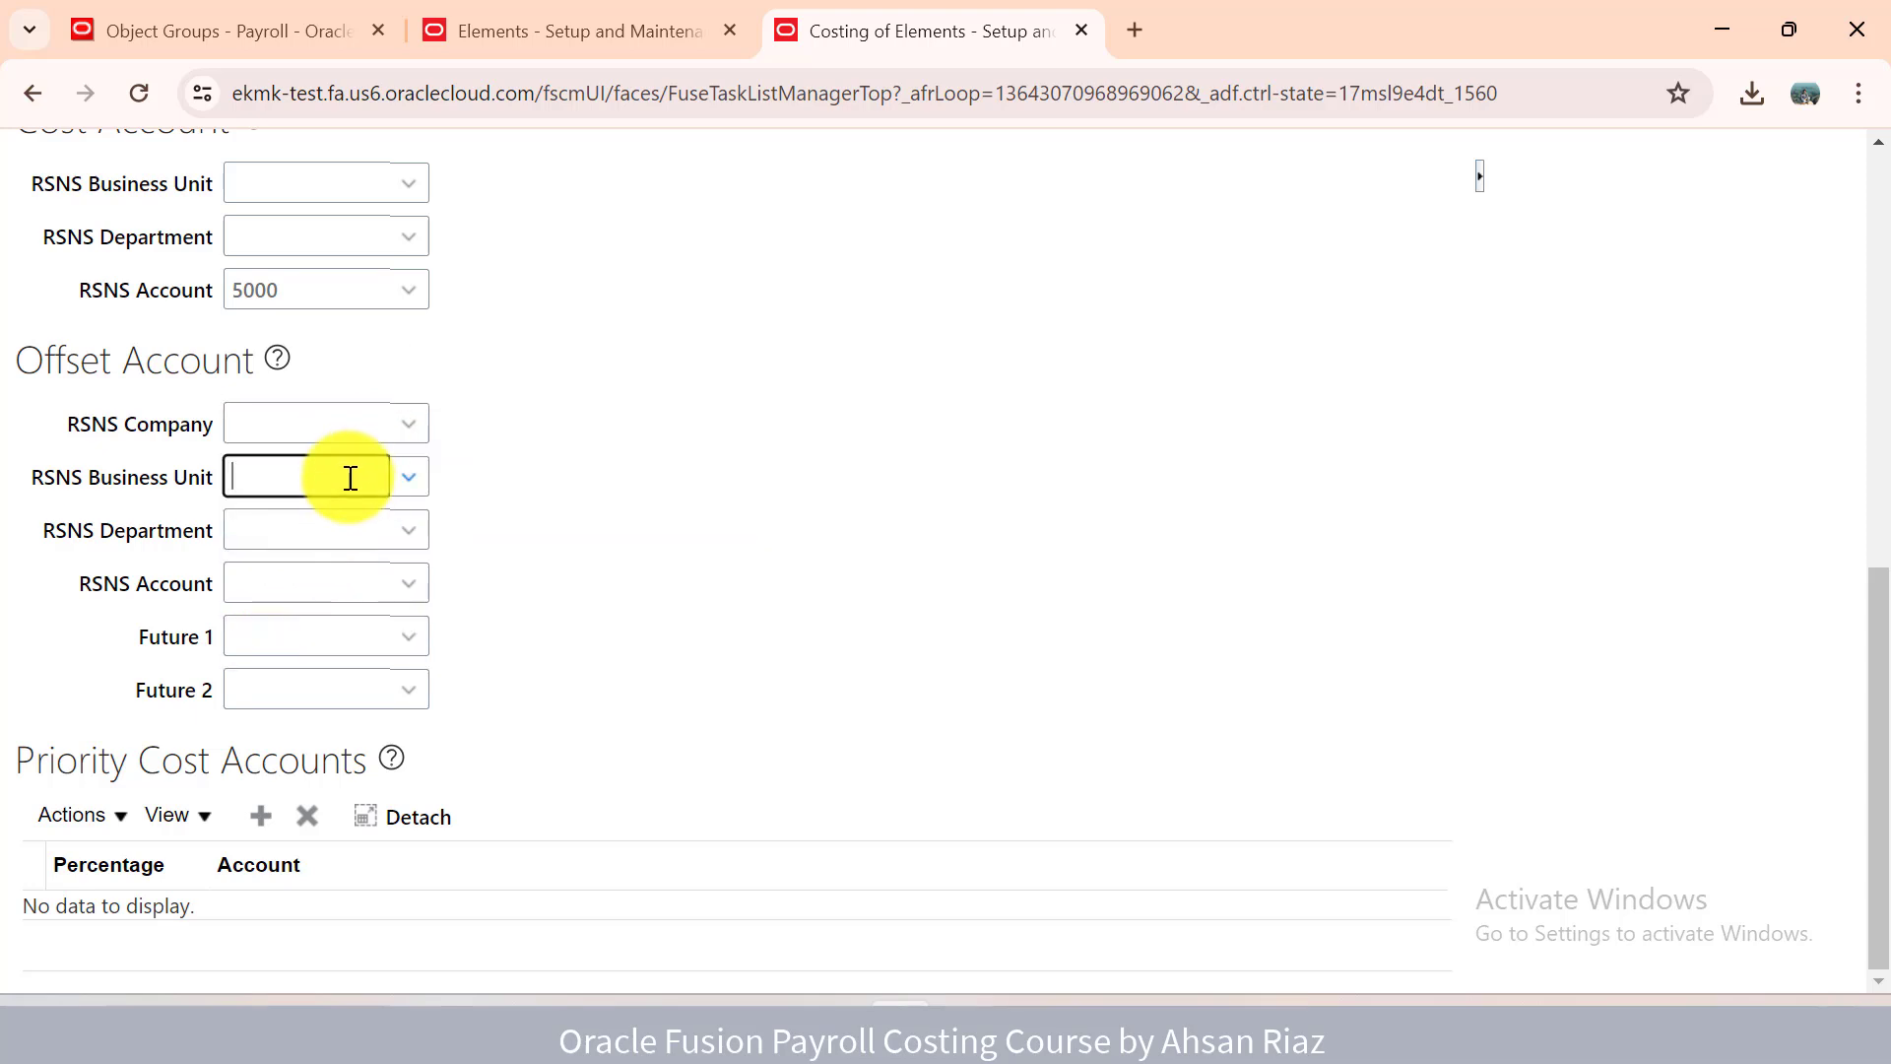
{"action": "type", "text": "000"}
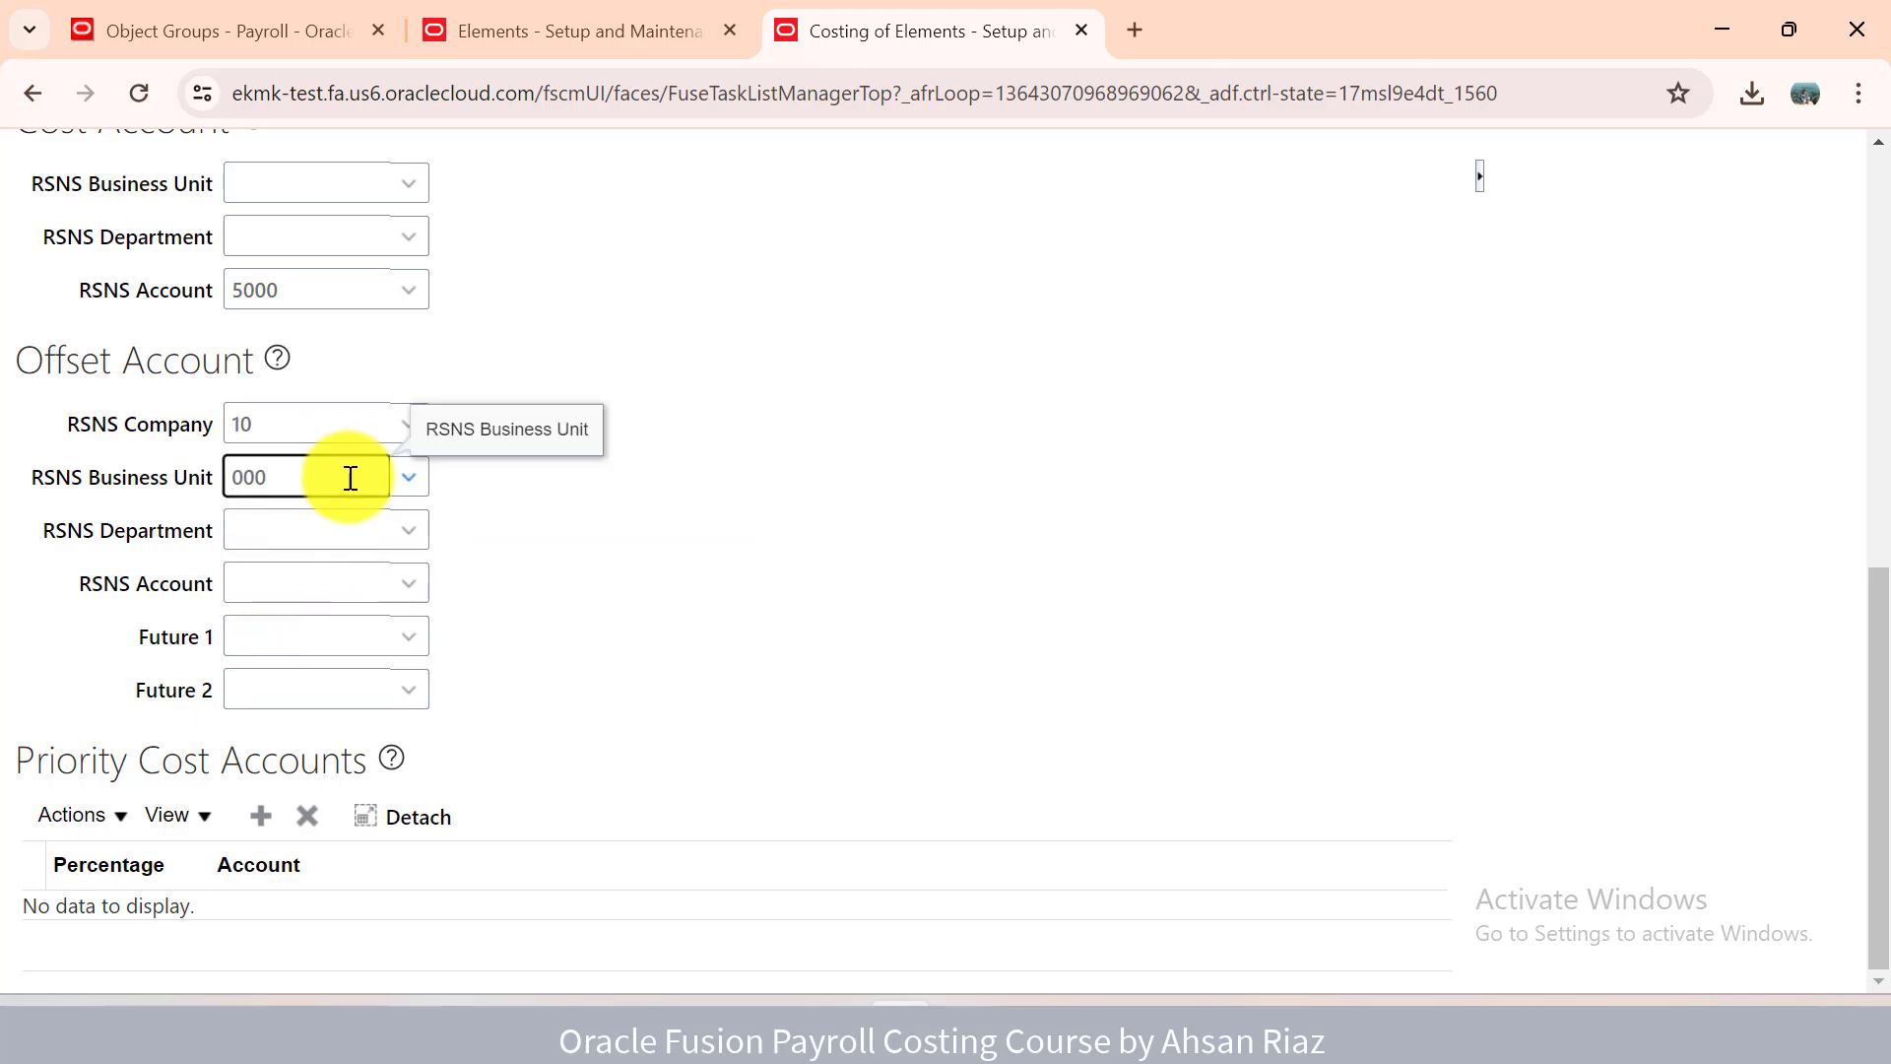
{"action": "key", "text": "Tab"}
{"action": "type", "text": "00"}
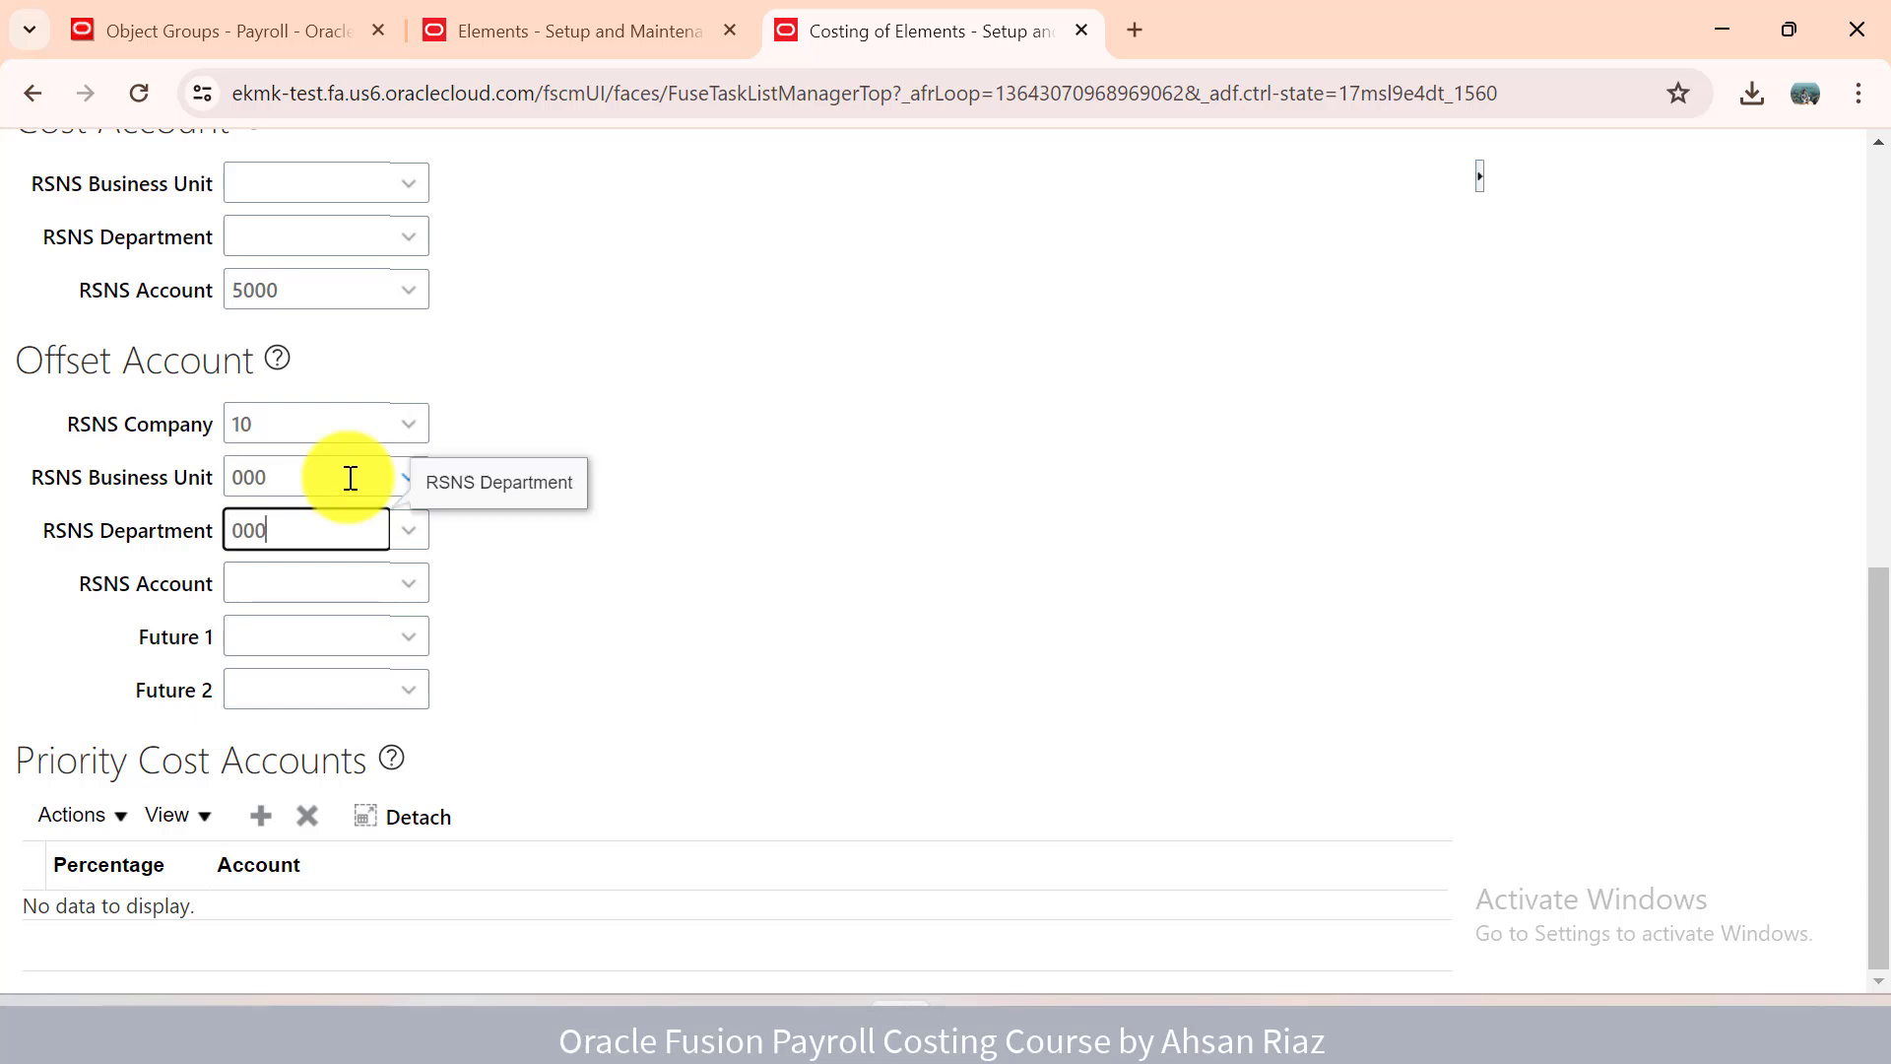
{"action": "key", "text": "Tab"}
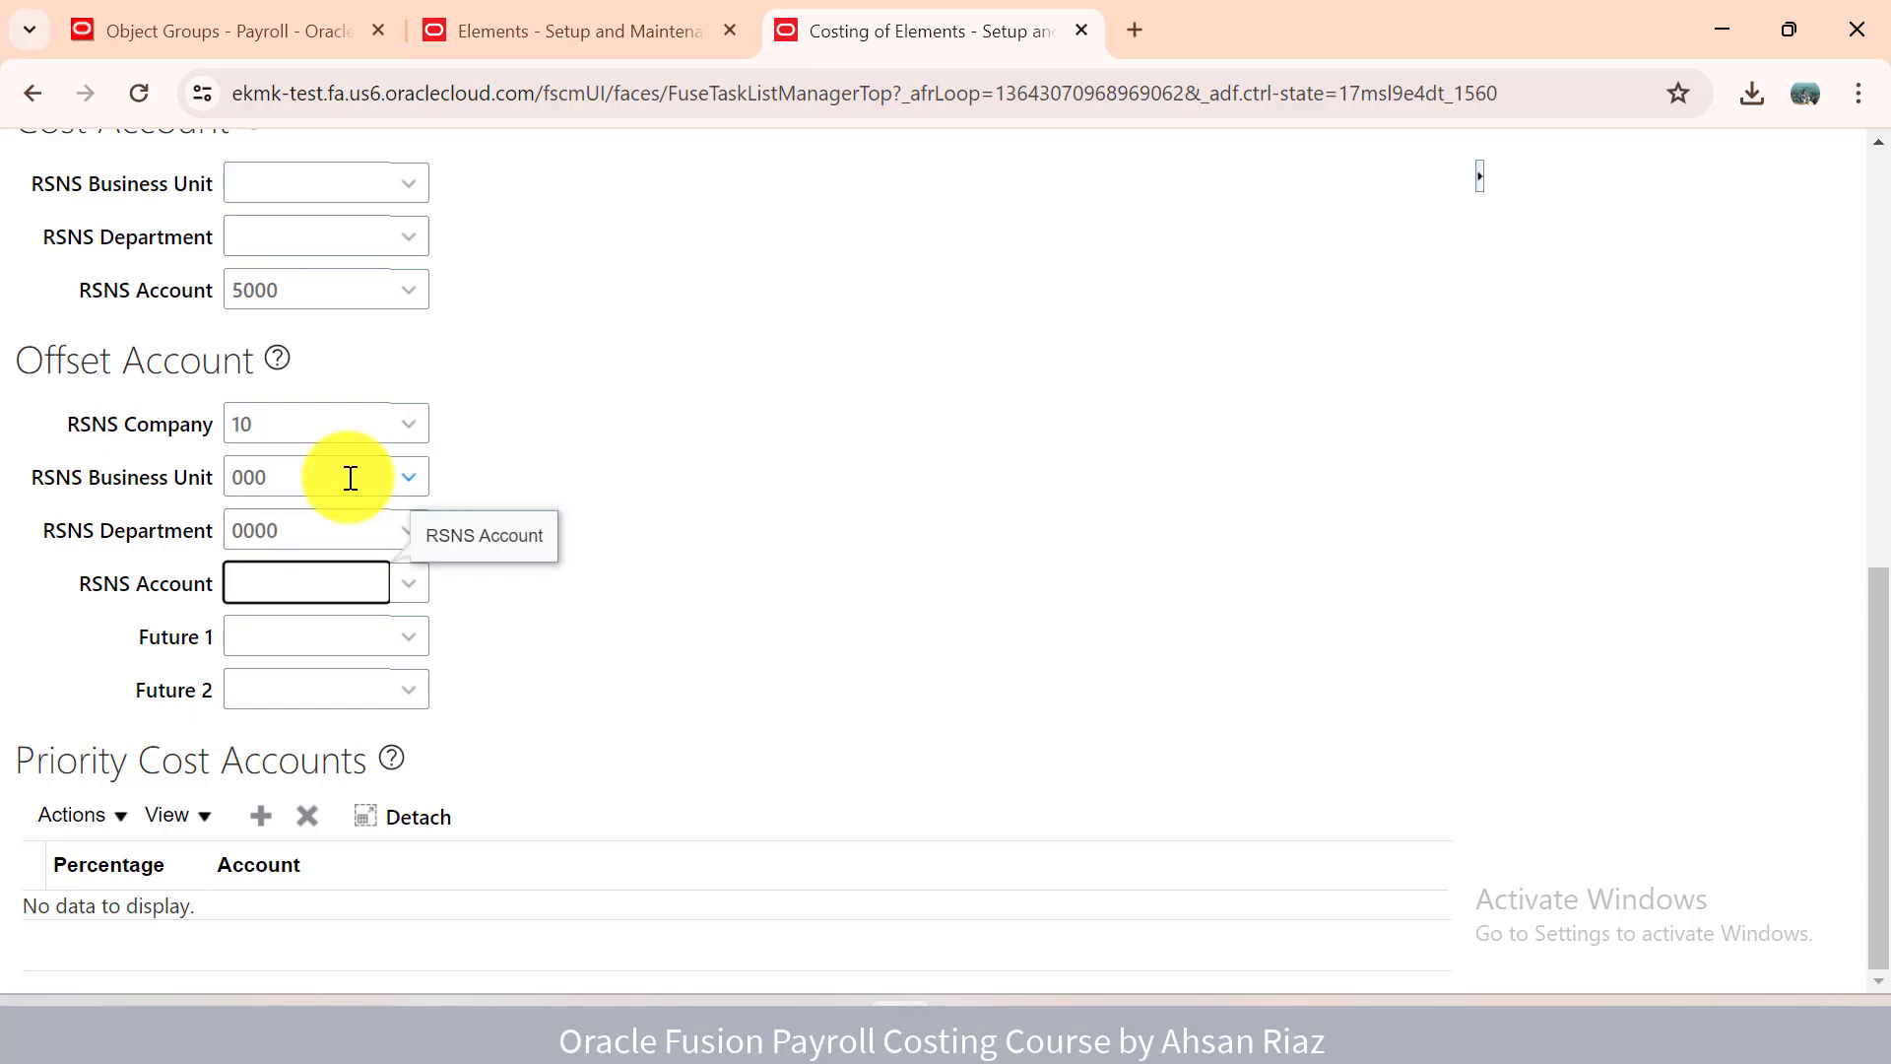
Set the offset account's RSNS Account to 3000, Payroll clearing account.
{"action": "left_click", "coordinate": [416, 595]}
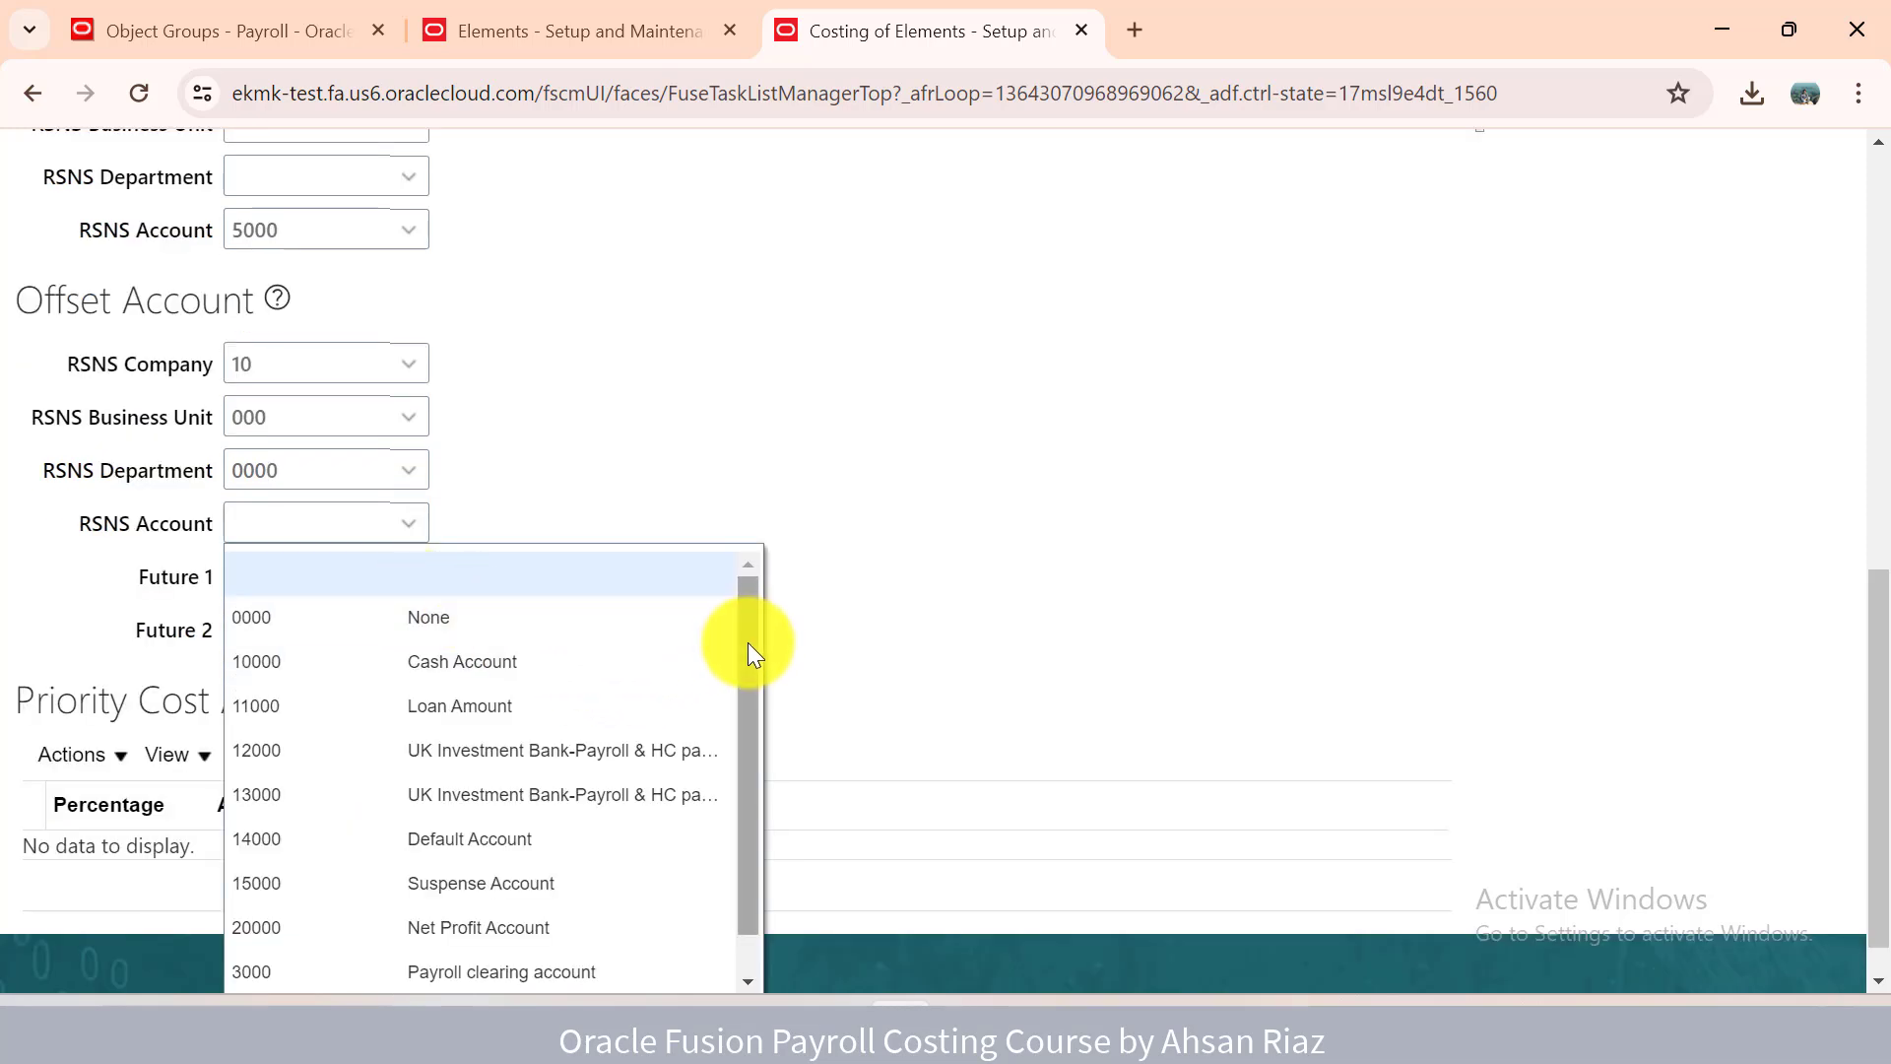
{"action": "left_click_drag", "start_coordinate": [748, 642], "coordinate": [743, 723]}
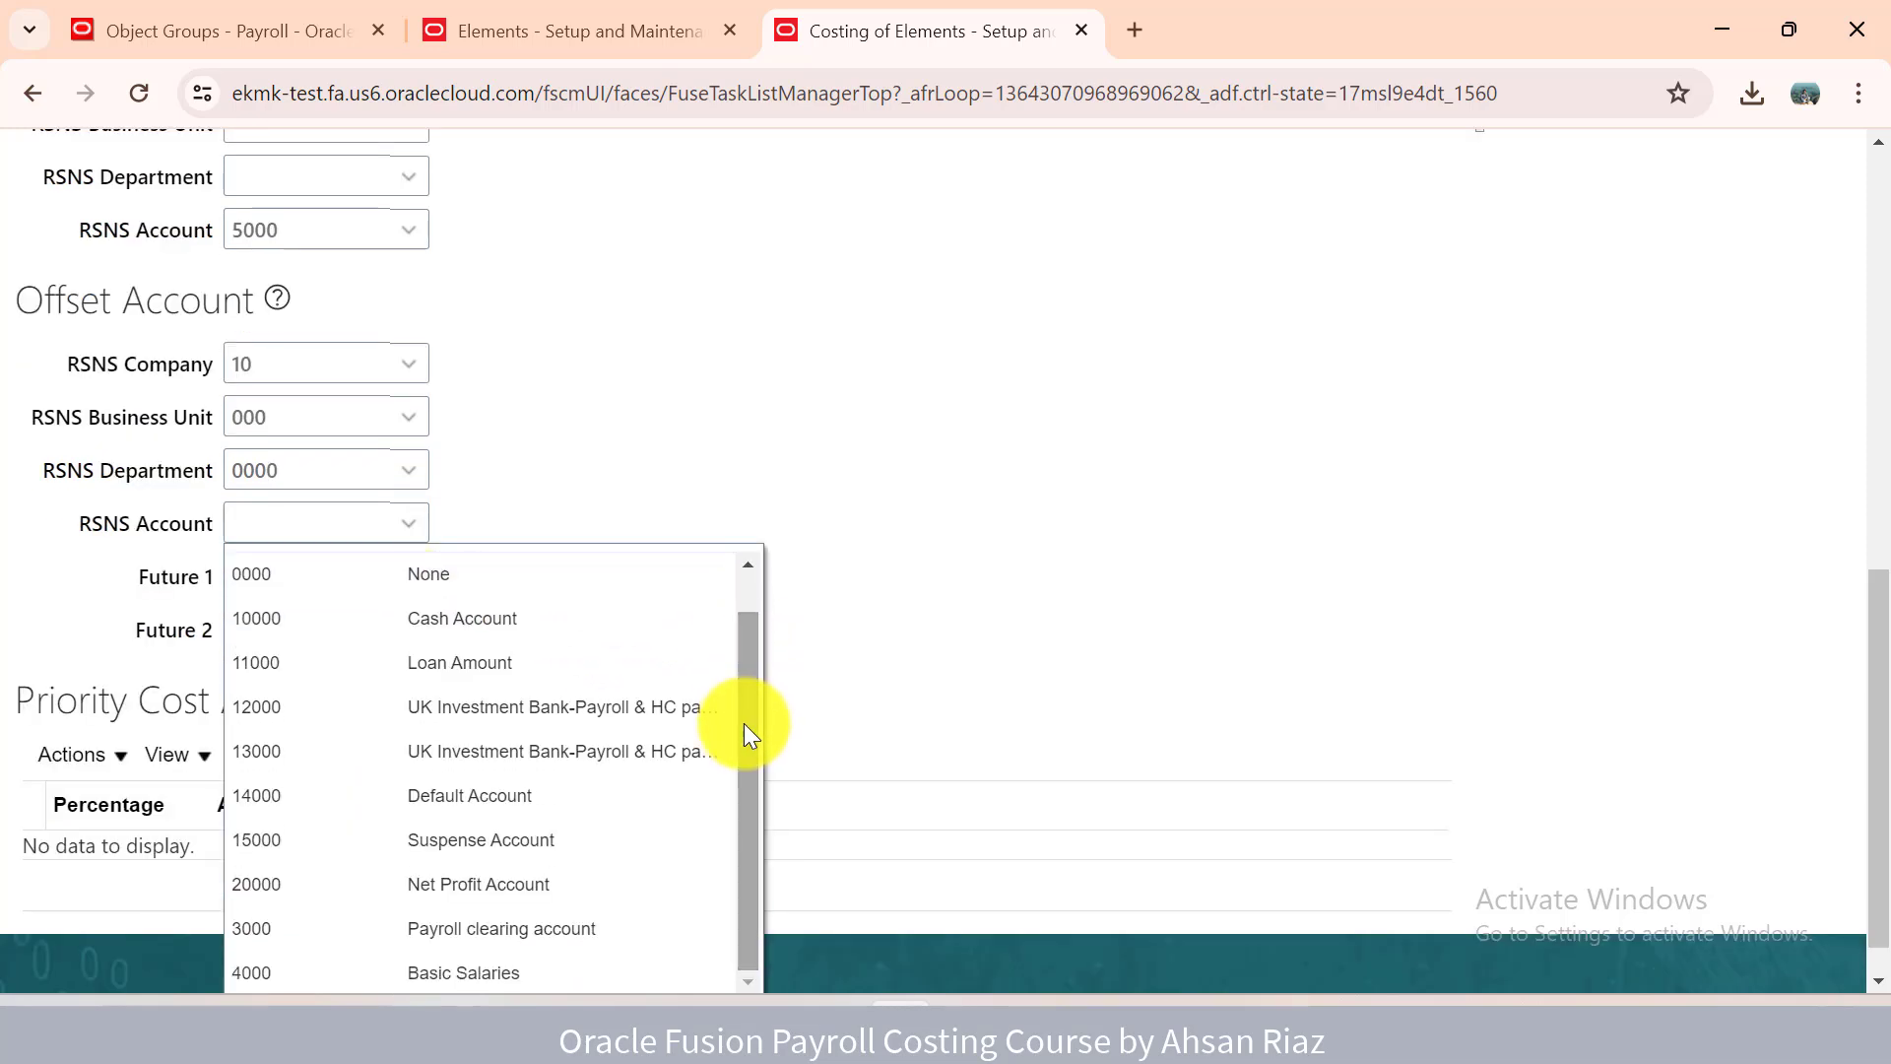
{"action": "left_click", "coordinate": [471, 942]}
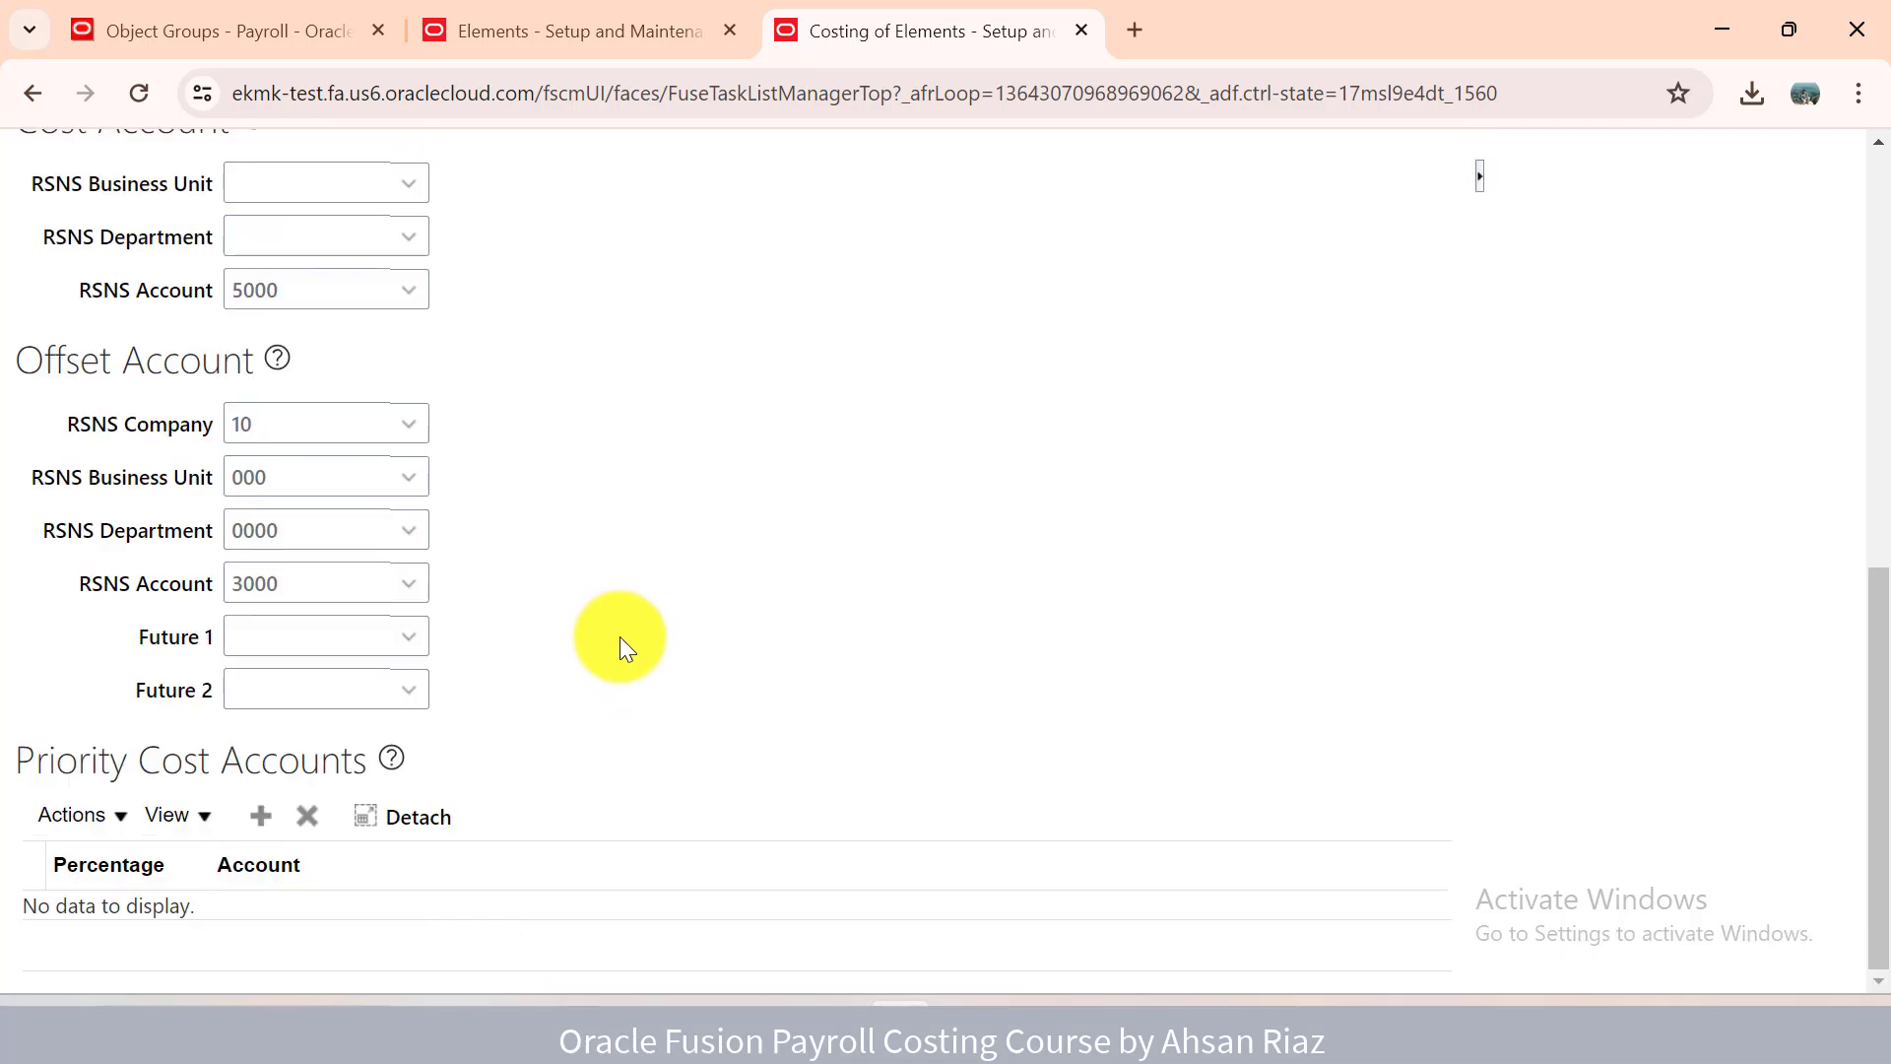
Set the offset account's Future 1 and Future 2 segments to 0000.
{"action": "left_click", "coordinate": [269, 637]}
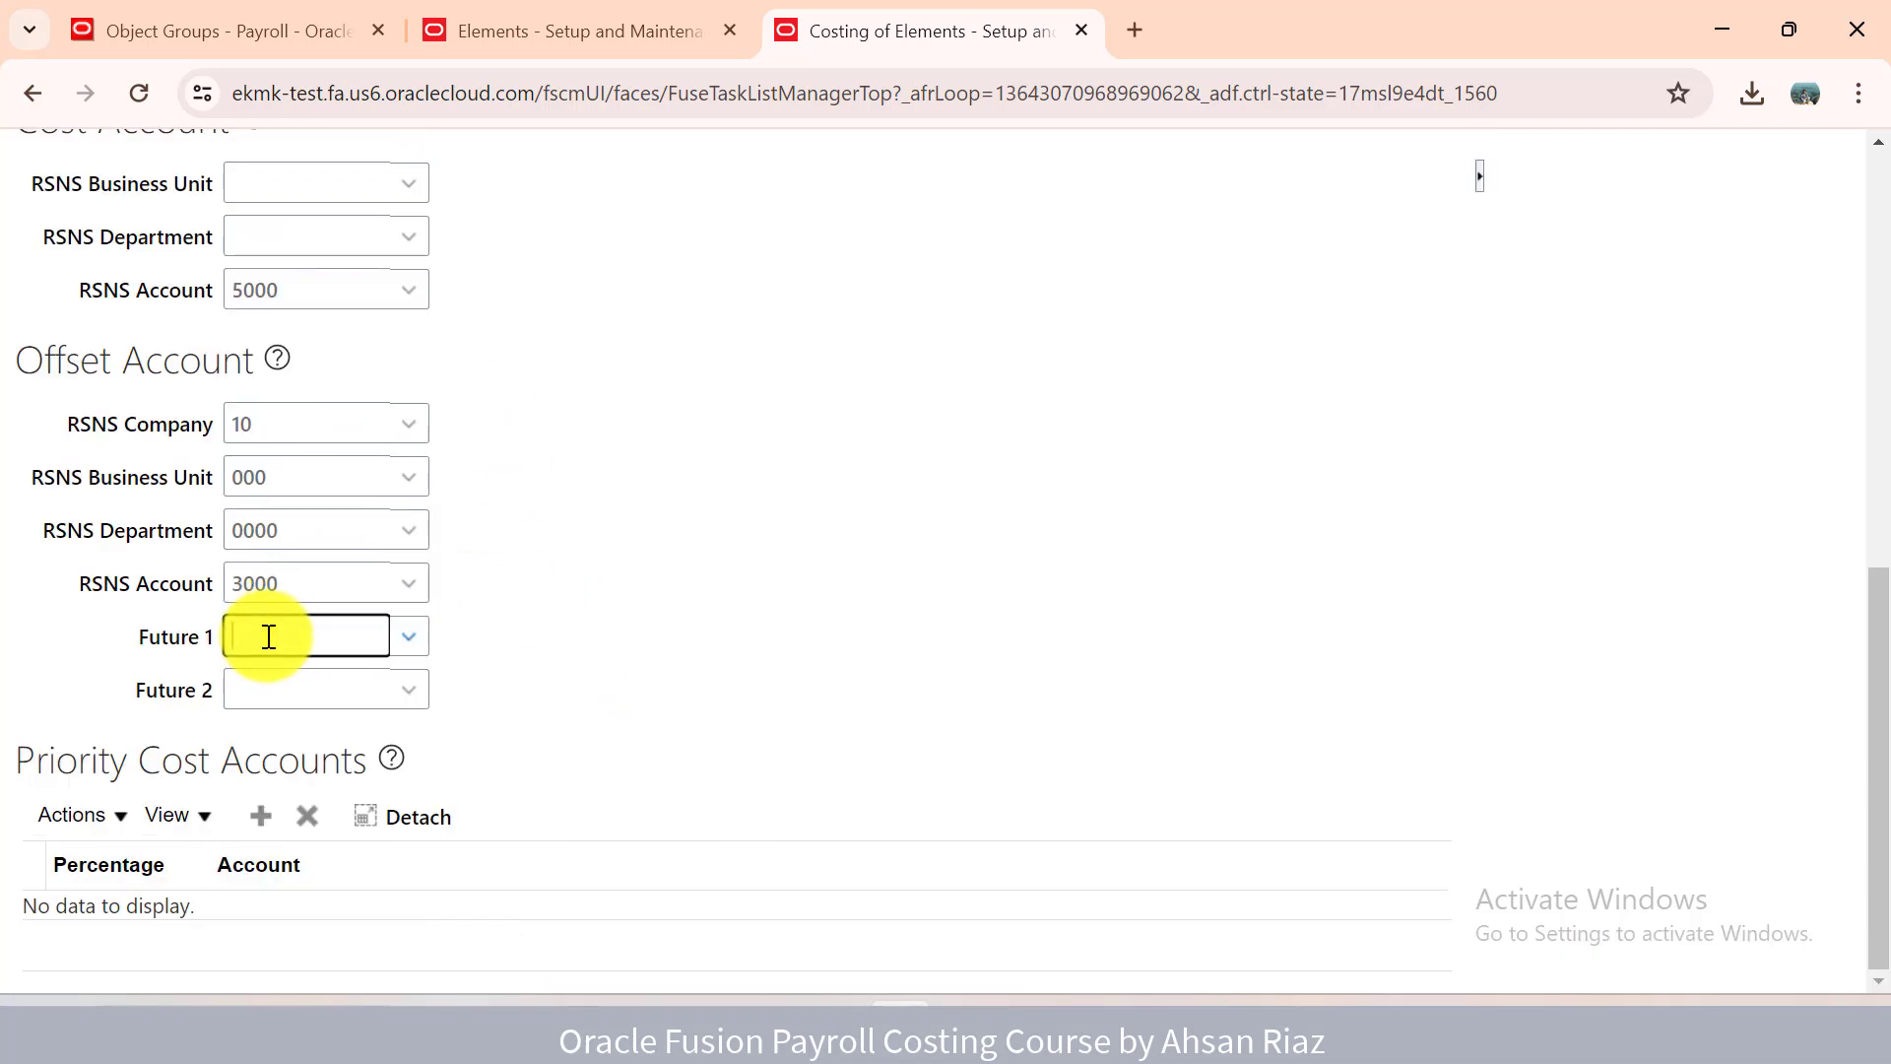
{"action": "type", "text": "0000"}
{"action": "key", "text": "Tab"}
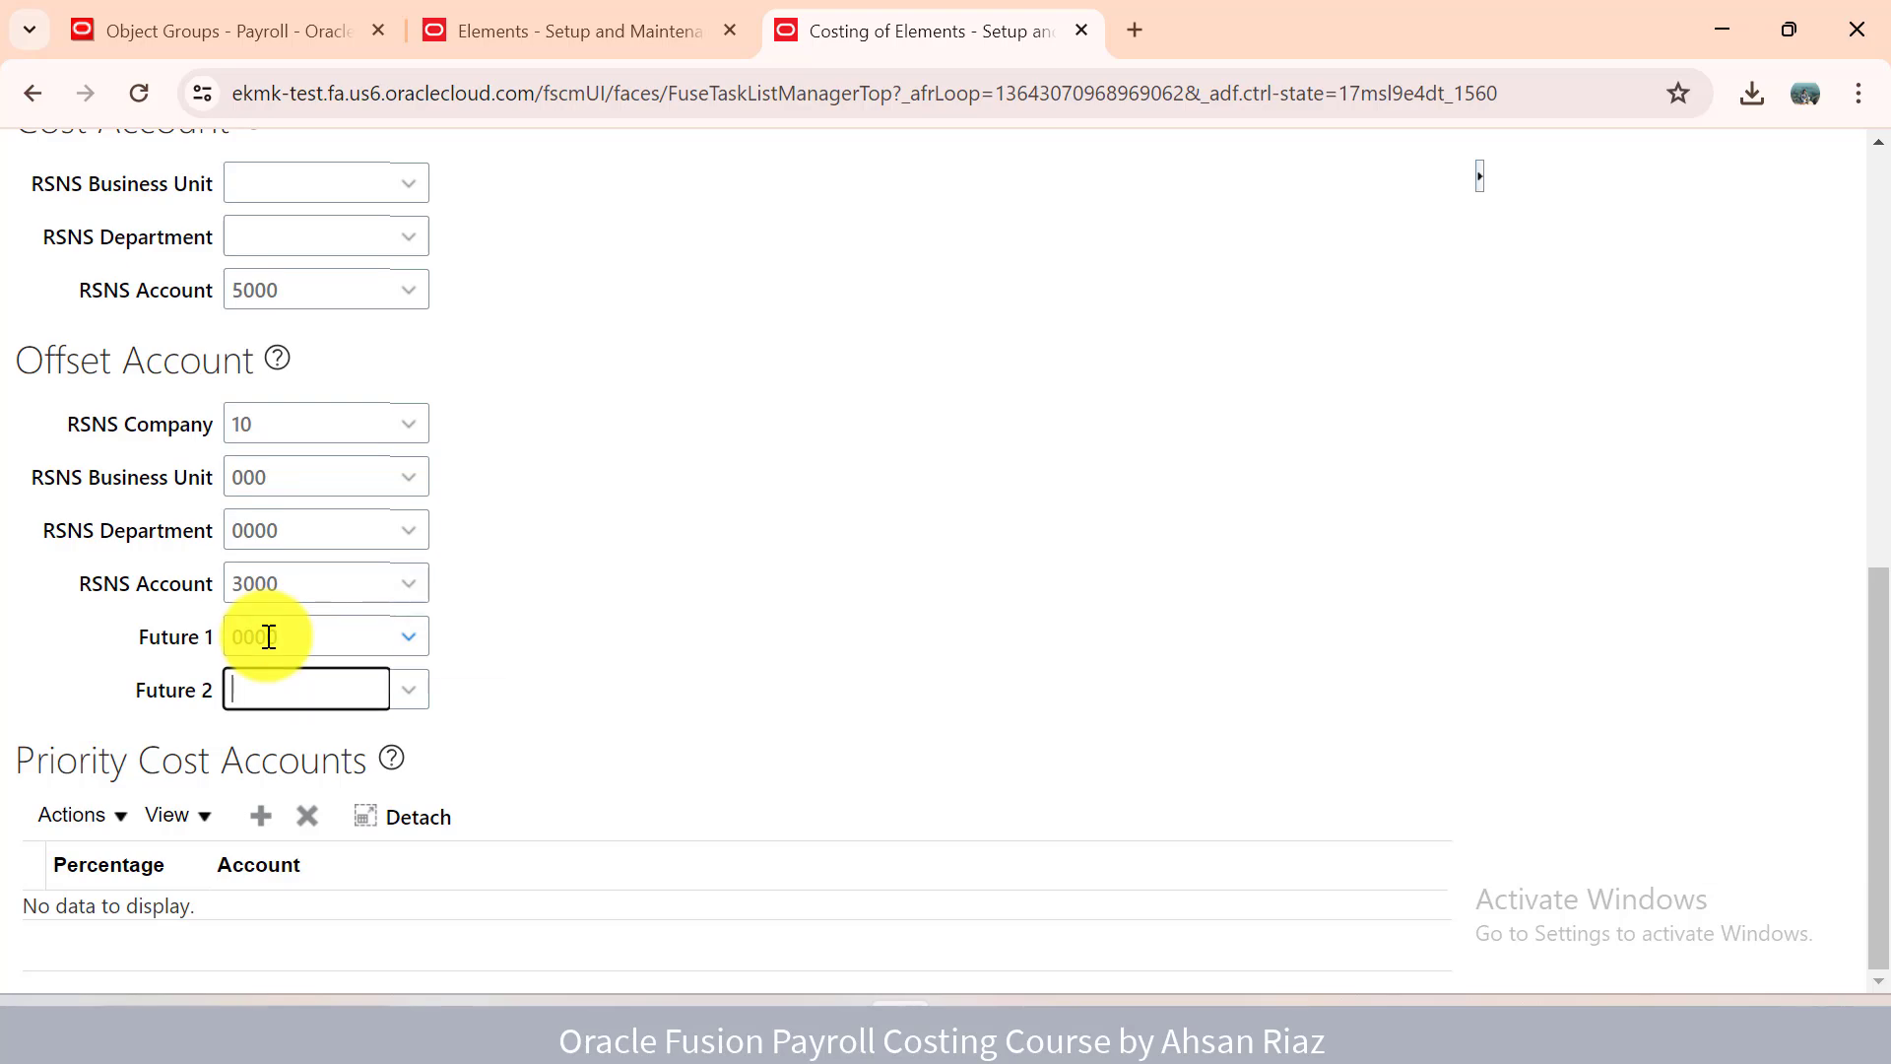
{"action": "type", "text": "0000"}
{"action": "key", "text": "Tab"}
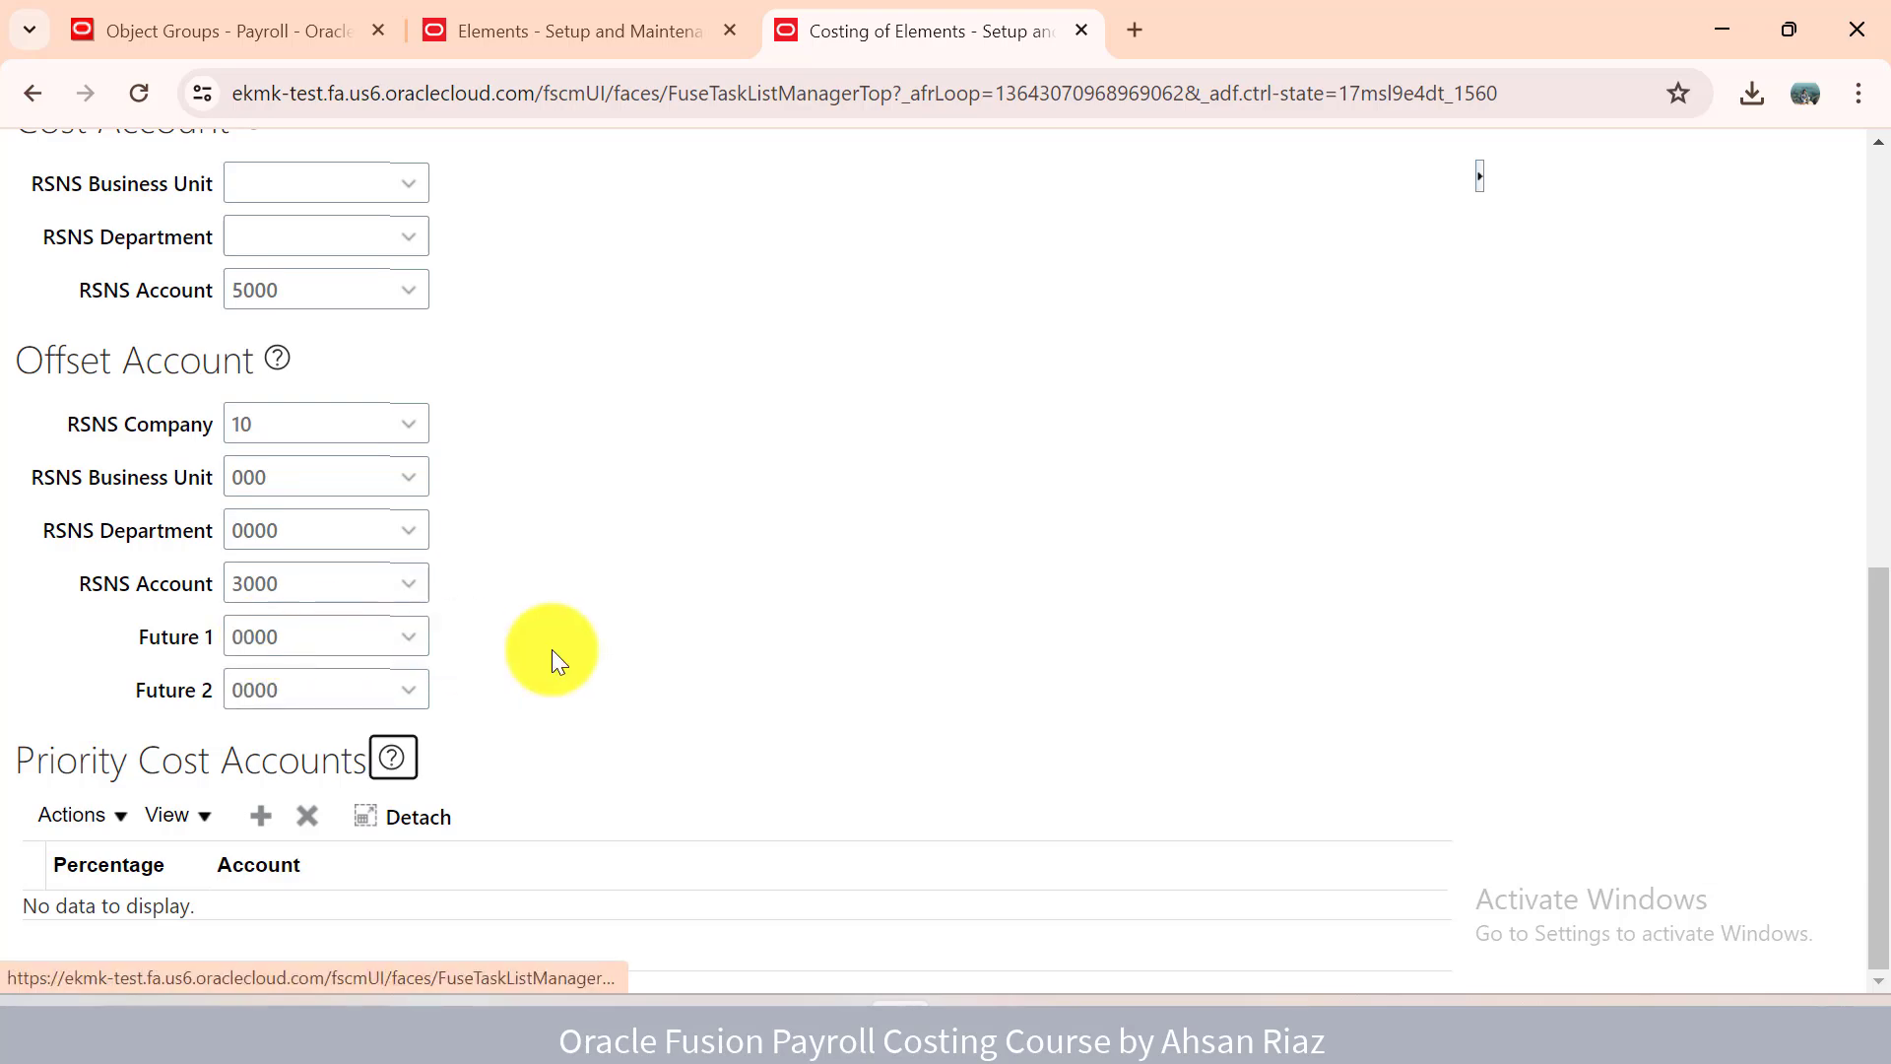
Try to submit the TDS EE5 costing without any costed input values.
{"action": "left_click_drag", "start_coordinate": [1870, 641], "coordinate": [1871, 236]}
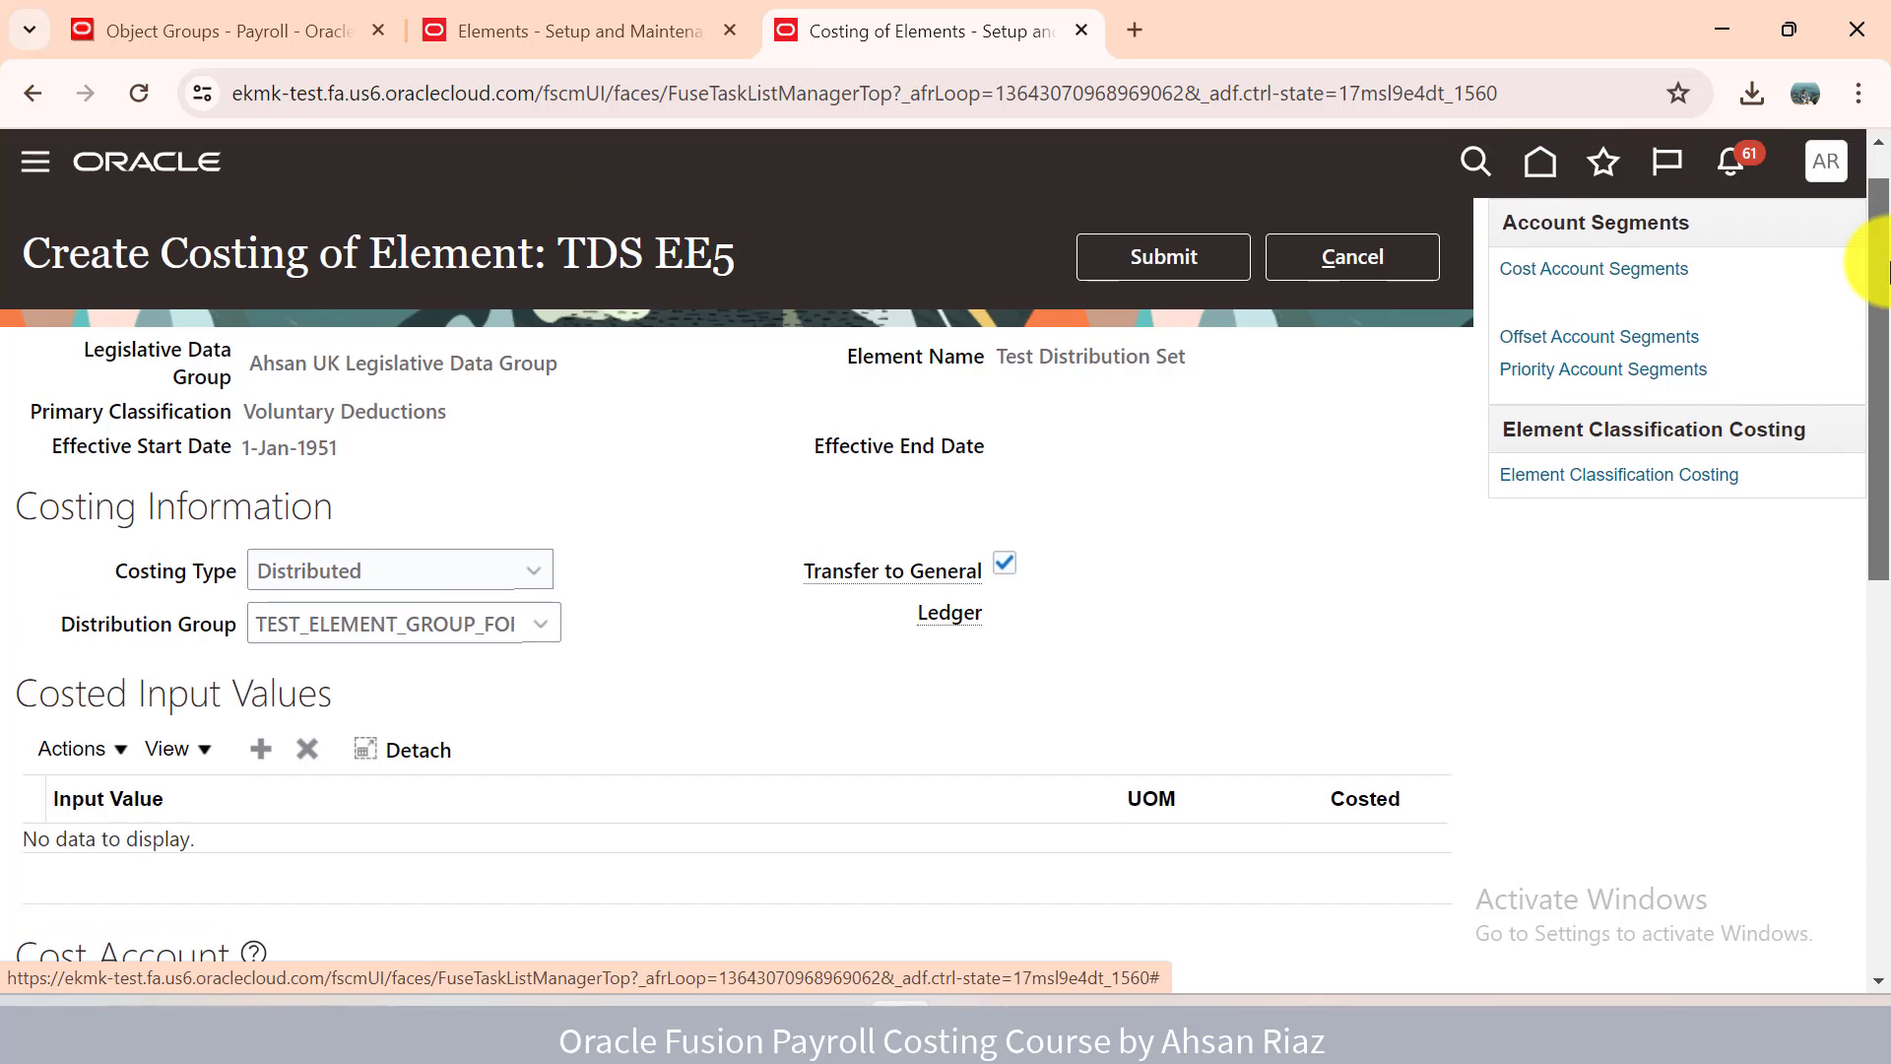
{"action": "left_click", "coordinate": [1166, 254]}
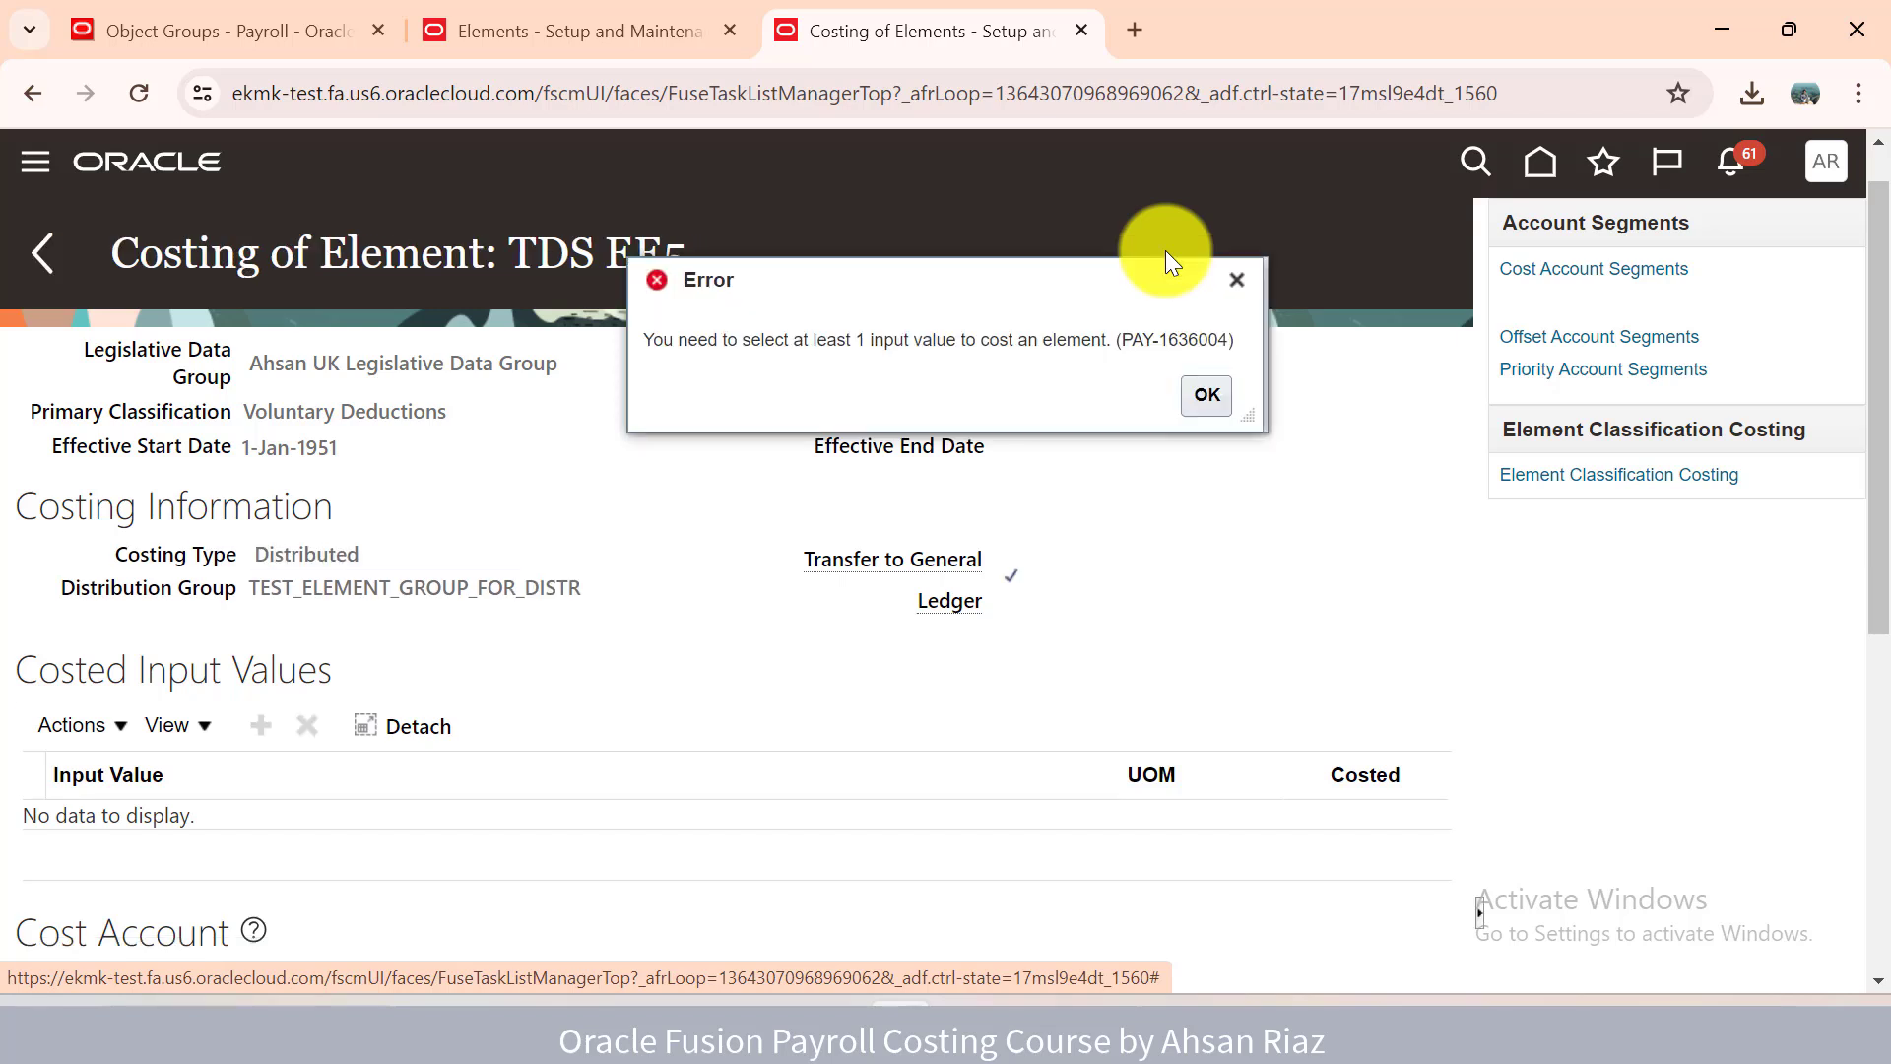
{"action": "left_click", "coordinate": [1202, 395]}
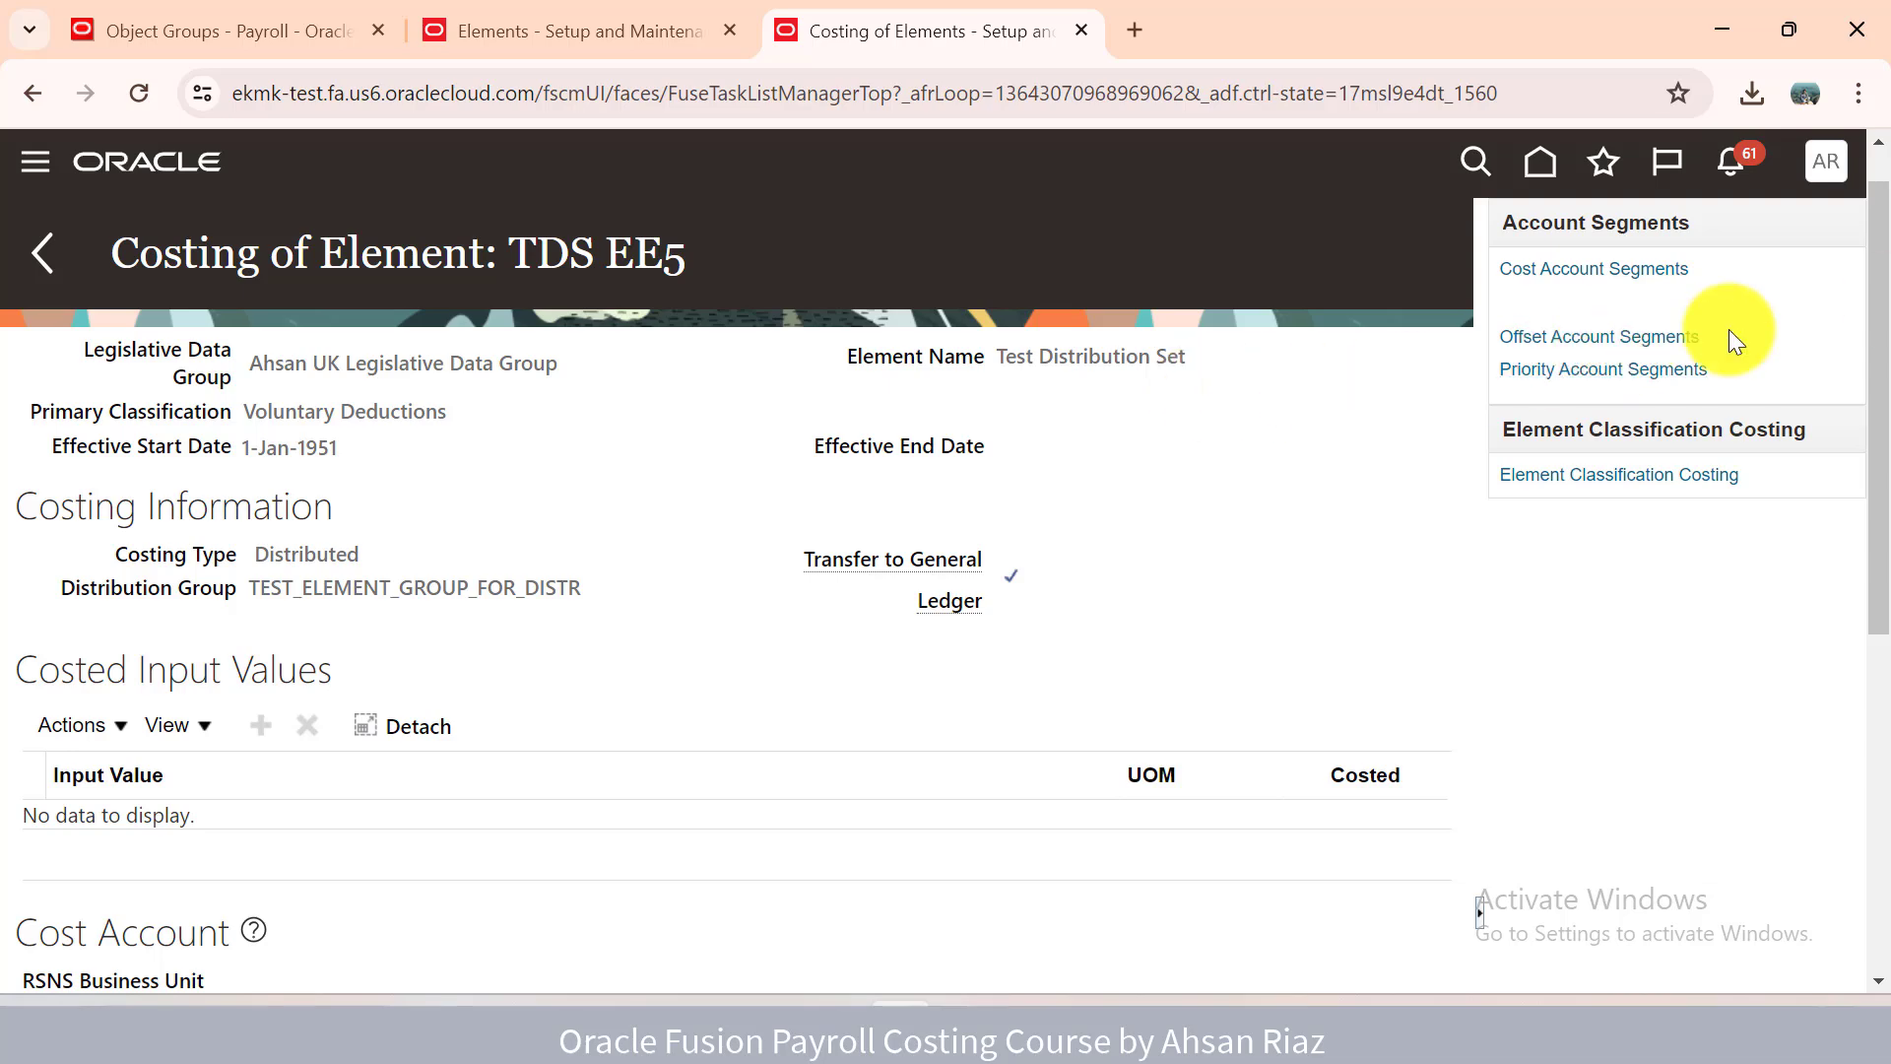
Try to open the Costed Input Values actions for TDS EE5, and return to the Costing of Elements search.
{"action": "left_click_drag", "start_coordinate": [1876, 315], "coordinate": [1845, 439]}
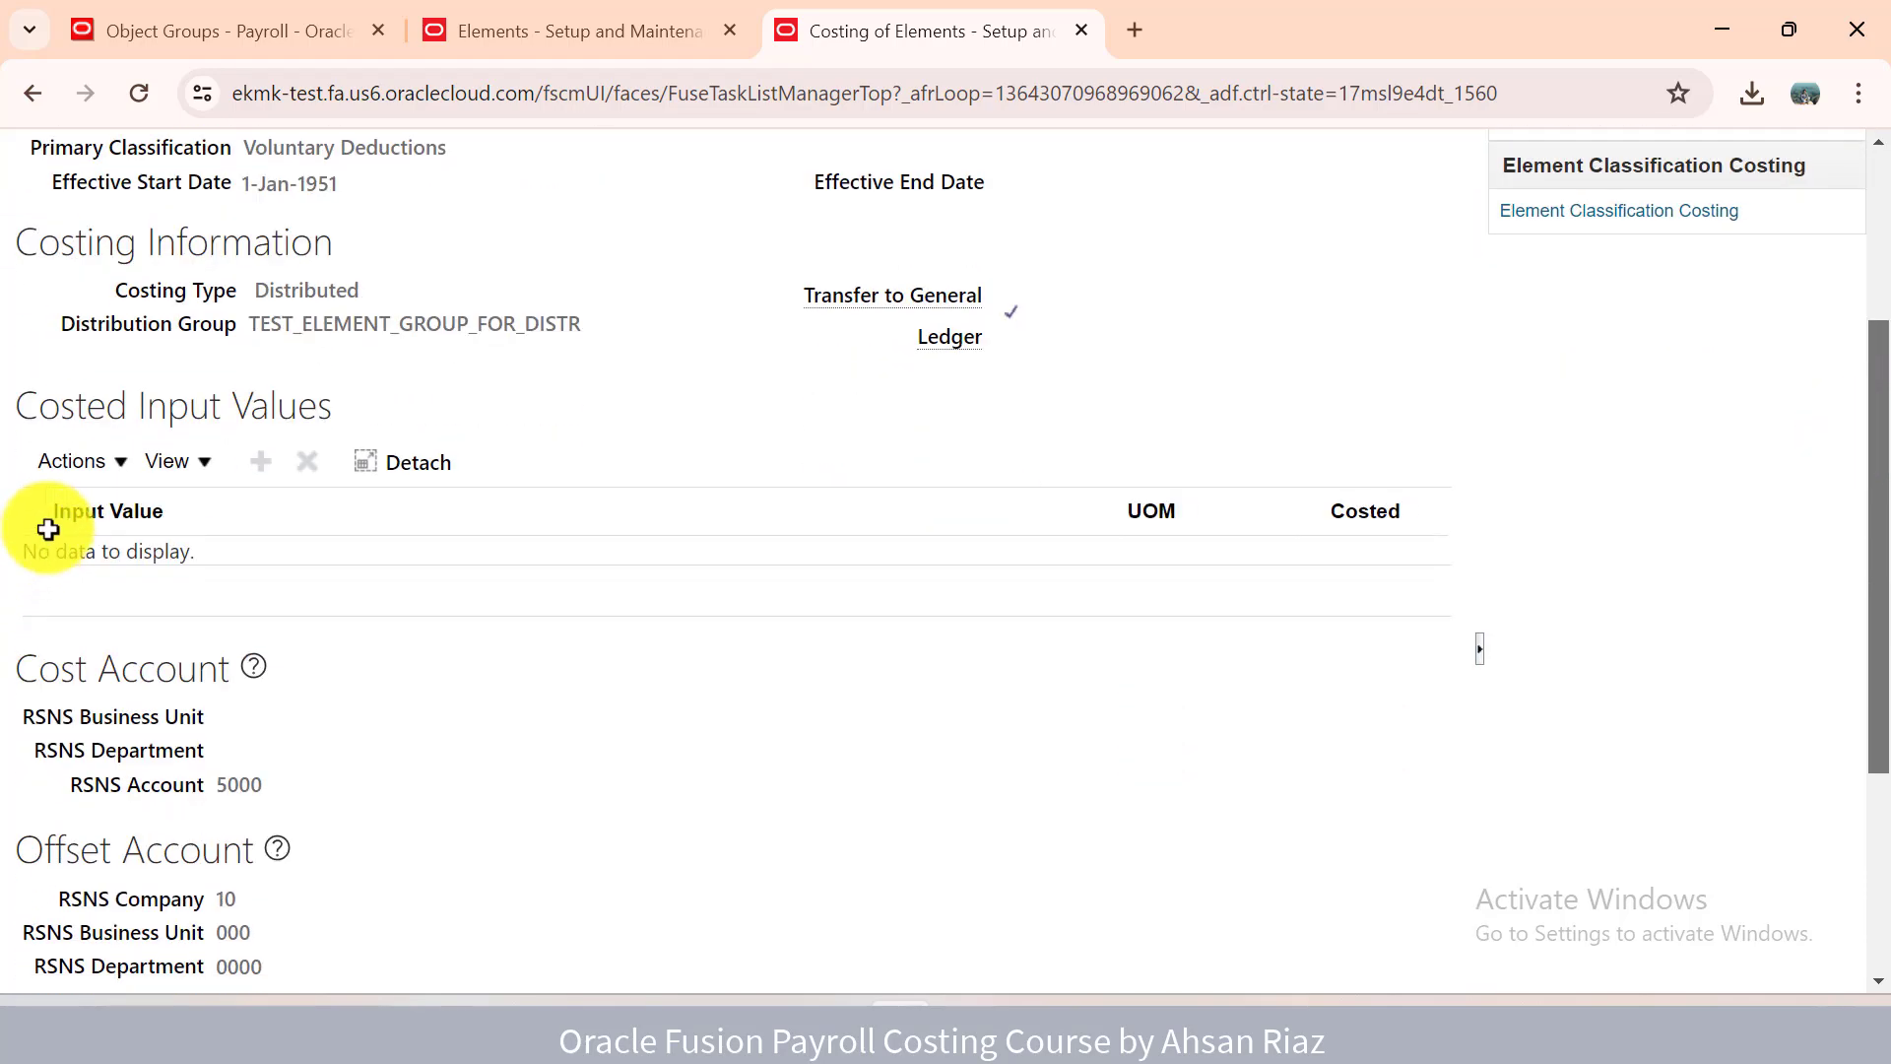
{"action": "left_click", "coordinate": [98, 467]}
{"action": "left_click", "coordinate": [682, 374]}
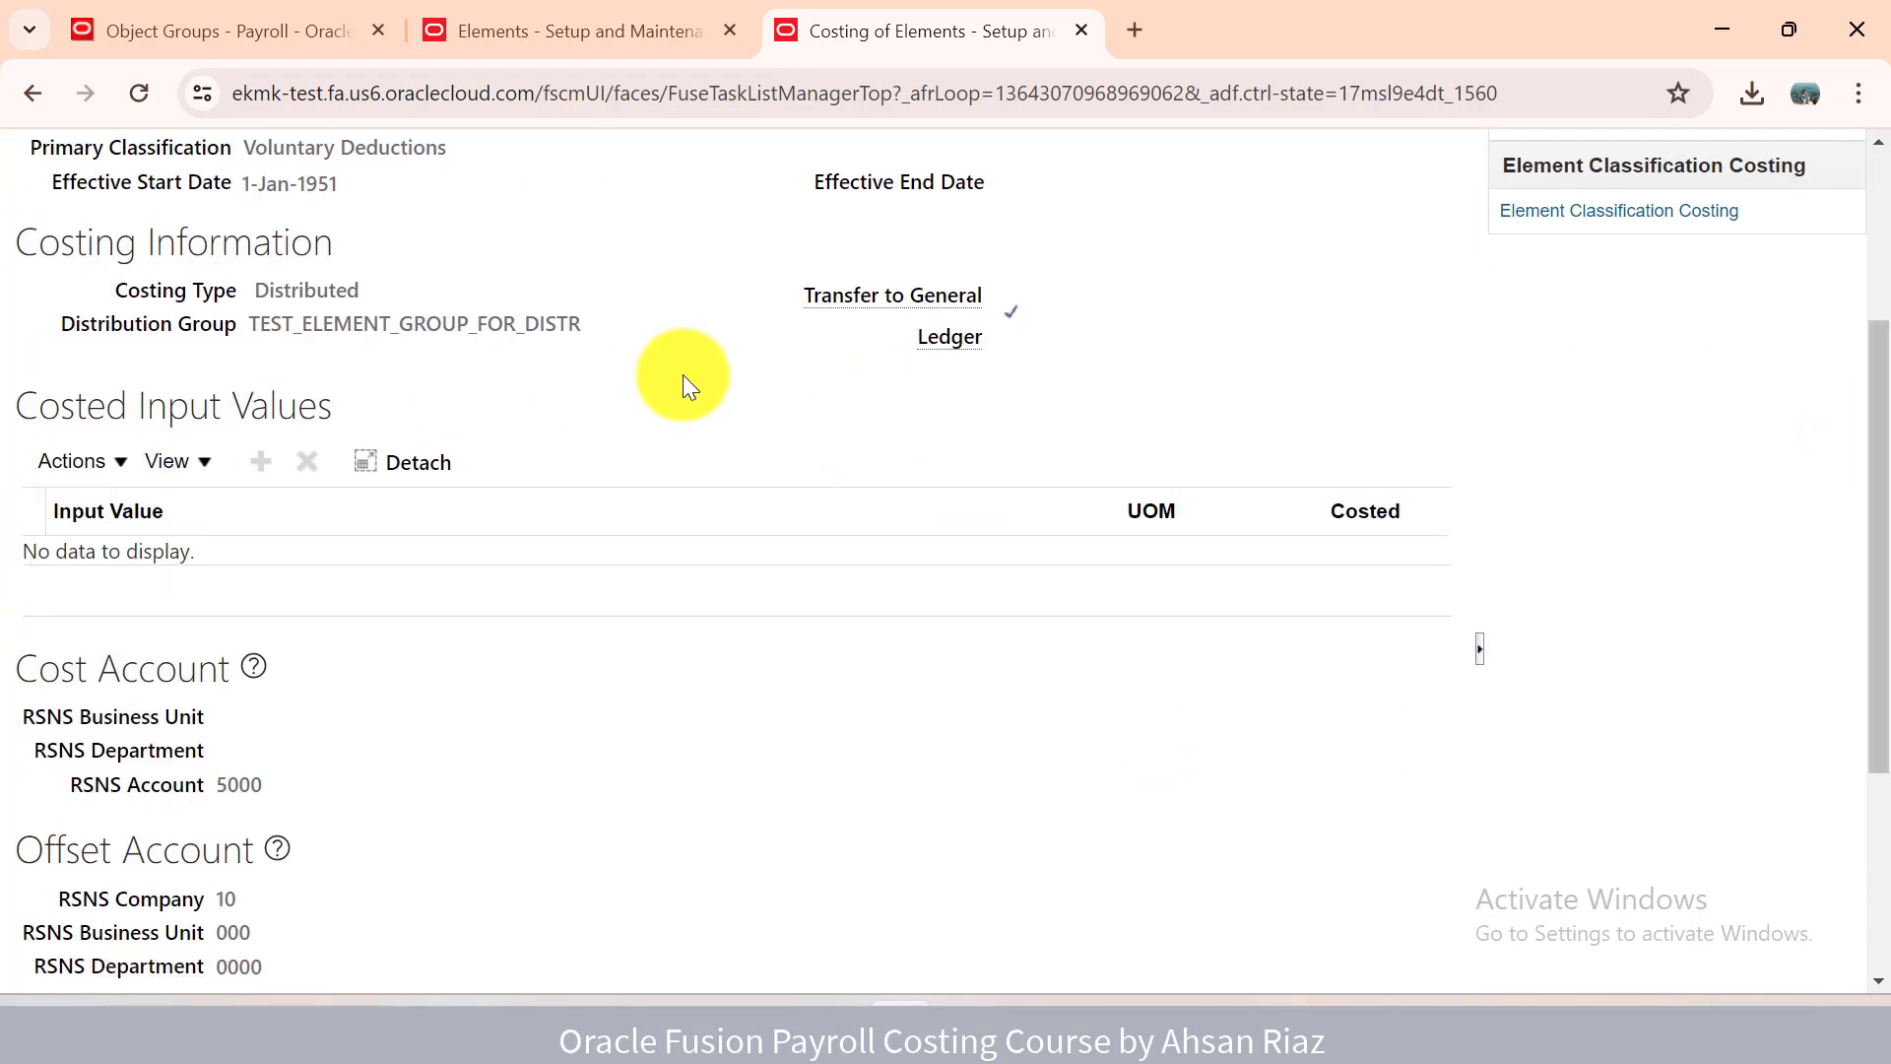
{"action": "left_click_drag", "start_coordinate": [1879, 561], "coordinate": [1861, 438]}
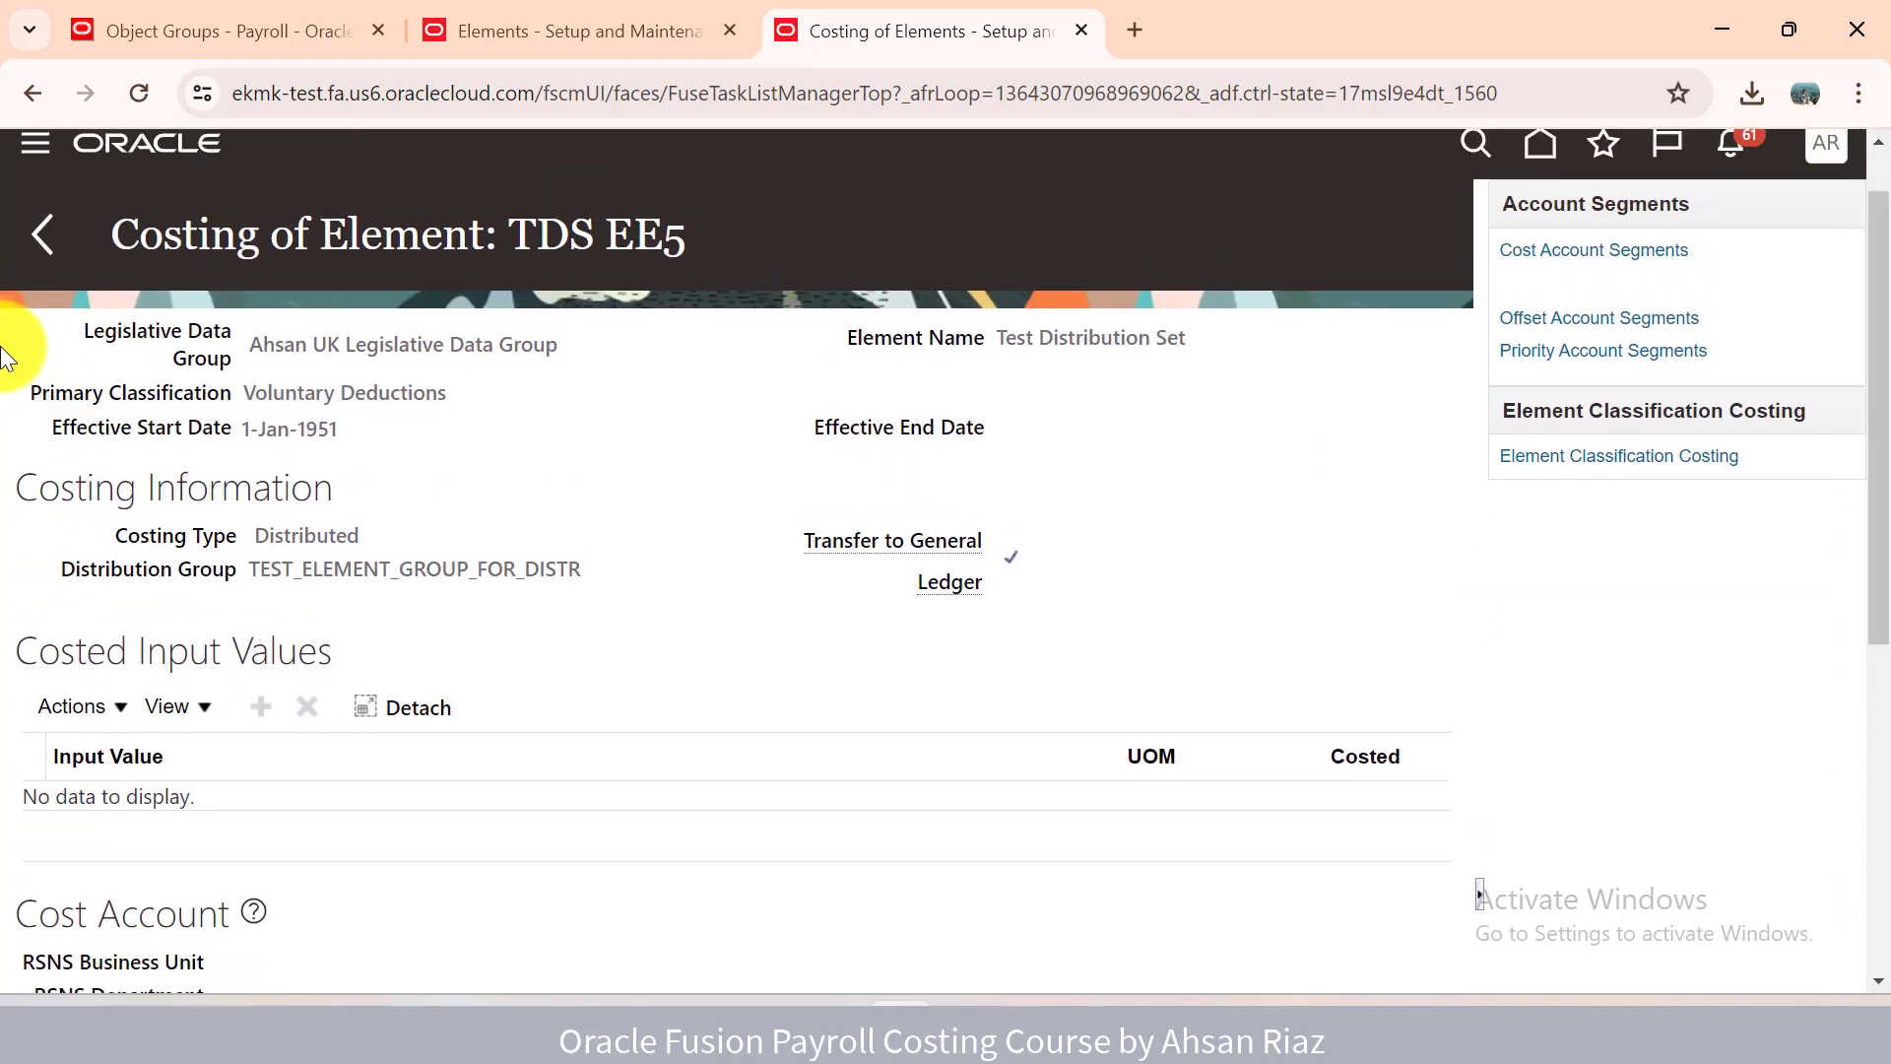
{"action": "left_click", "coordinate": [57, 266]}
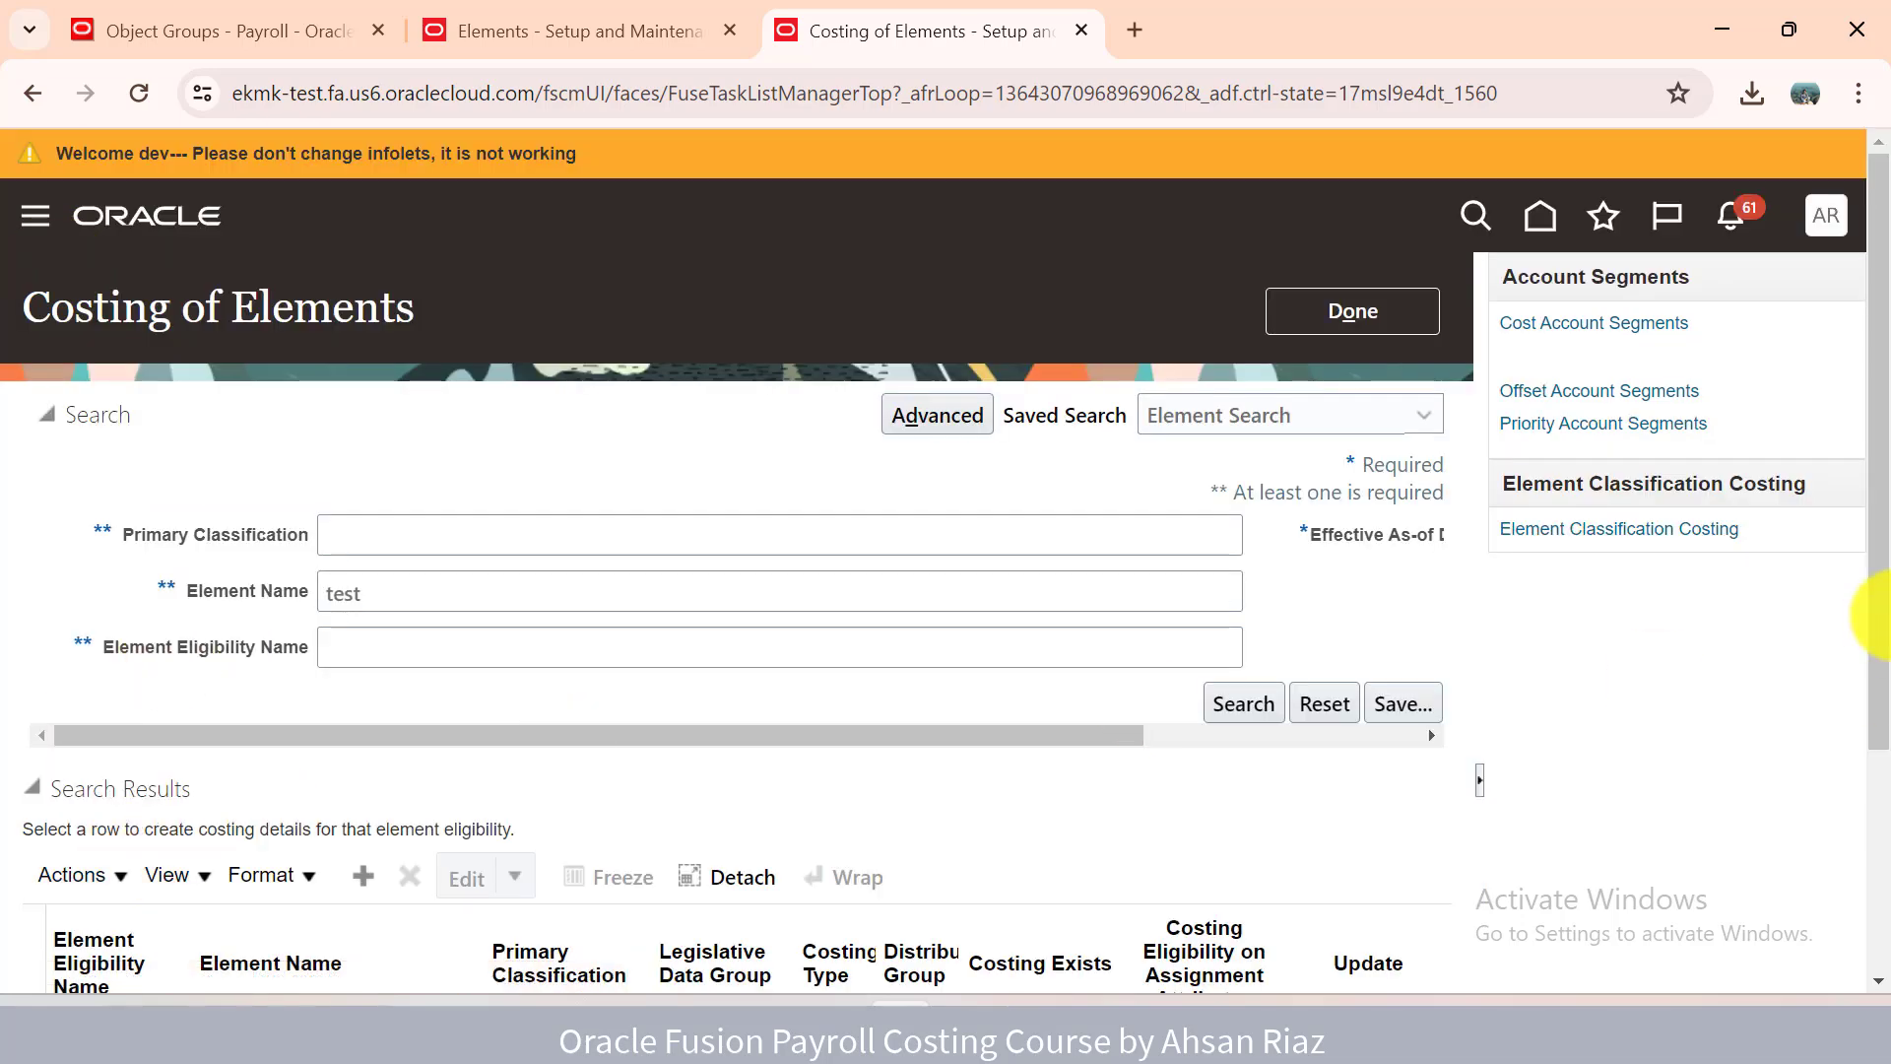
Create costing details for the TDS EE5 eligibility of Test Distribution Set with effective date 1-Jan-1951.
{"action": "left_click_drag", "start_coordinate": [1870, 612], "coordinate": [1869, 759]}
{"action": "left_click", "coordinate": [63, 660]}
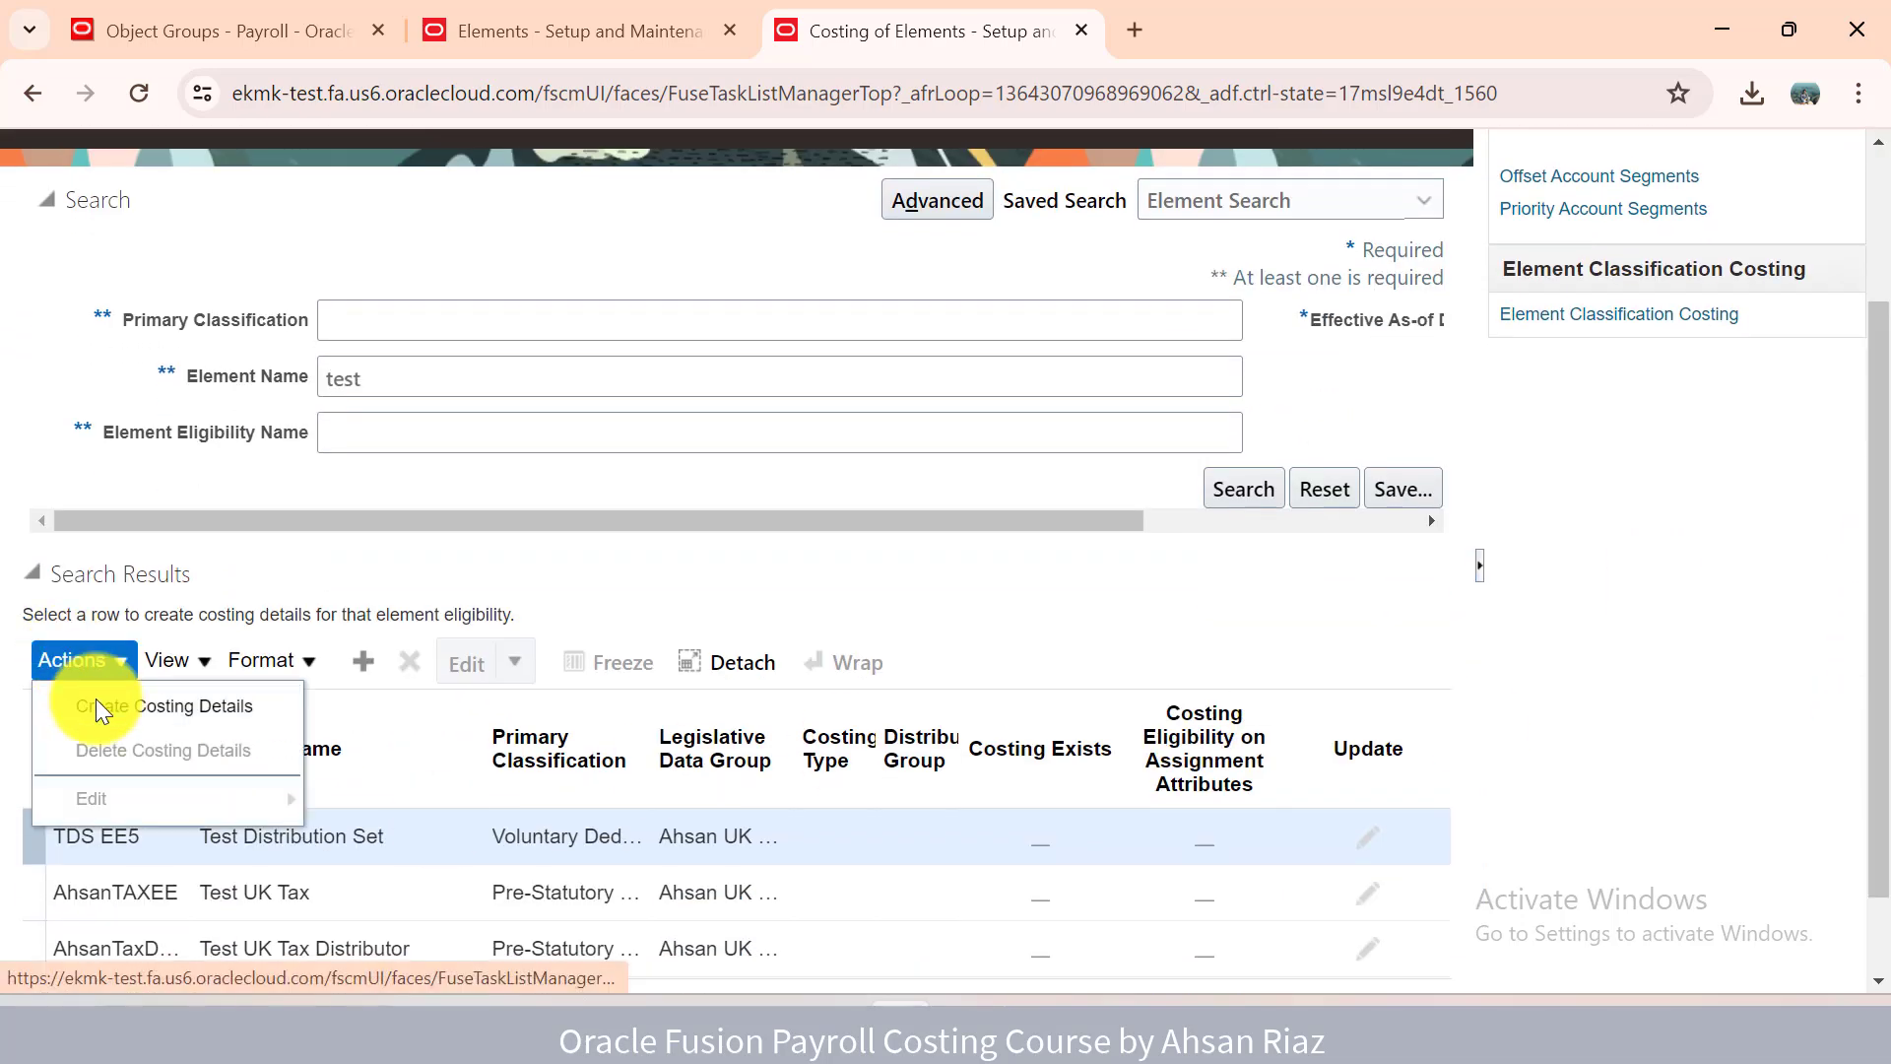
{"action": "left_click", "coordinate": [105, 704]}
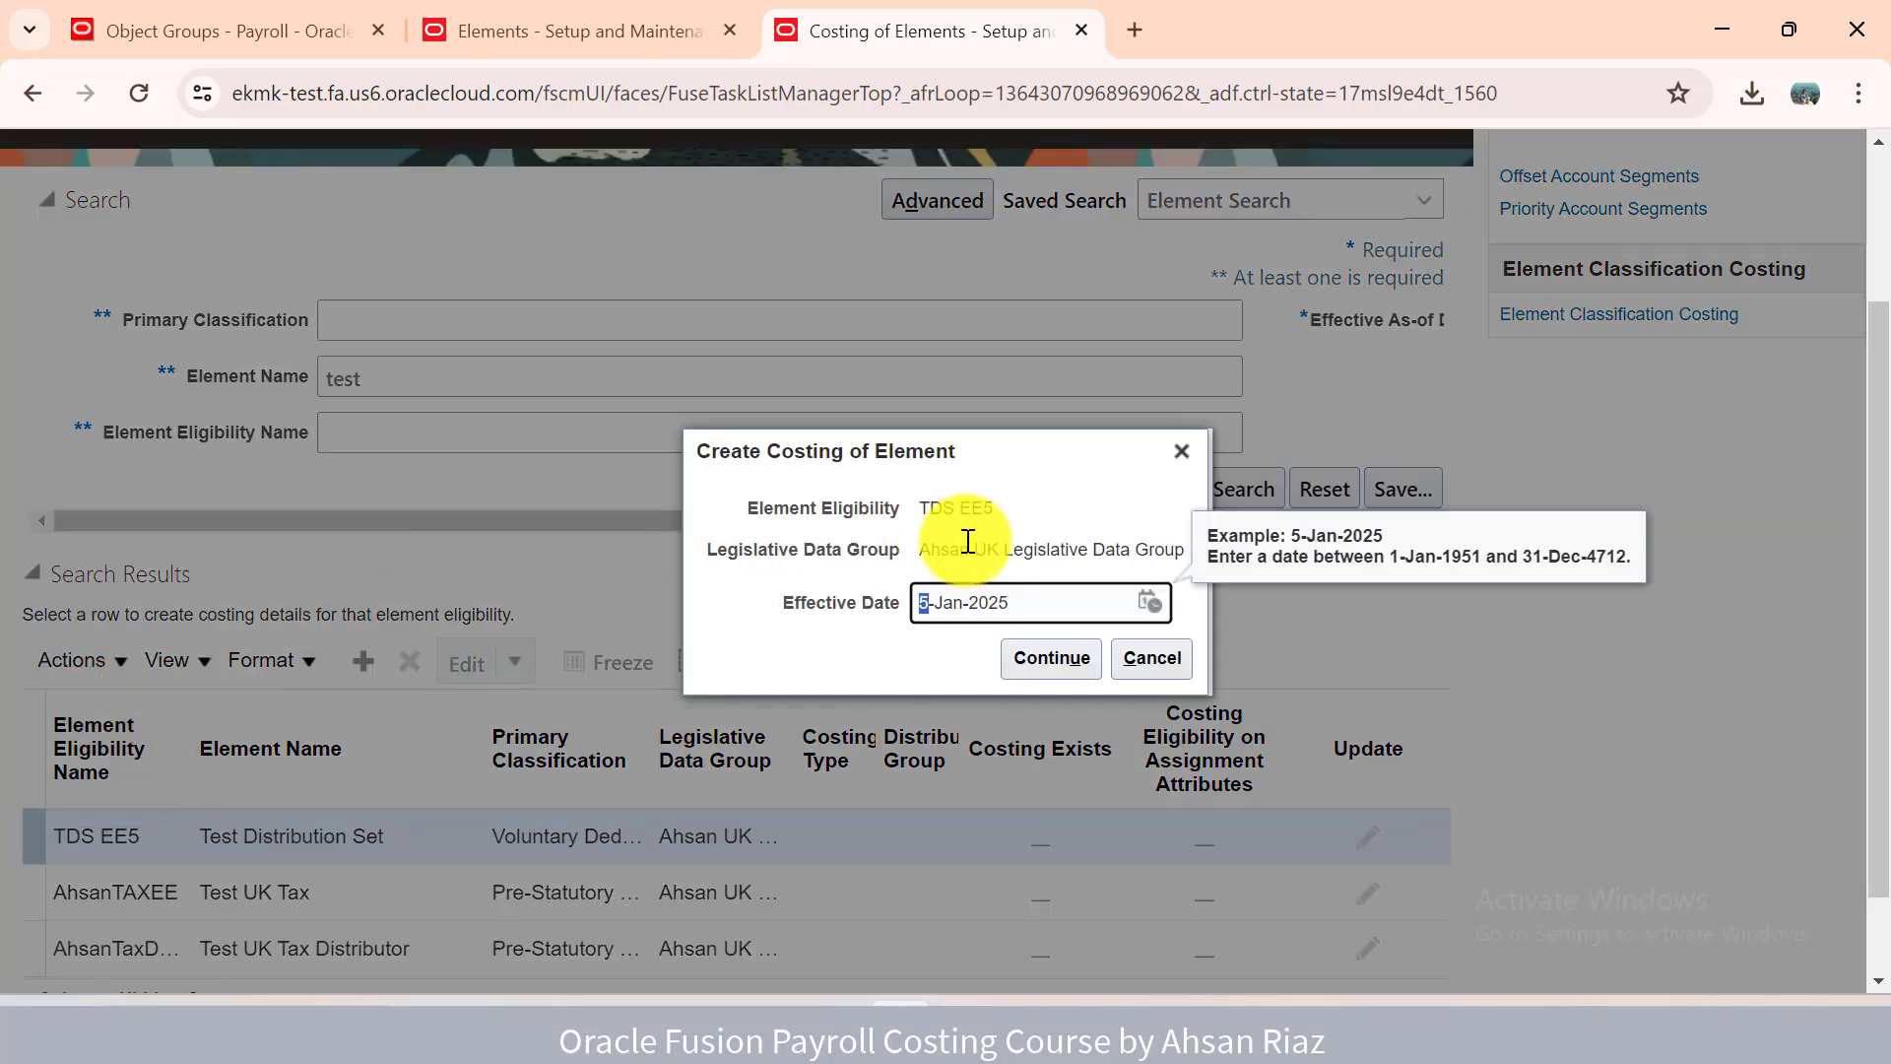
{"action": "key", "text": "shift+End"}
{"action": "type", "text": "195"}
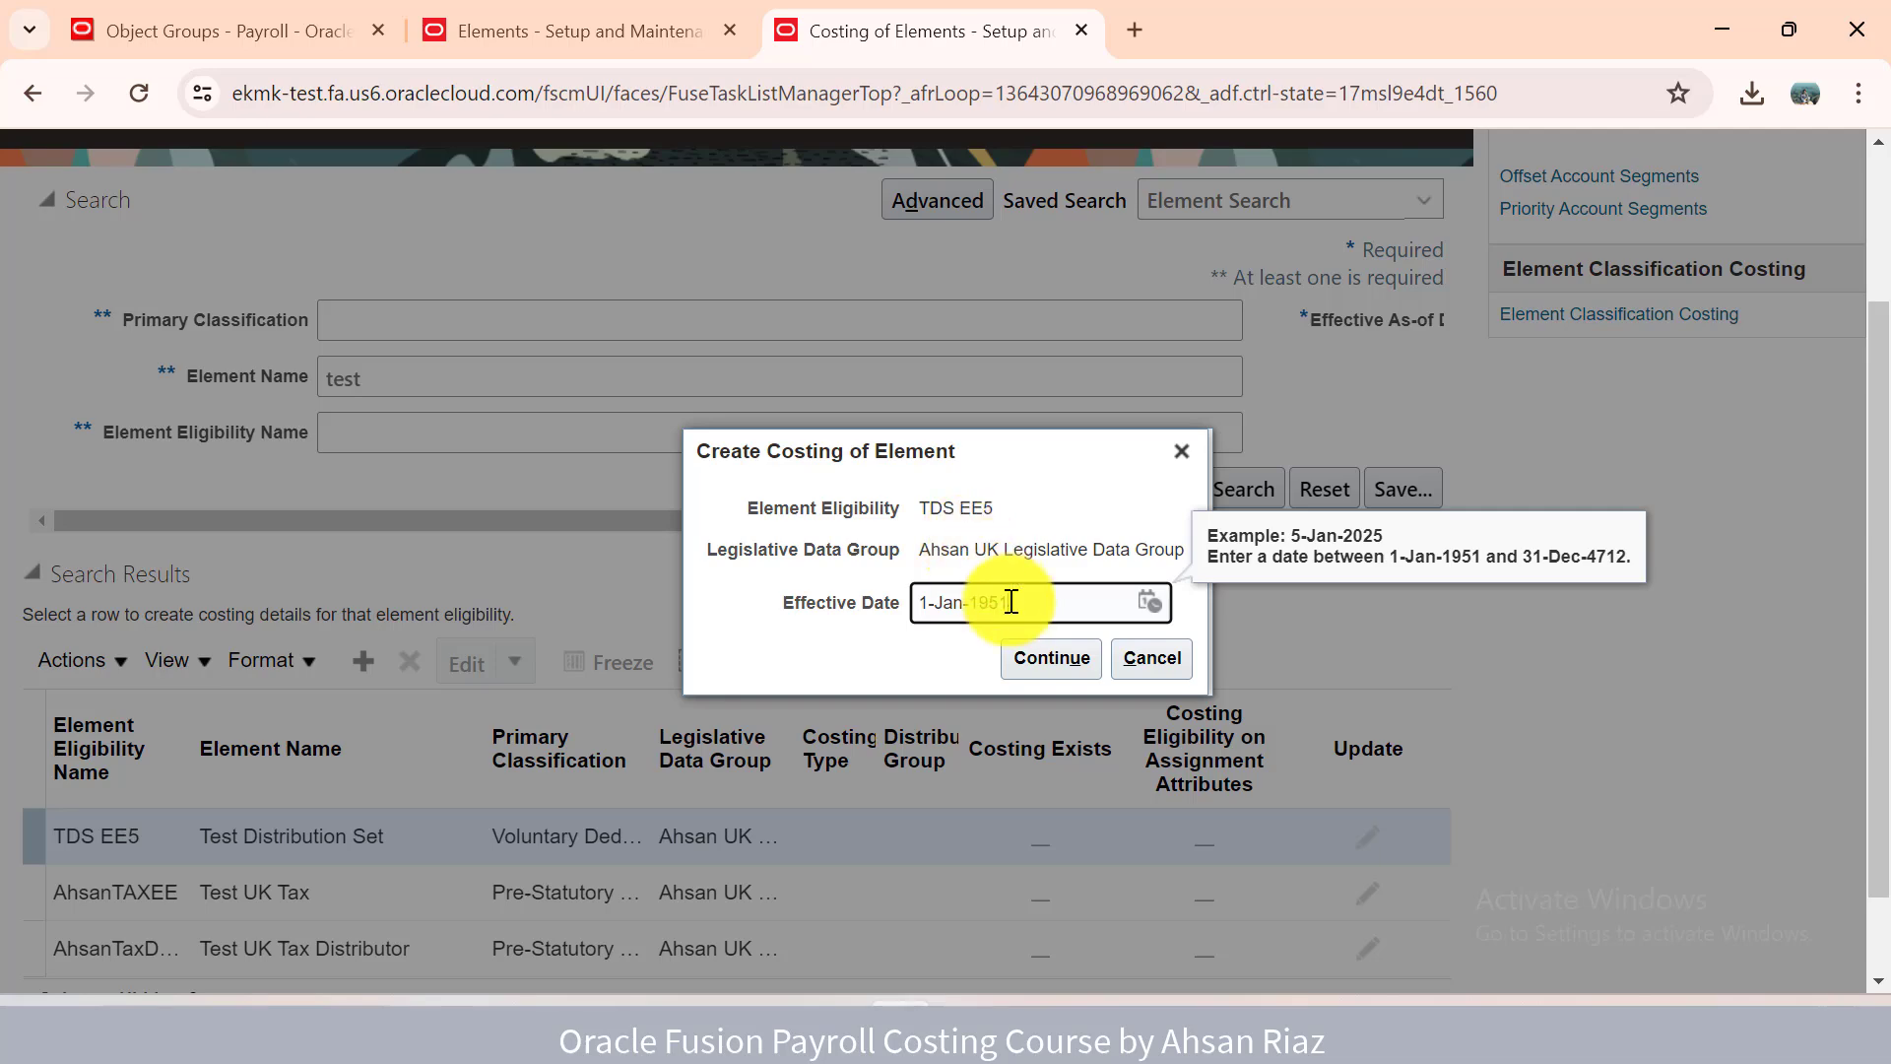
{"action": "left_click", "coordinate": [1036, 653]}
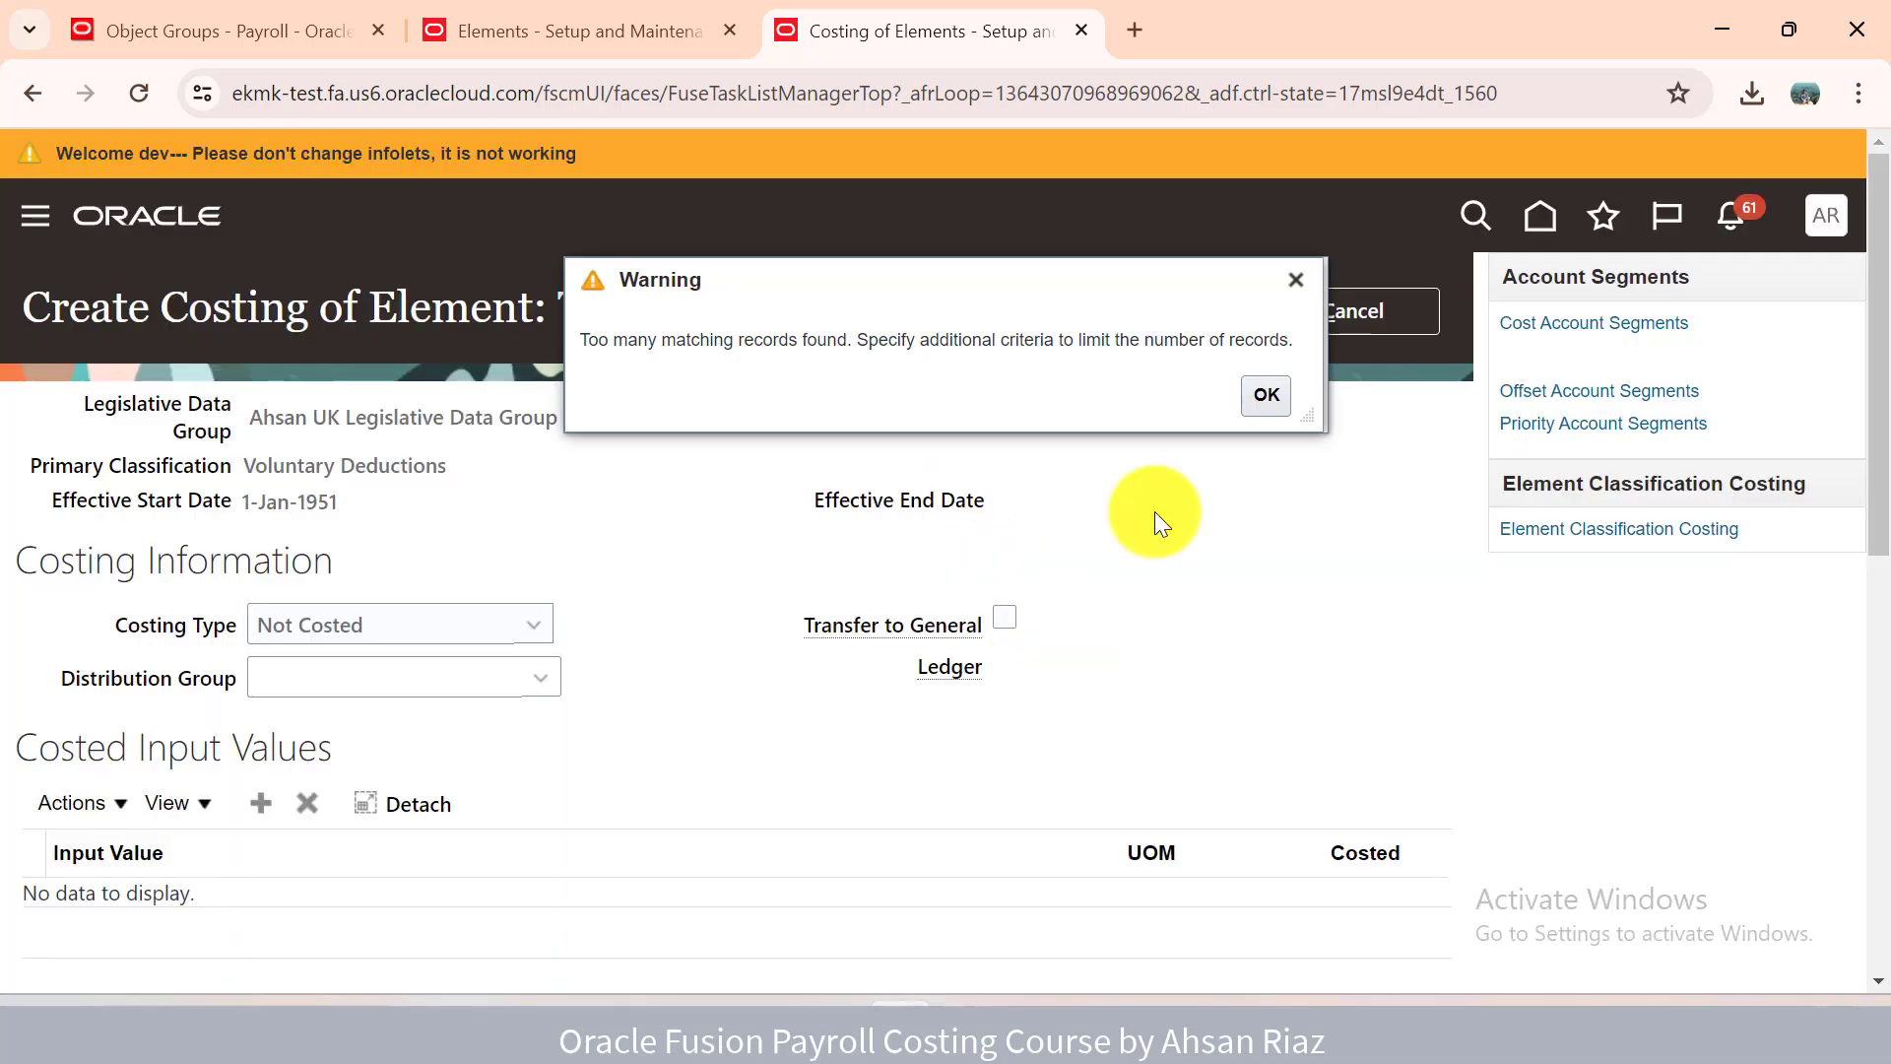
{"action": "left_click", "coordinate": [1262, 394]}
Choose the Distributed costing type, enable transfer to General Ledger and assign TEST_ELEMENT_GROUP_FOR_DISTR as the distribution group.
{"action": "left_click", "coordinate": [376, 642]}
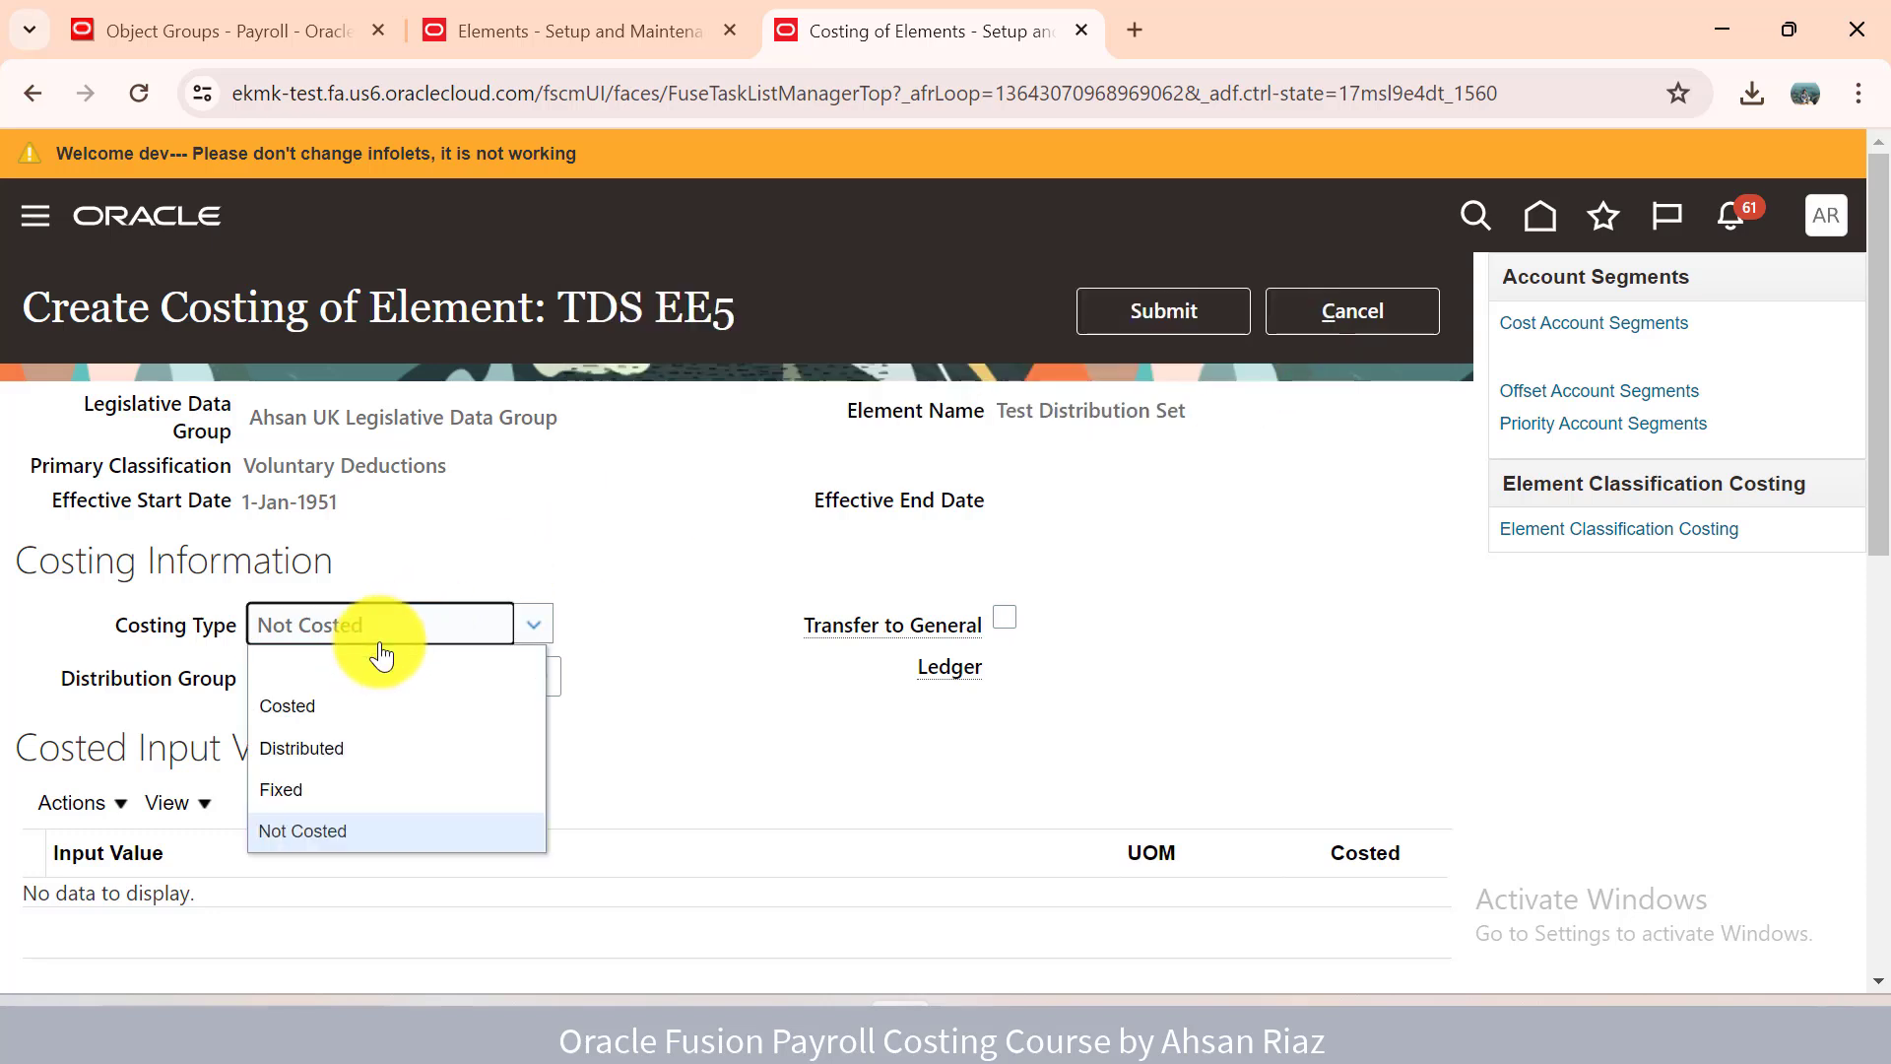
{"action": "left_click", "coordinate": [343, 734]}
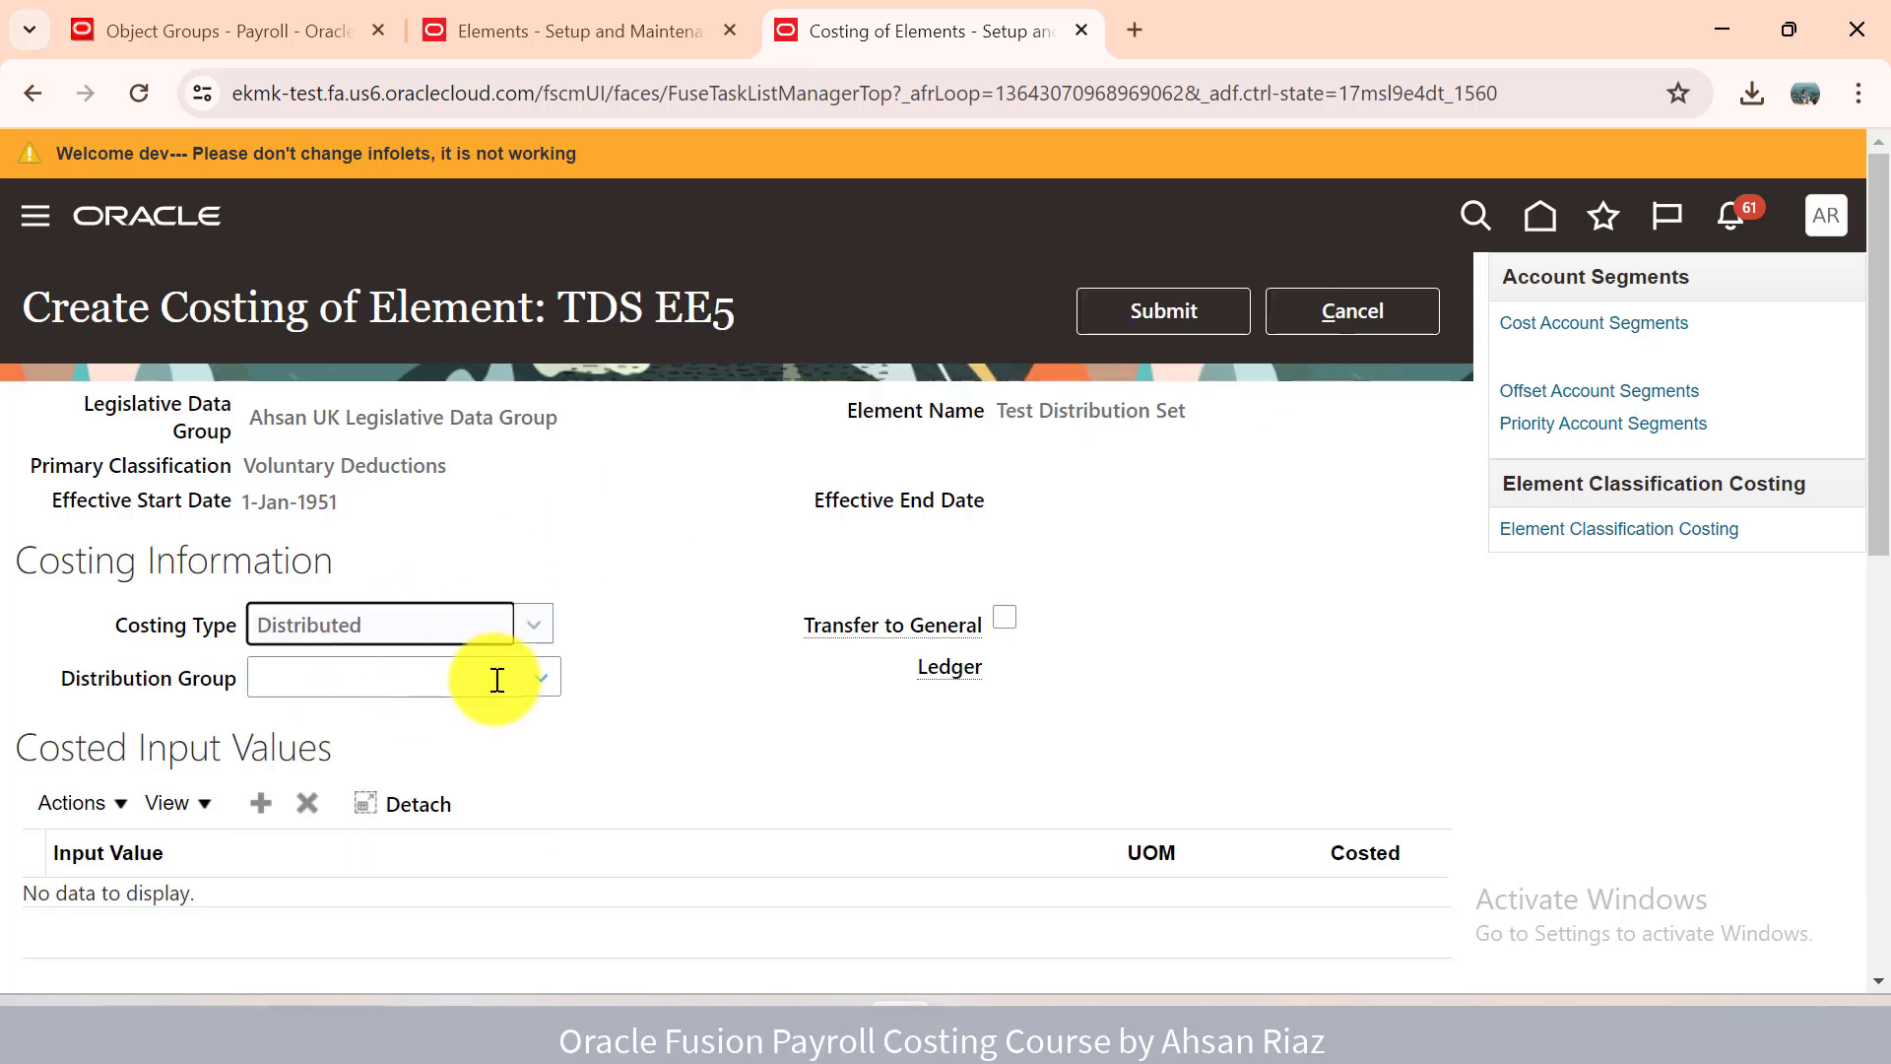
{"action": "left_click", "coordinate": [1004, 622]}
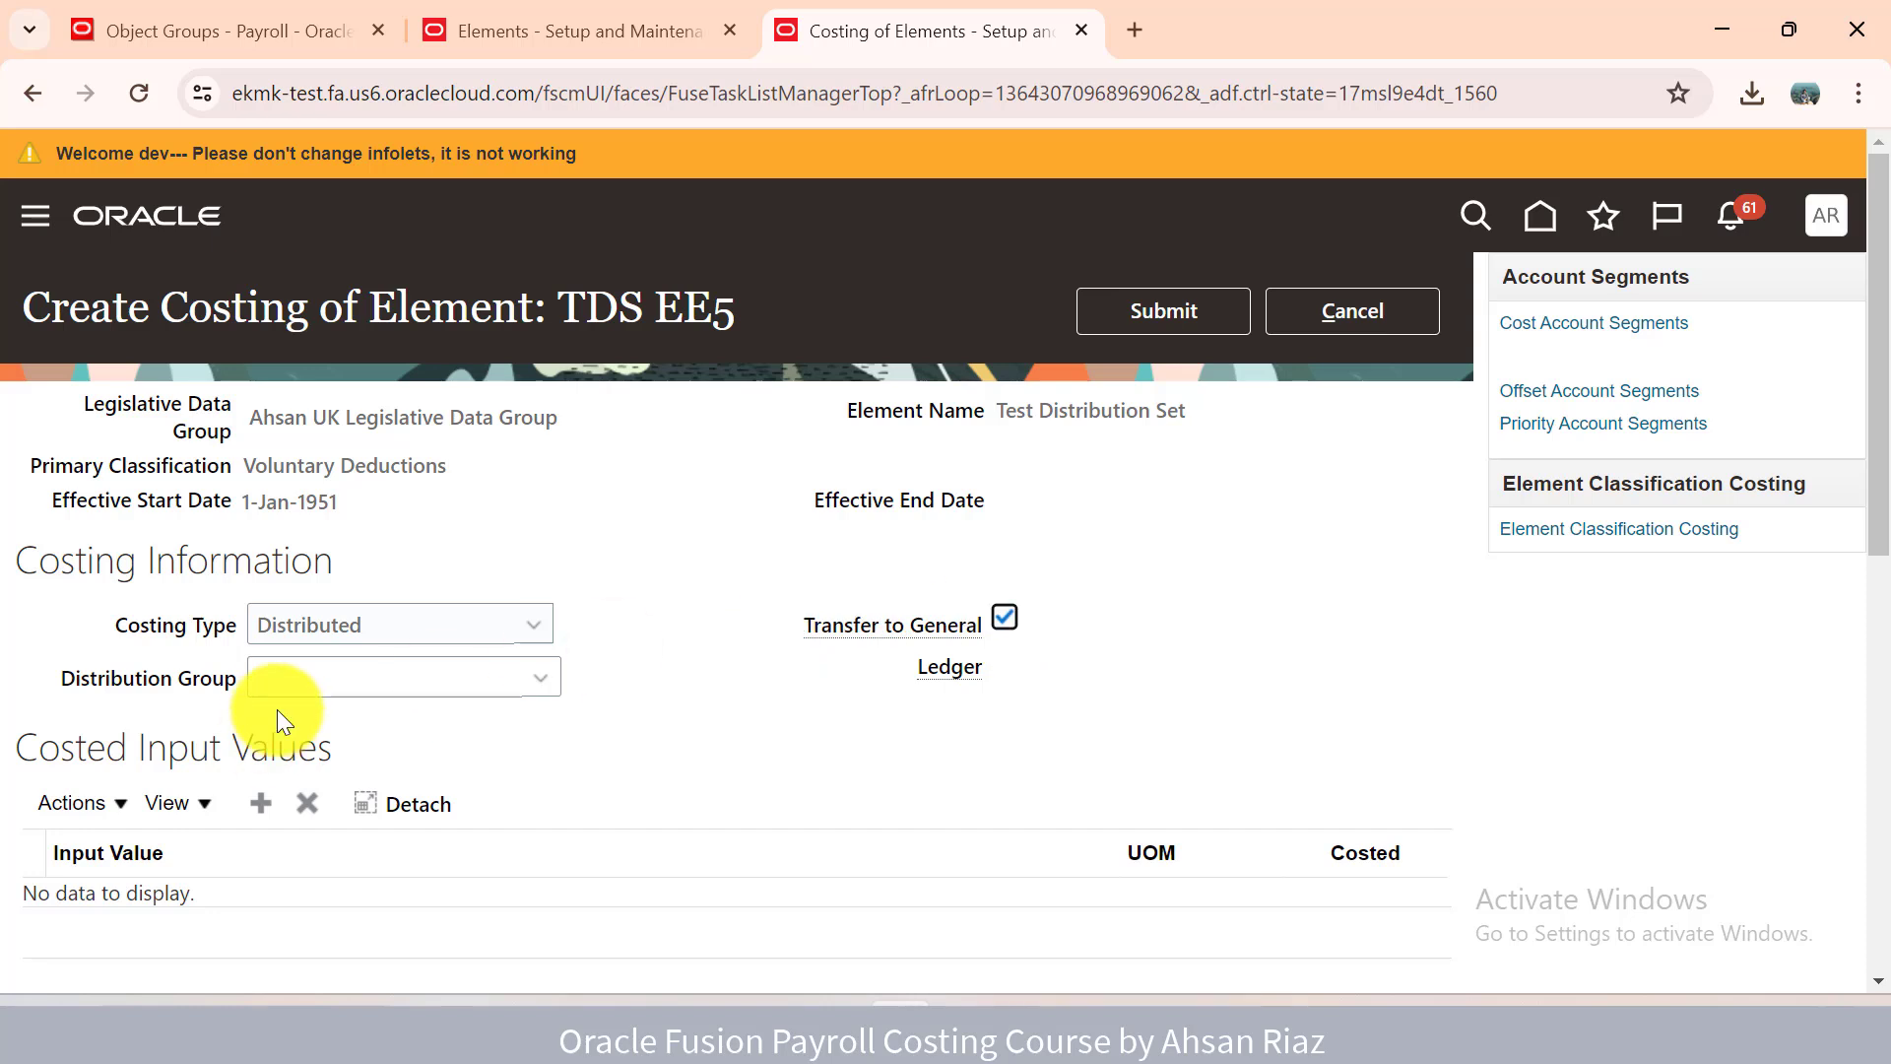
{"action": "left_click", "coordinate": [287, 677]}
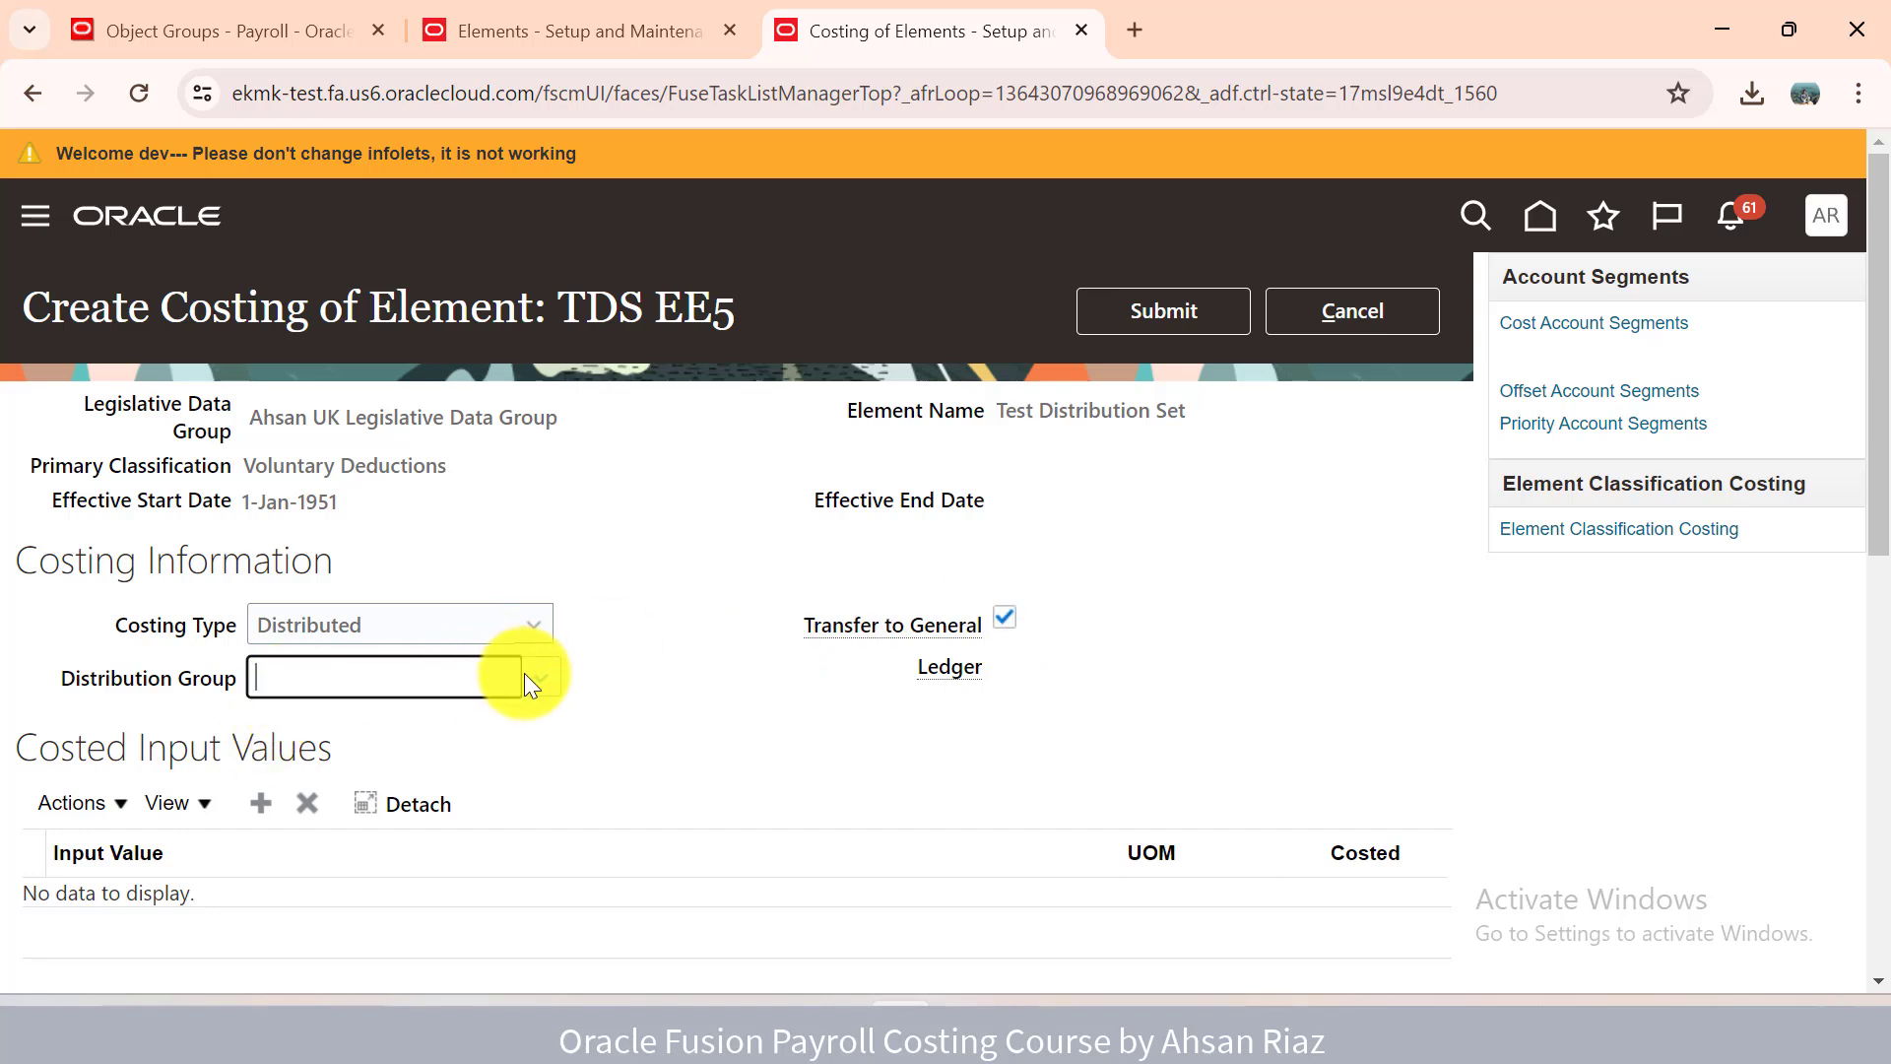
{"action": "left_click", "coordinate": [553, 677]}
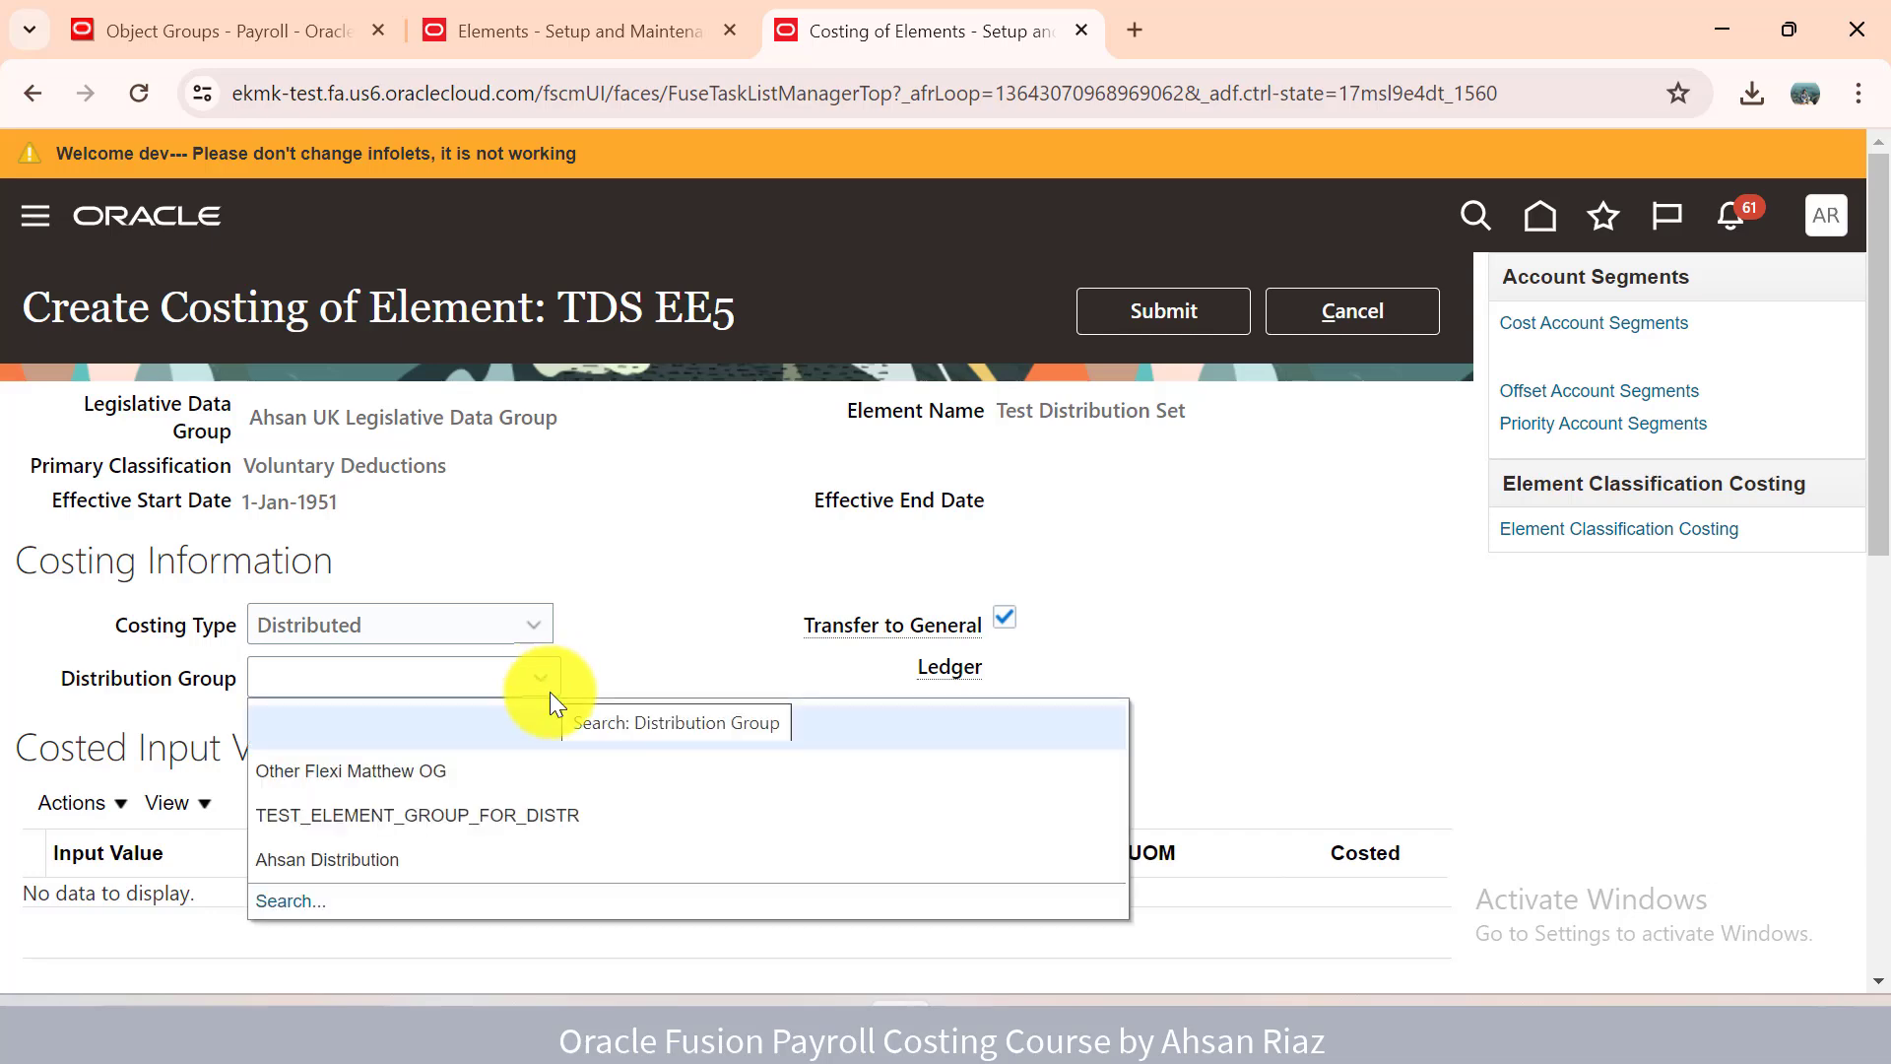
{"action": "left_click", "coordinate": [489, 805]}
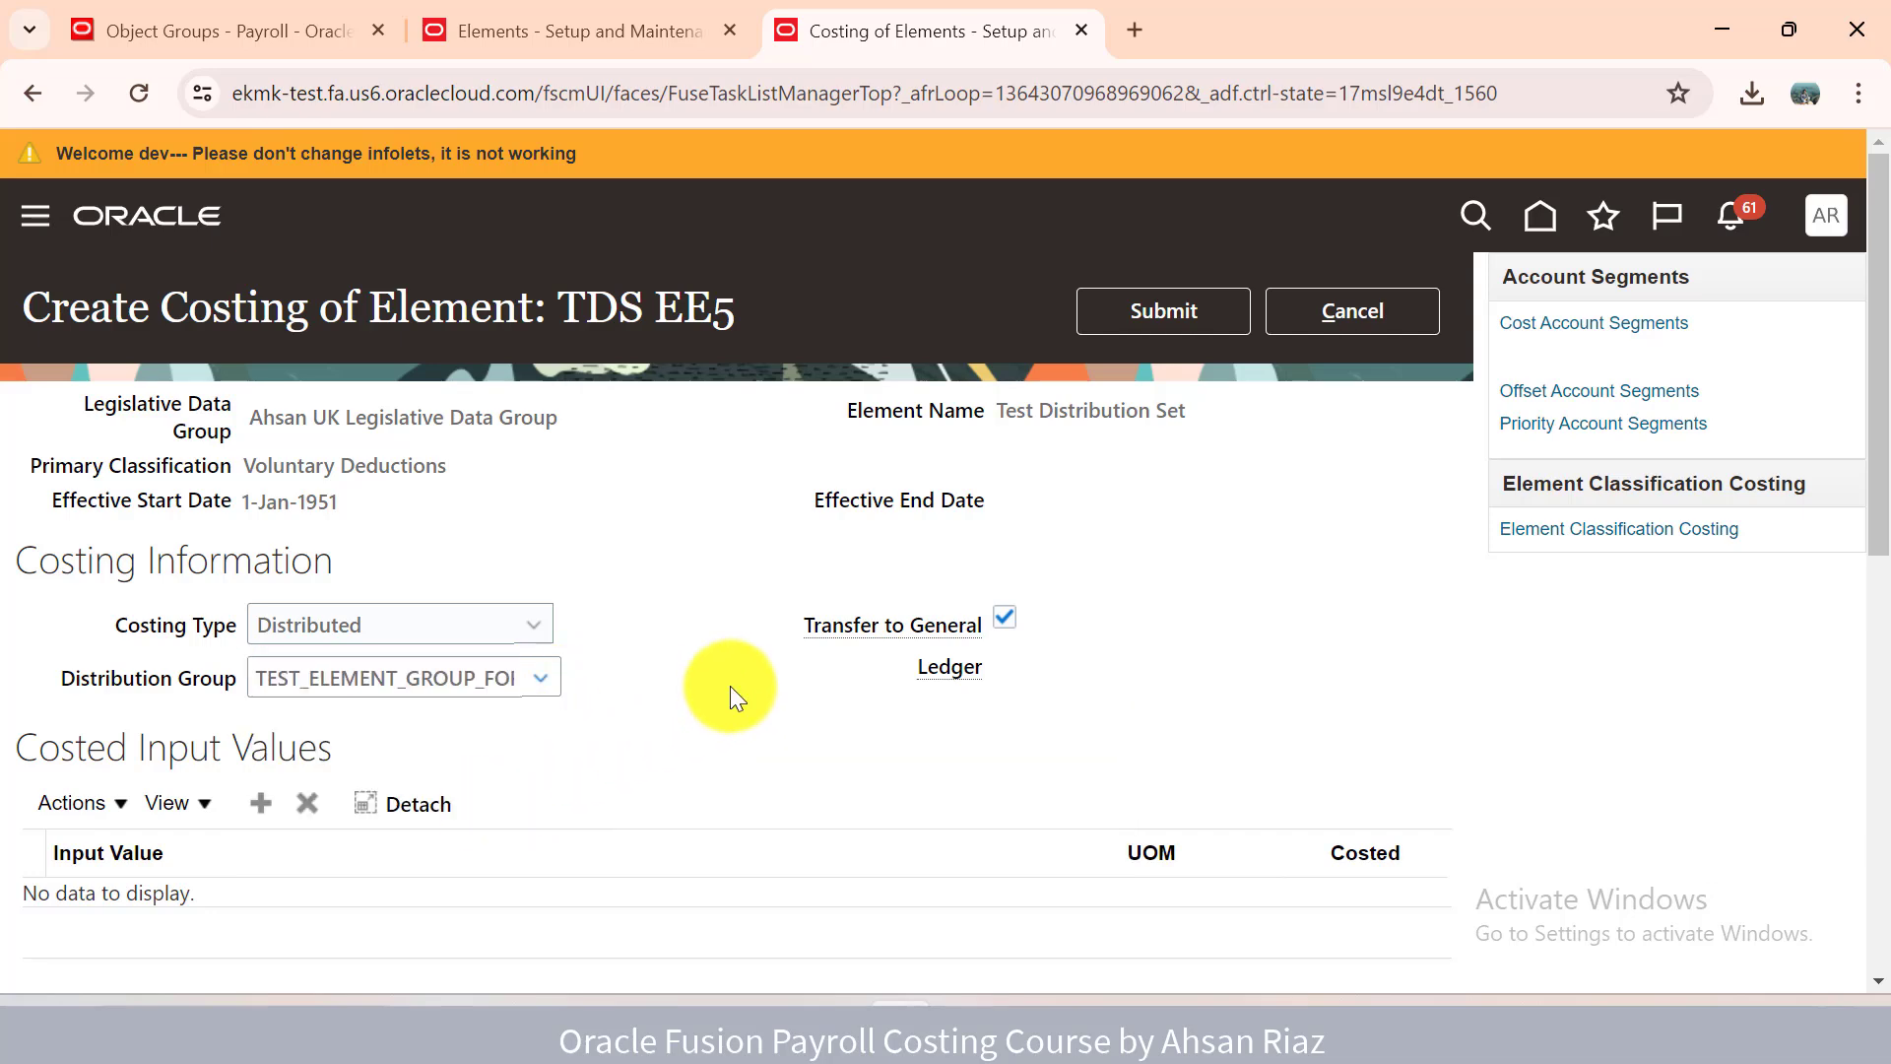
Add Primary Amount as a costed input value and check it against the input values in the element summary.
{"action": "left_click_drag", "start_coordinate": [1875, 403], "coordinate": [1876, 587]}
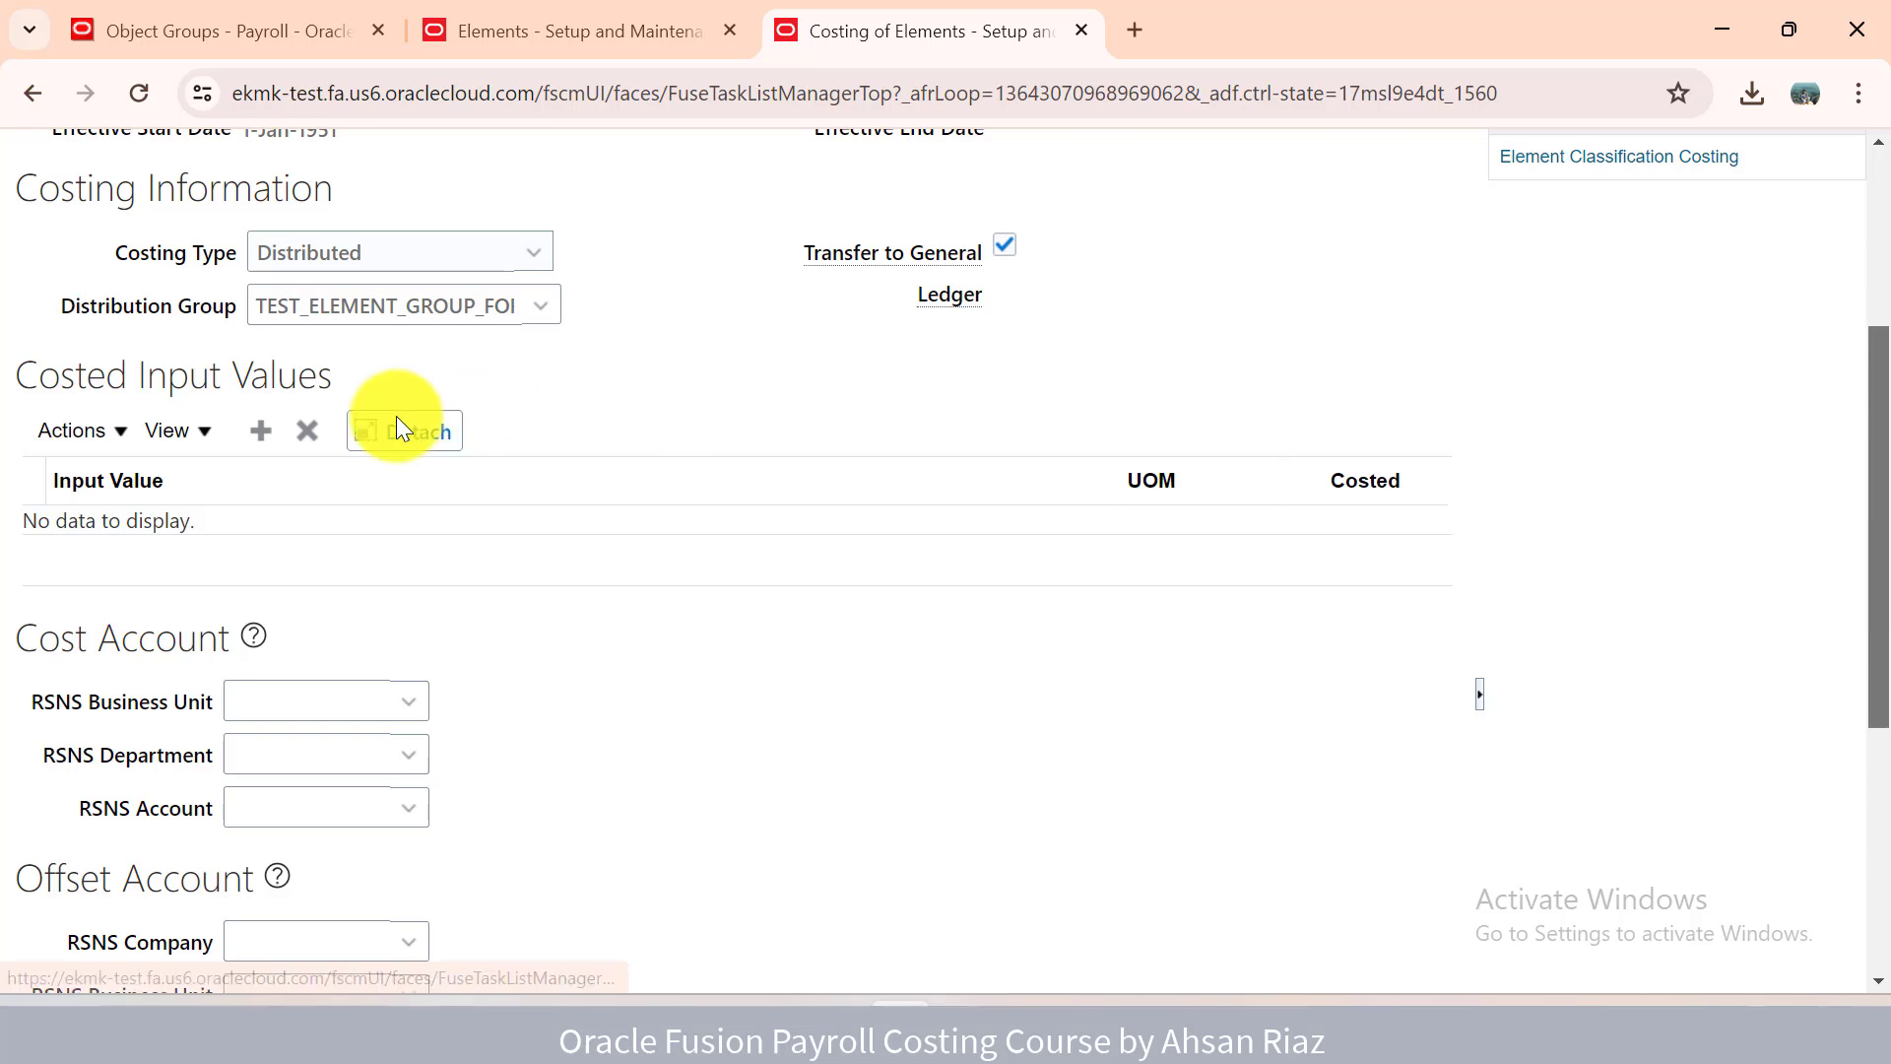
{"action": "left_click", "coordinate": [110, 435]}
{"action": "left_click", "coordinate": [119, 477]}
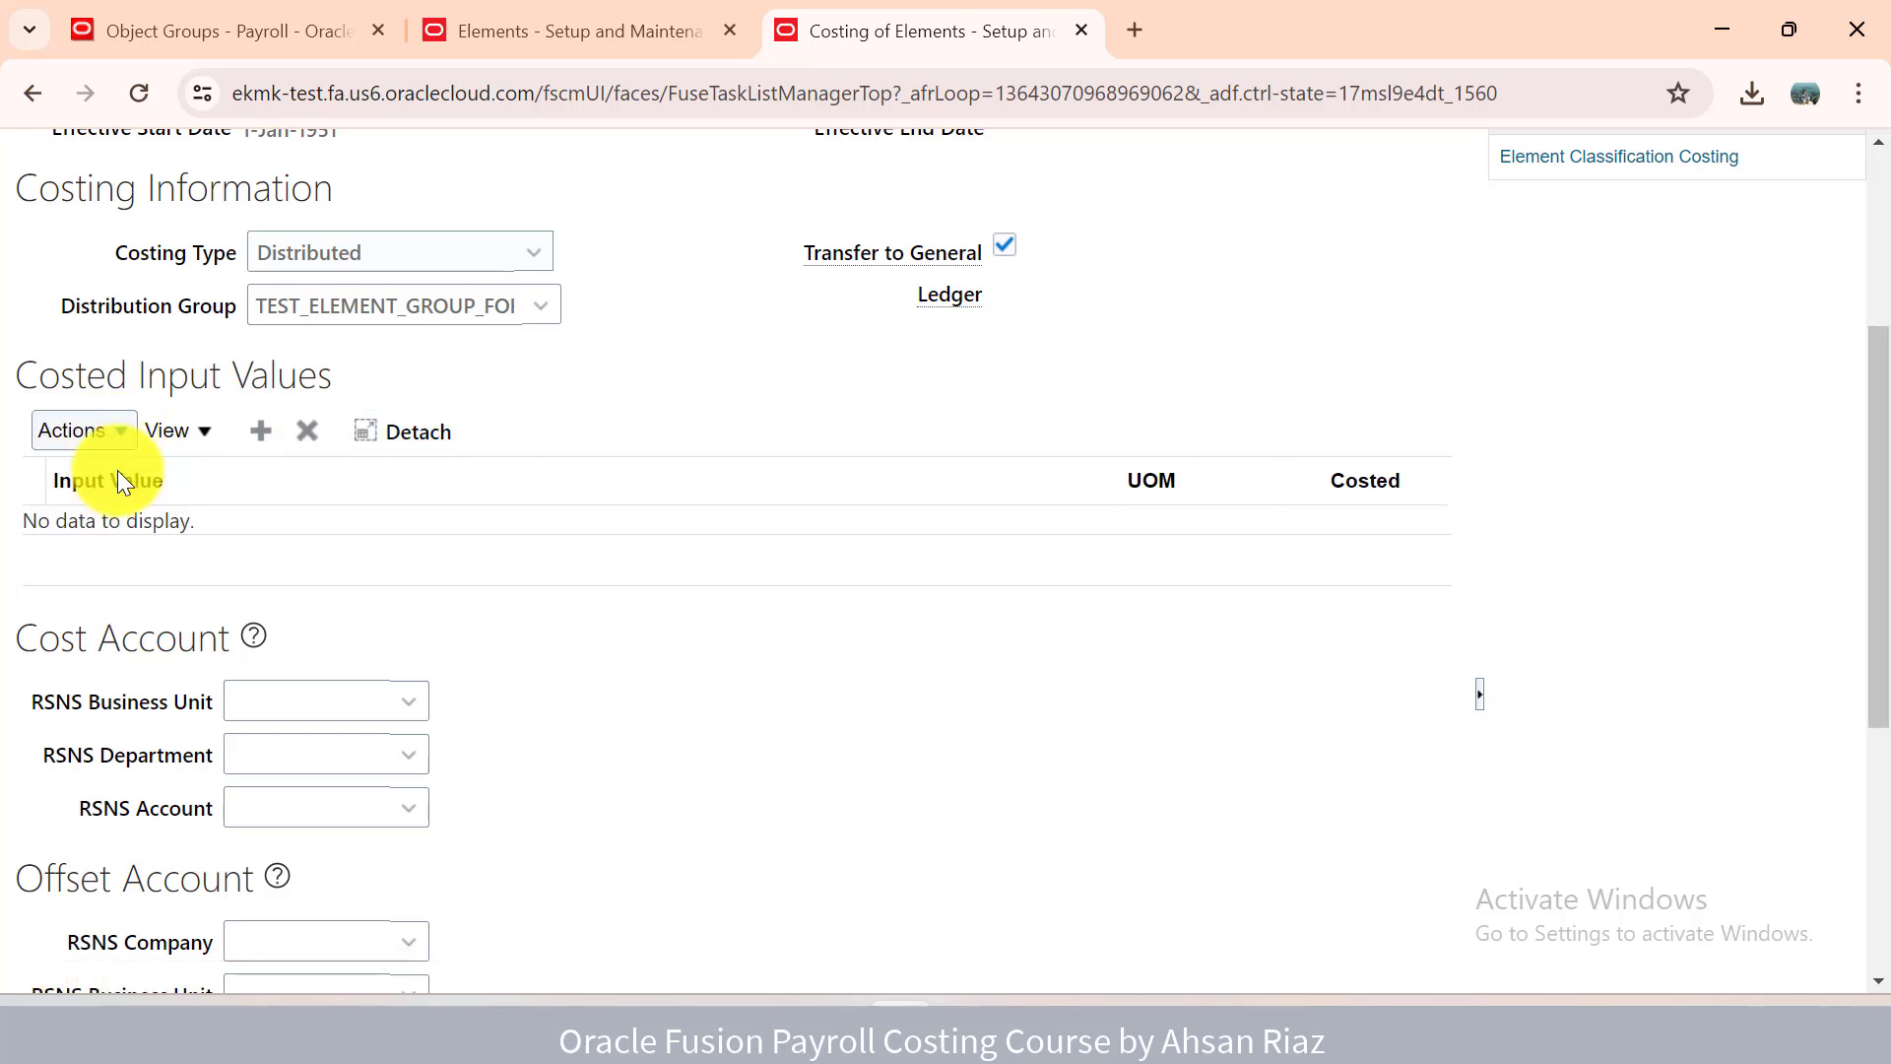
{"action": "left_click", "coordinate": [356, 544]}
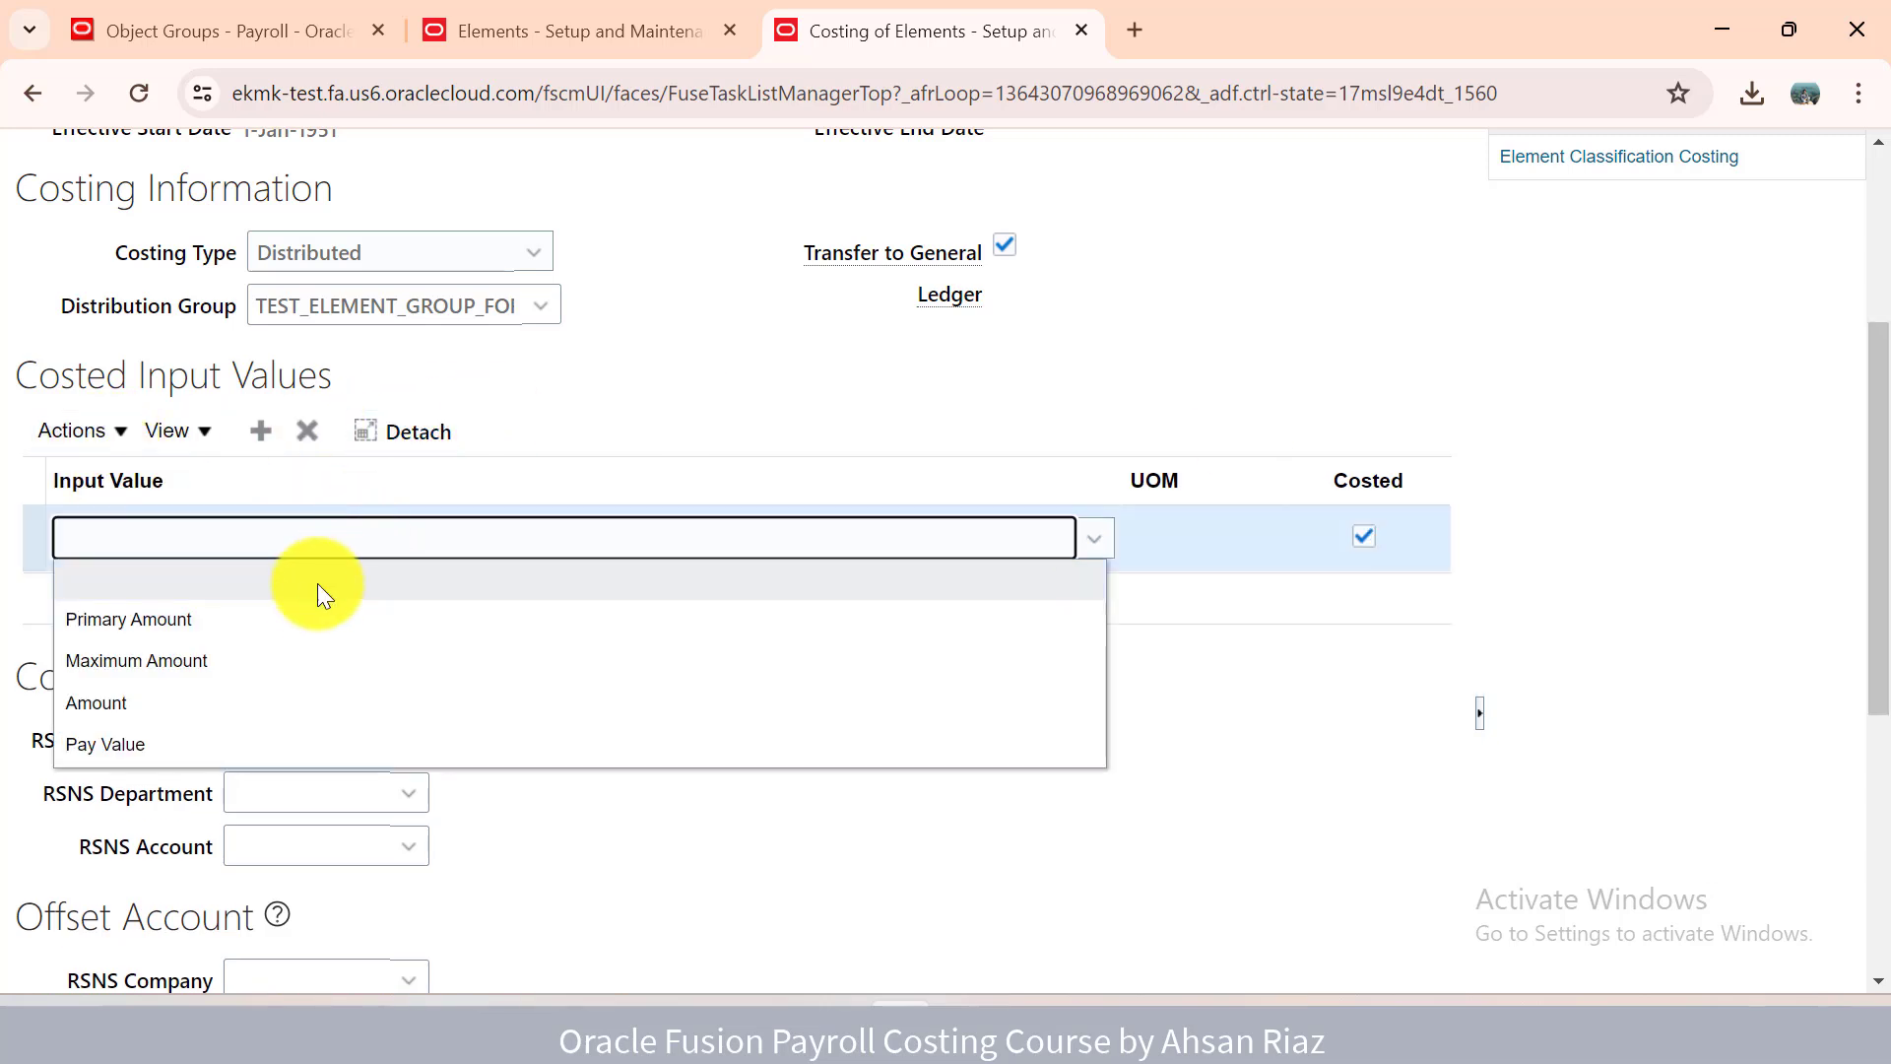
{"action": "left_click", "coordinate": [248, 621]}
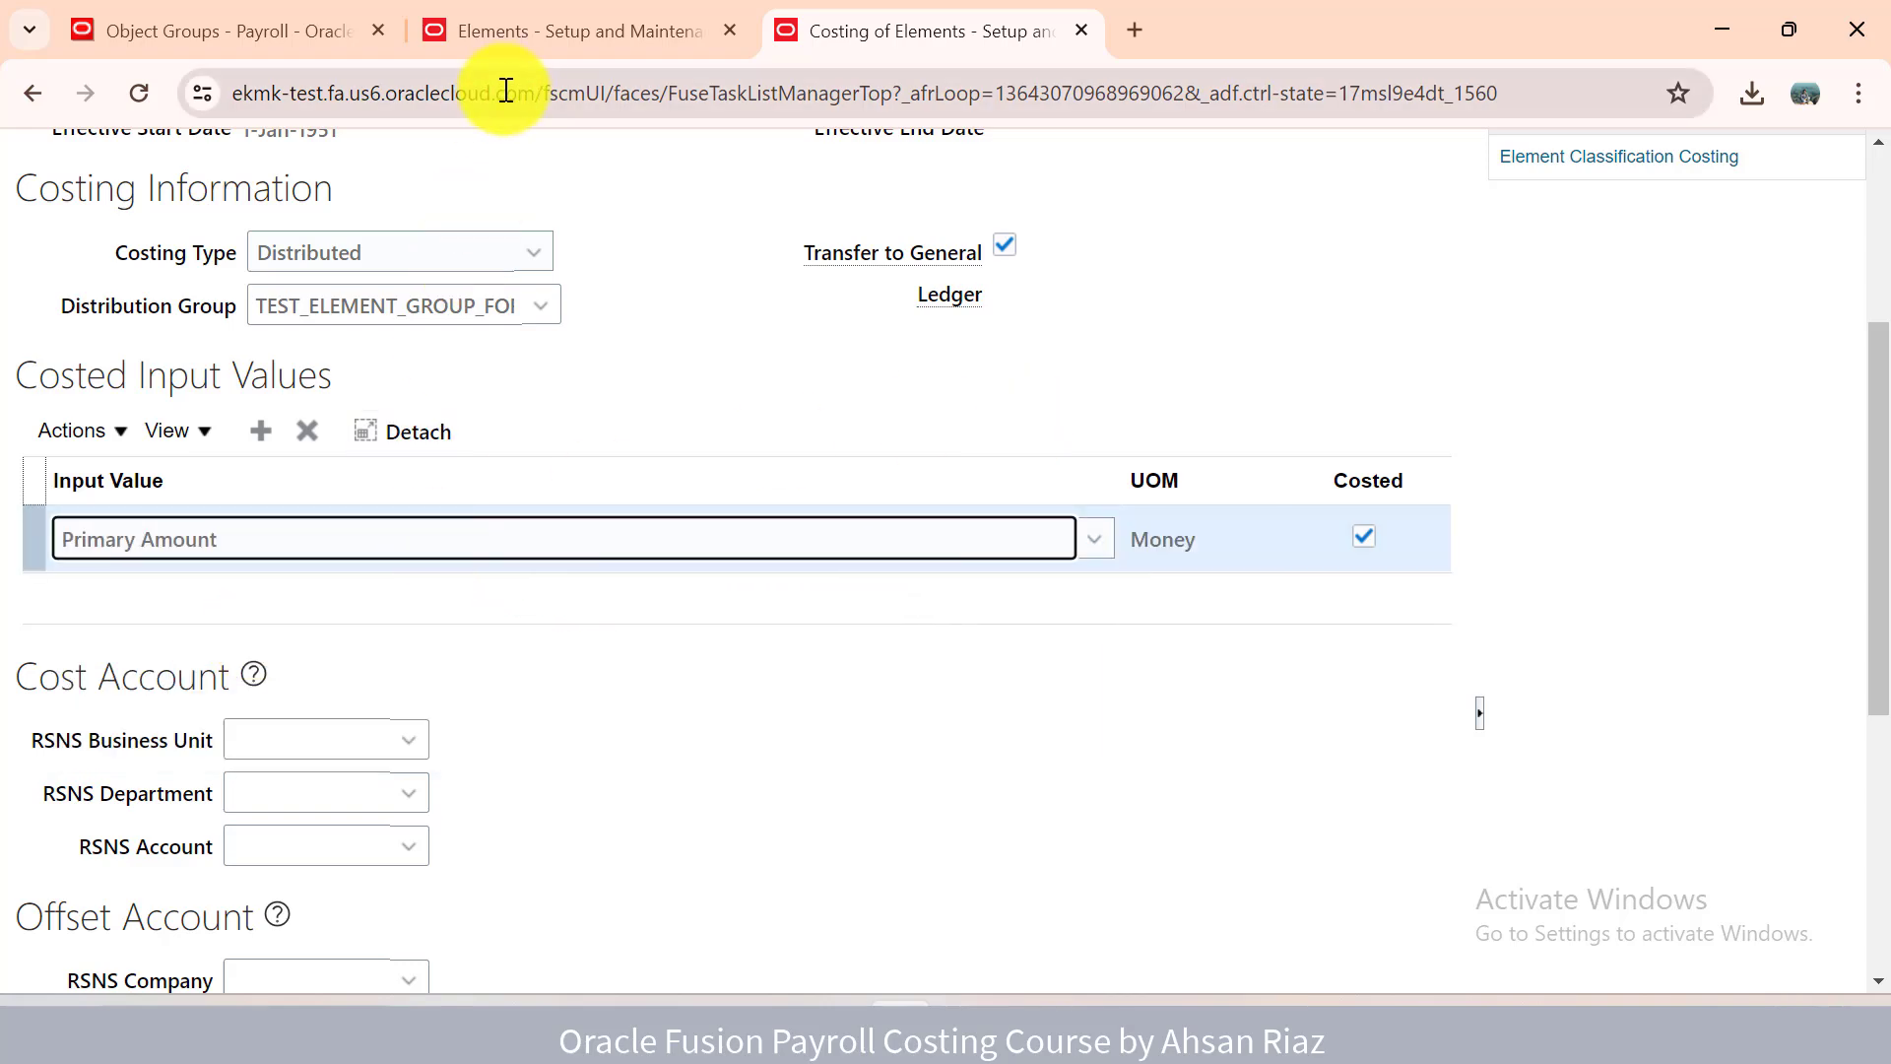
{"action": "left_click", "coordinate": [501, 33]}
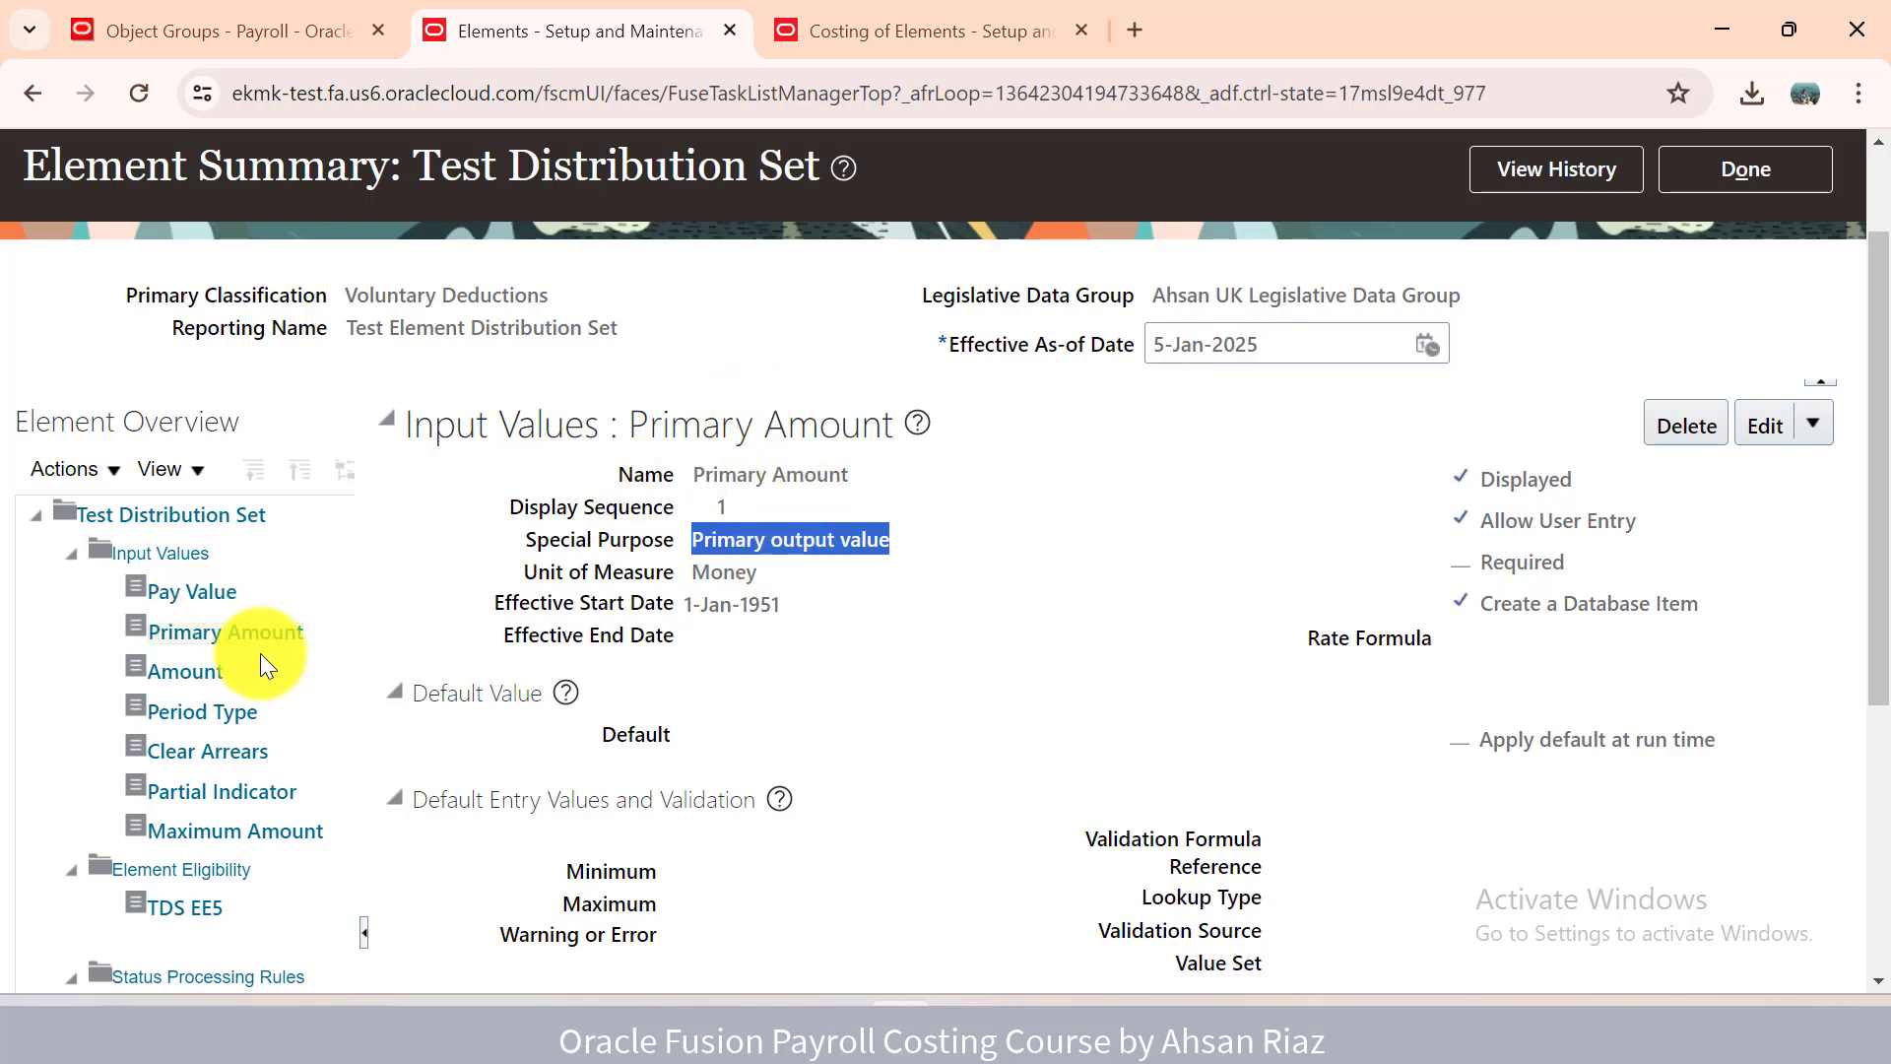
{"action": "left_click", "coordinate": [938, 8]}
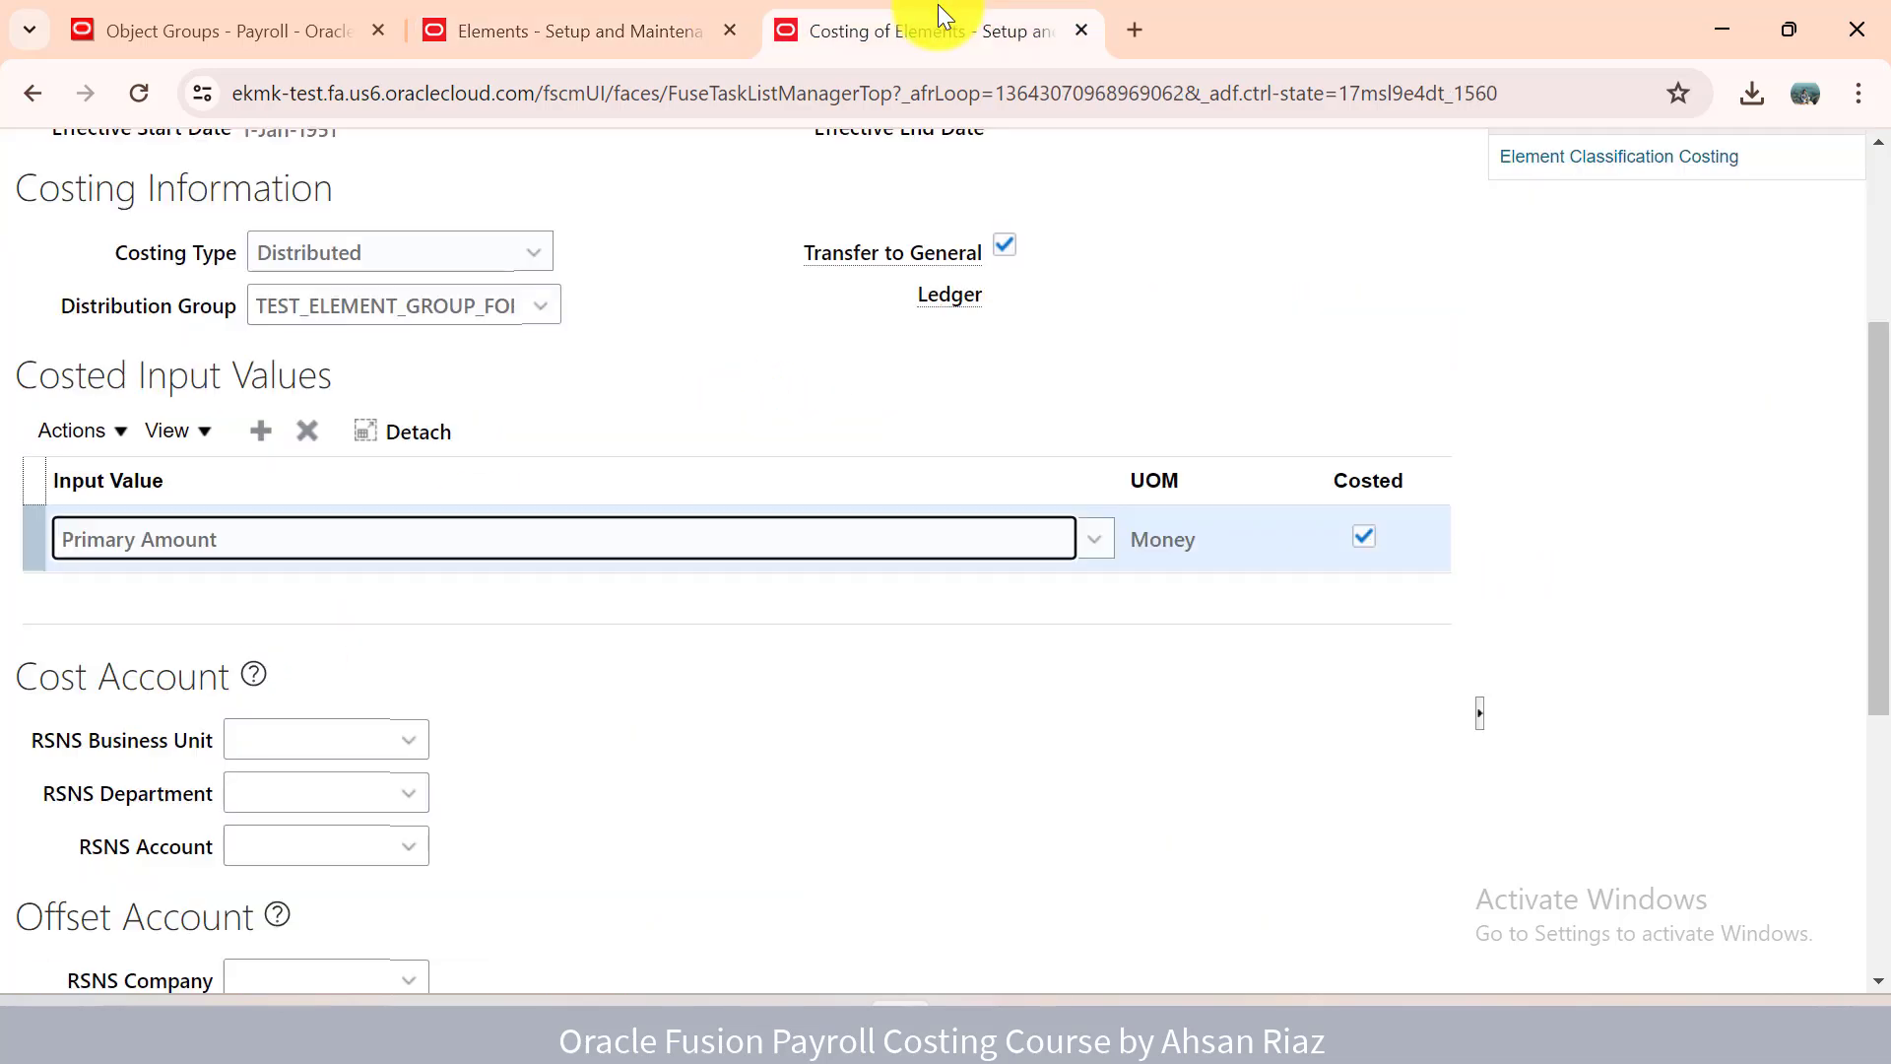
Set the cost account's RSNS Account to 5000.
{"action": "left_click_drag", "start_coordinate": [1880, 345], "coordinate": [1649, 459]}
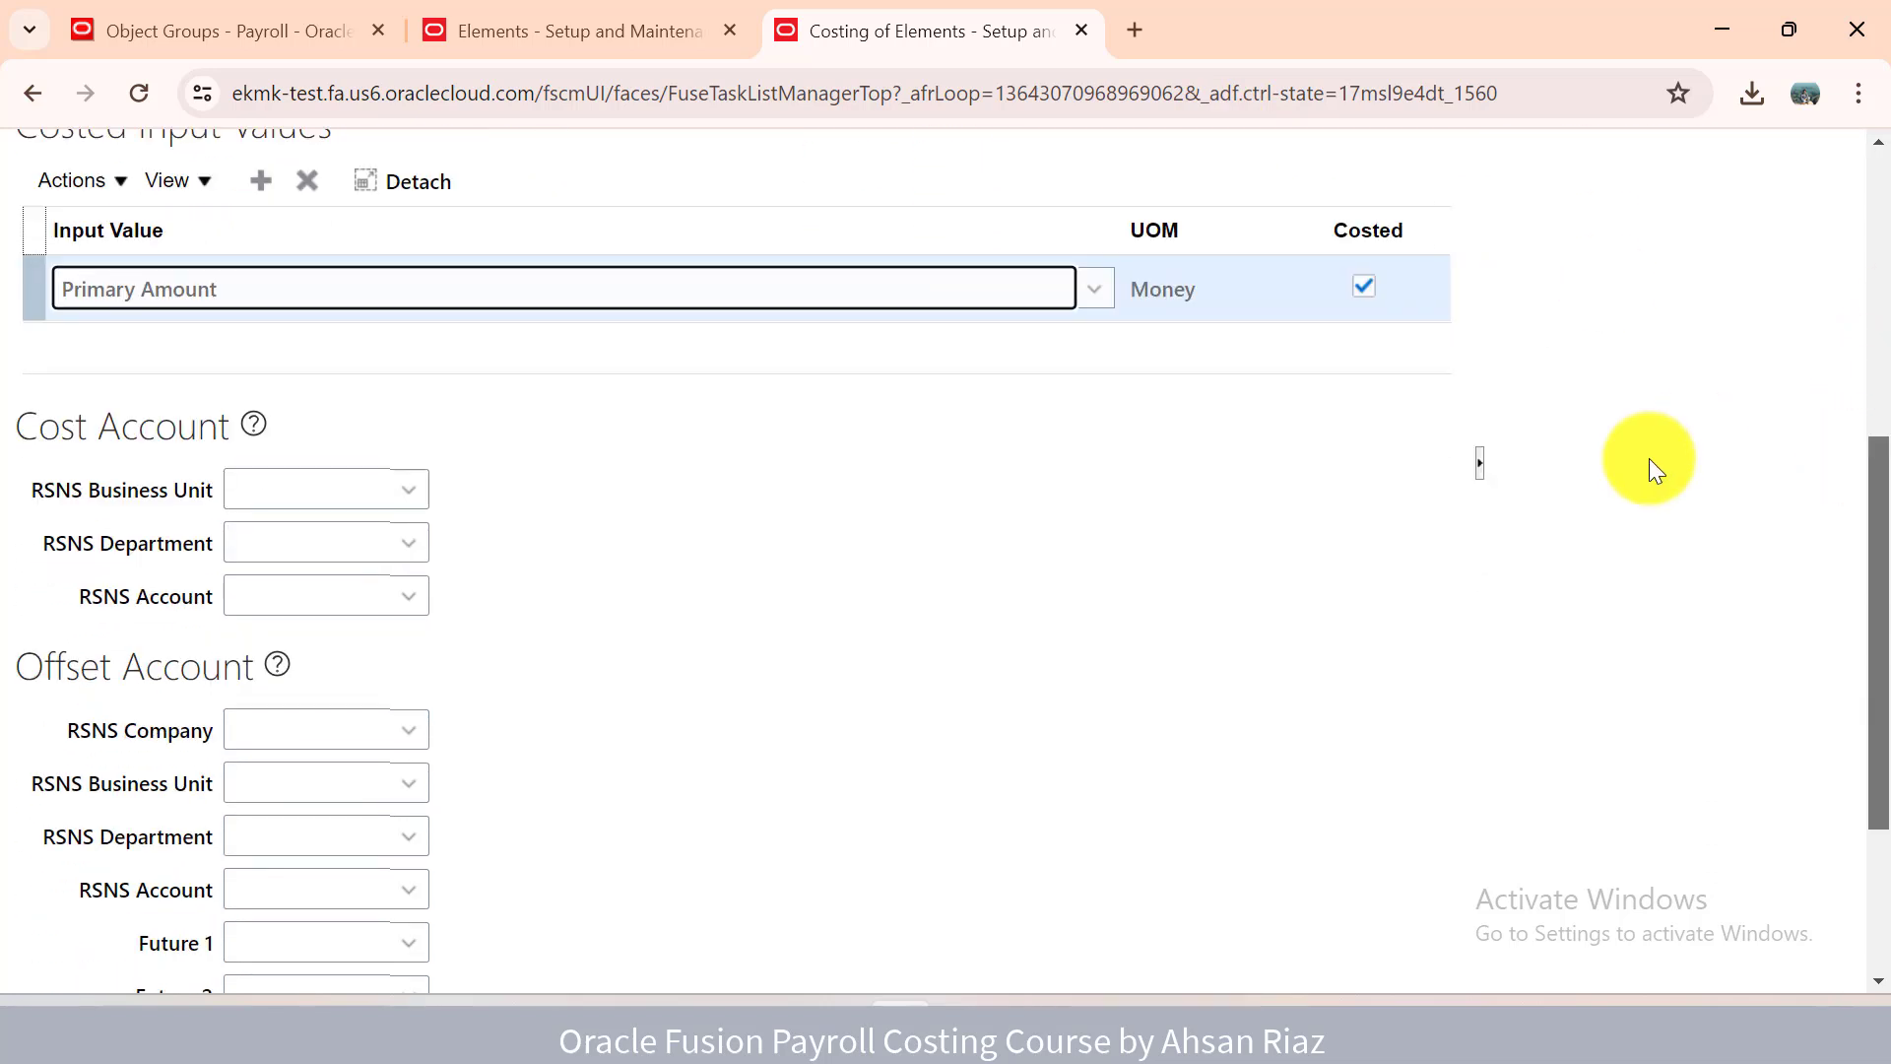
{"action": "left_click", "coordinate": [265, 601]}
{"action": "type", "text": "5000"}
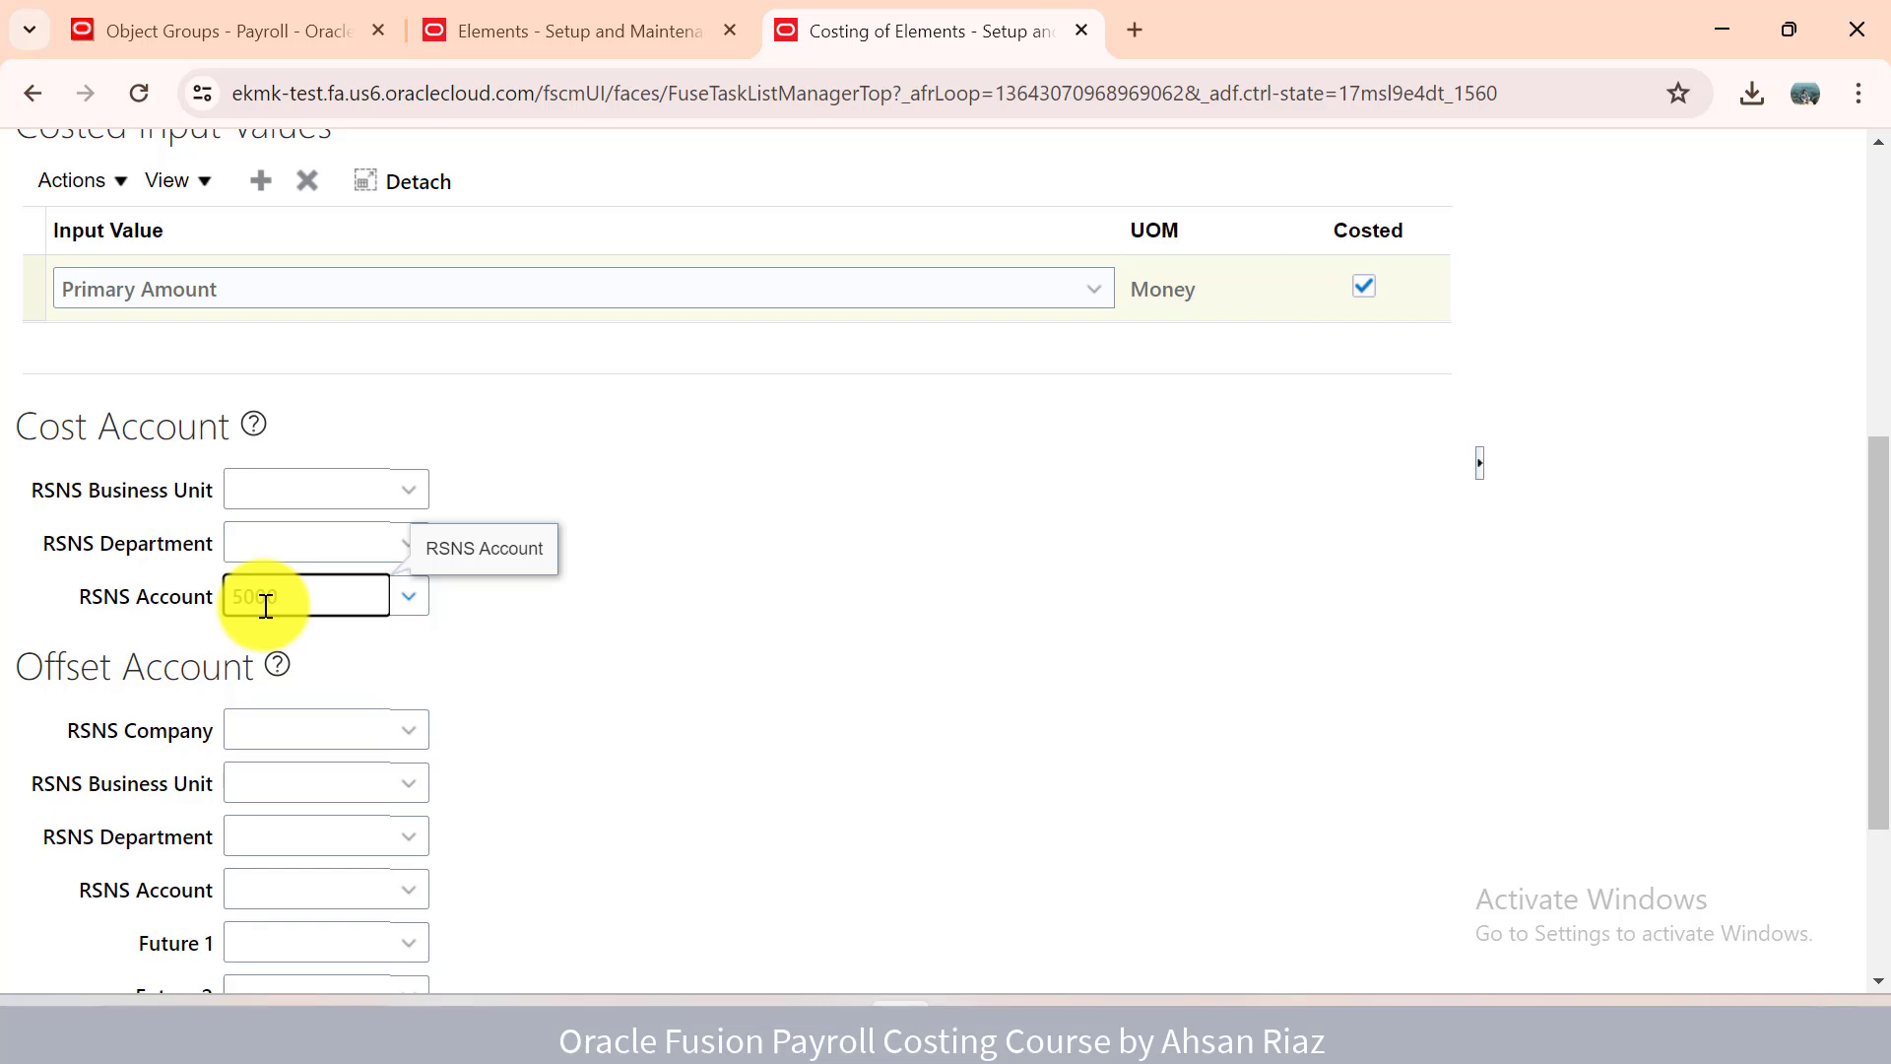
{"action": "key", "text": "Tab"}
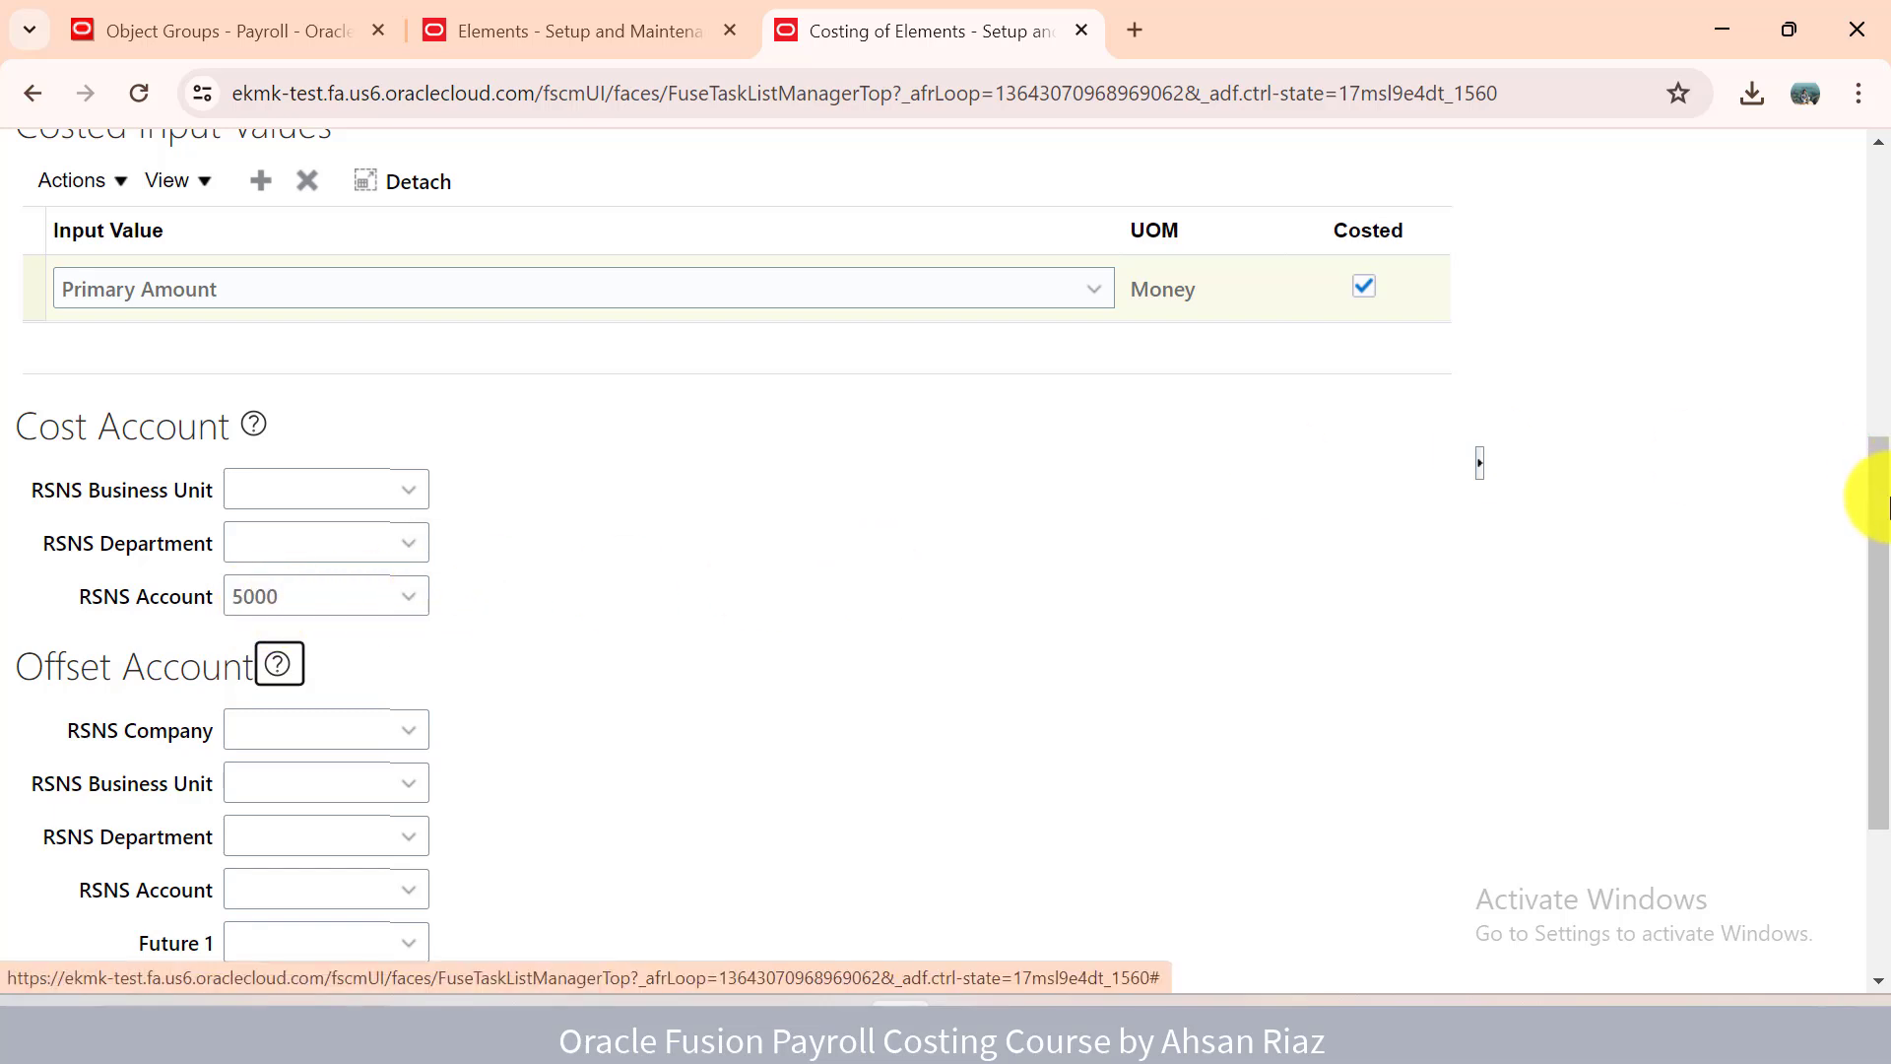
Fill the offset account with RSNS Company 10, RSNS Business Unit 000 and RSNS Department 0000.
{"action": "left_click_drag", "start_coordinate": [1879, 497], "coordinate": [1857, 570]}
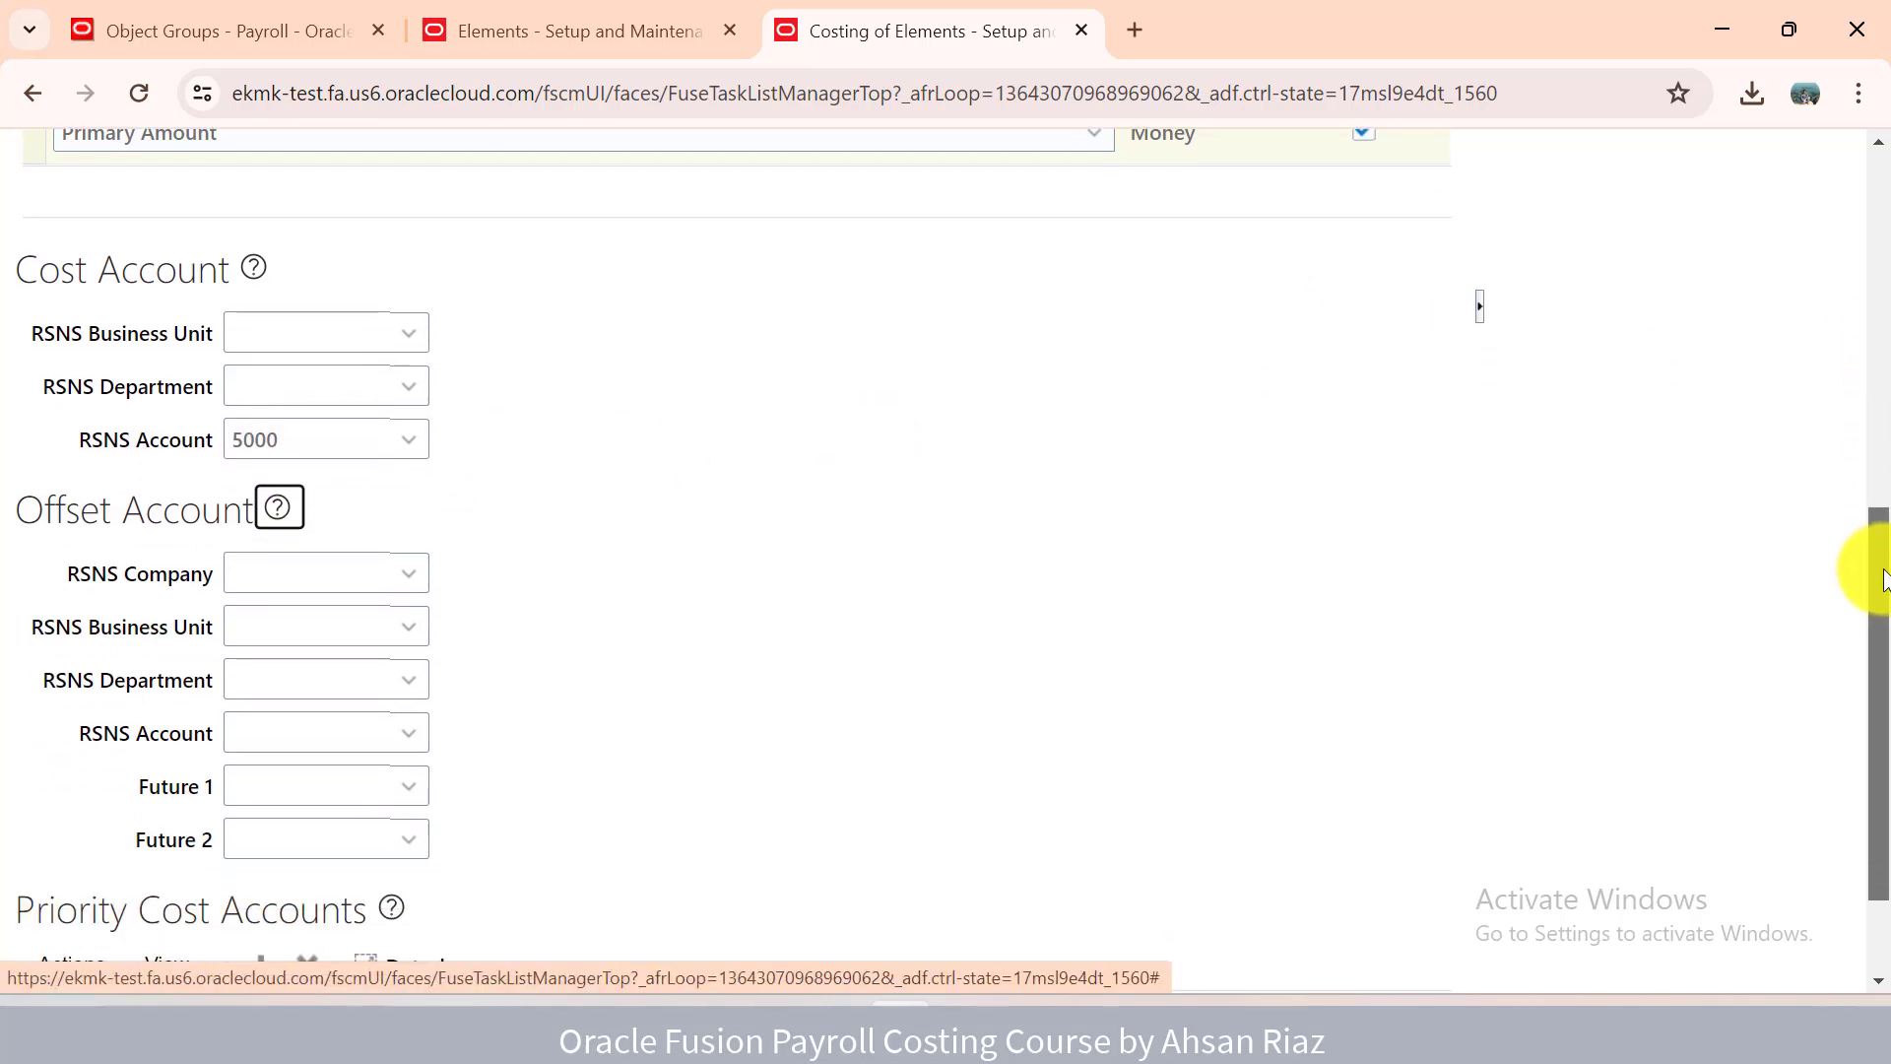
{"action": "left_click", "coordinate": [314, 581]}
{"action": "type", "text": "10"}
{"action": "key", "text": "Tab"}
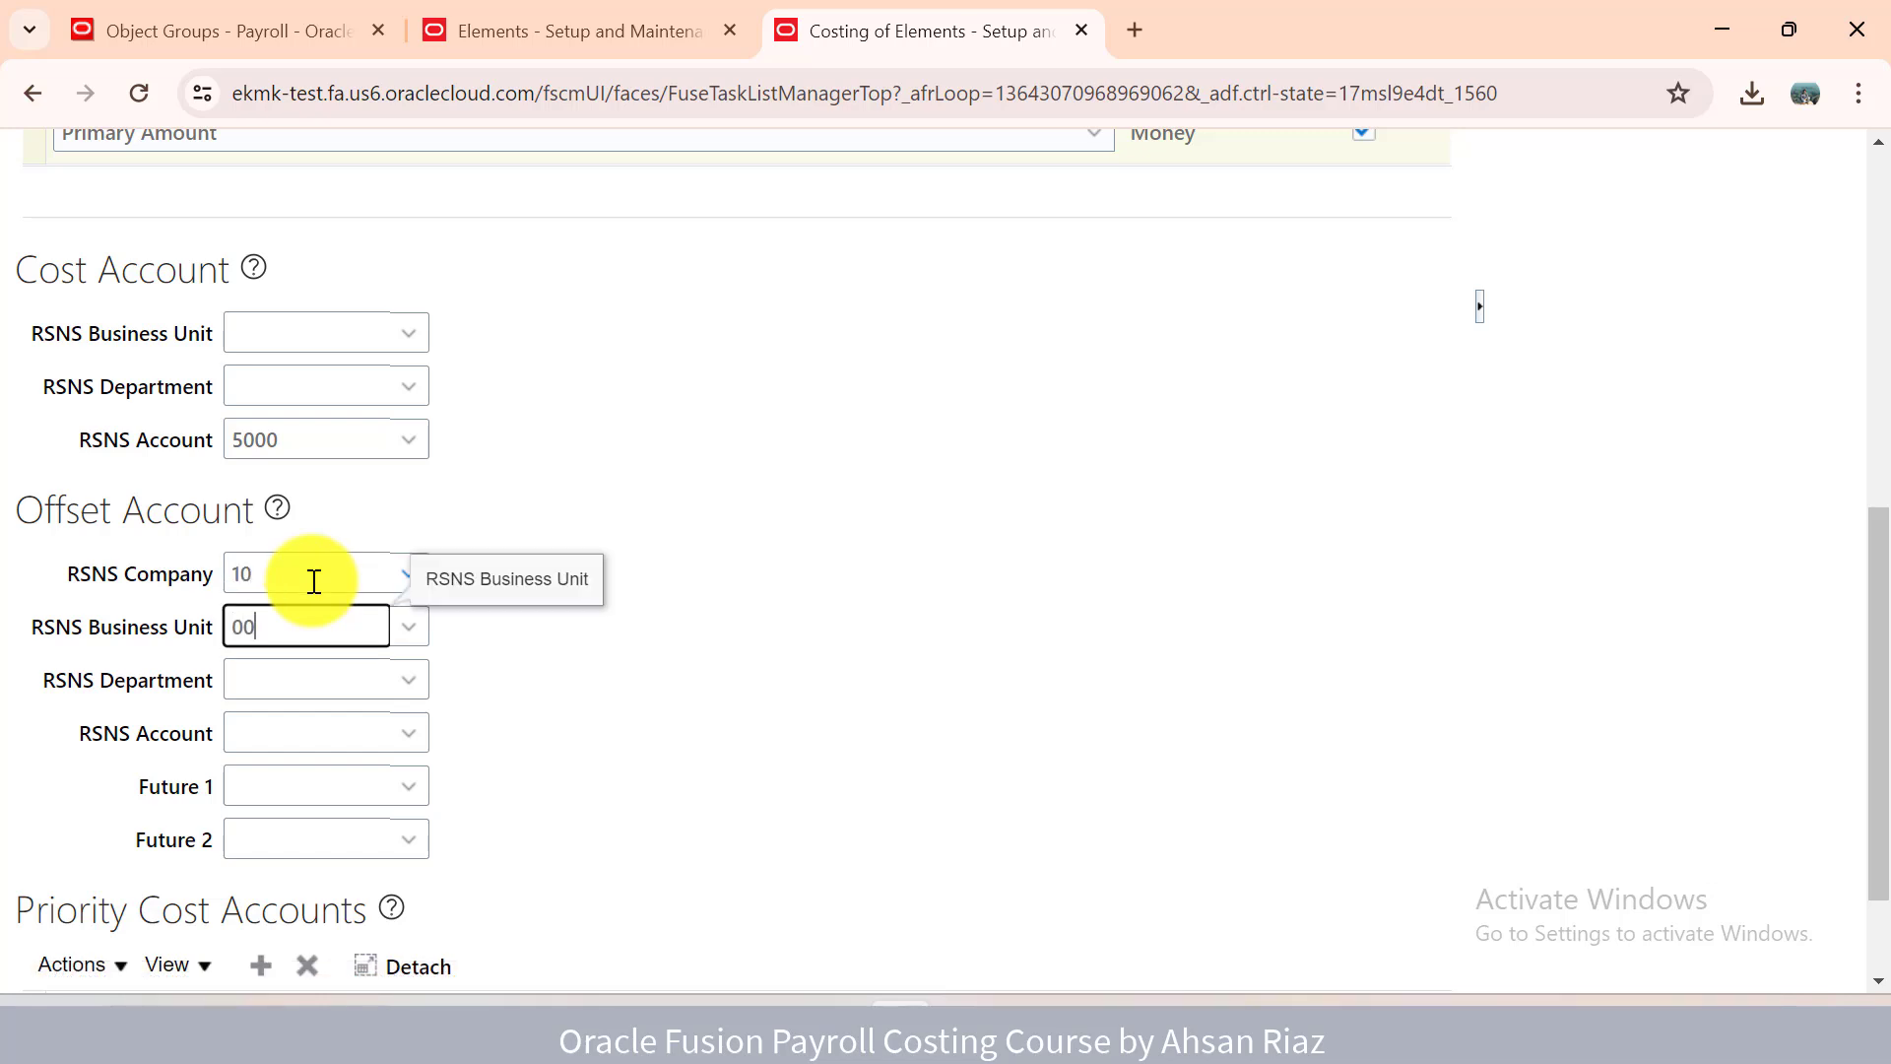
{"action": "type", "text": "000"}
{"action": "key", "text": "Tab"}
{"action": "type", "text": "000"}
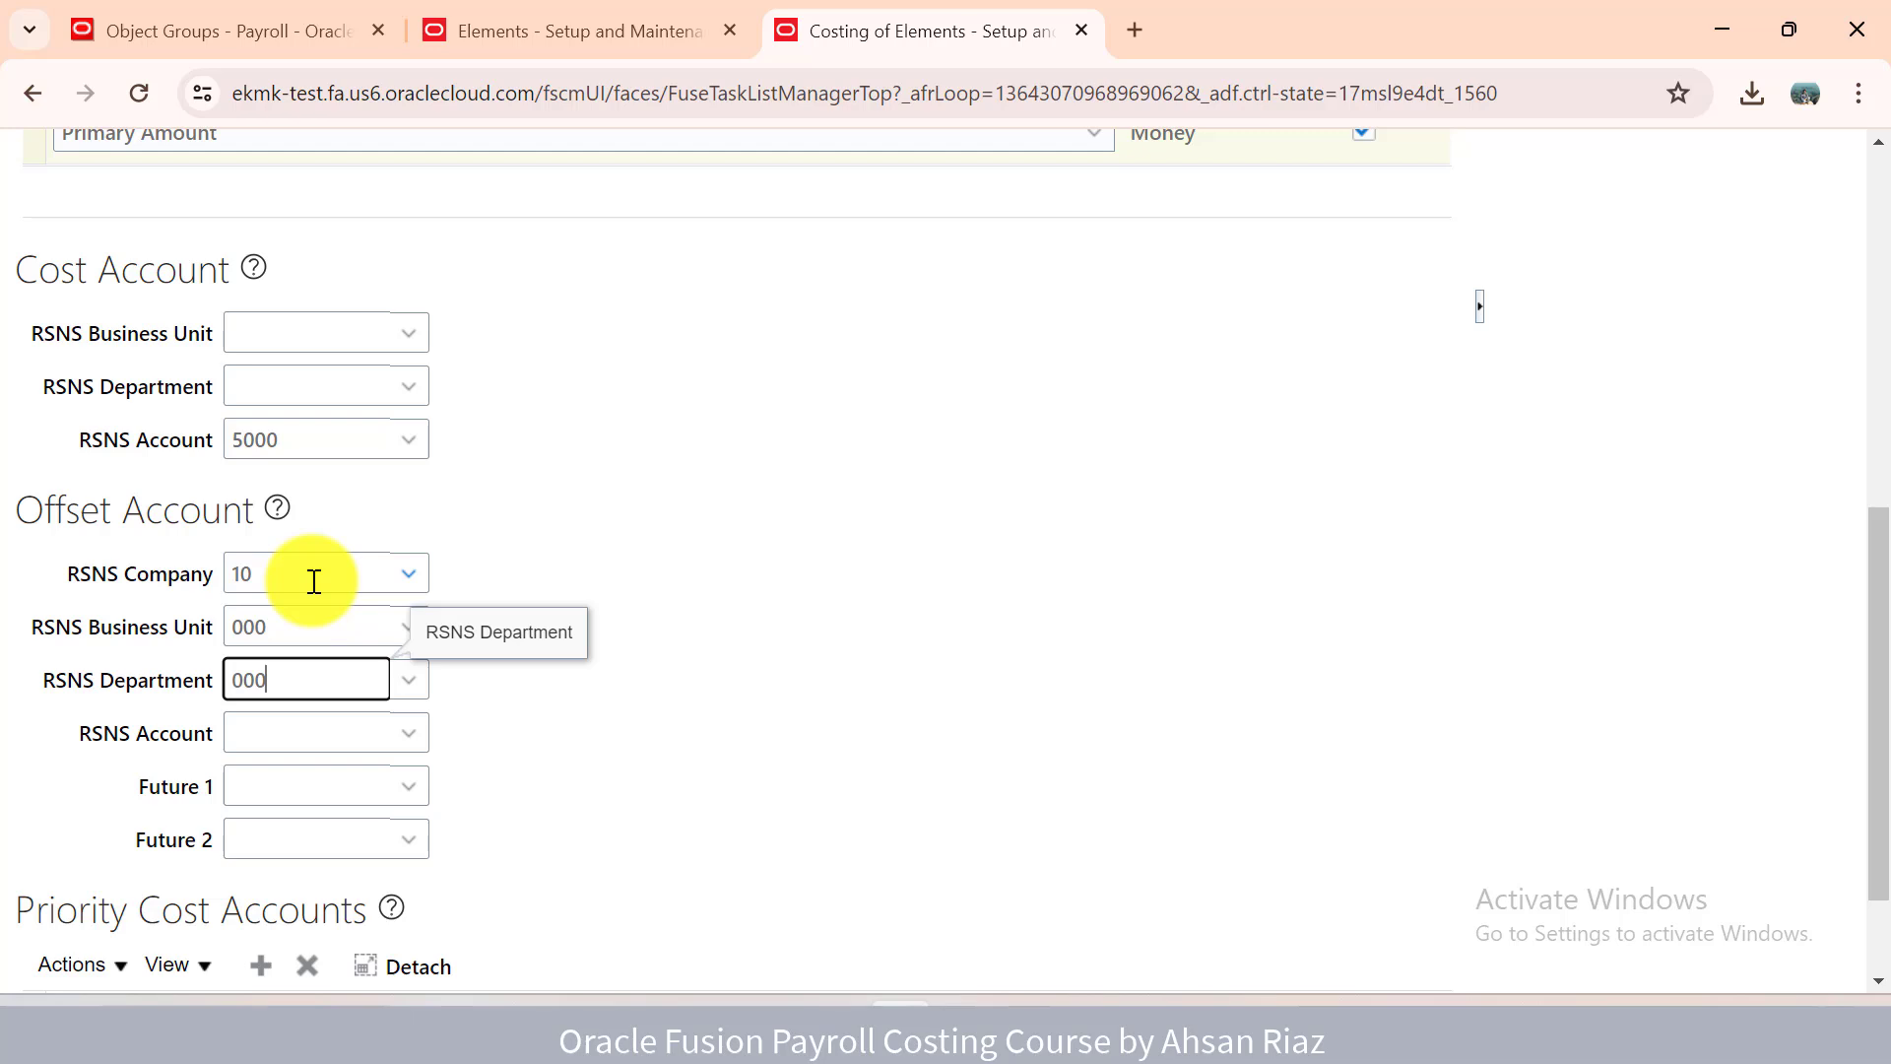
{"action": "key", "text": "Tab"}
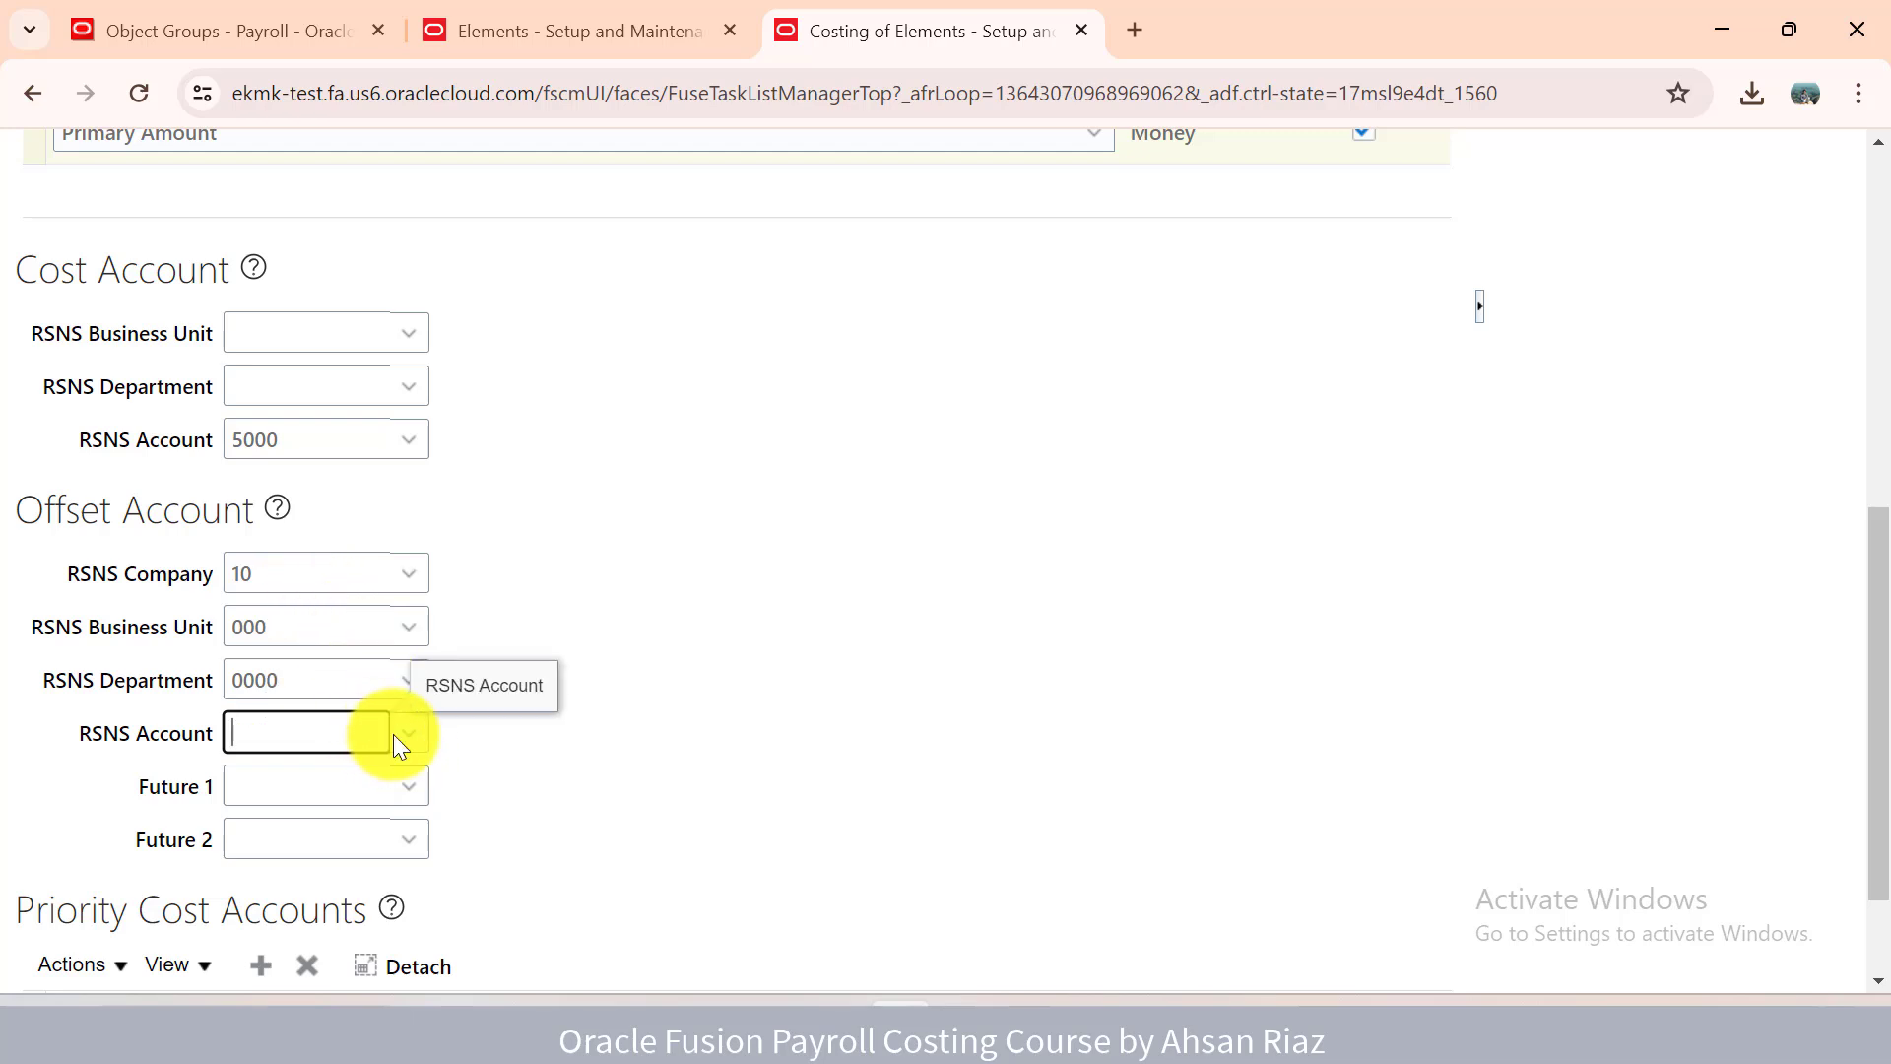
Set the offset account's RSNS Account to 3000 and both Future 1 and Future 2 to 0000.
{"action": "type", "text": "3000"}
{"action": "key", "text": "Tab"}
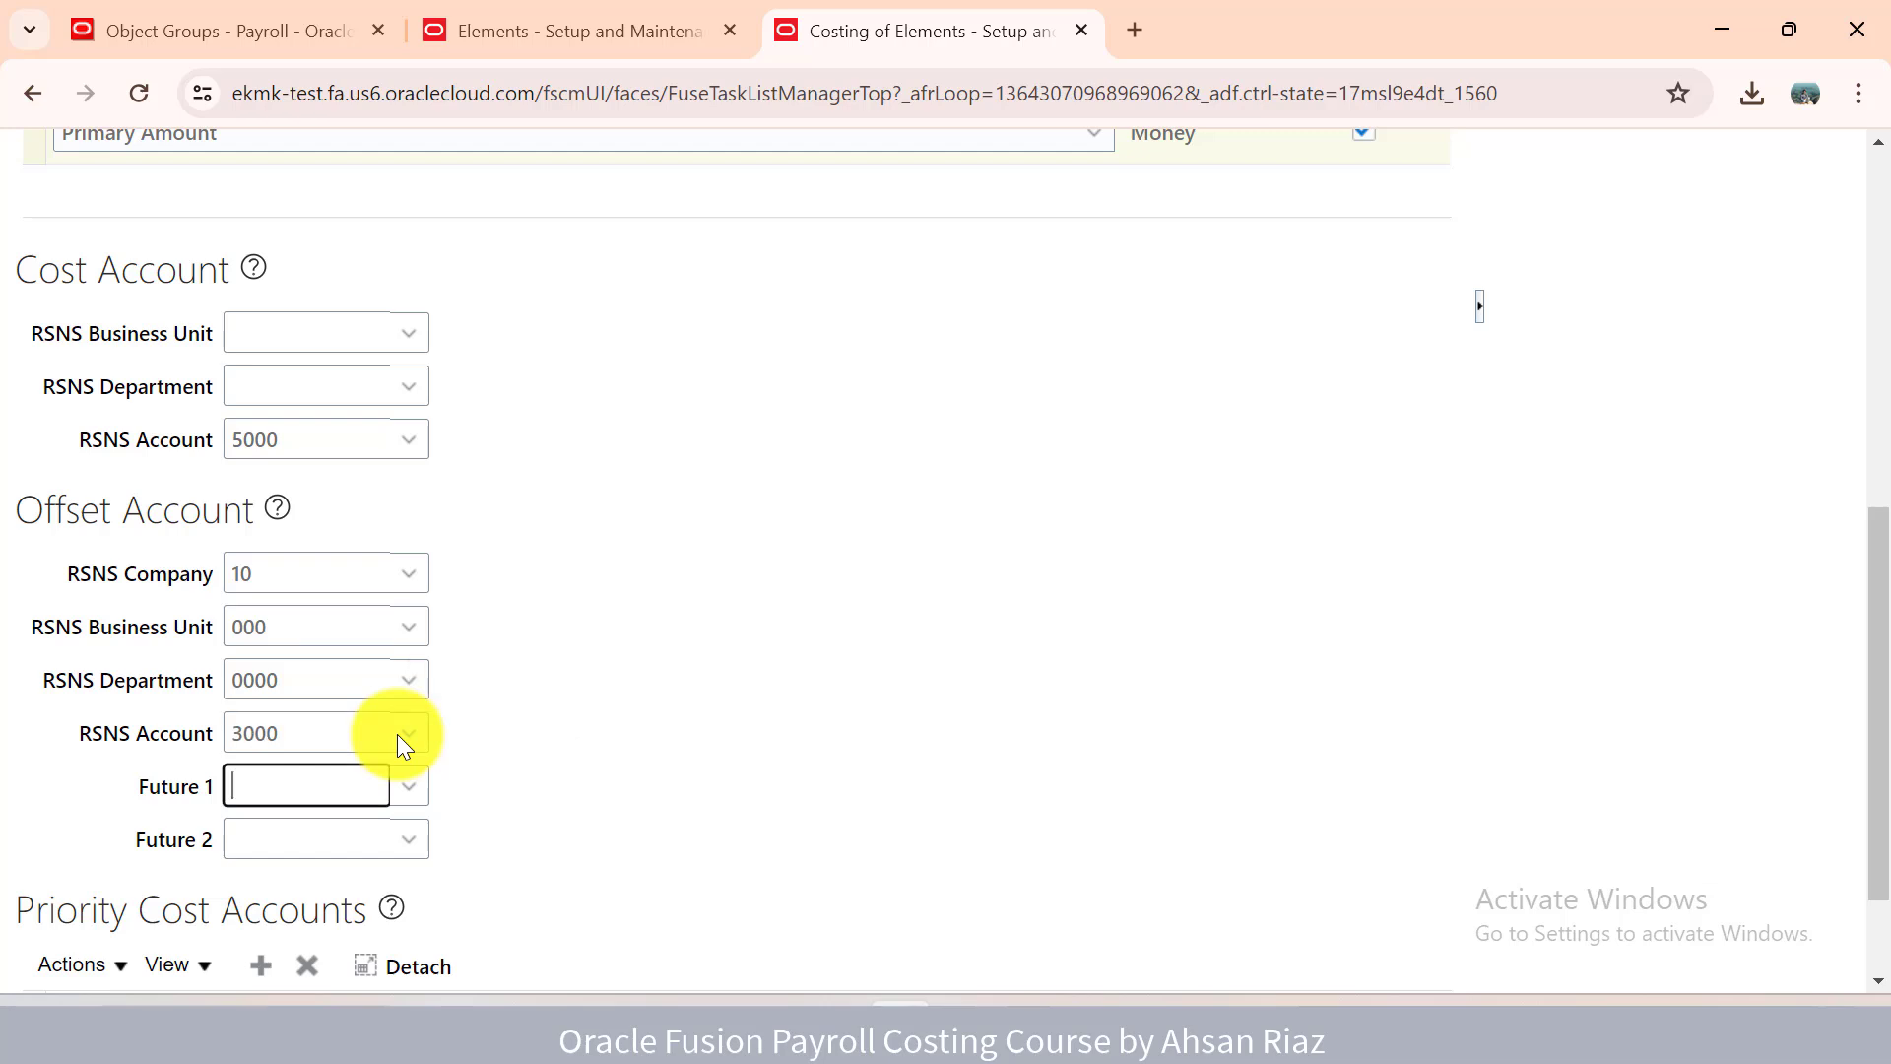
{"action": "type", "text": "0000"}
{"action": "key", "text": "Tab"}
{"action": "type", "text": "0000"}
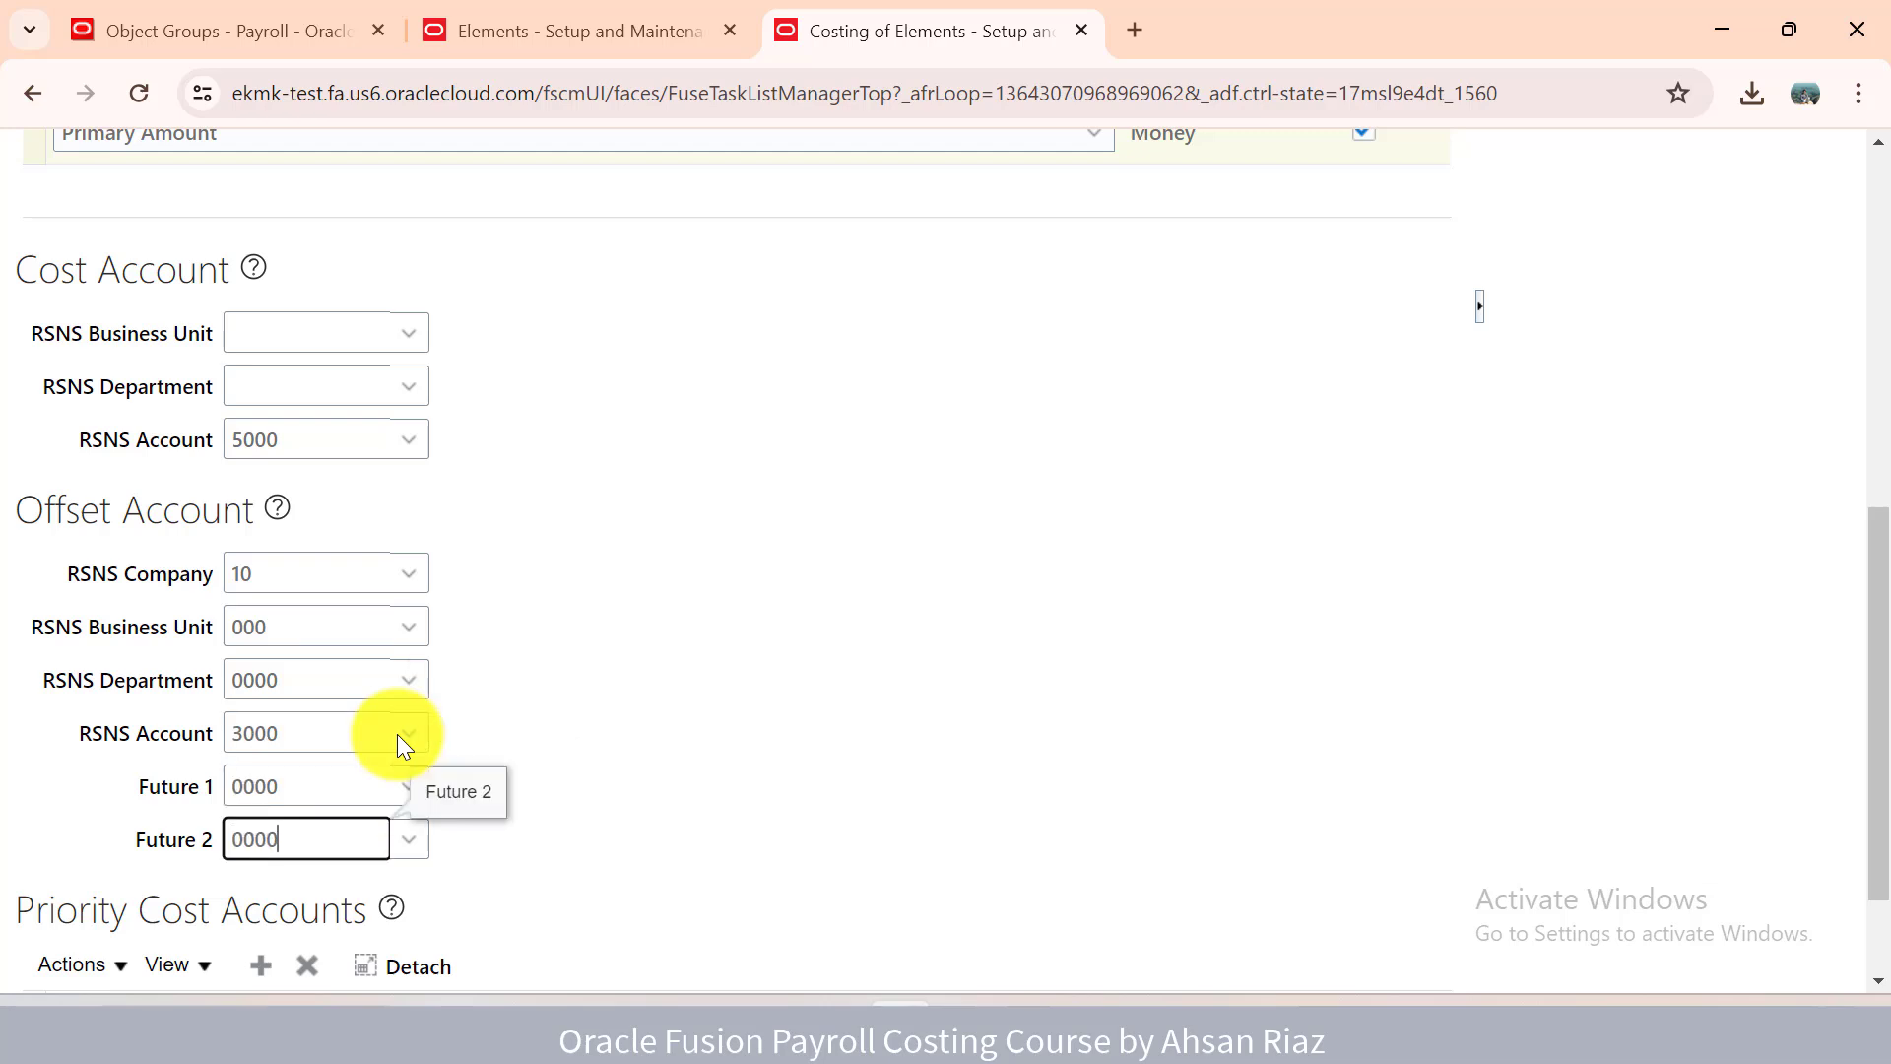
Submit the distributed costing of Test Distribution Set for the TDS EE5 eligibility.
{"action": "key", "text": "Tab"}
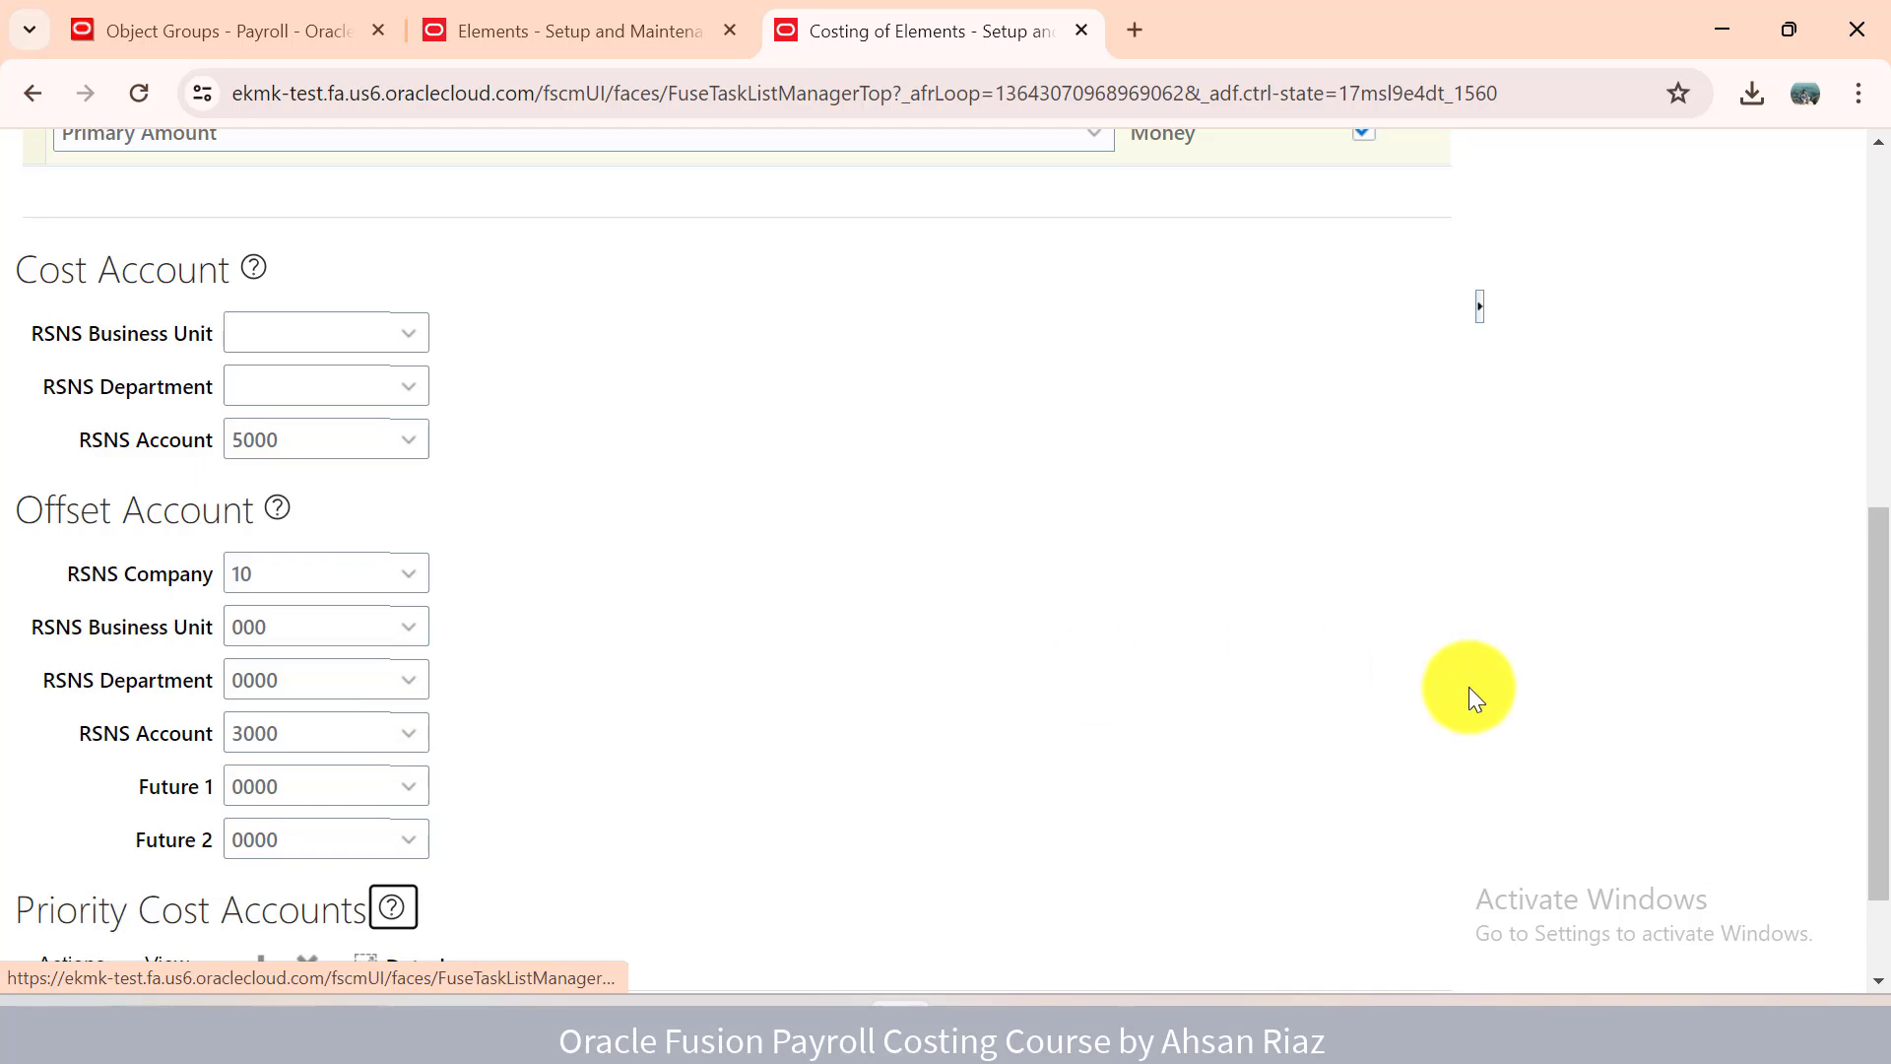
{"action": "left_click_drag", "start_coordinate": [1884, 690], "coordinate": [1887, 367]}
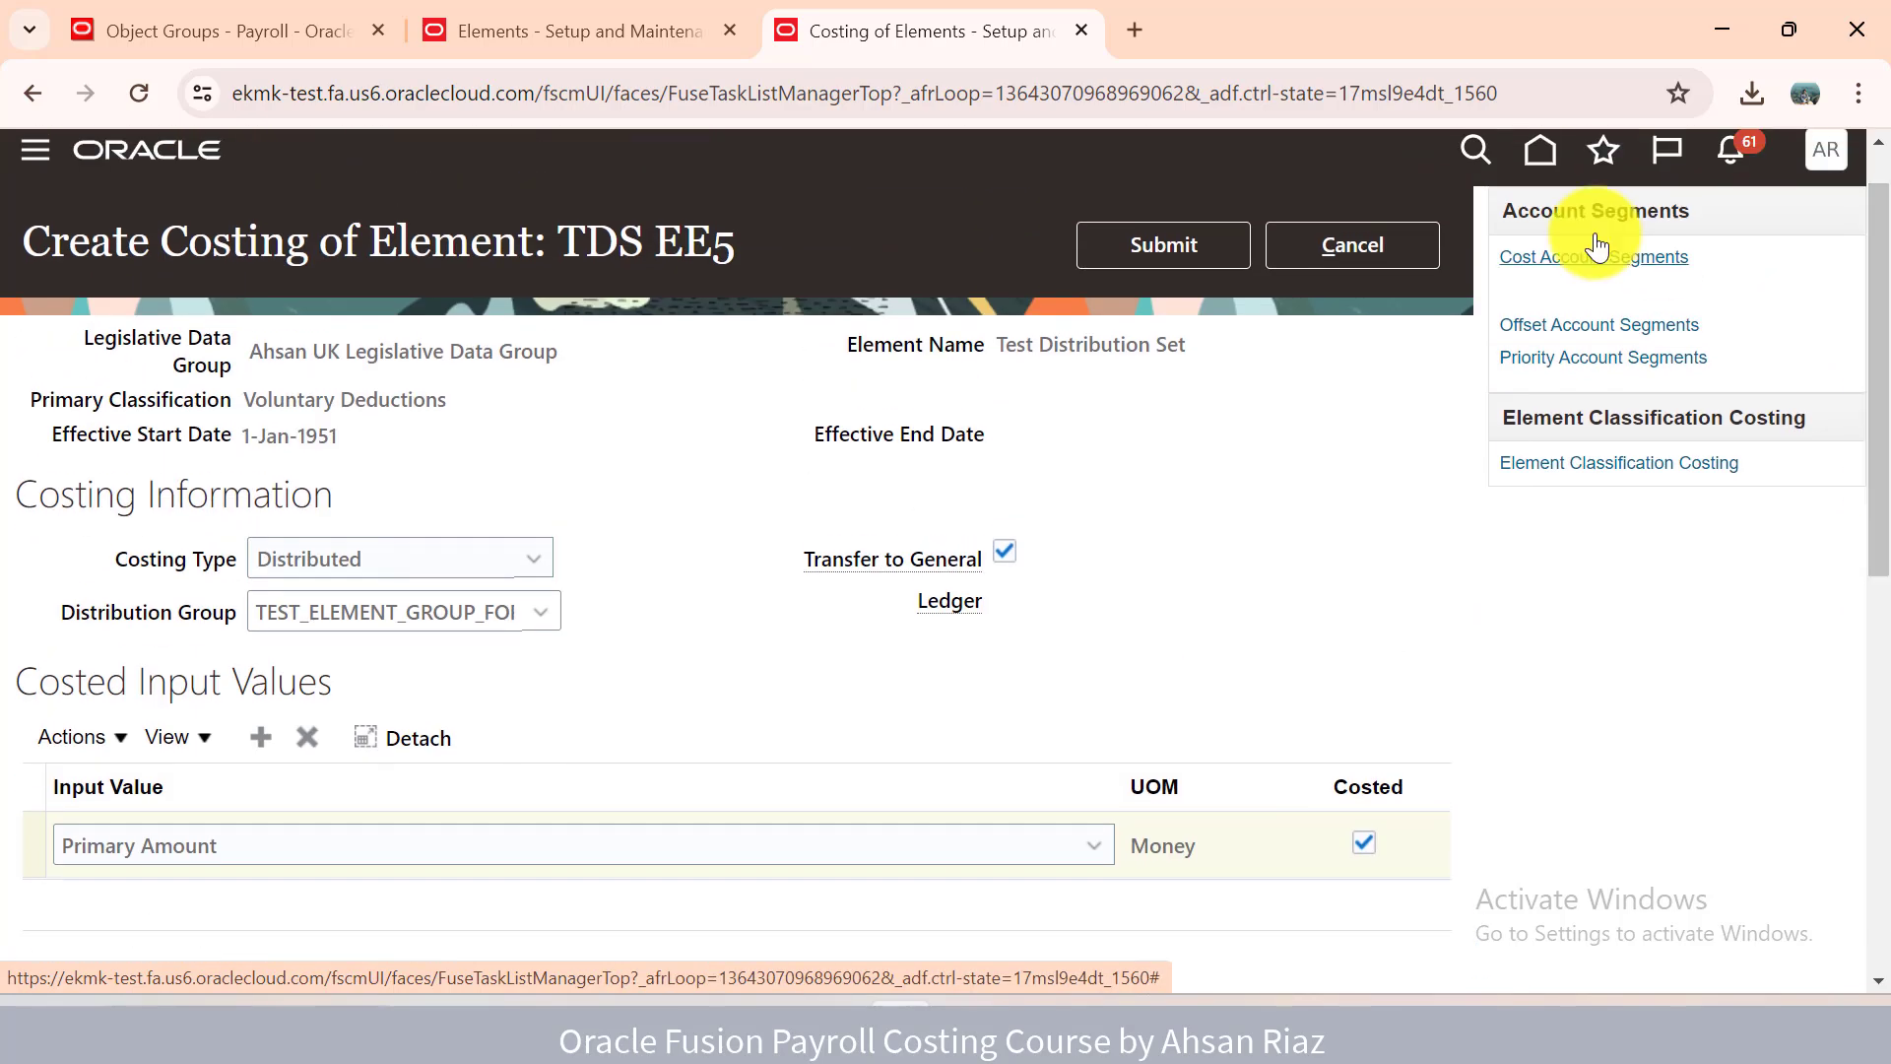
{"action": "left_click", "coordinate": [1232, 250]}
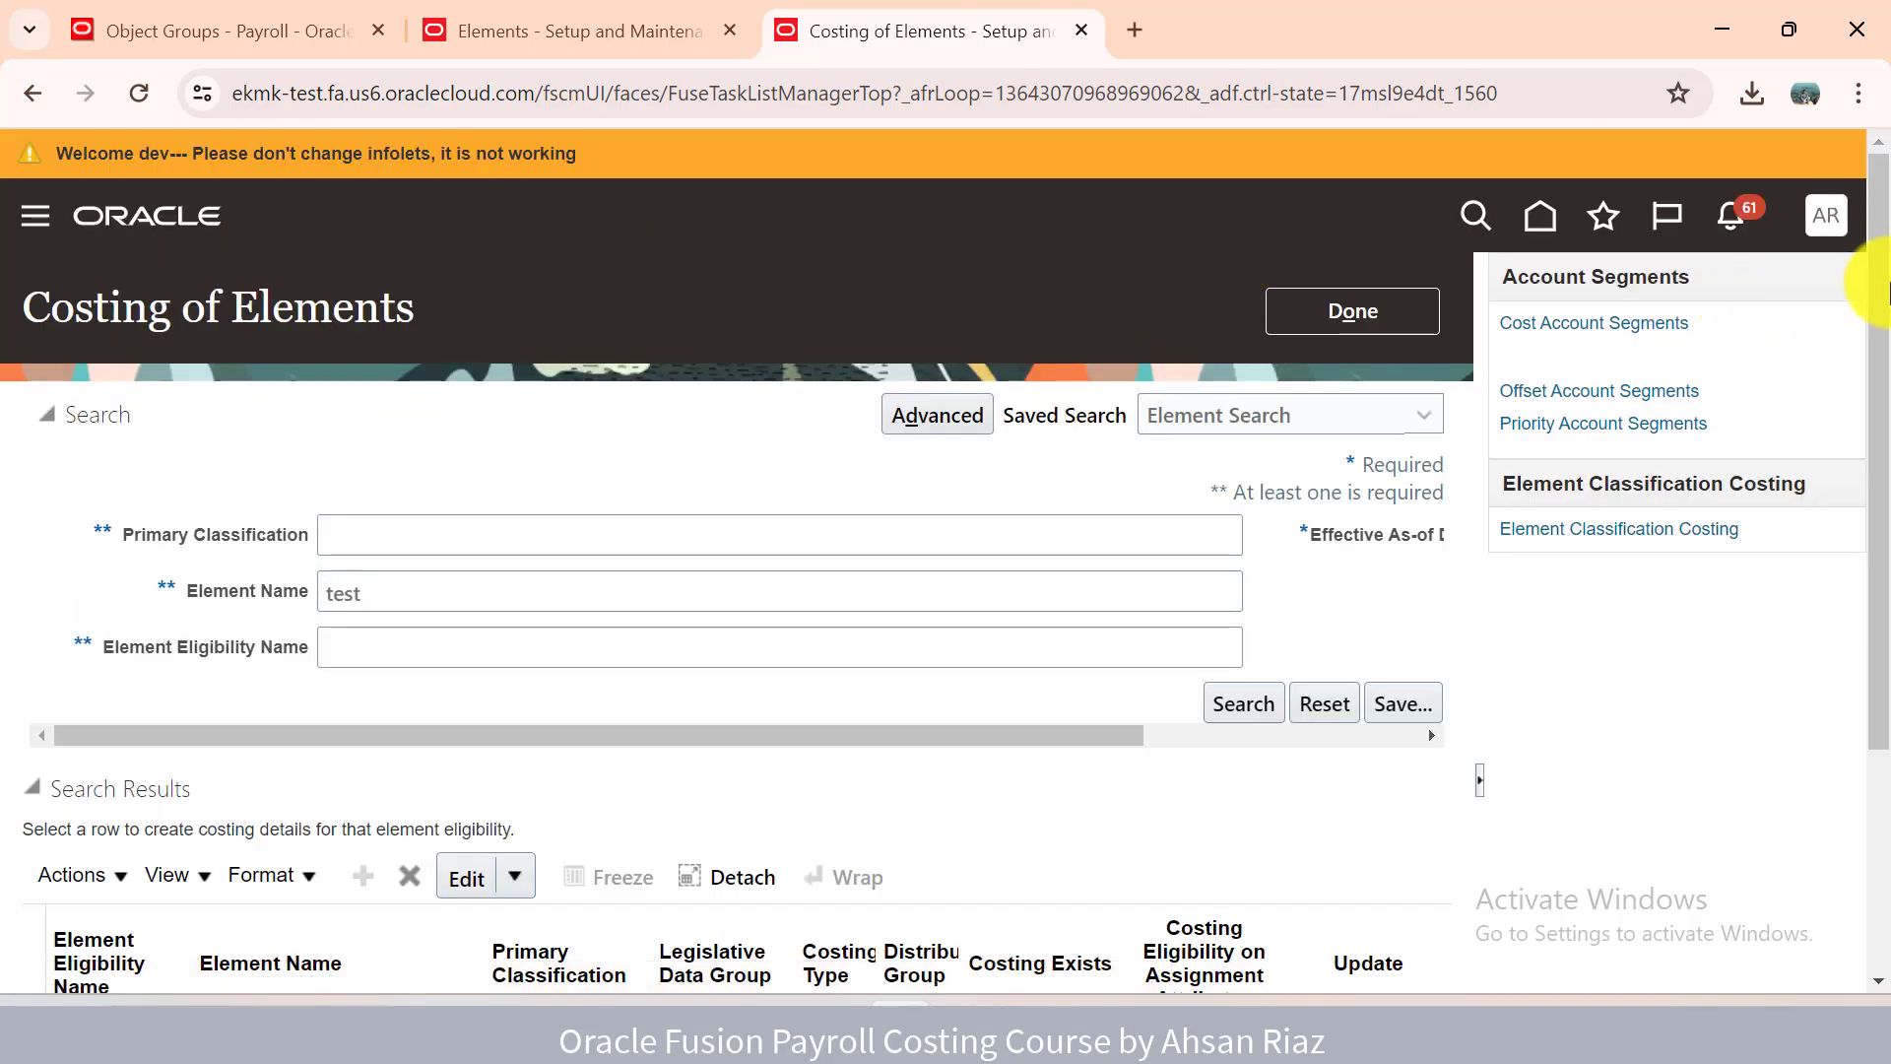
Open the saved TDS EE5 costing and review its distribution group, costed input values, and cost and offset accounts.
{"action": "left_click_drag", "start_coordinate": [1880, 295], "coordinate": [1886, 498]}
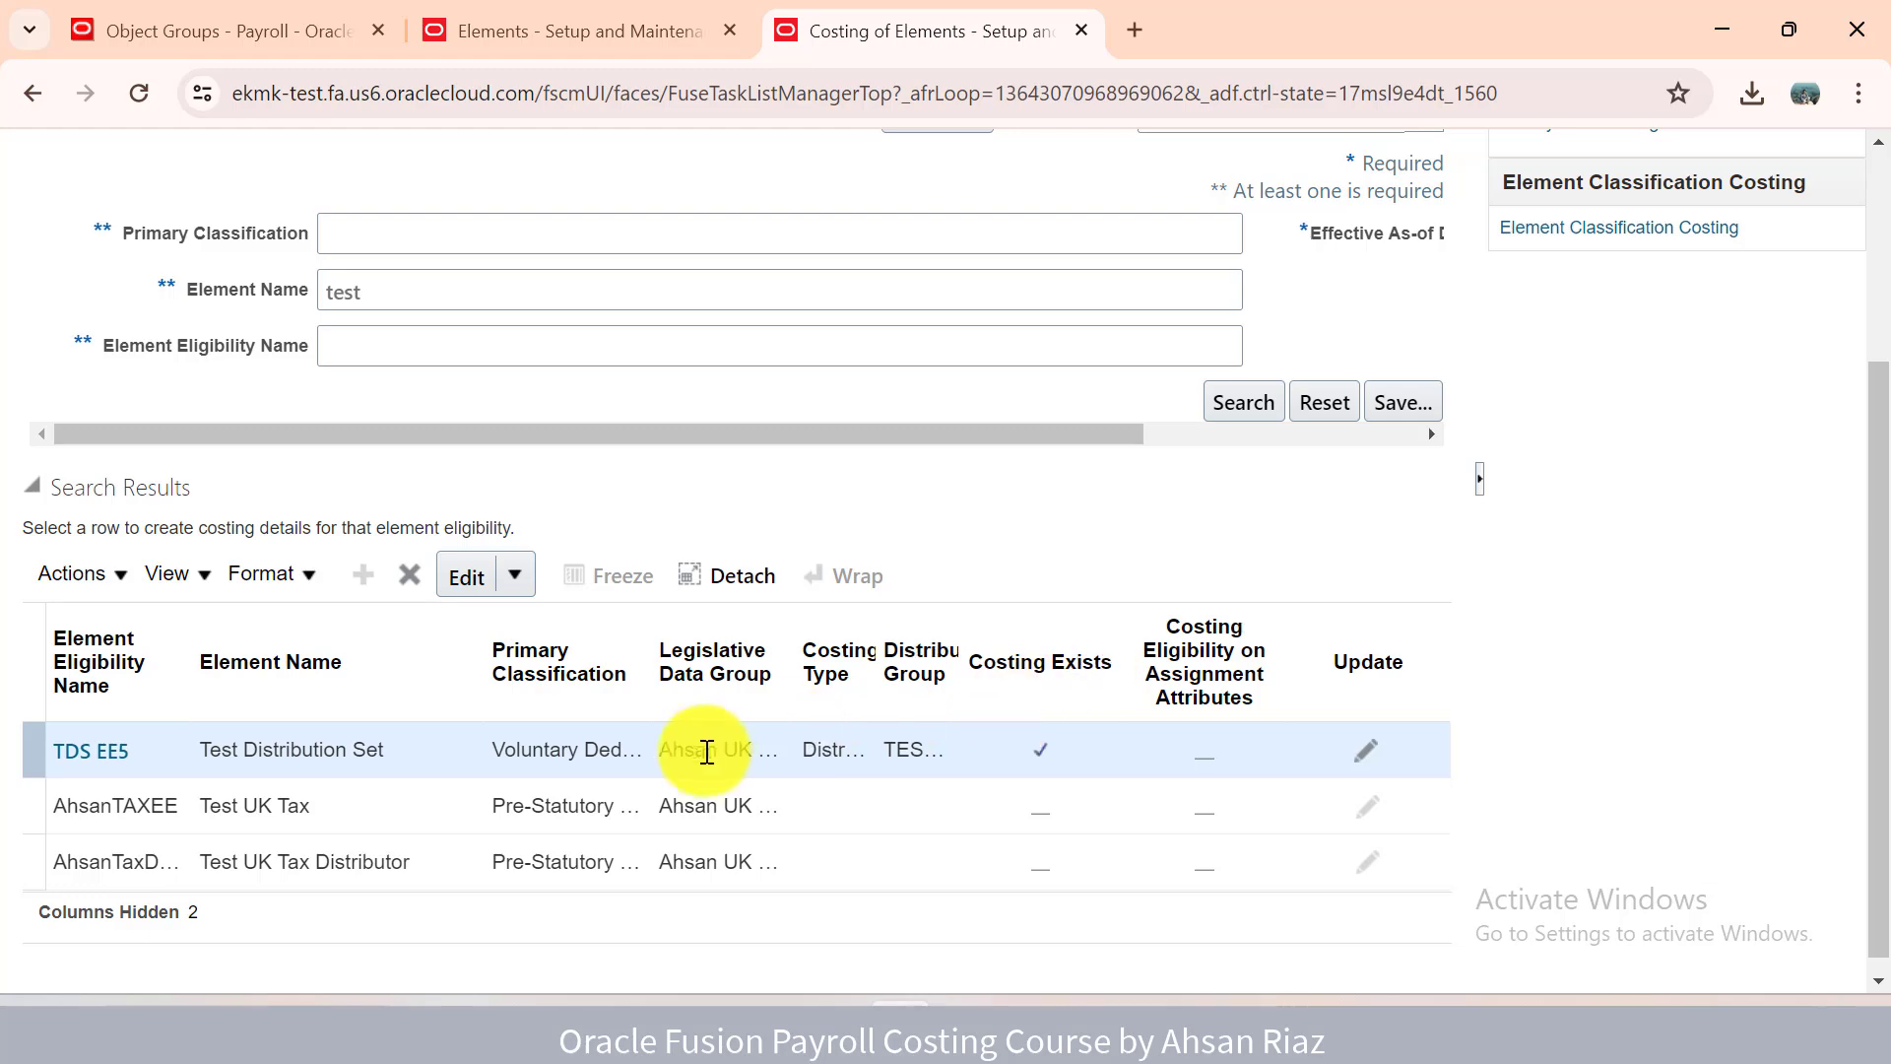
{"action": "left_click", "coordinate": [84, 773]}
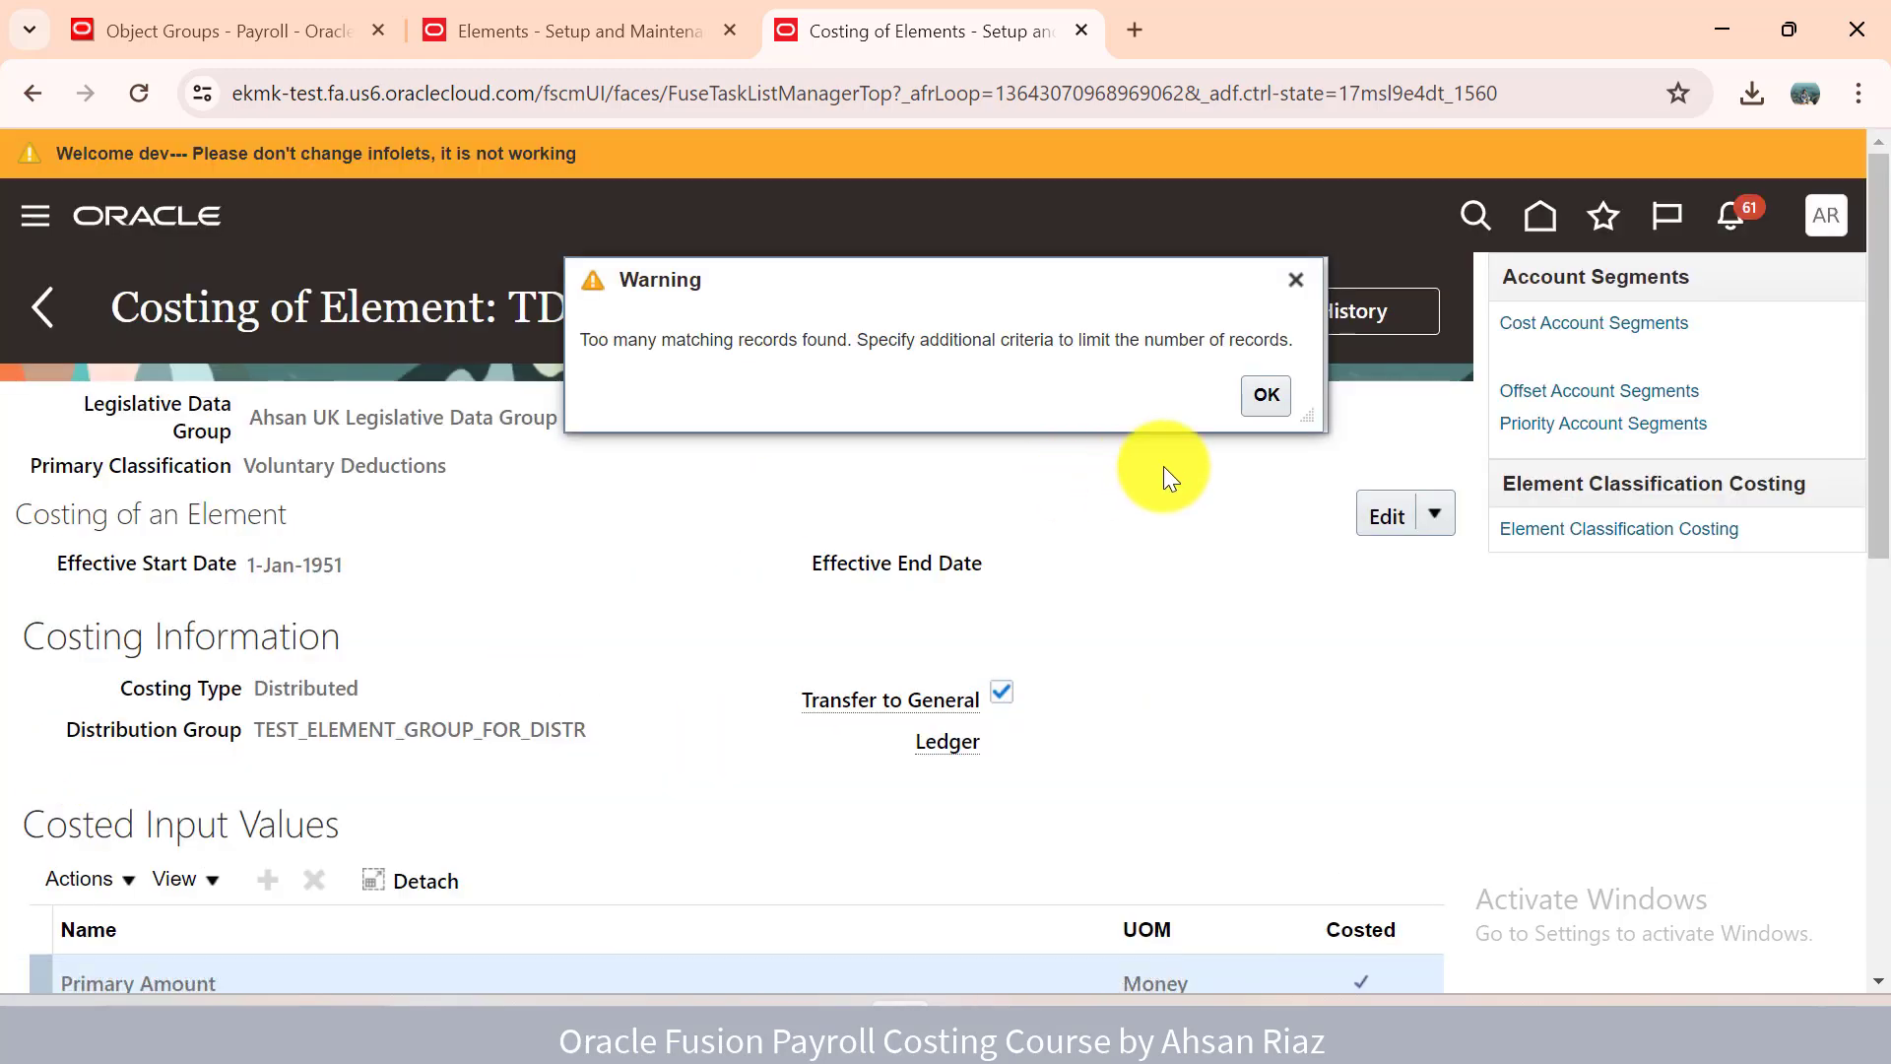
{"action": "left_click", "coordinate": [1266, 396]}
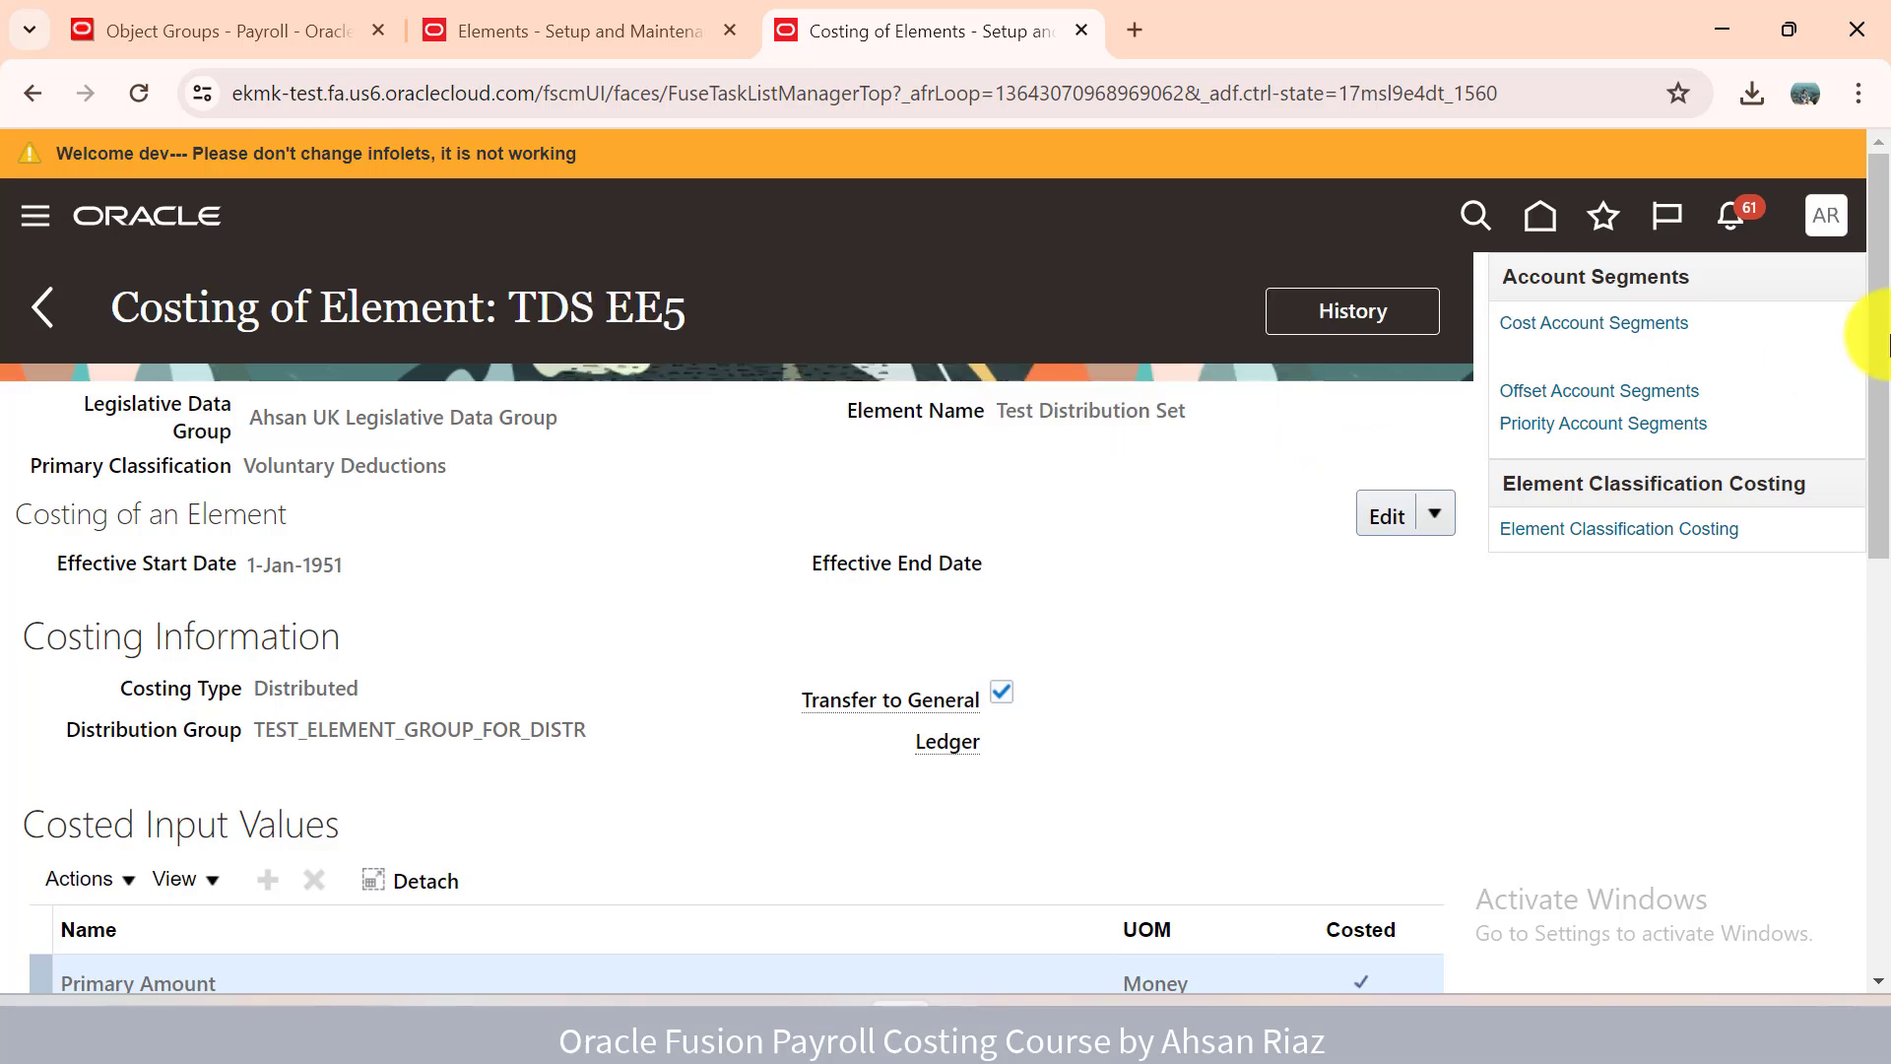
{"action": "scroll", "coordinate": [1856, 374], "scroll_direction": "down", "scroll_amount": 2}
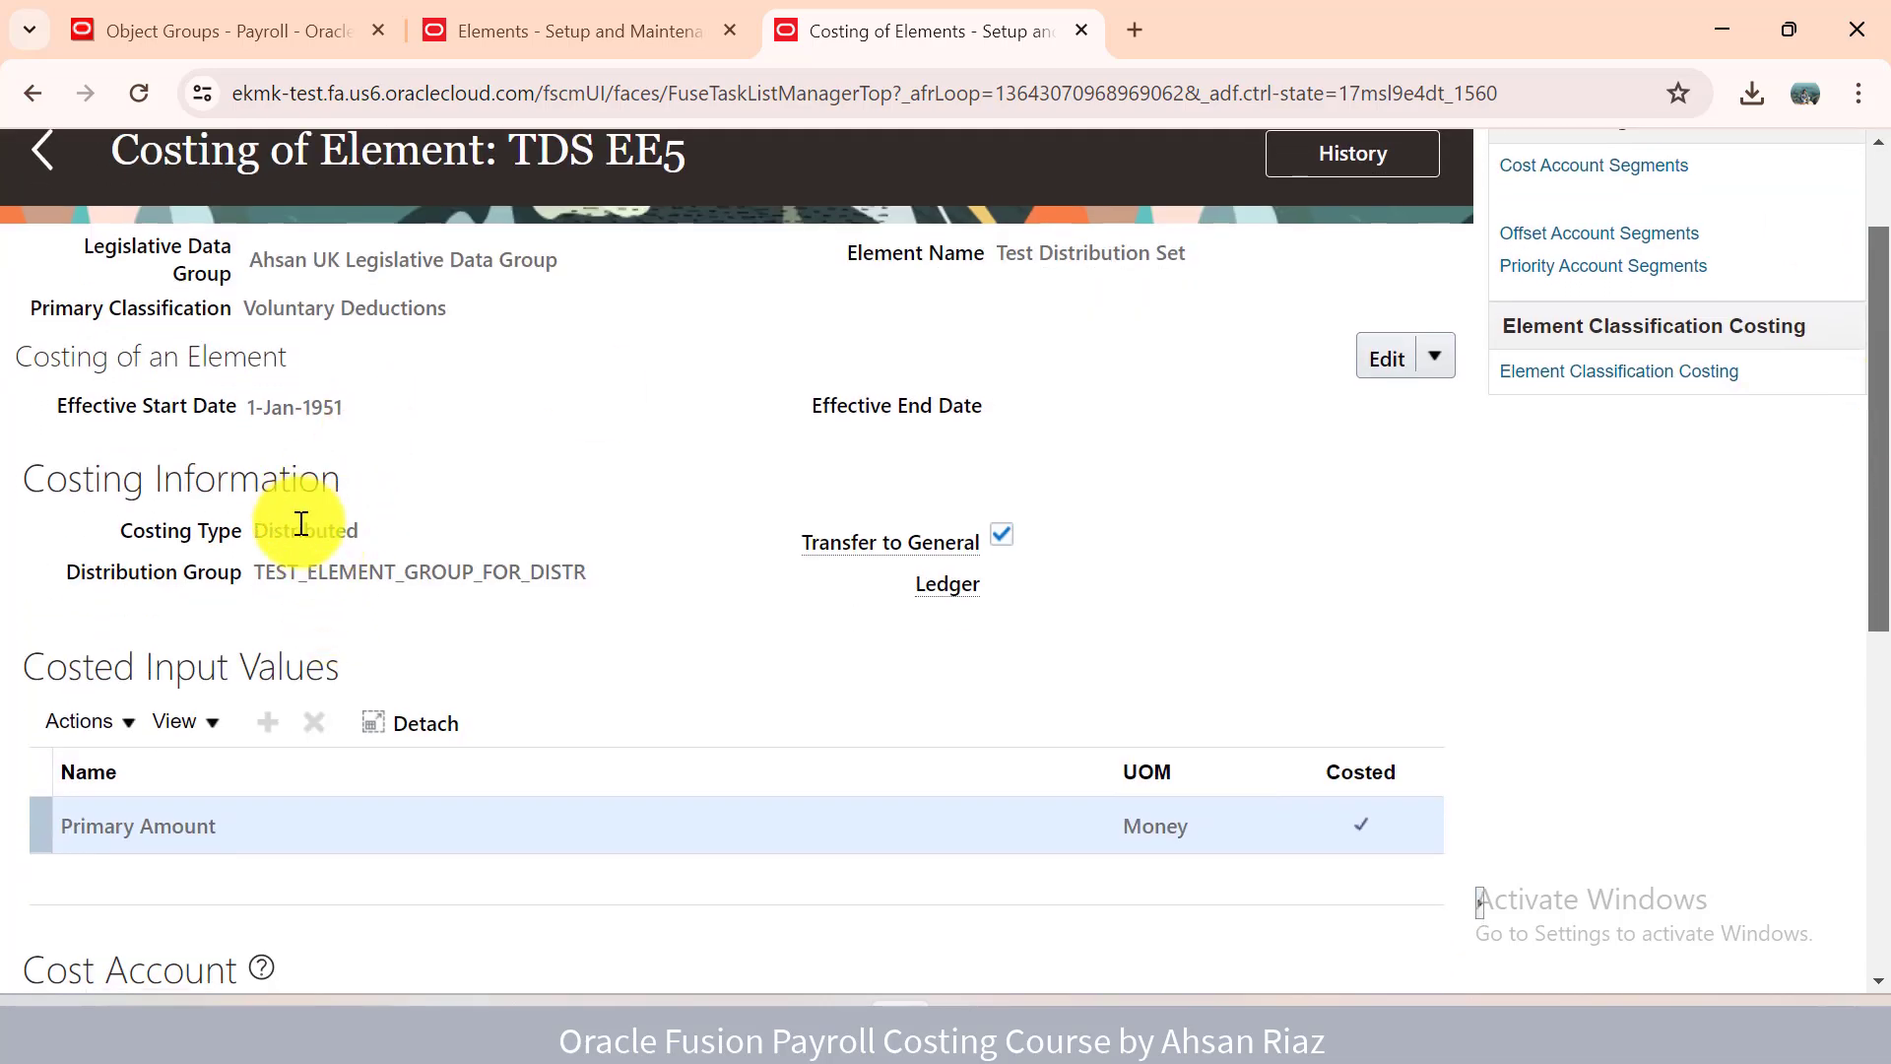
{"action": "double_click", "coordinate": [315, 573]}
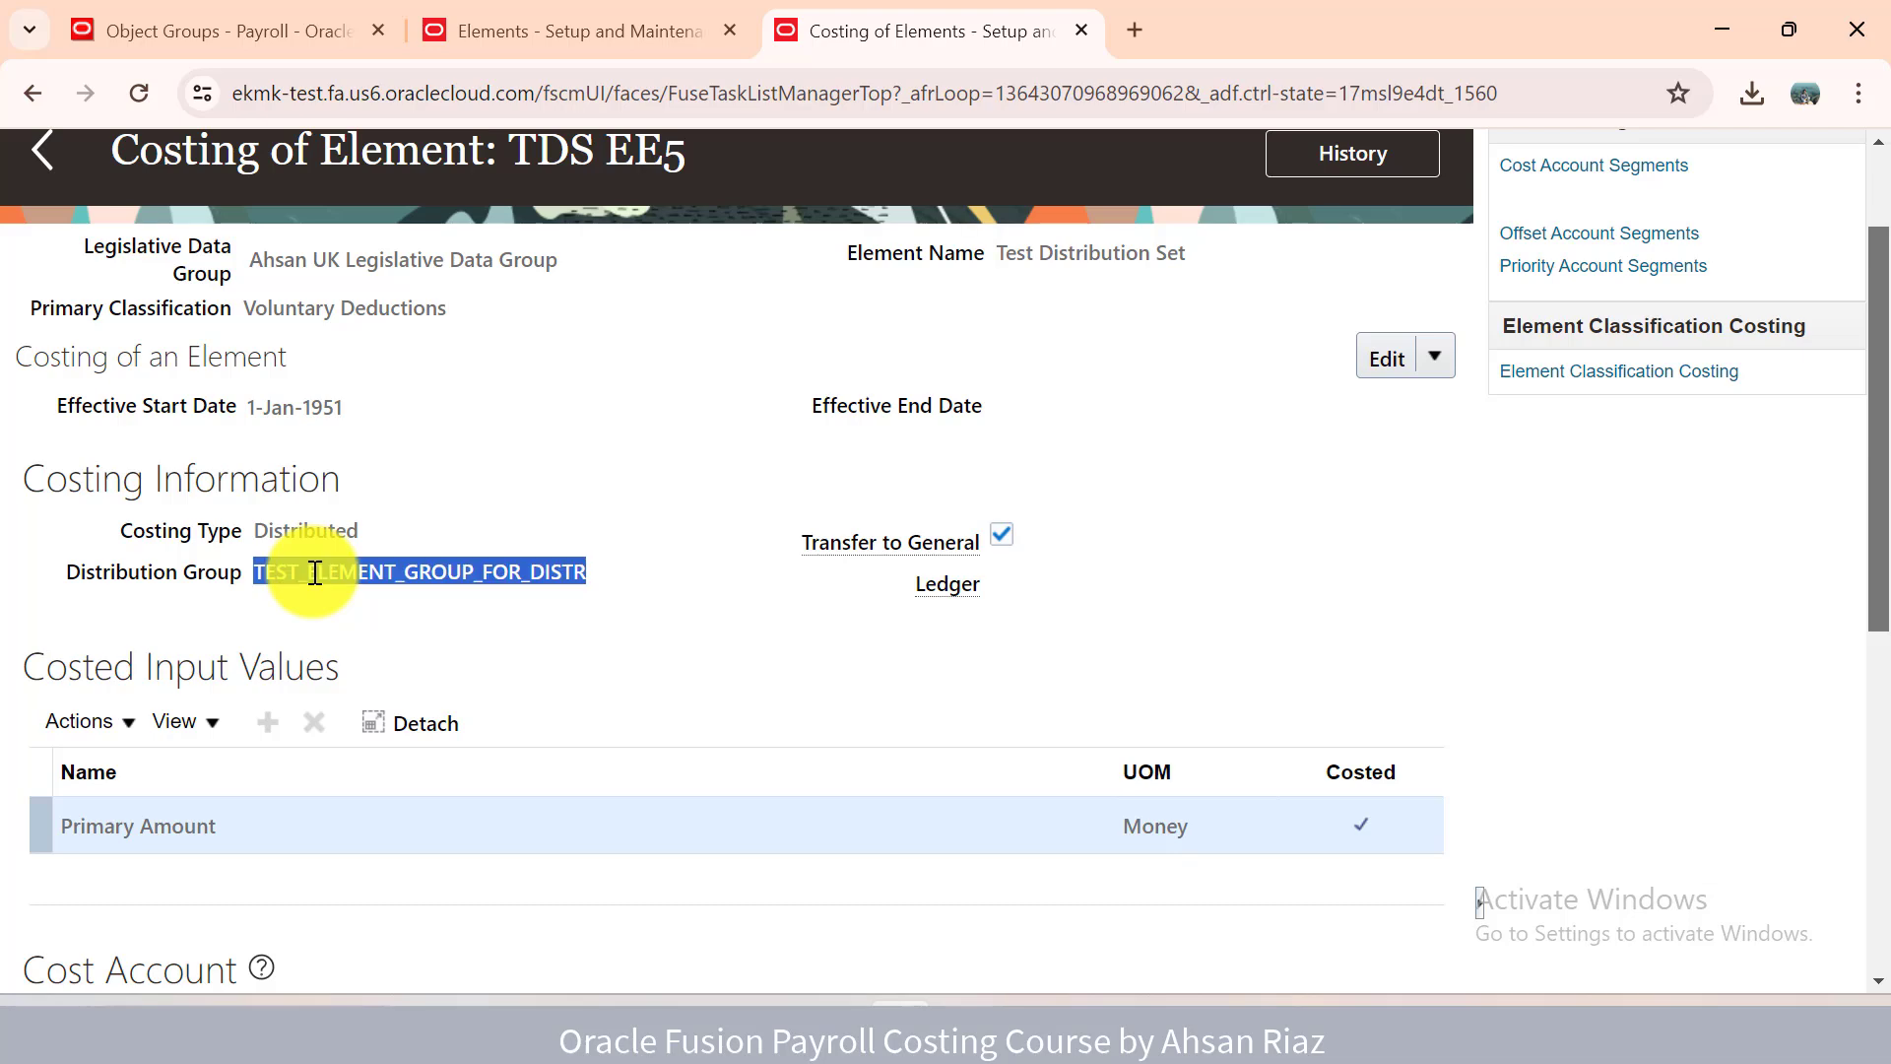
{"action": "left_click_drag", "start_coordinate": [1883, 372], "coordinate": [1871, 633]}
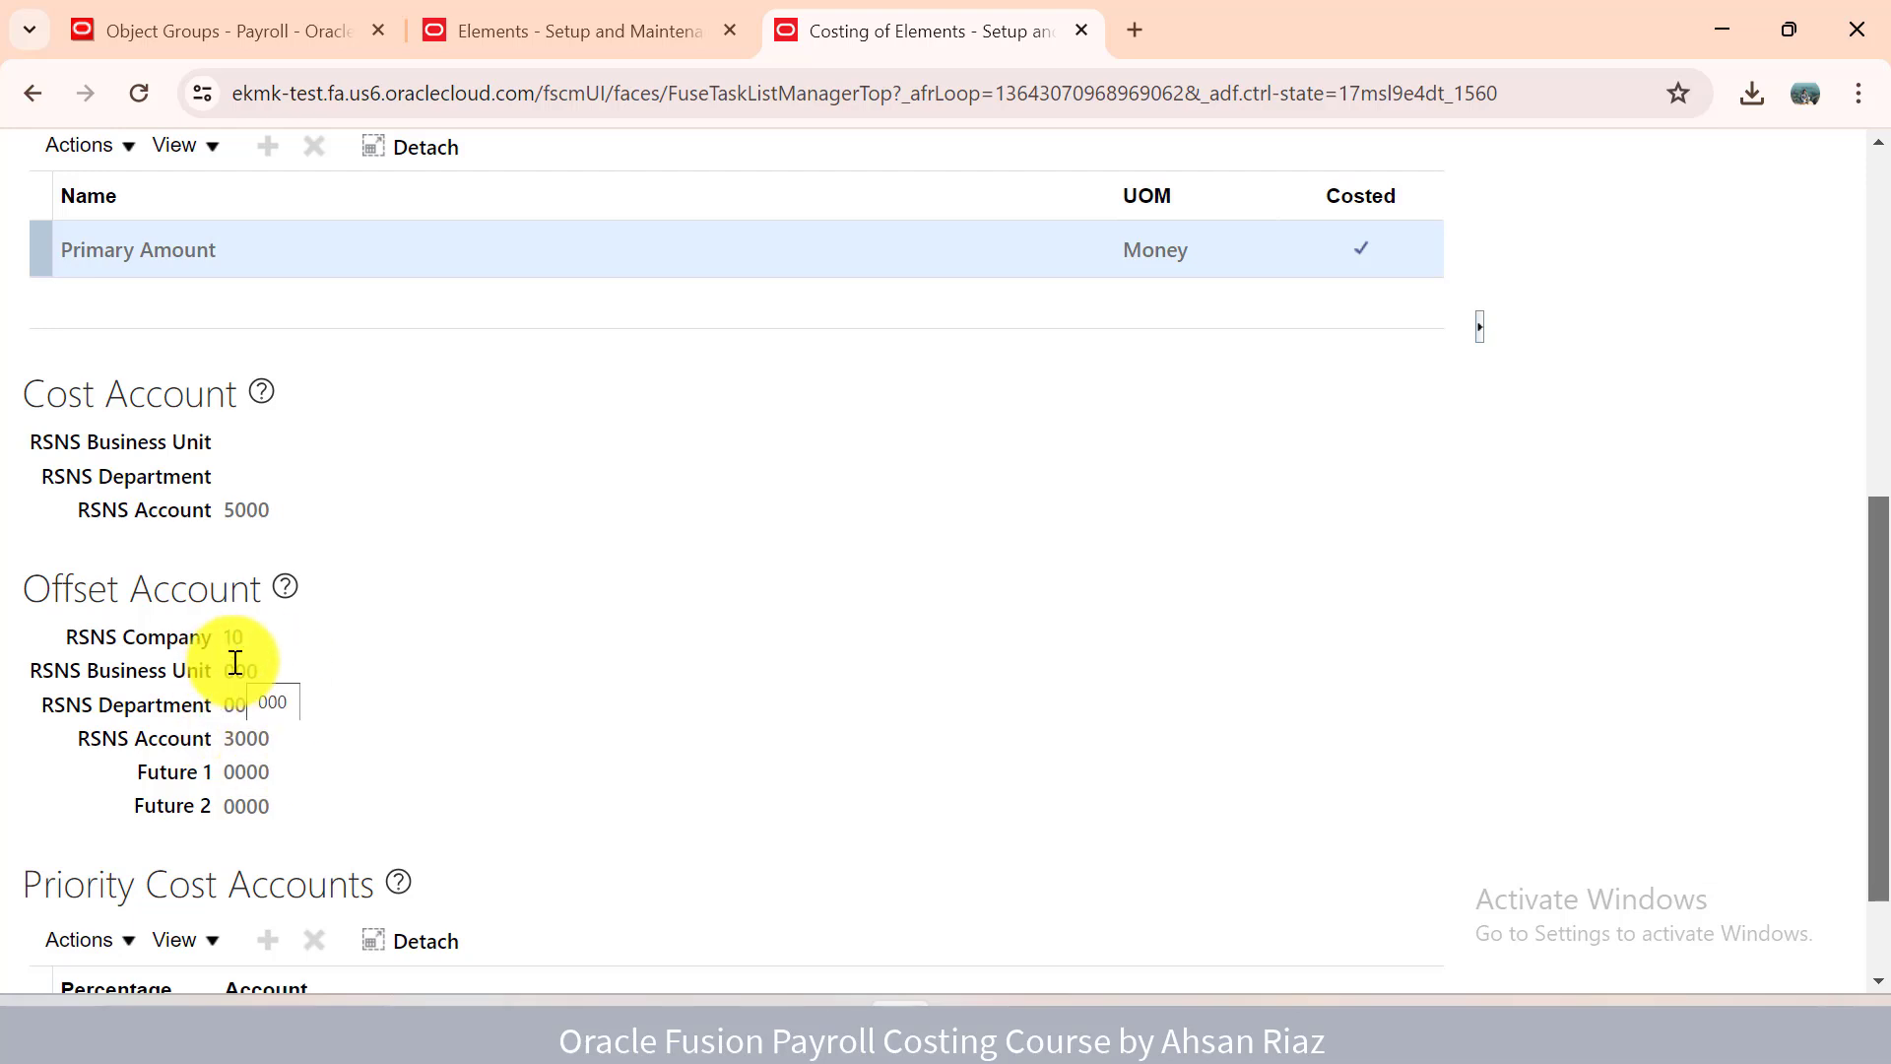
Duplicate the costing browser tab and open Element Entries from the Payroll work area in the copy.
{"action": "right_click", "coordinate": [886, 27]}
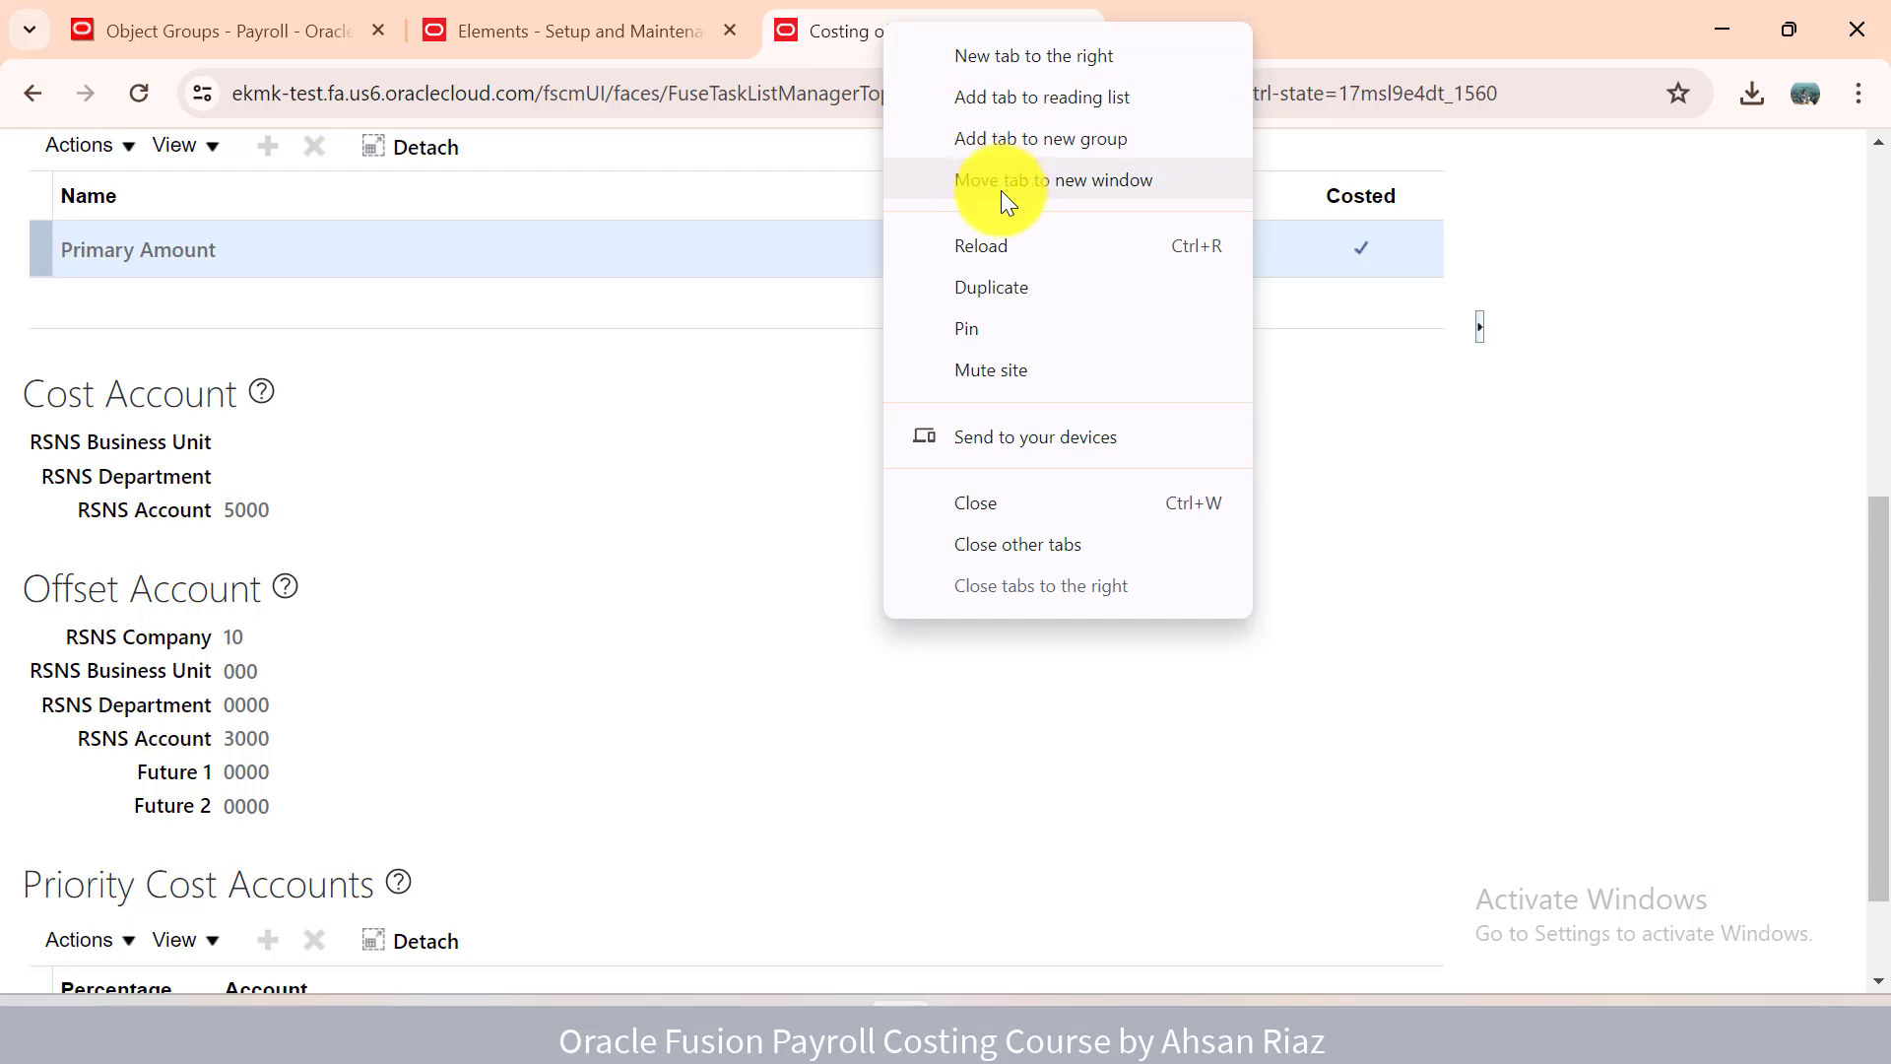
{"action": "left_click", "coordinate": [1004, 293]}
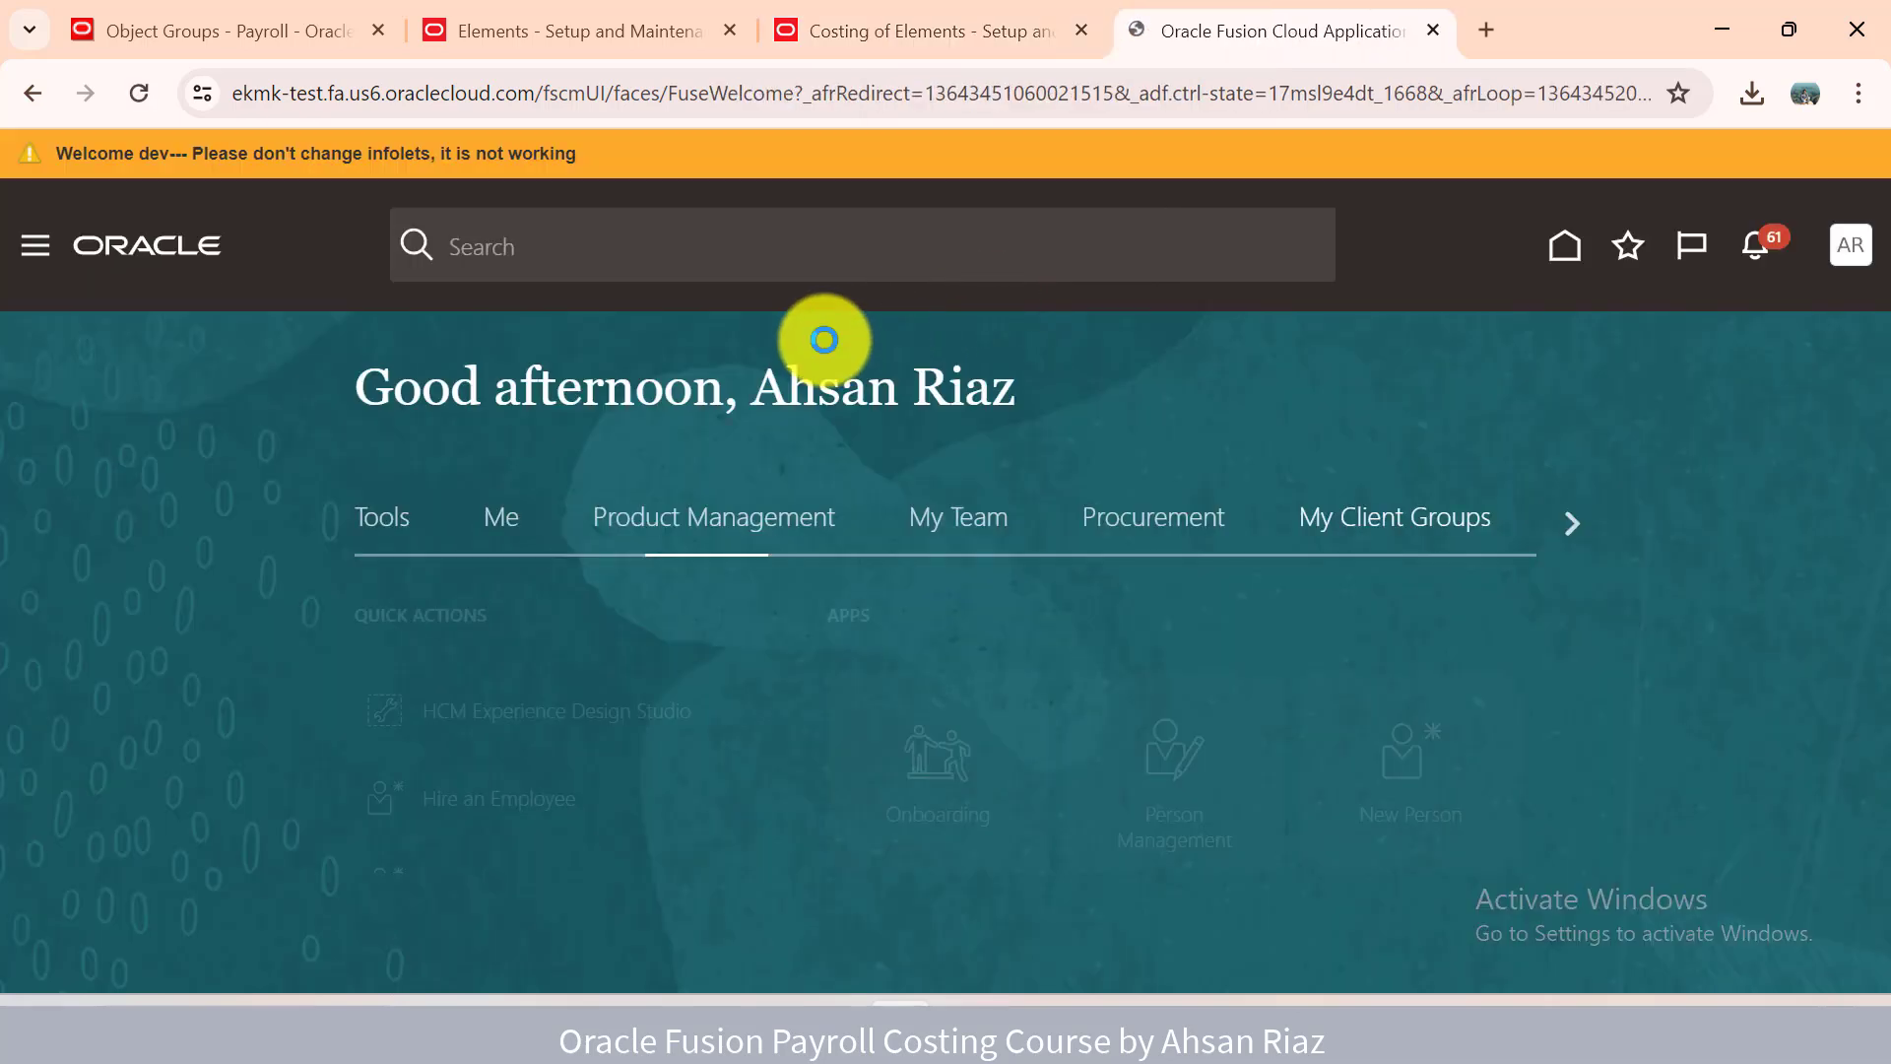
{"action": "left_click_drag", "start_coordinate": [1880, 317], "coordinate": [1846, 643]}
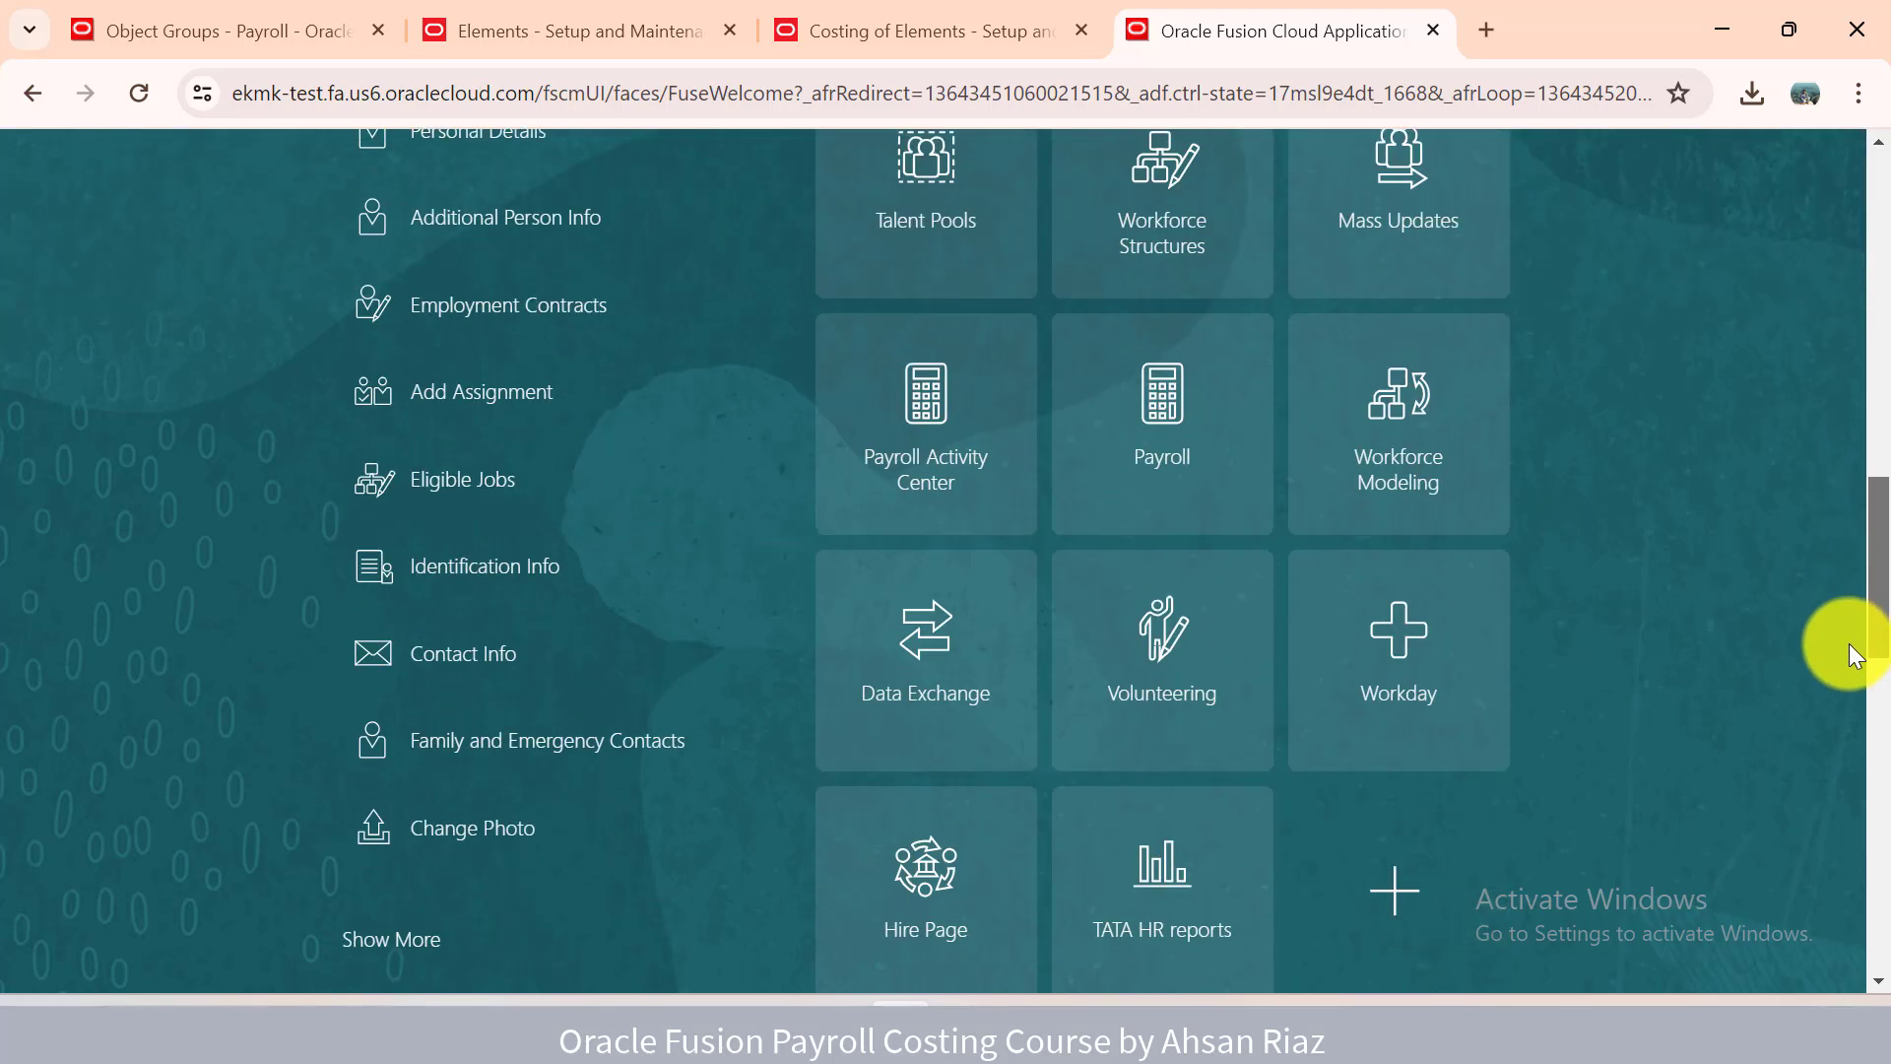
{"action": "left_click", "coordinate": [1181, 483]}
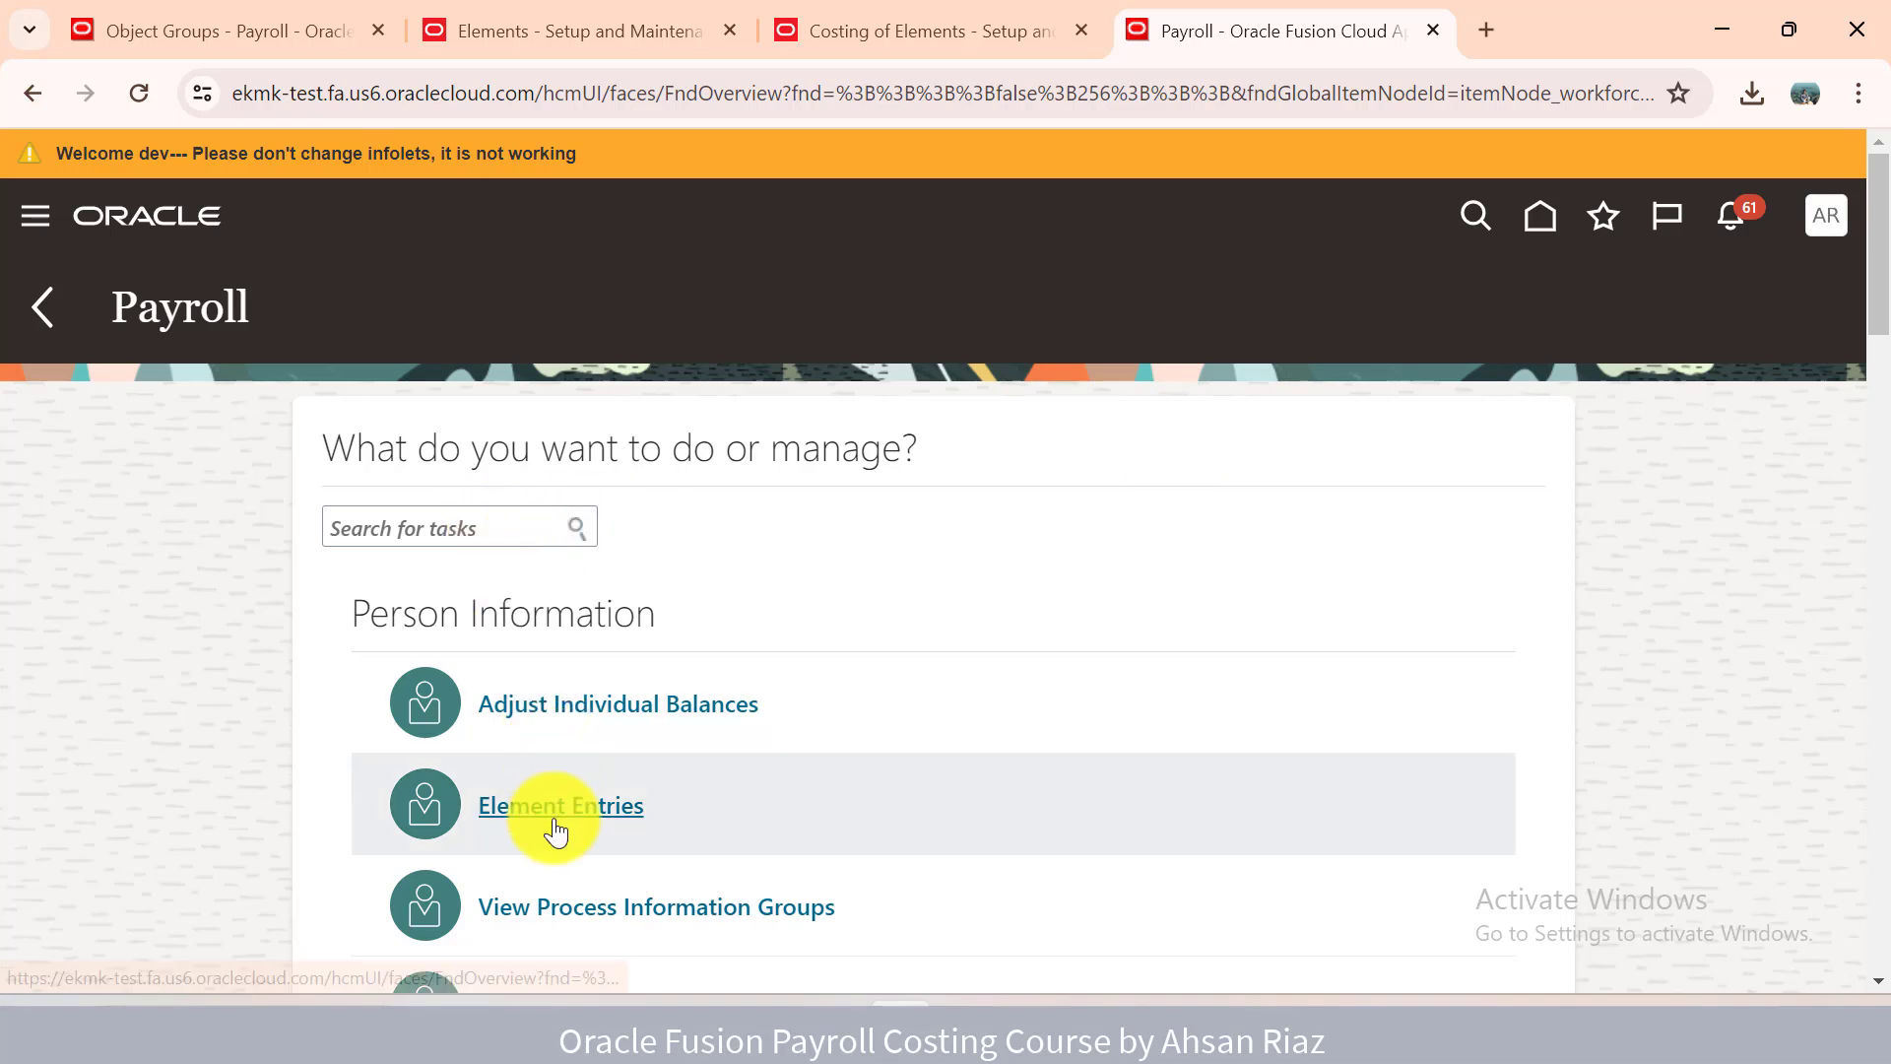
{"action": "left_click", "coordinate": [554, 827]}
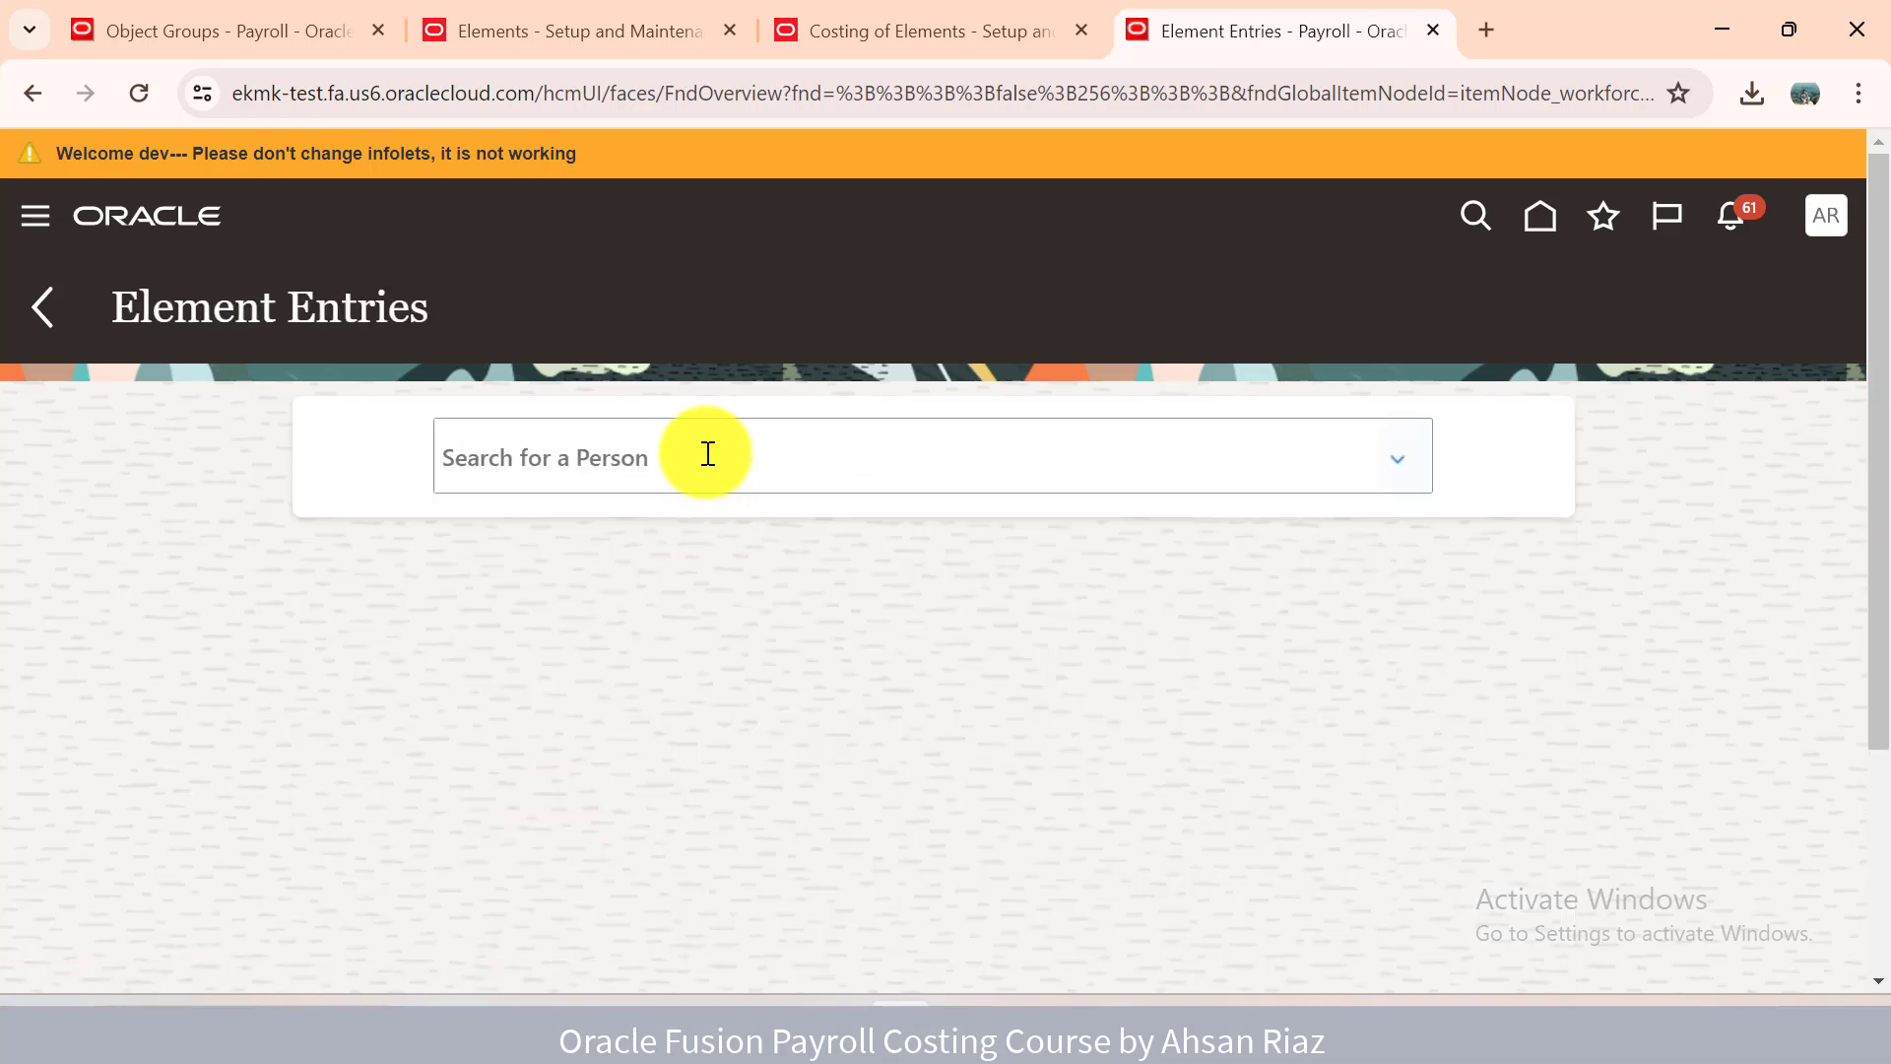
Search for the employee by person number, open the first matching record and look over the element entries.
{"action": "left_click", "coordinate": [708, 454]}
{"action": "type", "text": "91843"}
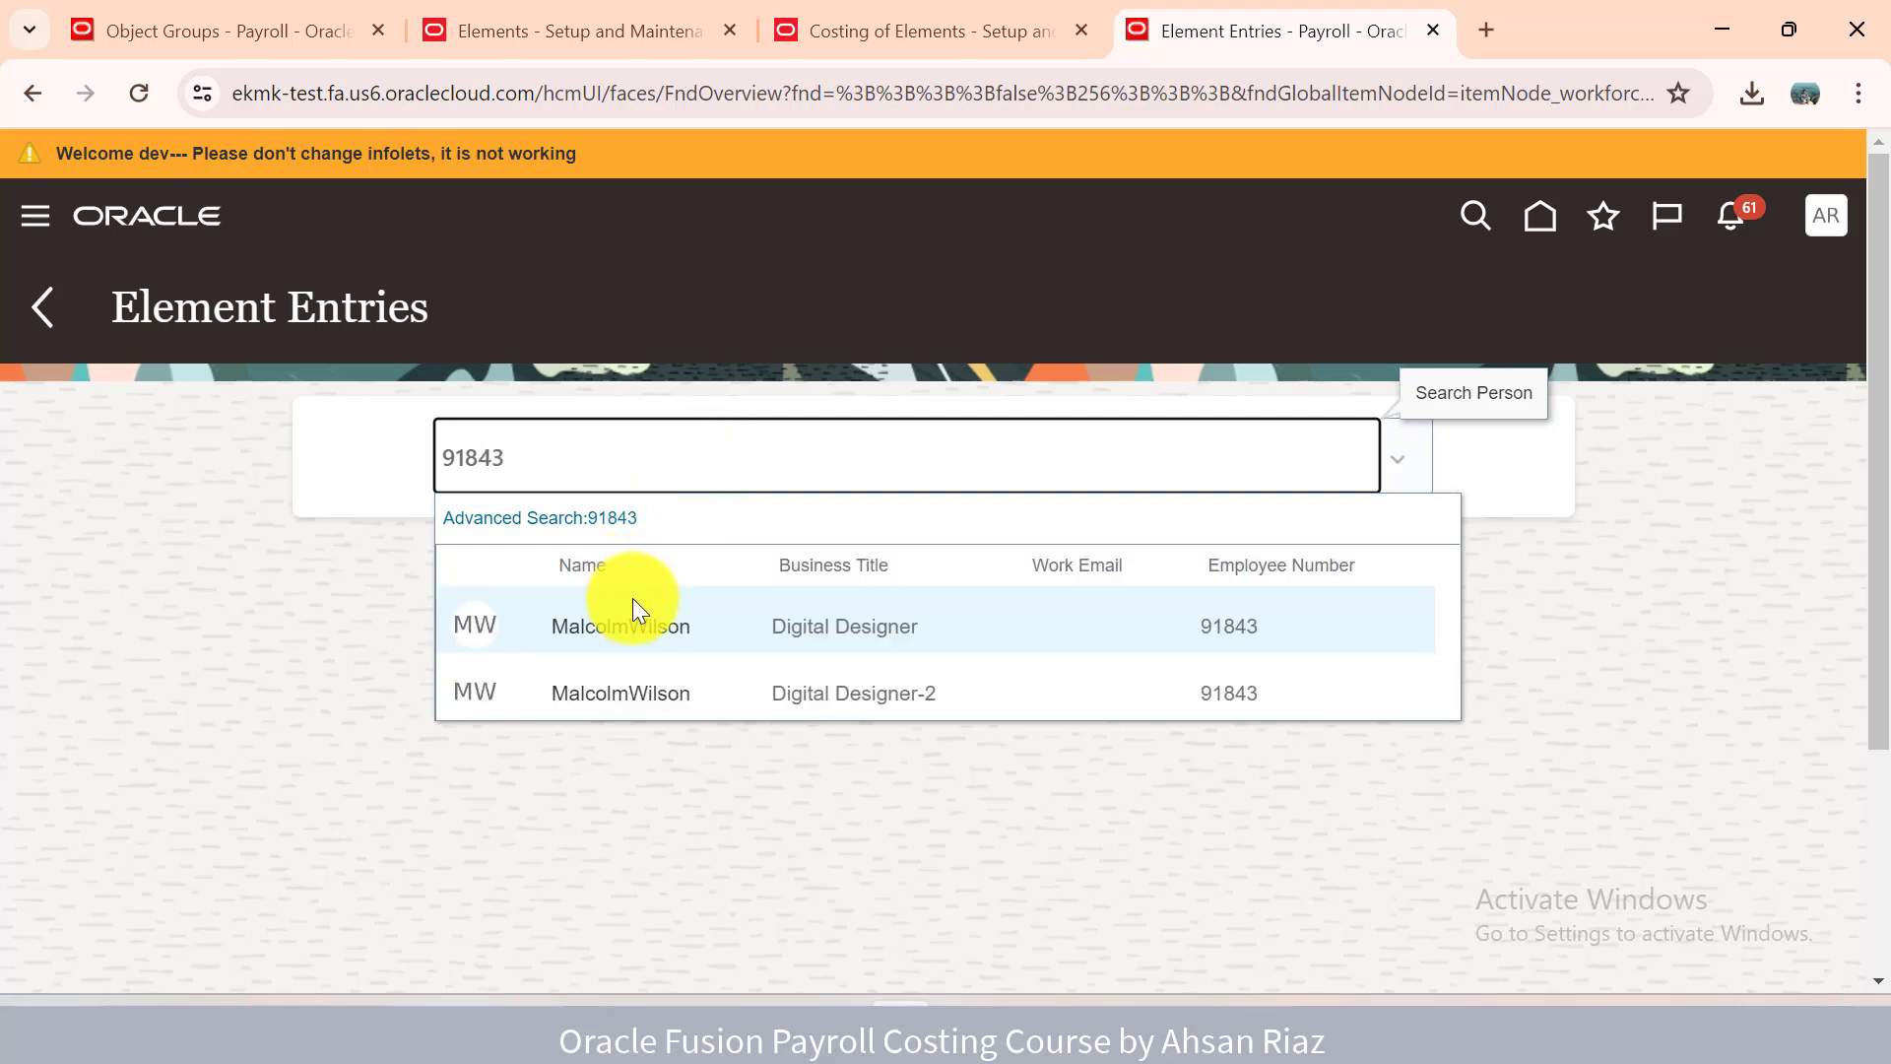
{"action": "left_click", "coordinate": [633, 599]}
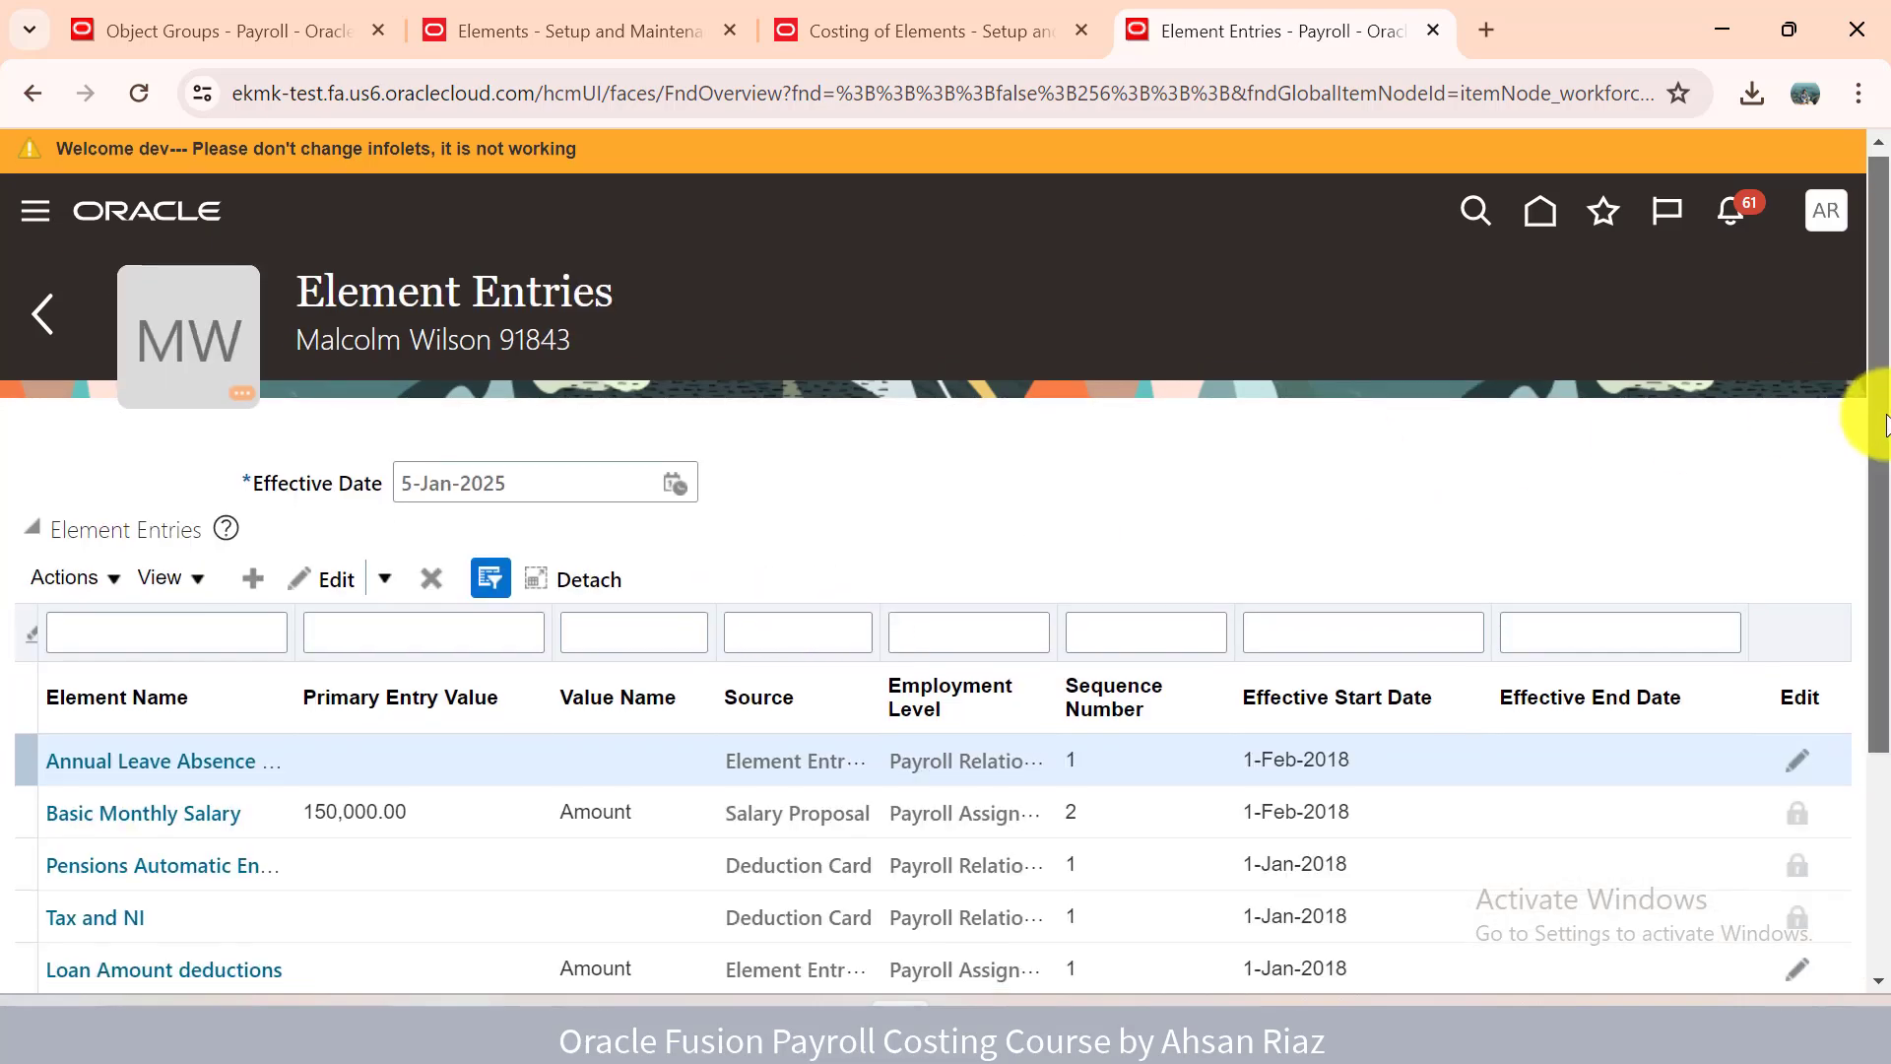
{"action": "left_click_drag", "start_coordinate": [1878, 409], "coordinate": [1880, 616]}
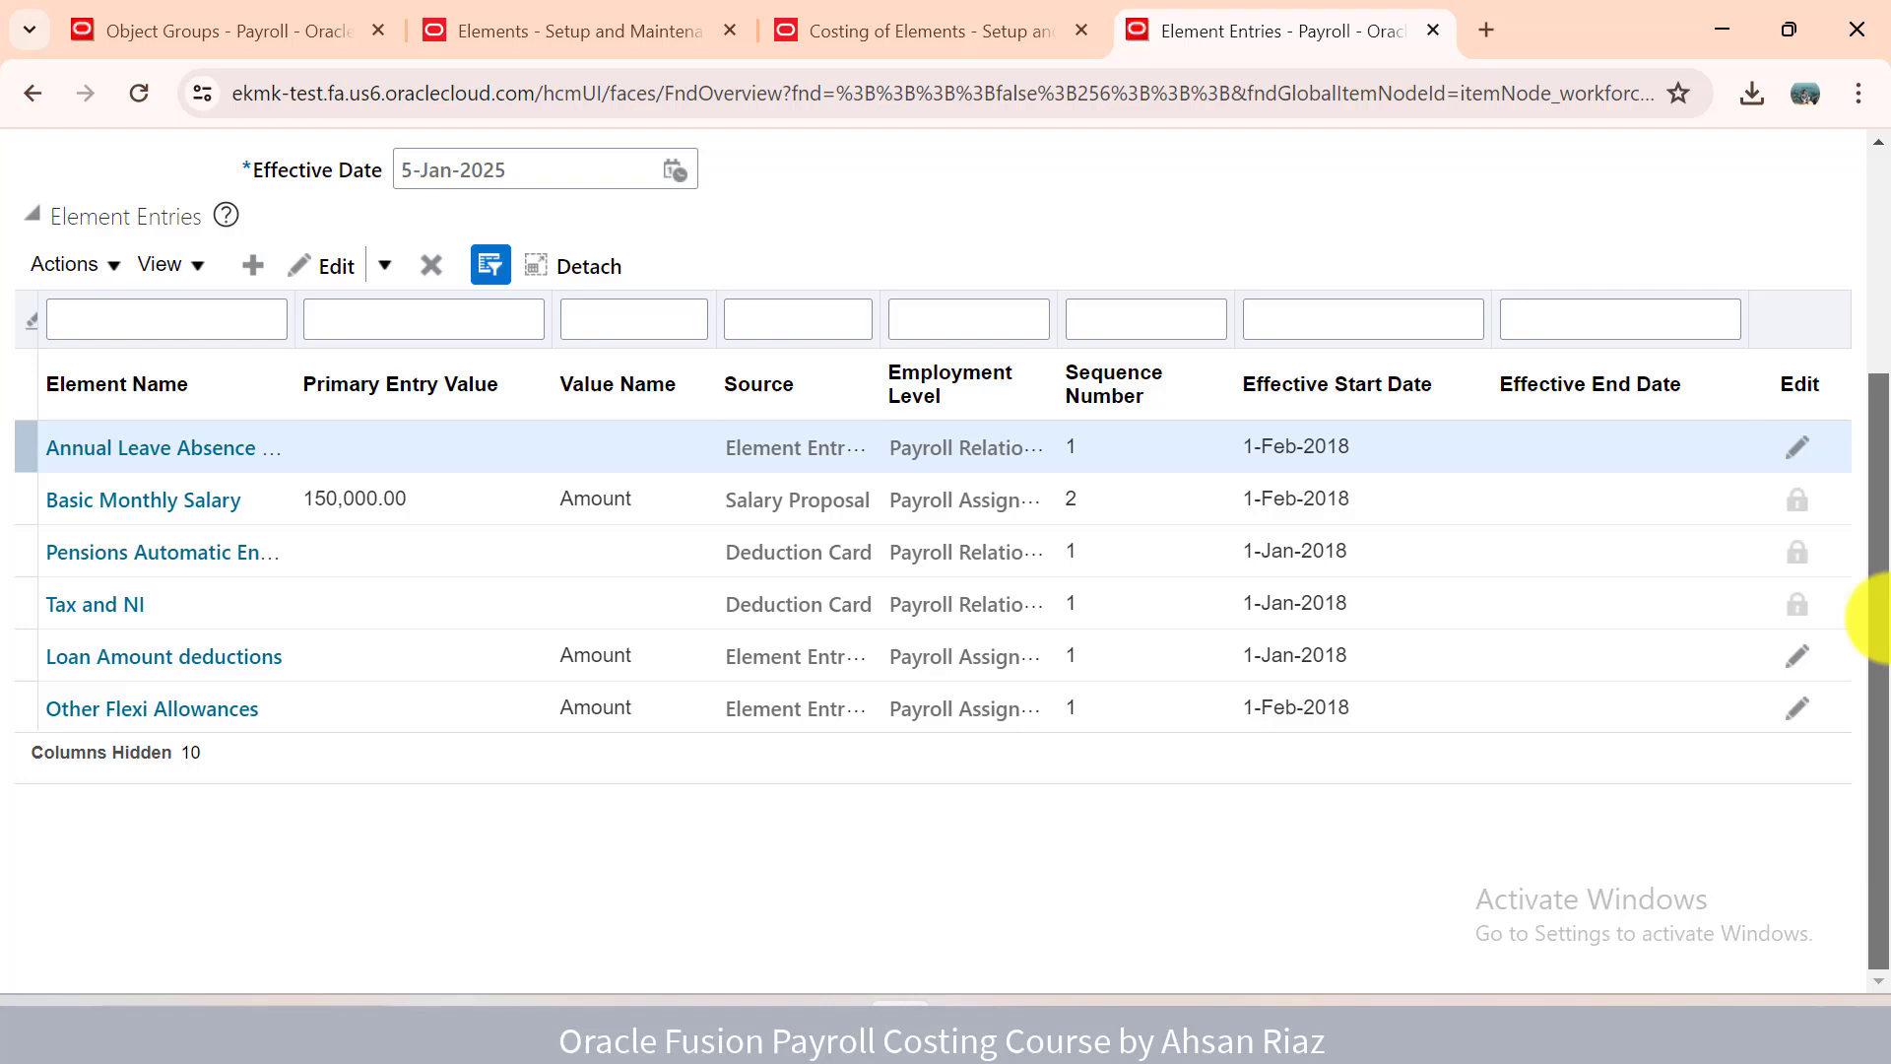
{"action": "scroll", "coordinate": [1862, 562], "scroll_direction": "up", "scroll_amount": 1}
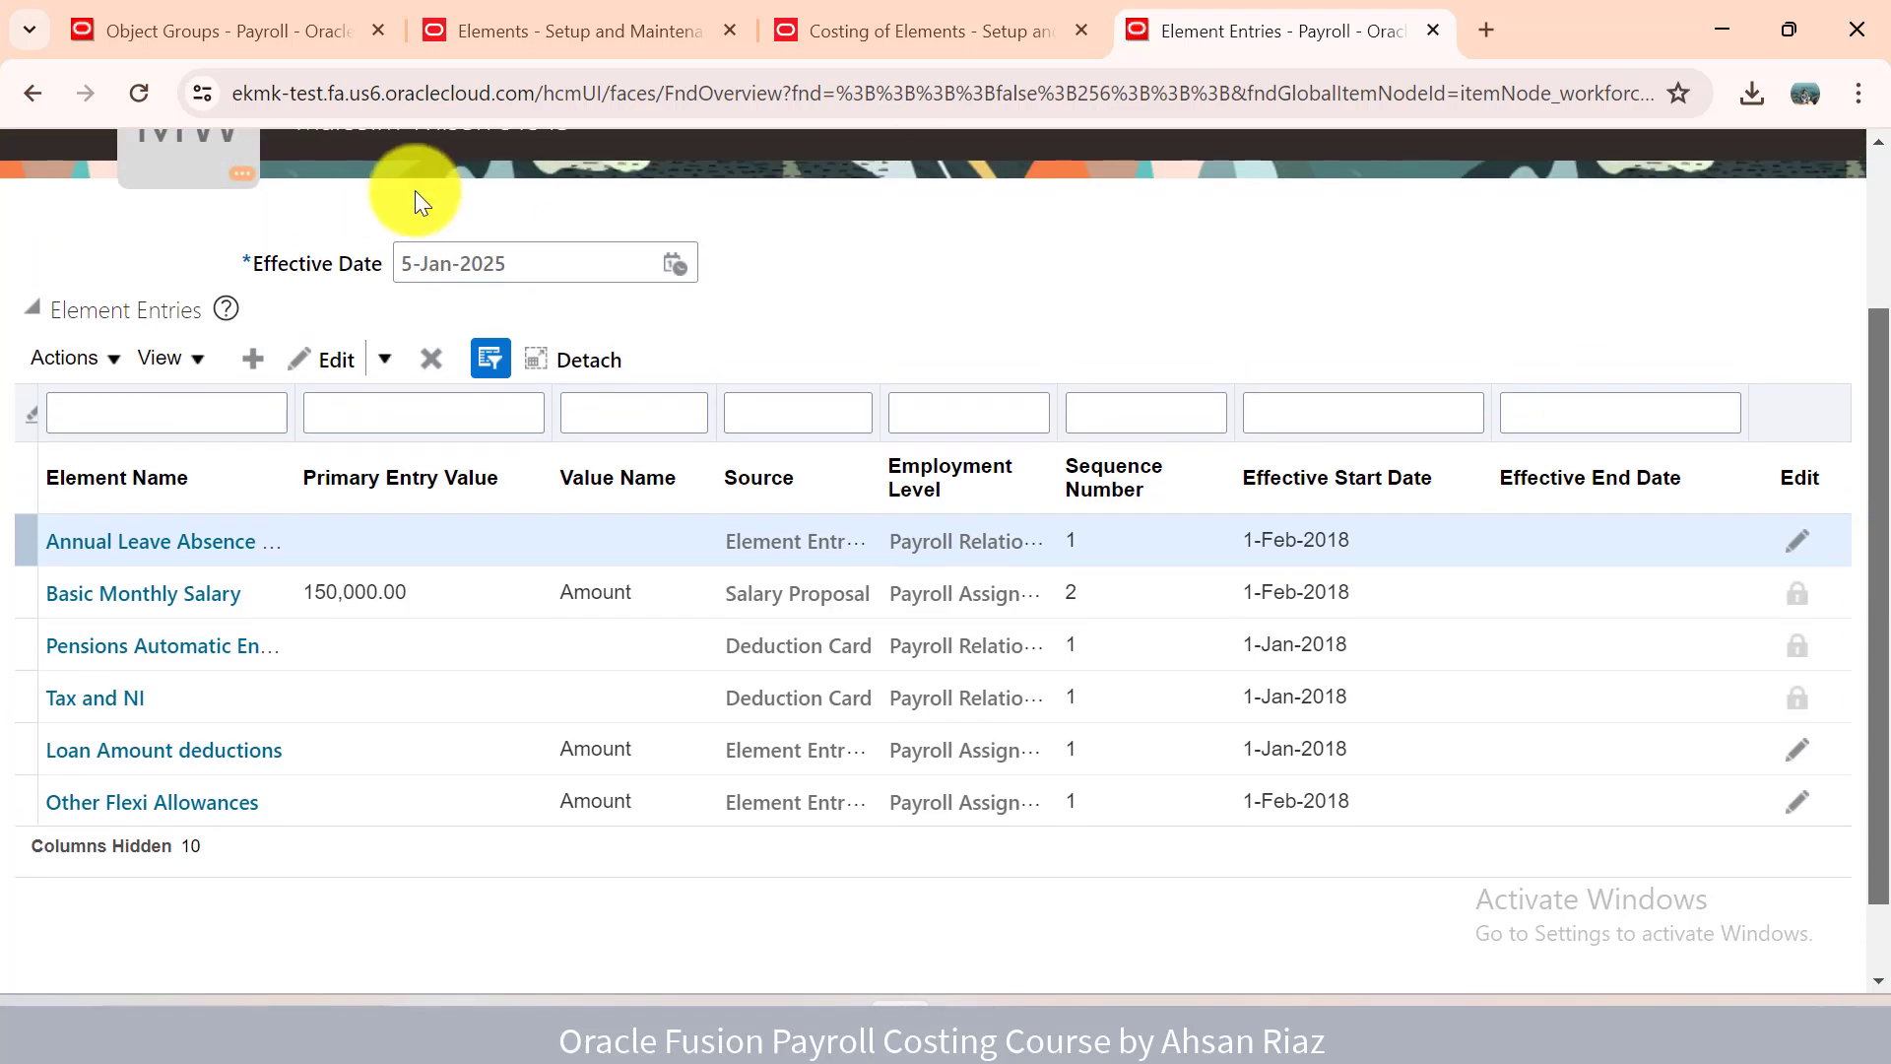
Set the element entries' effective date to 1-Jan-2025 and start creating a new element entry.
{"action": "left_click", "coordinate": [404, 260]}
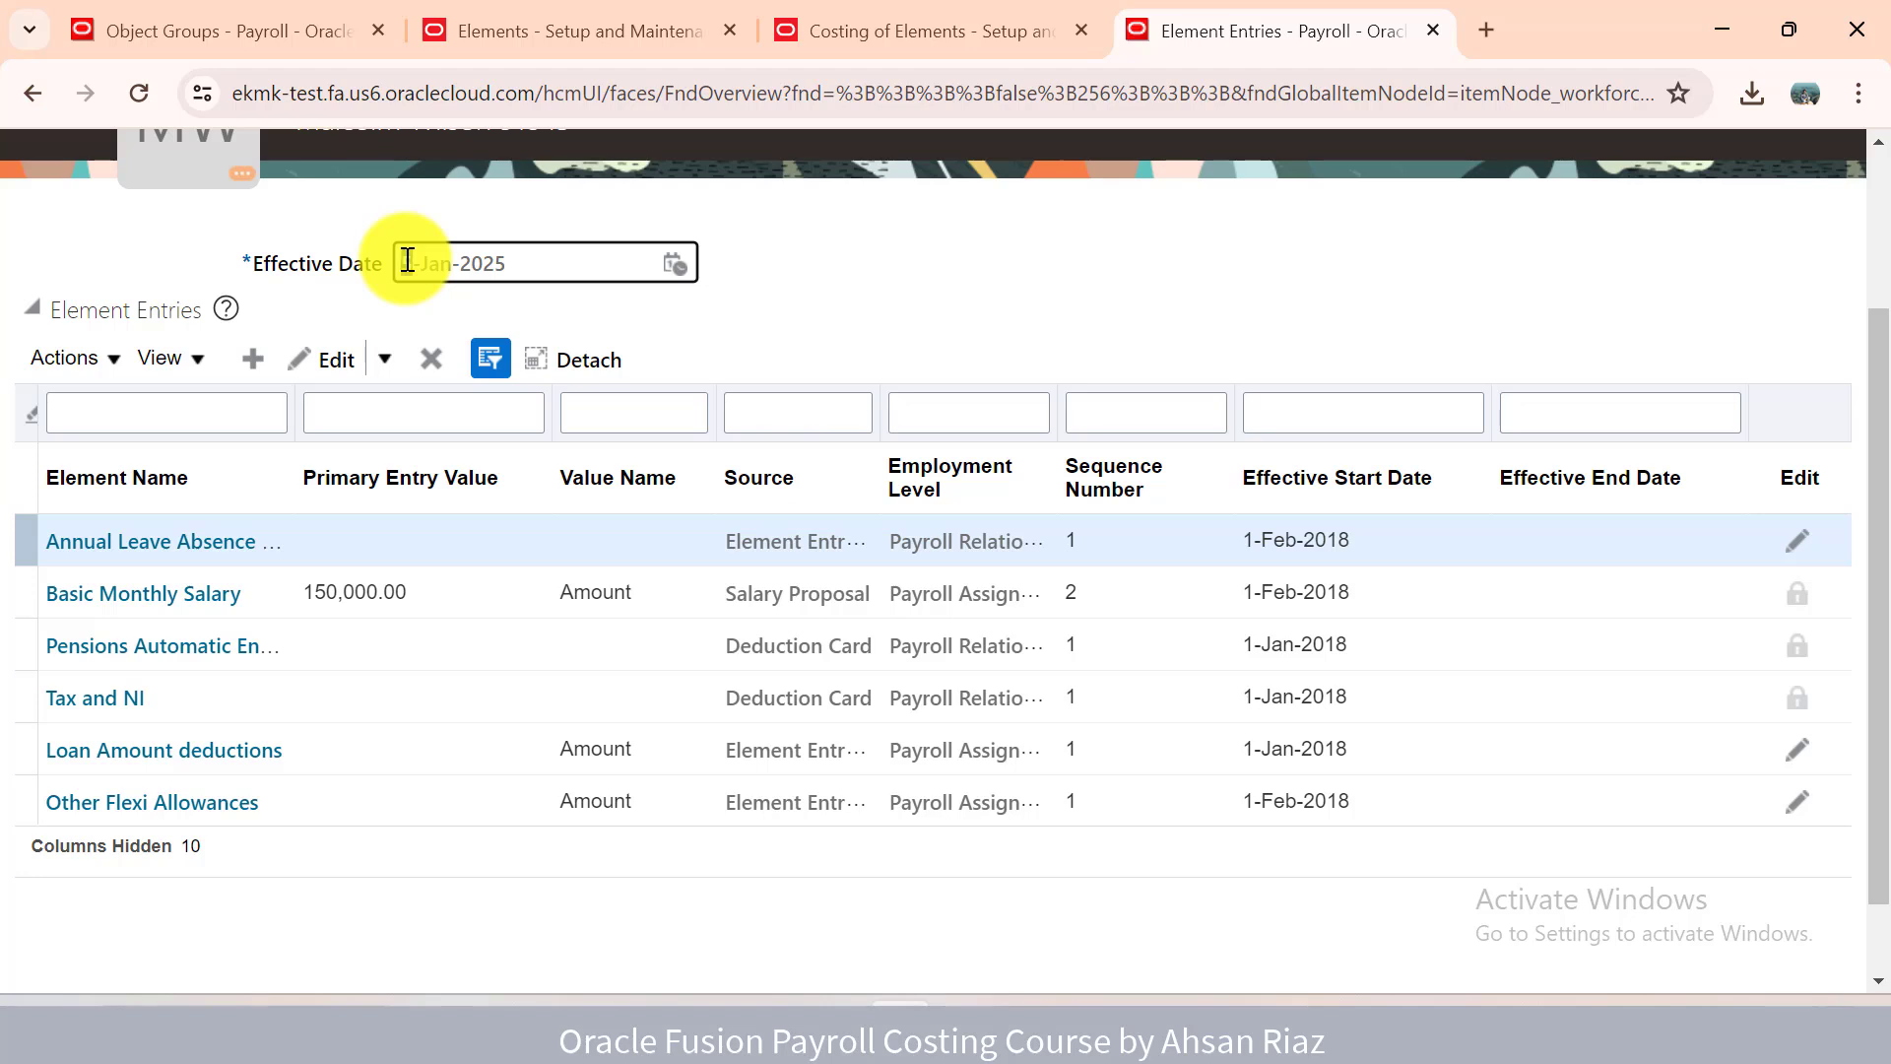
{"action": "key", "text": "Tab"}
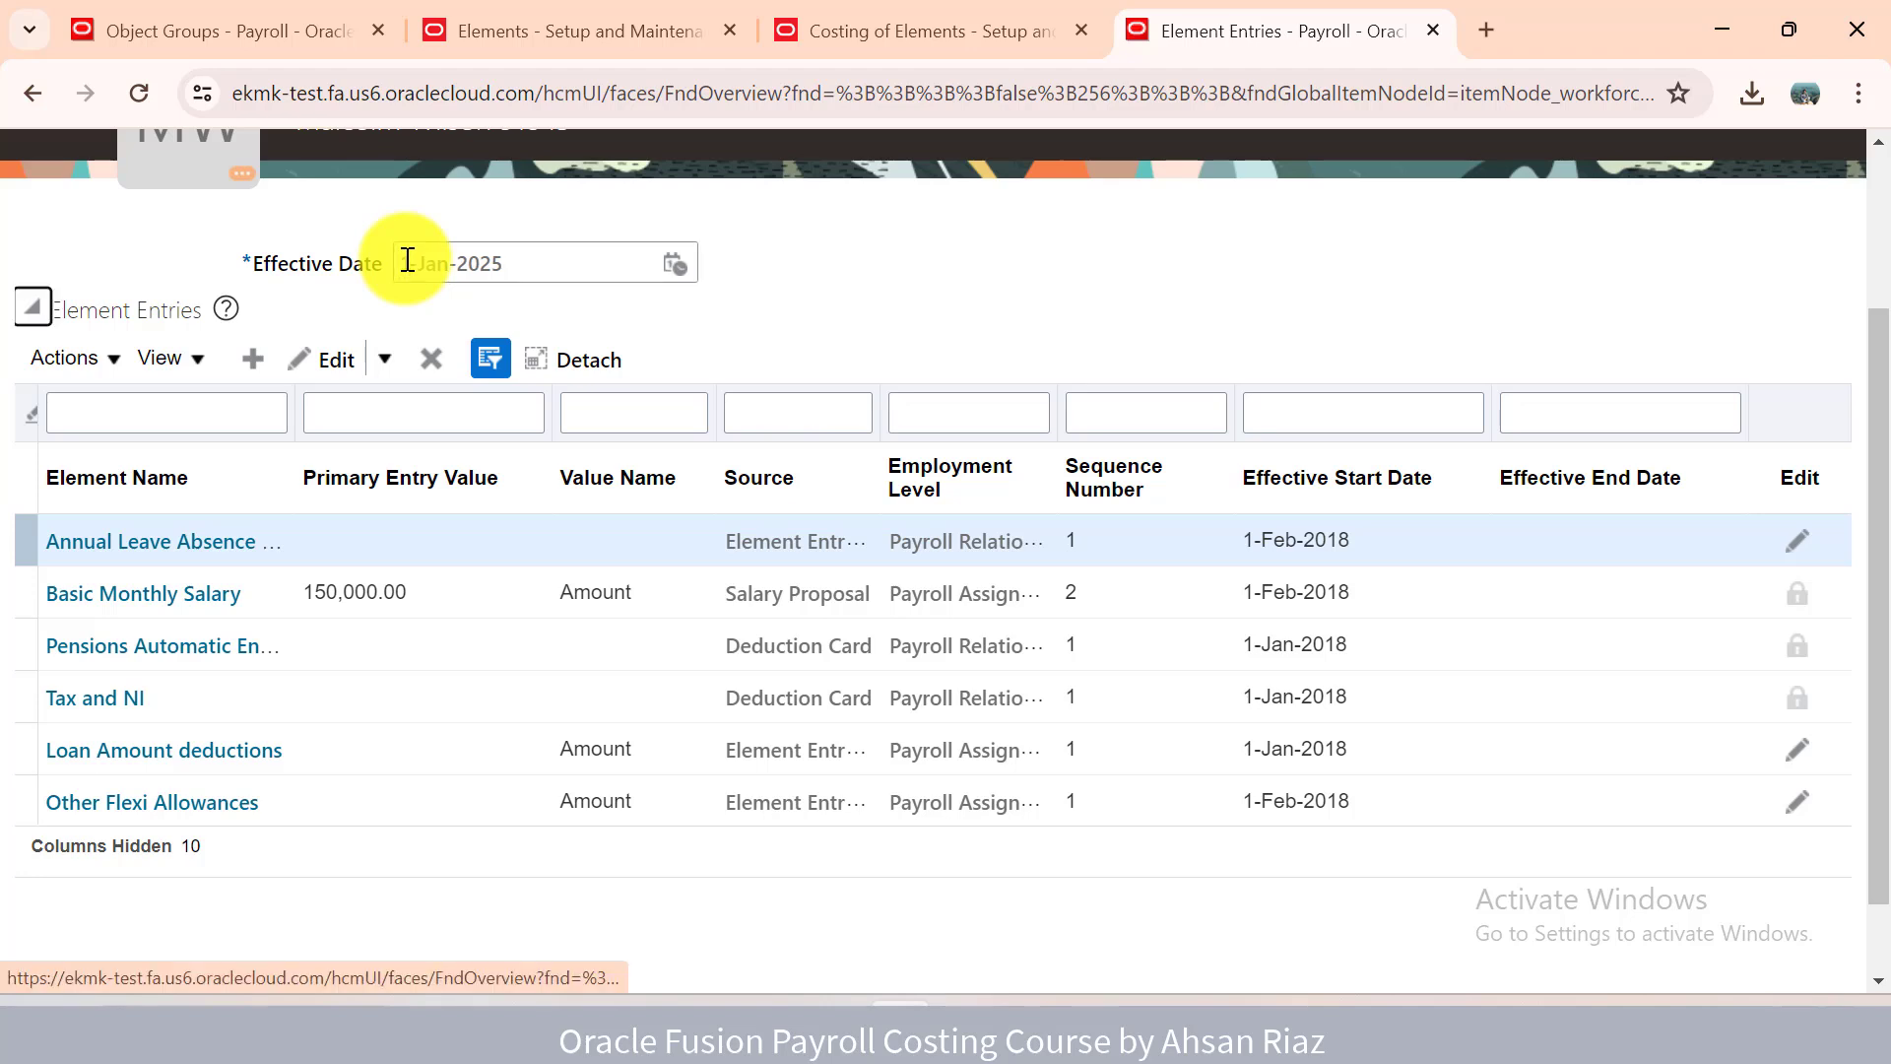
{"action": "left_click", "coordinate": [99, 353]}
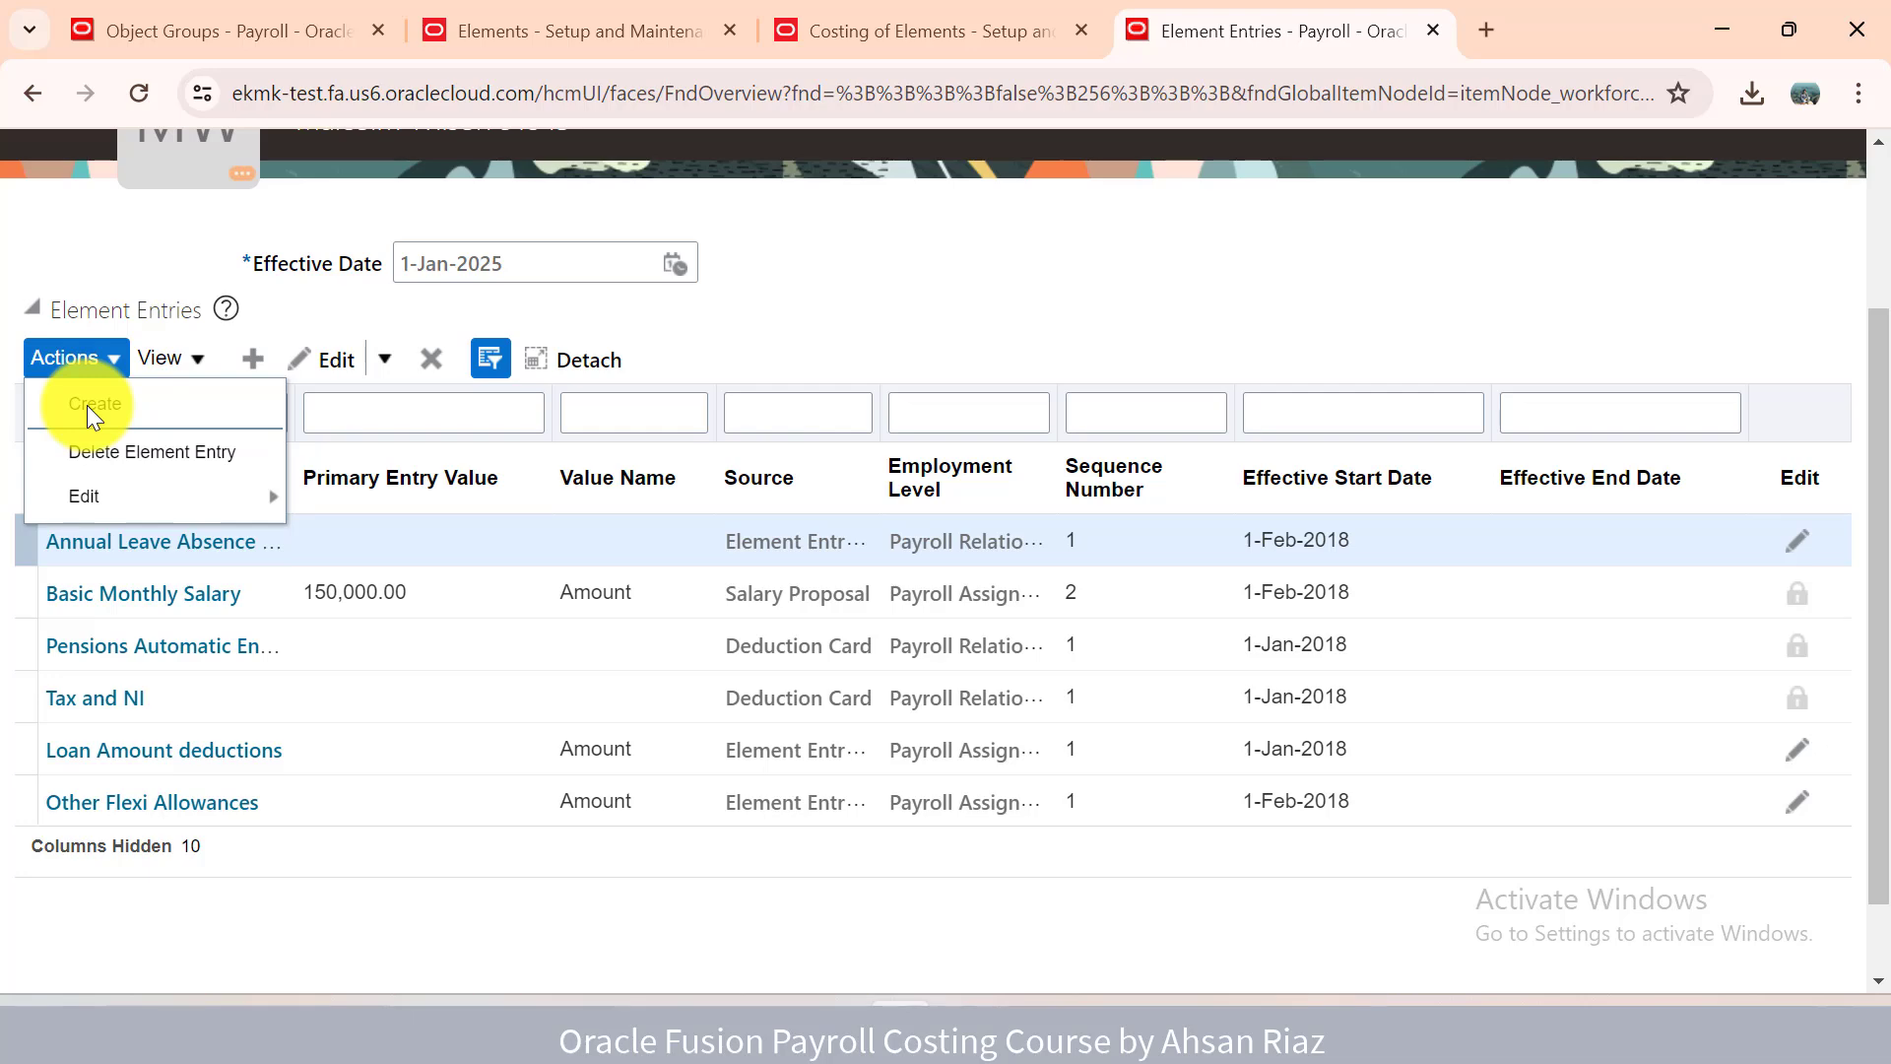
{"action": "left_click", "coordinate": [87, 405]}
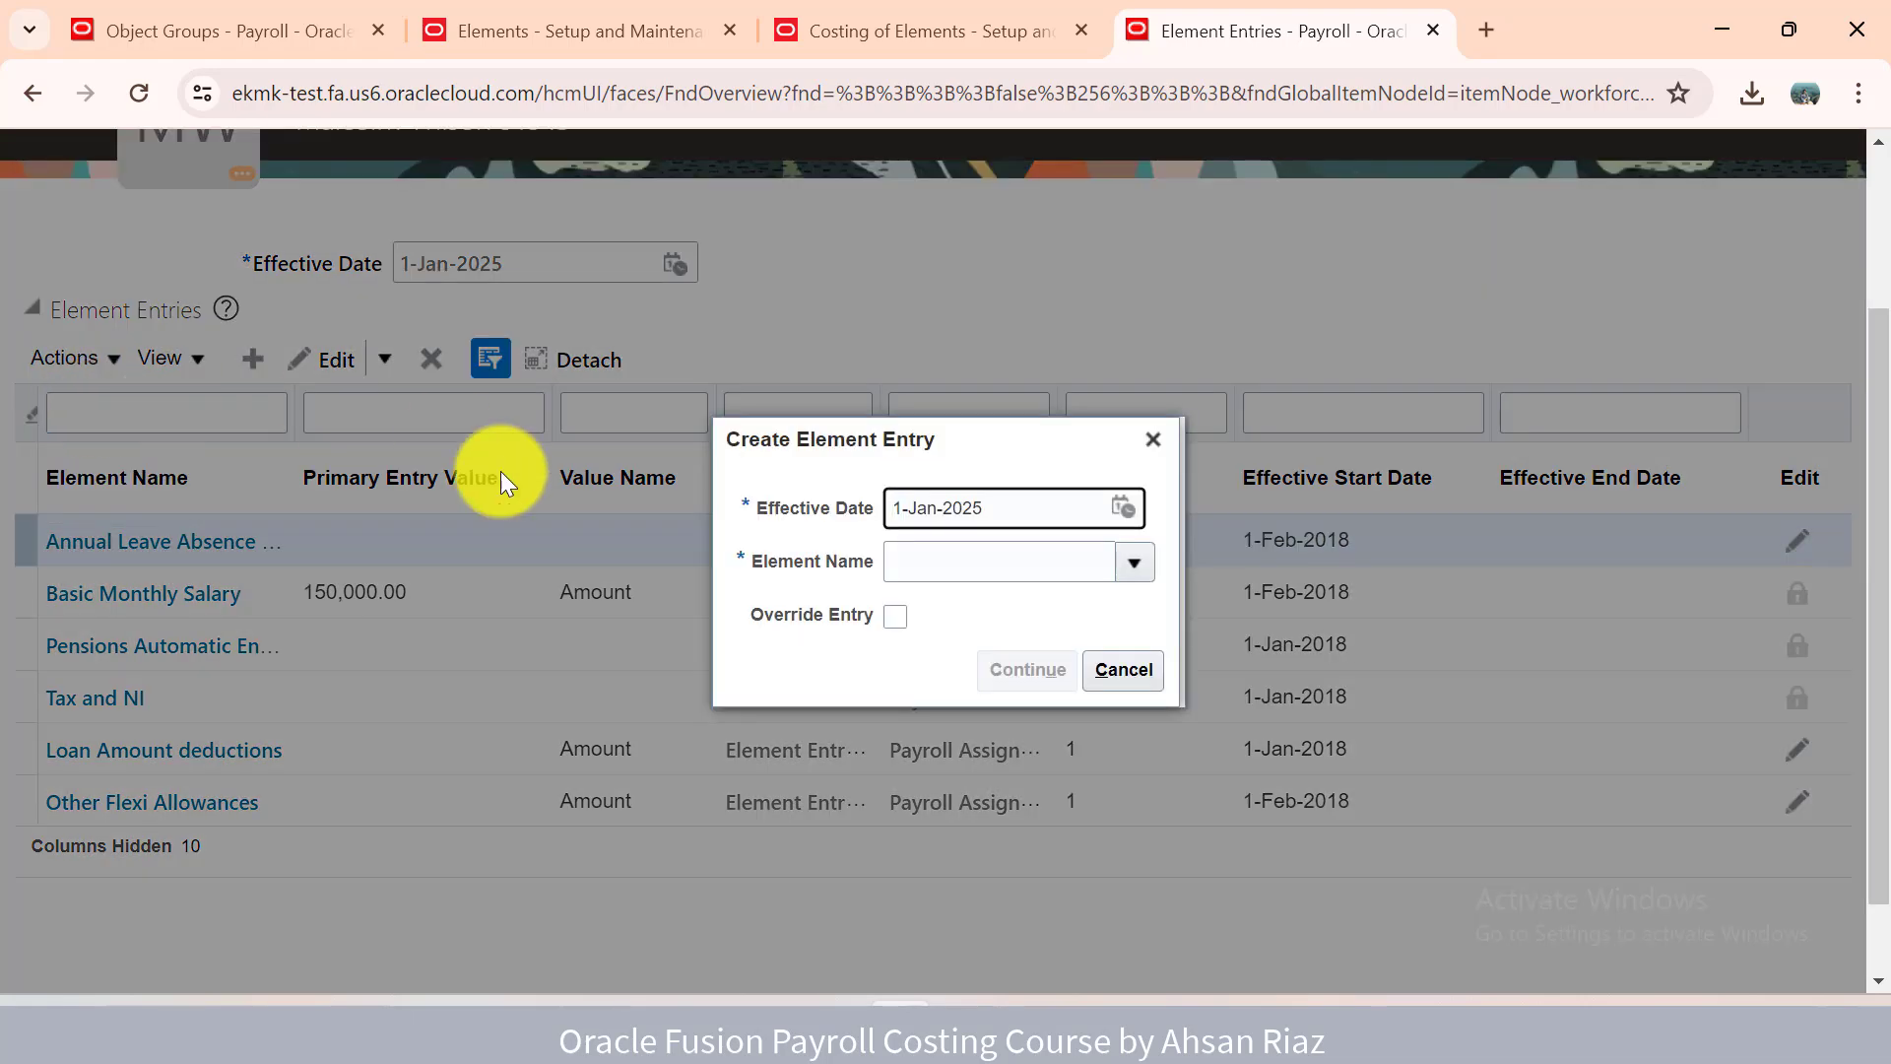
Search the element names for "test" and choose Test Distribution Set for the new entry.
{"action": "left_click", "coordinate": [1137, 564]}
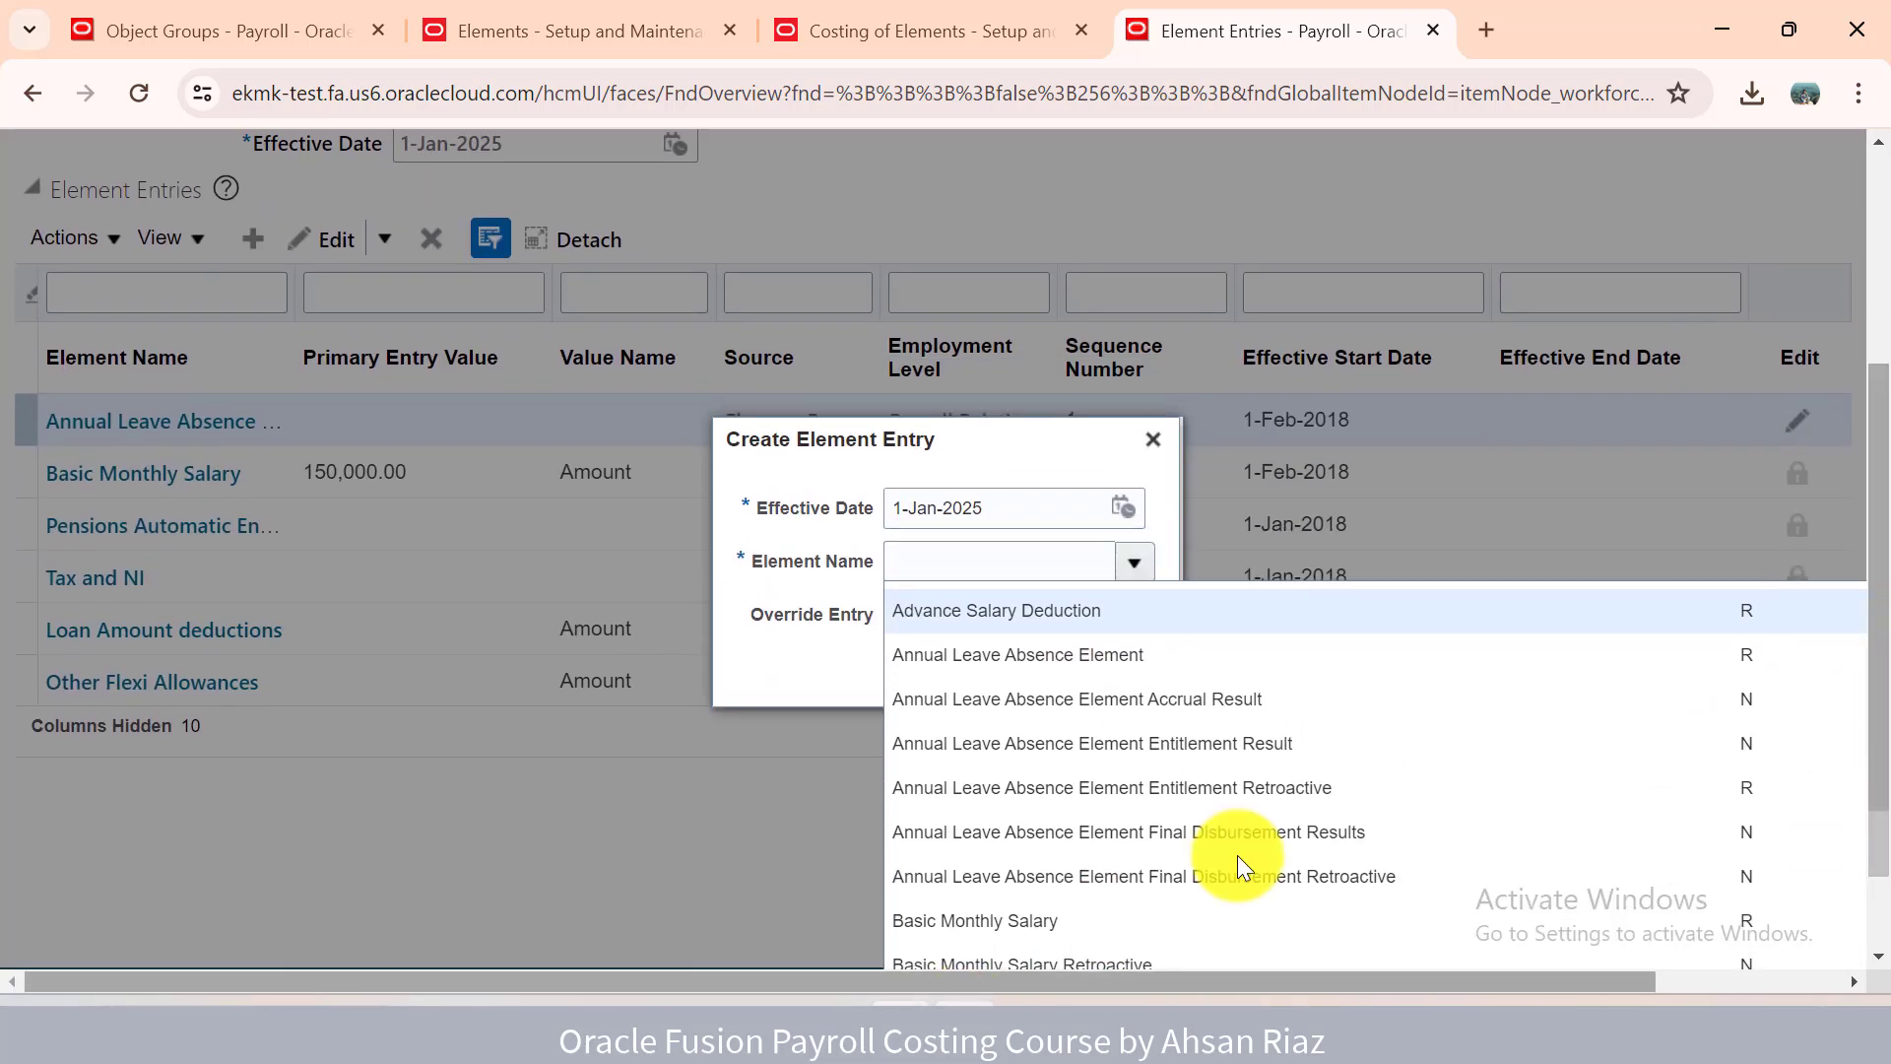
{"action": "left_click_drag", "start_coordinate": [1884, 594], "coordinate": [1880, 717]}
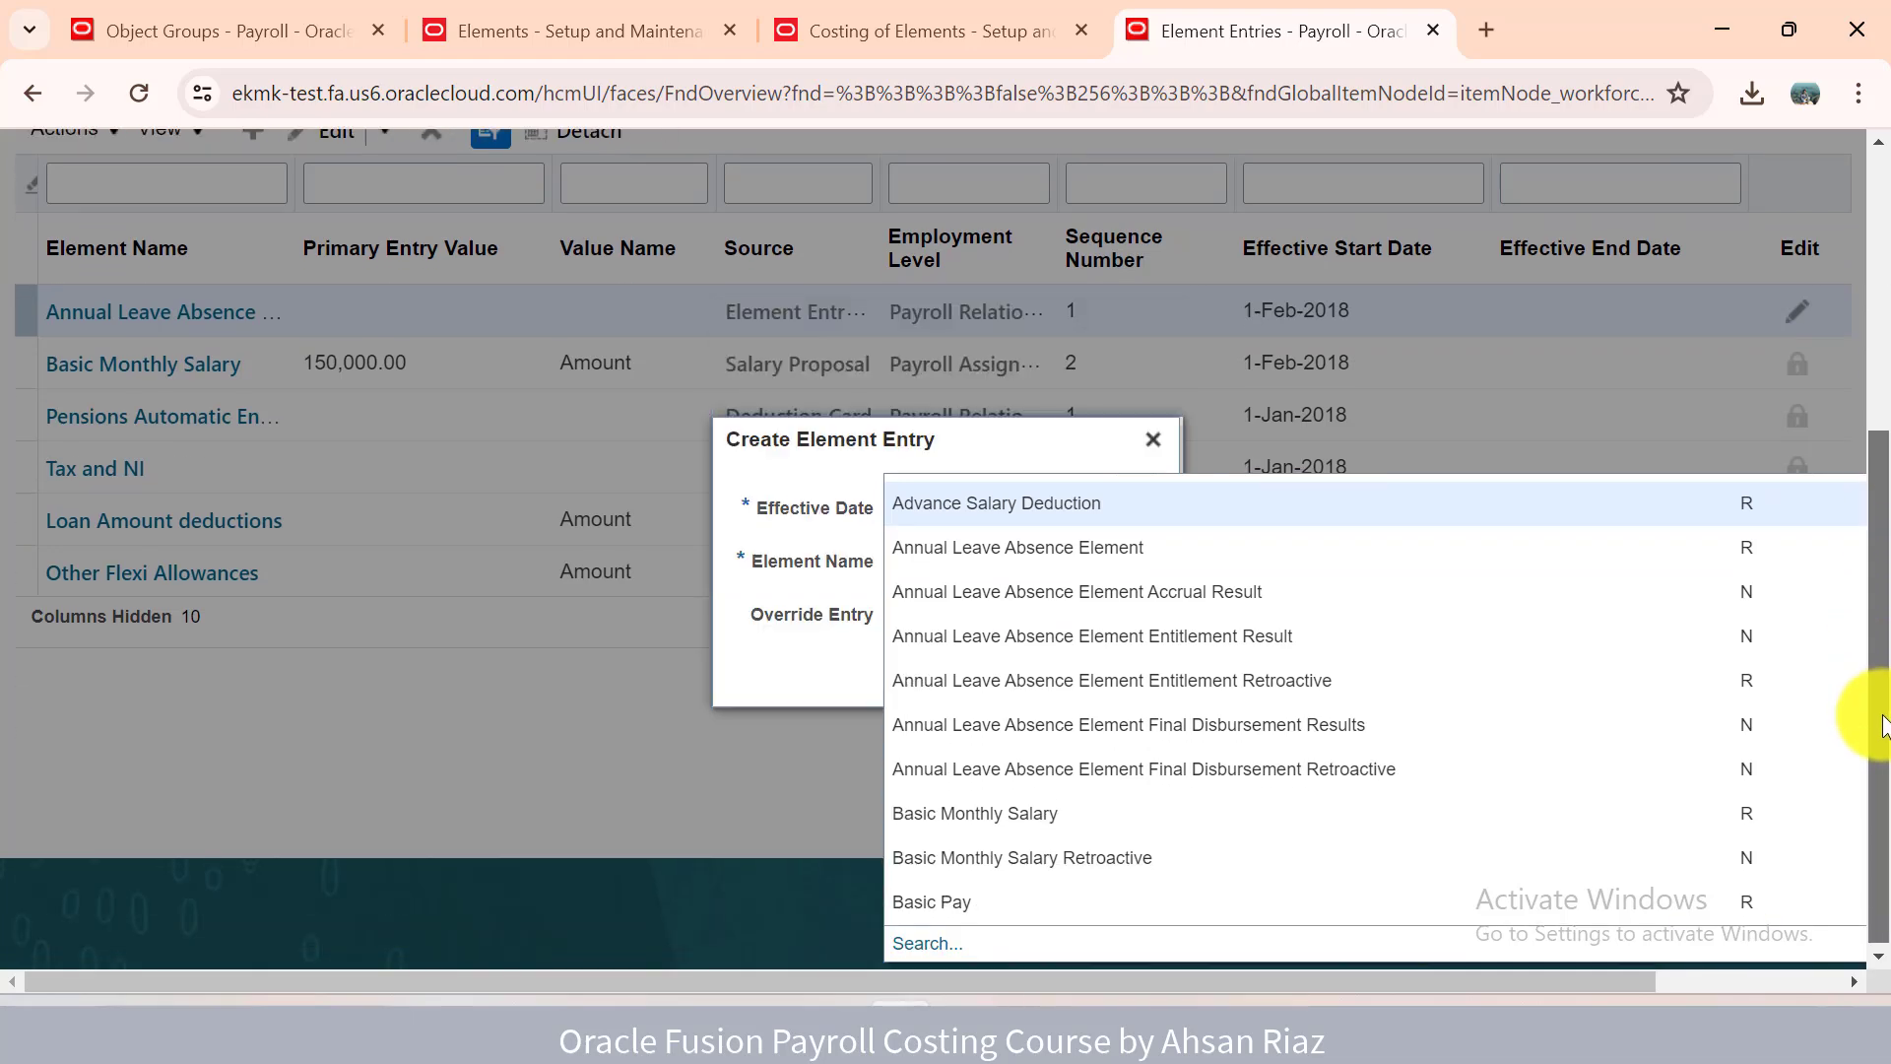
{"action": "left_click", "coordinate": [951, 943]}
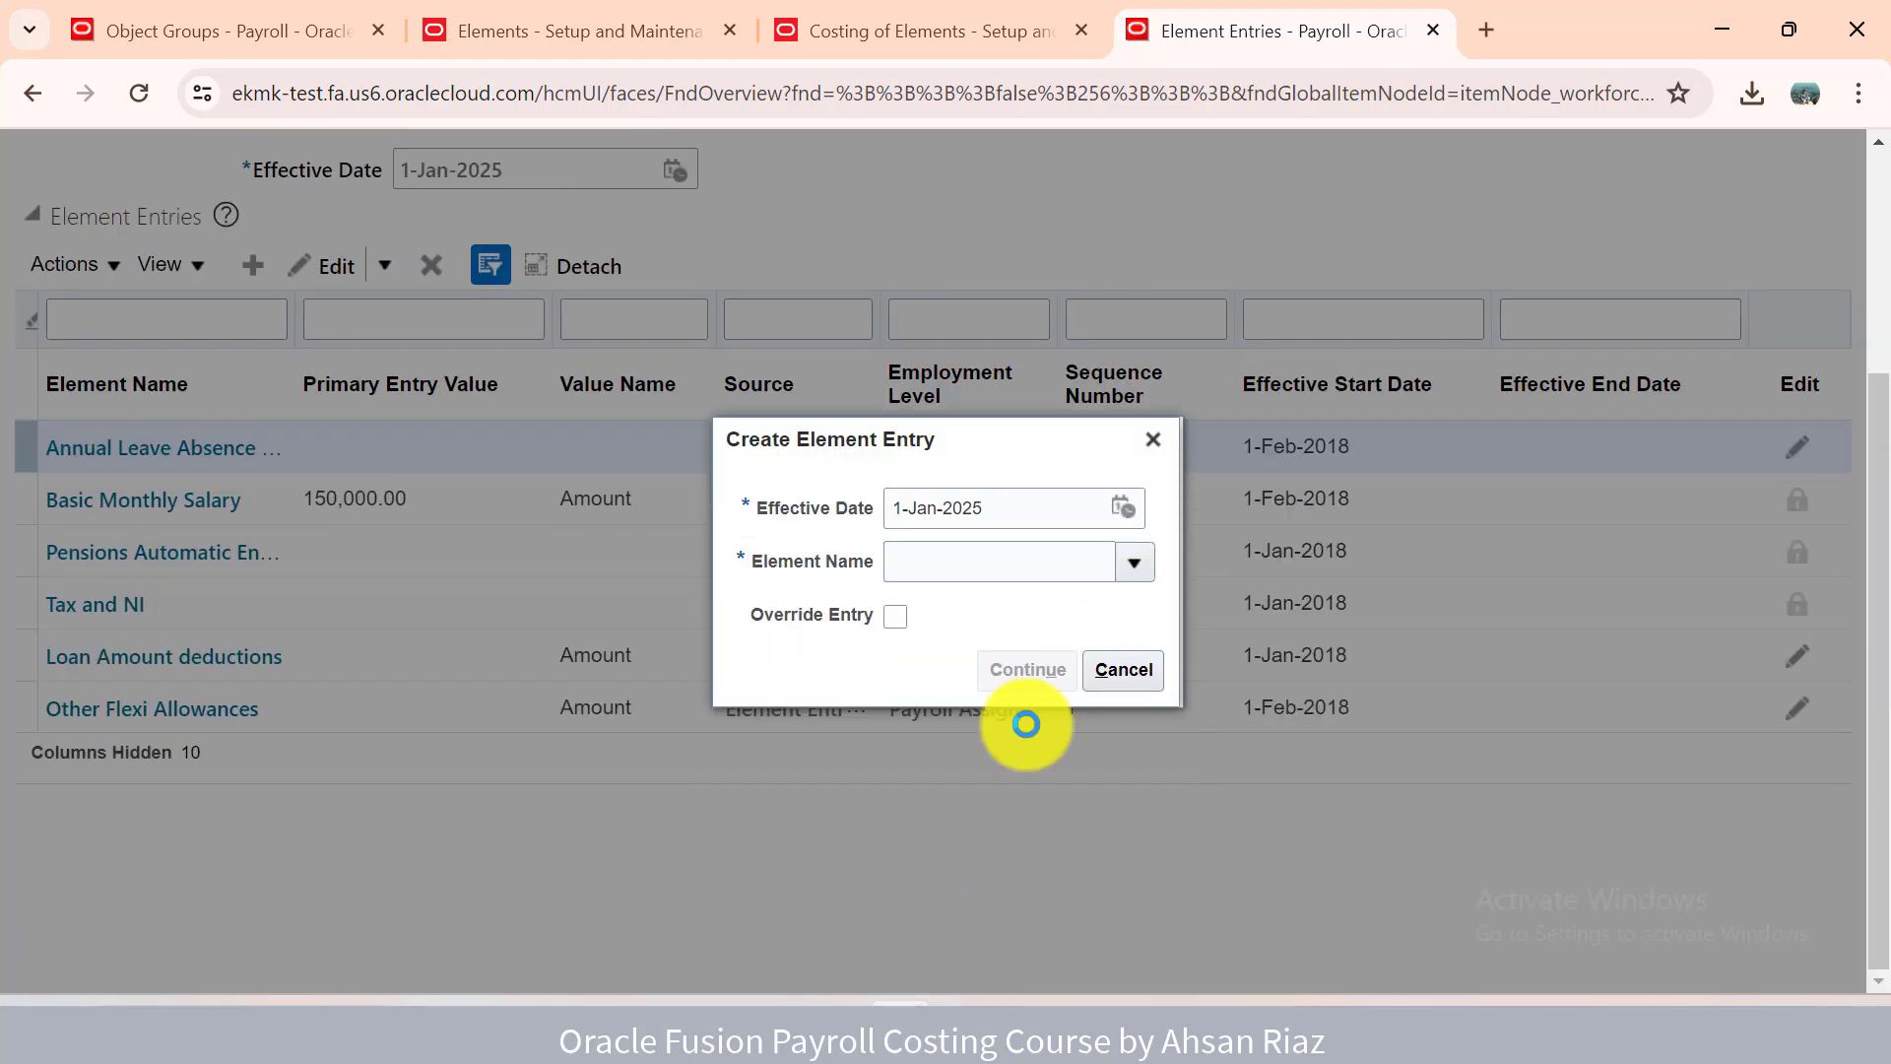
{"action": "left_click", "coordinate": [929, 522]}
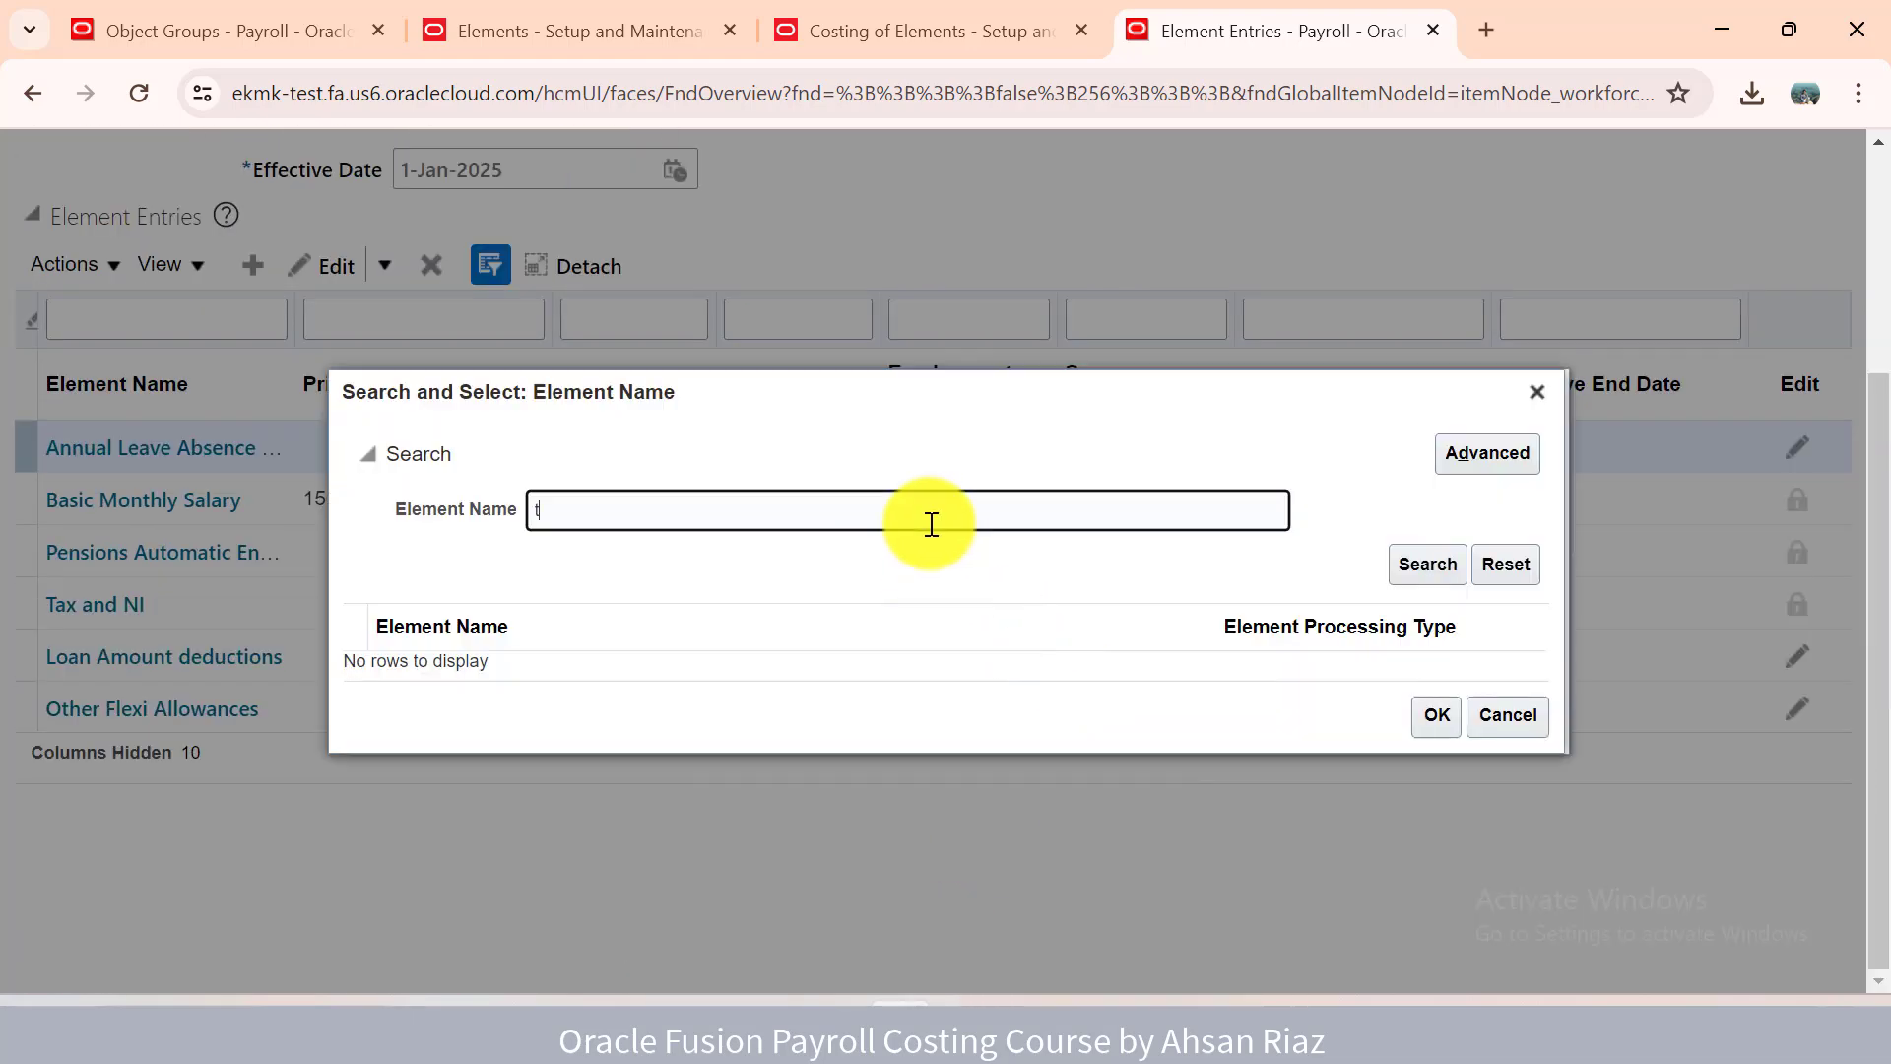
{"action": "type", "text": "test"}
{"action": "key", "text": "Return"}
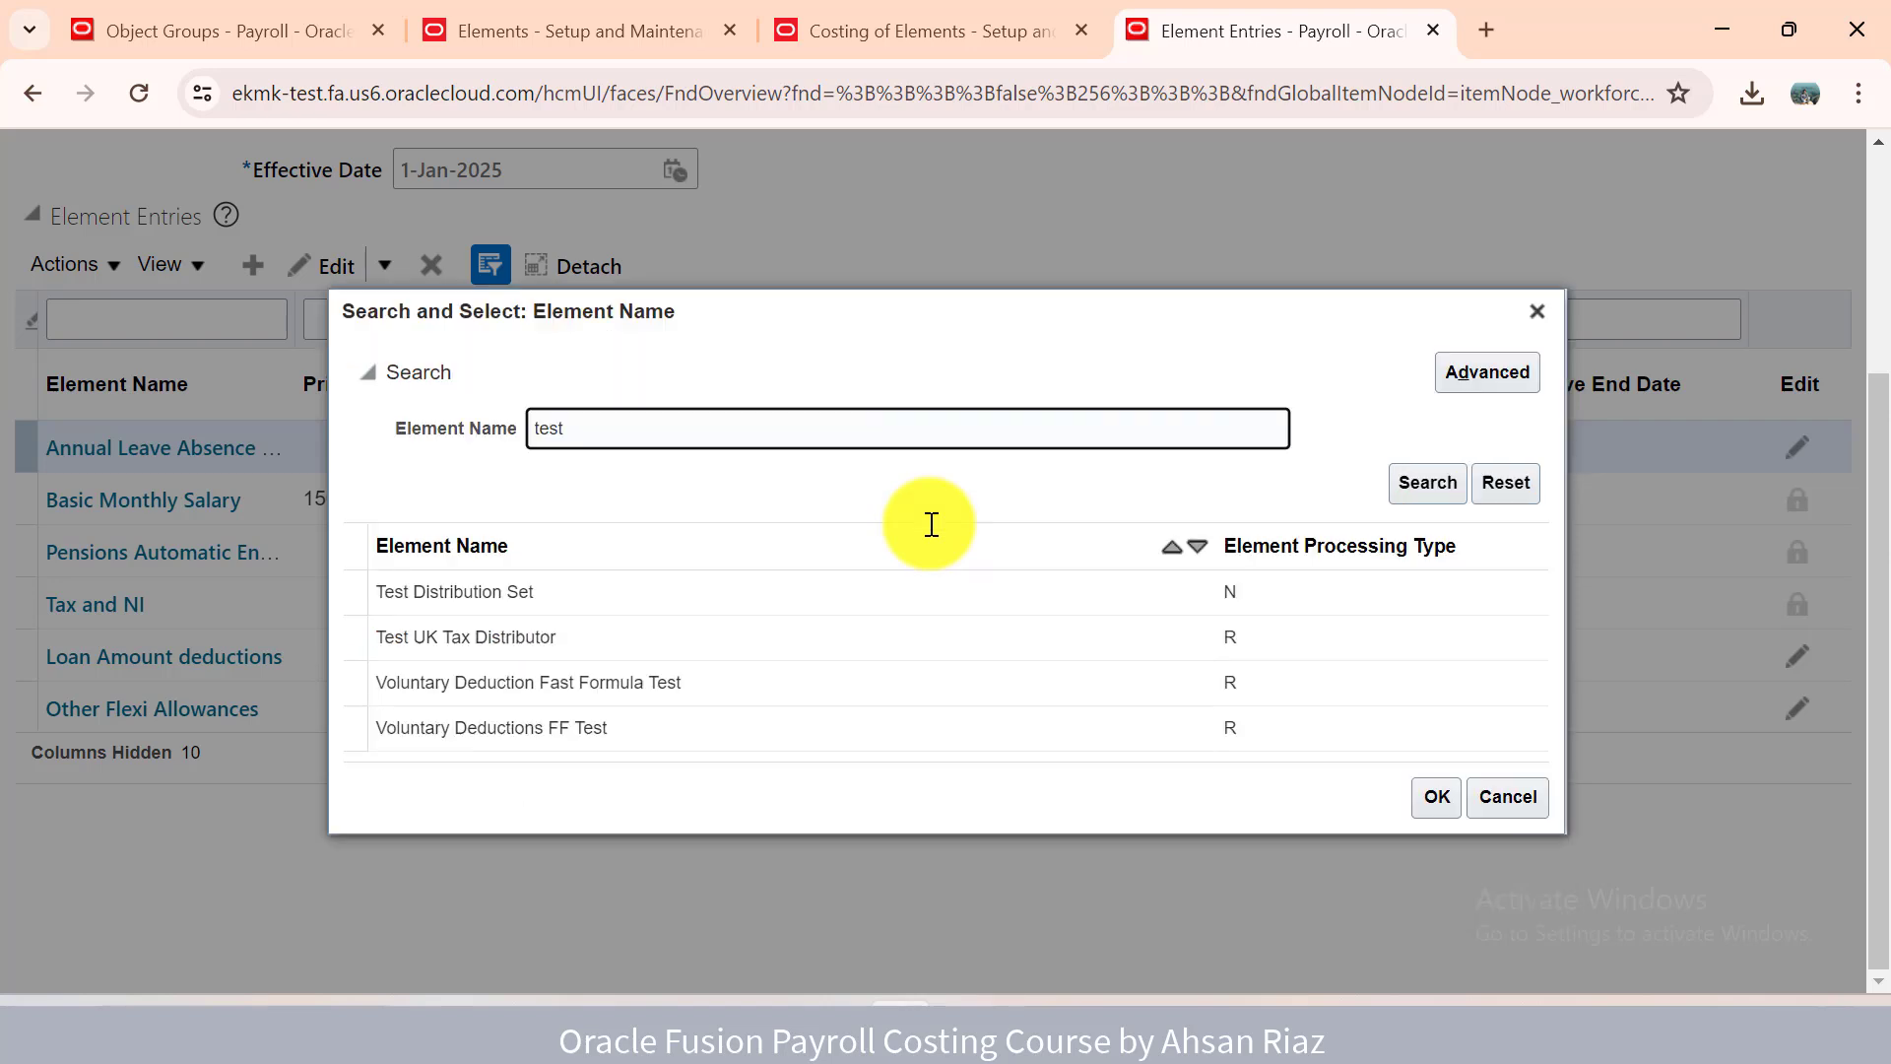
{"action": "left_click", "coordinate": [586, 594]}
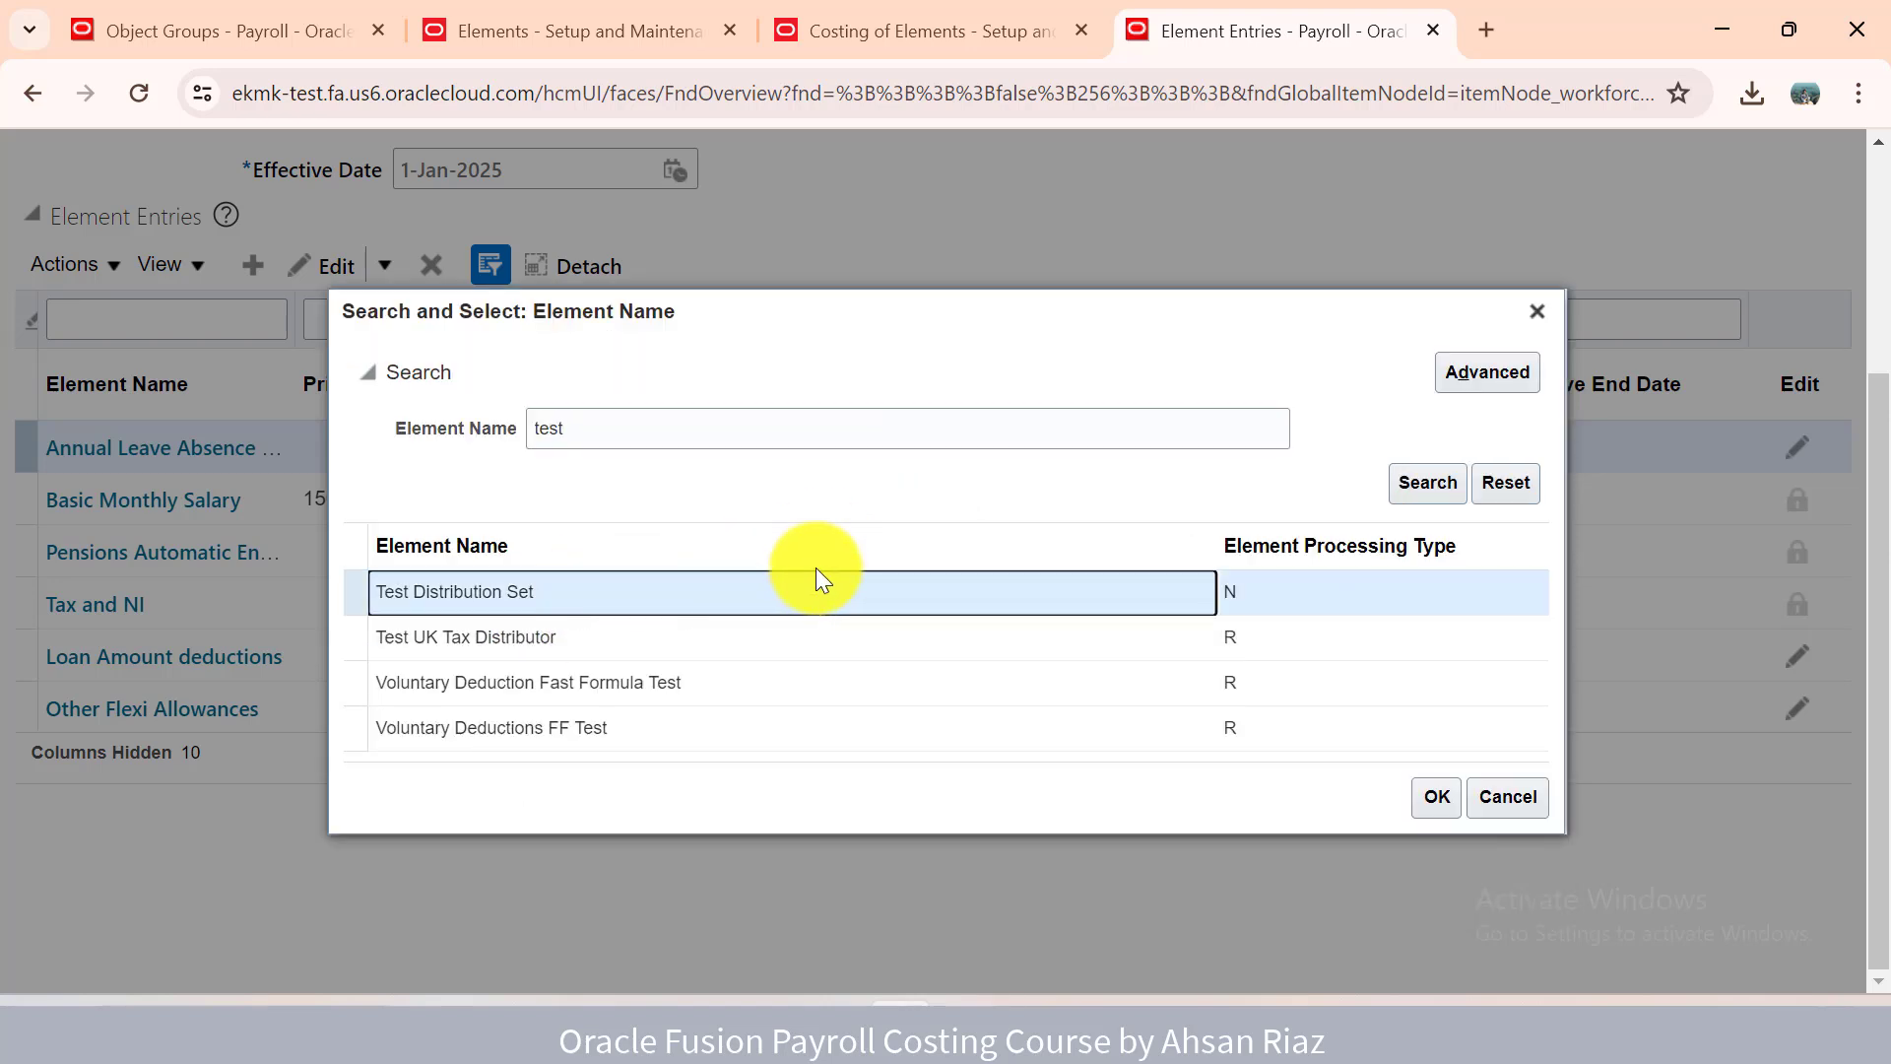
{"action": "left_click", "coordinate": [1421, 794]}
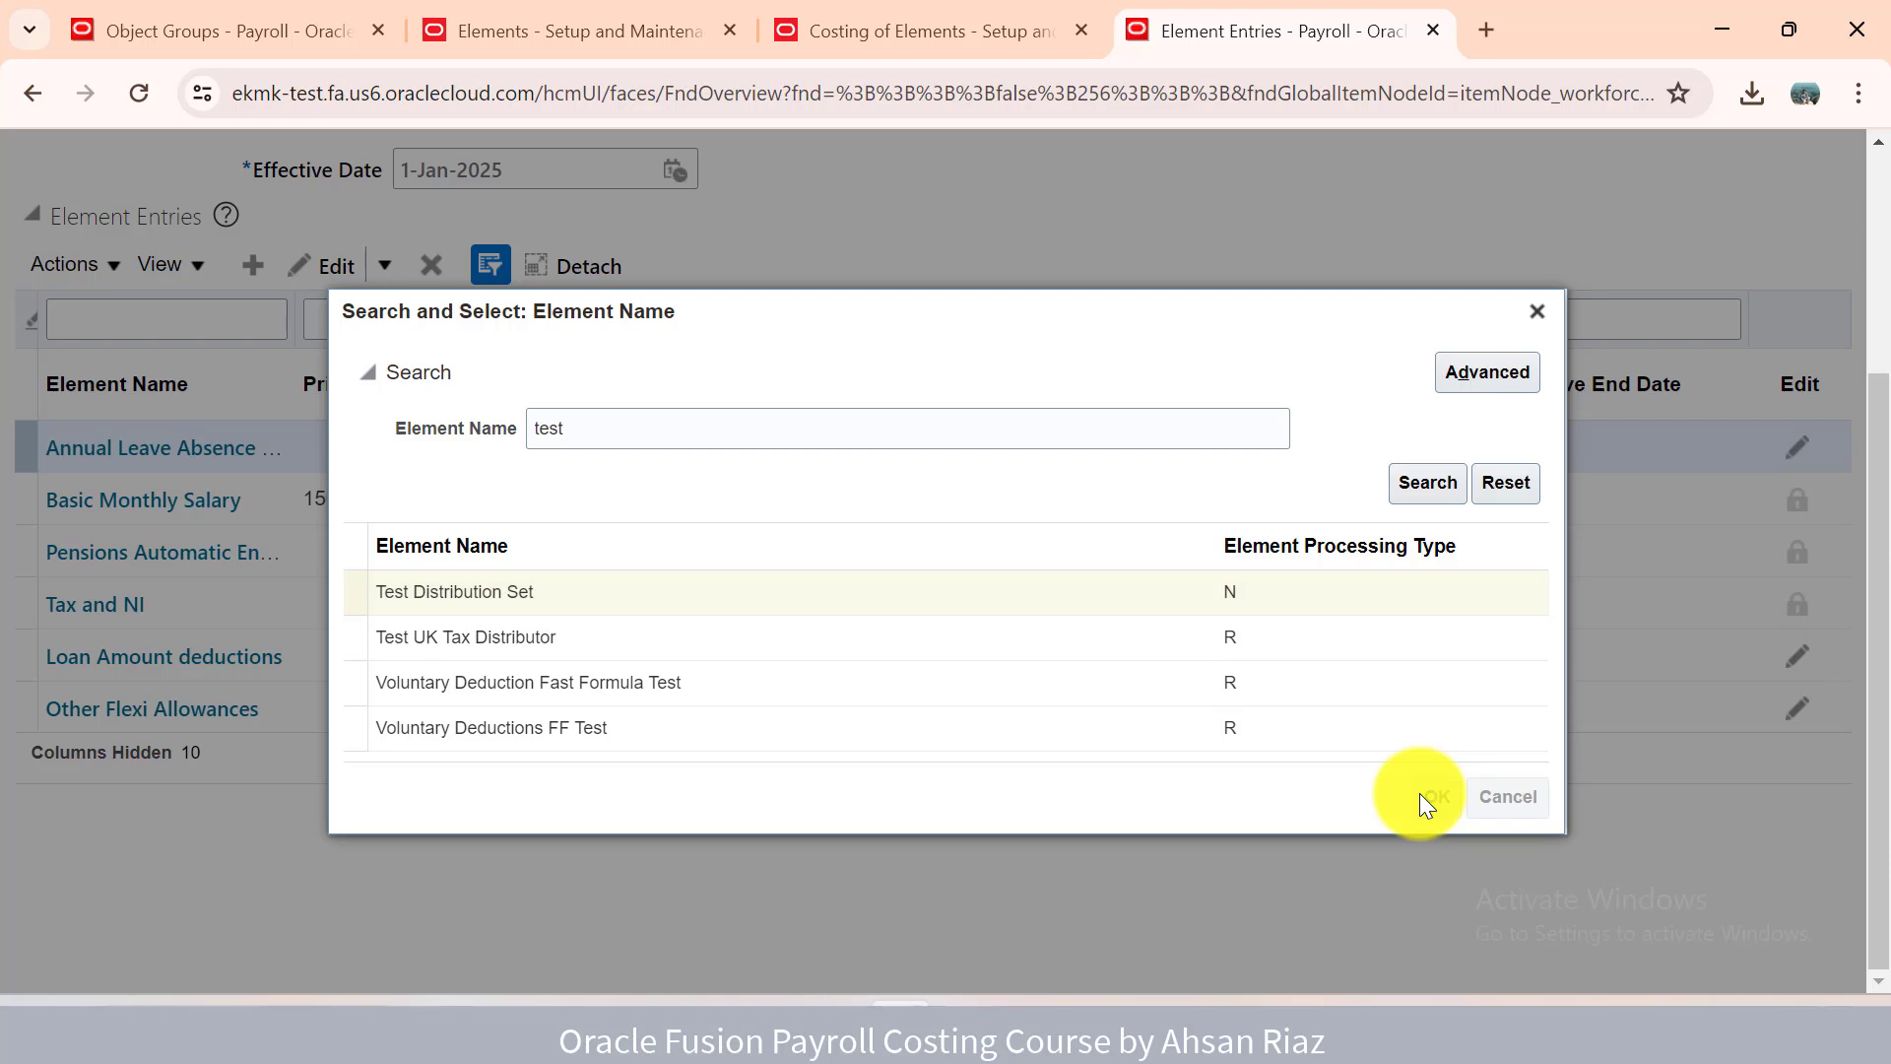
Select the employee's assignment for the Test Distribution Set entry and continue to the entry details.
{"action": "left_click", "coordinate": [1103, 591]}
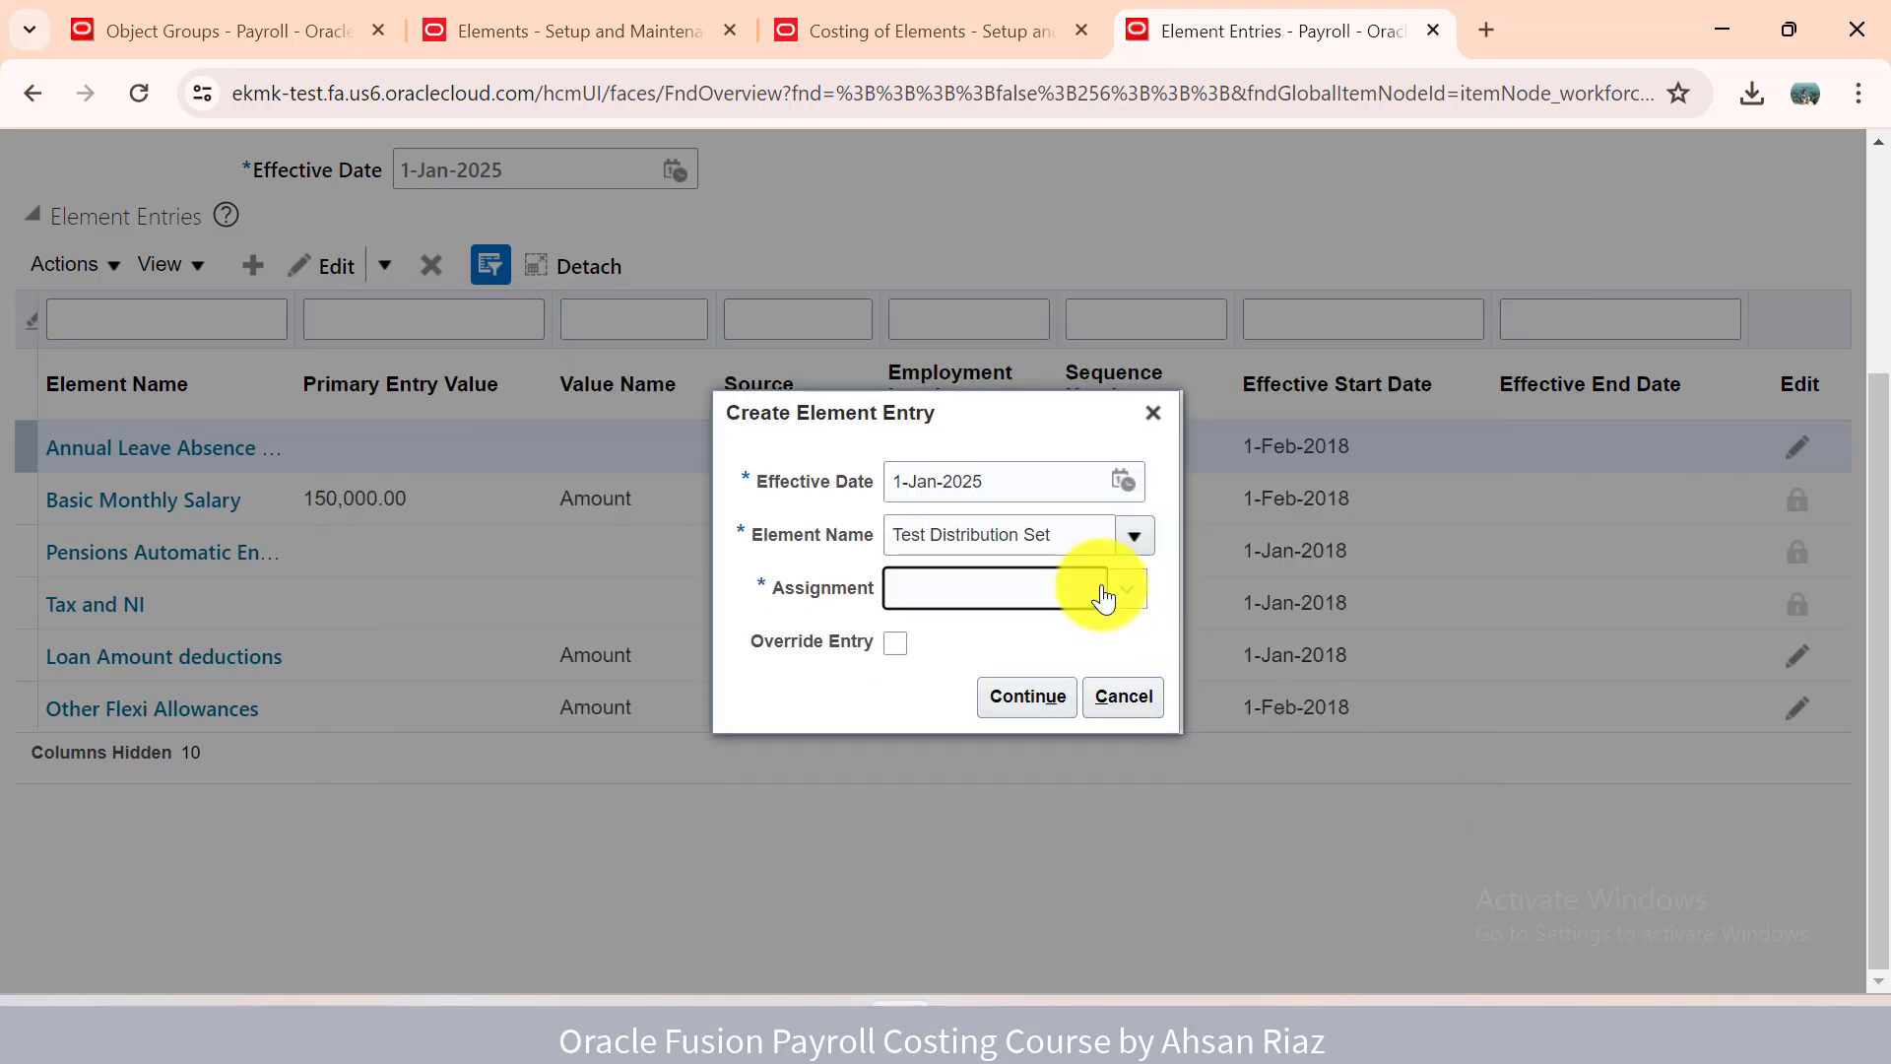
{"action": "left_click", "coordinate": [979, 711]}
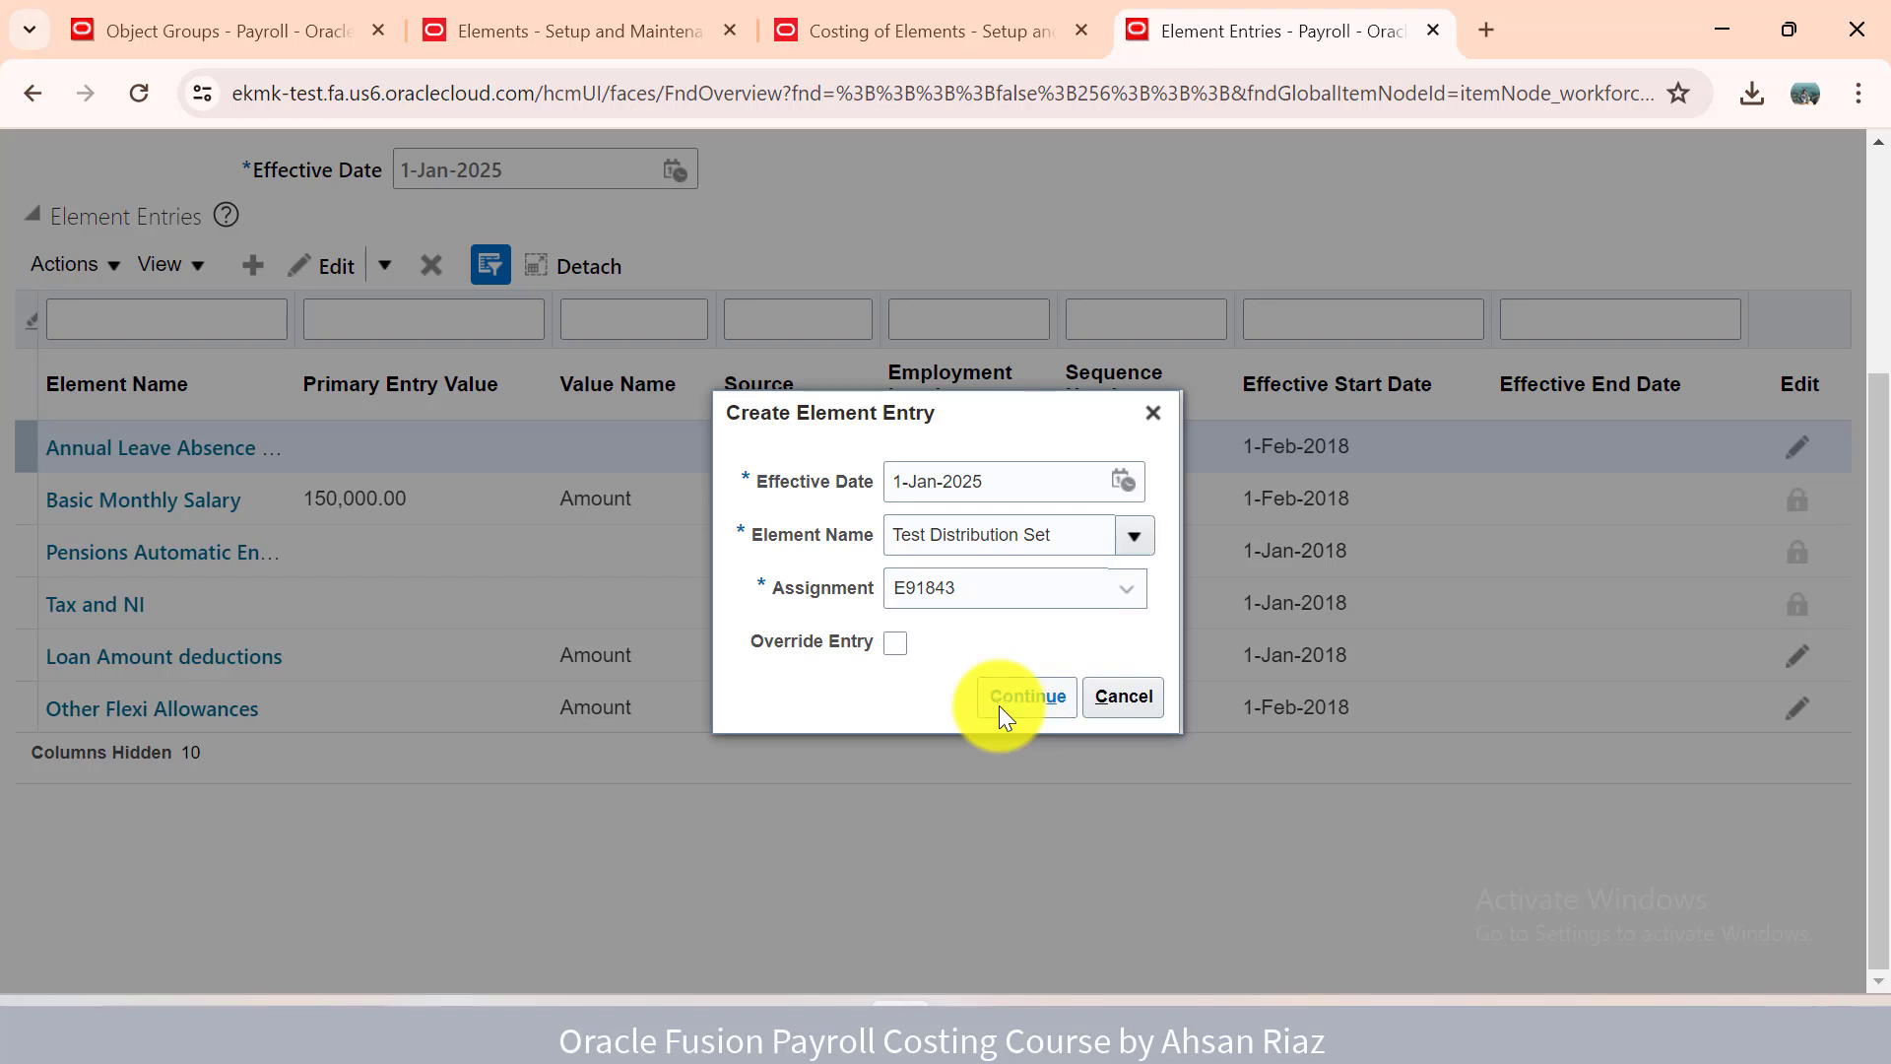
{"action": "left_click", "coordinate": [999, 706]}
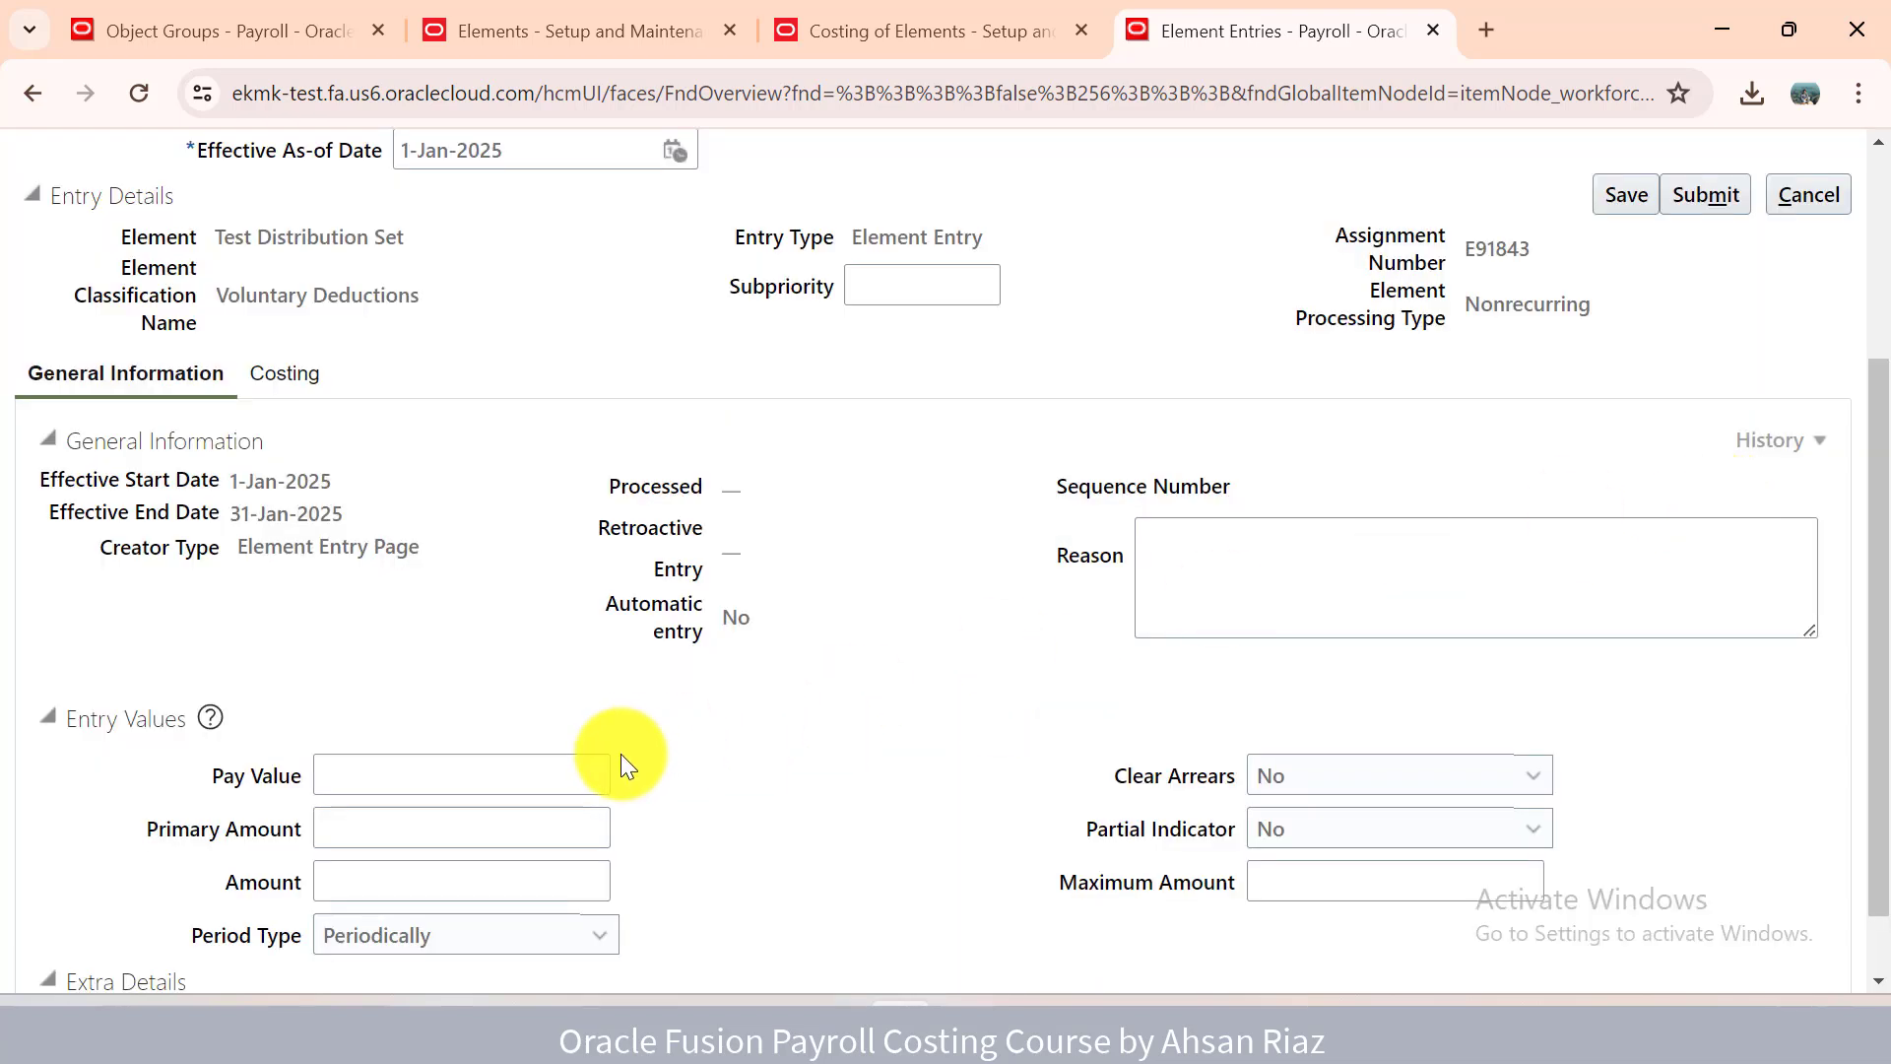
Set both Pay Value and Primary Amount to 500 in the entry values.
{"action": "left_click", "coordinate": [572, 776]}
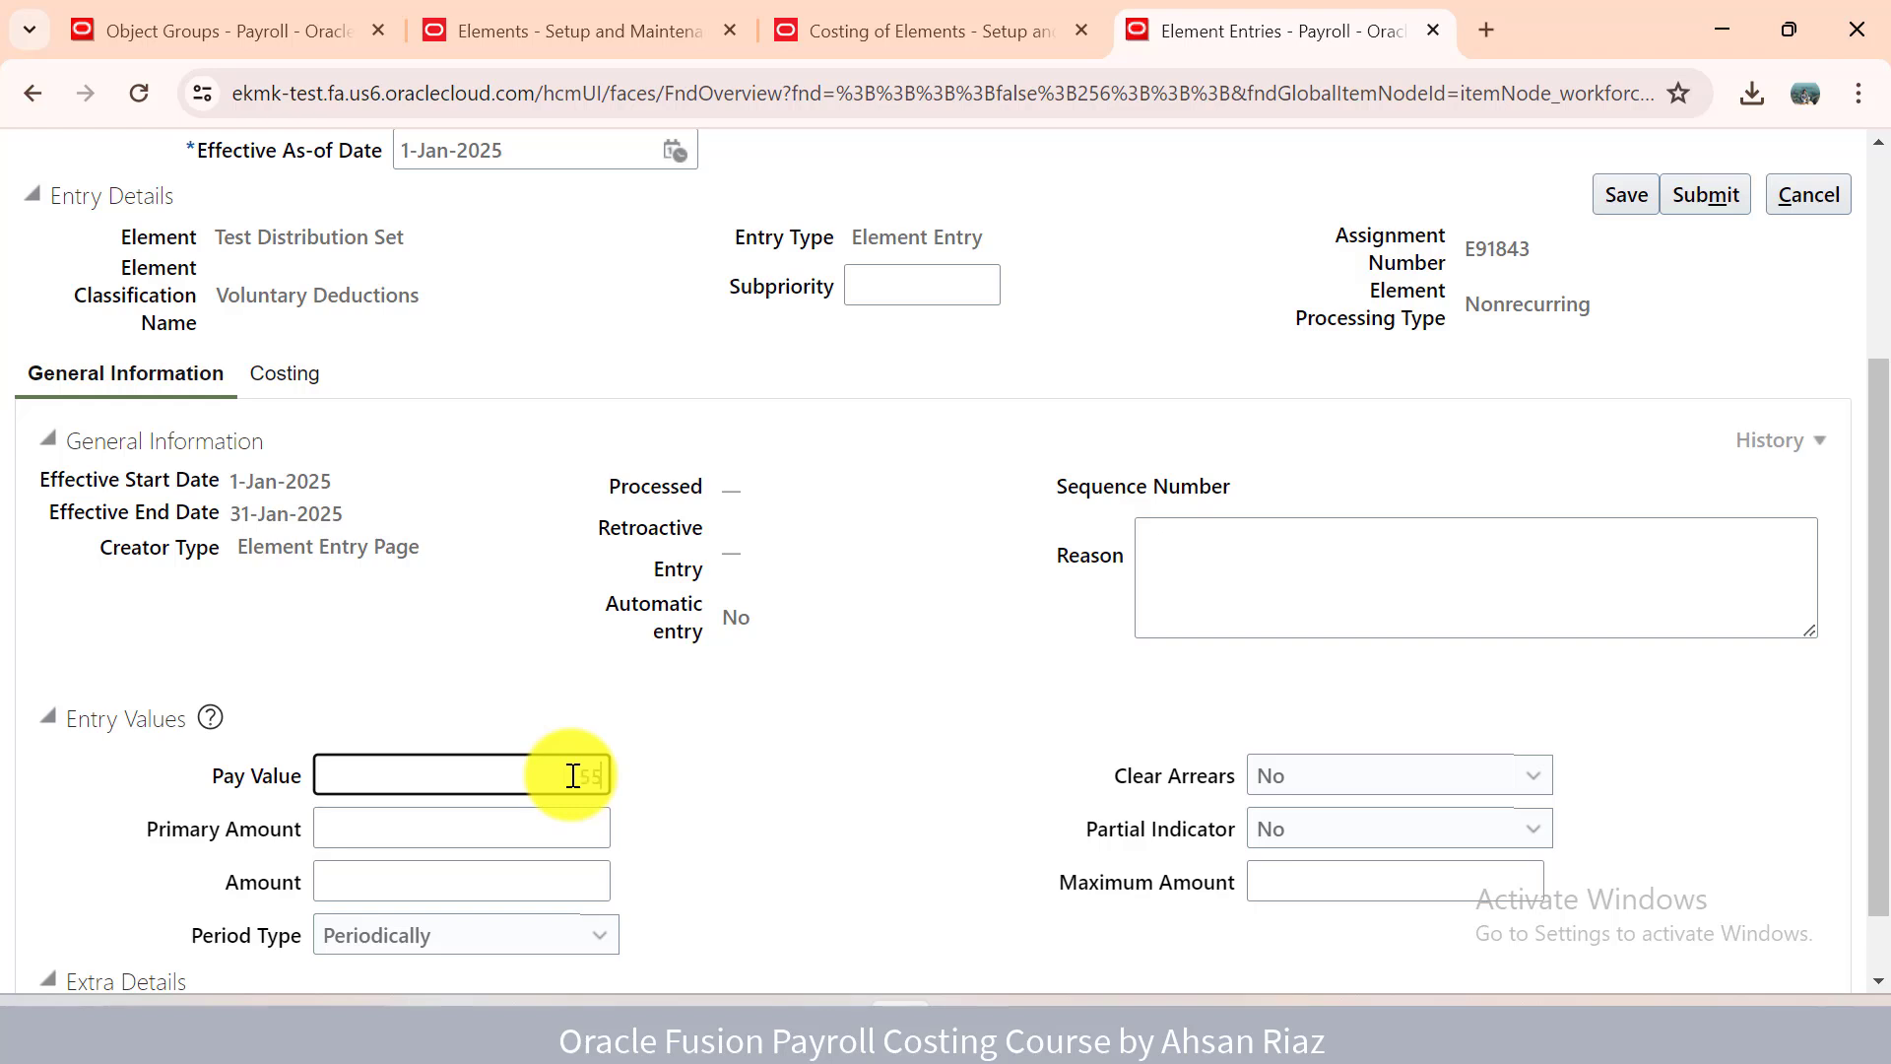
{"action": "type", "text": "500"}
{"action": "key", "text": "Tab"}
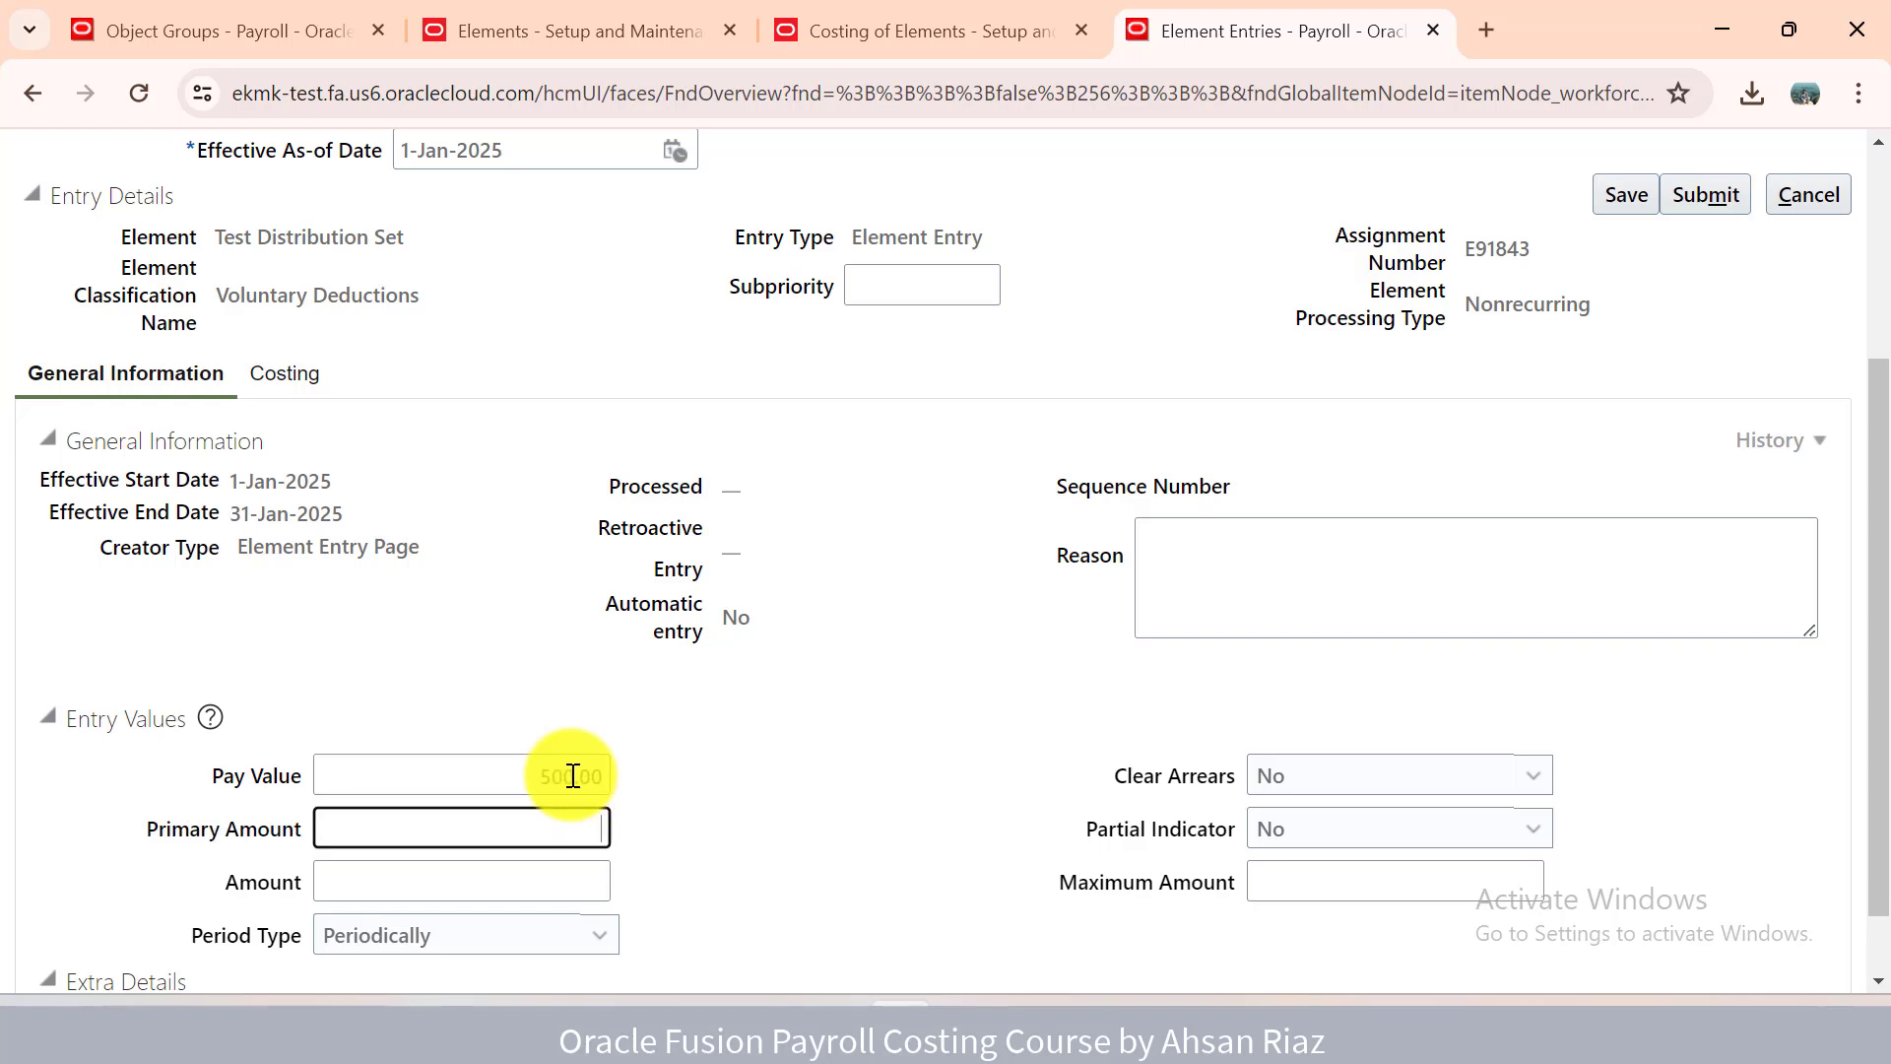
{"action": "type", "text": "500"}
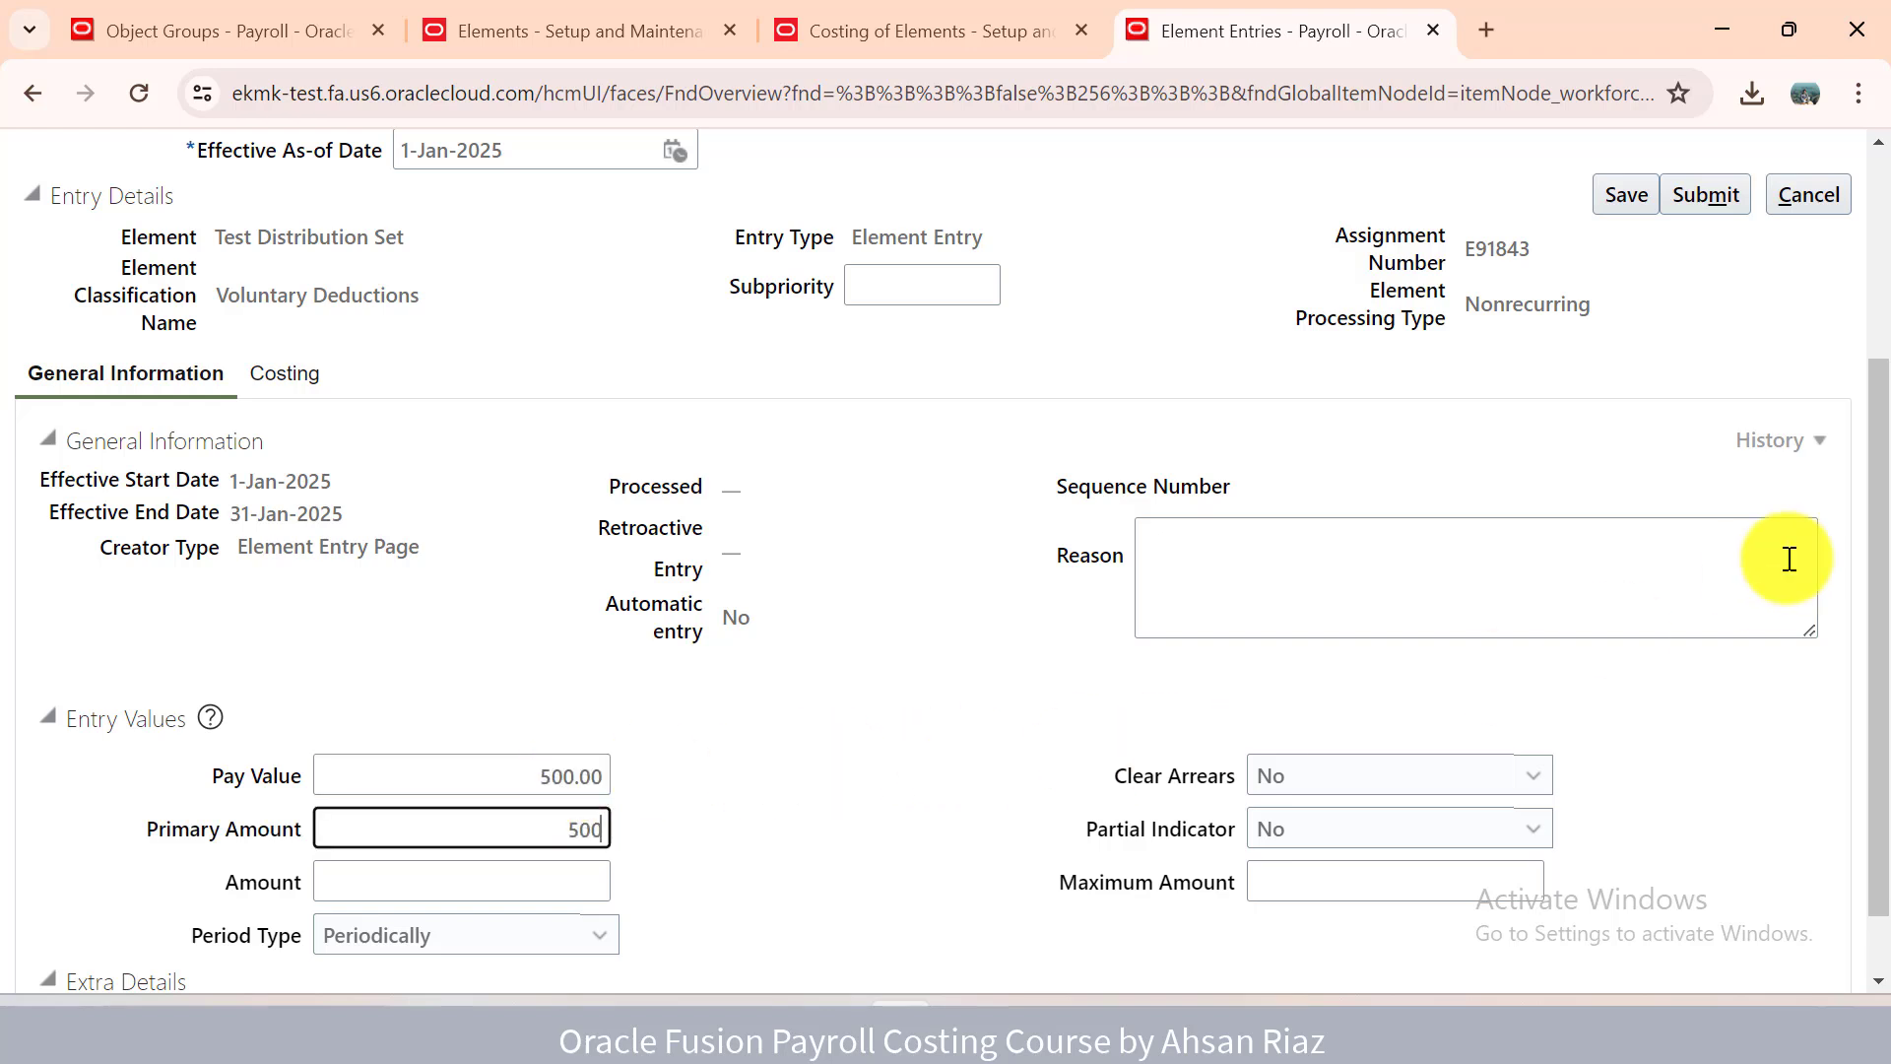
Save the Test Distribution Set entry and reopen it from the element entries list for review.
{"action": "left_click", "coordinate": [1636, 187]}
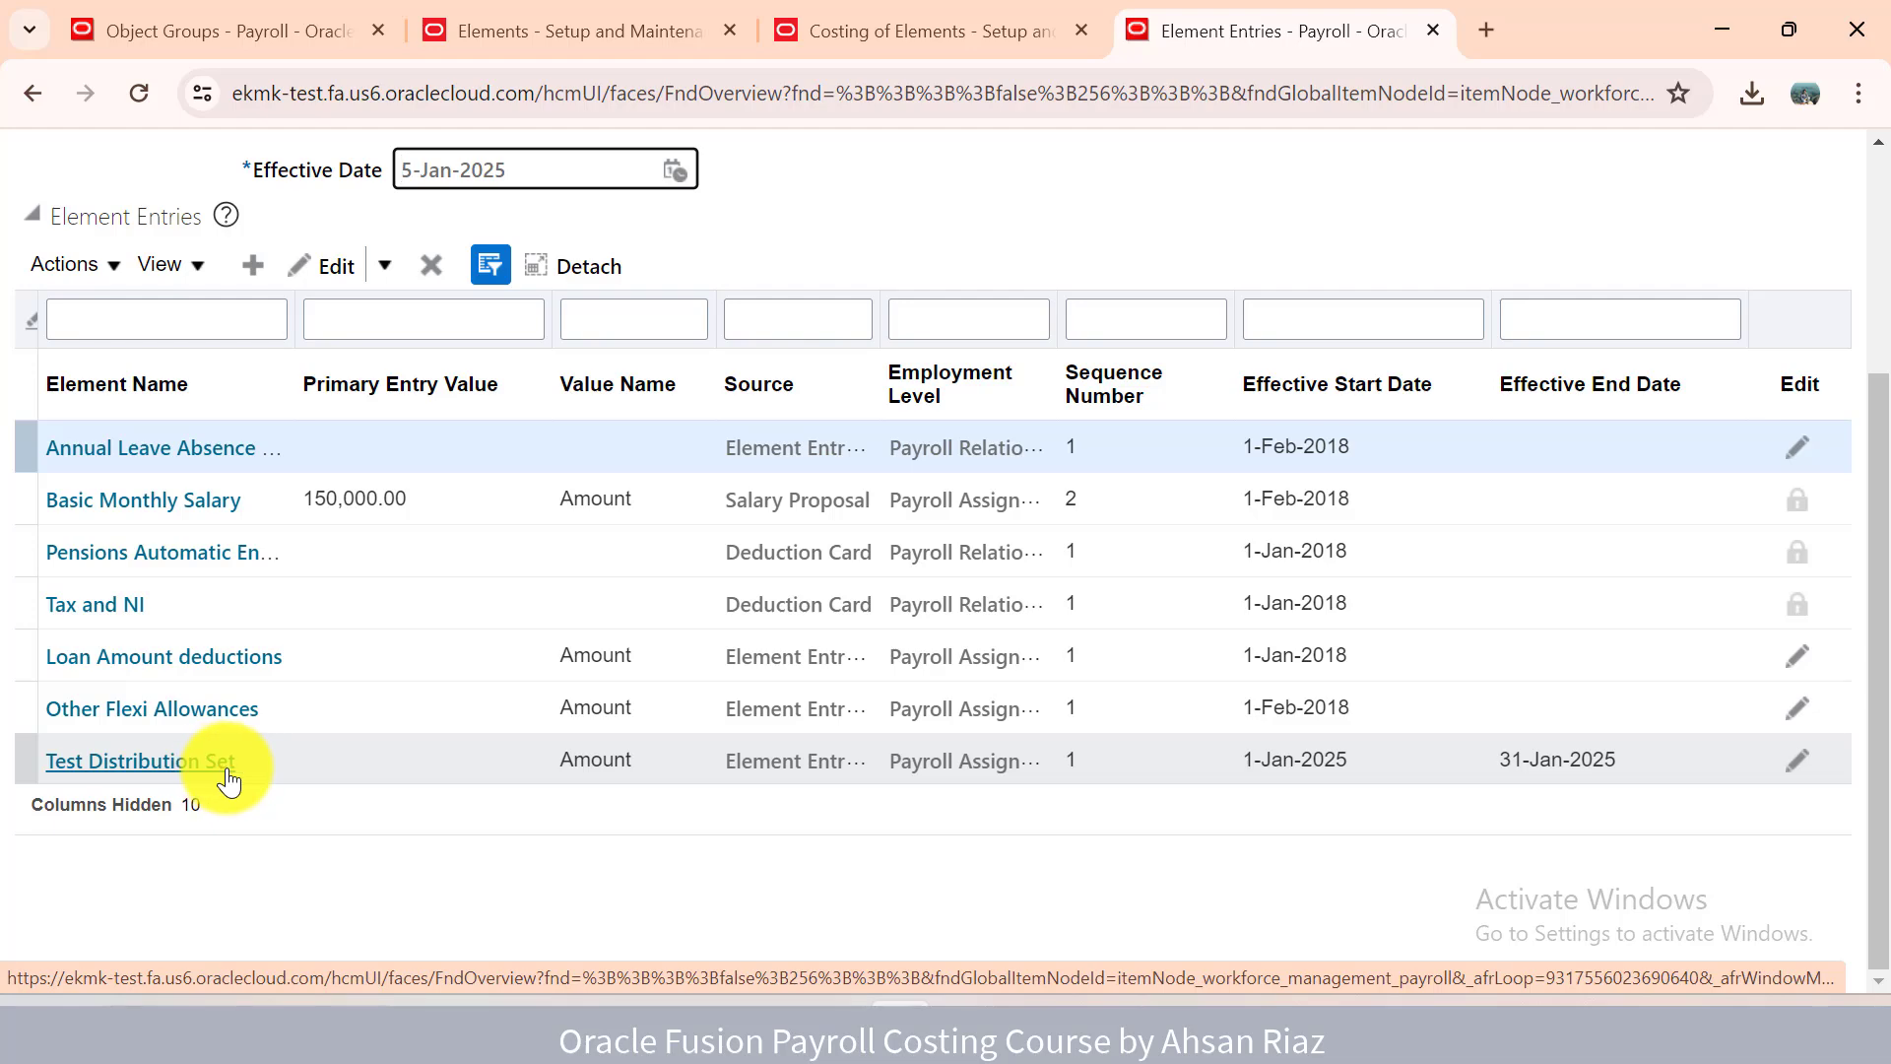
{"action": "left_click", "coordinate": [222, 779]}
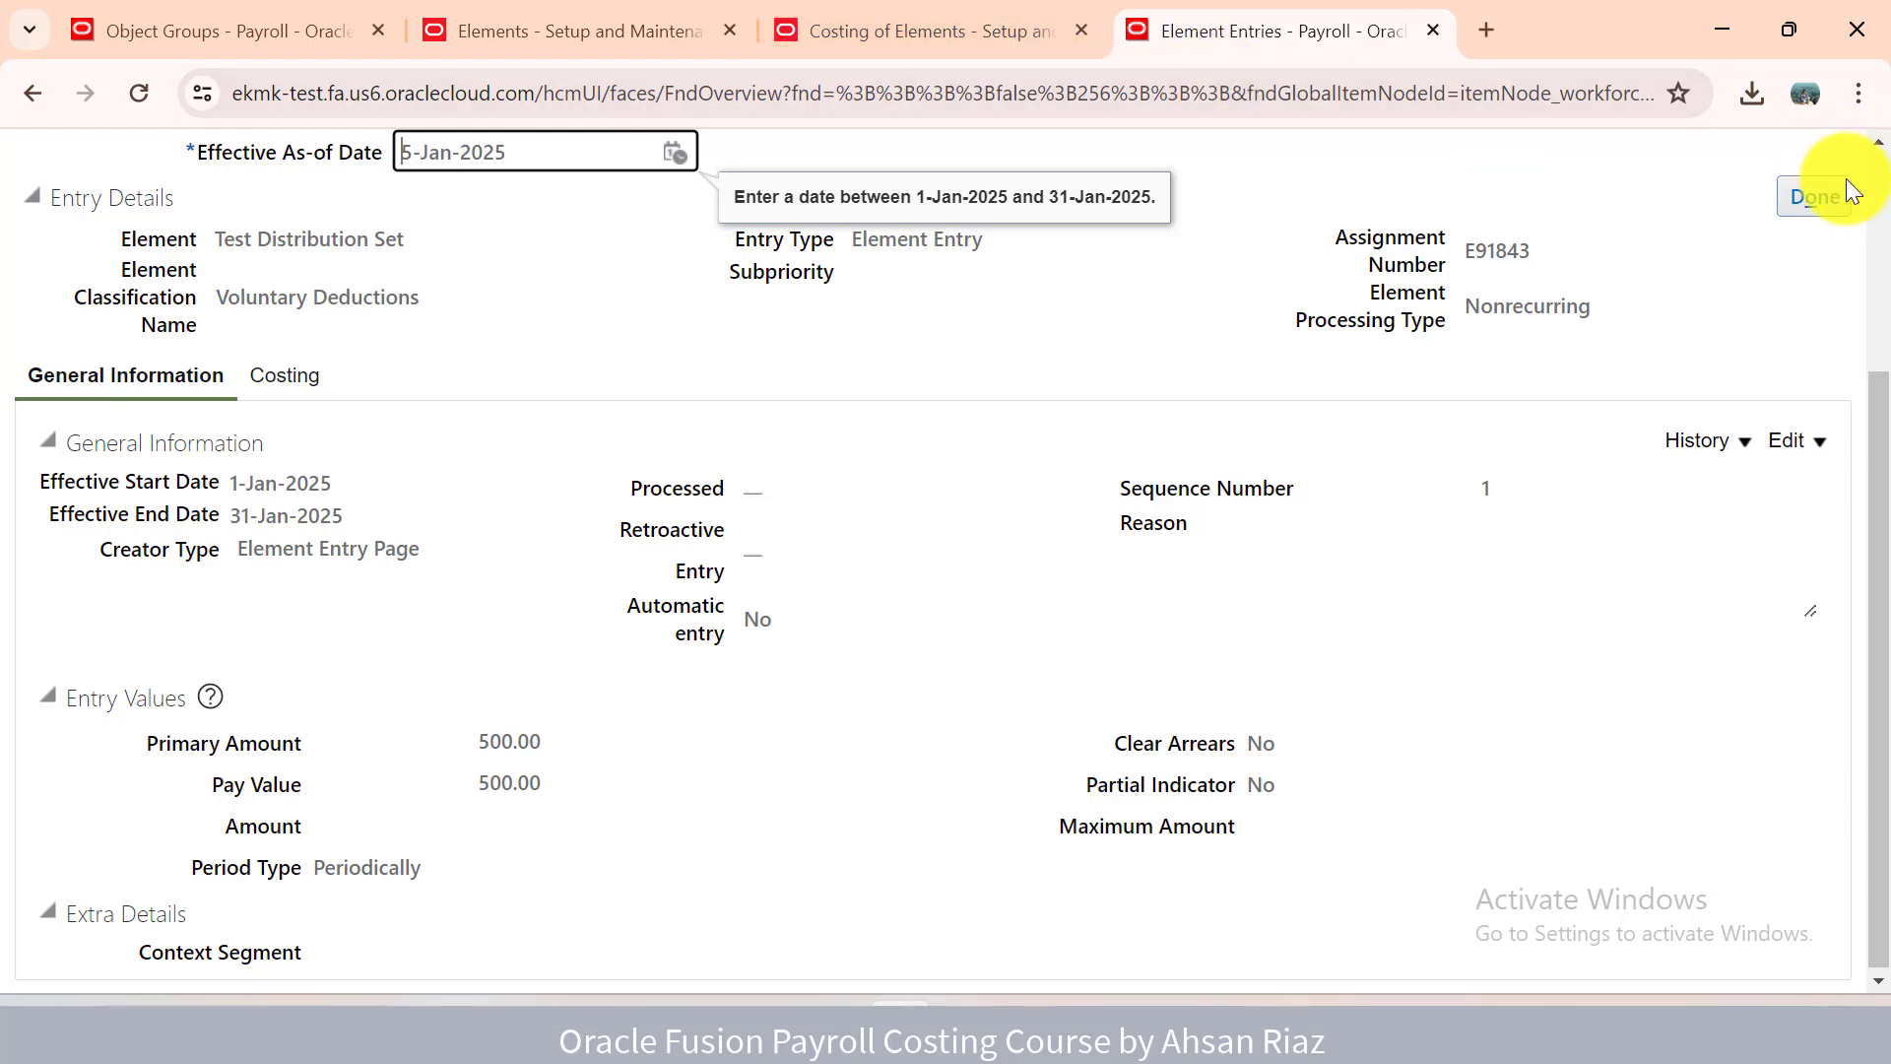
{"action": "scroll", "coordinate": [1862, 187], "scroll_direction": "up", "scroll_amount": 3}
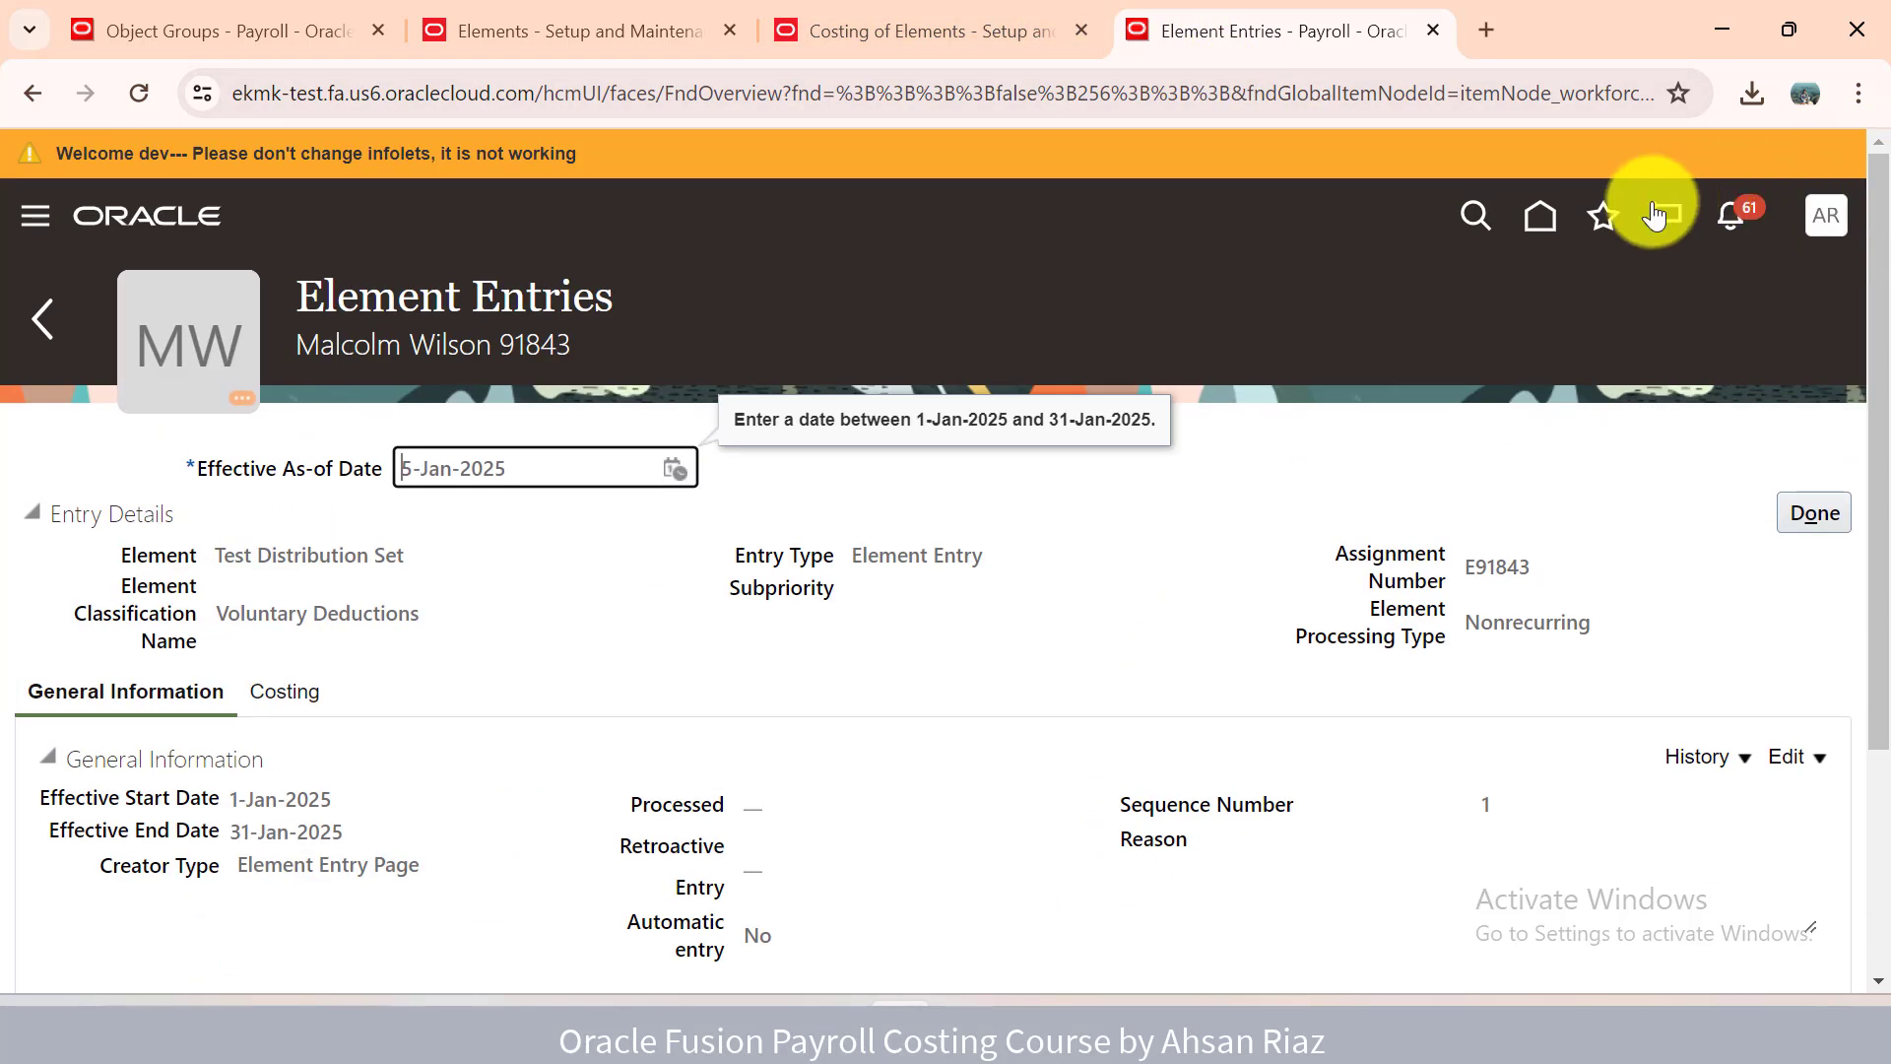
Open the Person Results of the employee, found by employee number, to list their payroll processes.
{"action": "left_click", "coordinate": [1604, 215]}
{"action": "left_click", "coordinate": [1136, 580]}
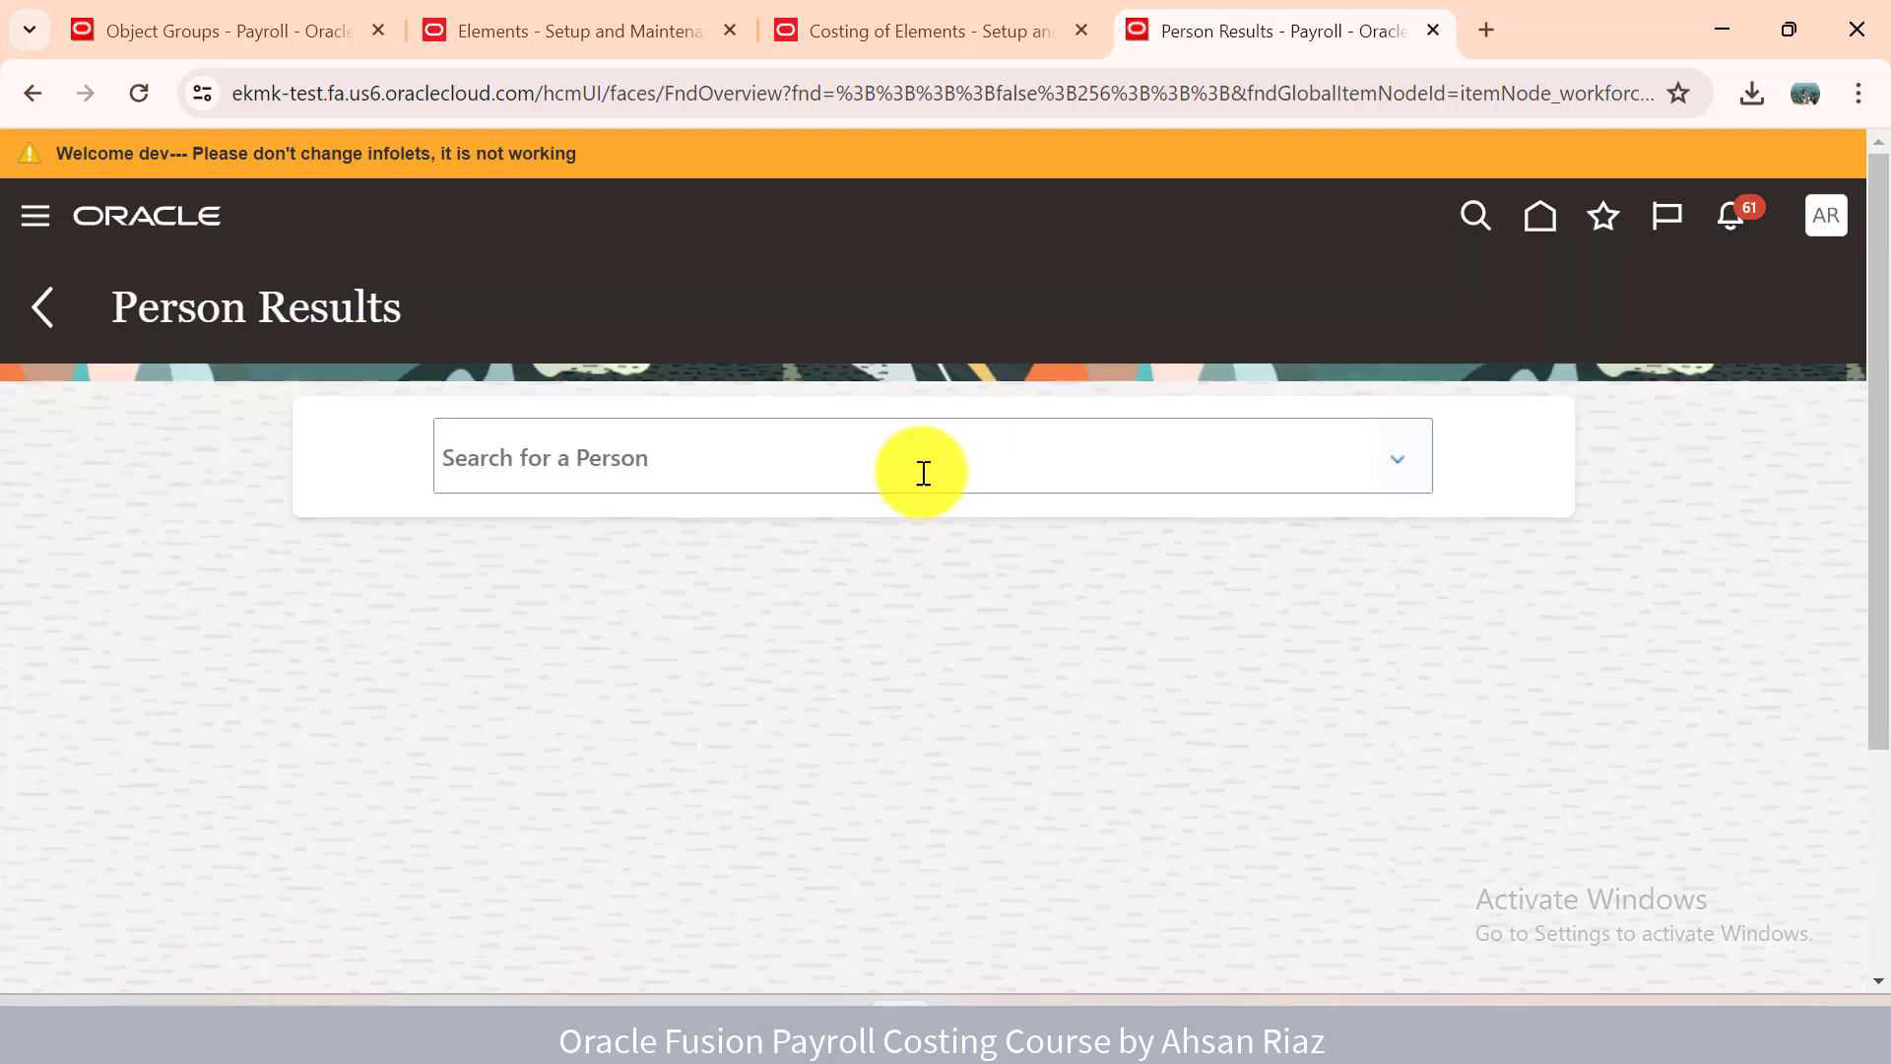
{"action": "left_click", "coordinate": [922, 472]}
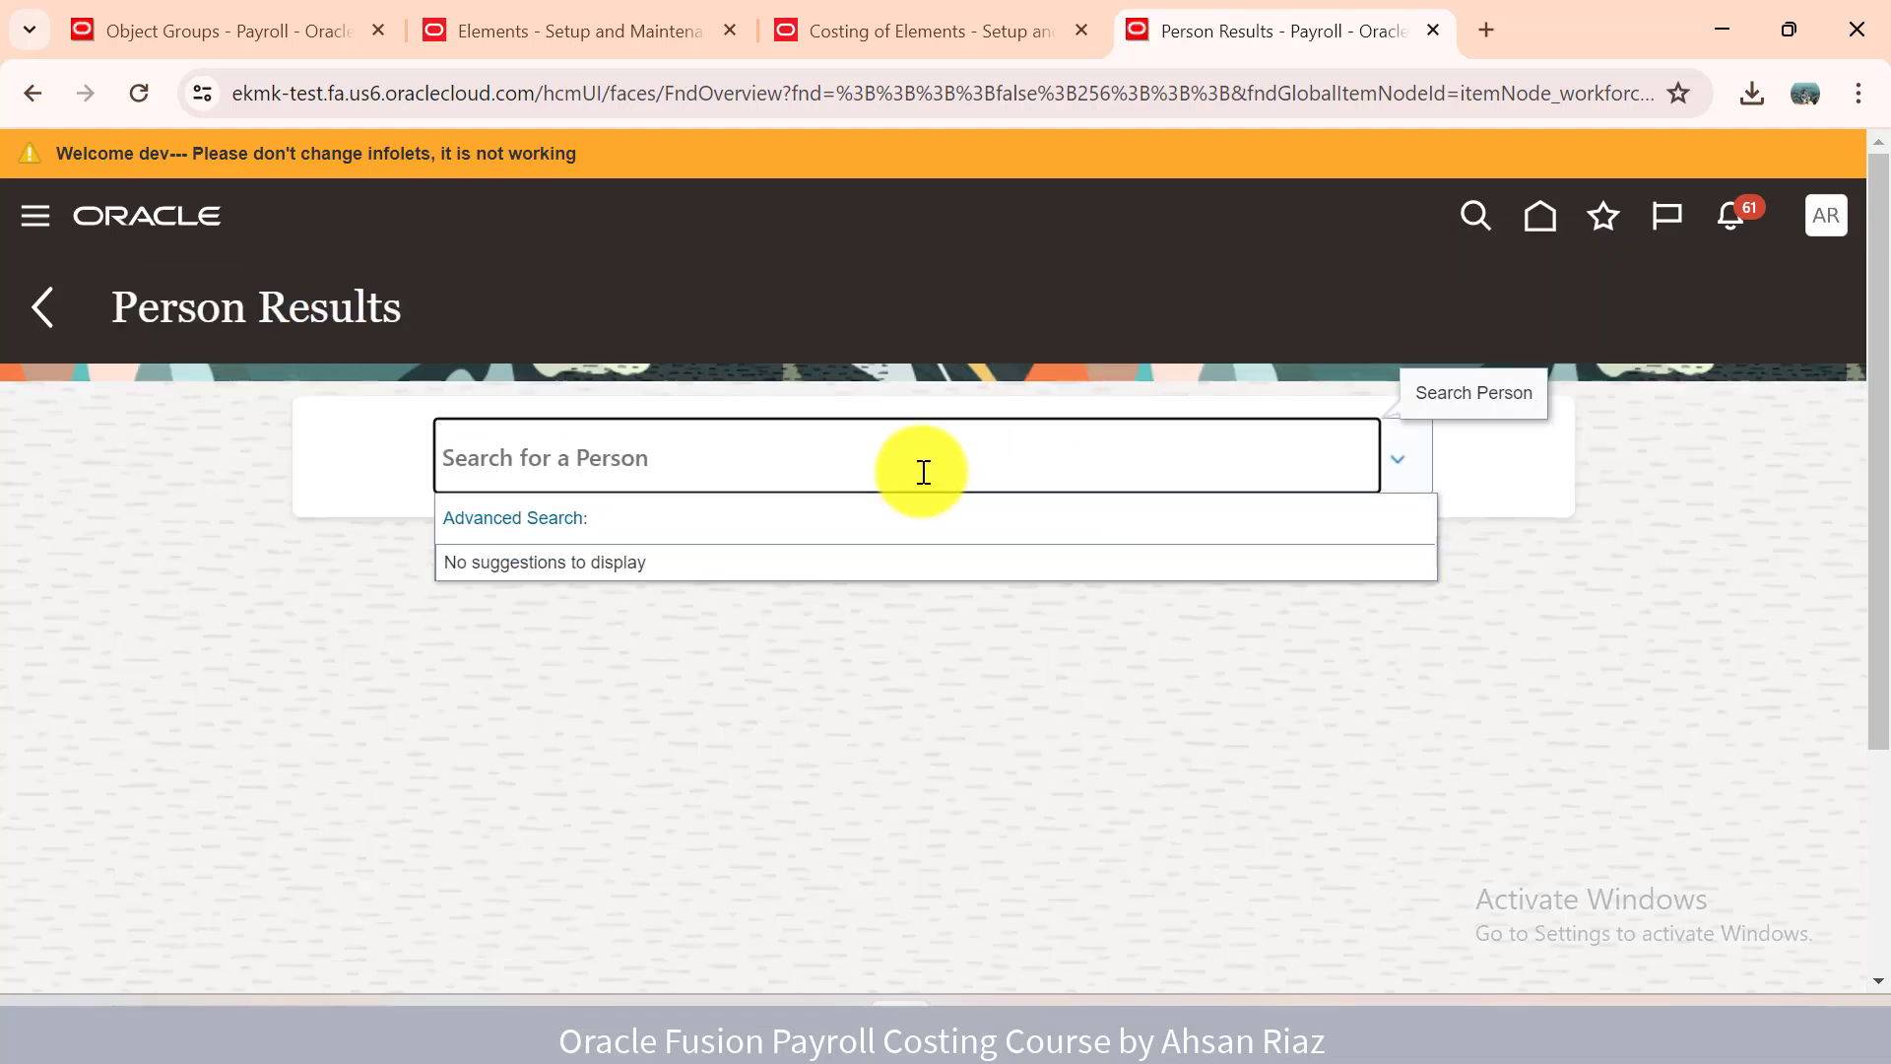
{"action": "type", "text": "91843"}
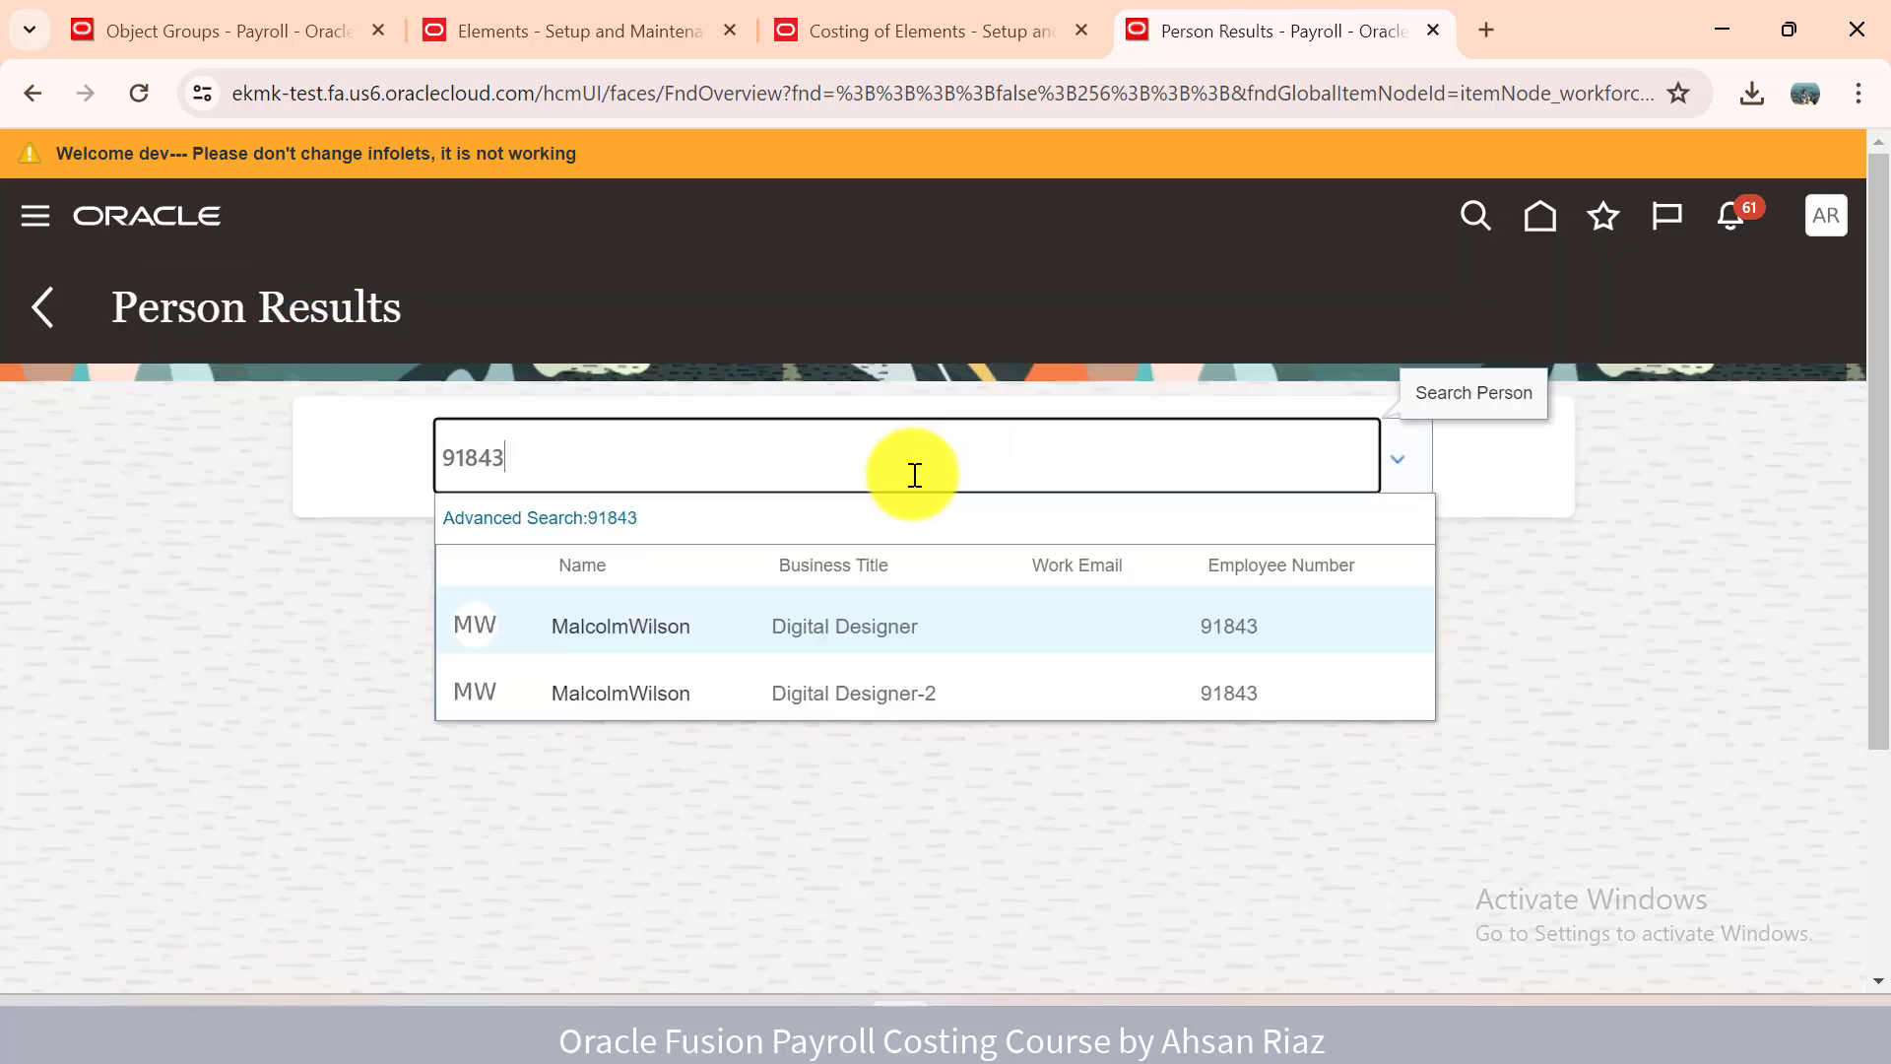
{"action": "left_click", "coordinate": [801, 630]}
{"action": "left_click", "coordinate": [1406, 457]}
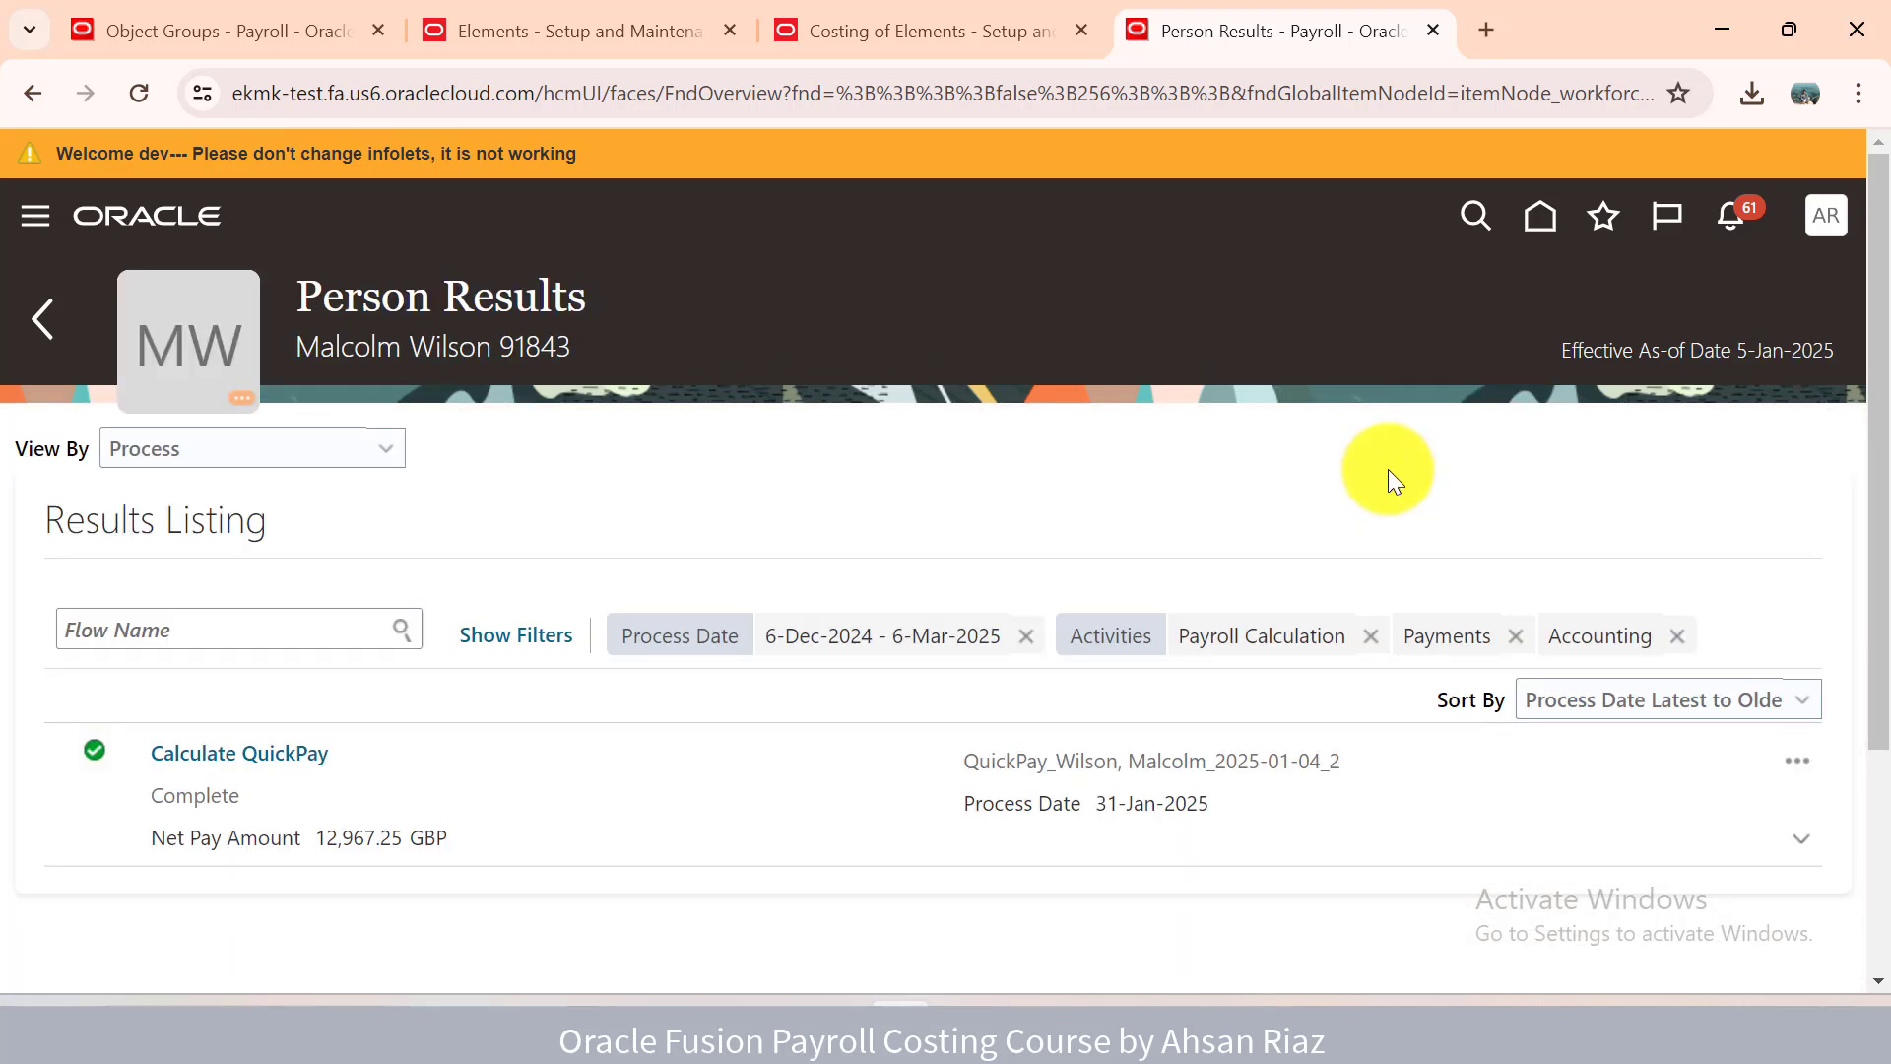
Roll back the employee's existing Calculate QuickPay process dated 31-Jan-2025.
{"action": "left_click", "coordinate": [1797, 767]}
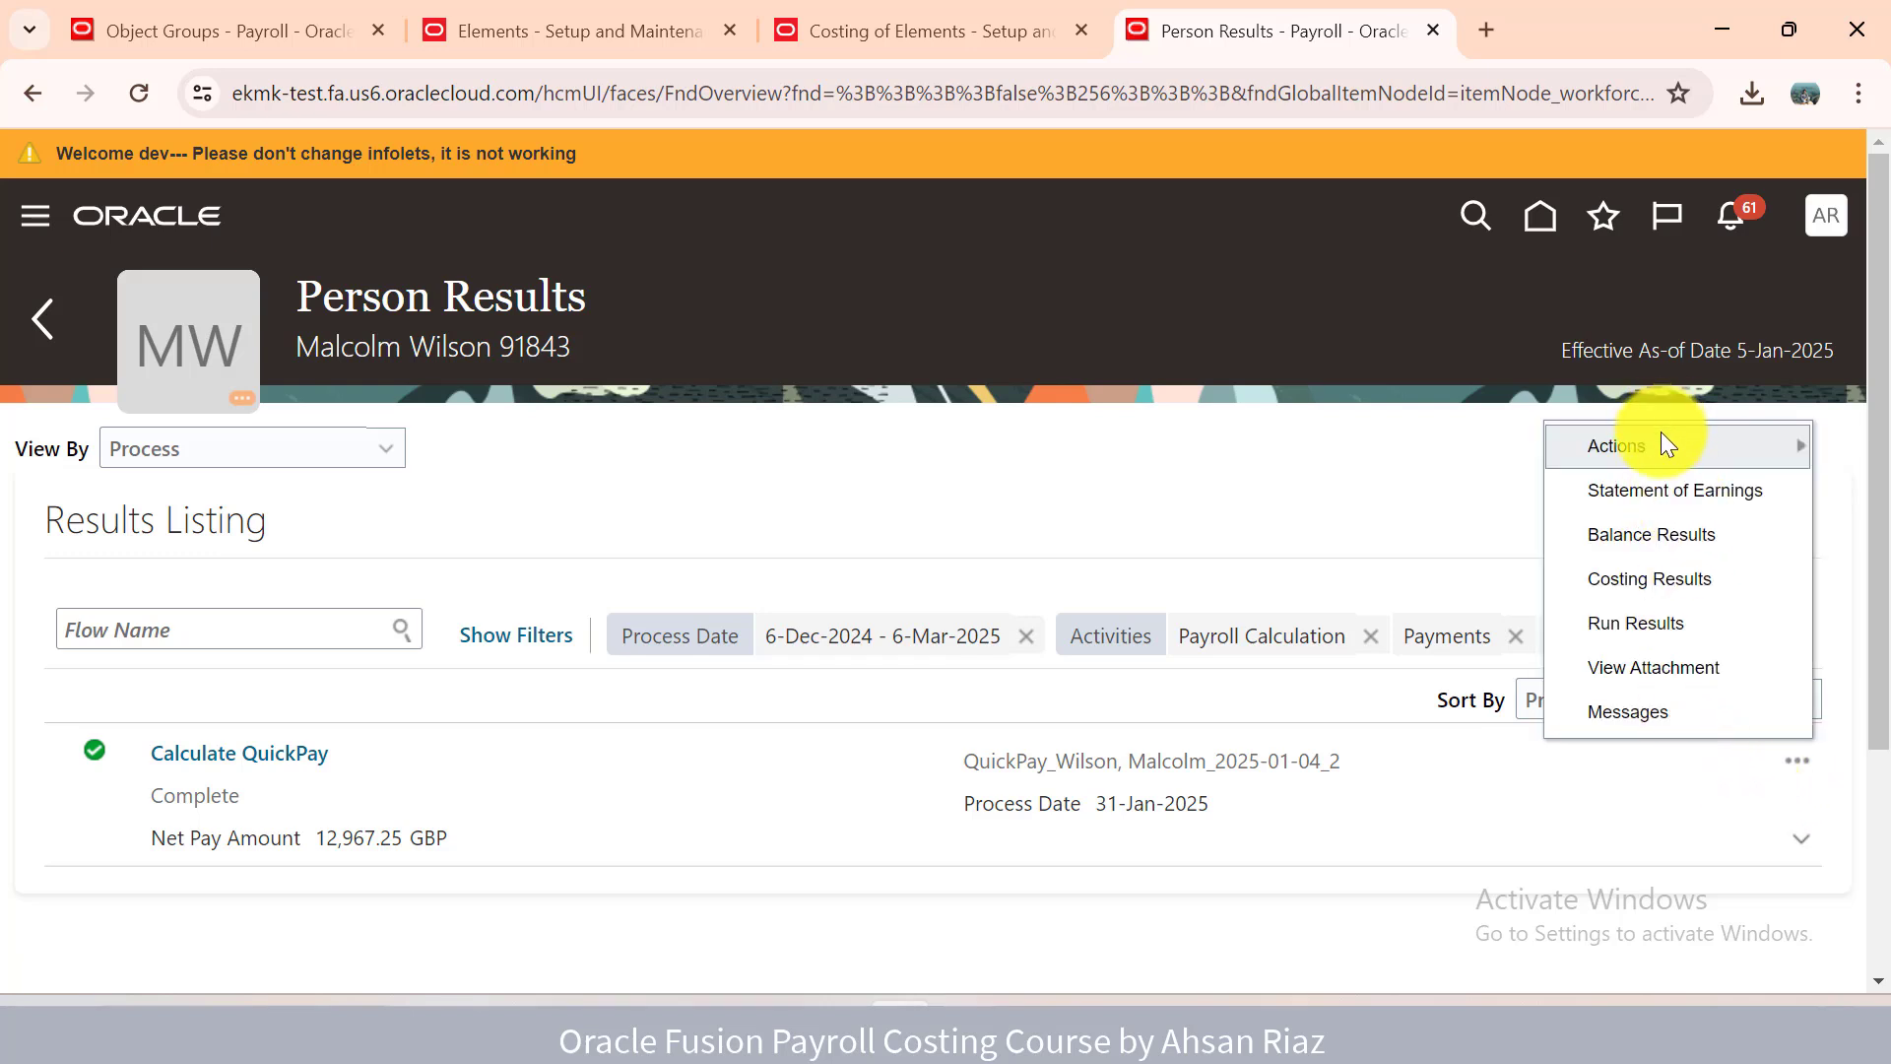
{"action": "mouse_move", "coordinate": [1662, 439]}
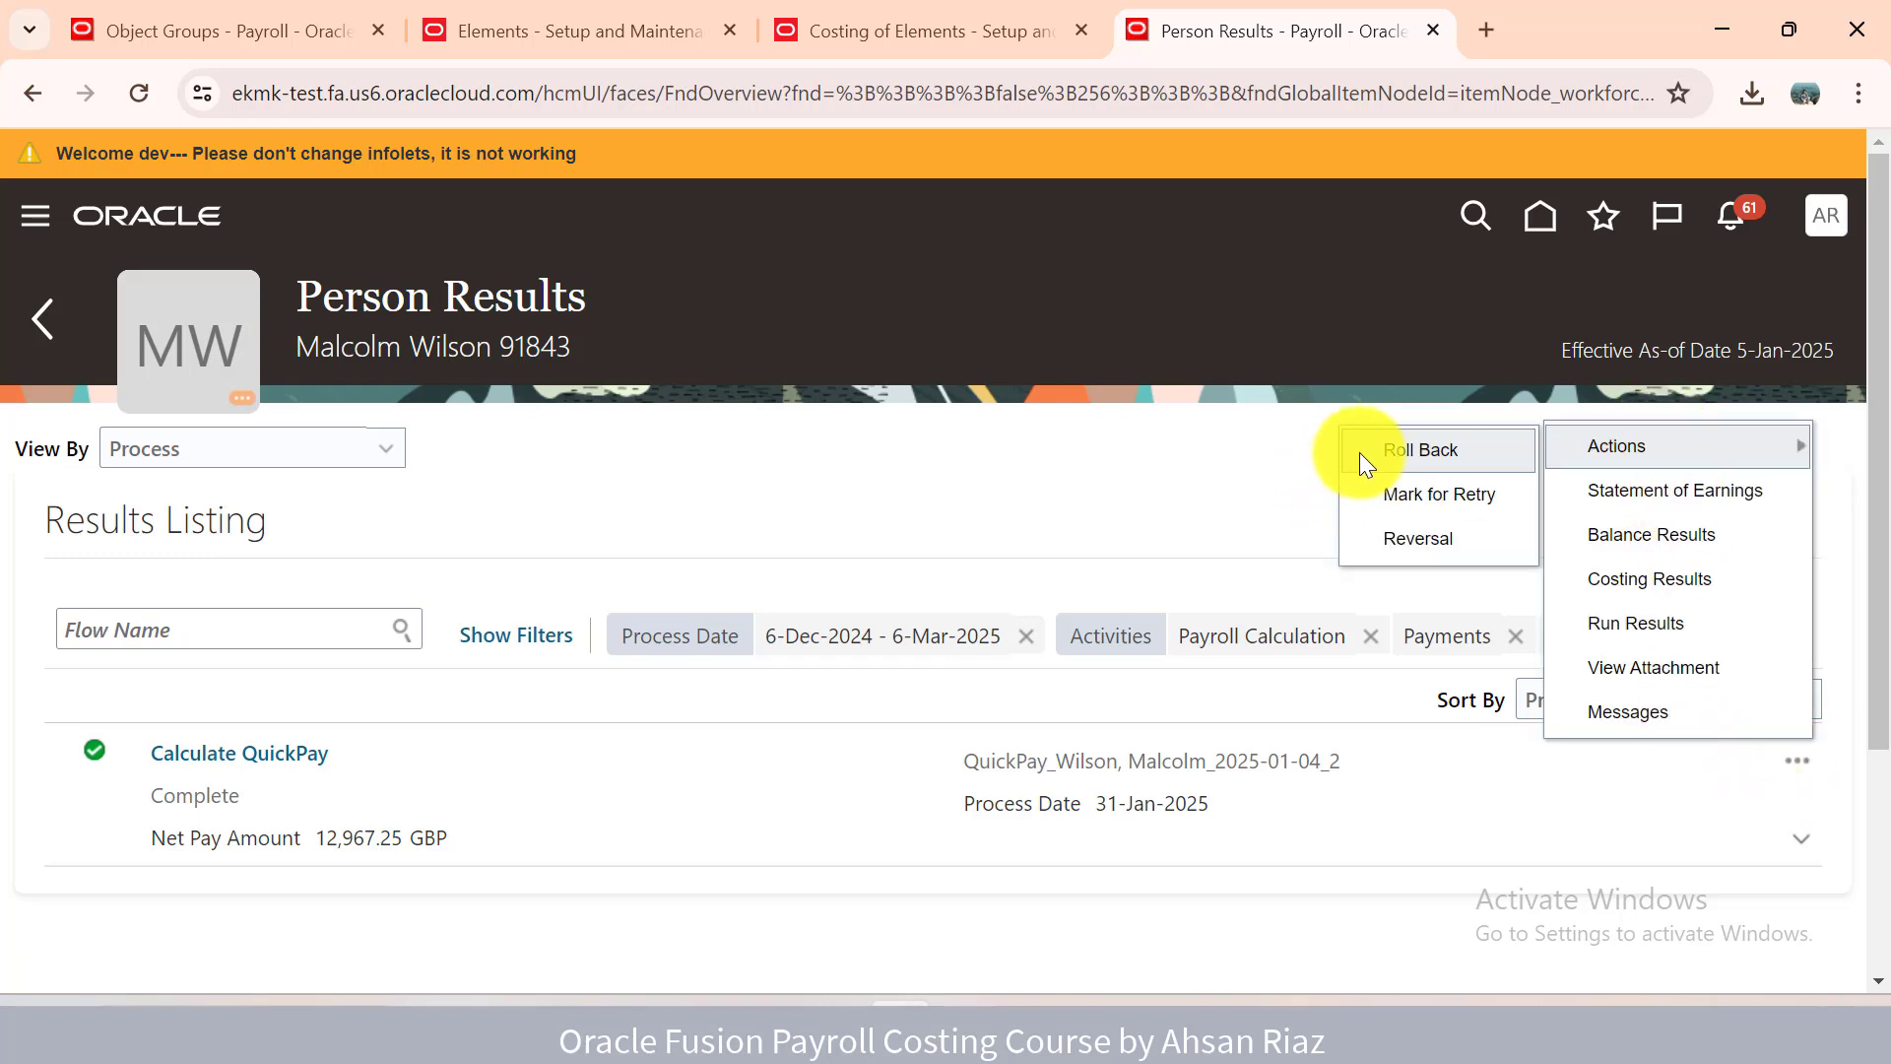
{"action": "left_click", "coordinate": [1360, 452]}
{"action": "left_click", "coordinate": [1109, 692]}
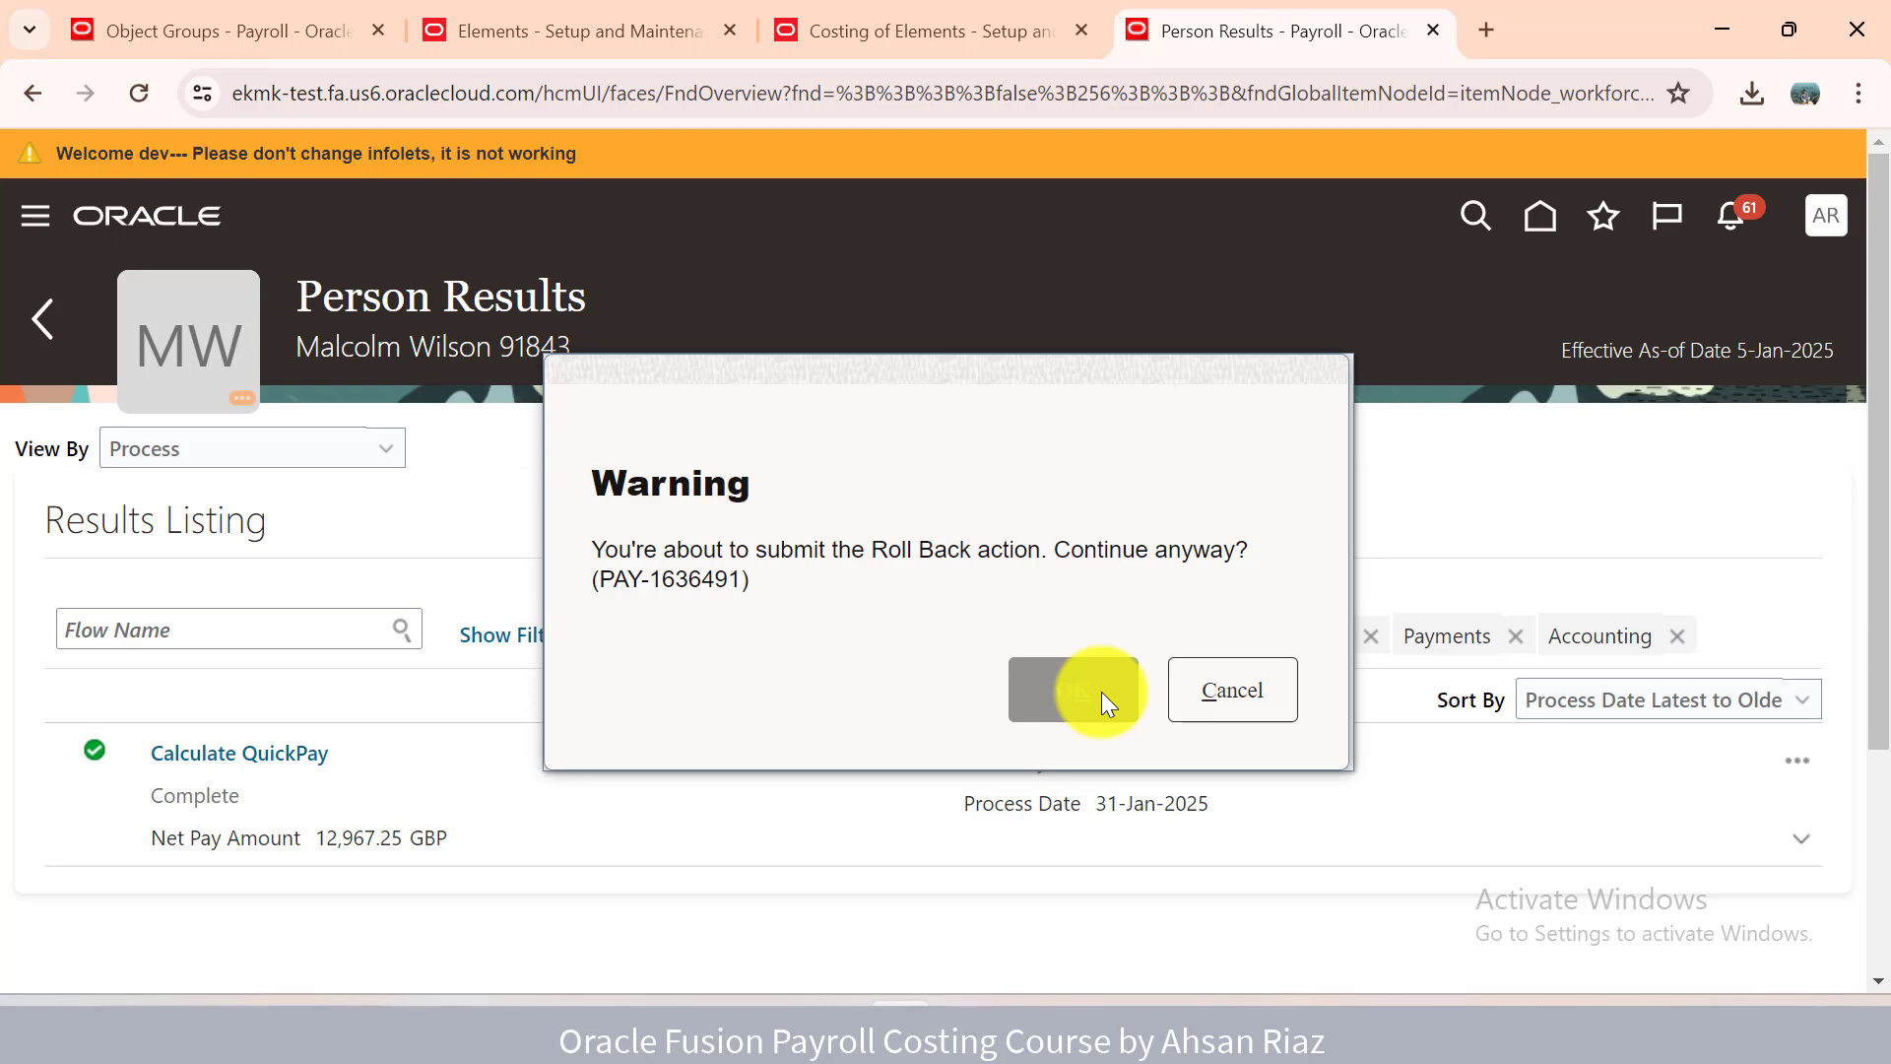
{"action": "left_click", "coordinate": [1055, 397]}
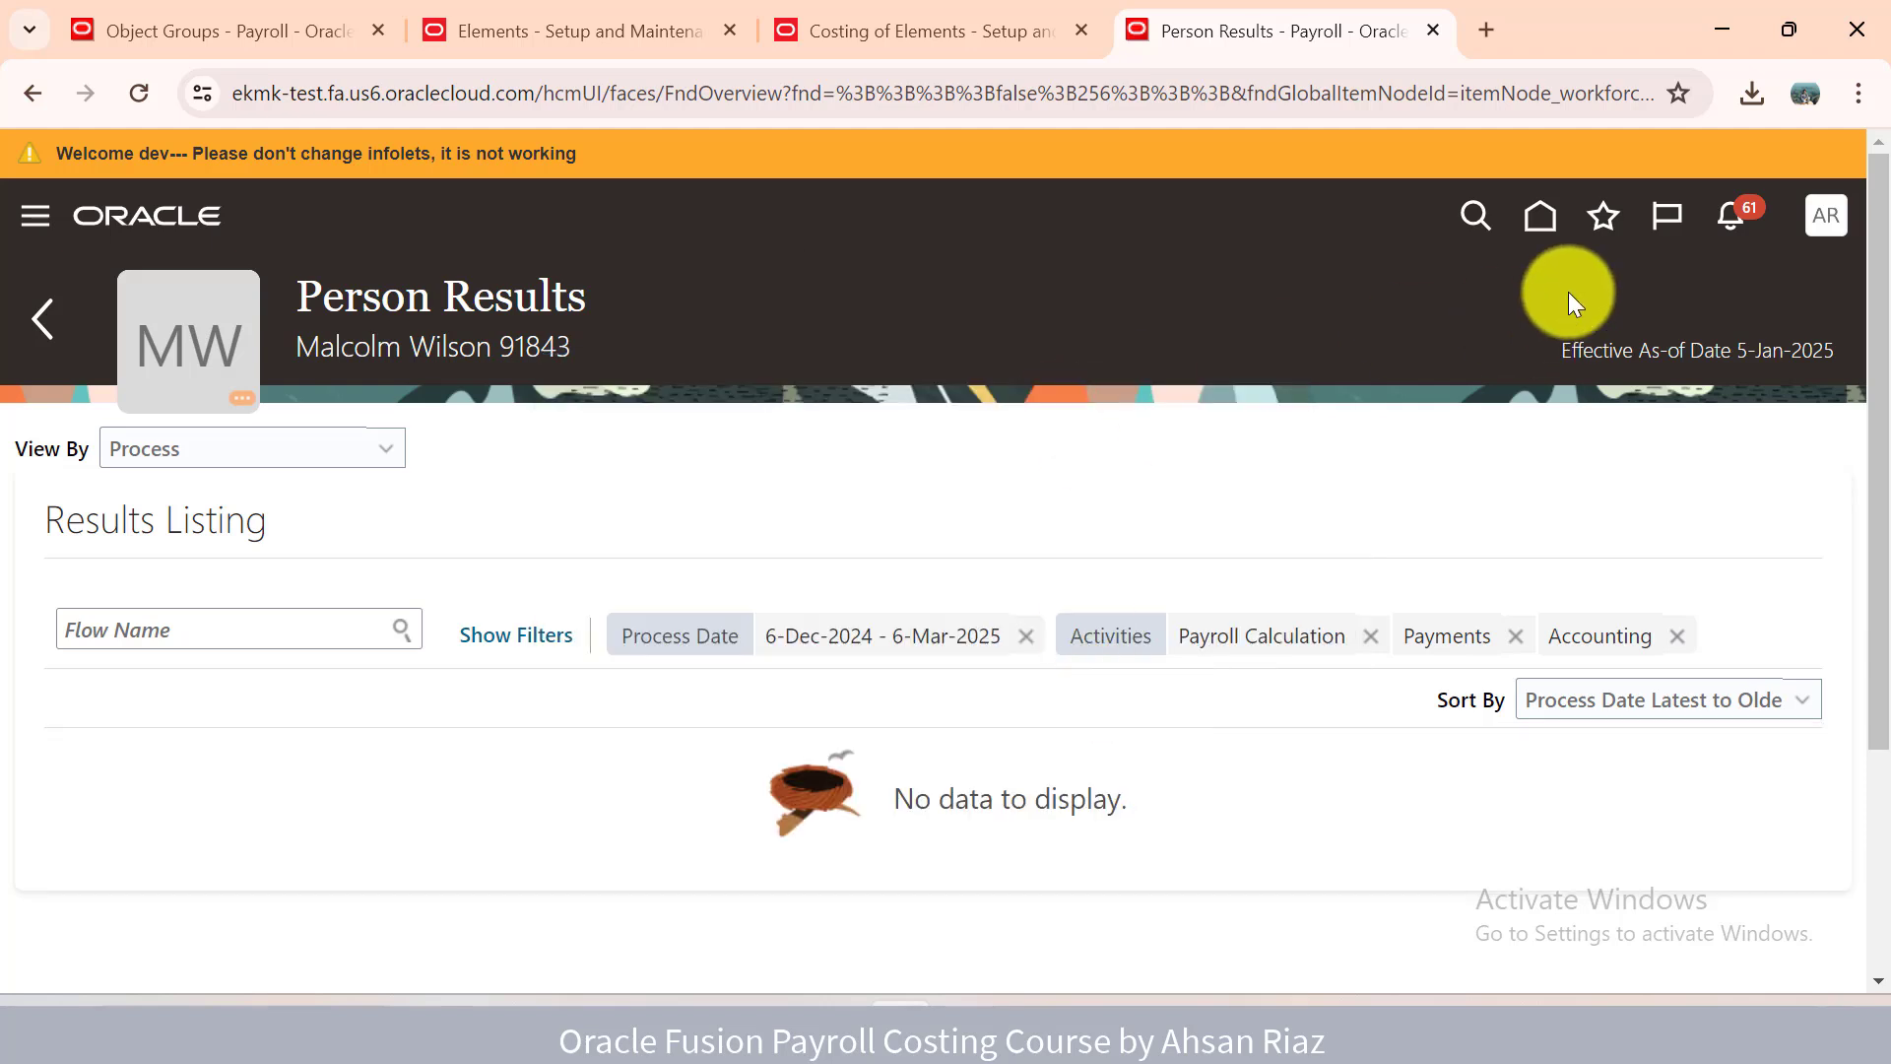
Submit a regular QuickPay calculation for the same employee, found by employee number in Simplified QuickPay.
{"action": "left_click", "coordinate": [1543, 229]}
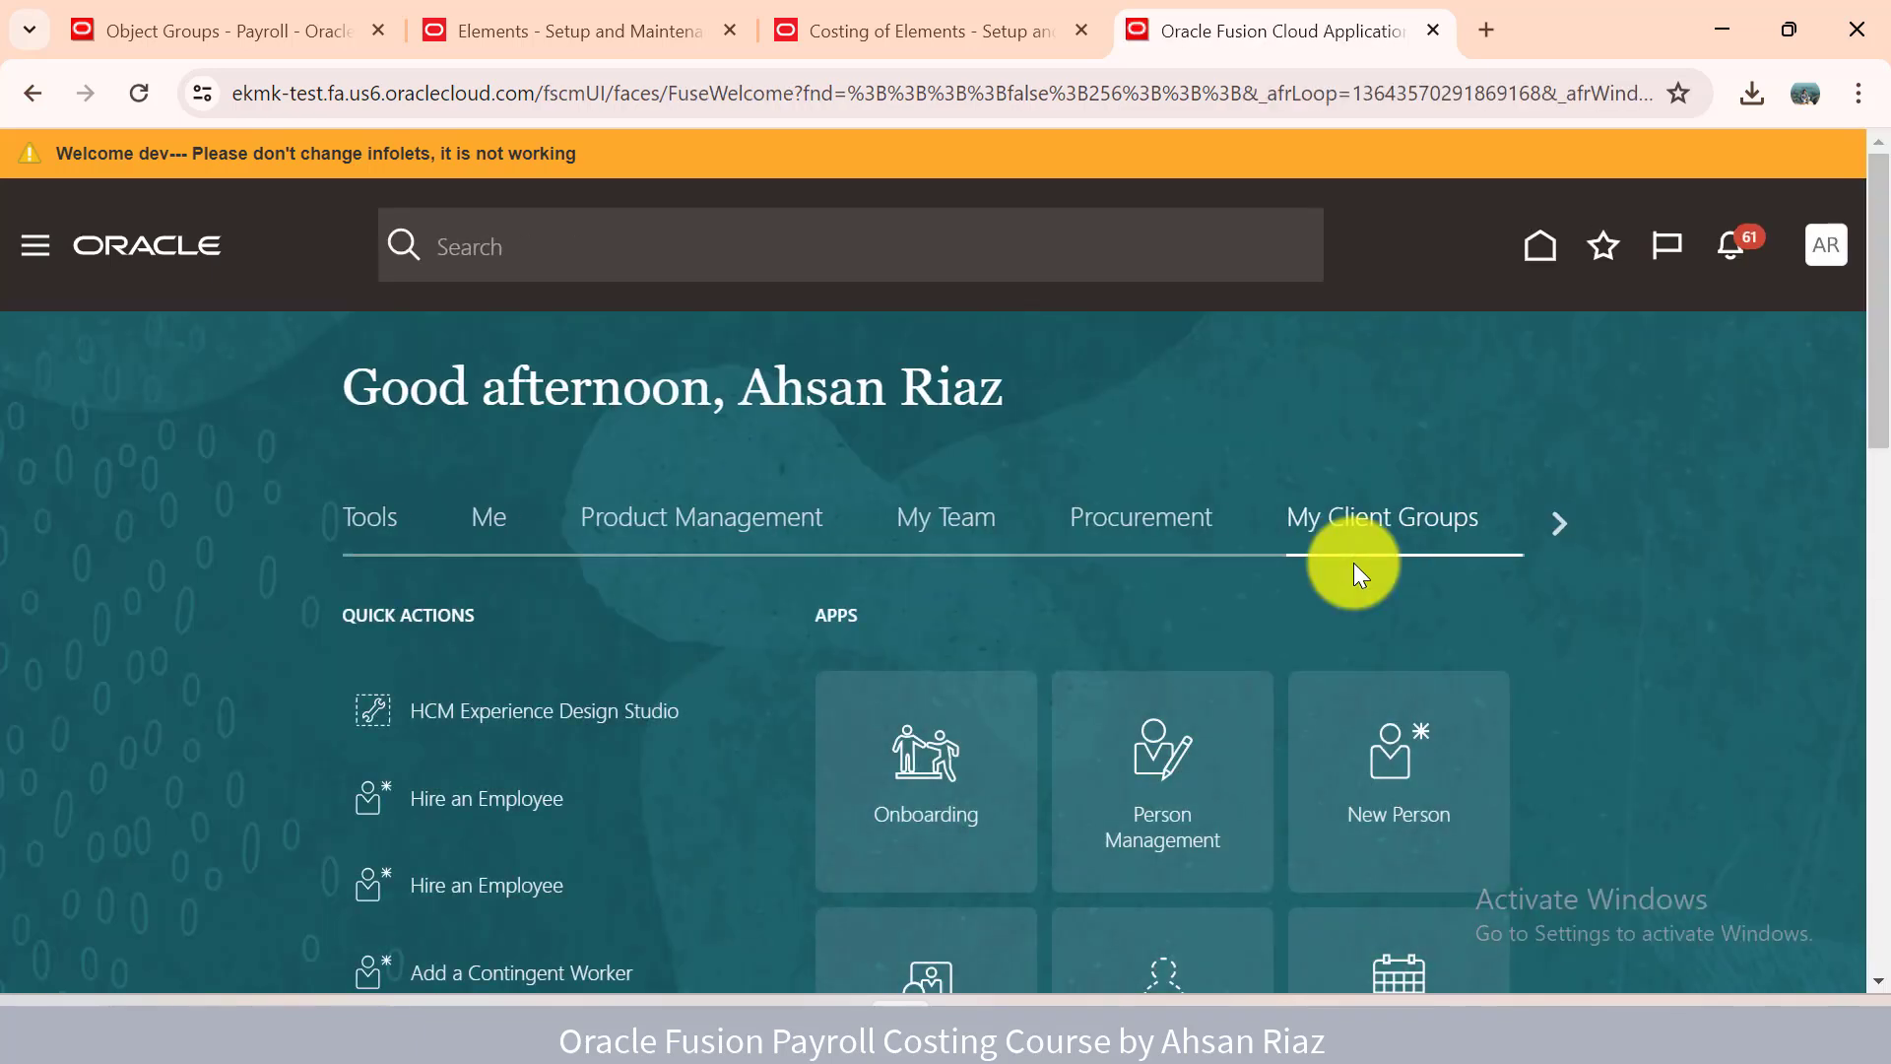
{"action": "left_click", "coordinate": [1628, 246]}
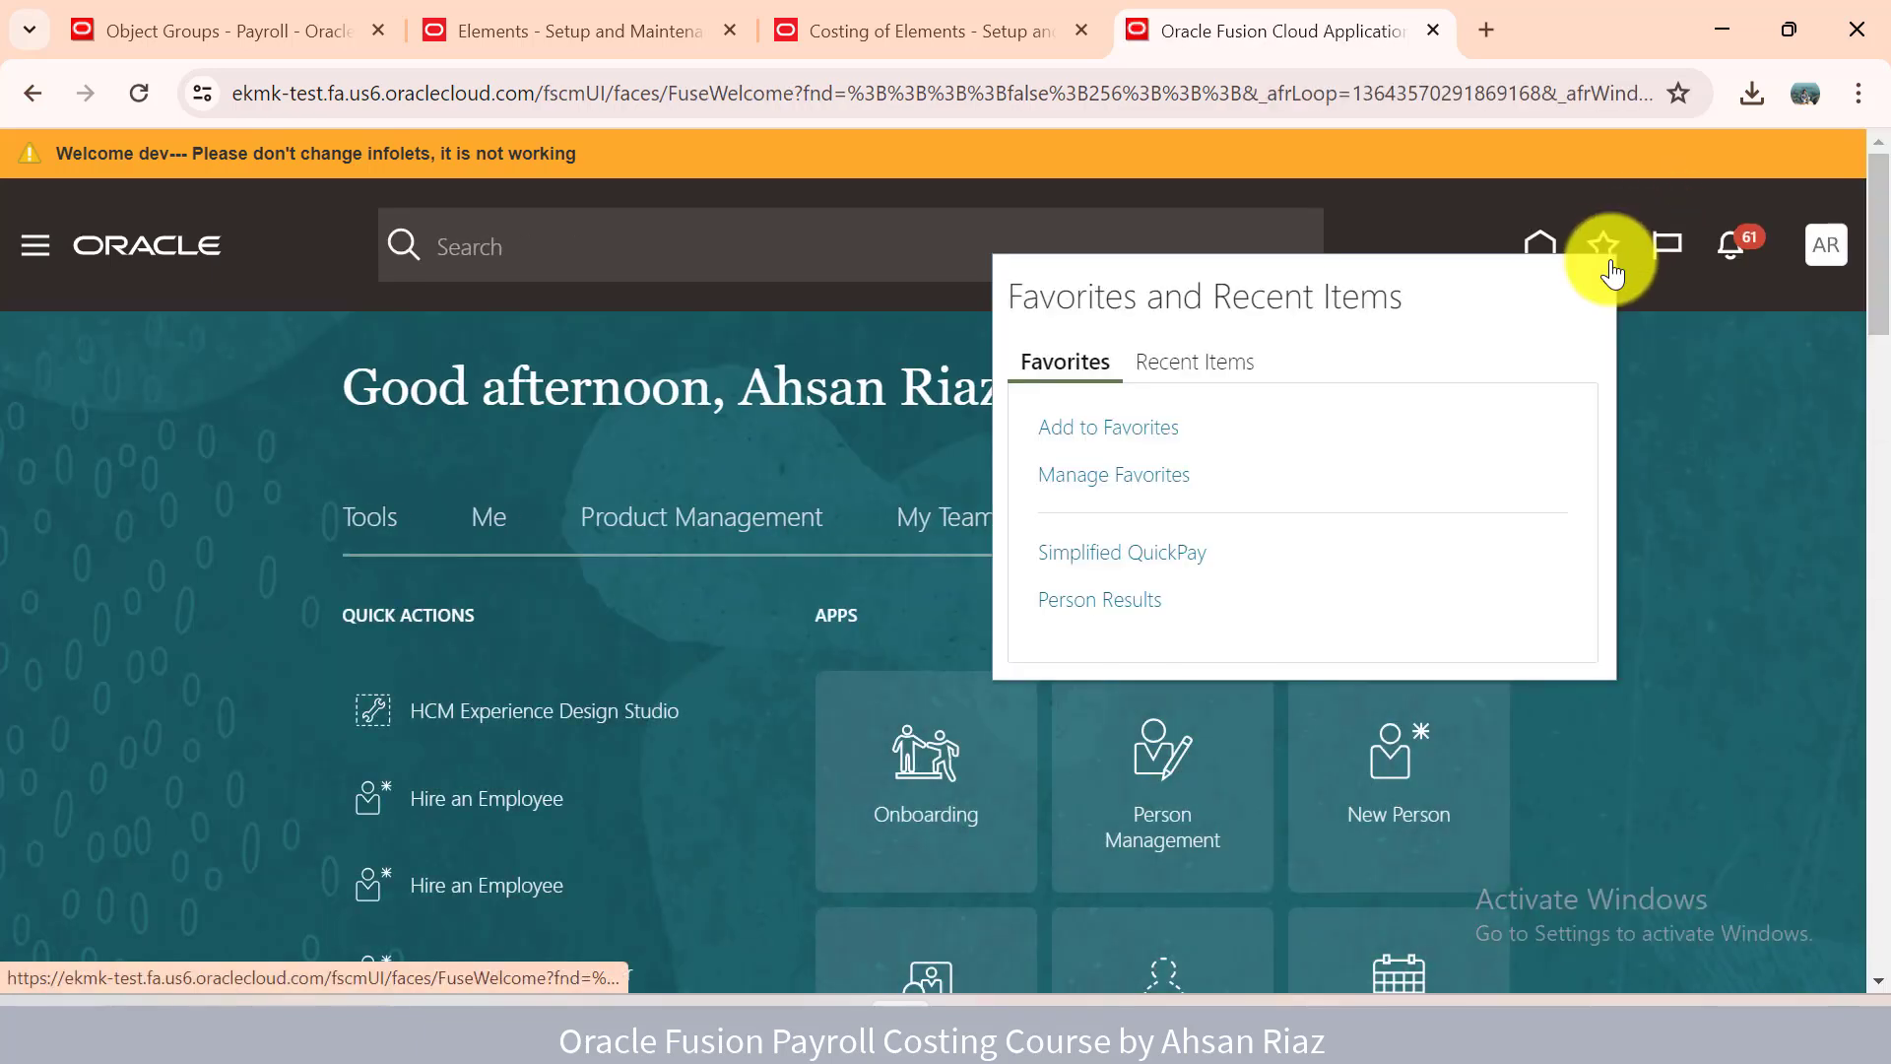
{"action": "left_click", "coordinate": [1190, 554]}
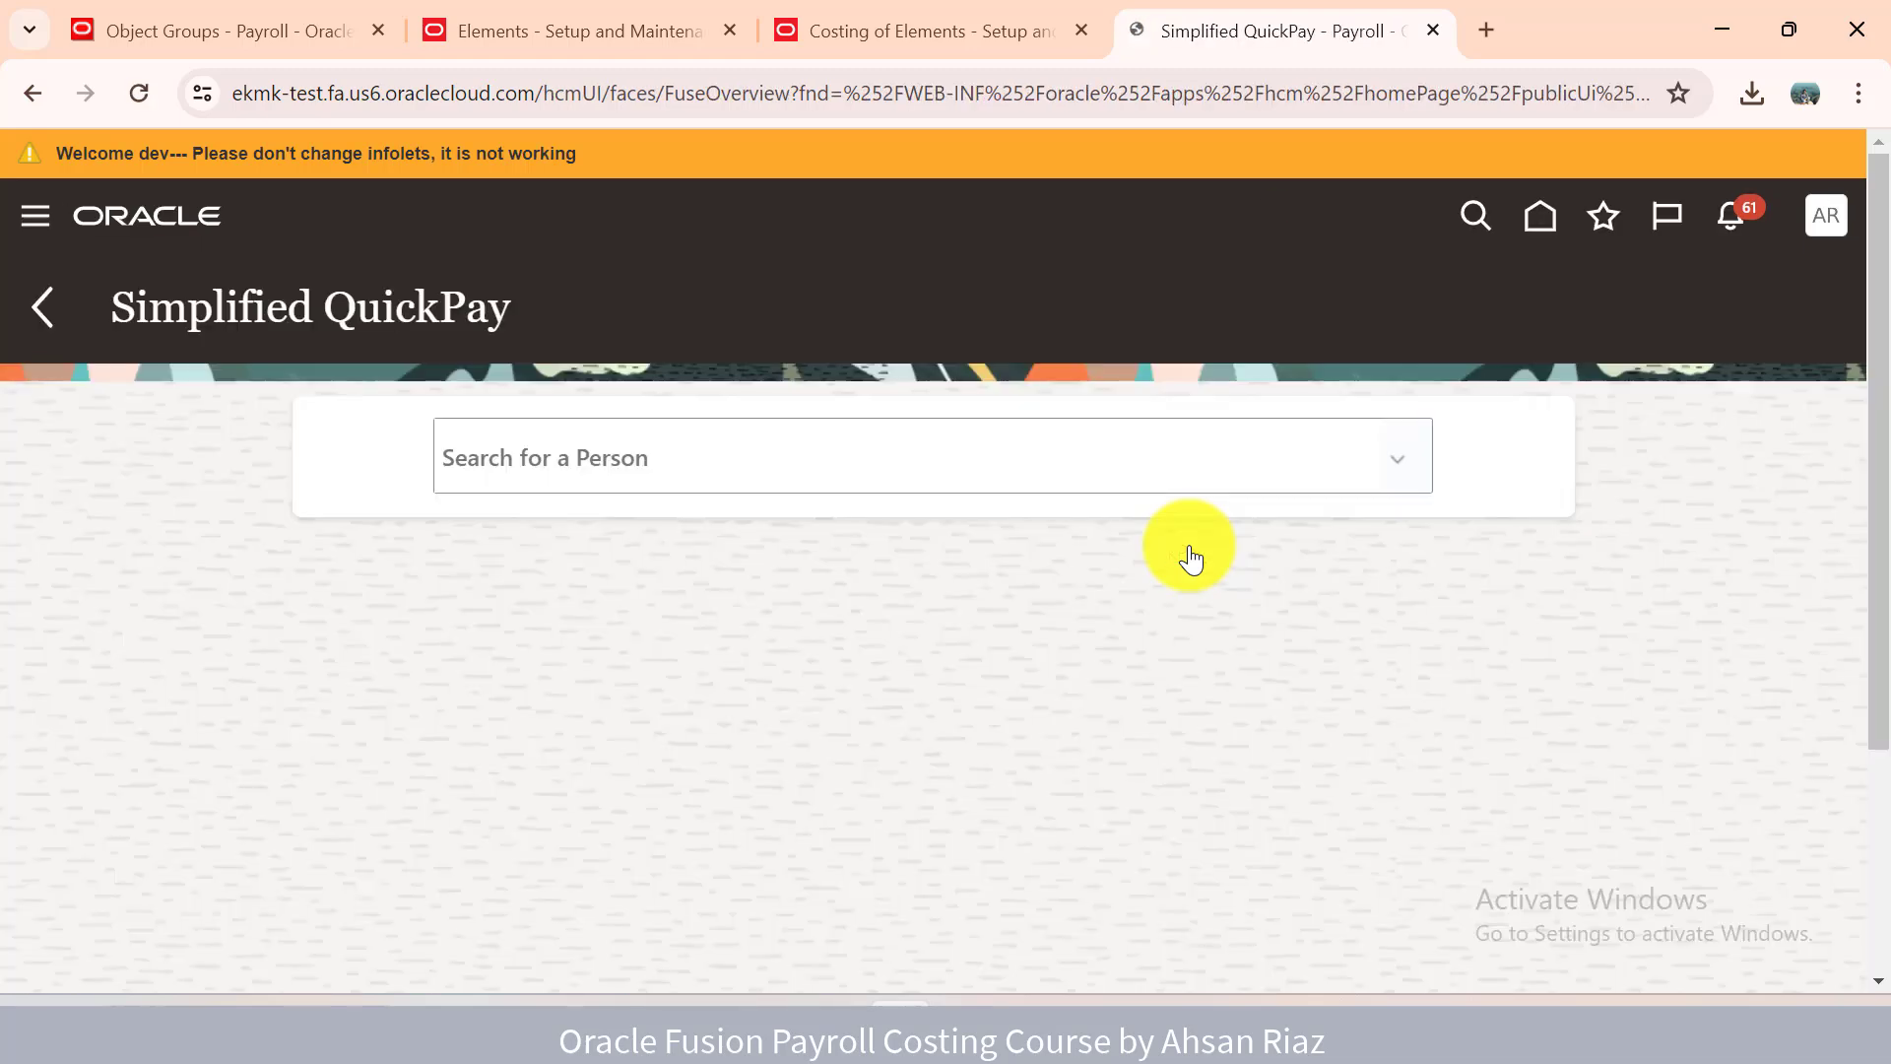
{"action": "left_click", "coordinate": [1048, 479]}
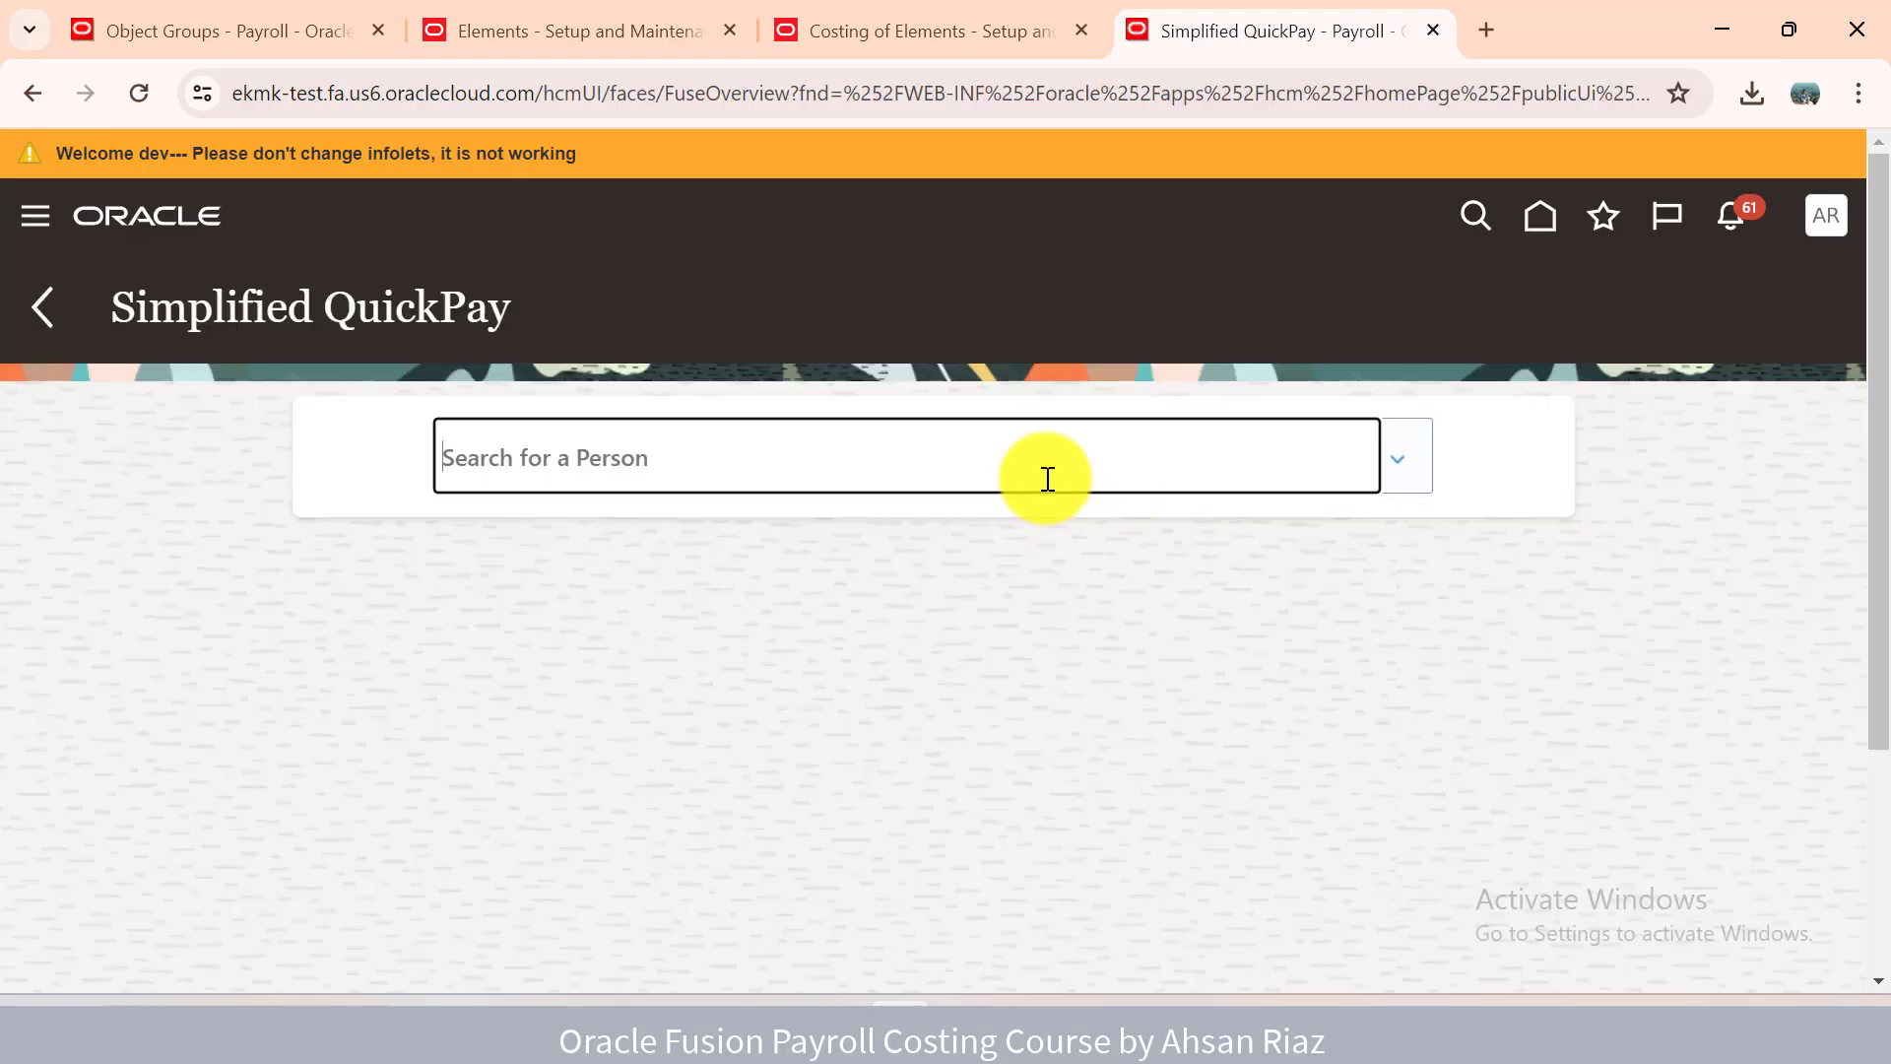
{"action": "type", "text": "91843"}
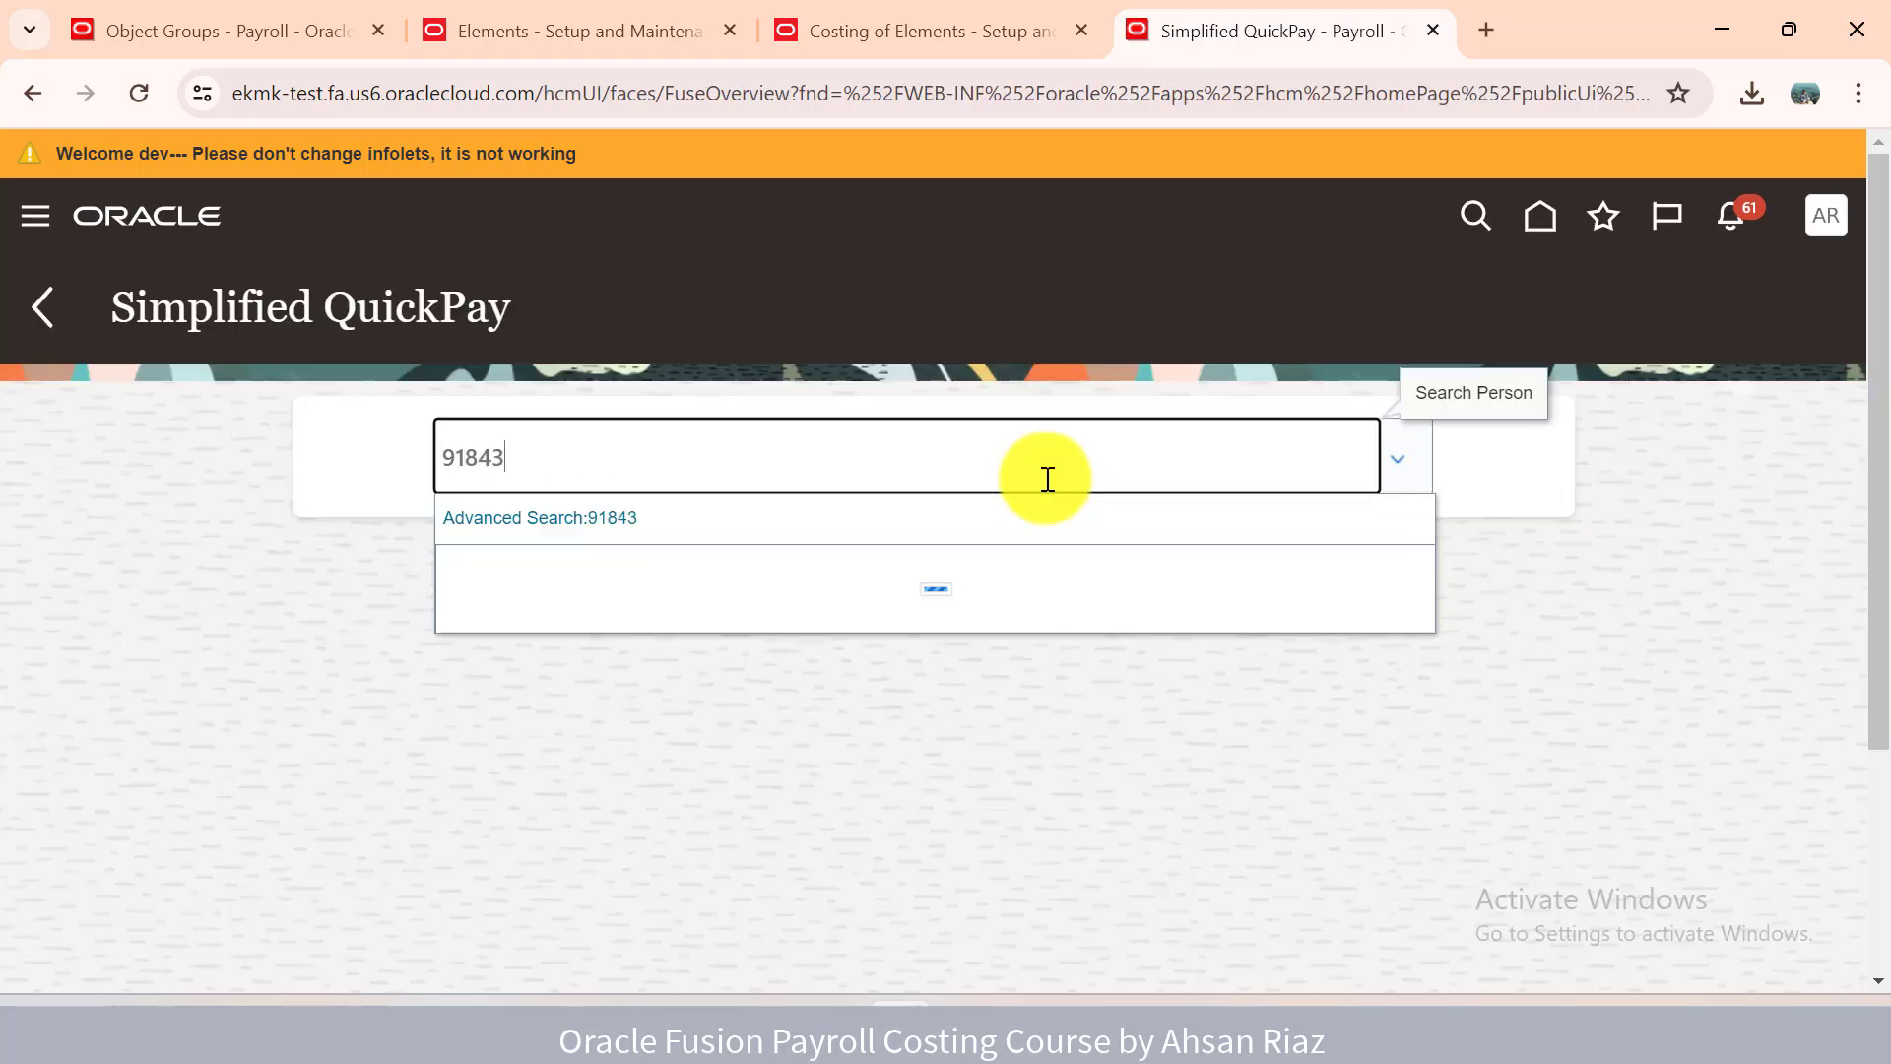
{"action": "left_click", "coordinate": [725, 641]}
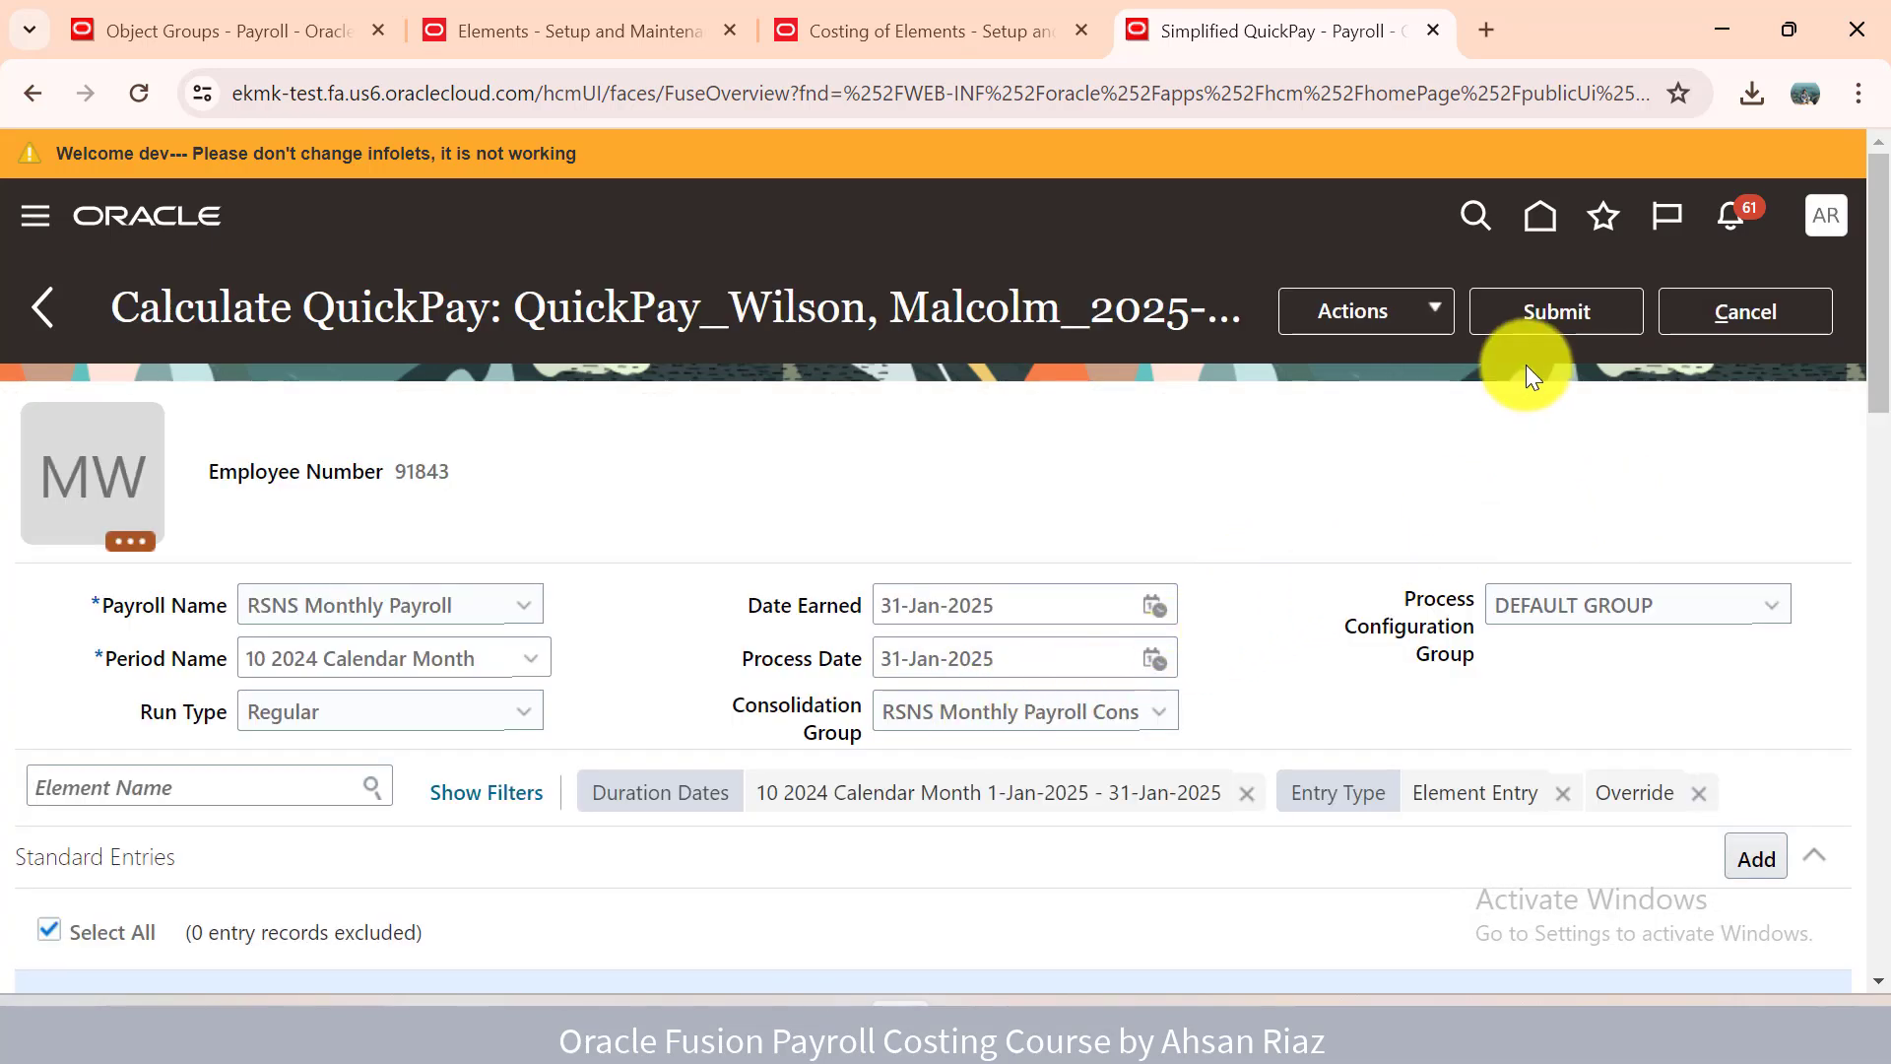
{"action": "left_click", "coordinate": [1539, 322]}
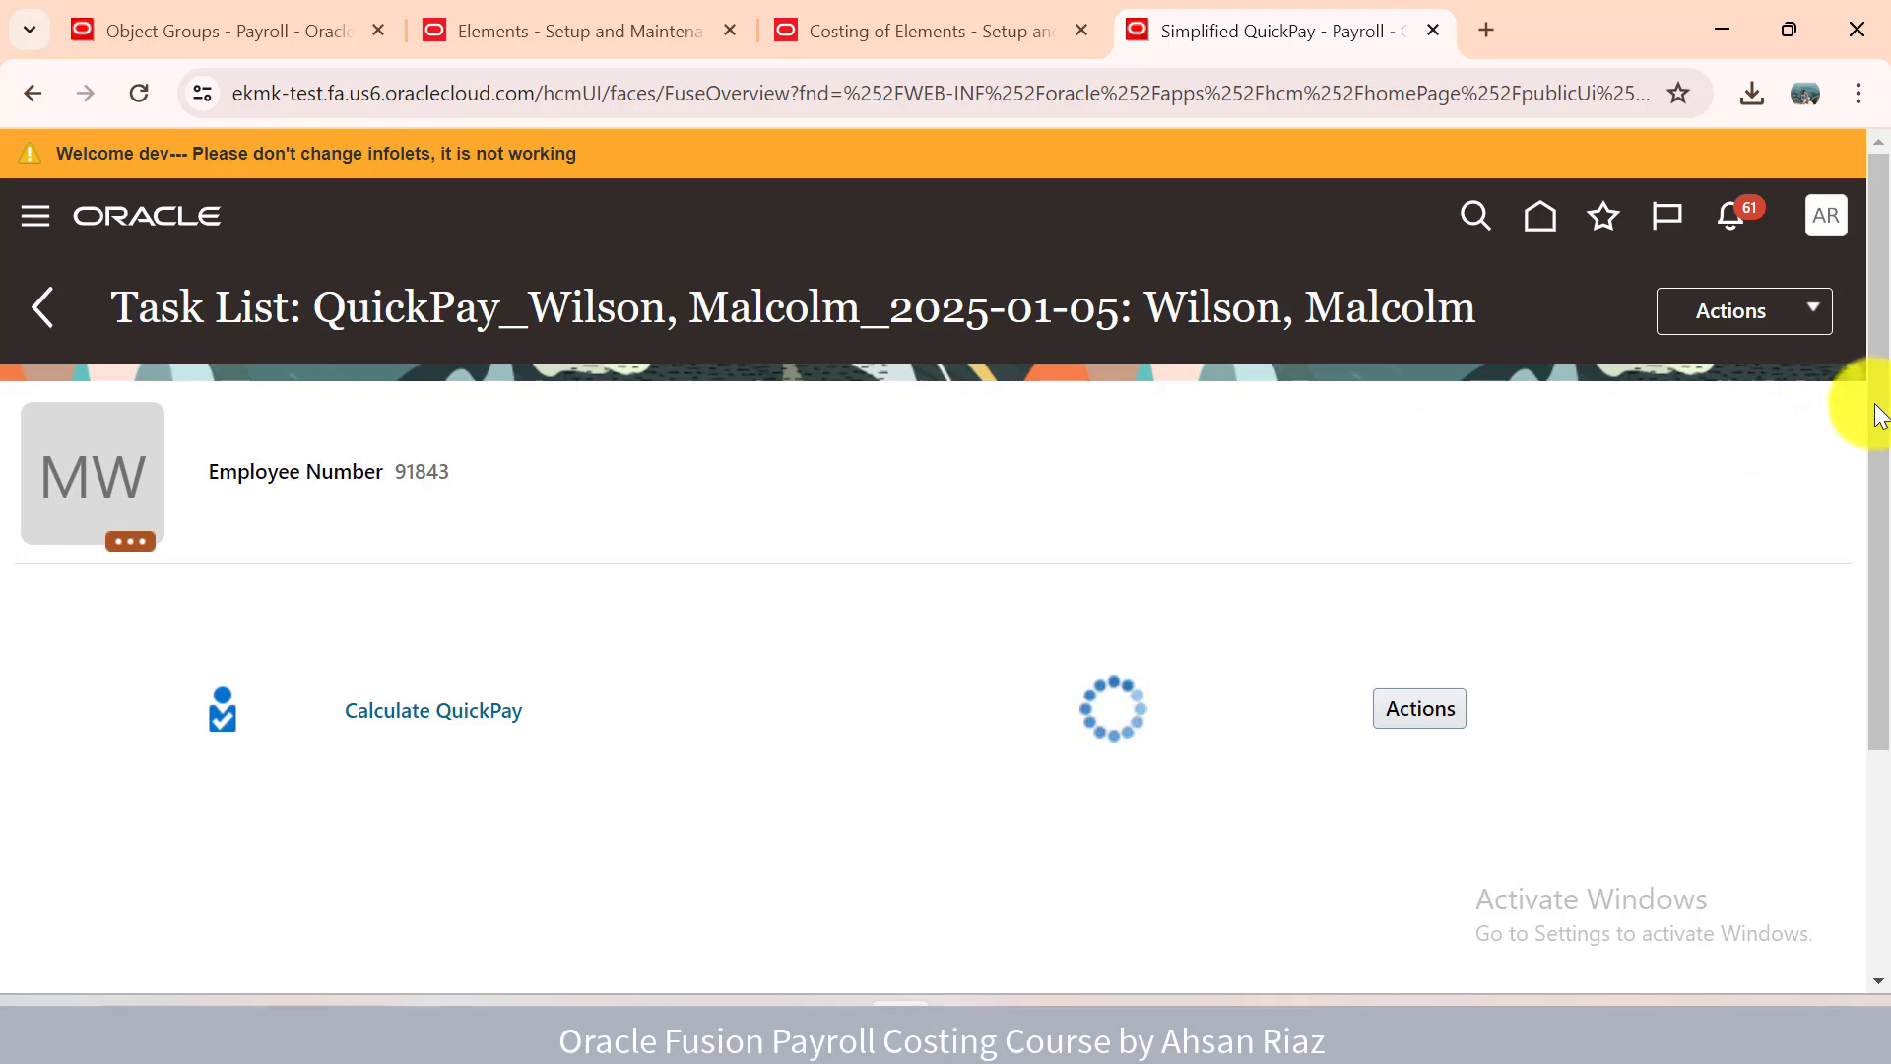
Open the QuickPay's run results from the statement of earnings and examine the calculated values down to Test Distribution Set.
{"action": "left_click_drag", "start_coordinate": [1881, 414], "coordinate": [1869, 481]}
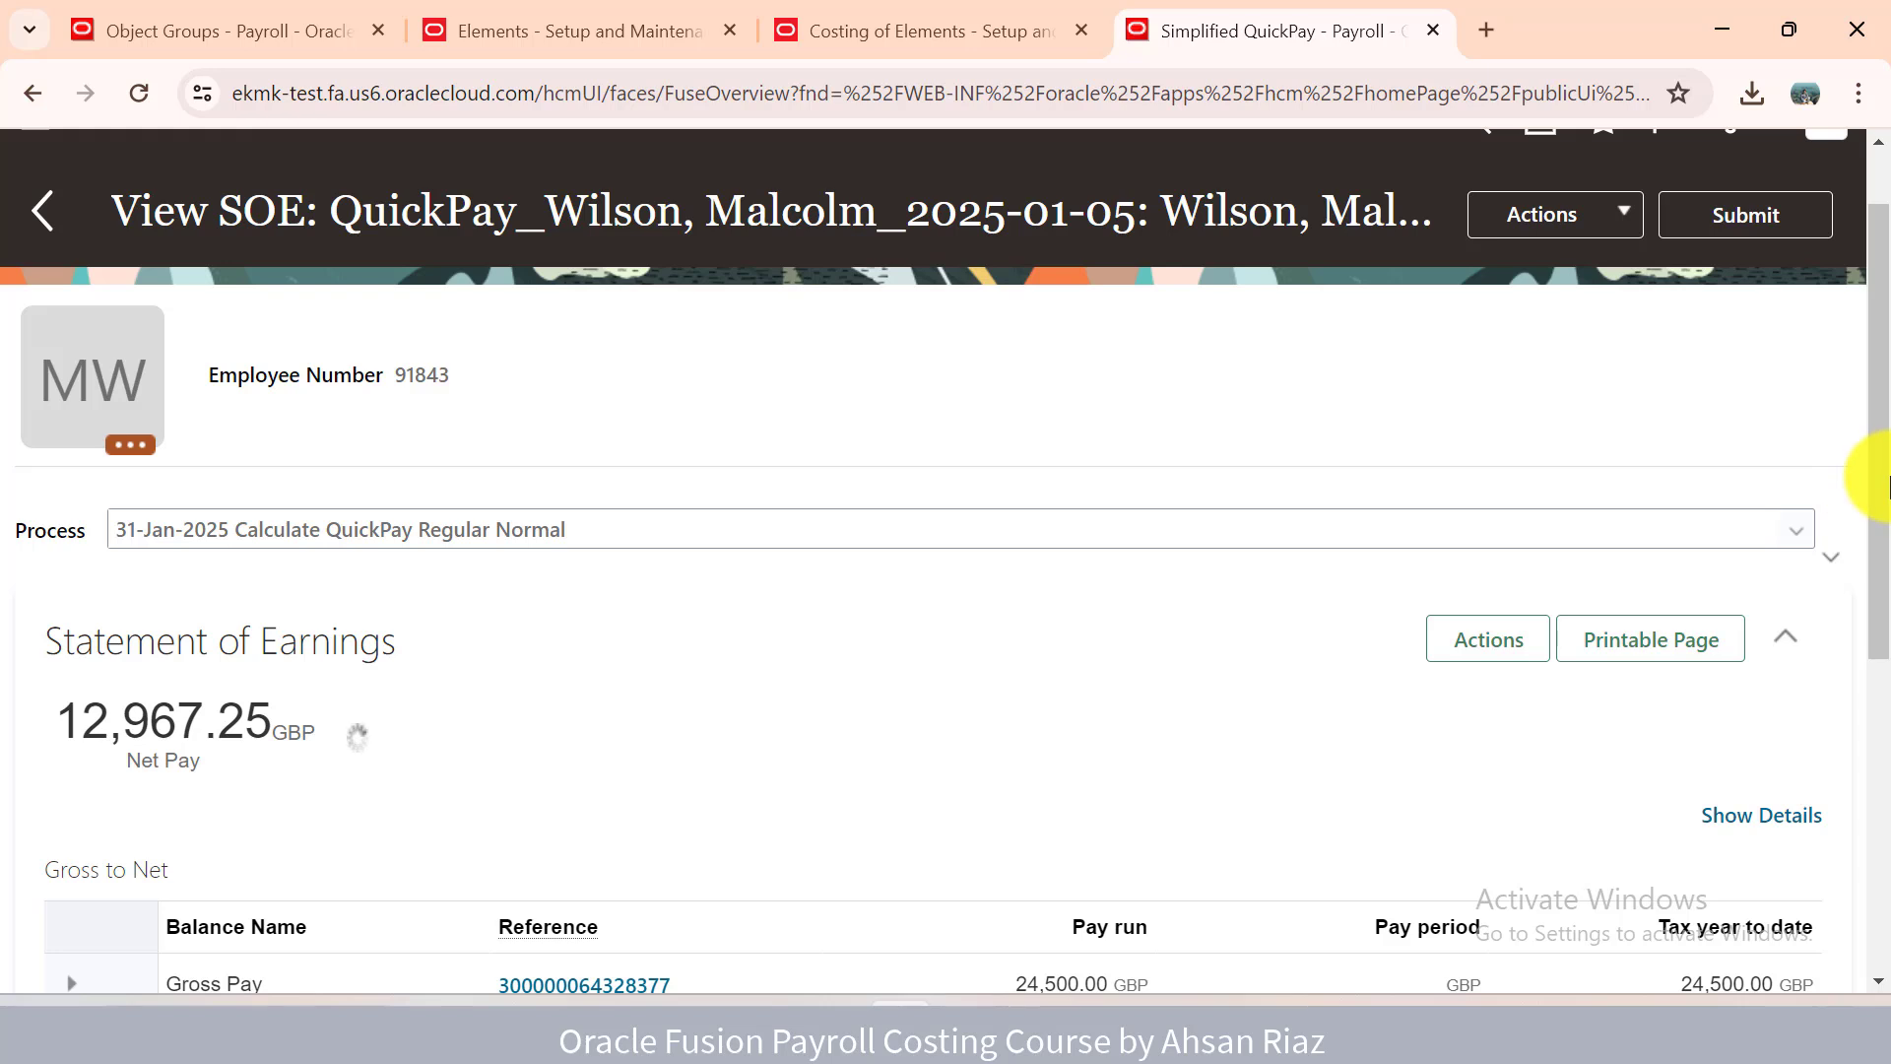
{"action": "left_click_drag", "start_coordinate": [1862, 473], "coordinate": [1873, 611]}
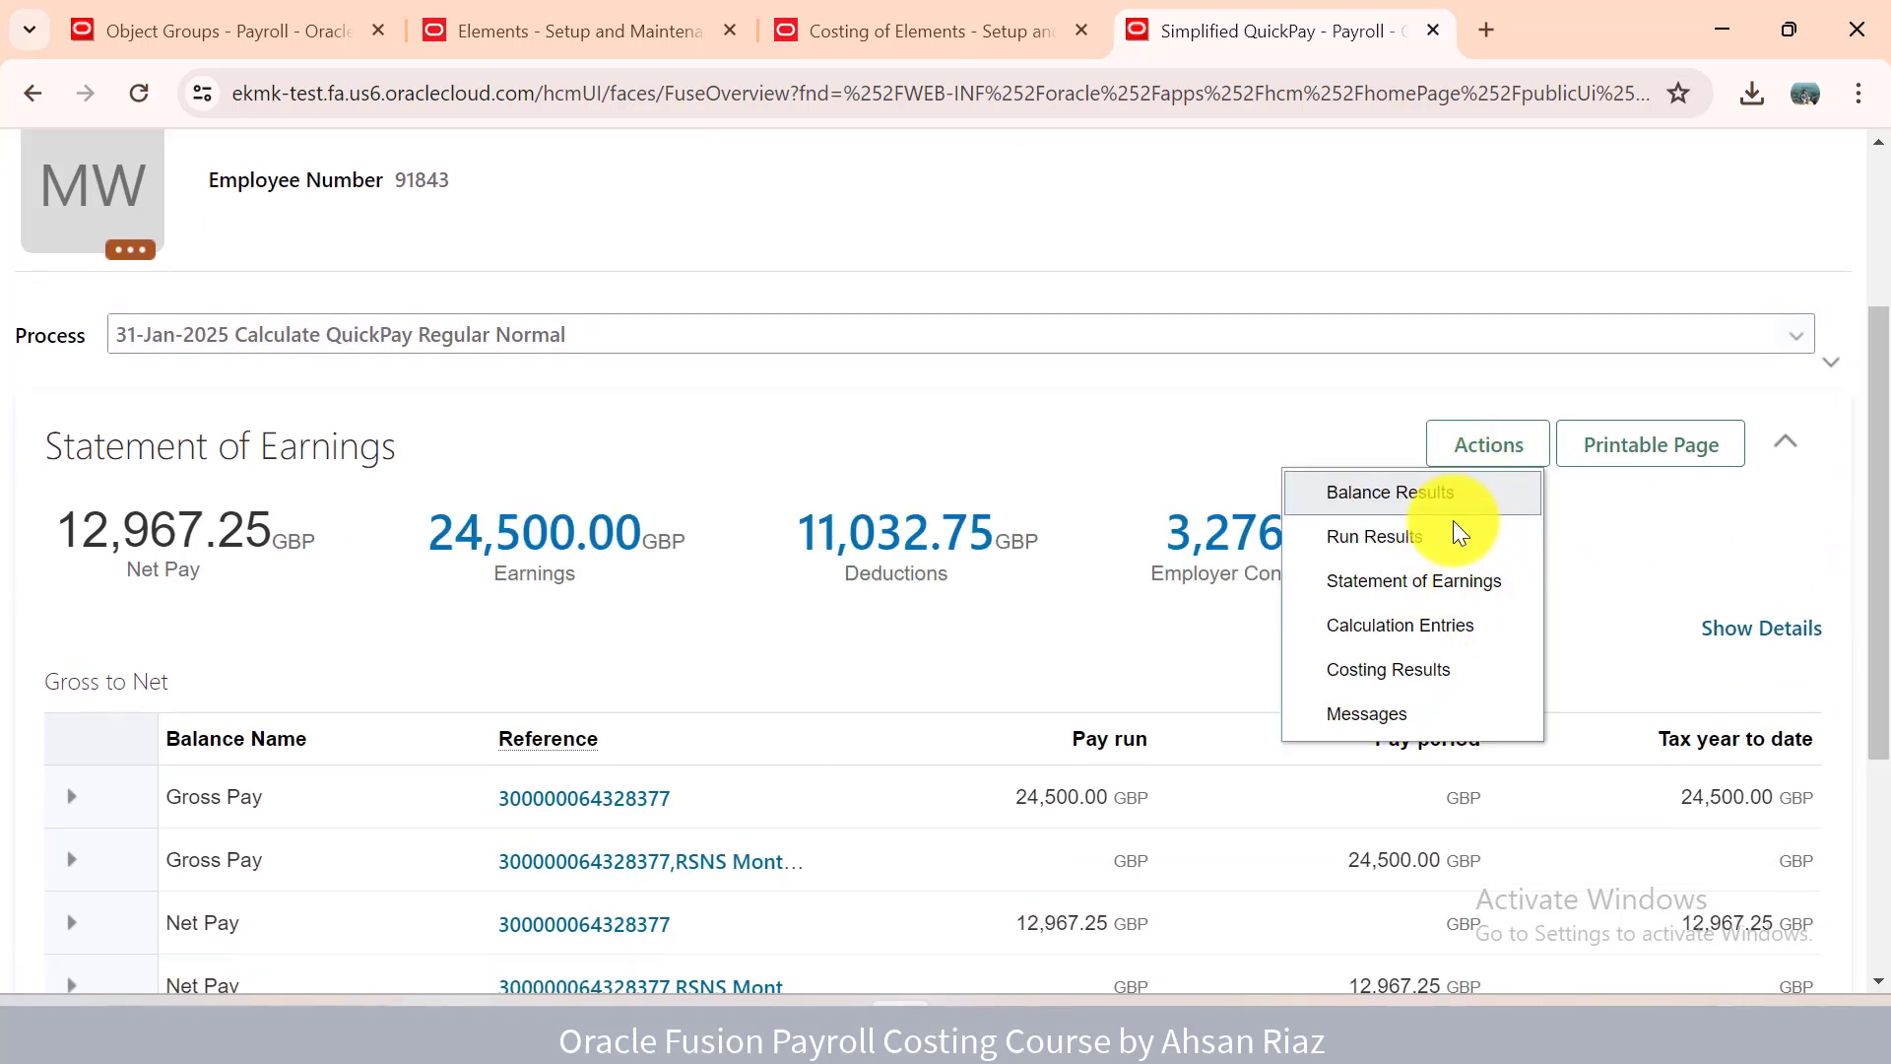
{"action": "left_click", "coordinate": [1438, 540]}
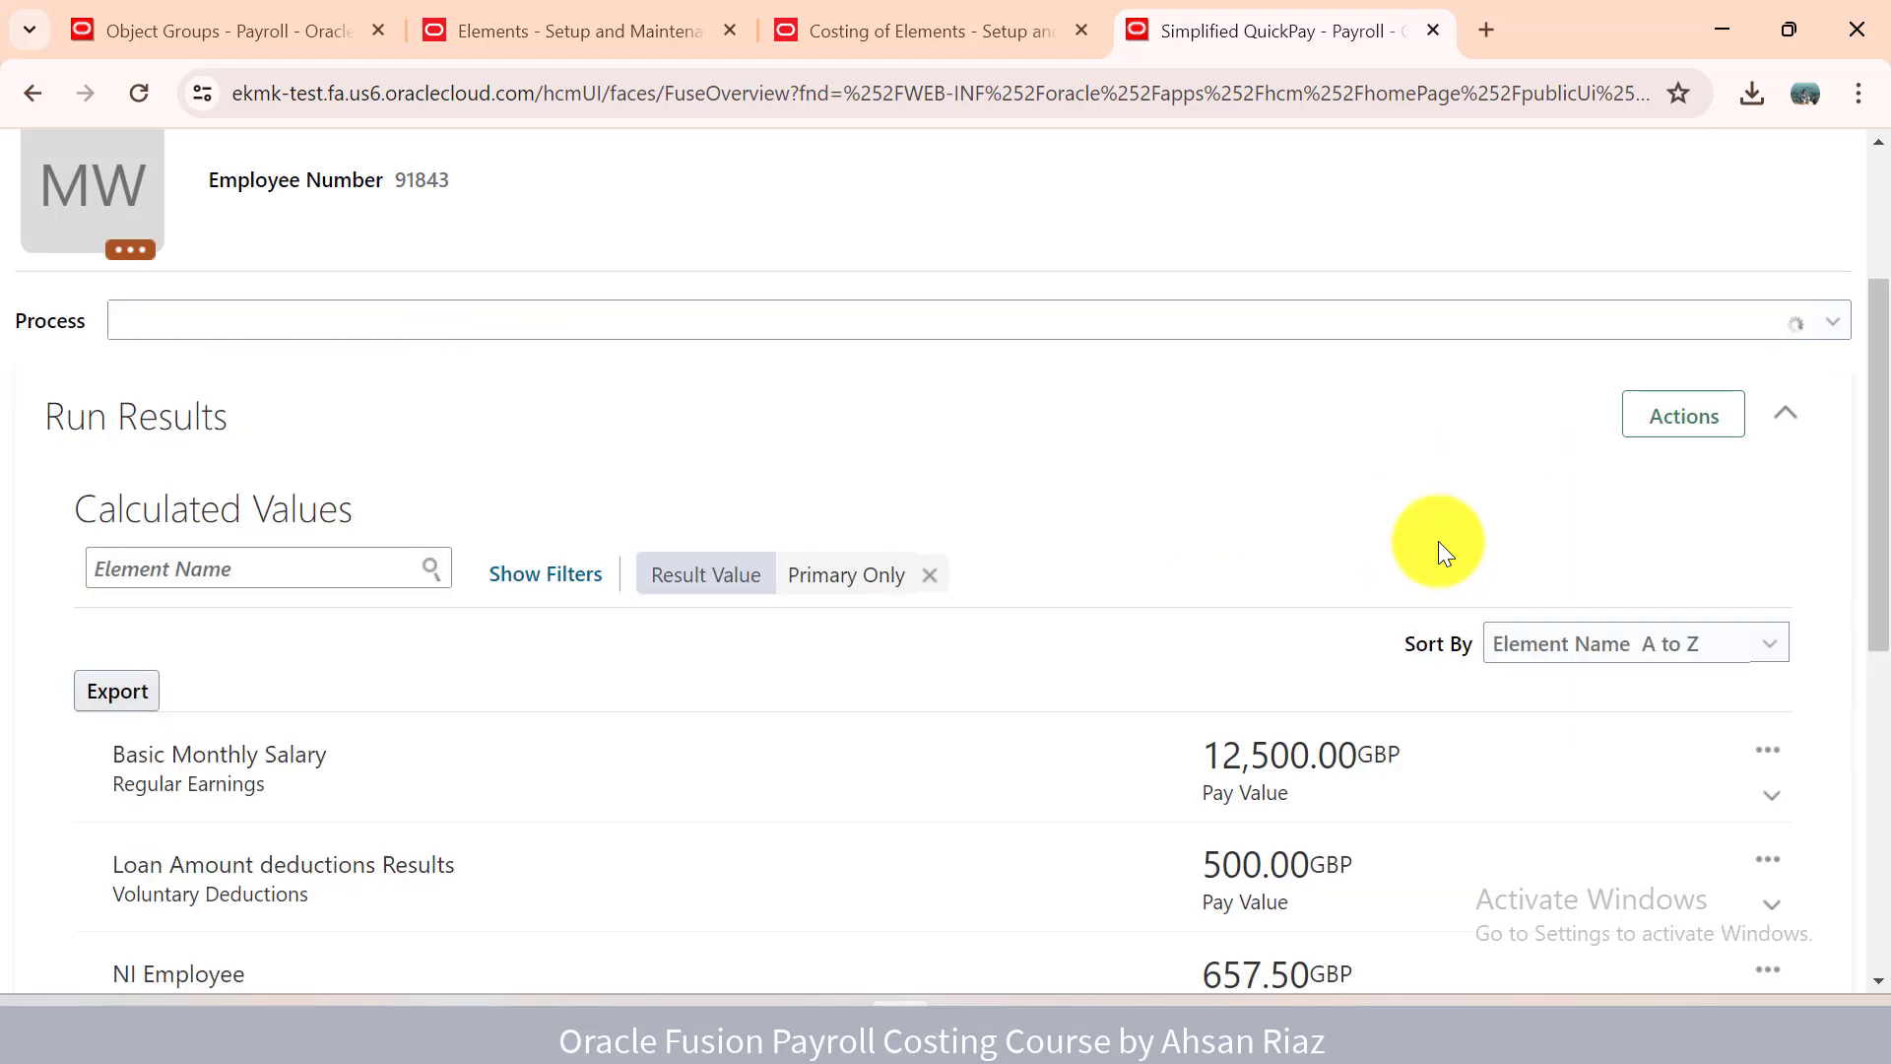
{"action": "left_click_drag", "start_coordinate": [1882, 423], "coordinate": [1862, 621]}
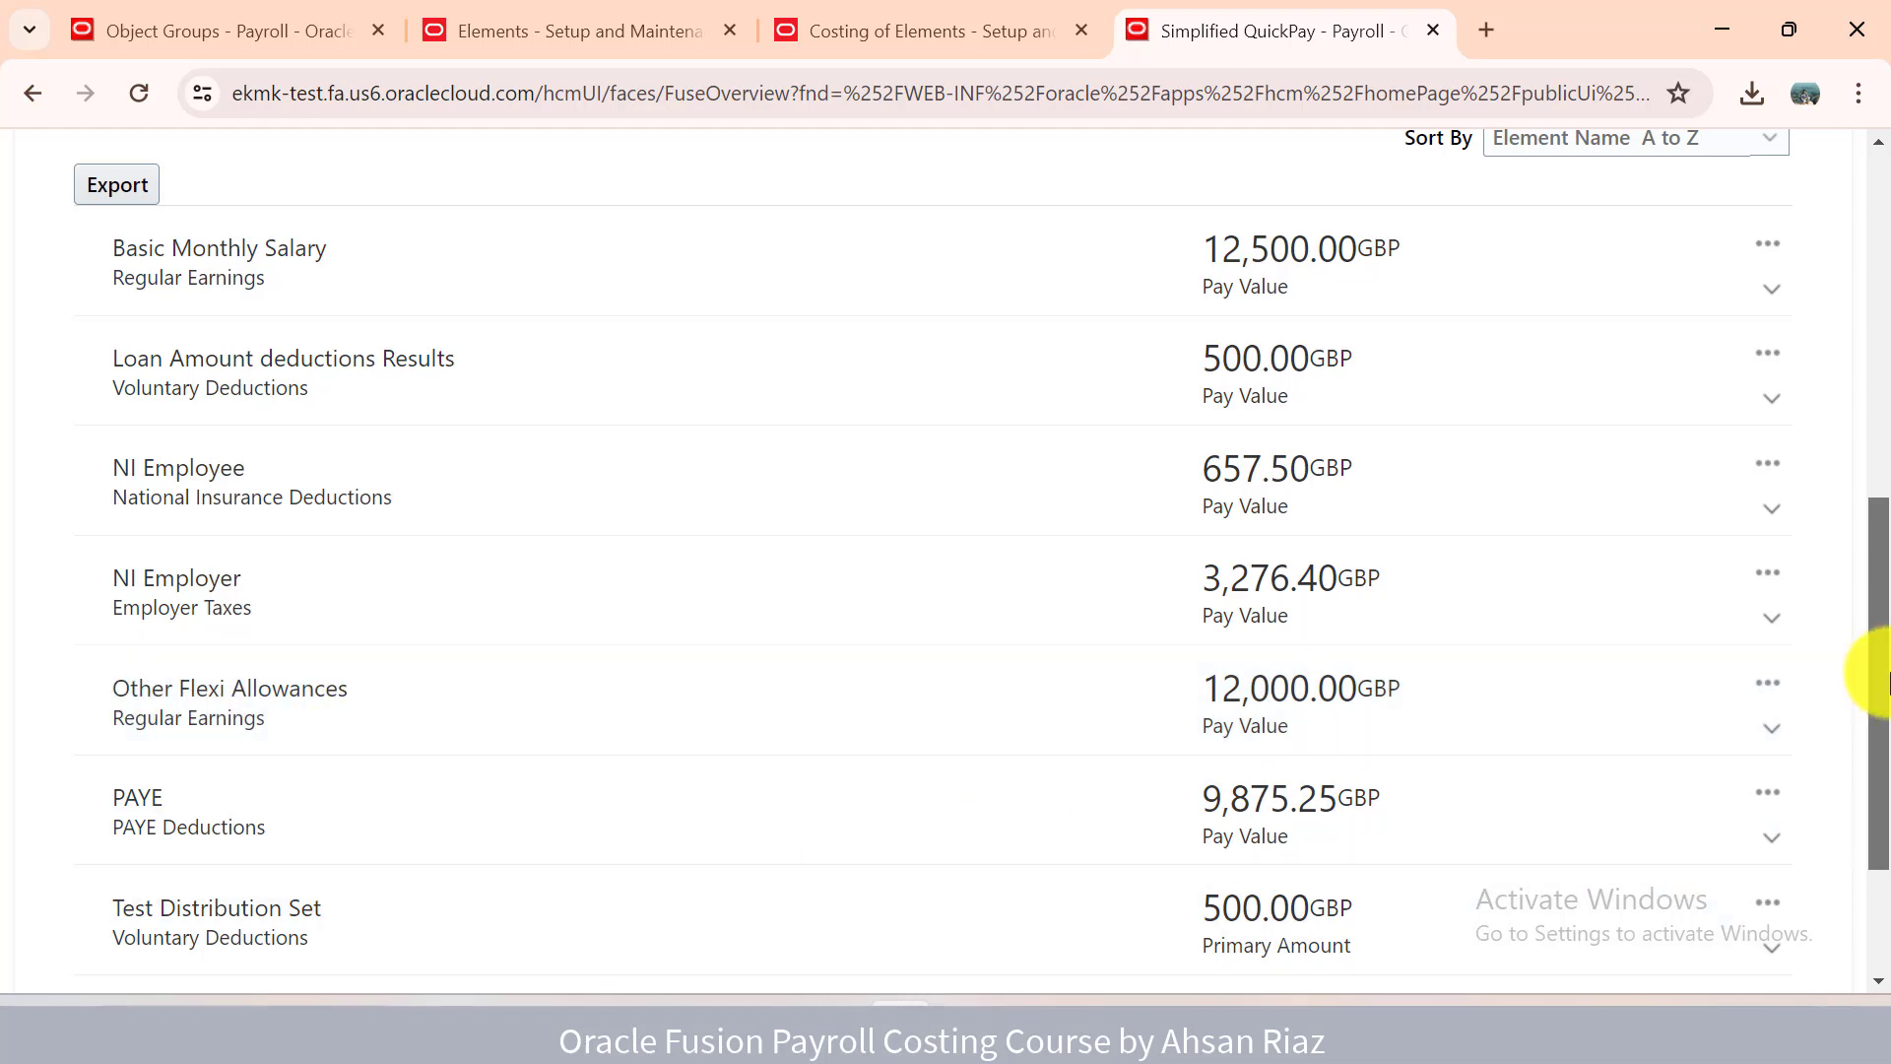
Open the QuickPay's costing results and widen the Credit column in the costing details.
{"action": "left_click_drag", "start_coordinate": [1886, 659], "coordinate": [1872, 513]}
{"action": "left_click", "coordinate": [1696, 264]}
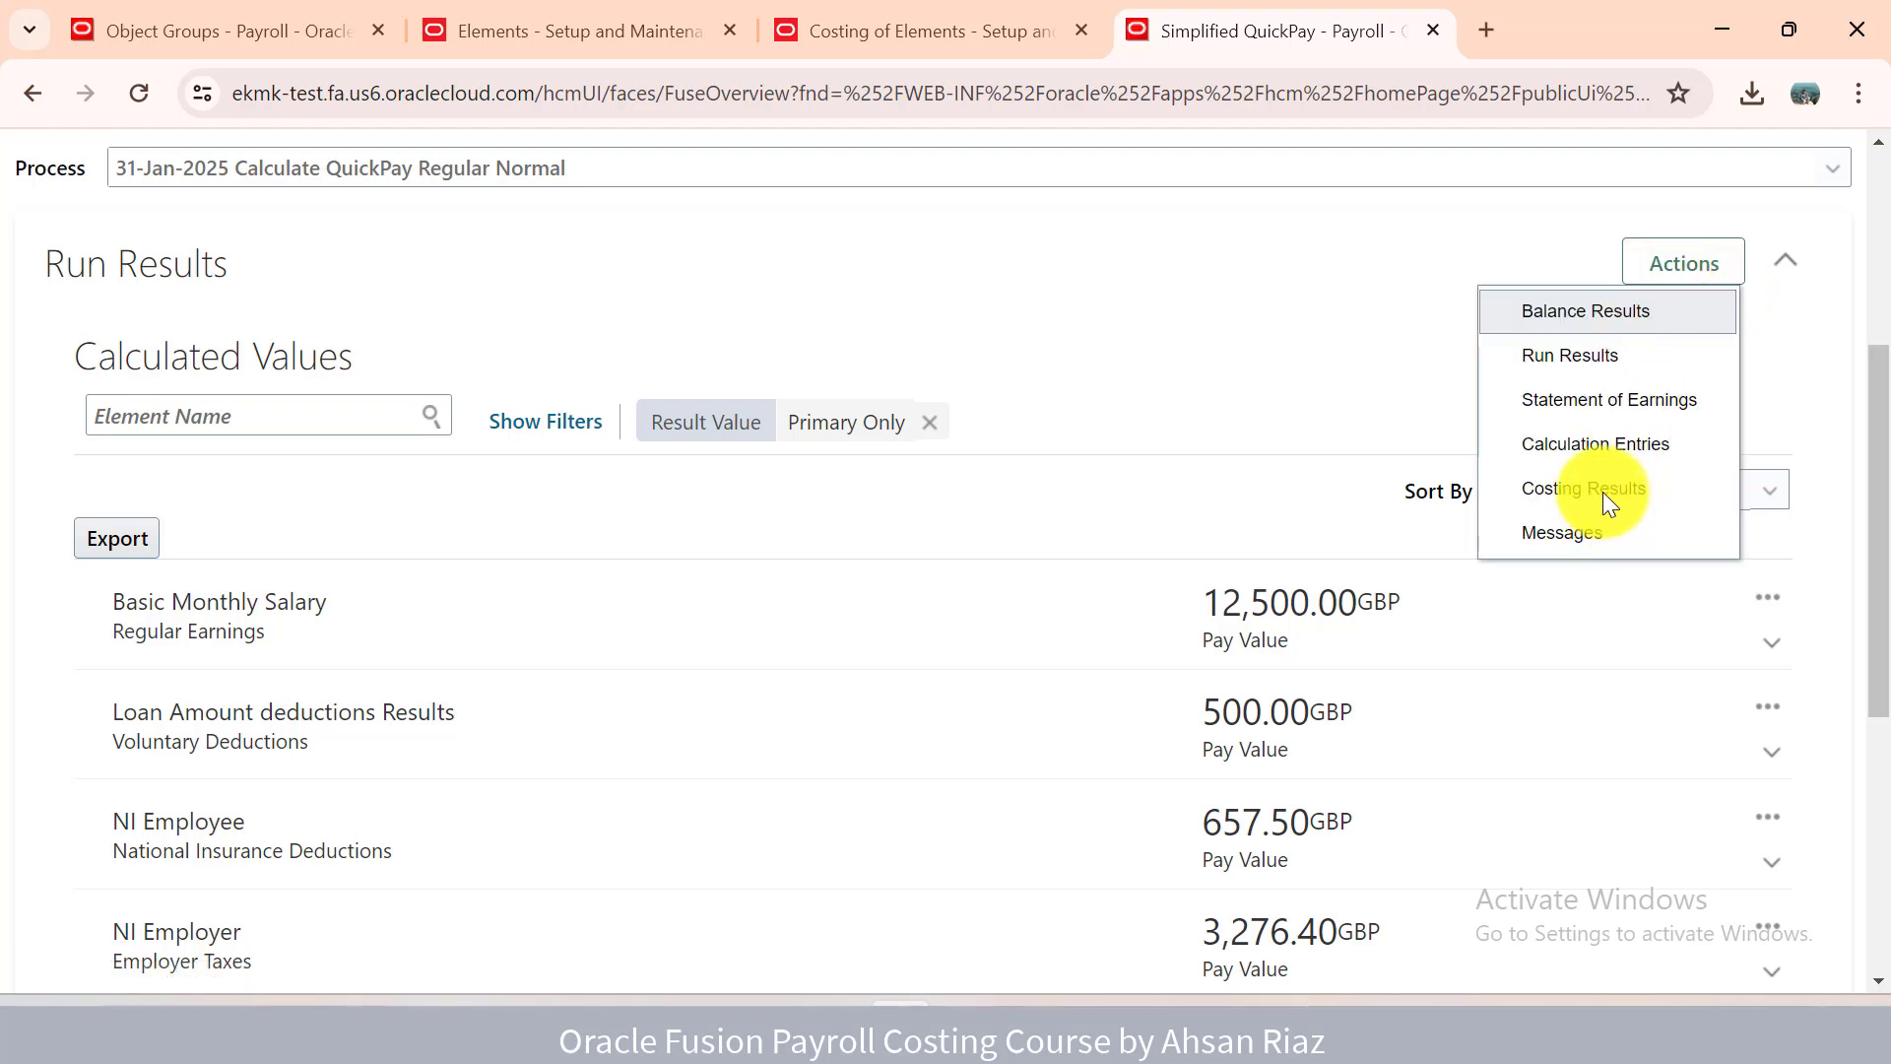
{"action": "left_click", "coordinate": [1604, 490]}
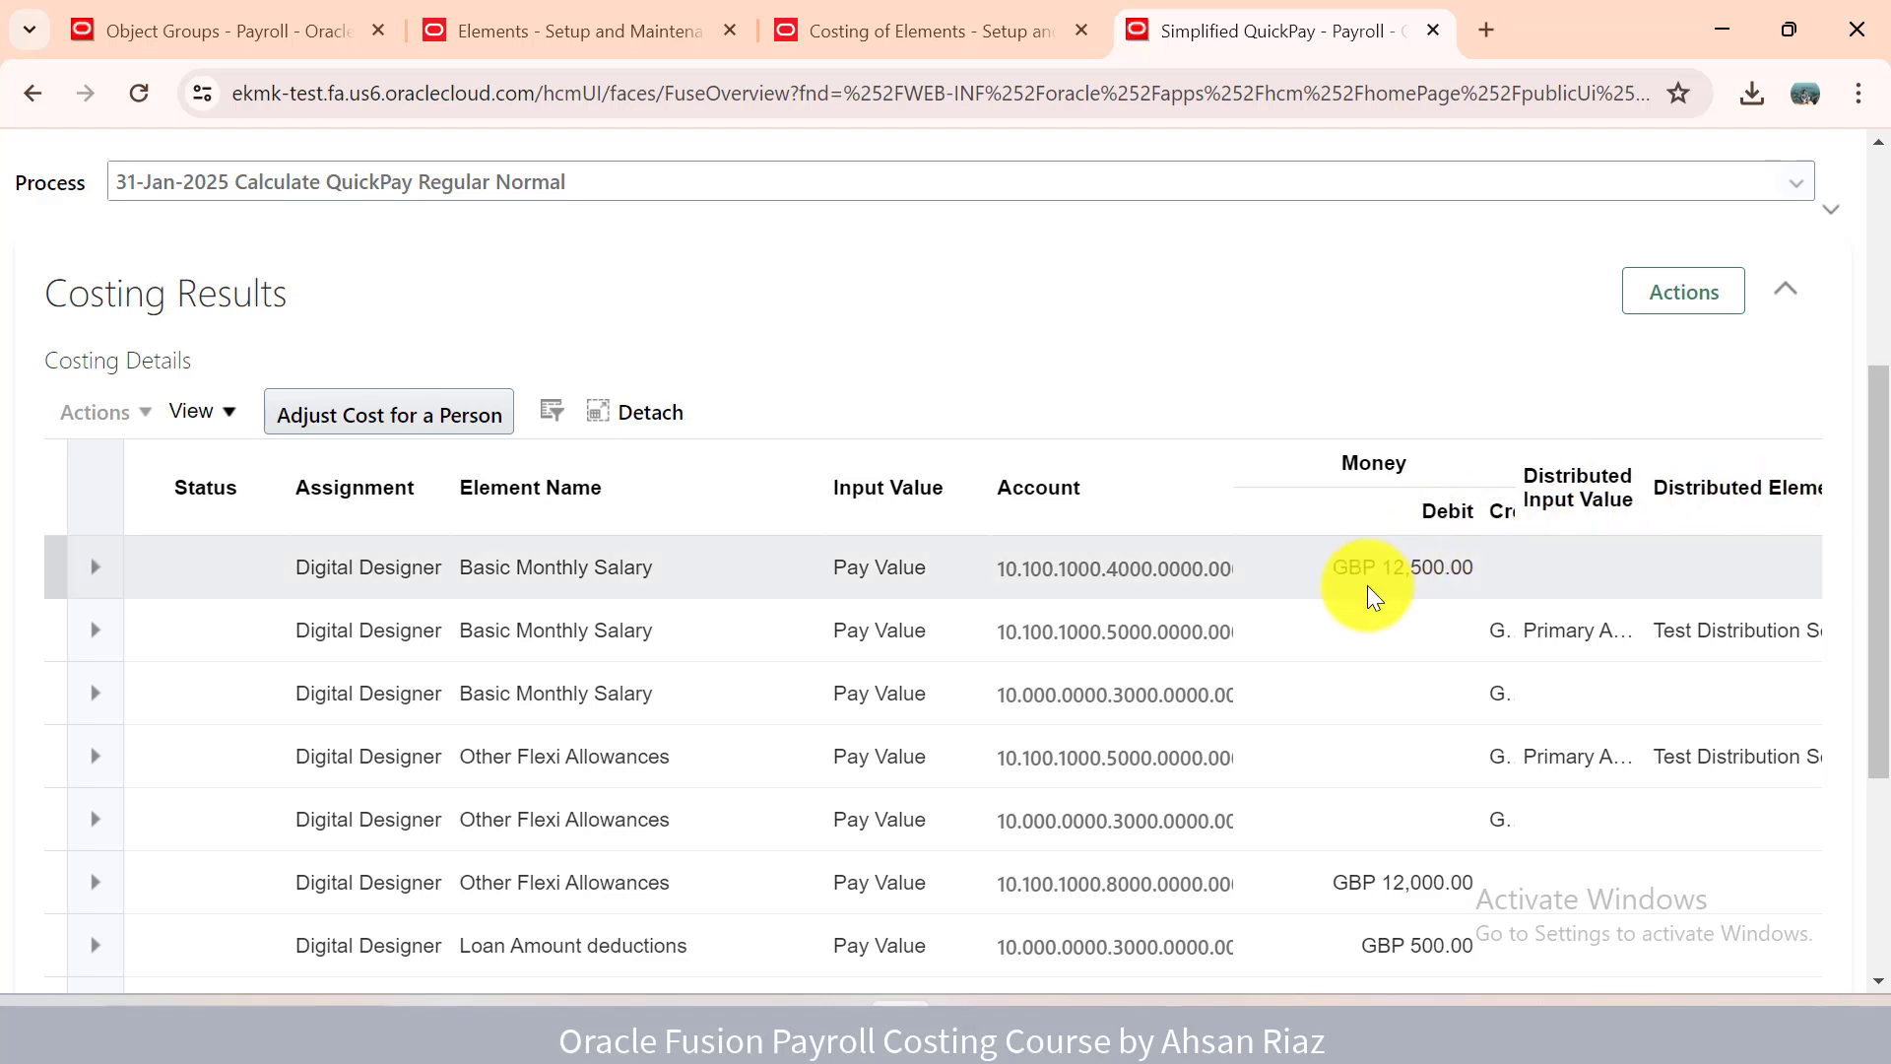
{"action": "left_click_drag", "start_coordinate": [1875, 506], "coordinate": [1862, 633]}
{"action": "left_click_drag", "start_coordinate": [1521, 908], "coordinate": [1634, 926]}
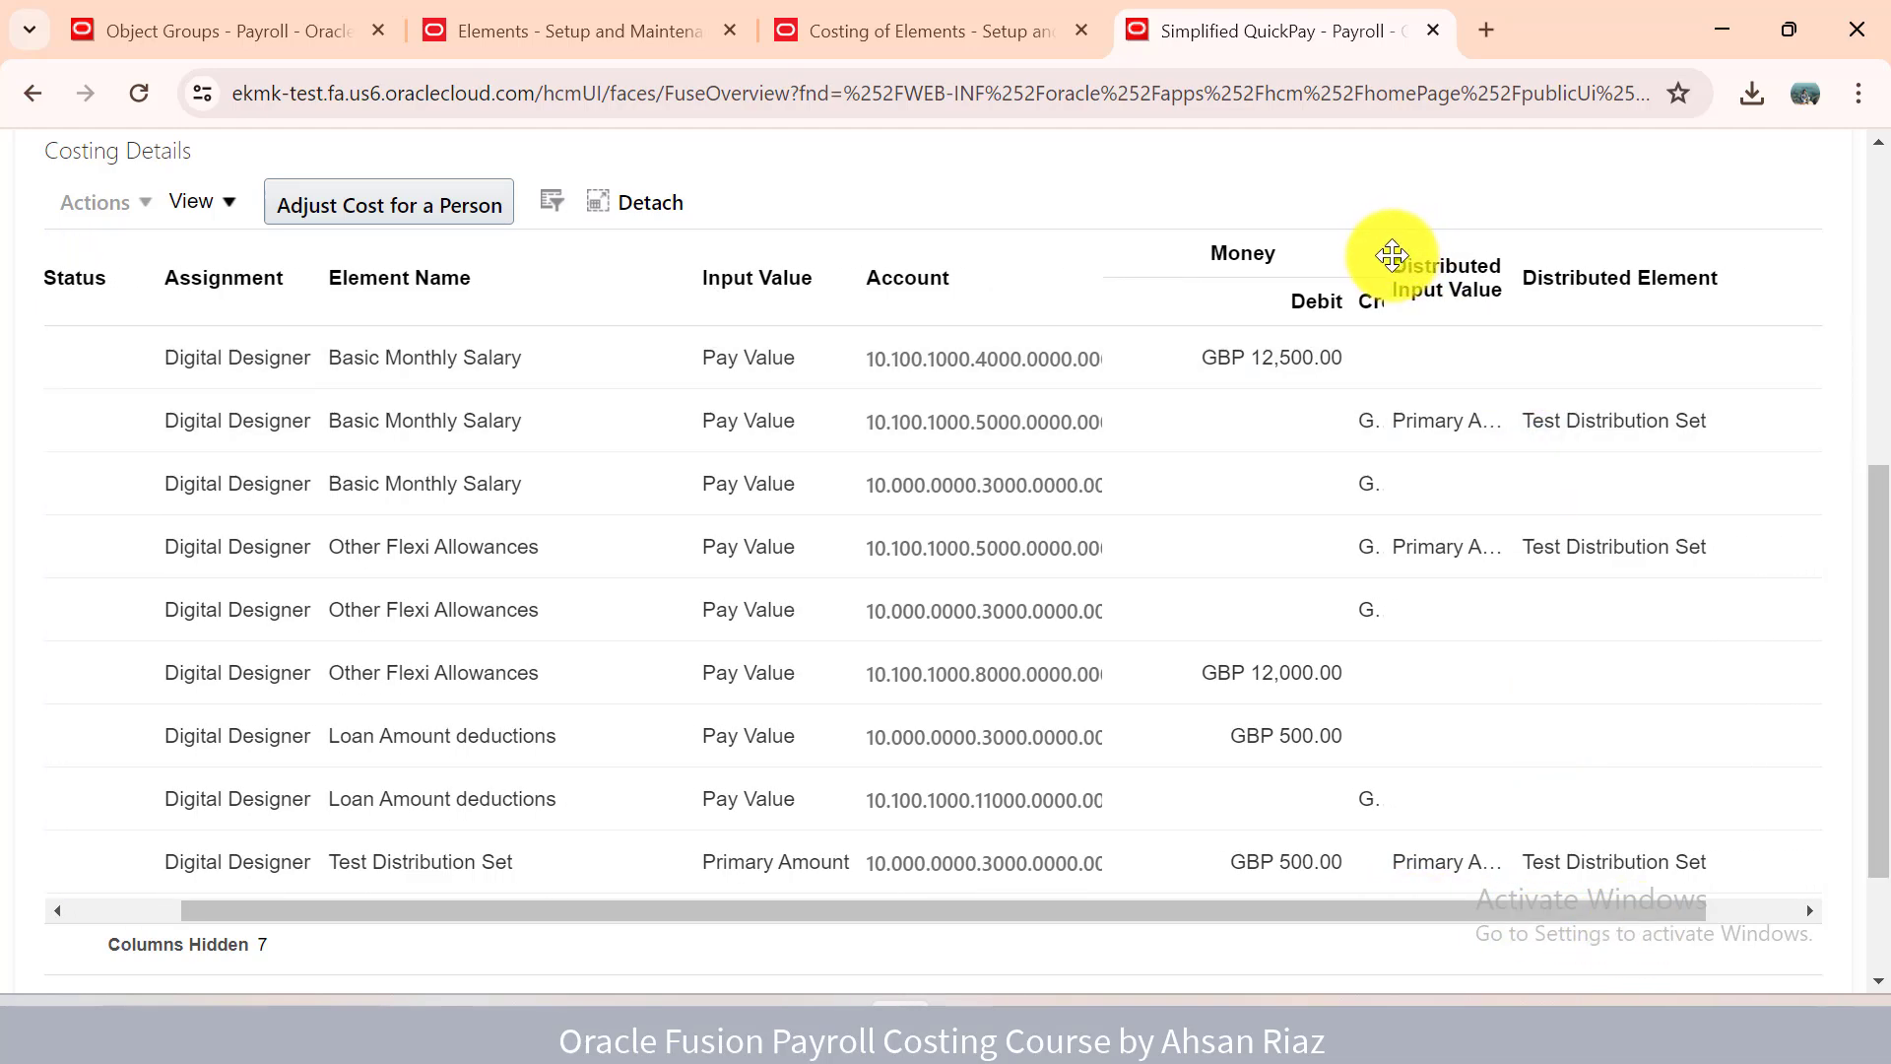
{"action": "left_click", "coordinate": [1388, 254]}
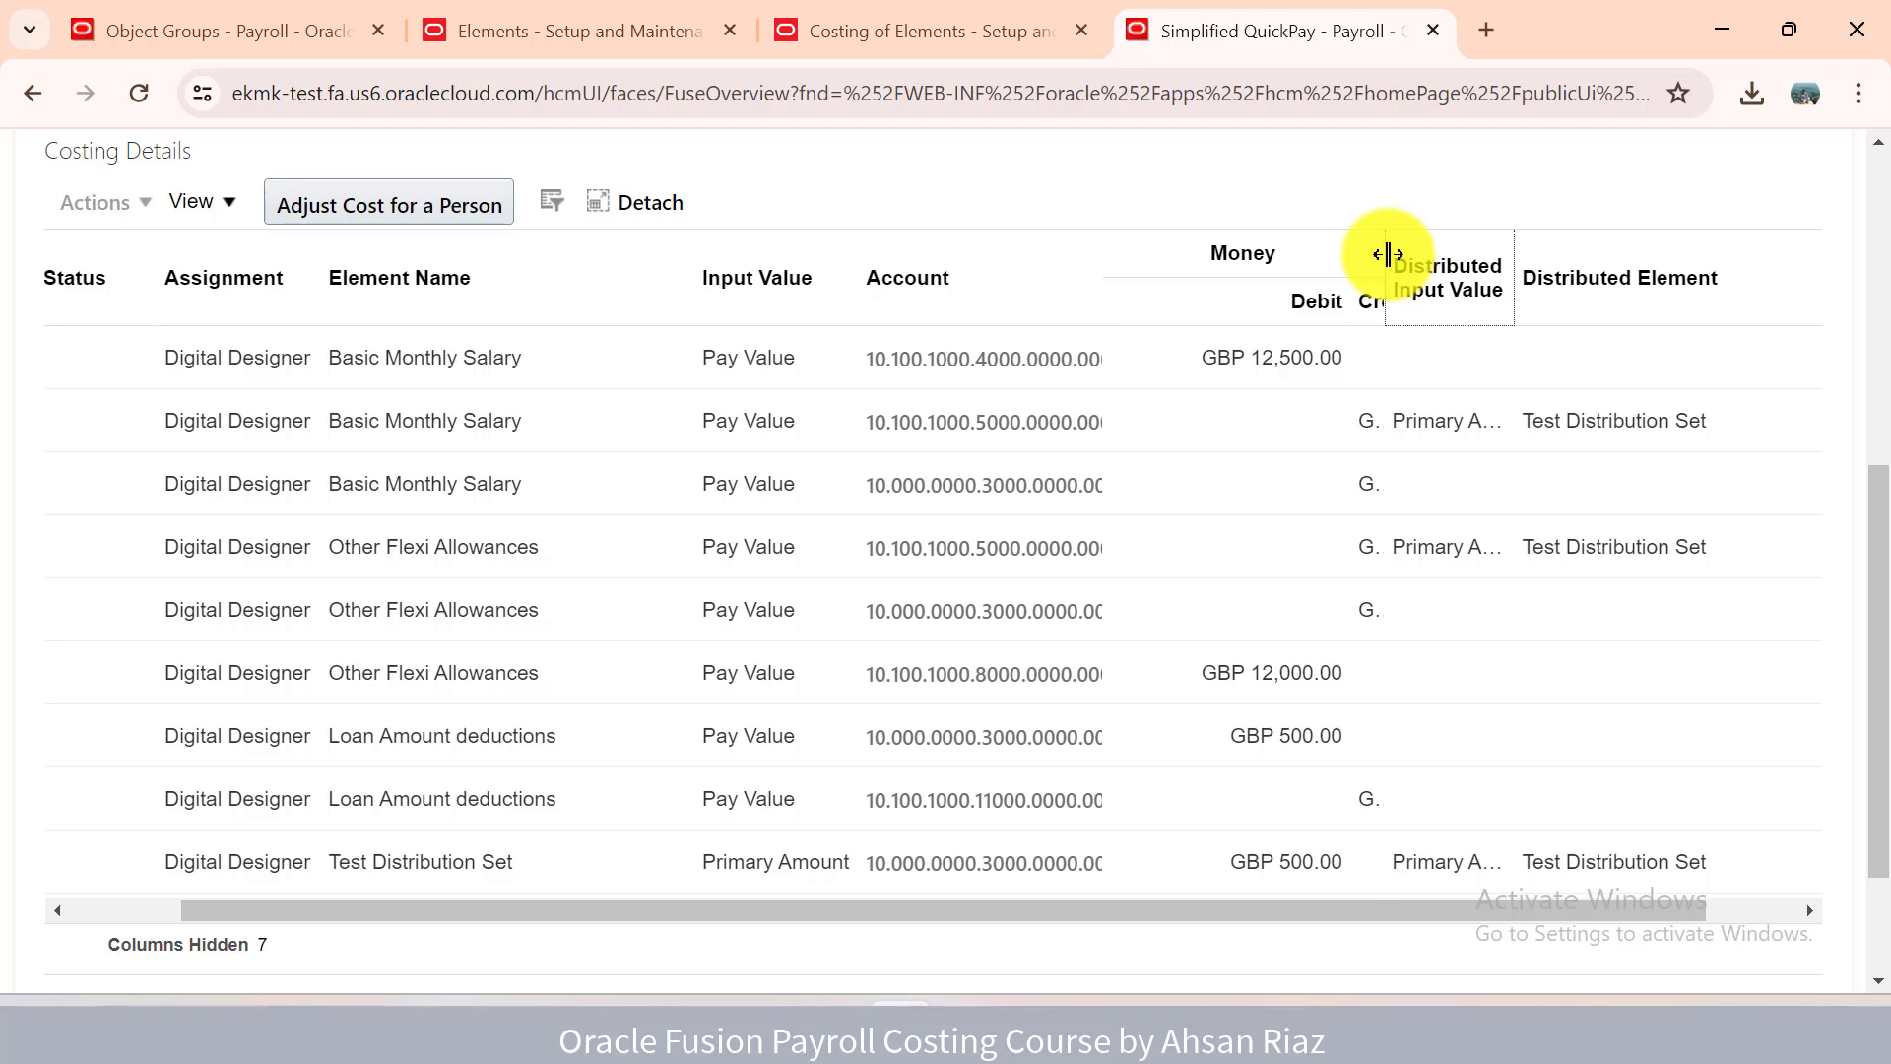
{"action": "left_click_drag", "start_coordinate": [1388, 254], "coordinate": [1609, 260]}
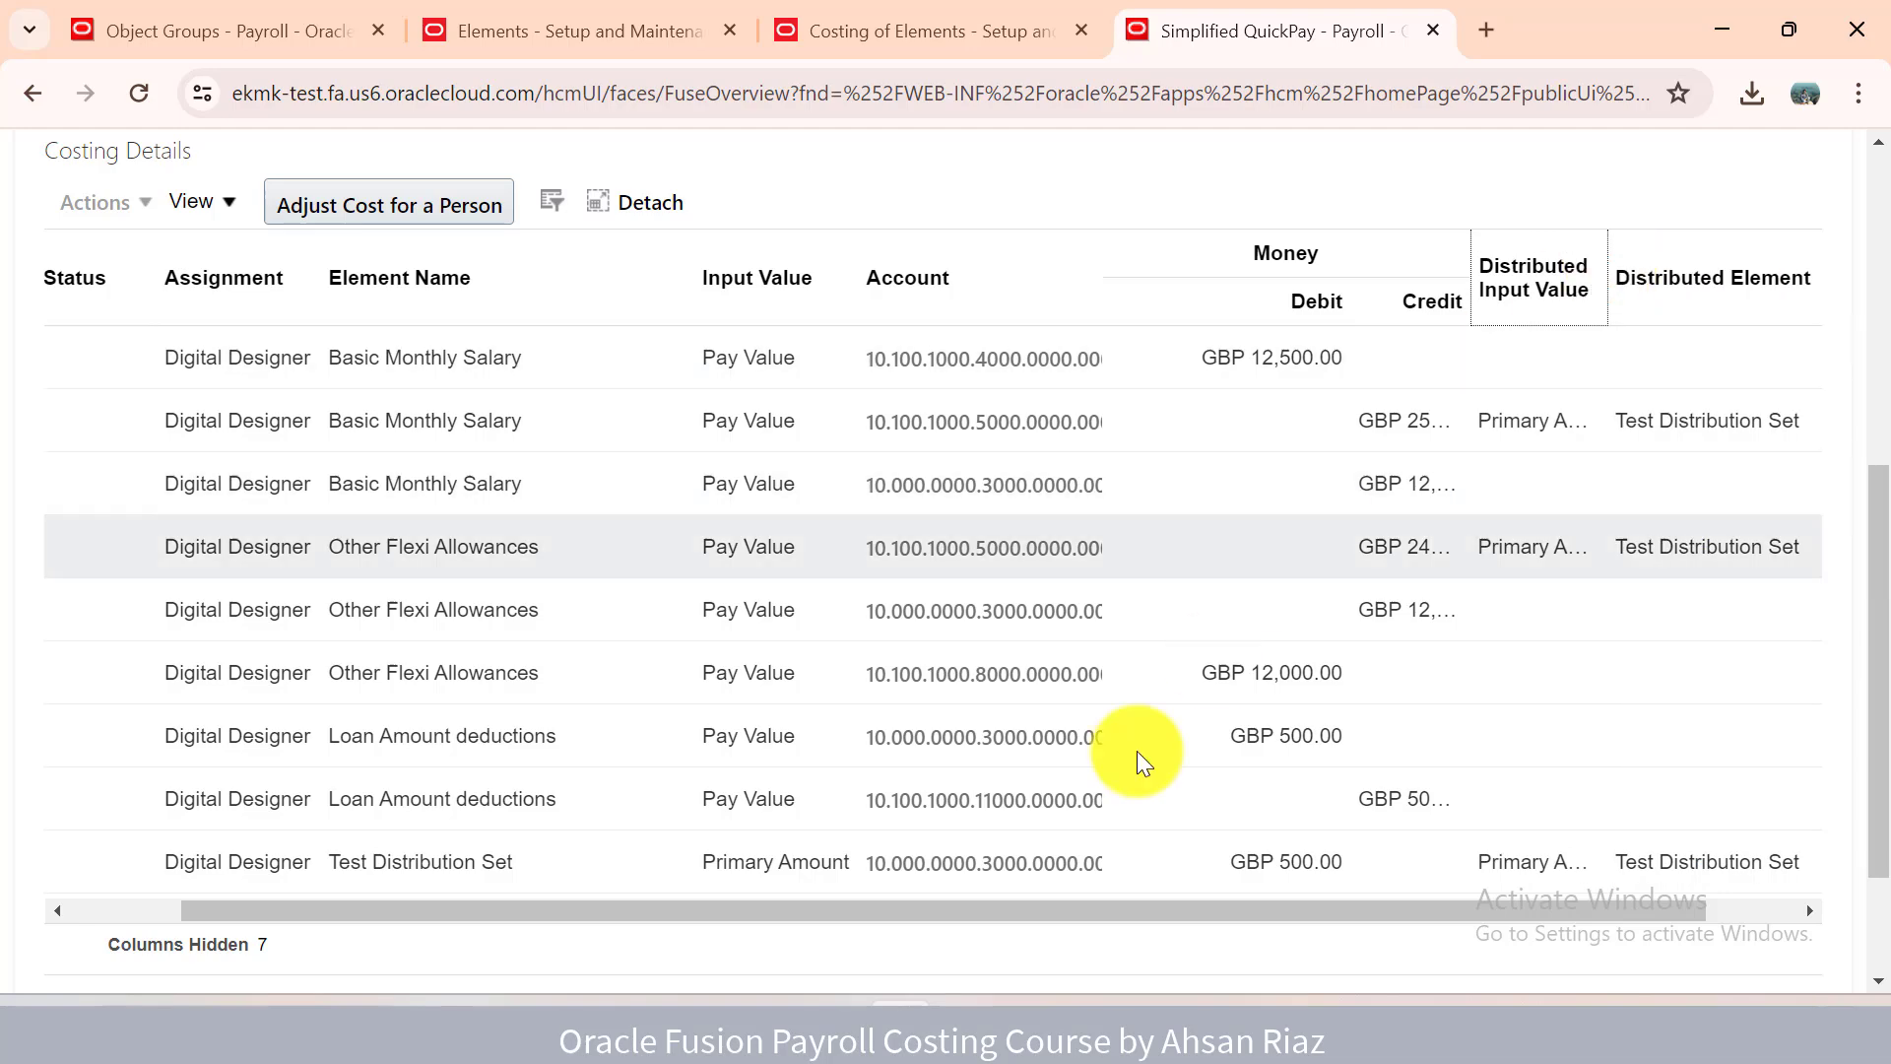
Compare the account segments of the Test Distribution Set costing line with the offset account in its Costing of Elements setup.
{"action": "left_click_drag", "start_coordinate": [901, 907], "coordinate": [711, 944]}
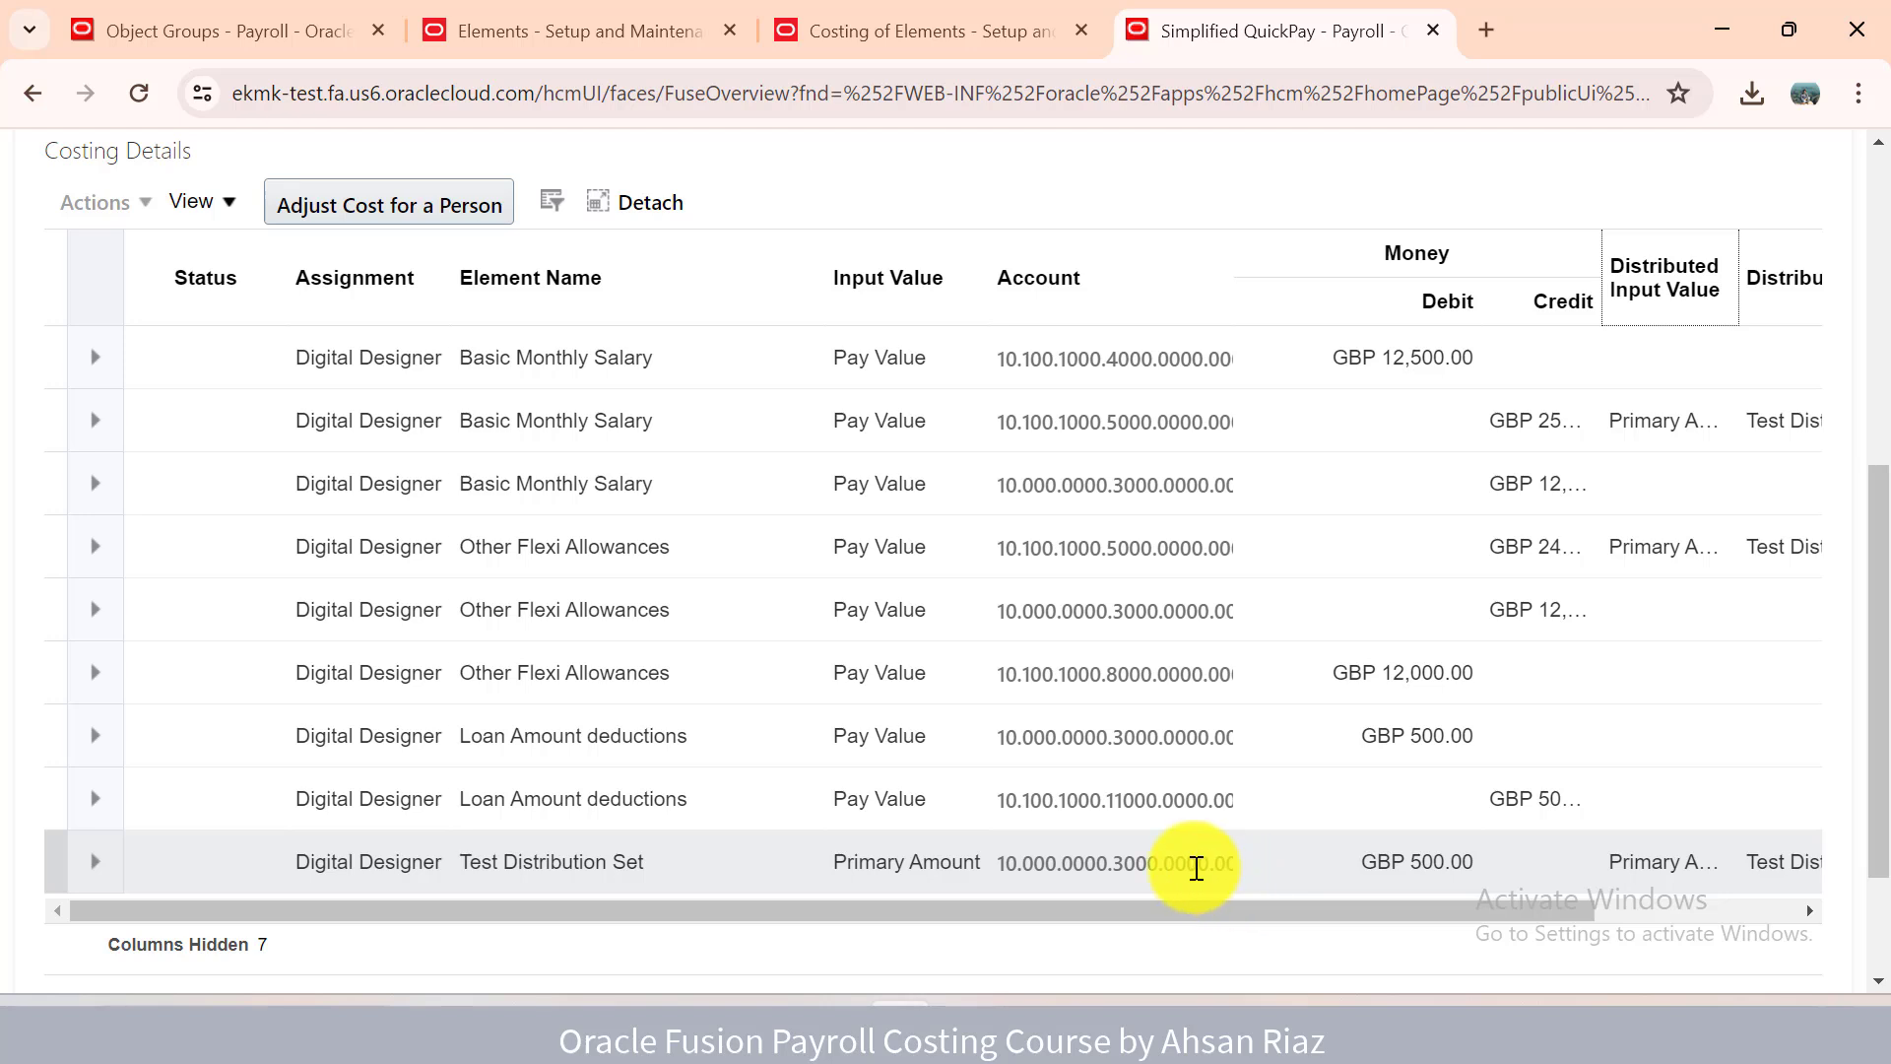
{"action": "mouse_move", "coordinate": [1196, 867]}
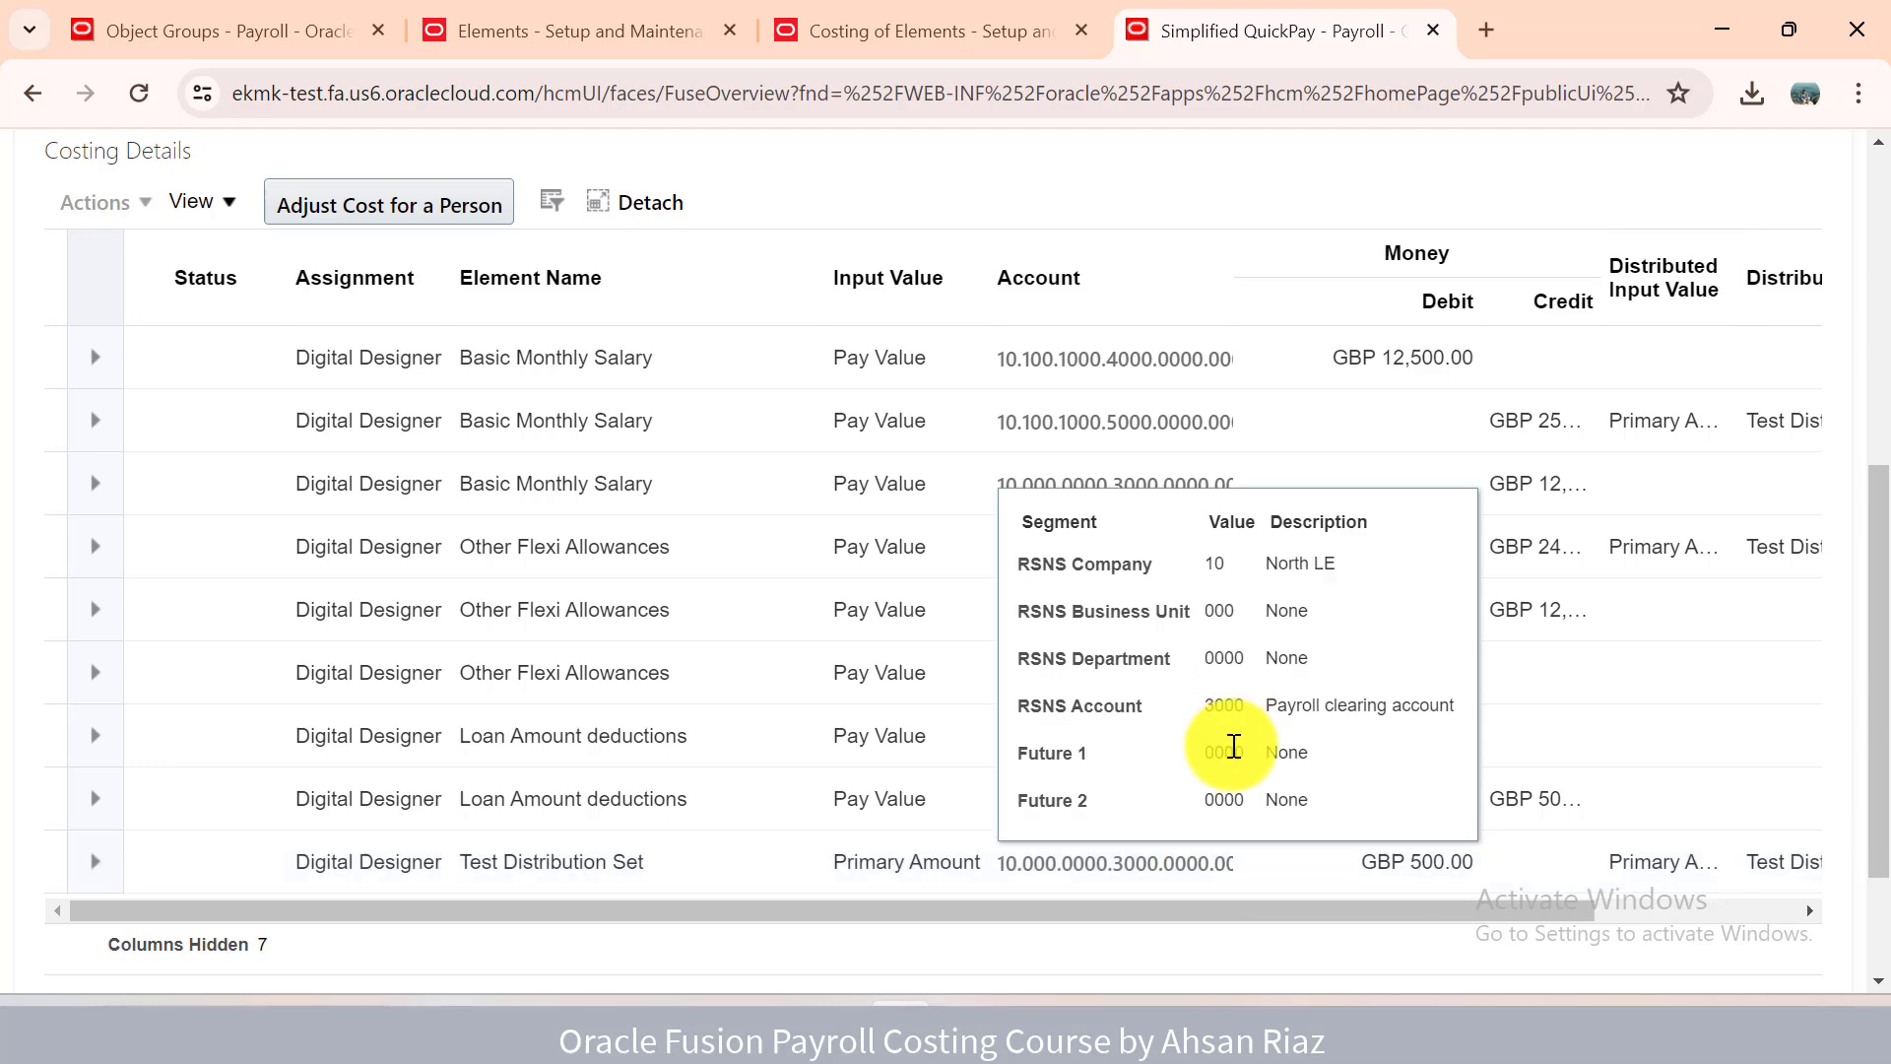
{"action": "left_click", "coordinate": [990, 45]}
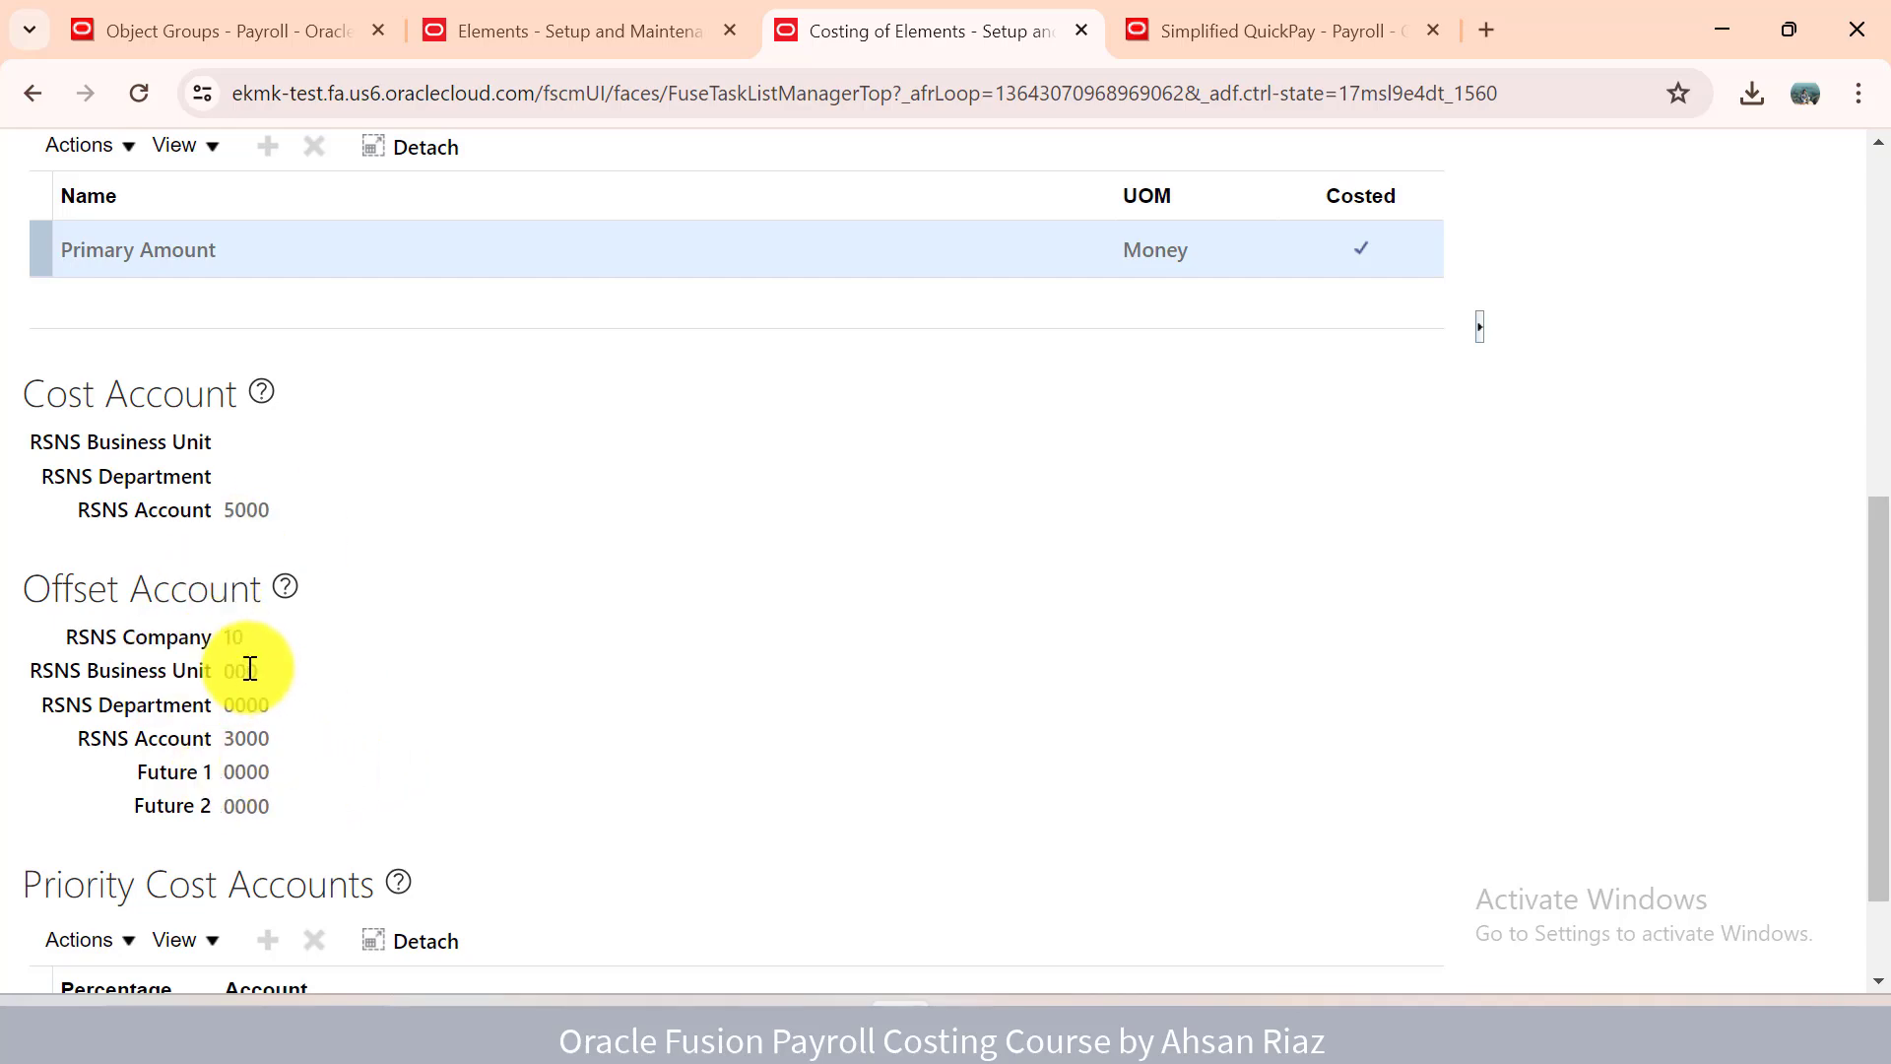
{"action": "left_click", "coordinate": [1215, 32]}
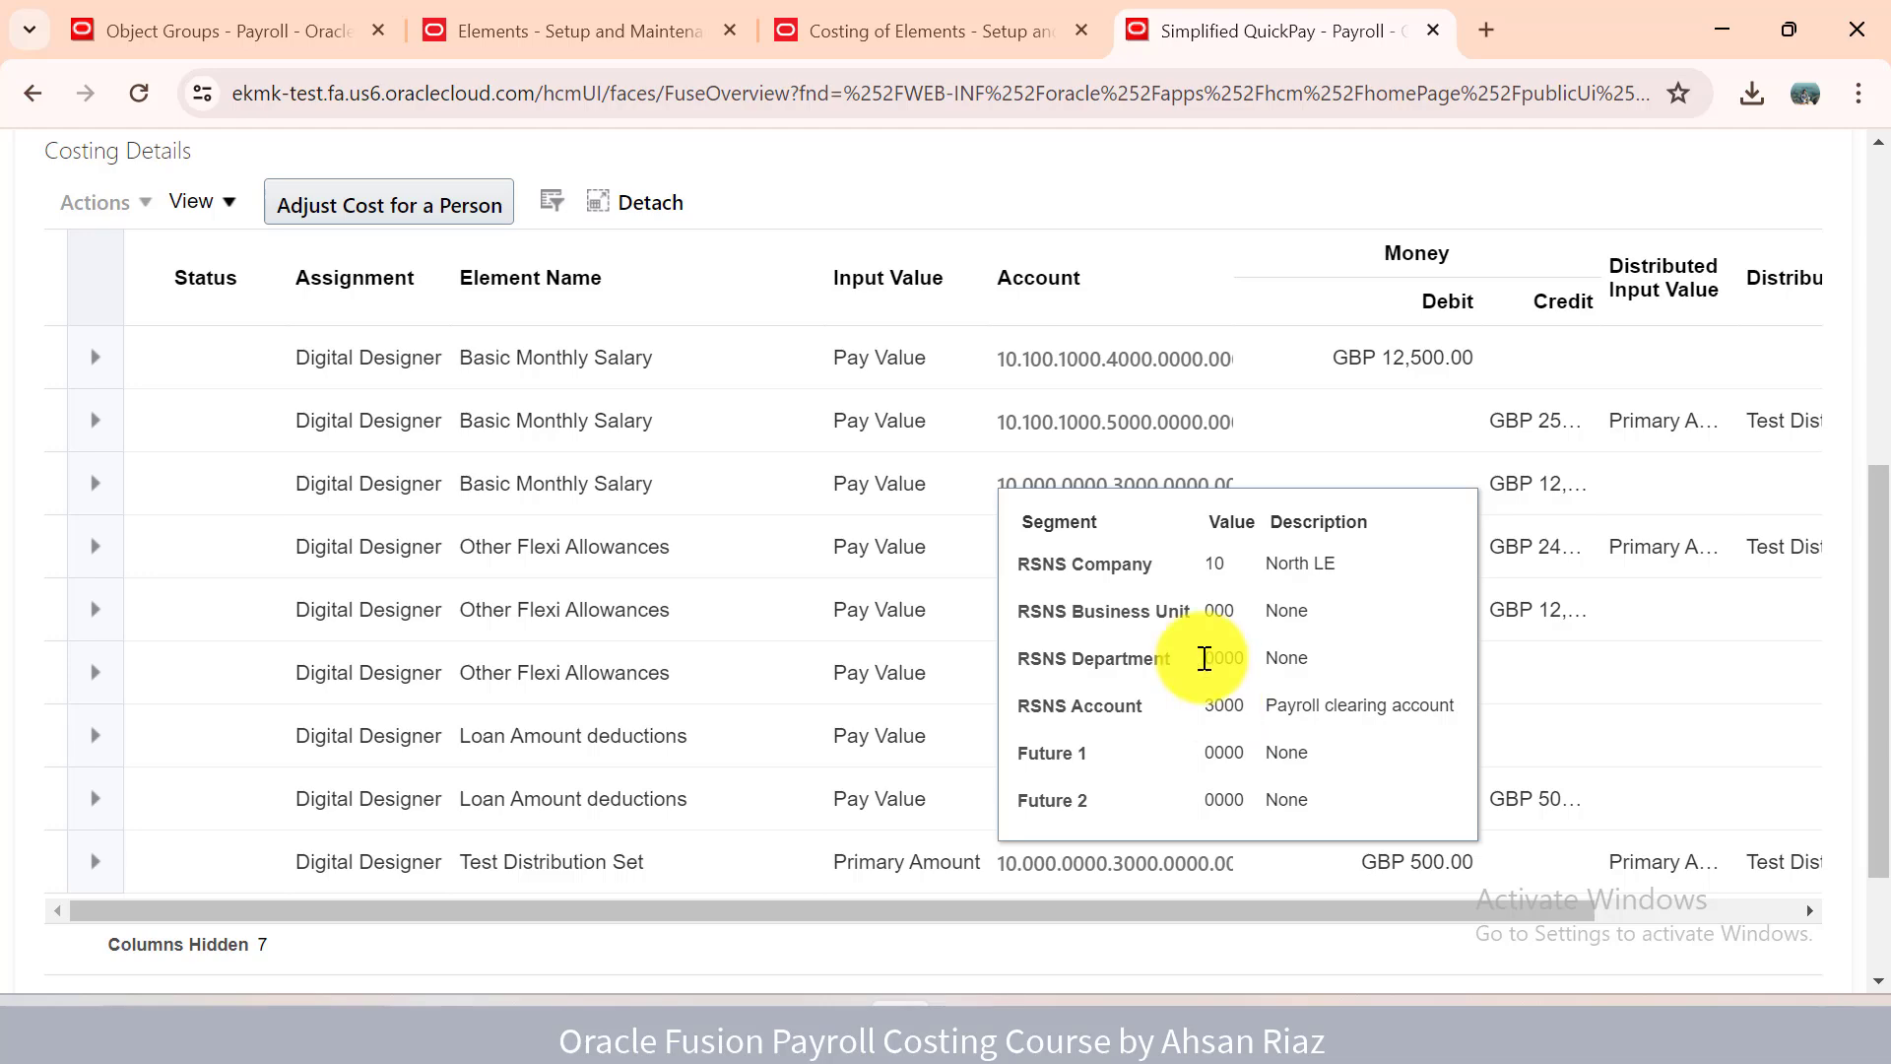
Review the element's costing type, distribution group and accounts, and widen the Credit column in the QuickPay costing details to fit full amounts.
{"action": "left_click", "coordinate": [1015, 36]}
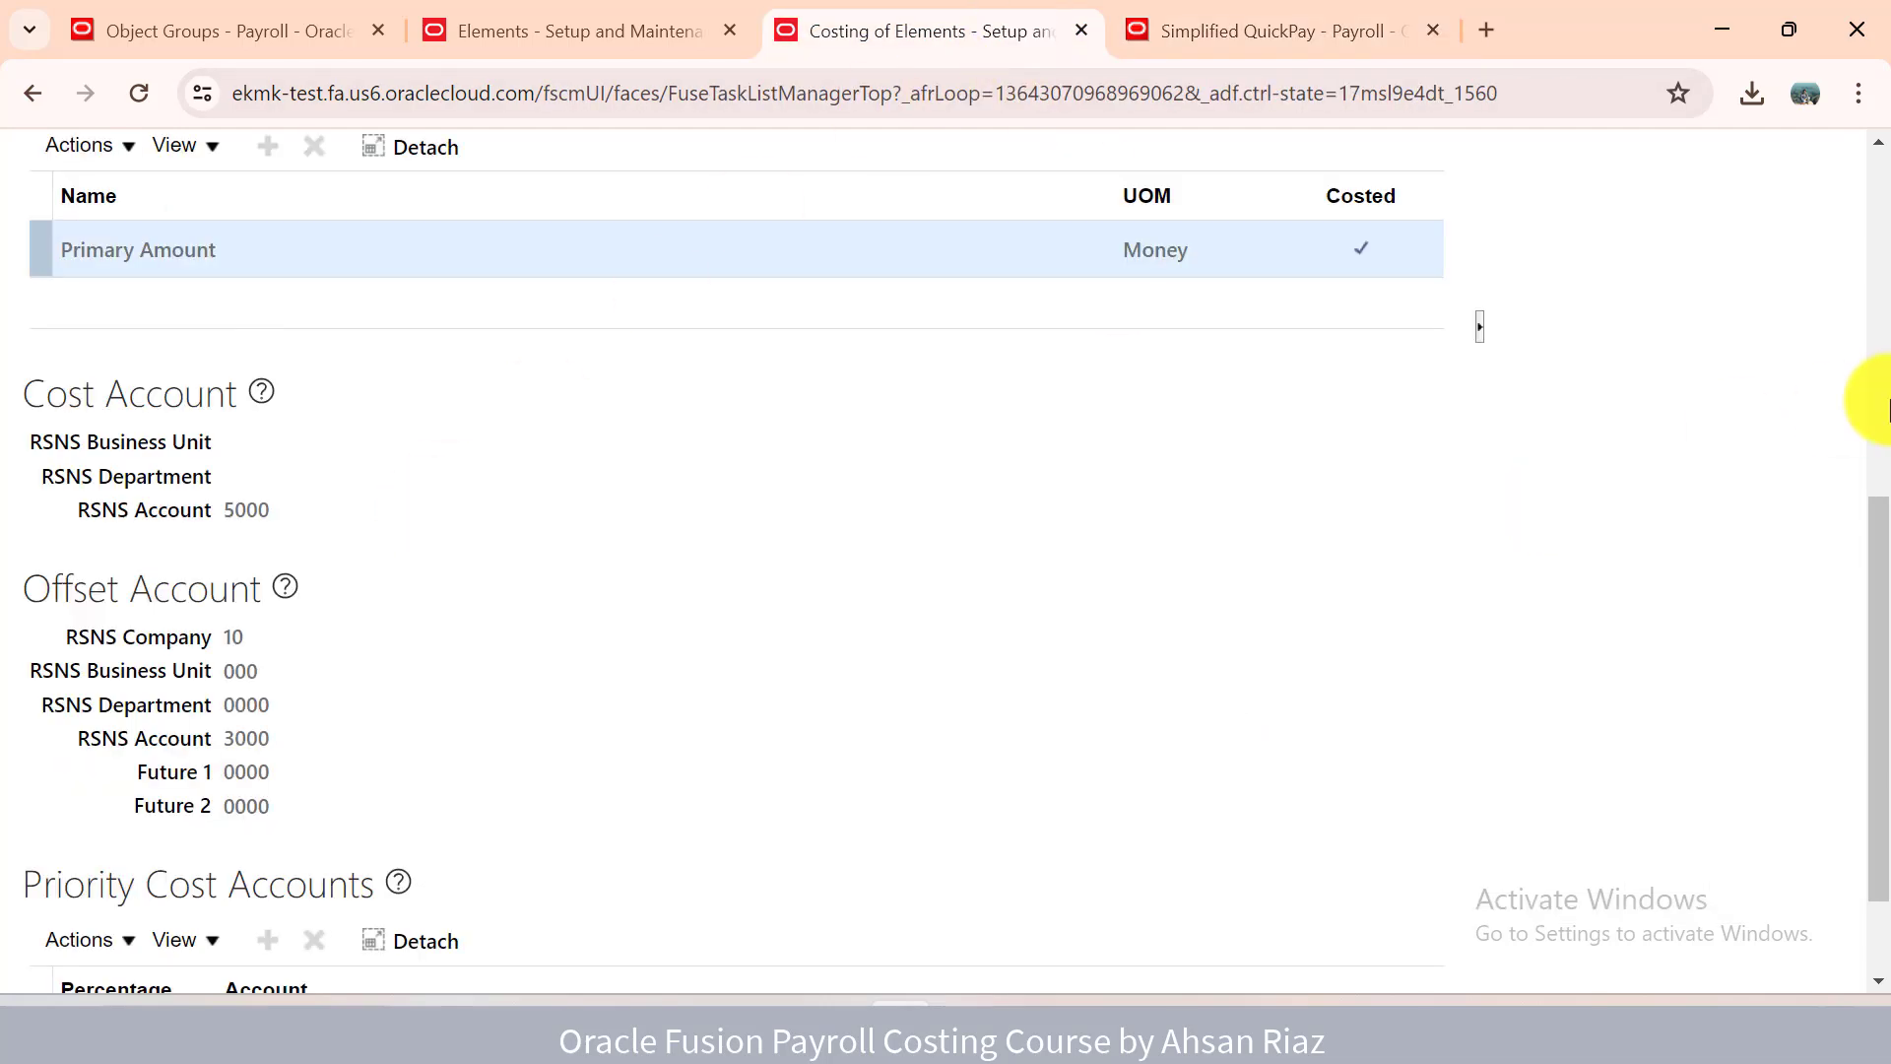
{"action": "left_click", "coordinate": [1875, 394]}
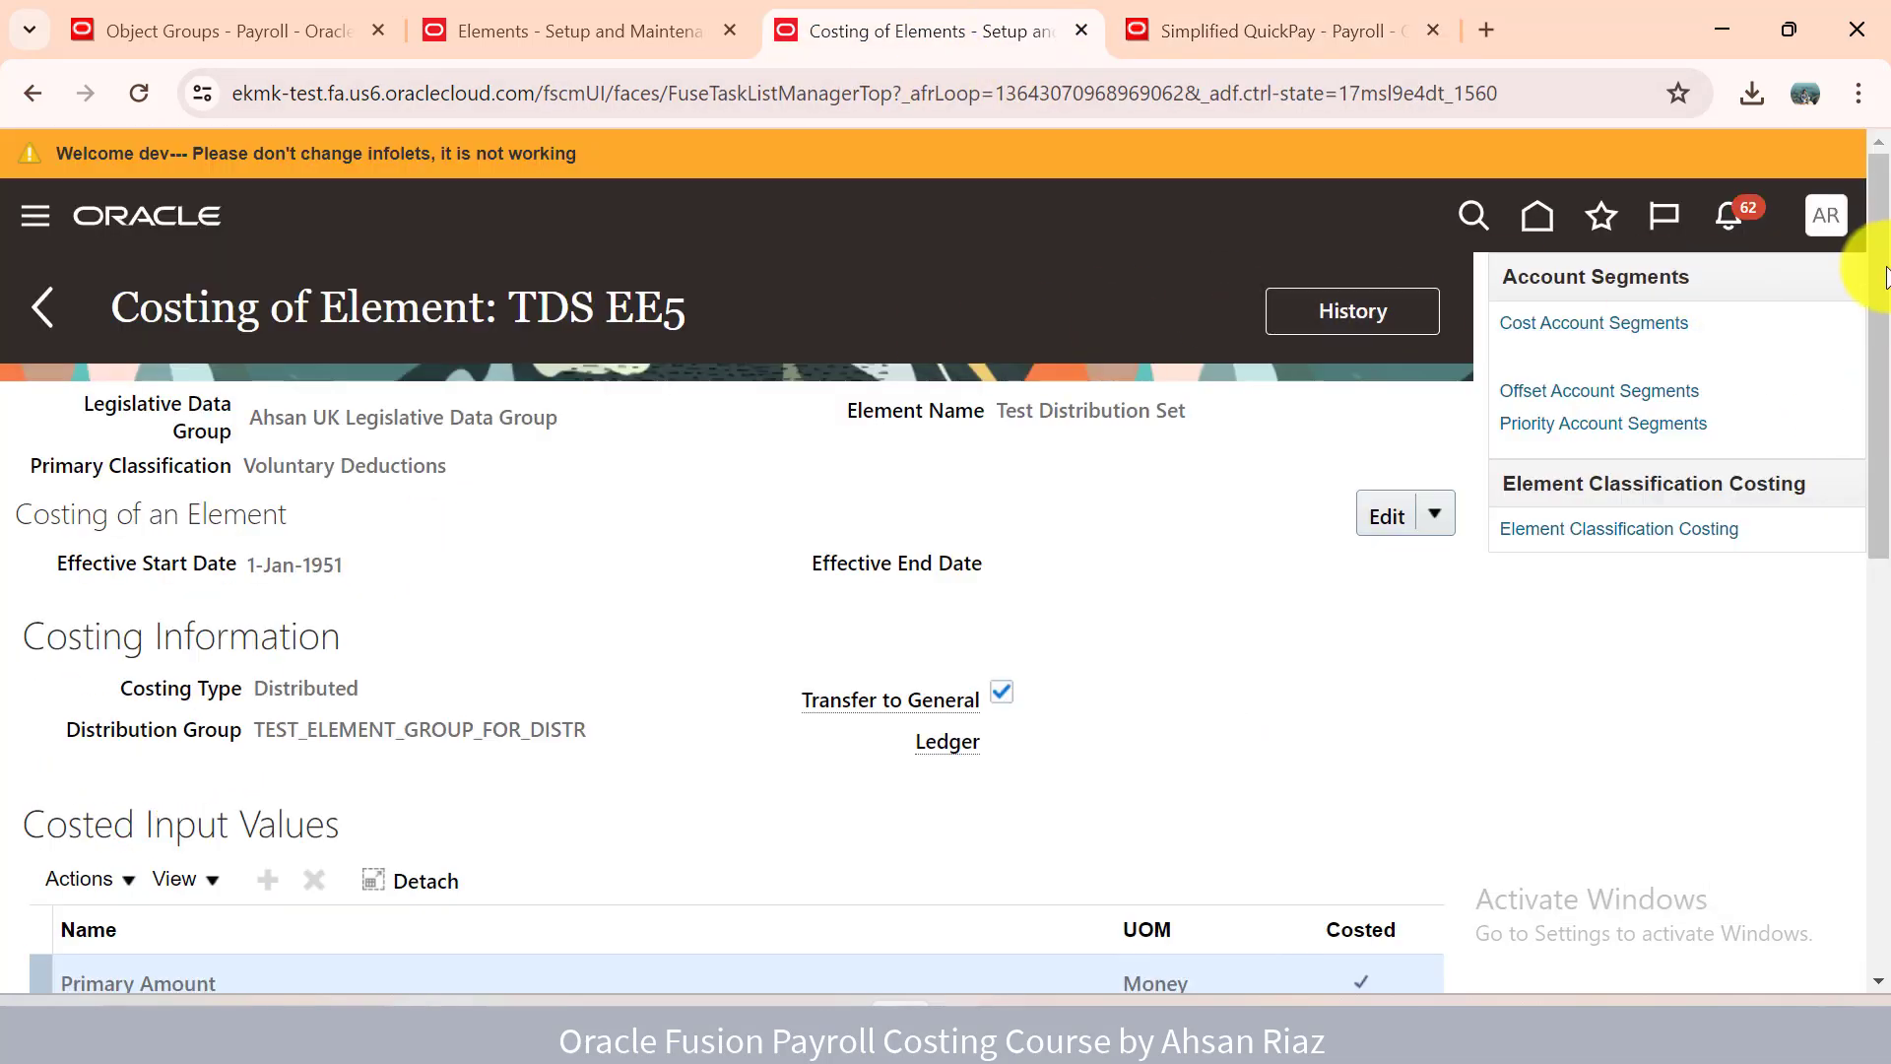
{"action": "left_click_drag", "start_coordinate": [1871, 211], "coordinate": [1862, 581]}
{"action": "left_click", "coordinate": [1403, 28]}
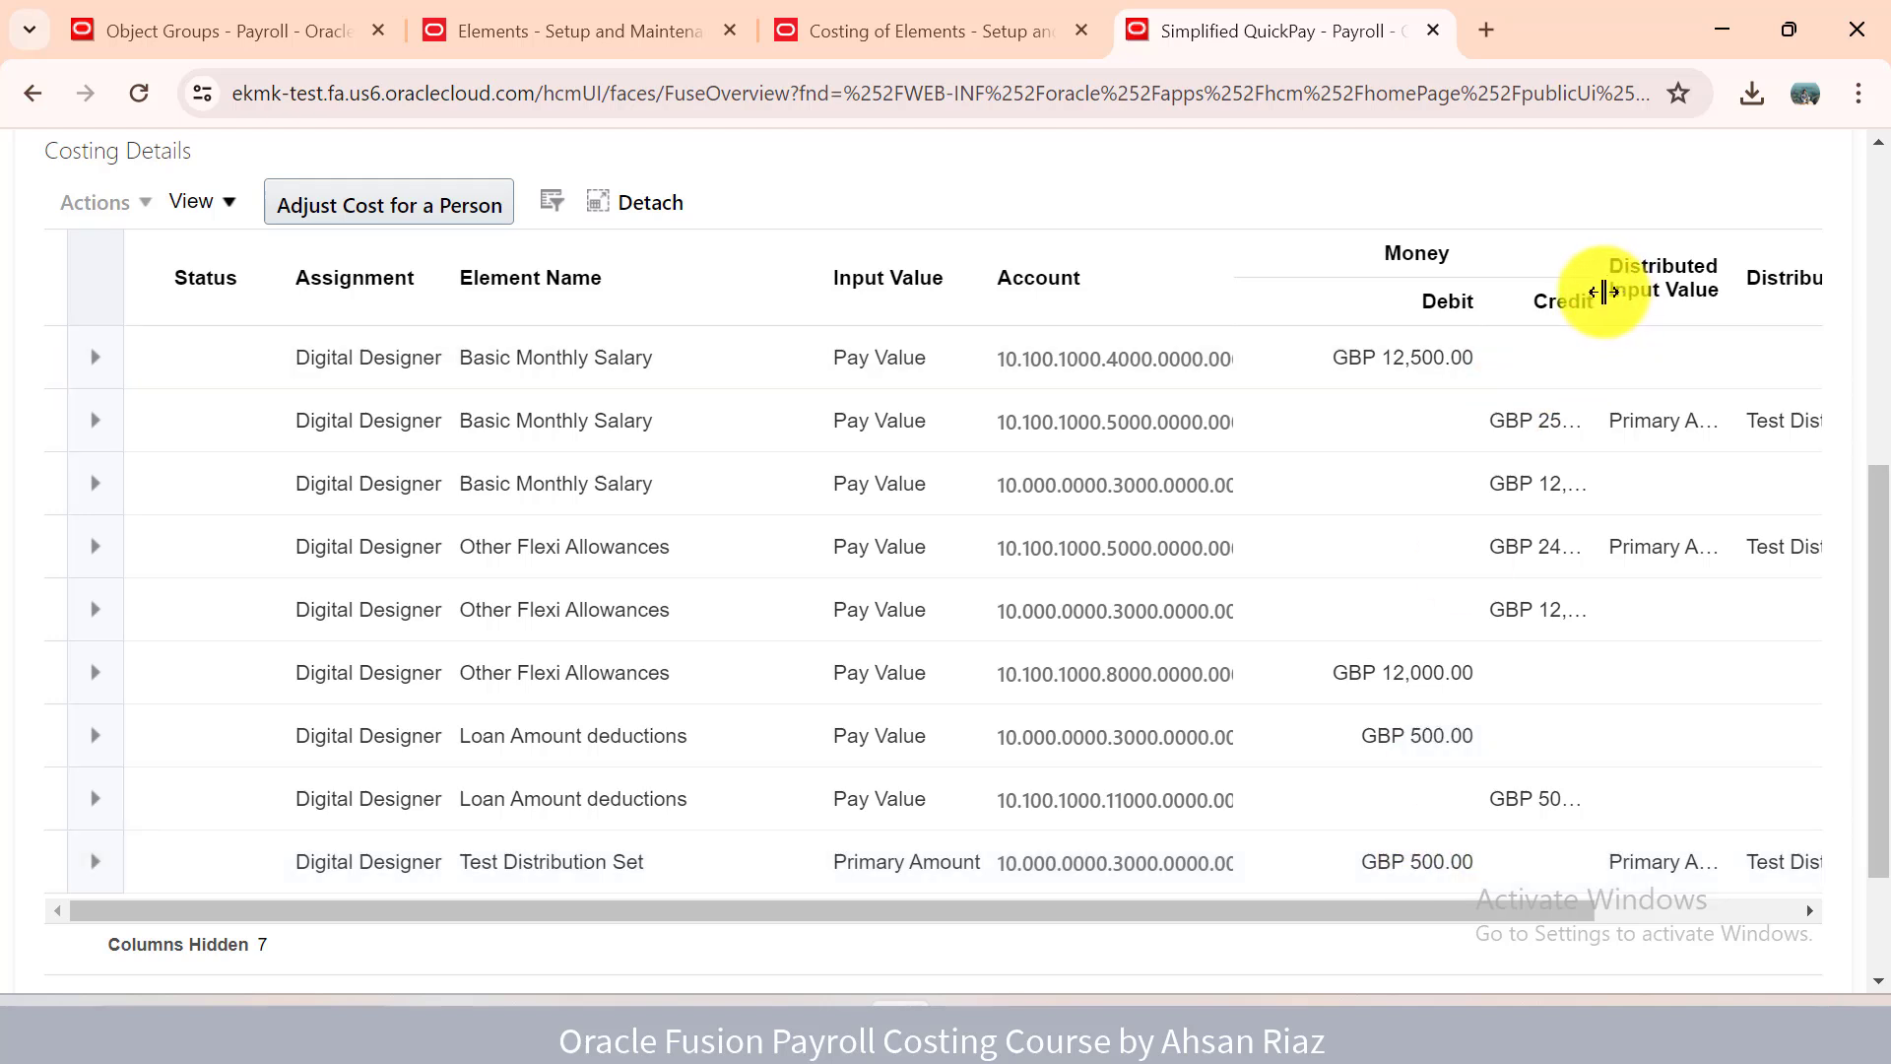
{"action": "left_click_drag", "start_coordinate": [1633, 301], "coordinate": [1651, 307]}
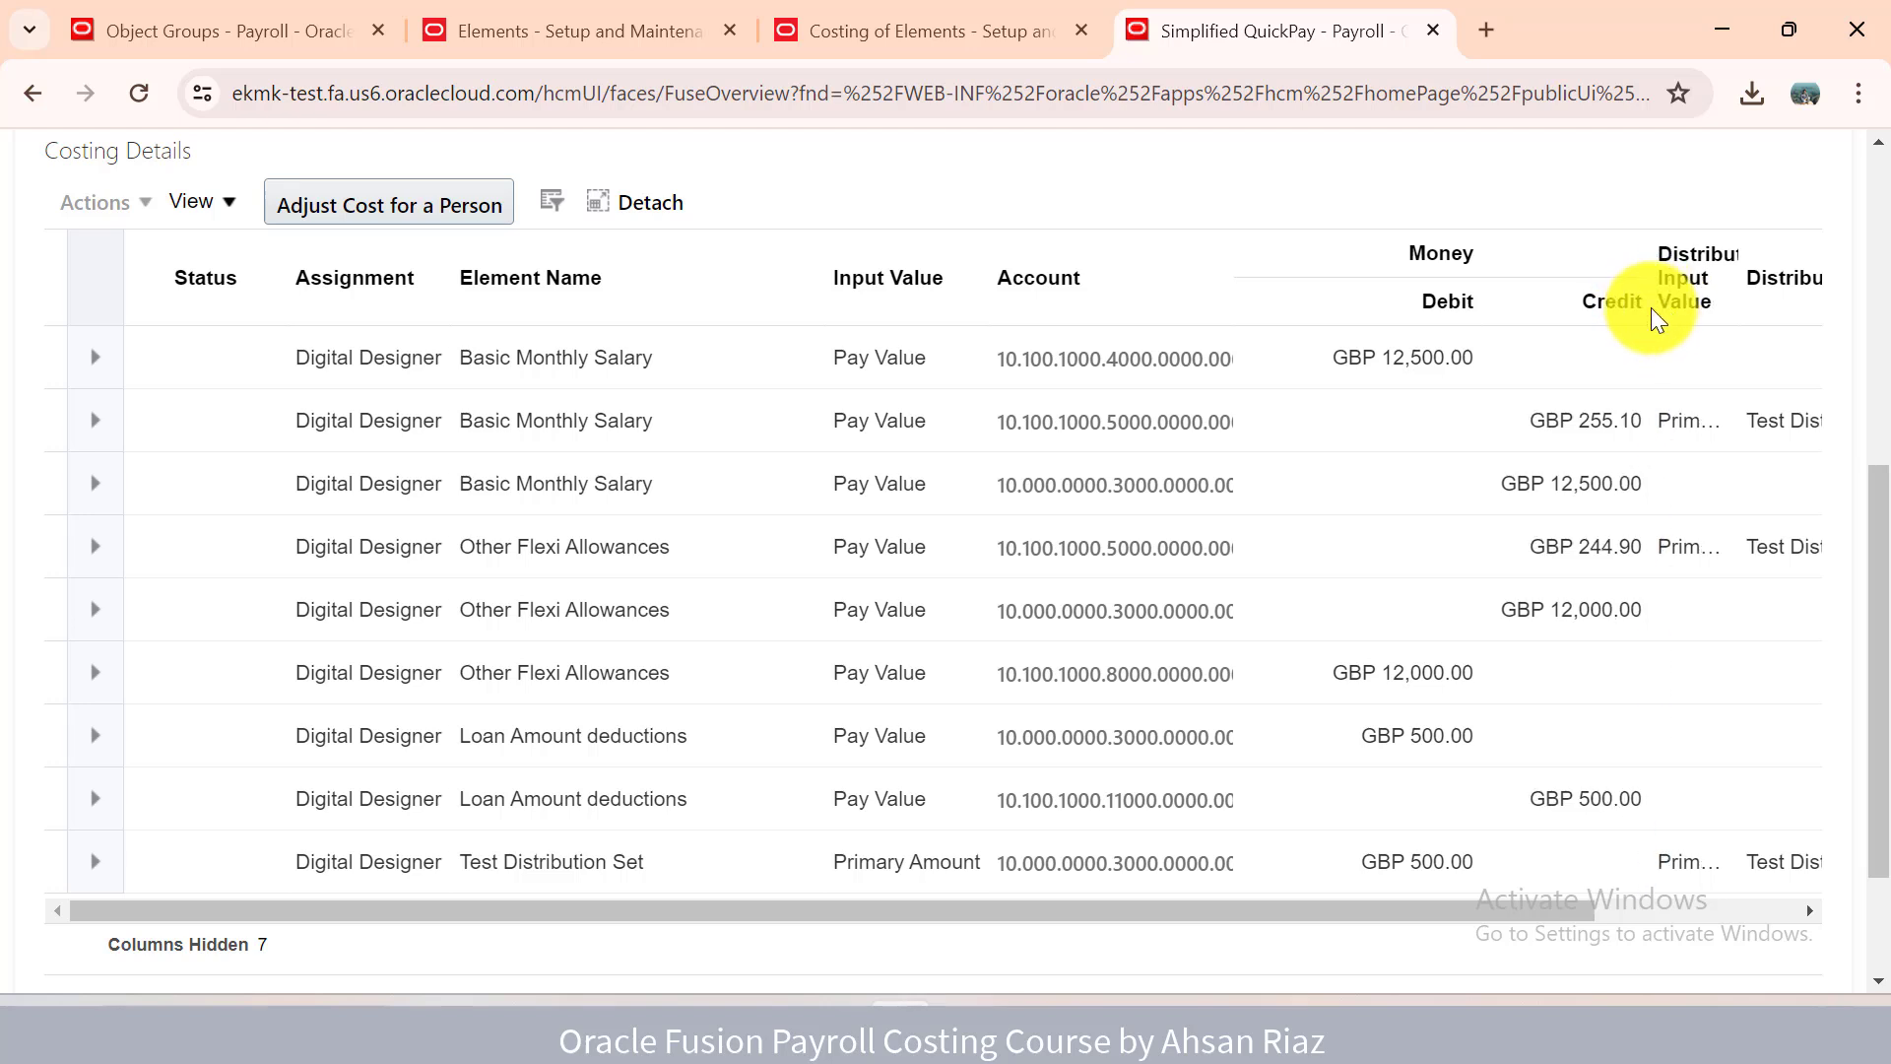
Narrow the Element Name and Input Value columns in the costing details and bring the Distributed Element column into view.
{"action": "left_click_drag", "start_coordinate": [823, 283], "coordinate": [714, 306]}
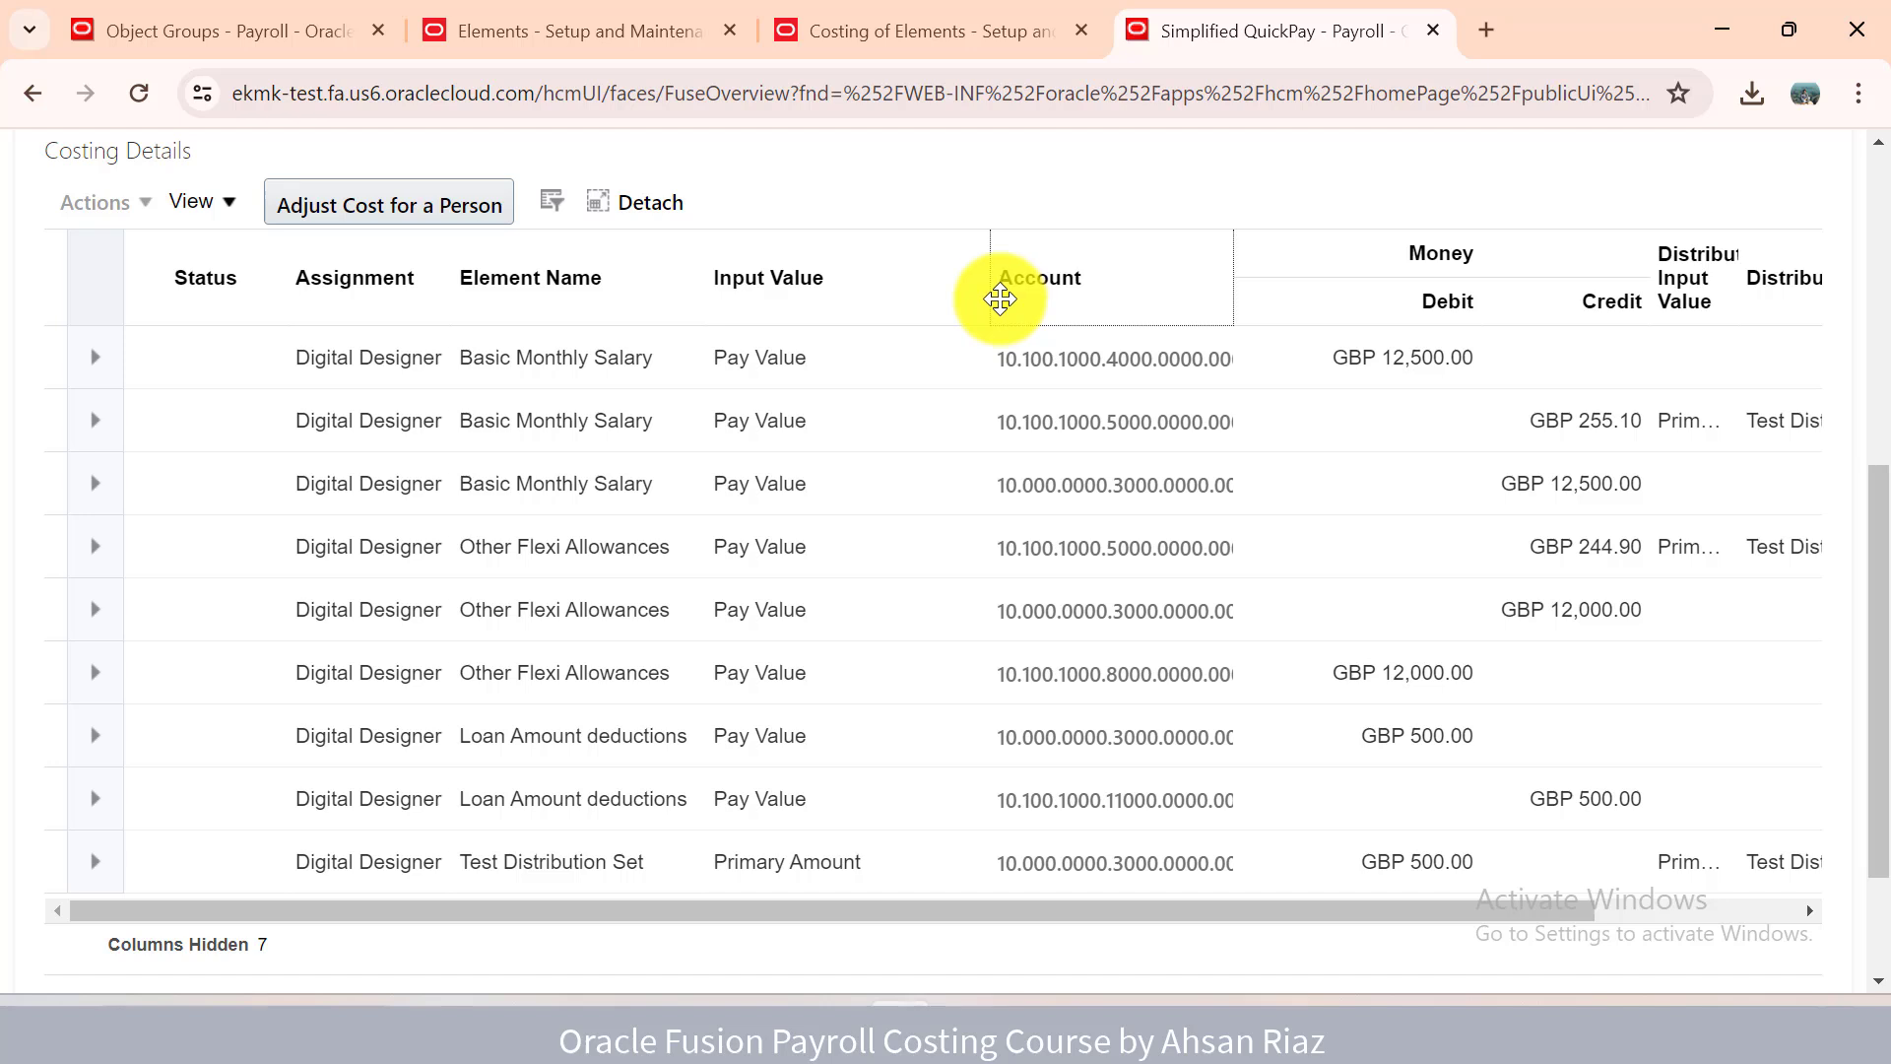
{"action": "left_click_drag", "start_coordinate": [996, 295], "coordinate": [916, 298]}
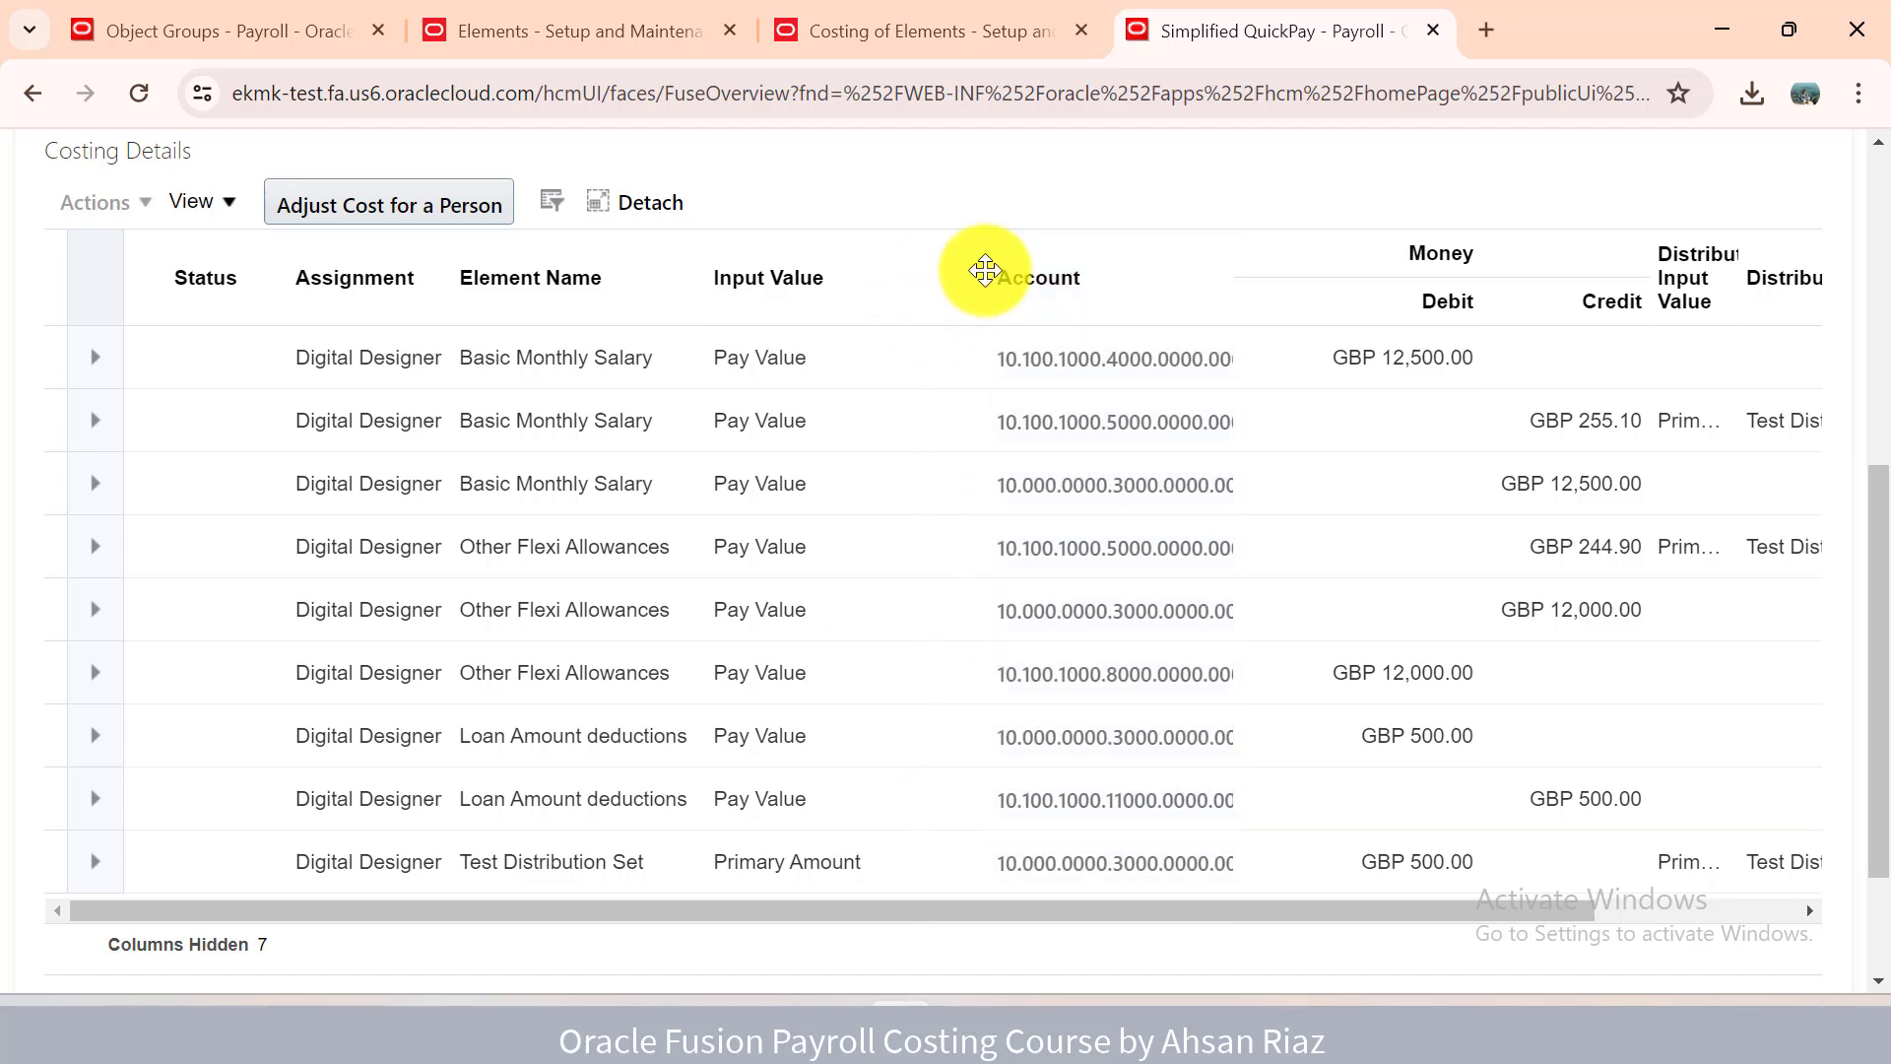
{"action": "left_click_drag", "start_coordinate": [989, 270], "coordinate": [921, 283]}
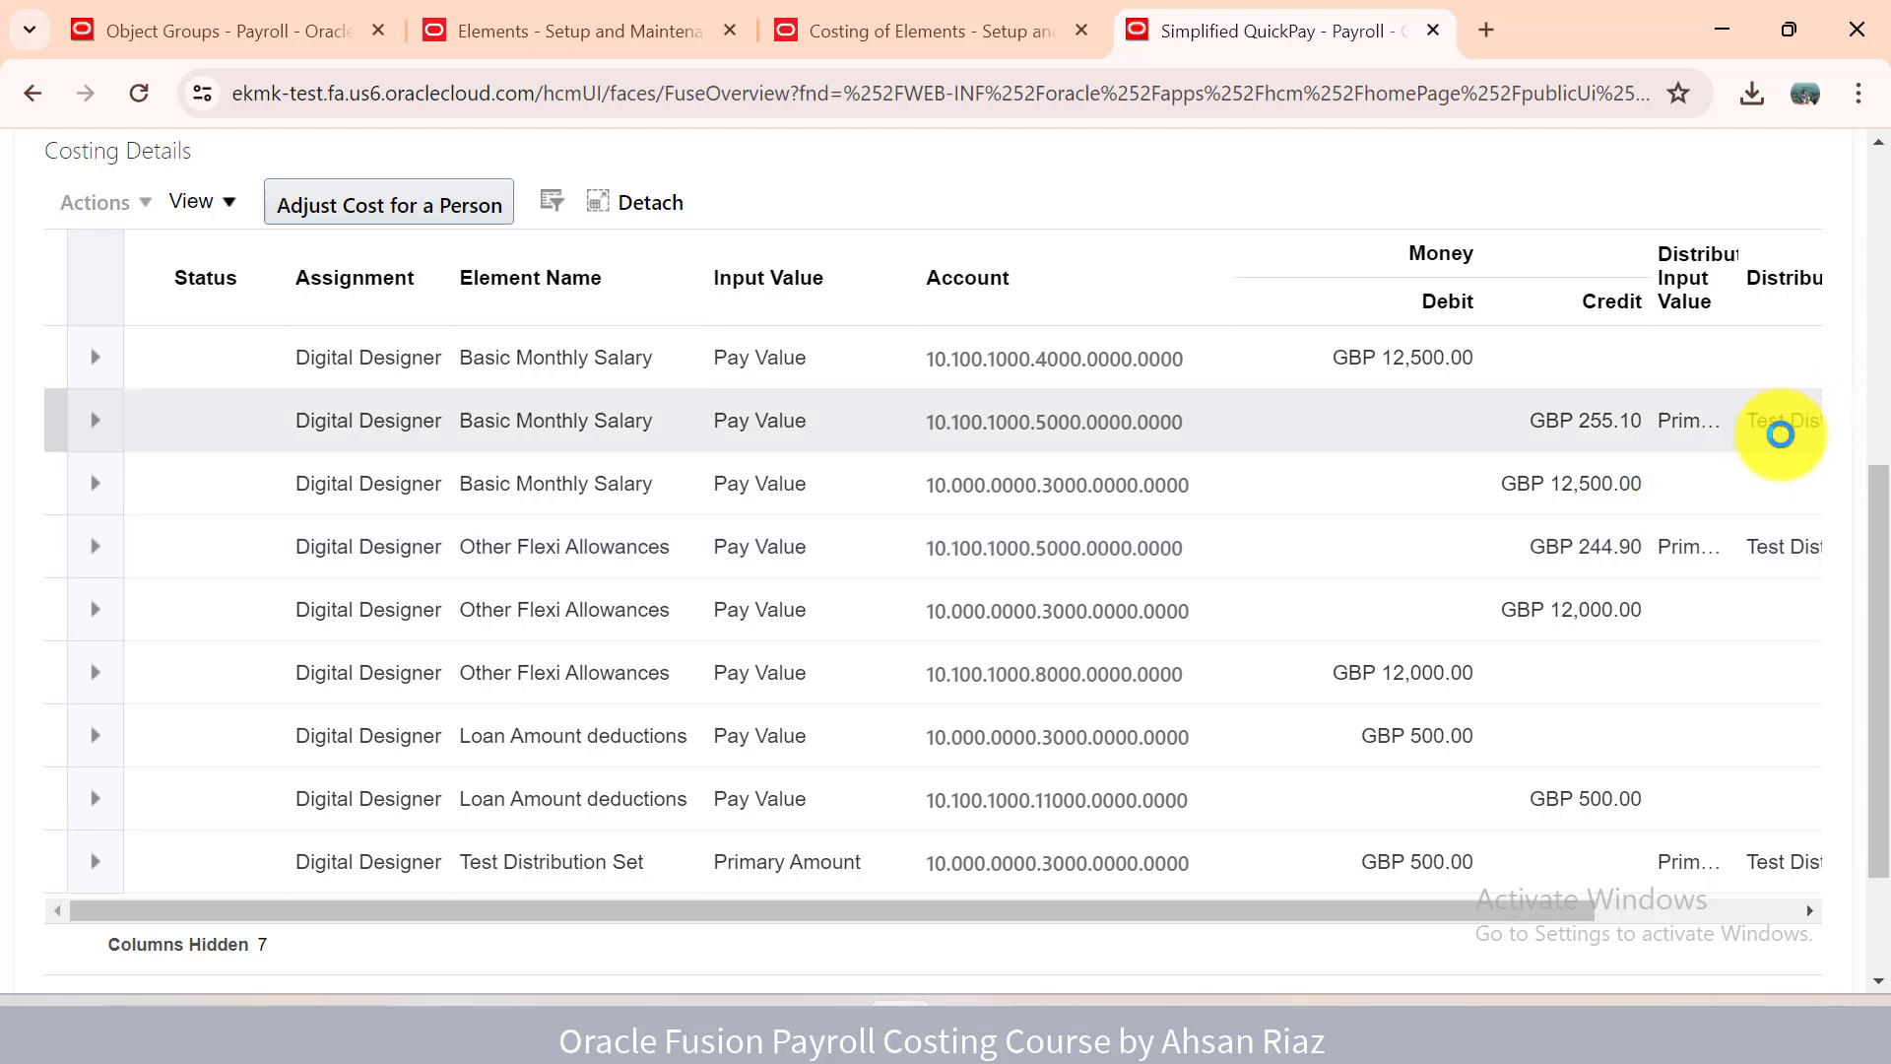
{"action": "left_click_drag", "start_coordinate": [1532, 914], "coordinate": [1694, 915]}
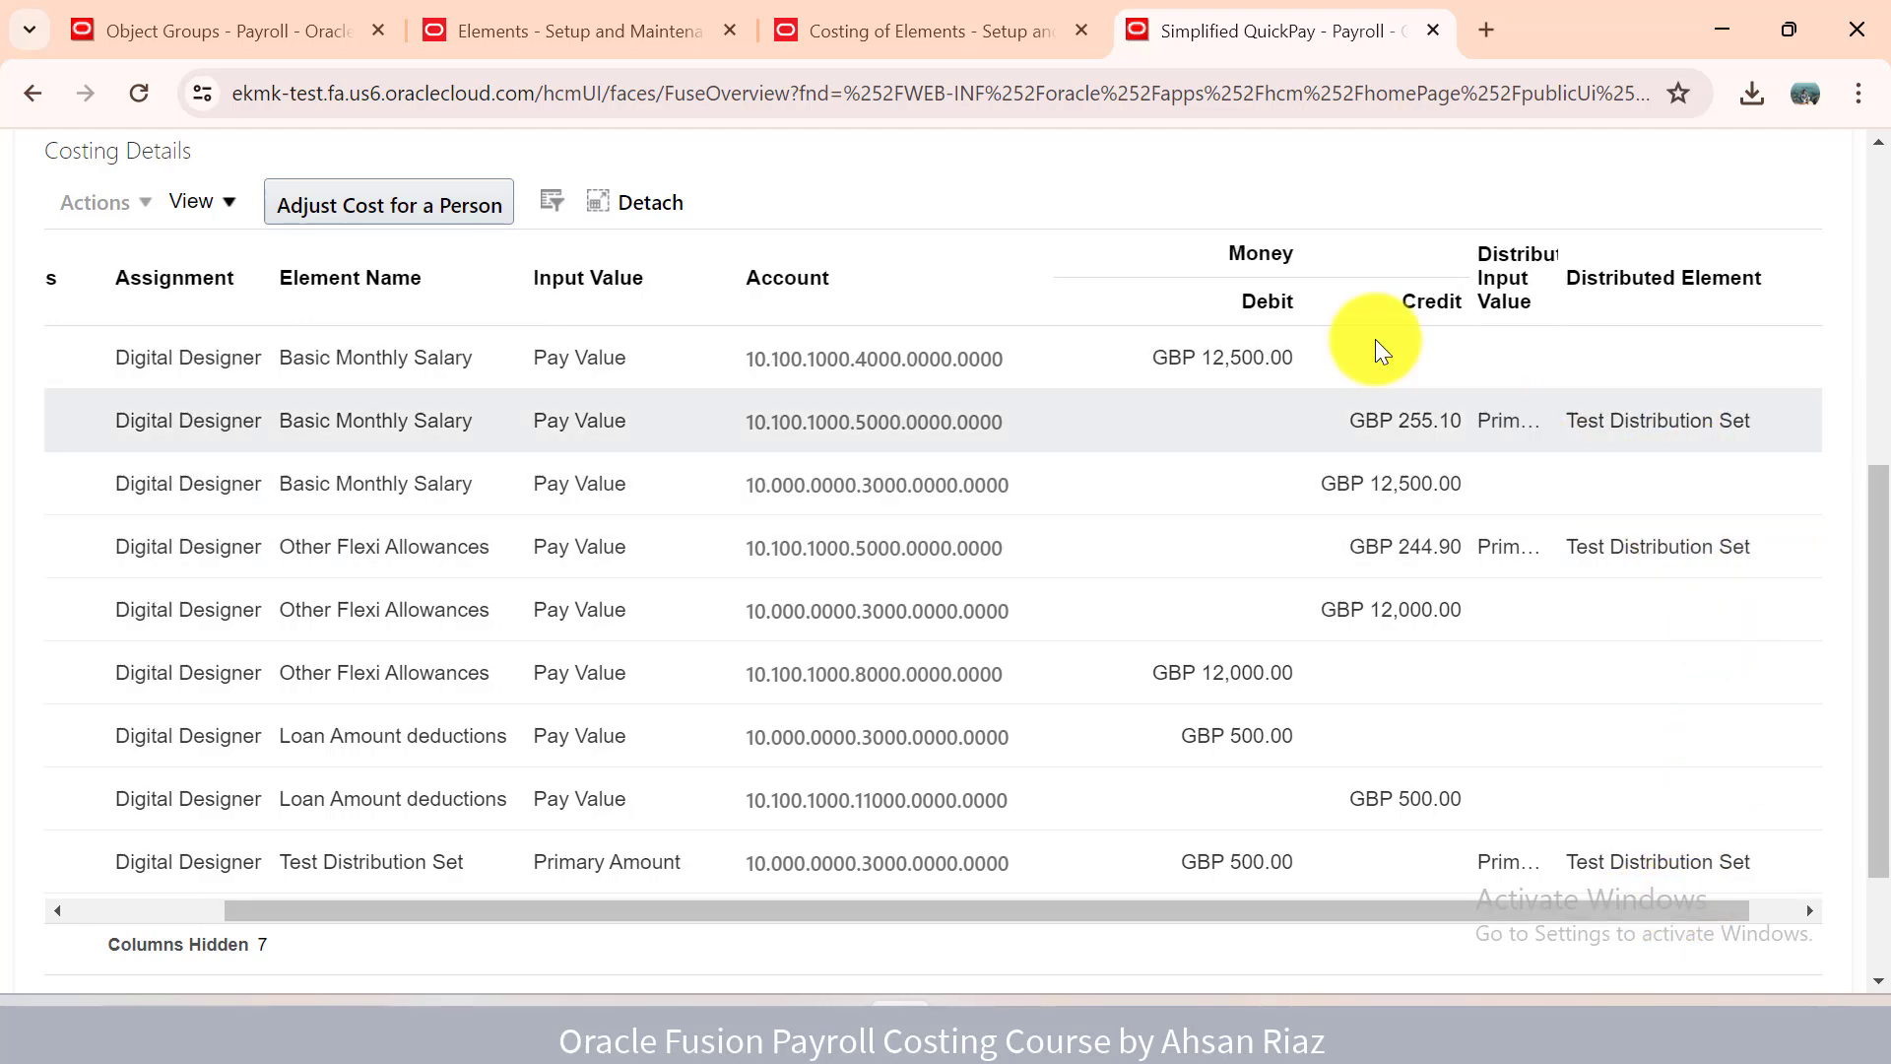
Compare the account segments of the distributed Basic Monthly Salary and Other Flexi Allowances lines with the cost account in the Costing of Elements setup.
{"action": "left_click", "coordinate": [941, 30]}
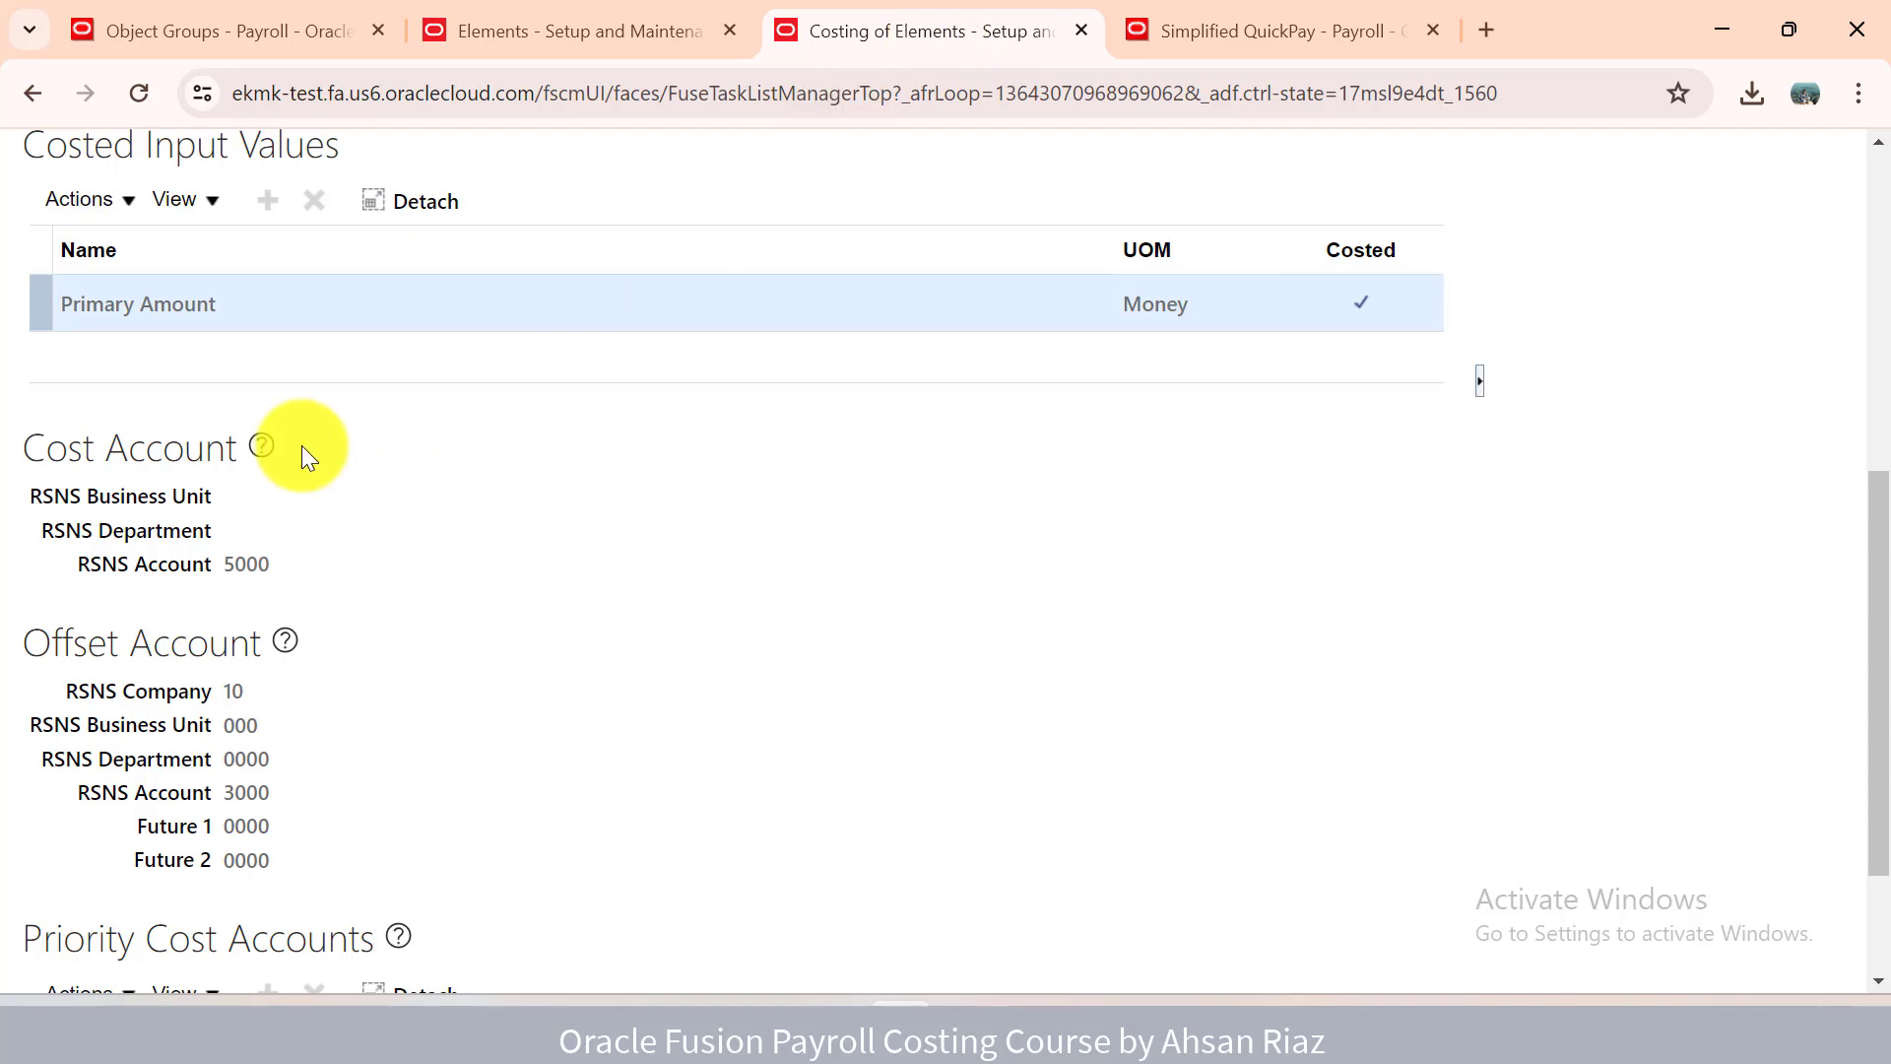
{"action": "left_click", "coordinate": [1126, 27]}
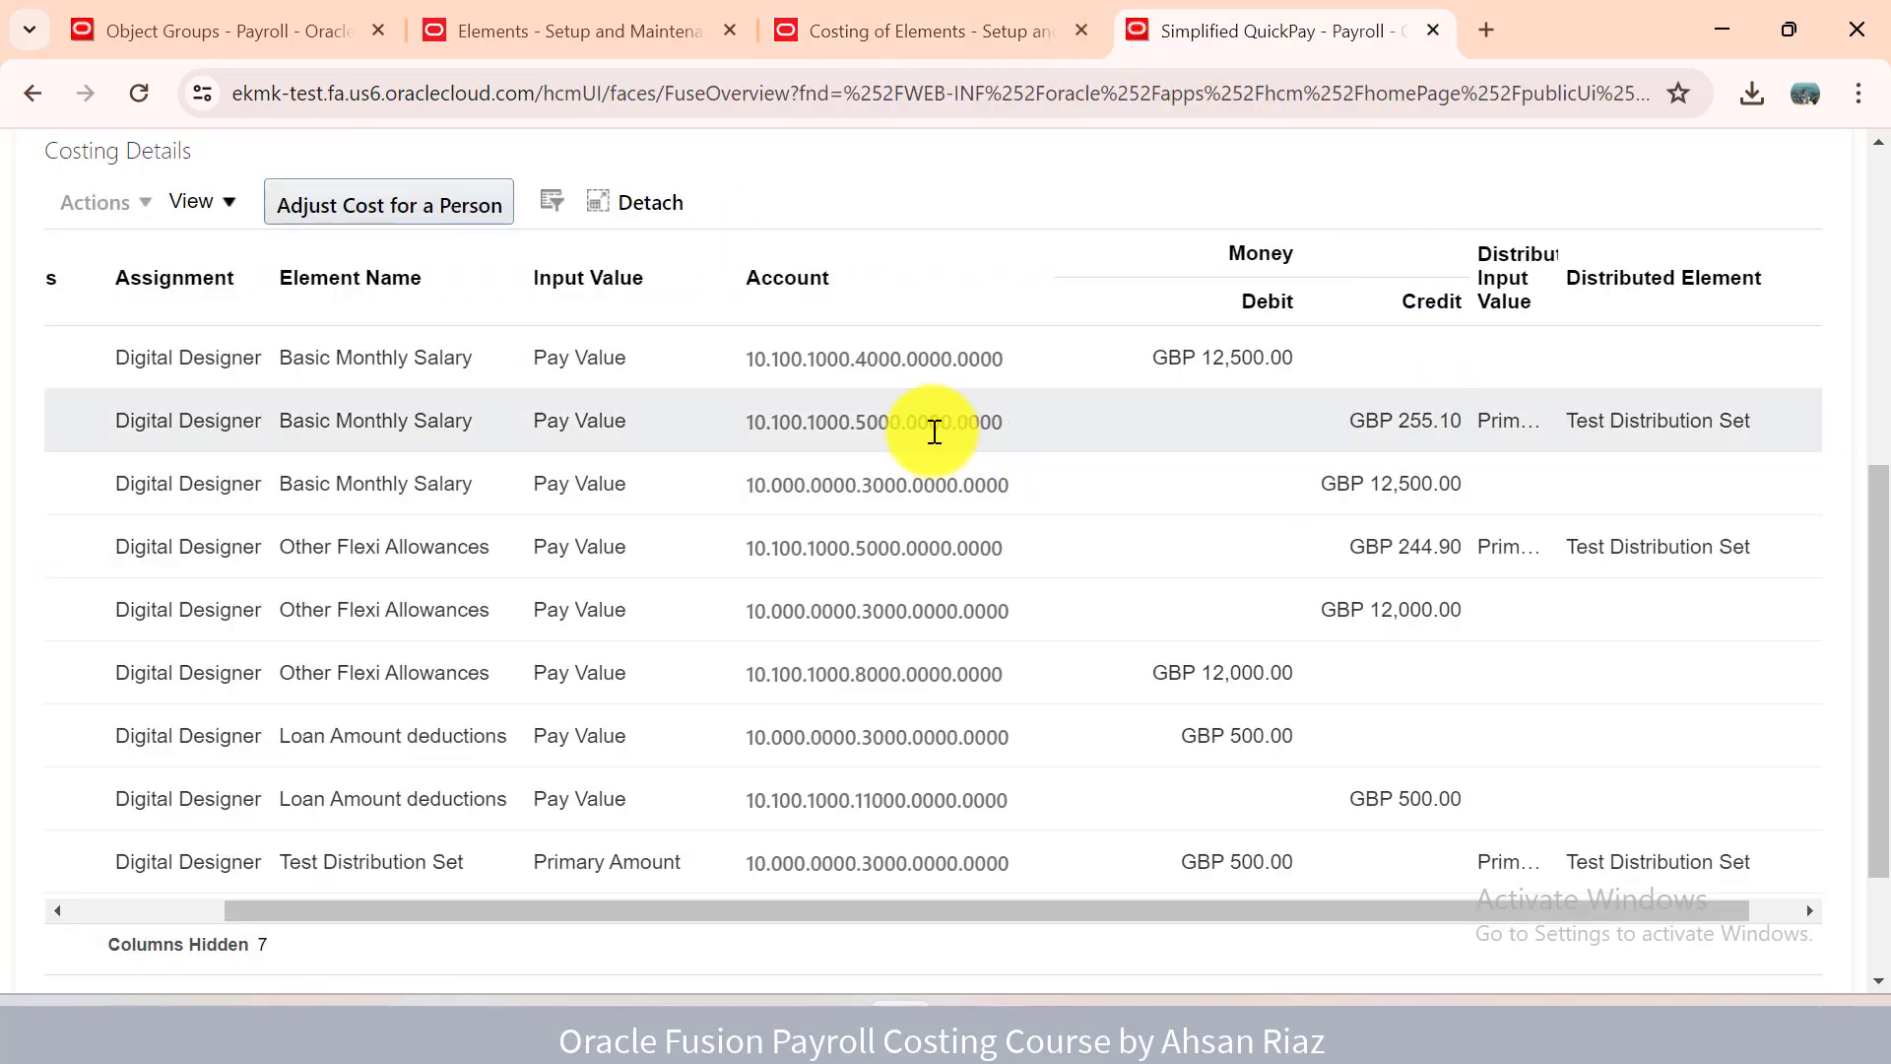
{"action": "mouse_move", "coordinate": [930, 428]}
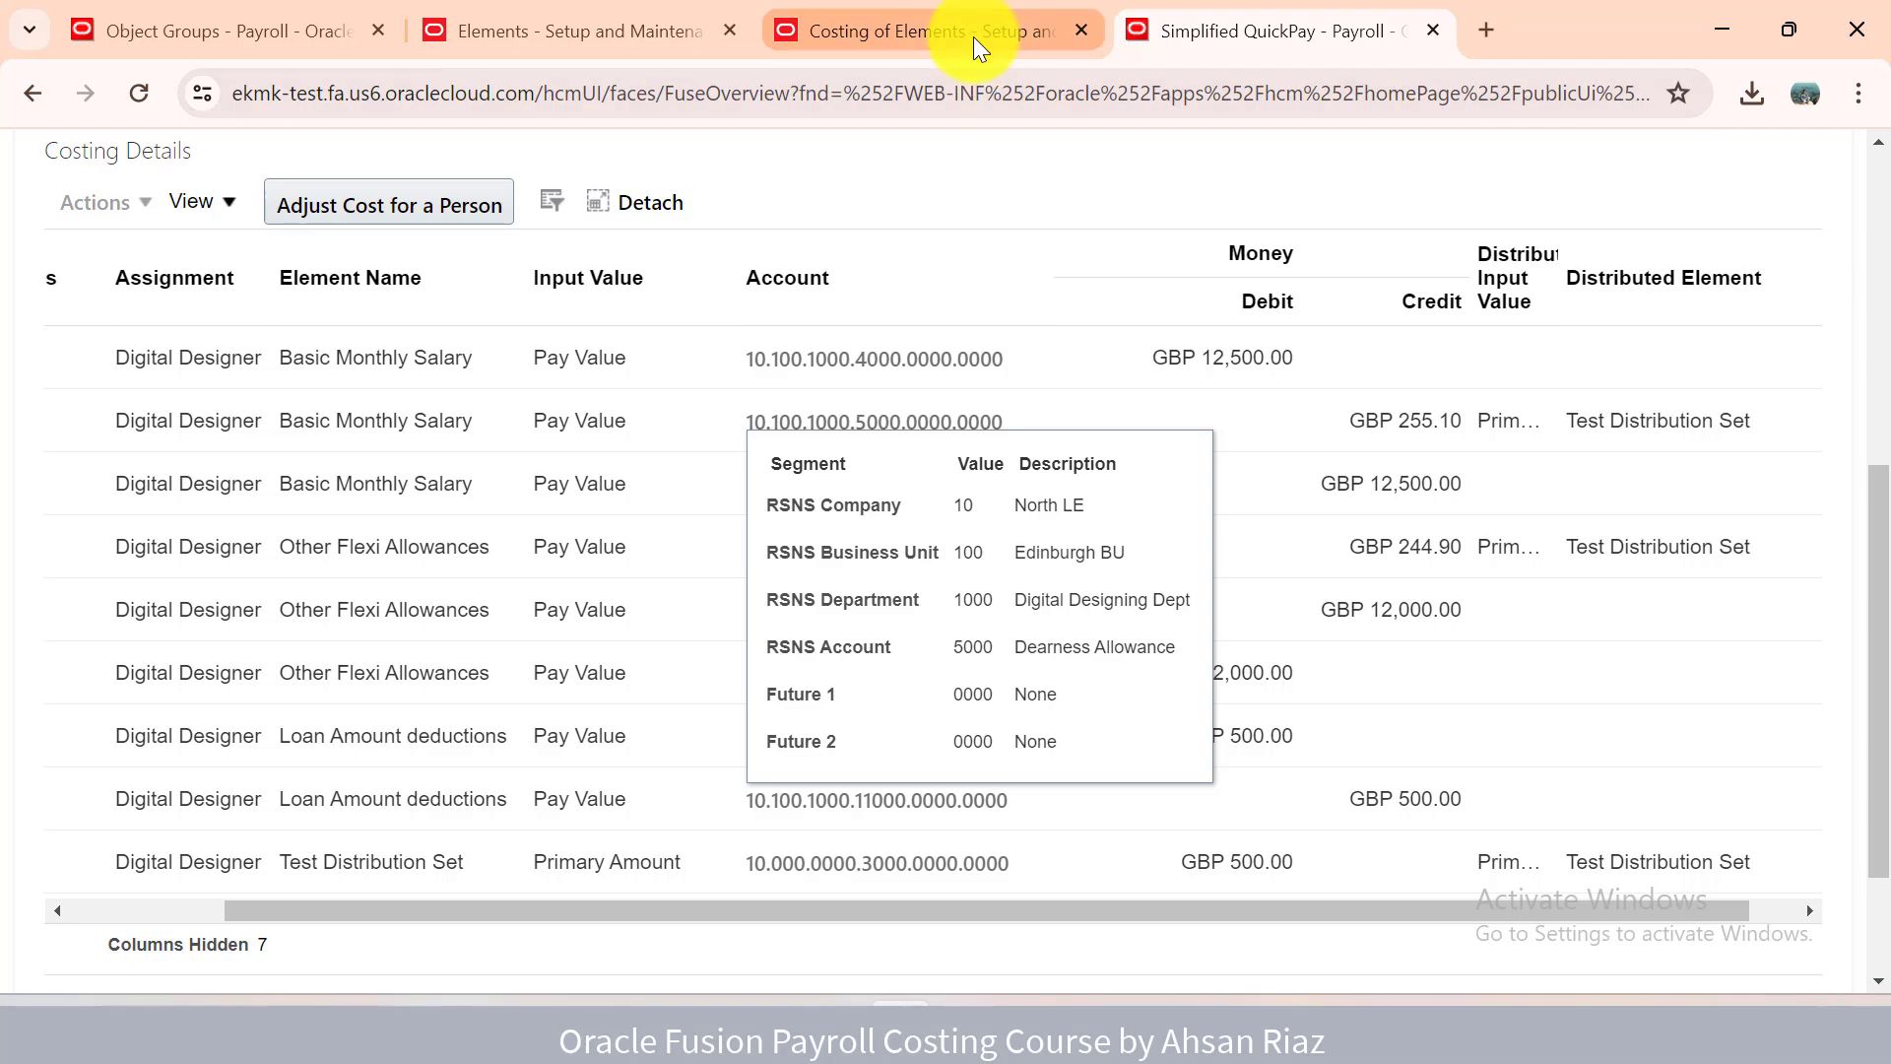
{"action": "left_click", "coordinate": [953, 3]}
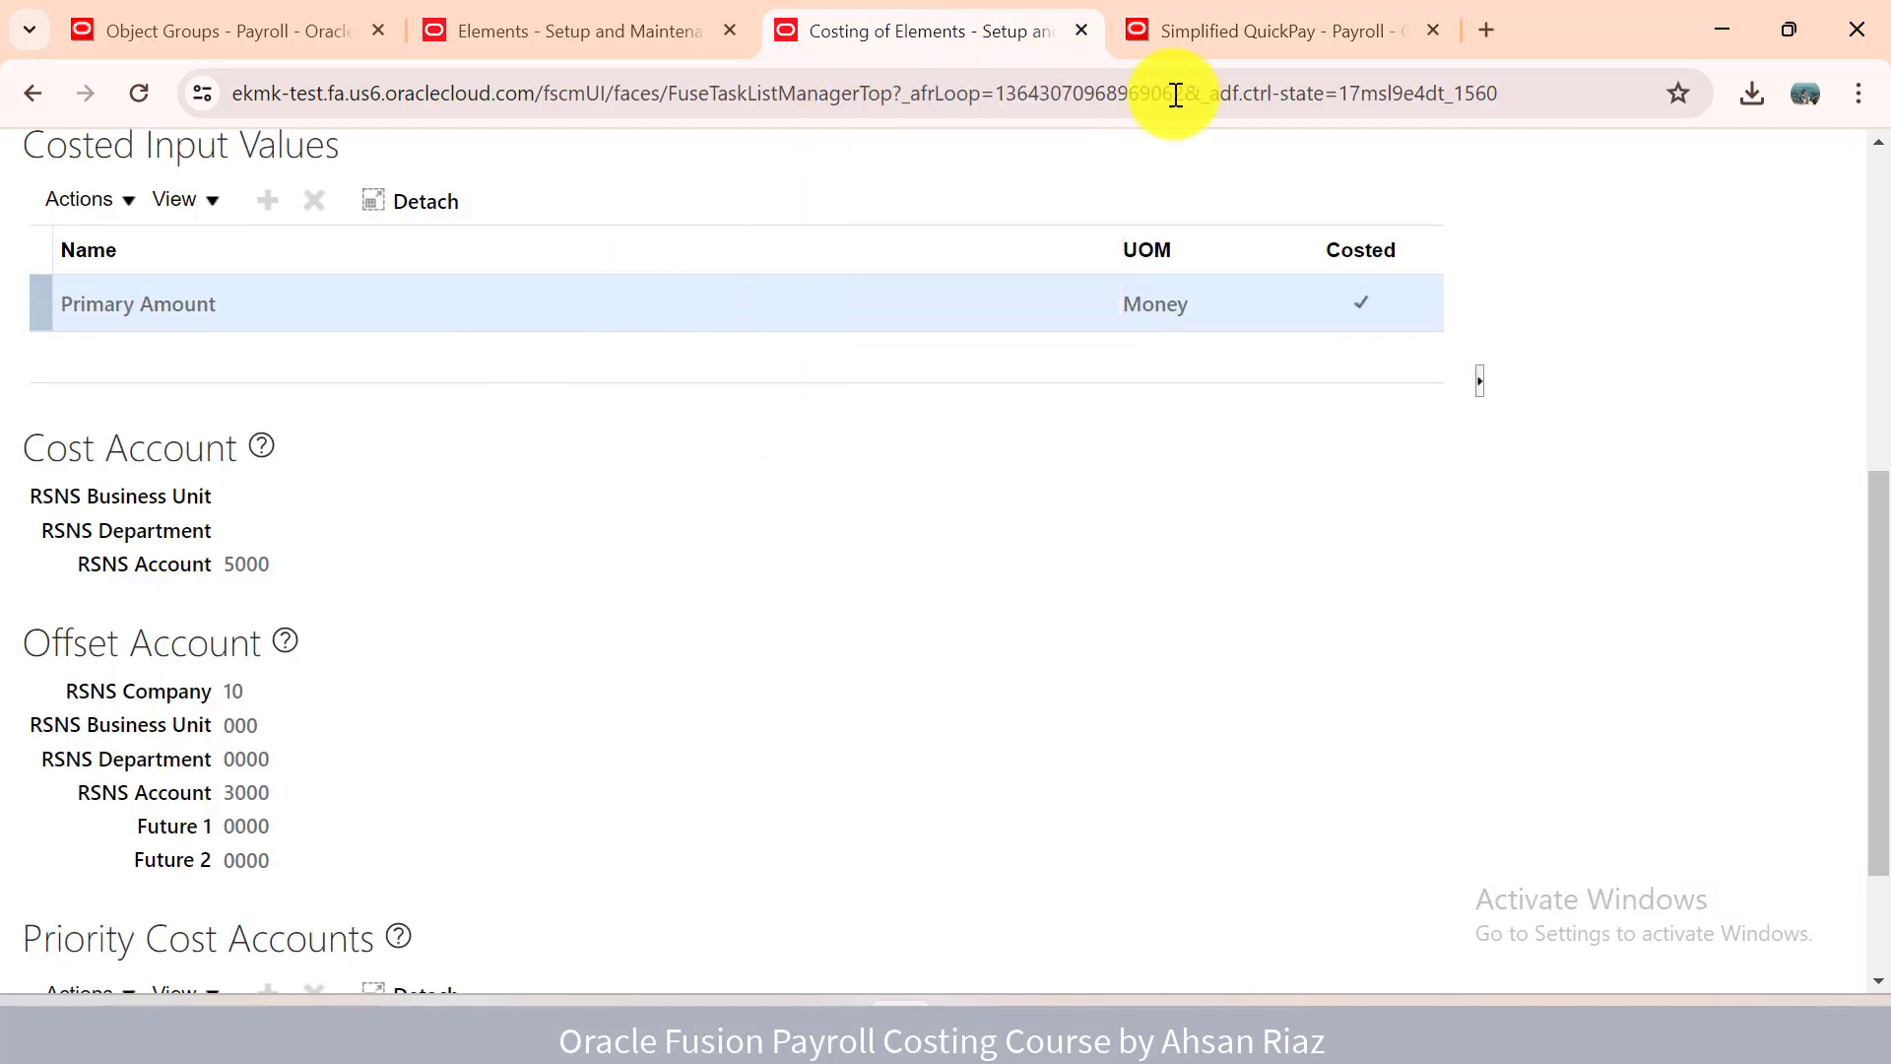
{"action": "left_click", "coordinate": [1209, 32]}
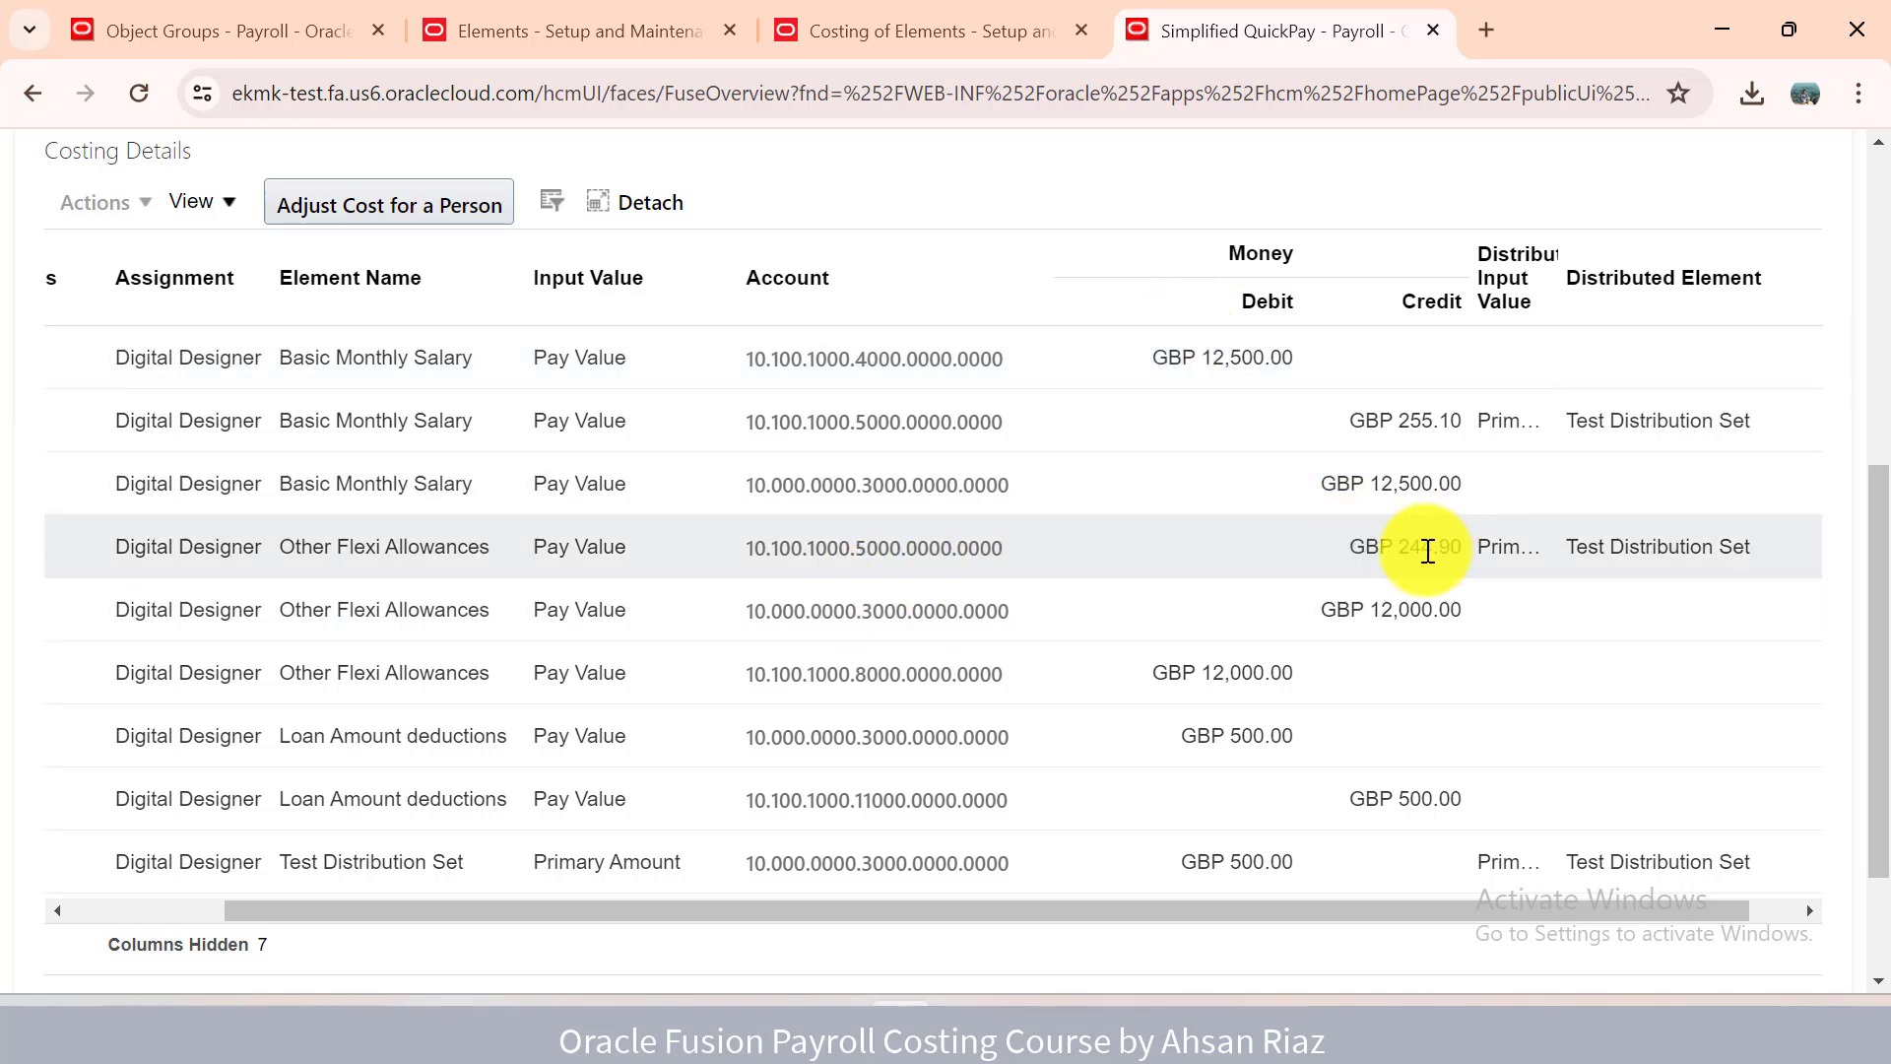
{"action": "mouse_move", "coordinate": [946, 555]}
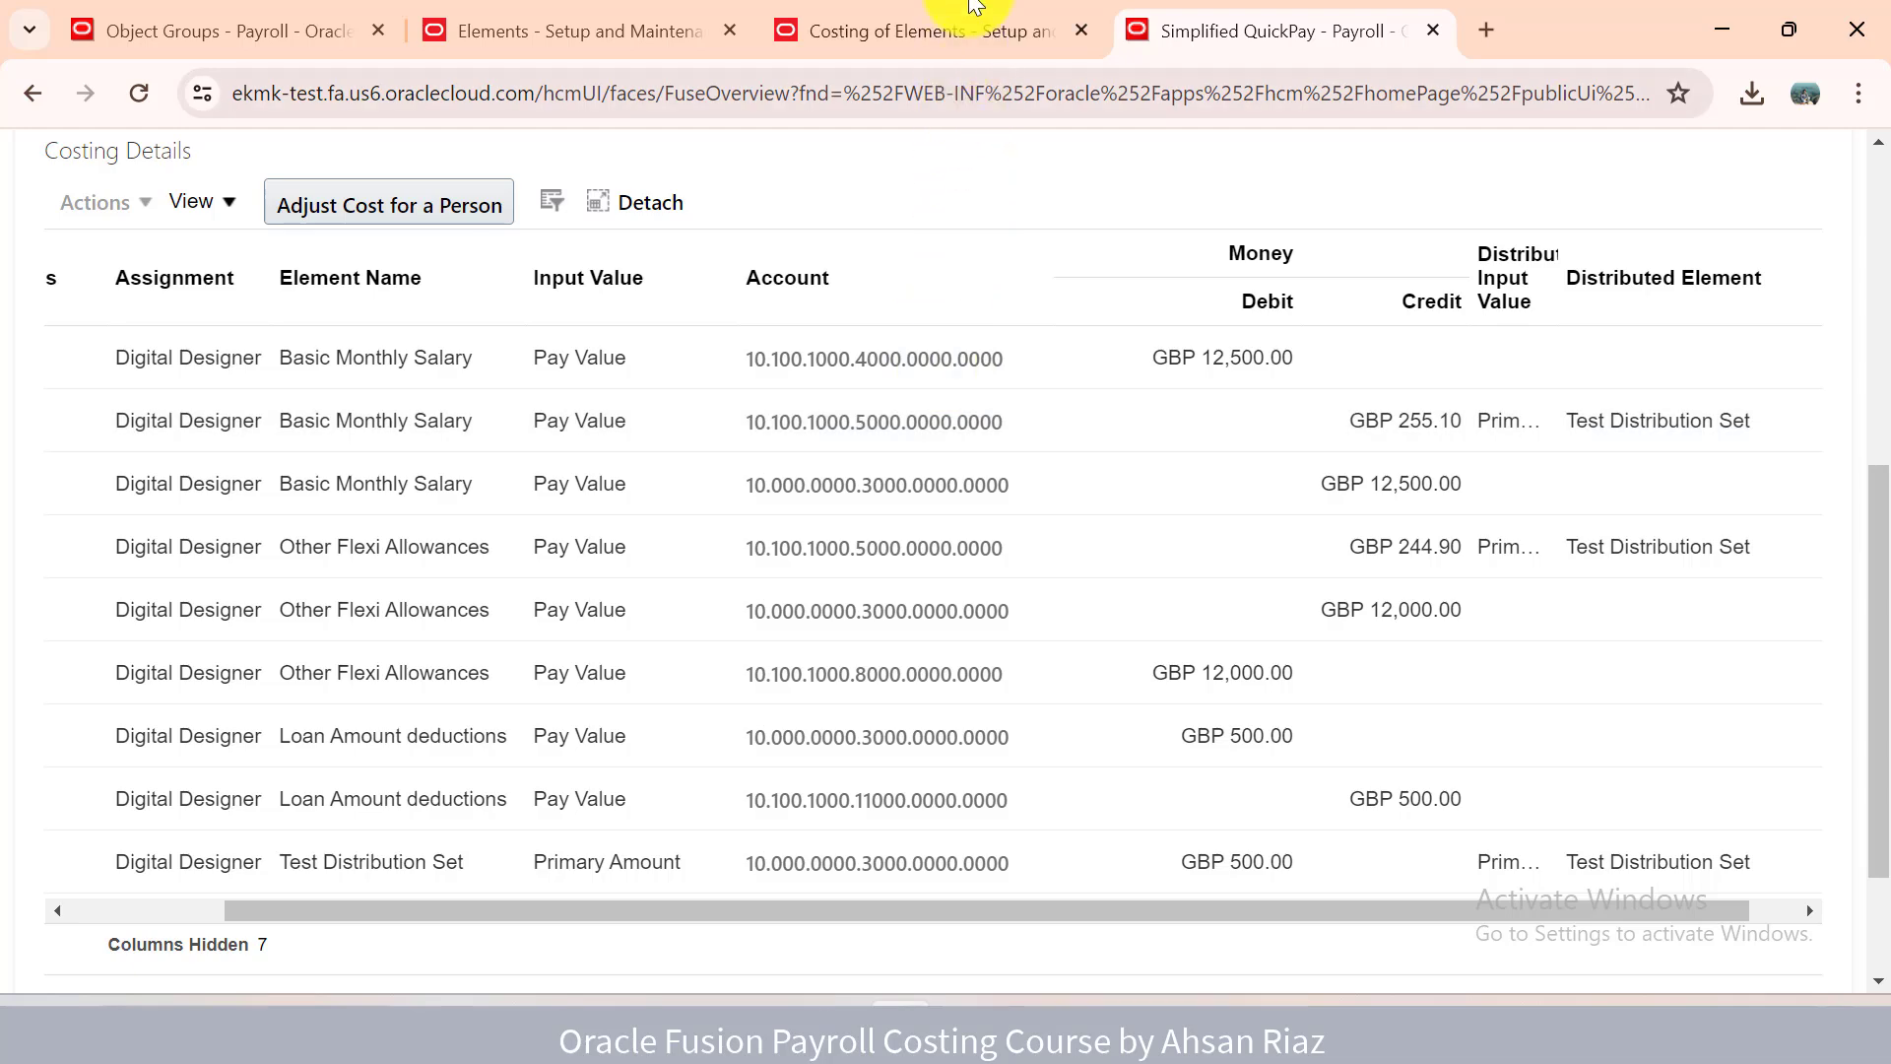
{"action": "left_click", "coordinate": [947, 18]}
{"action": "left_click", "coordinate": [1231, 22]}
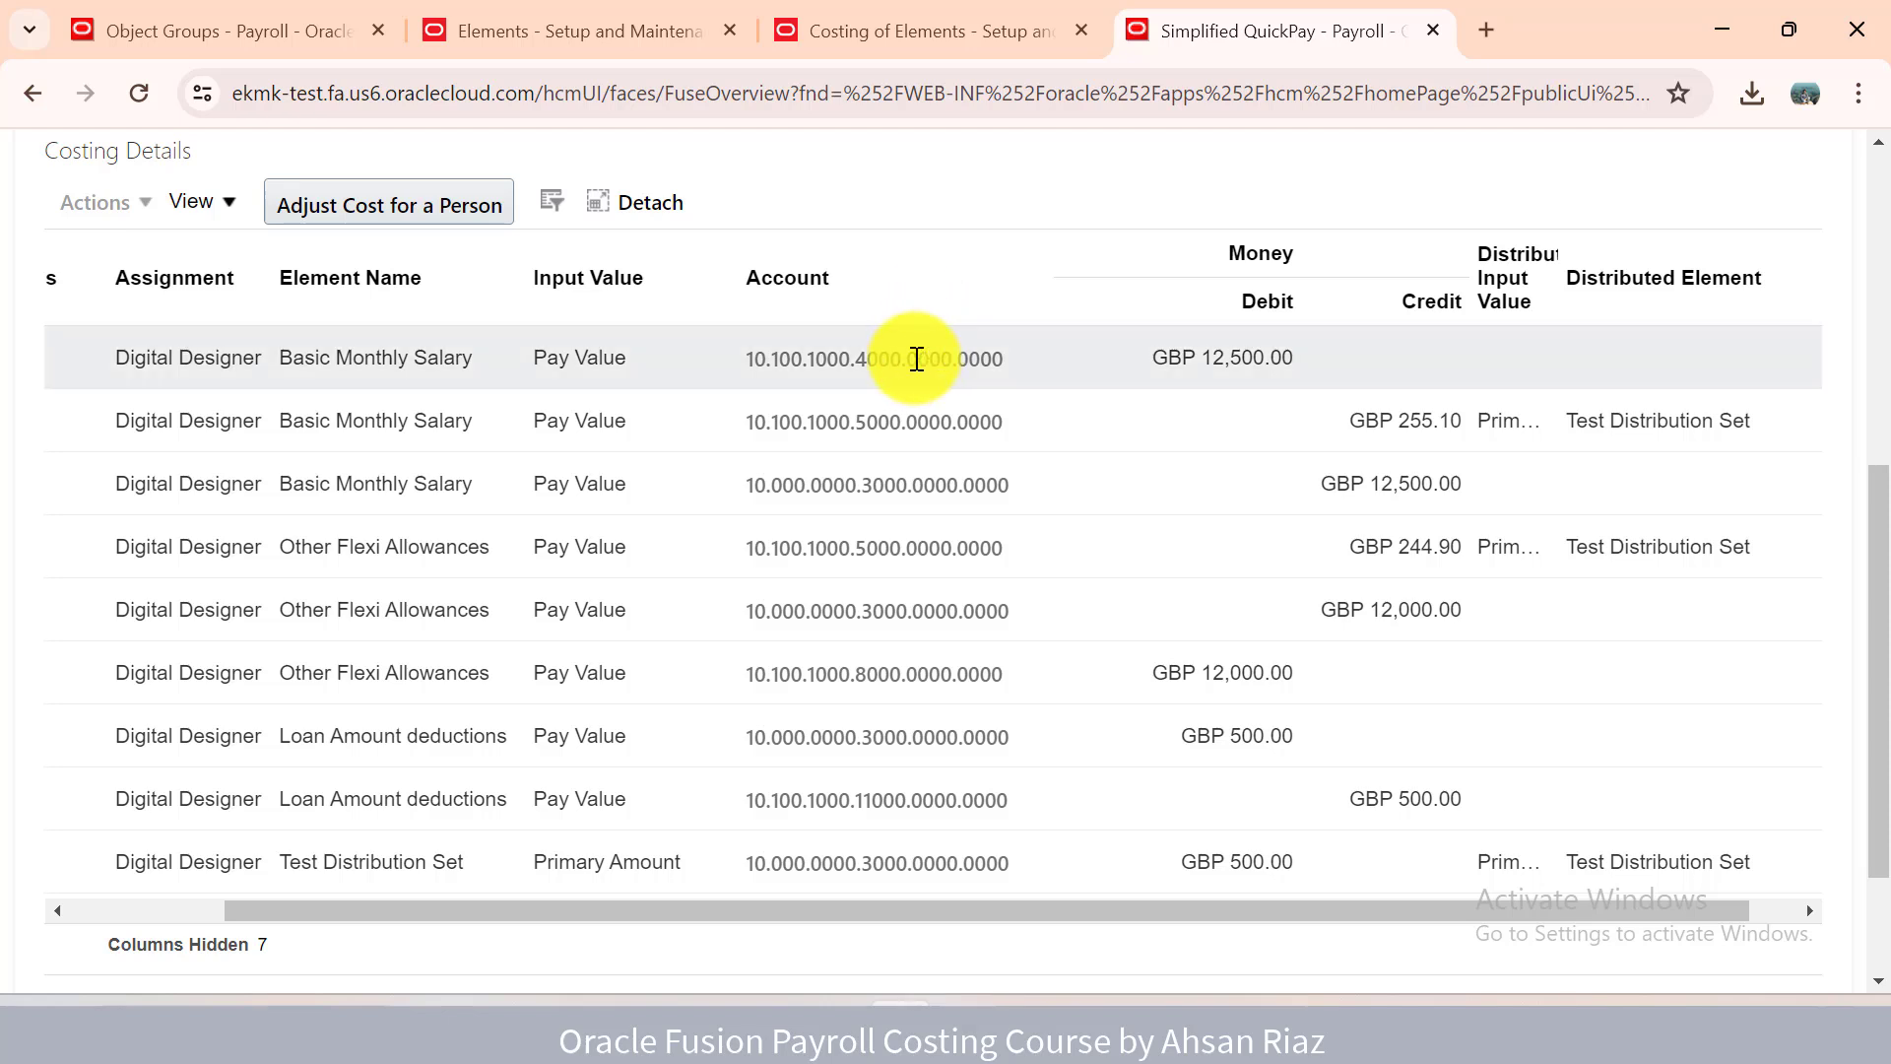
{"action": "mouse_move", "coordinate": [916, 361]}
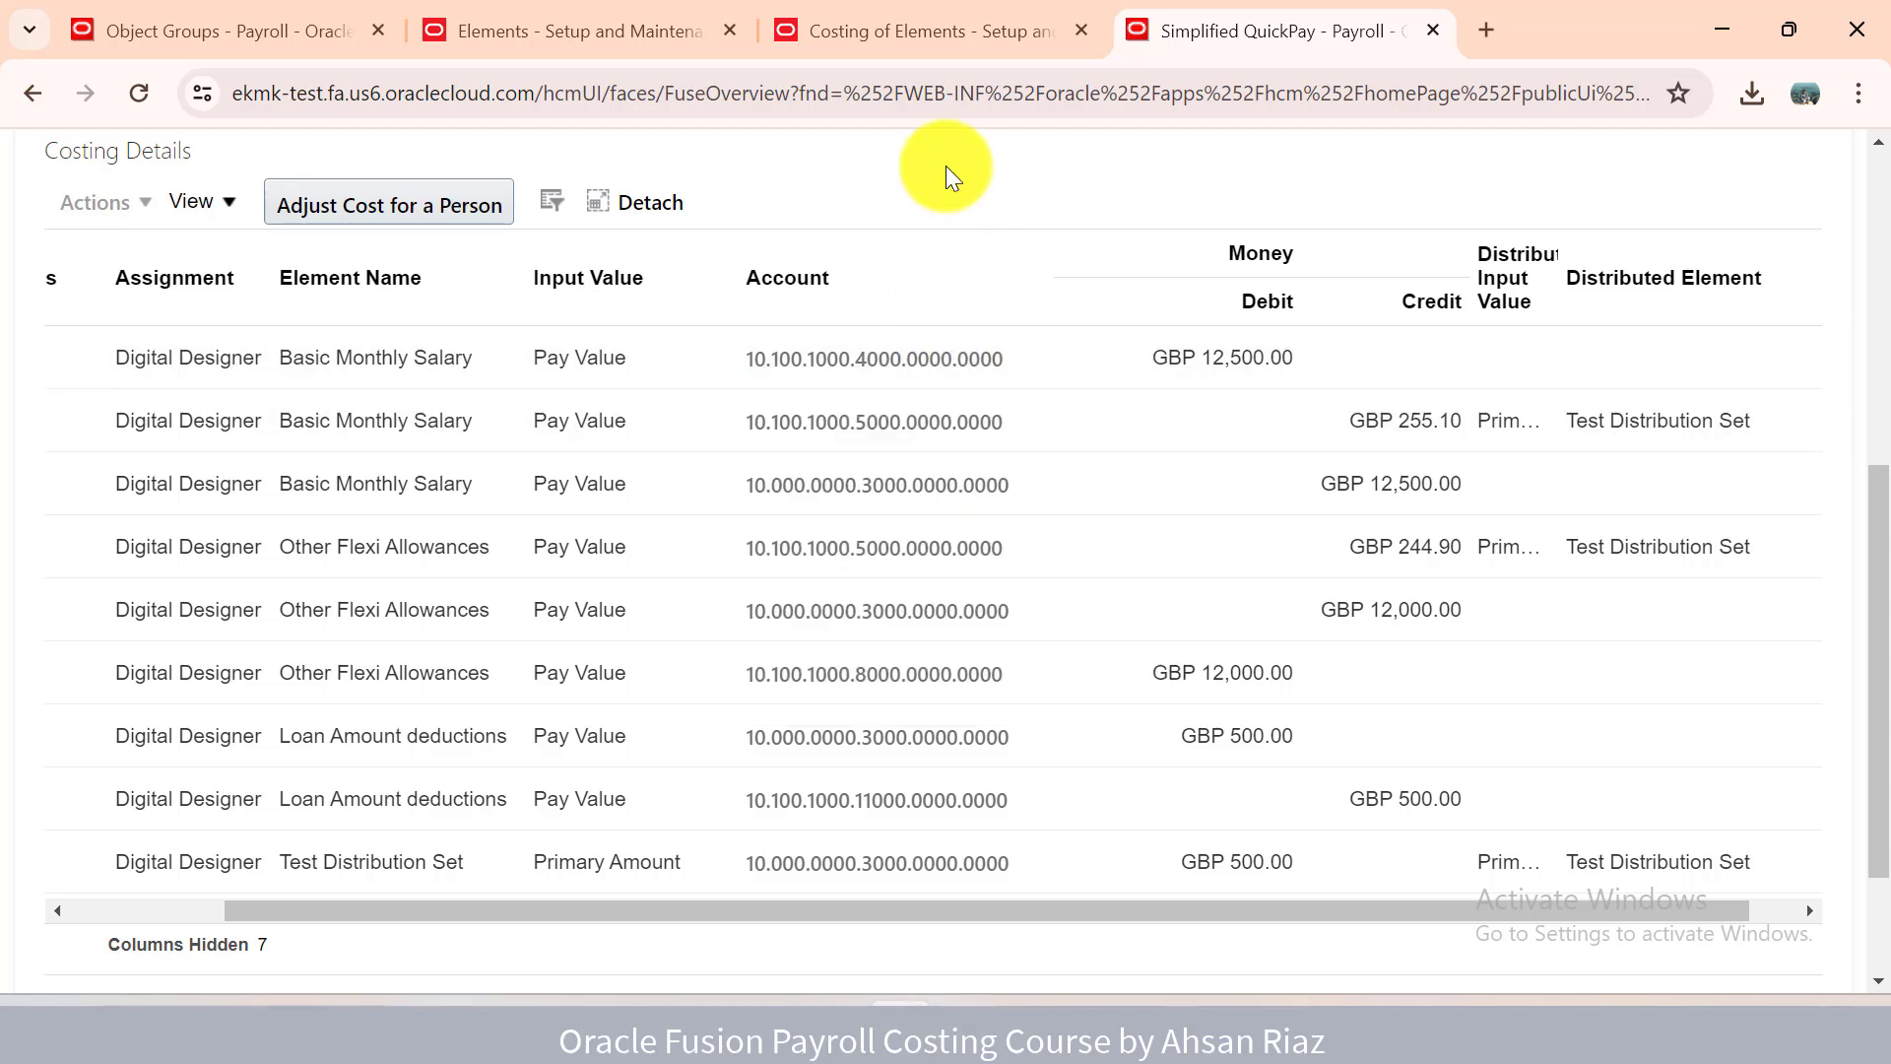
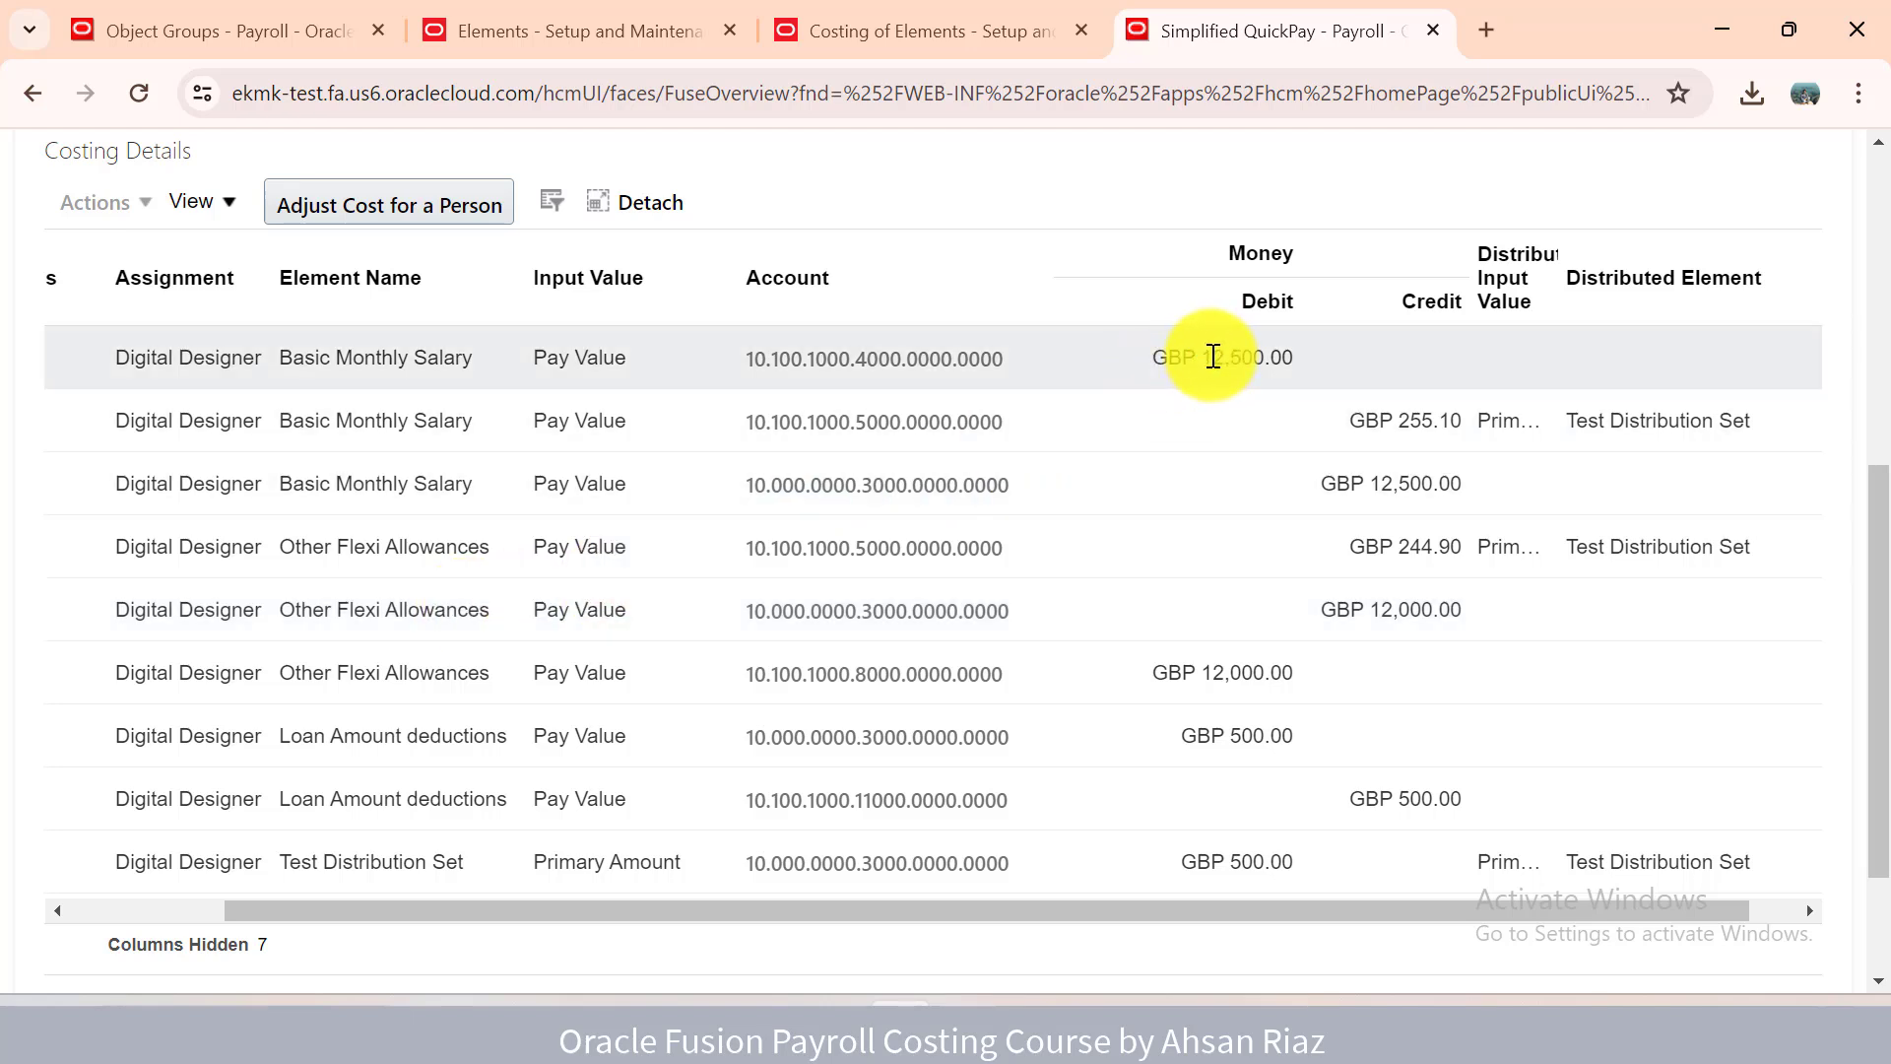
Switch to Calculator and add the Basic Monthly Salary and Other Flexi Allowances debits, 12500 + 12000.
{"action": "key", "text": "super+r"}
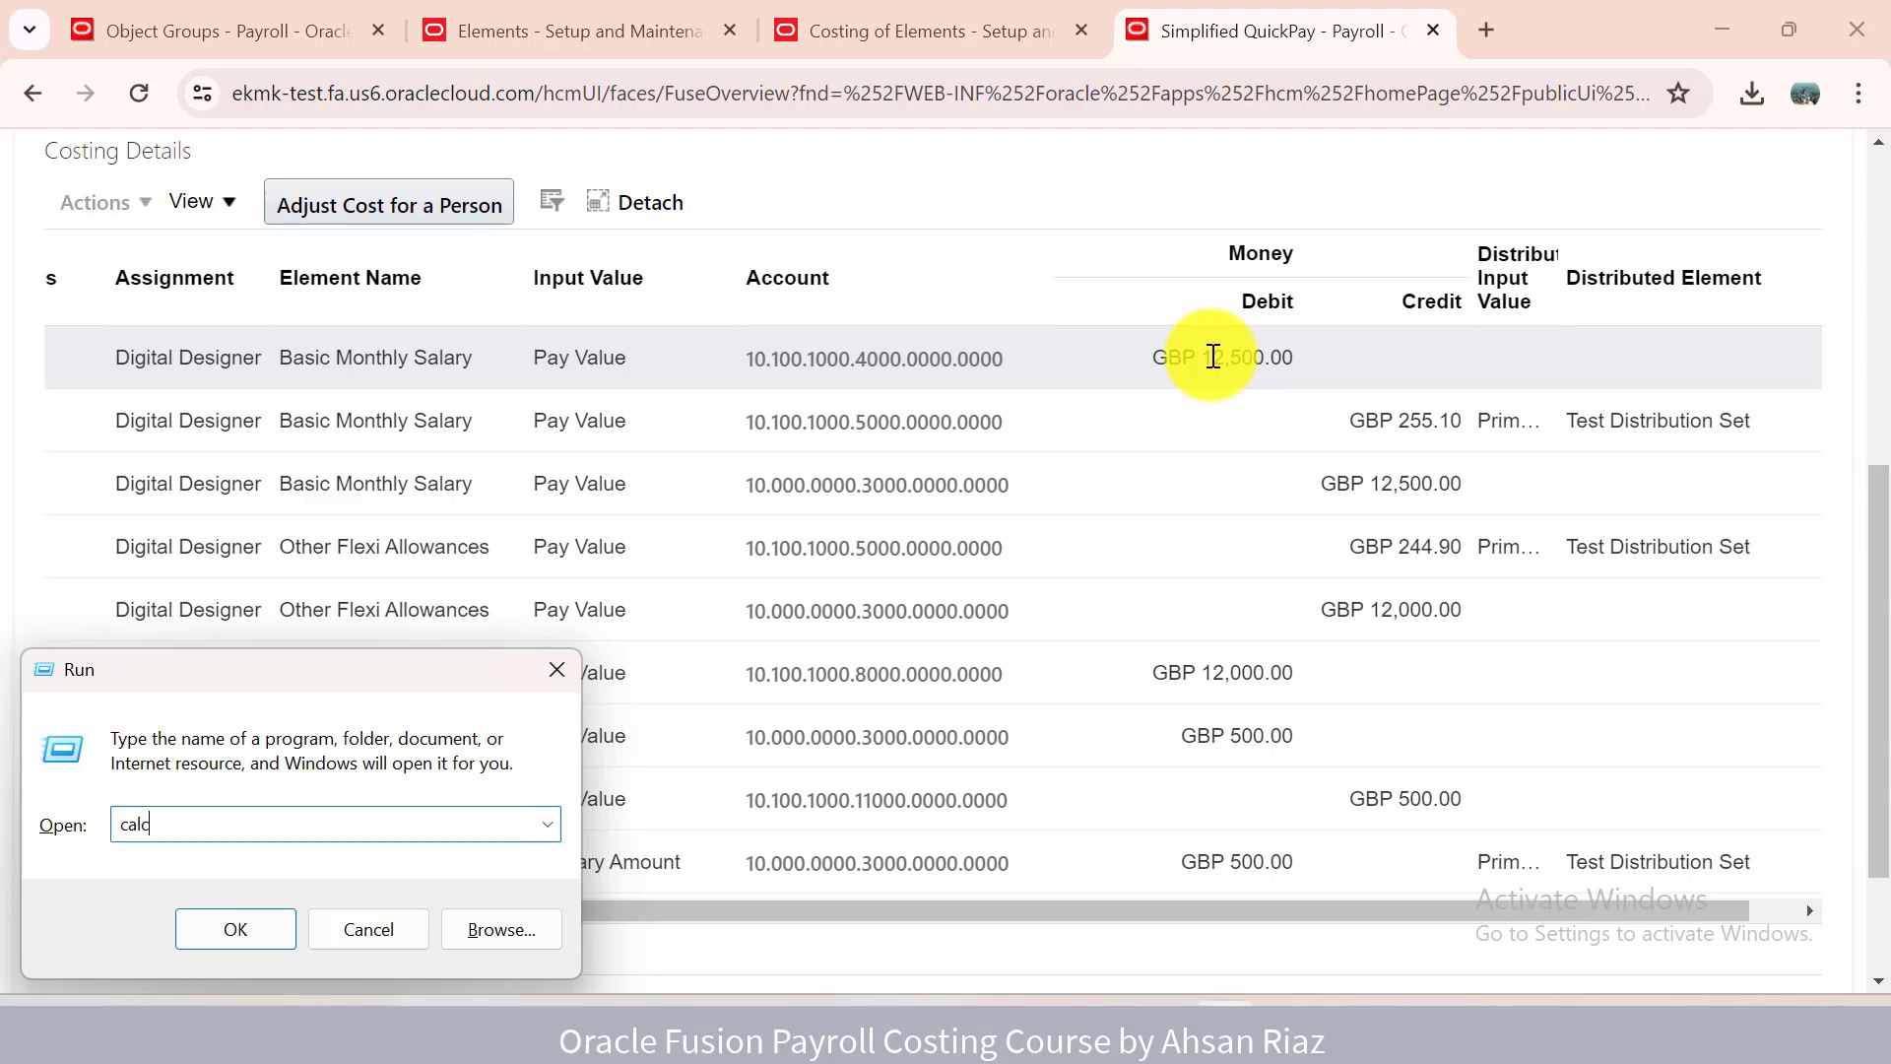
{"action": "key", "text": "Return"}
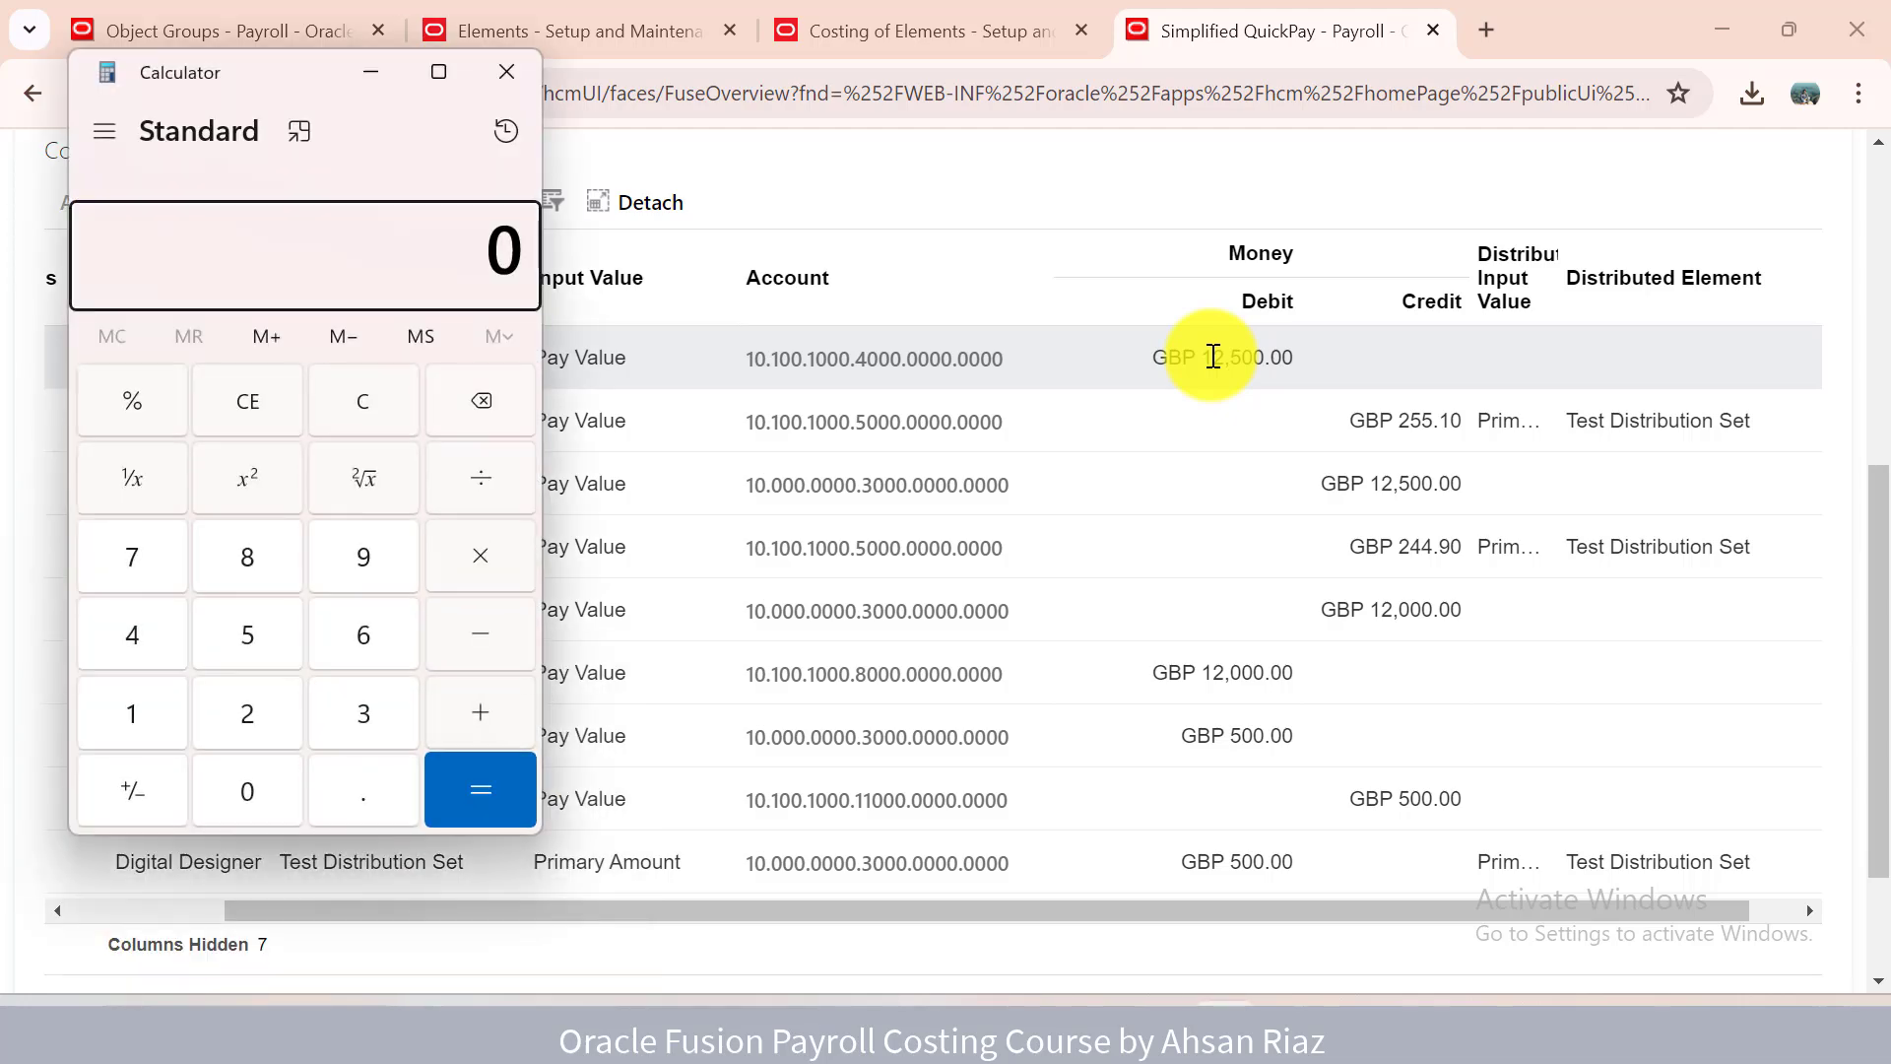
{"action": "type", "text": "12,500"}
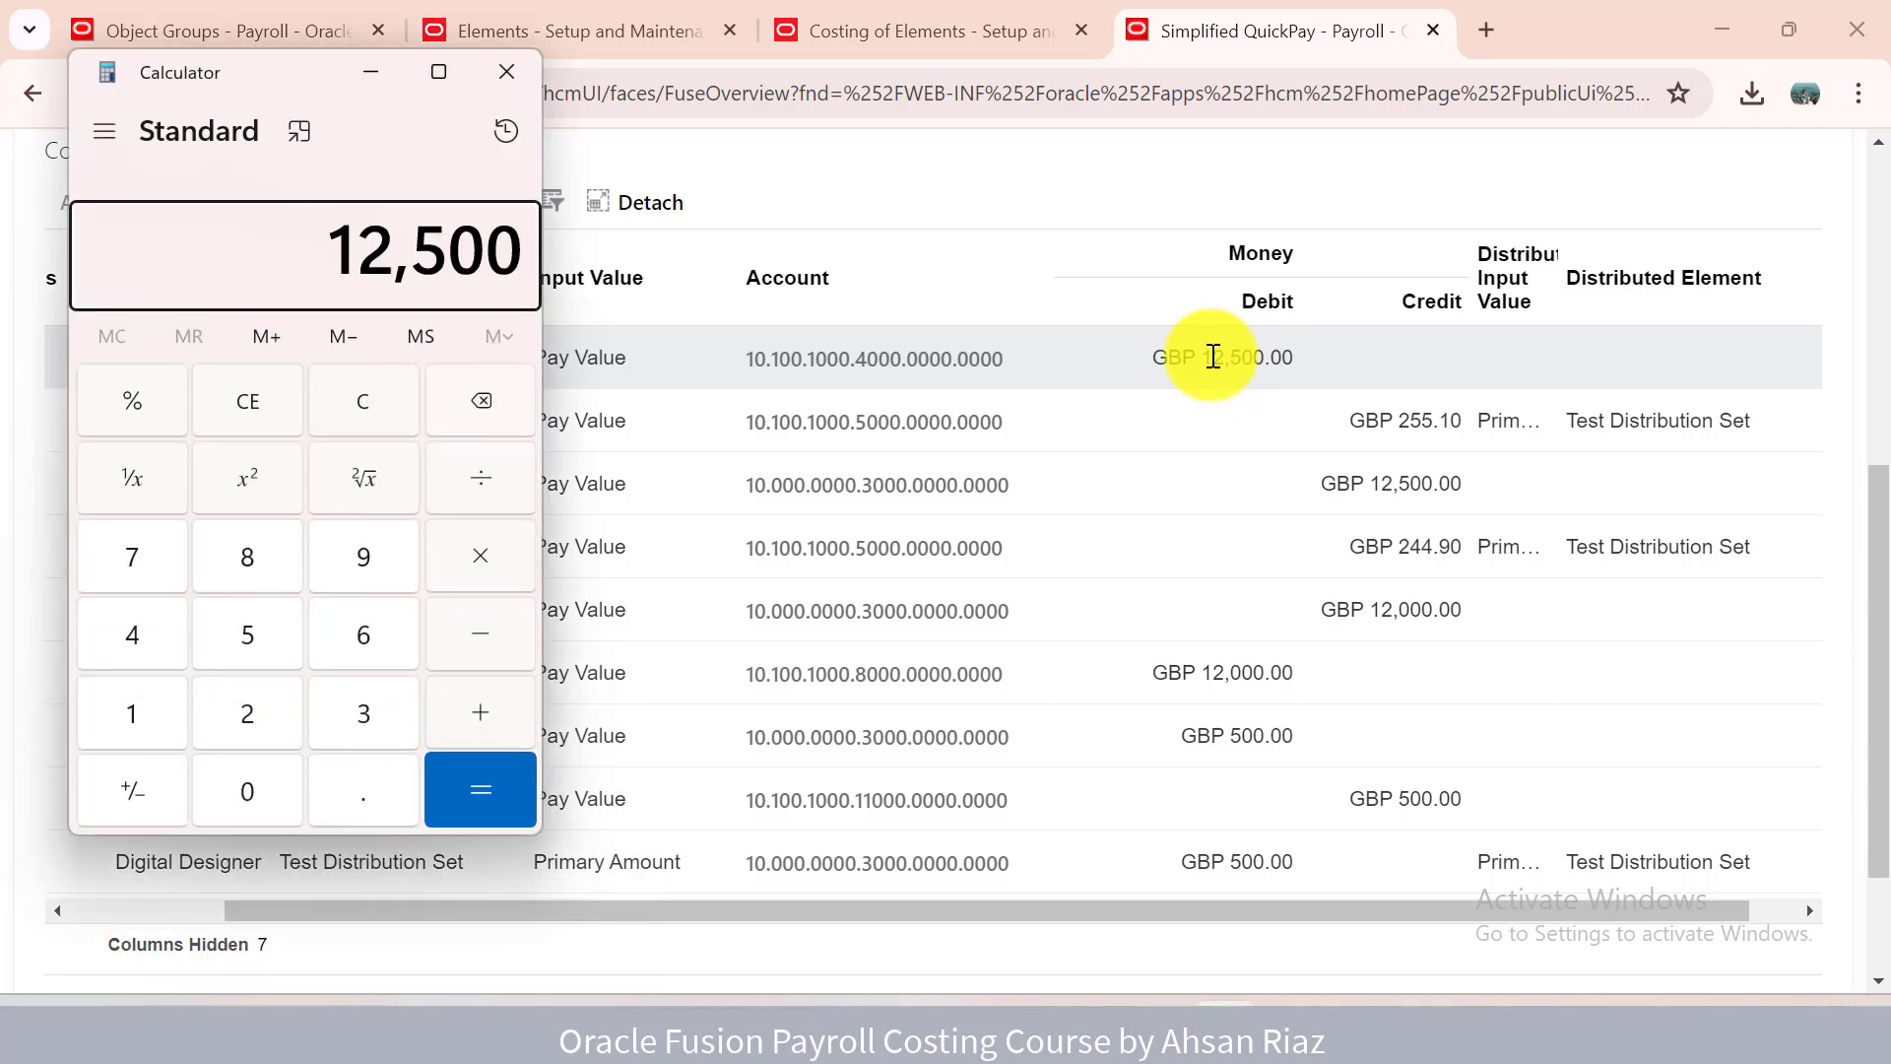
{"action": "key", "text": "alt+F4"}
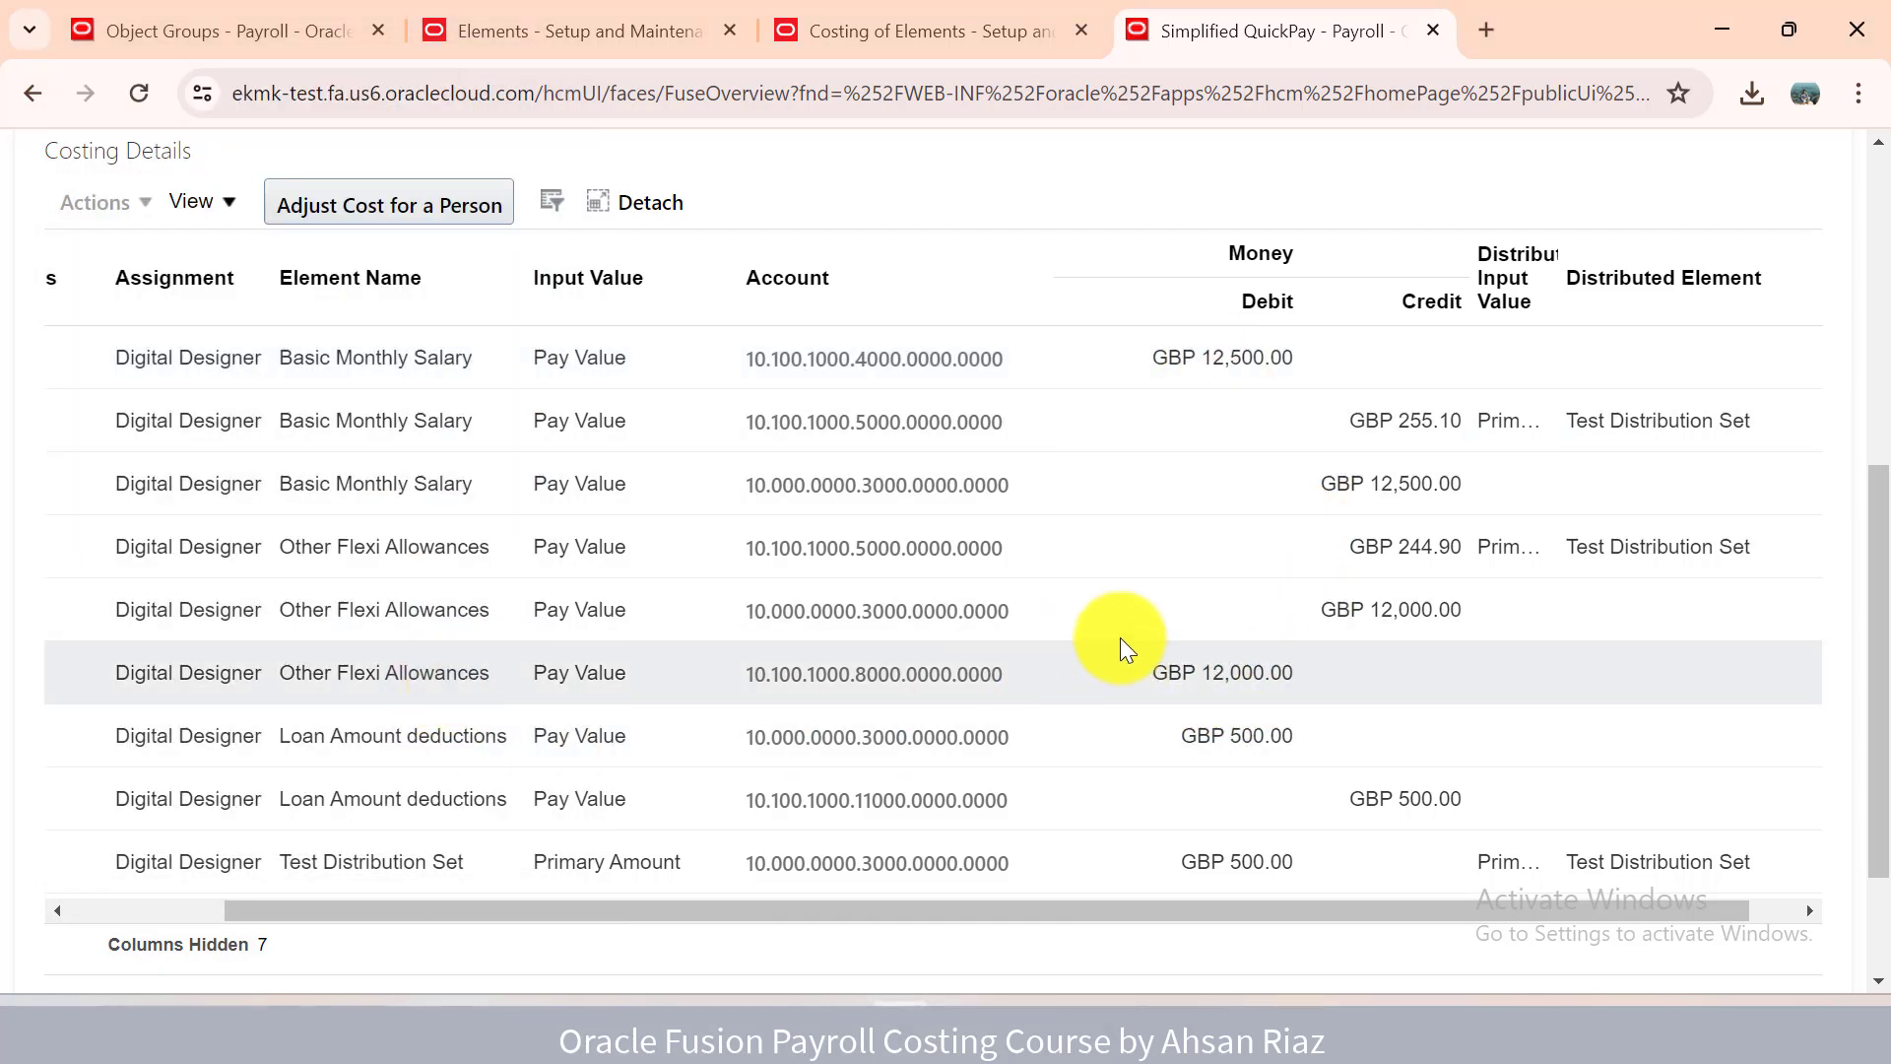
{"action": "key", "text": "alt+Tab"}
{"action": "type", "text": "12000"}
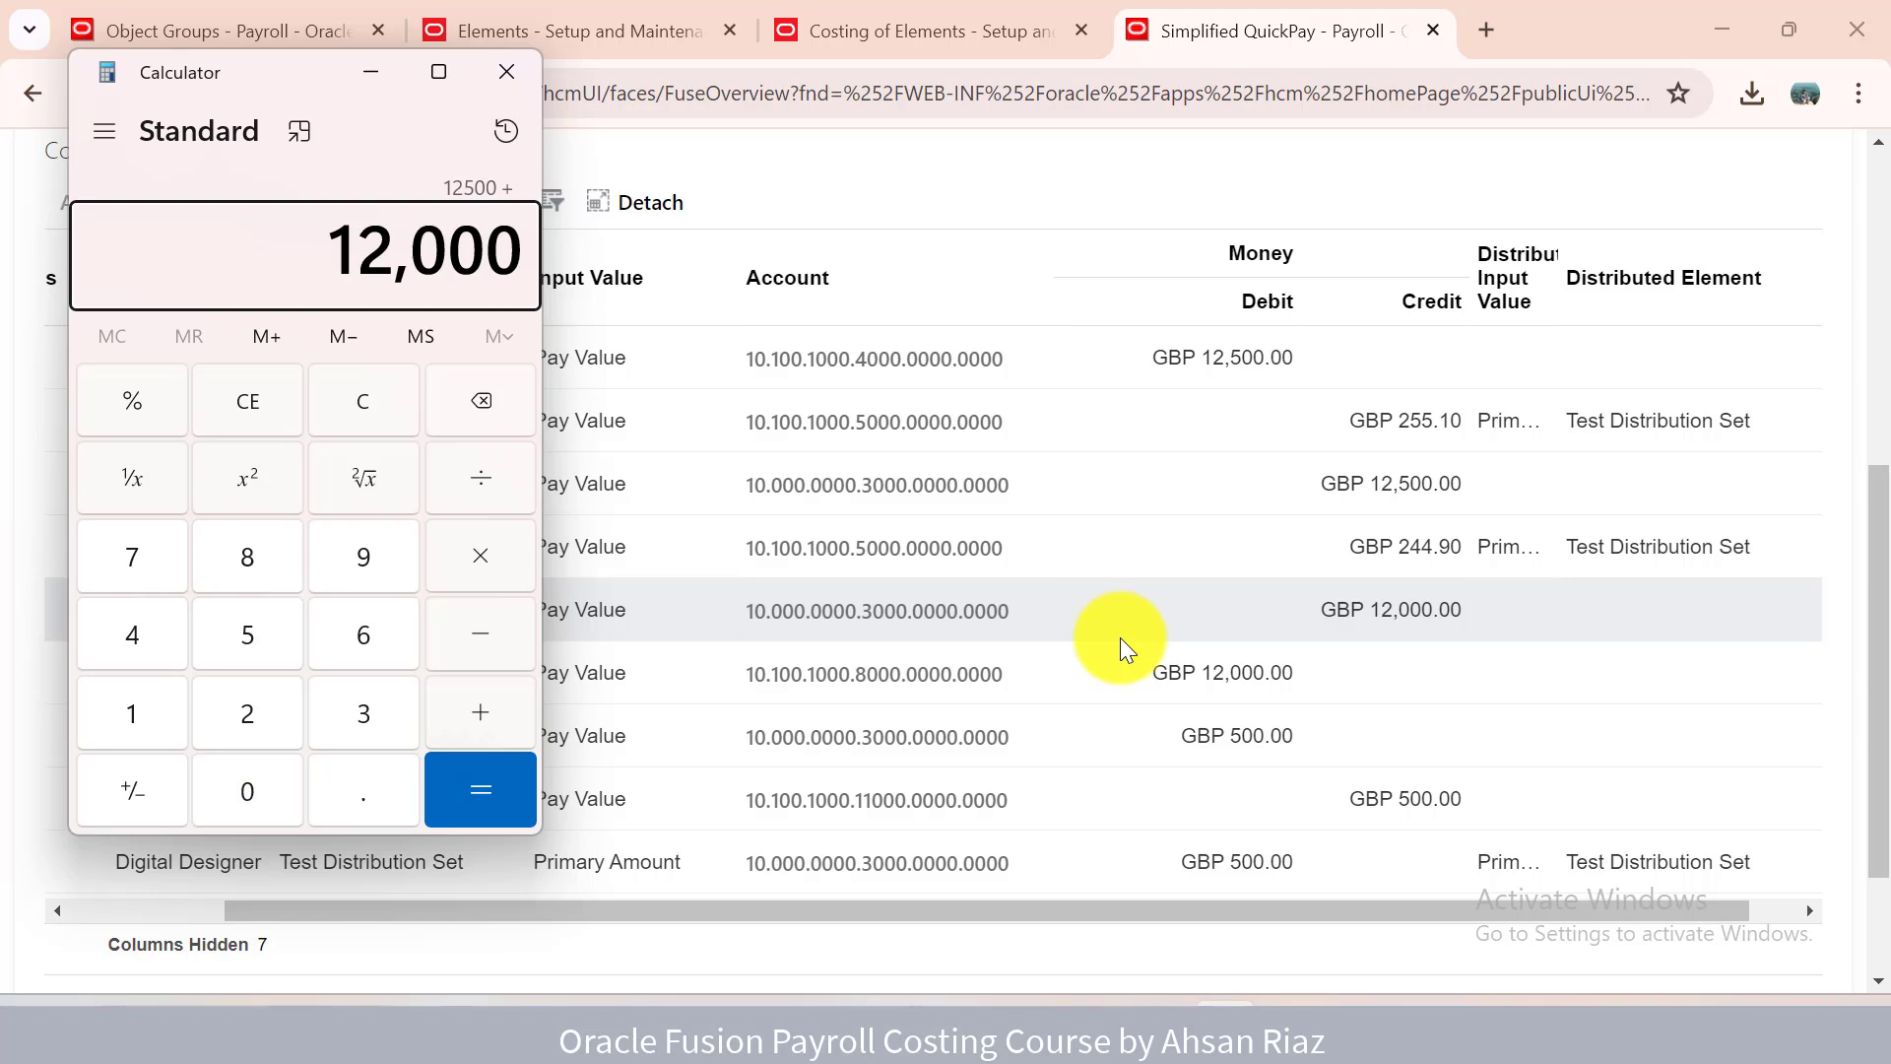
{"action": "key", "text": "Return"}
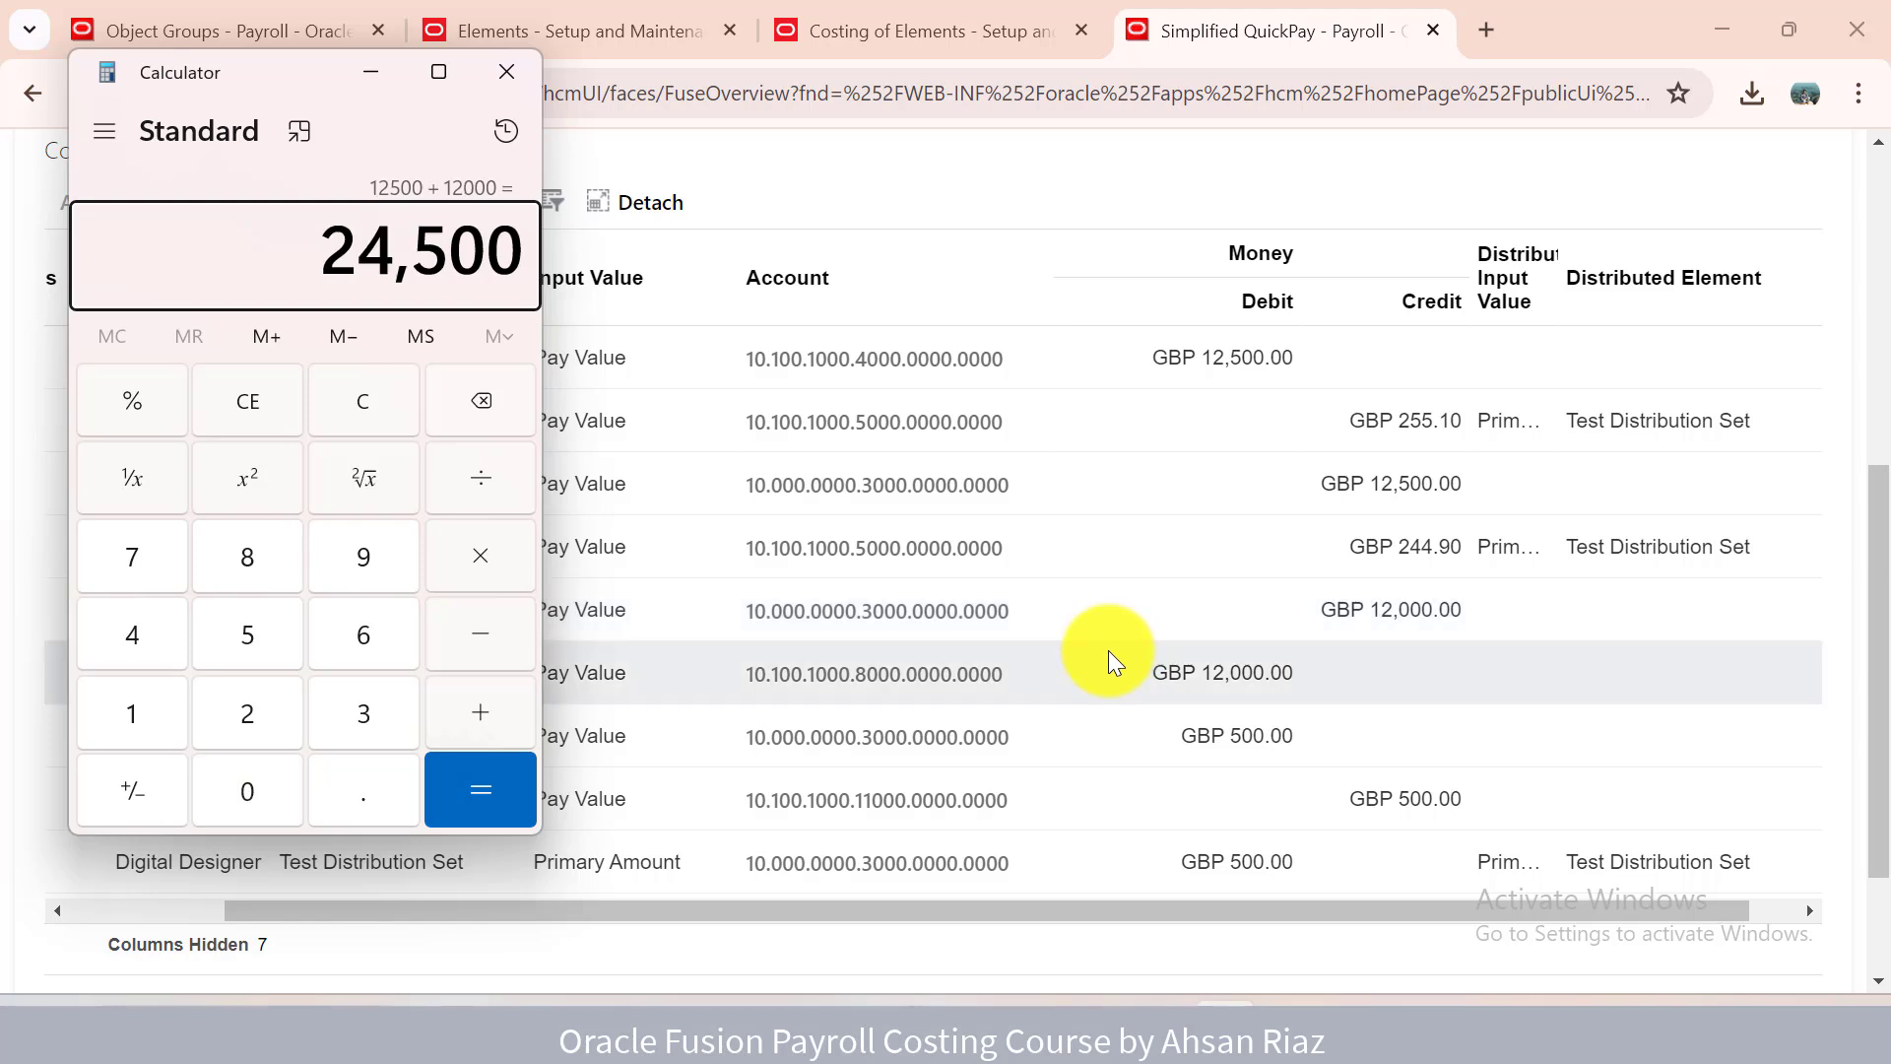
{"action": "key", "text": "alt+Tab"}
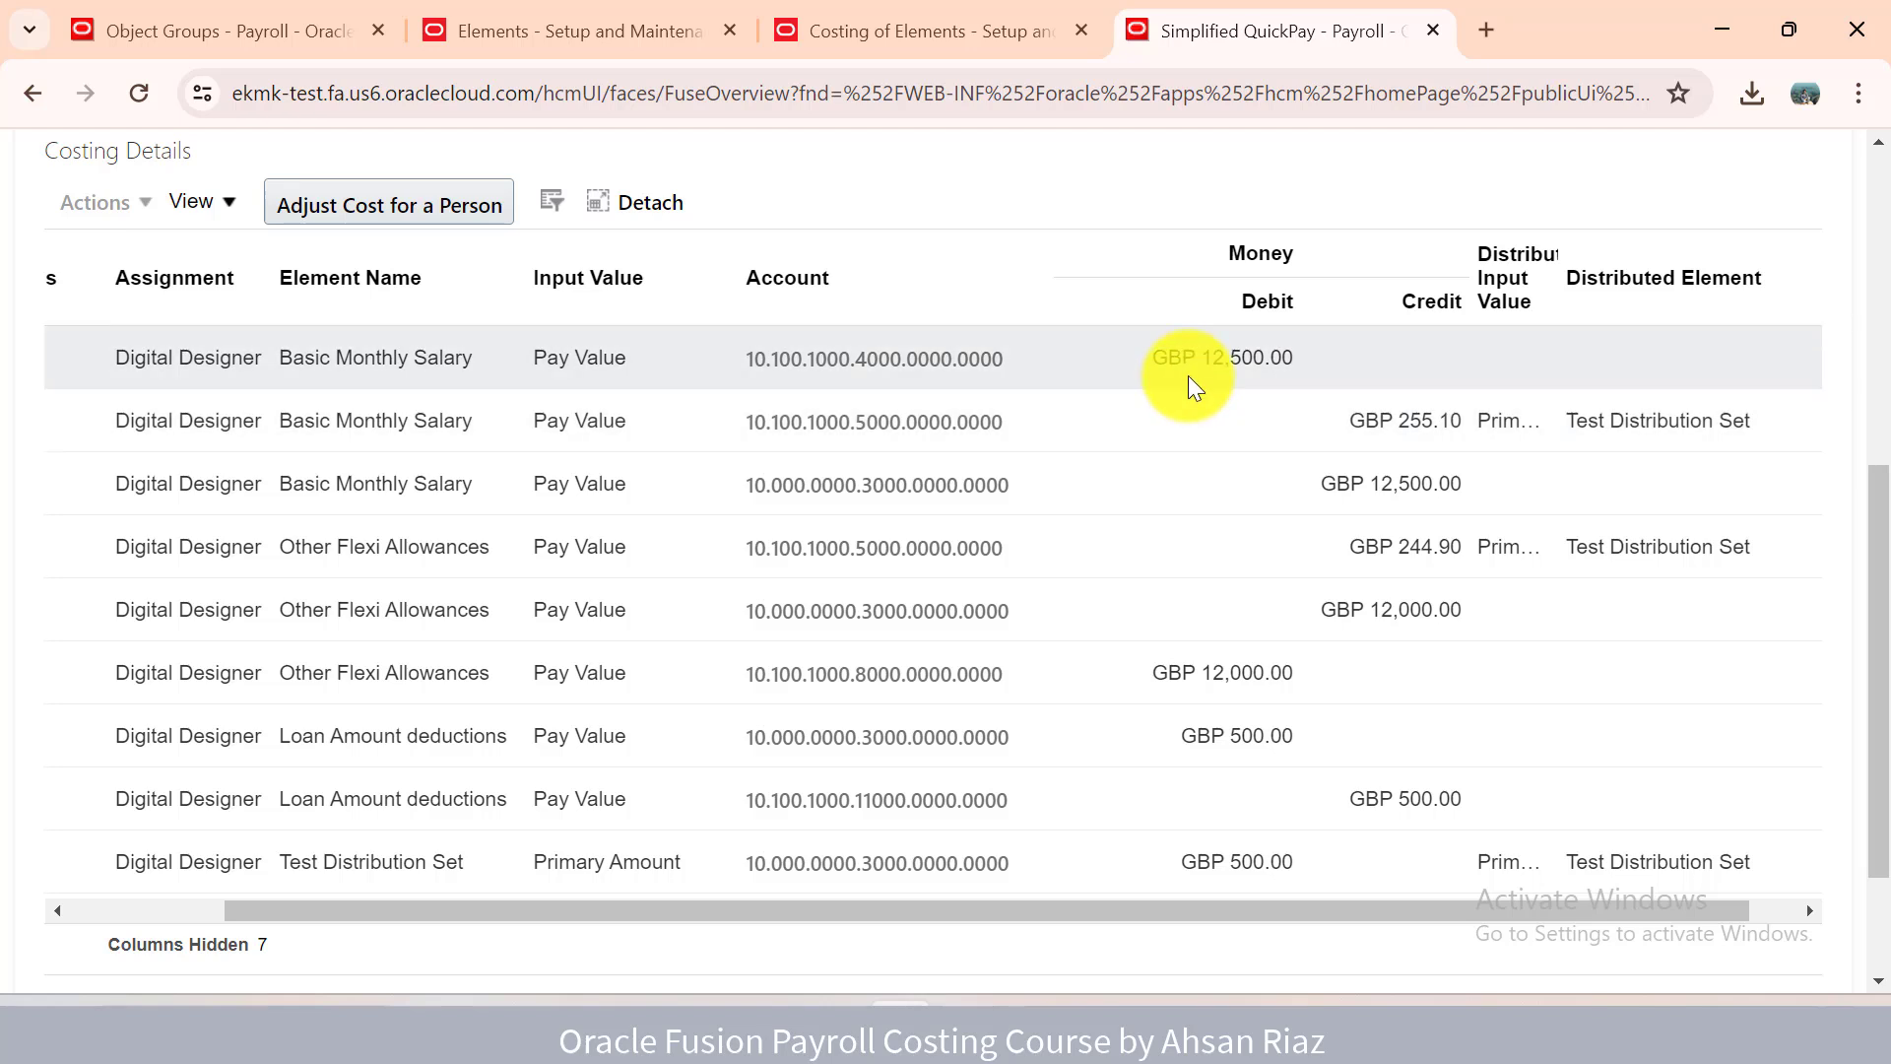
Try dividing the combined total by the Basic Monthly Salary amount, 24500 ÷ 12500, in Calculator.
{"action": "key", "text": "alt+Tab"}
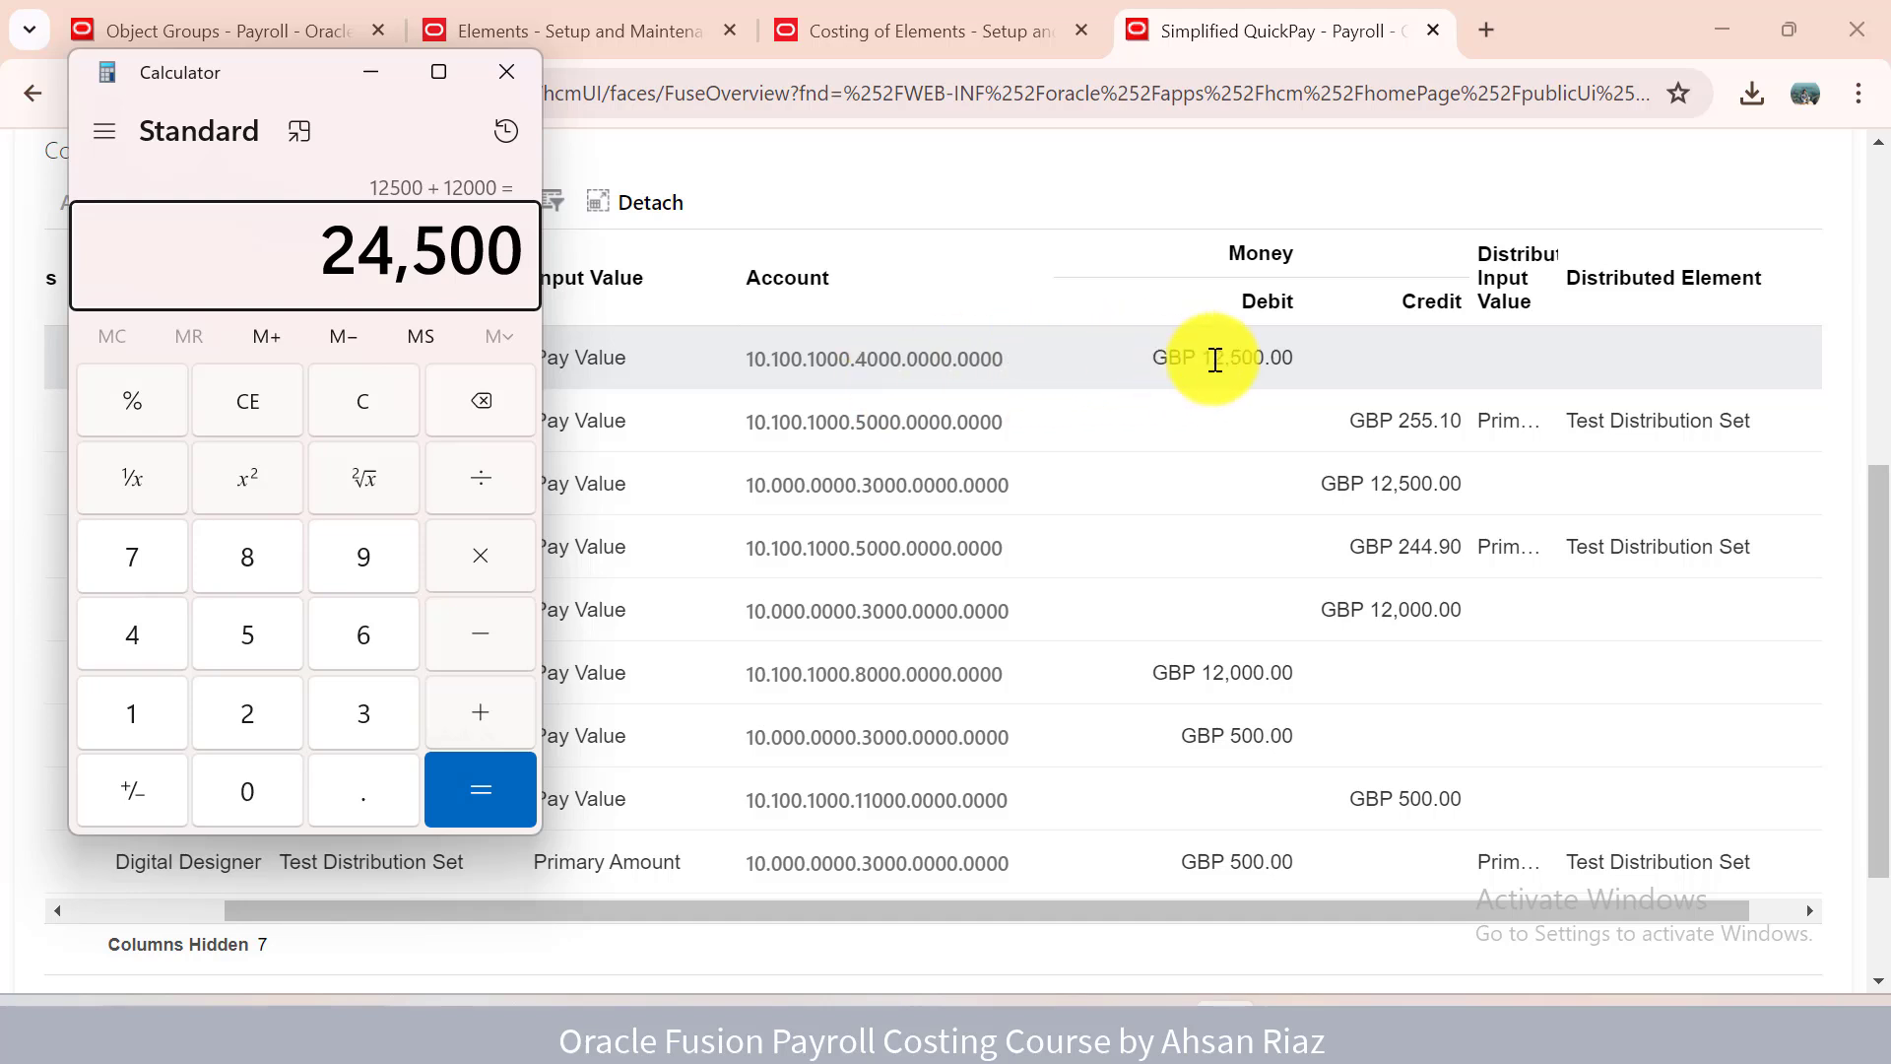
{"action": "key", "text": "slash"}
{"action": "type", "text": "12500"}
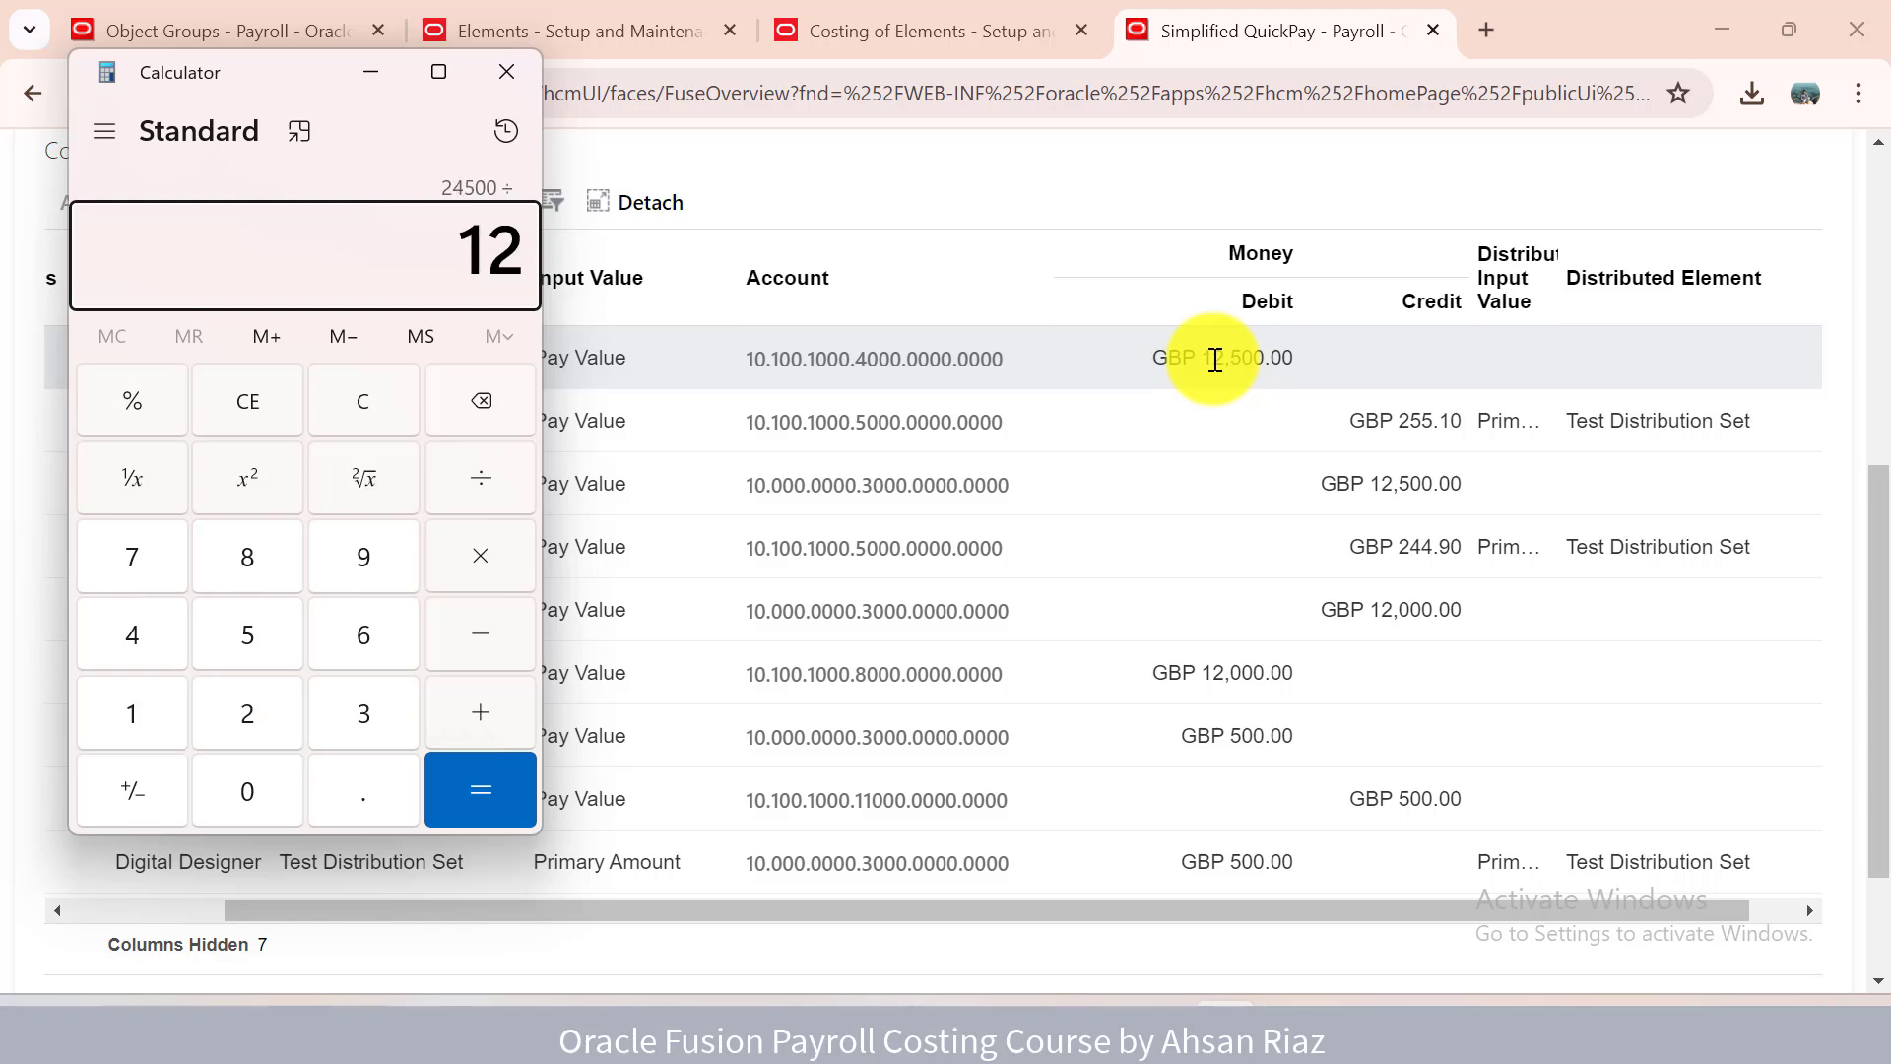
{"action": "key", "text": "Return"}
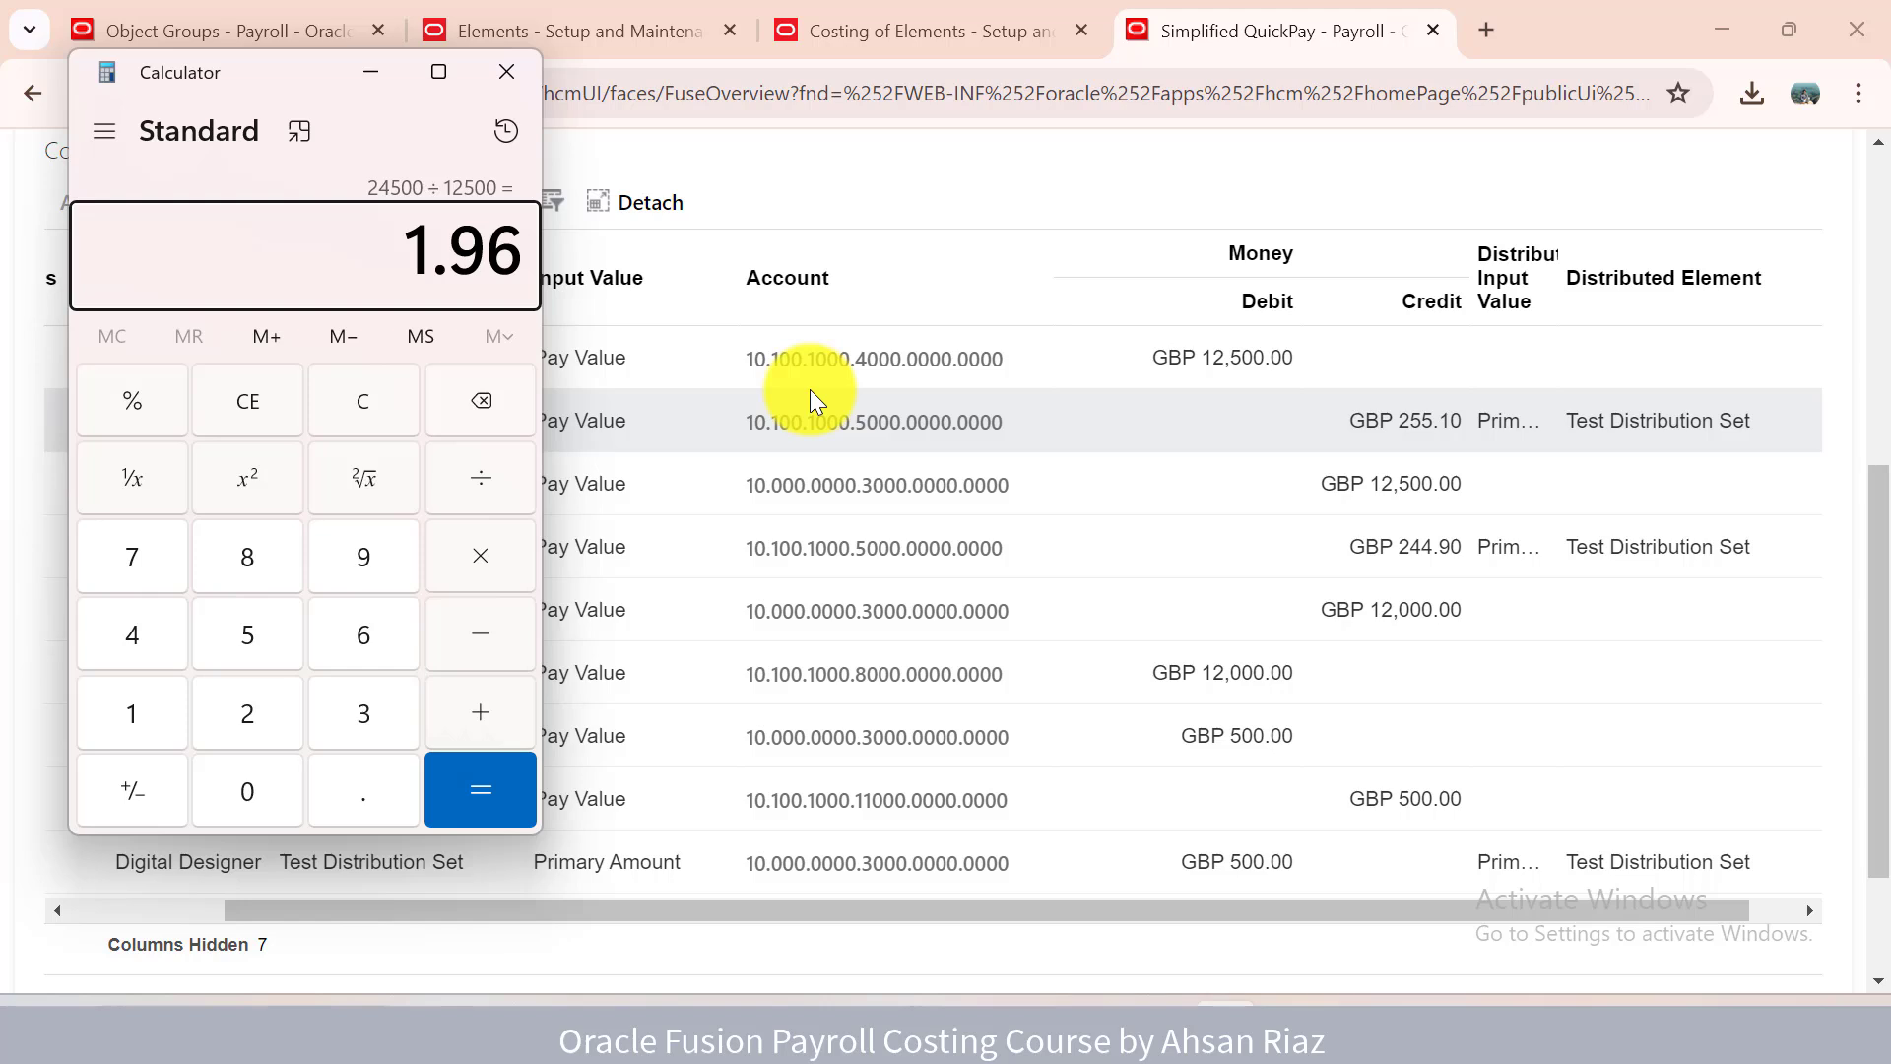
Calculate Basic Monthly Salary's share of the total as 12500 ÷ 24500 and select the decimal digits of the quotient.
{"action": "type", "text": "12500"}
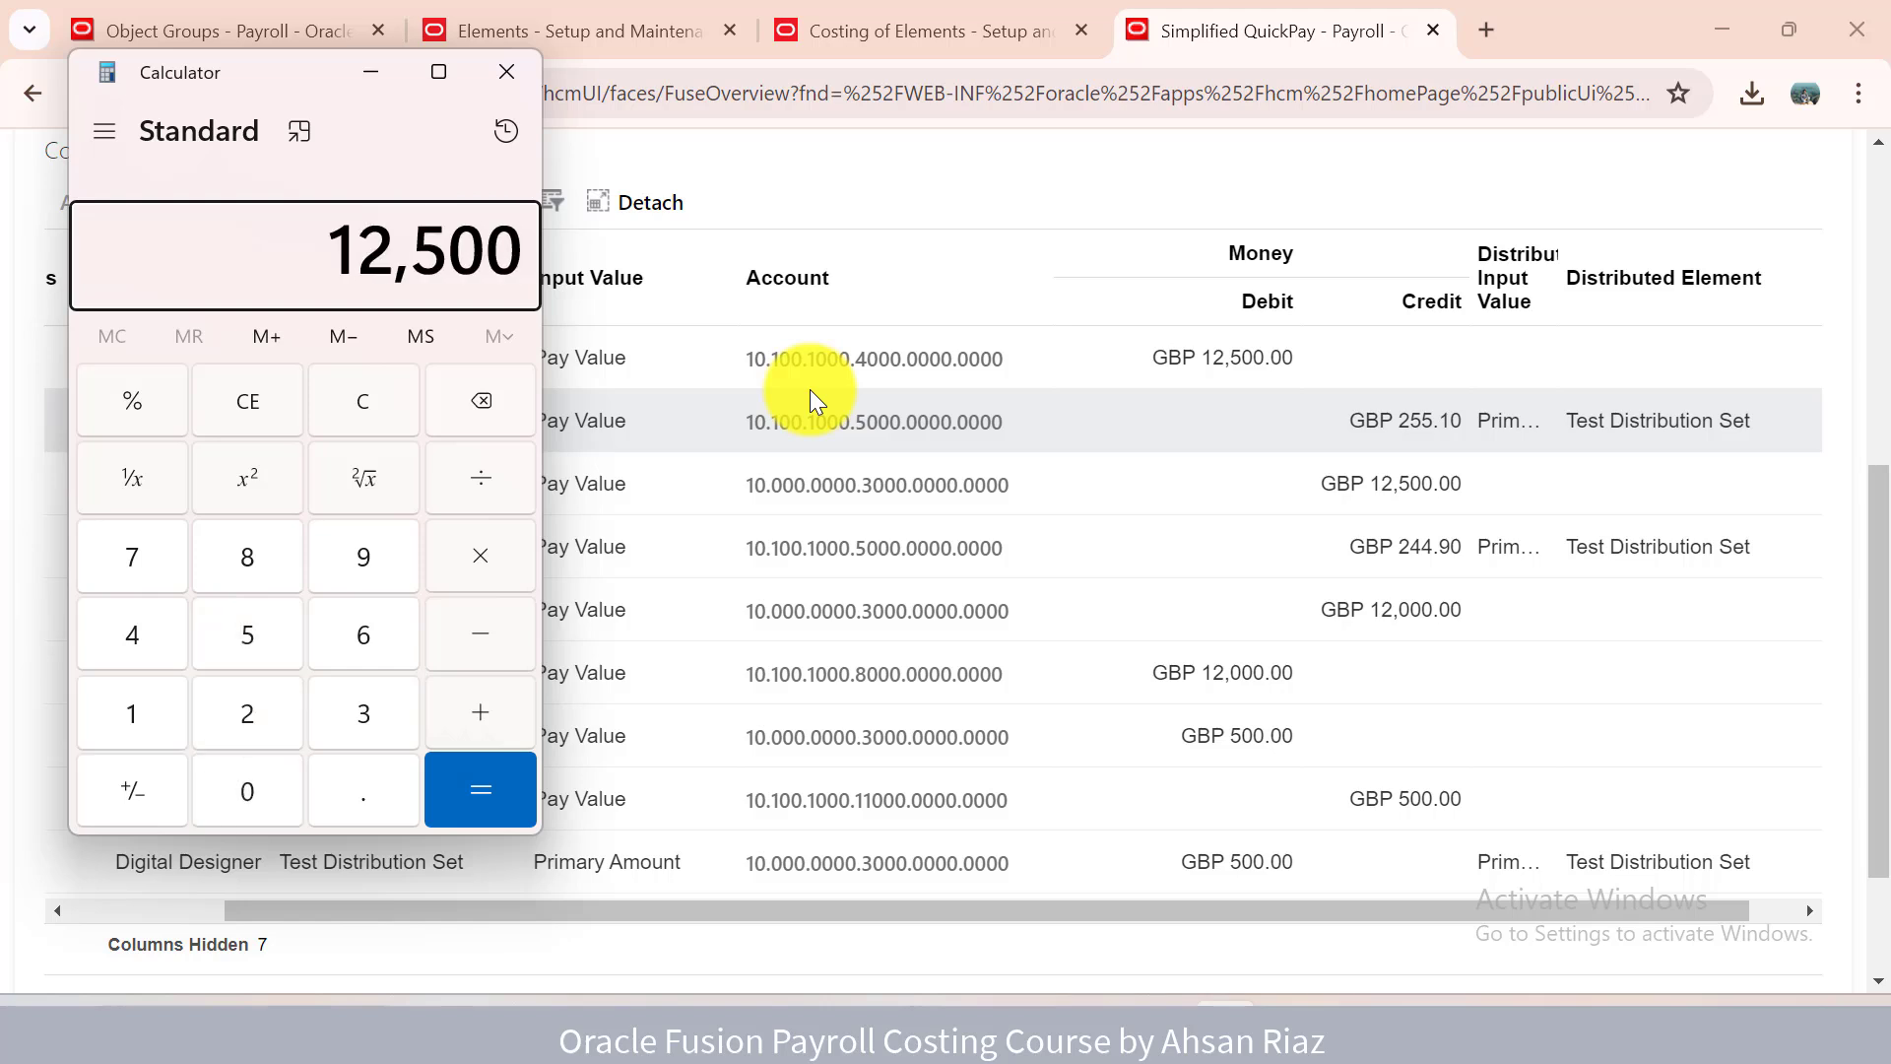
{"action": "key", "text": "slash"}
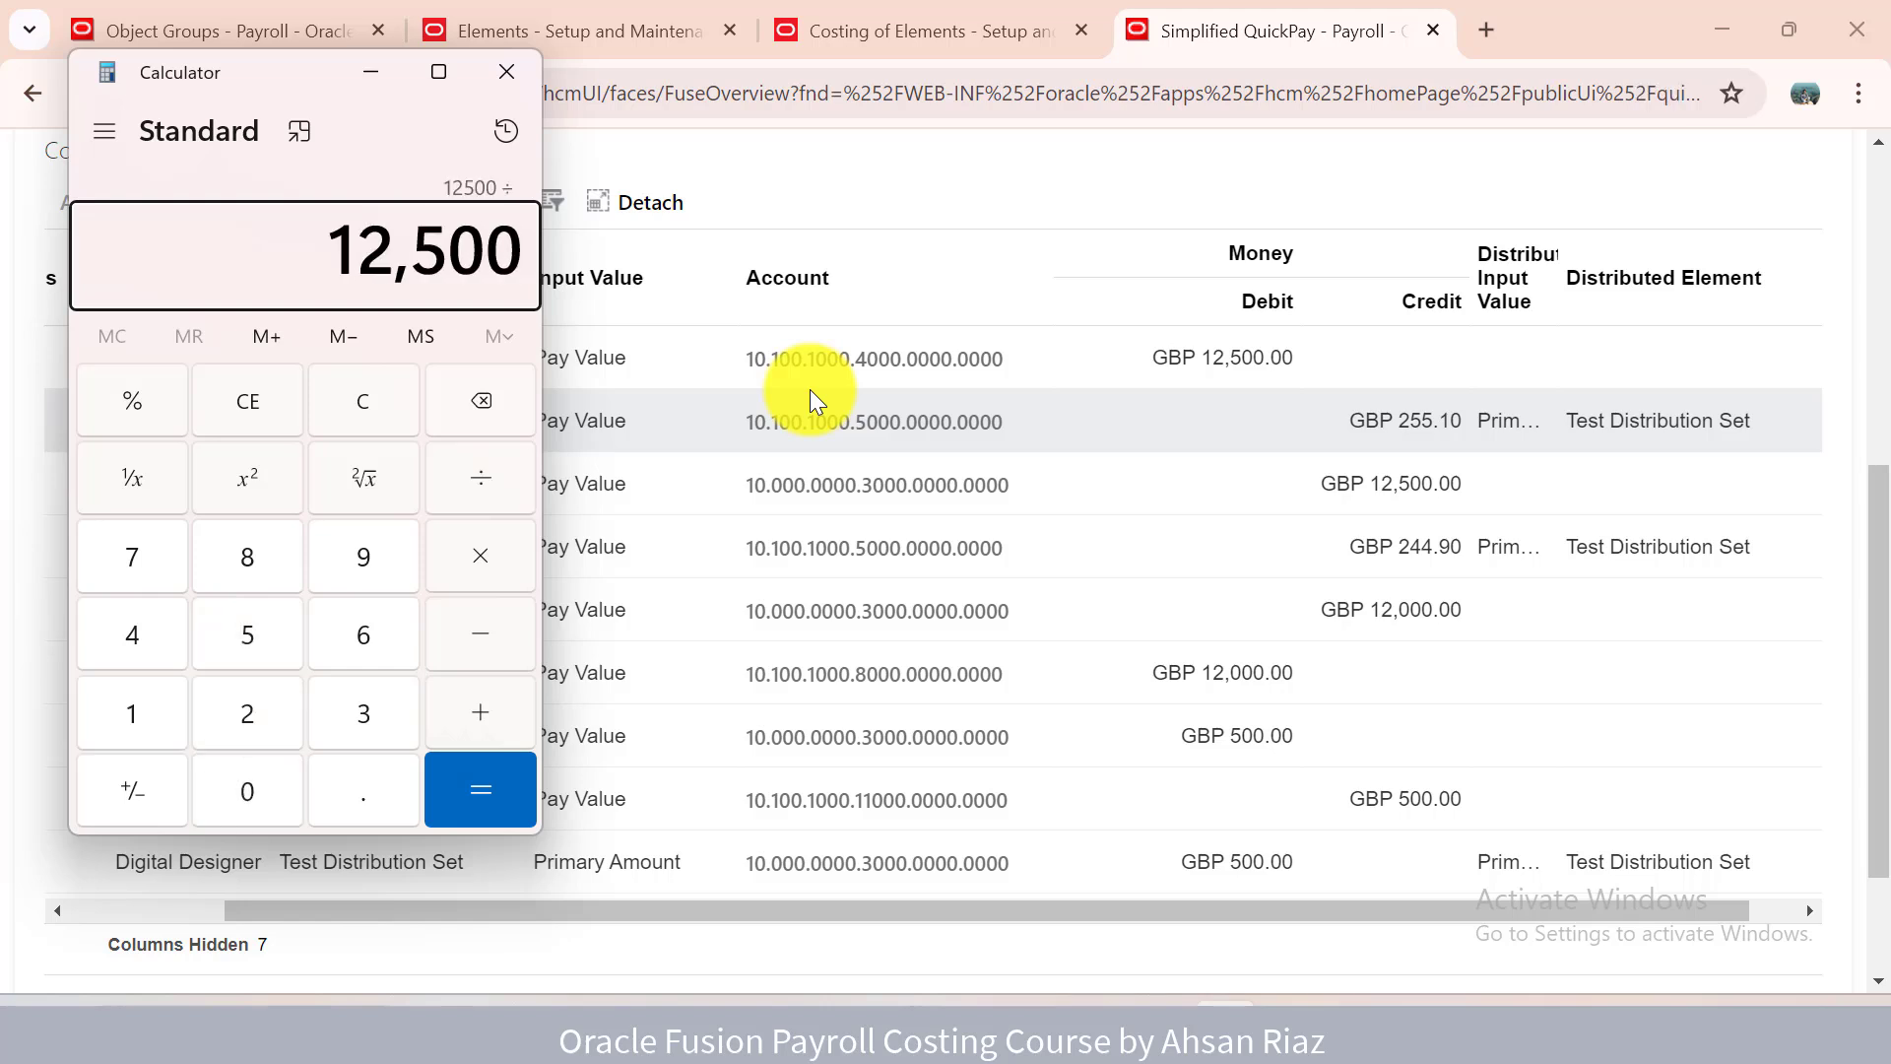
{"action": "type", "text": "24500"}
{"action": "key", "text": "Return"}
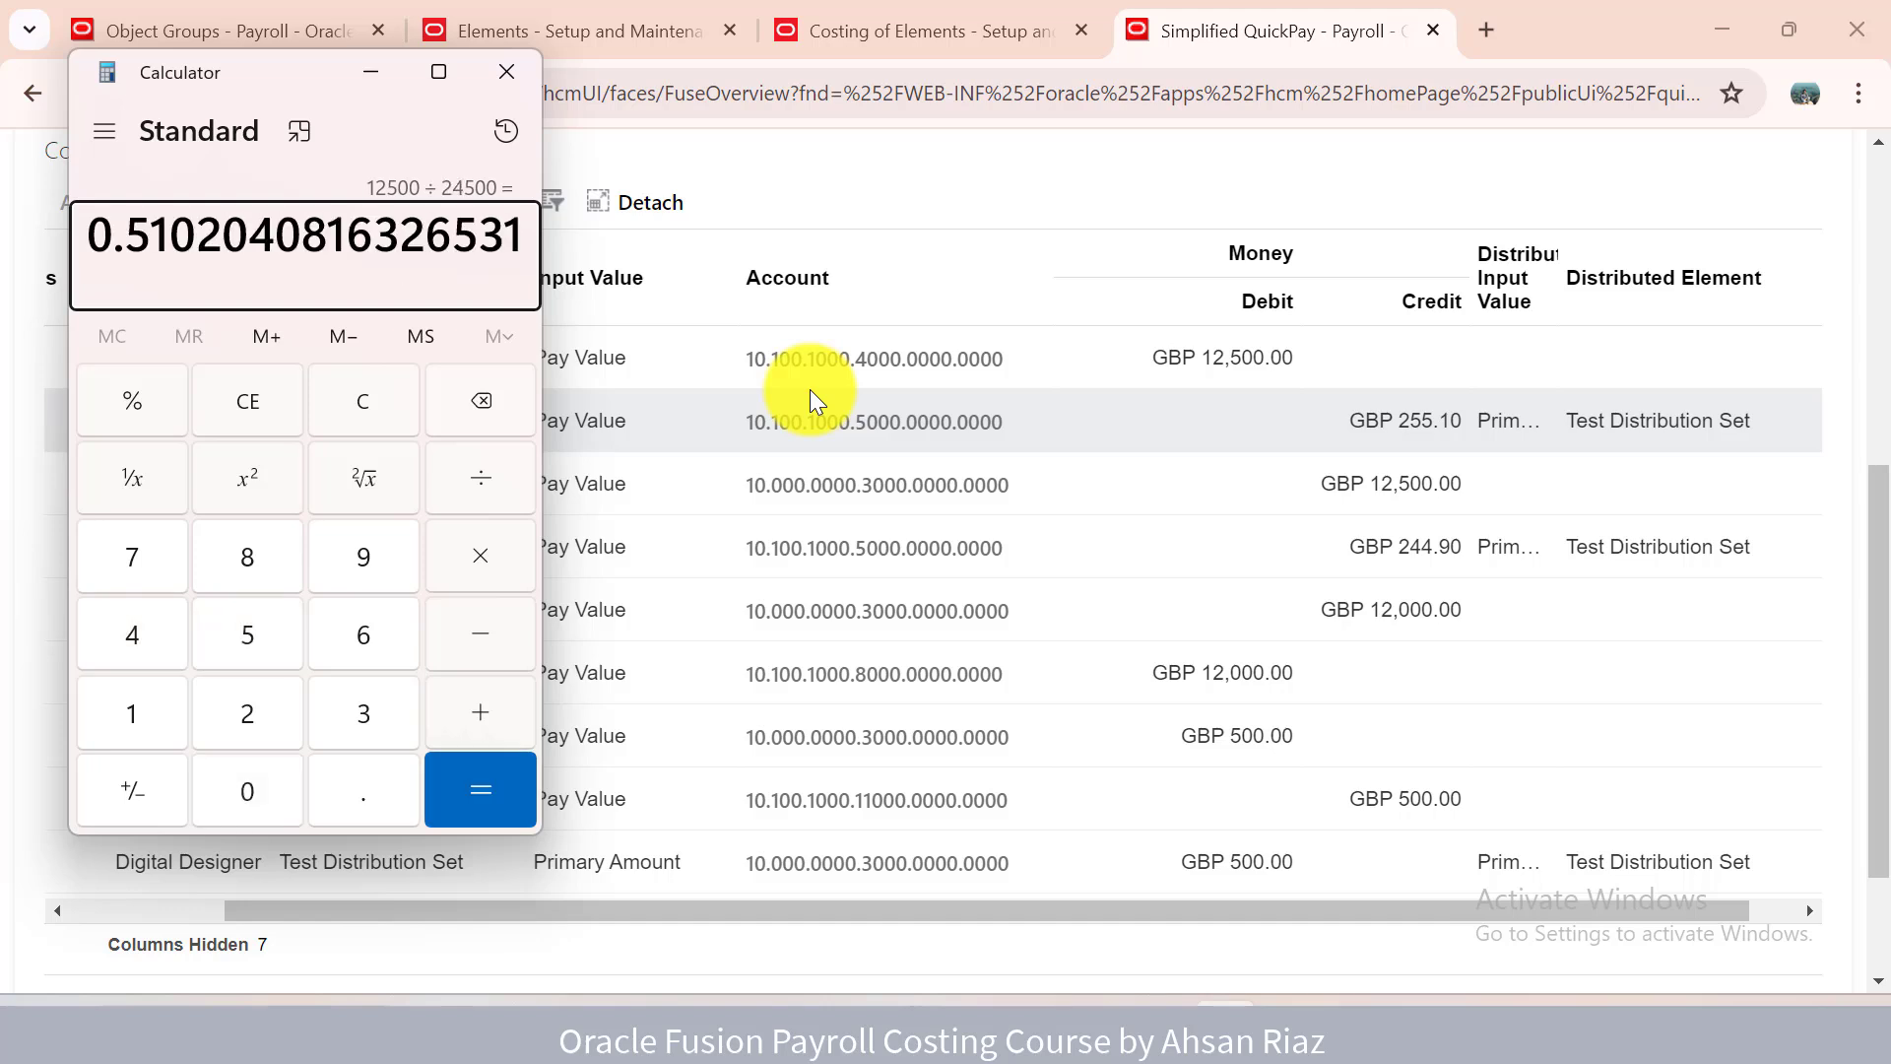
{"action": "double_click", "coordinate": [212, 224]}
{"action": "left_click", "coordinate": [213, 225]}
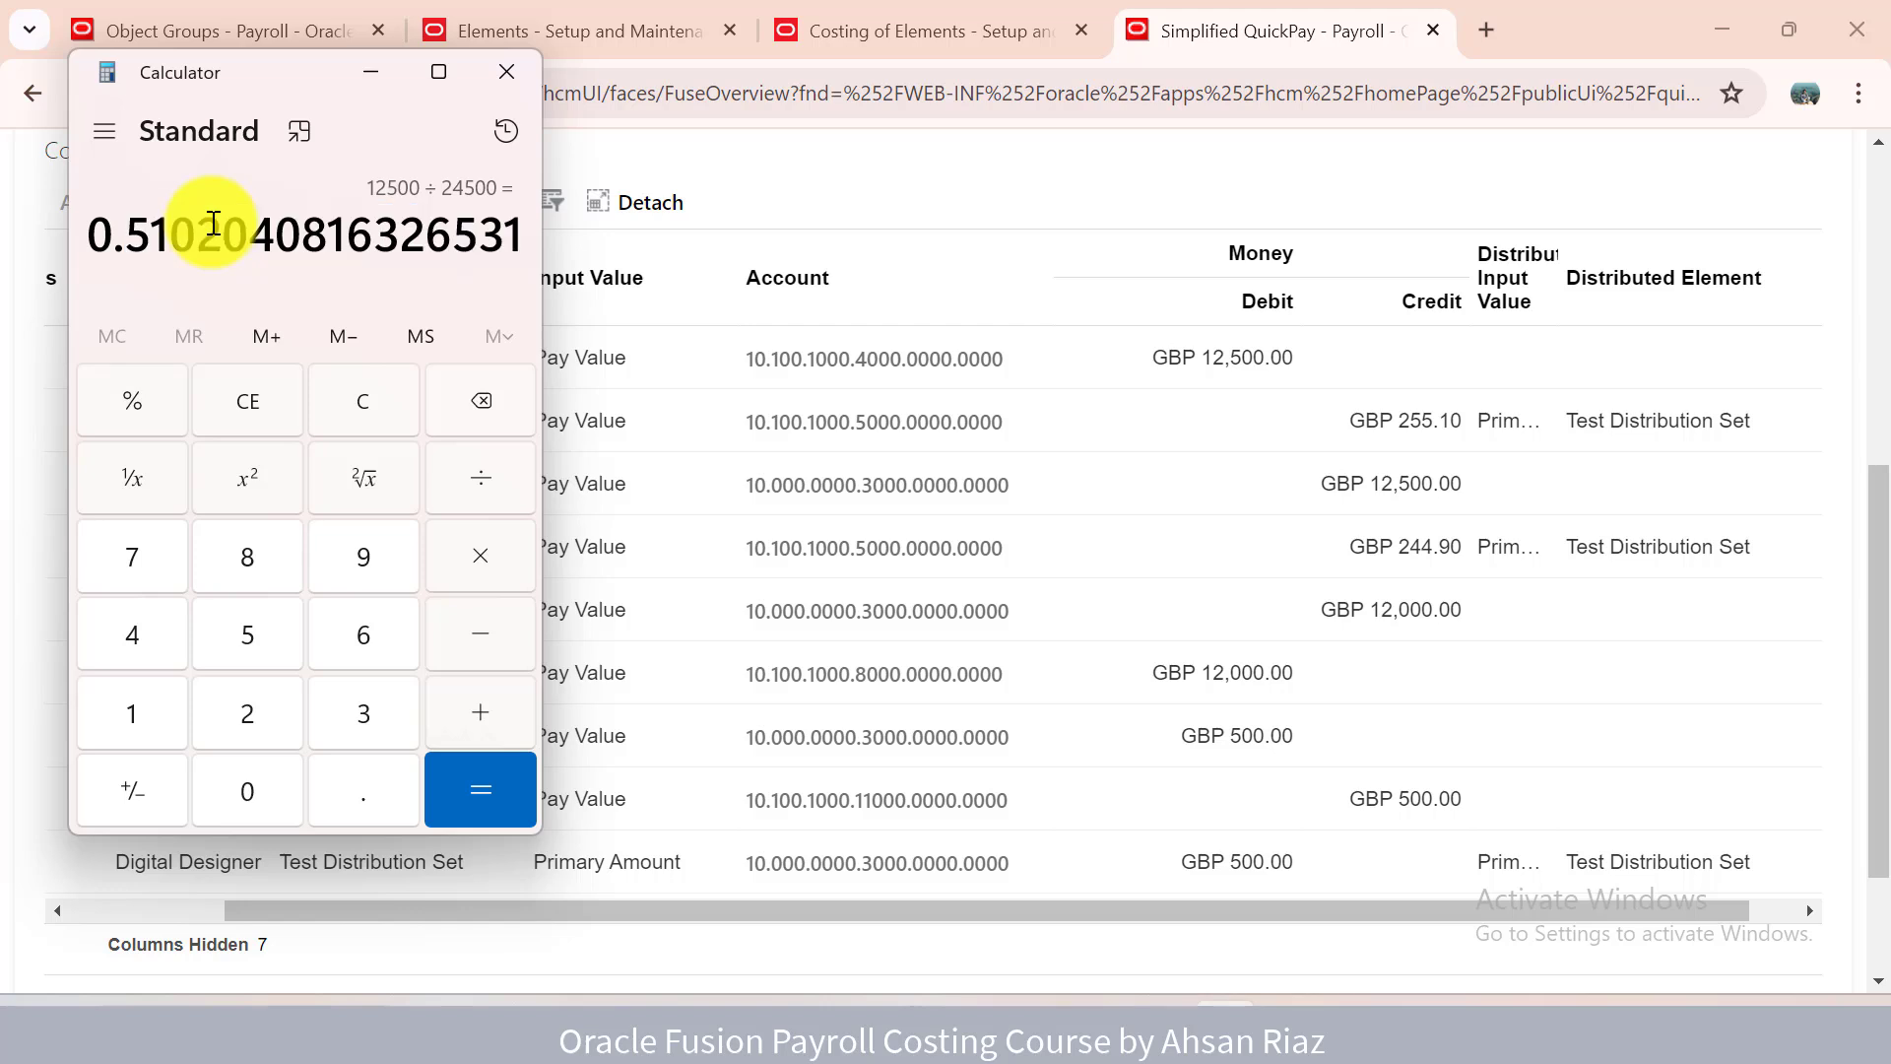
{"action": "double_click", "coordinate": [213, 224]}
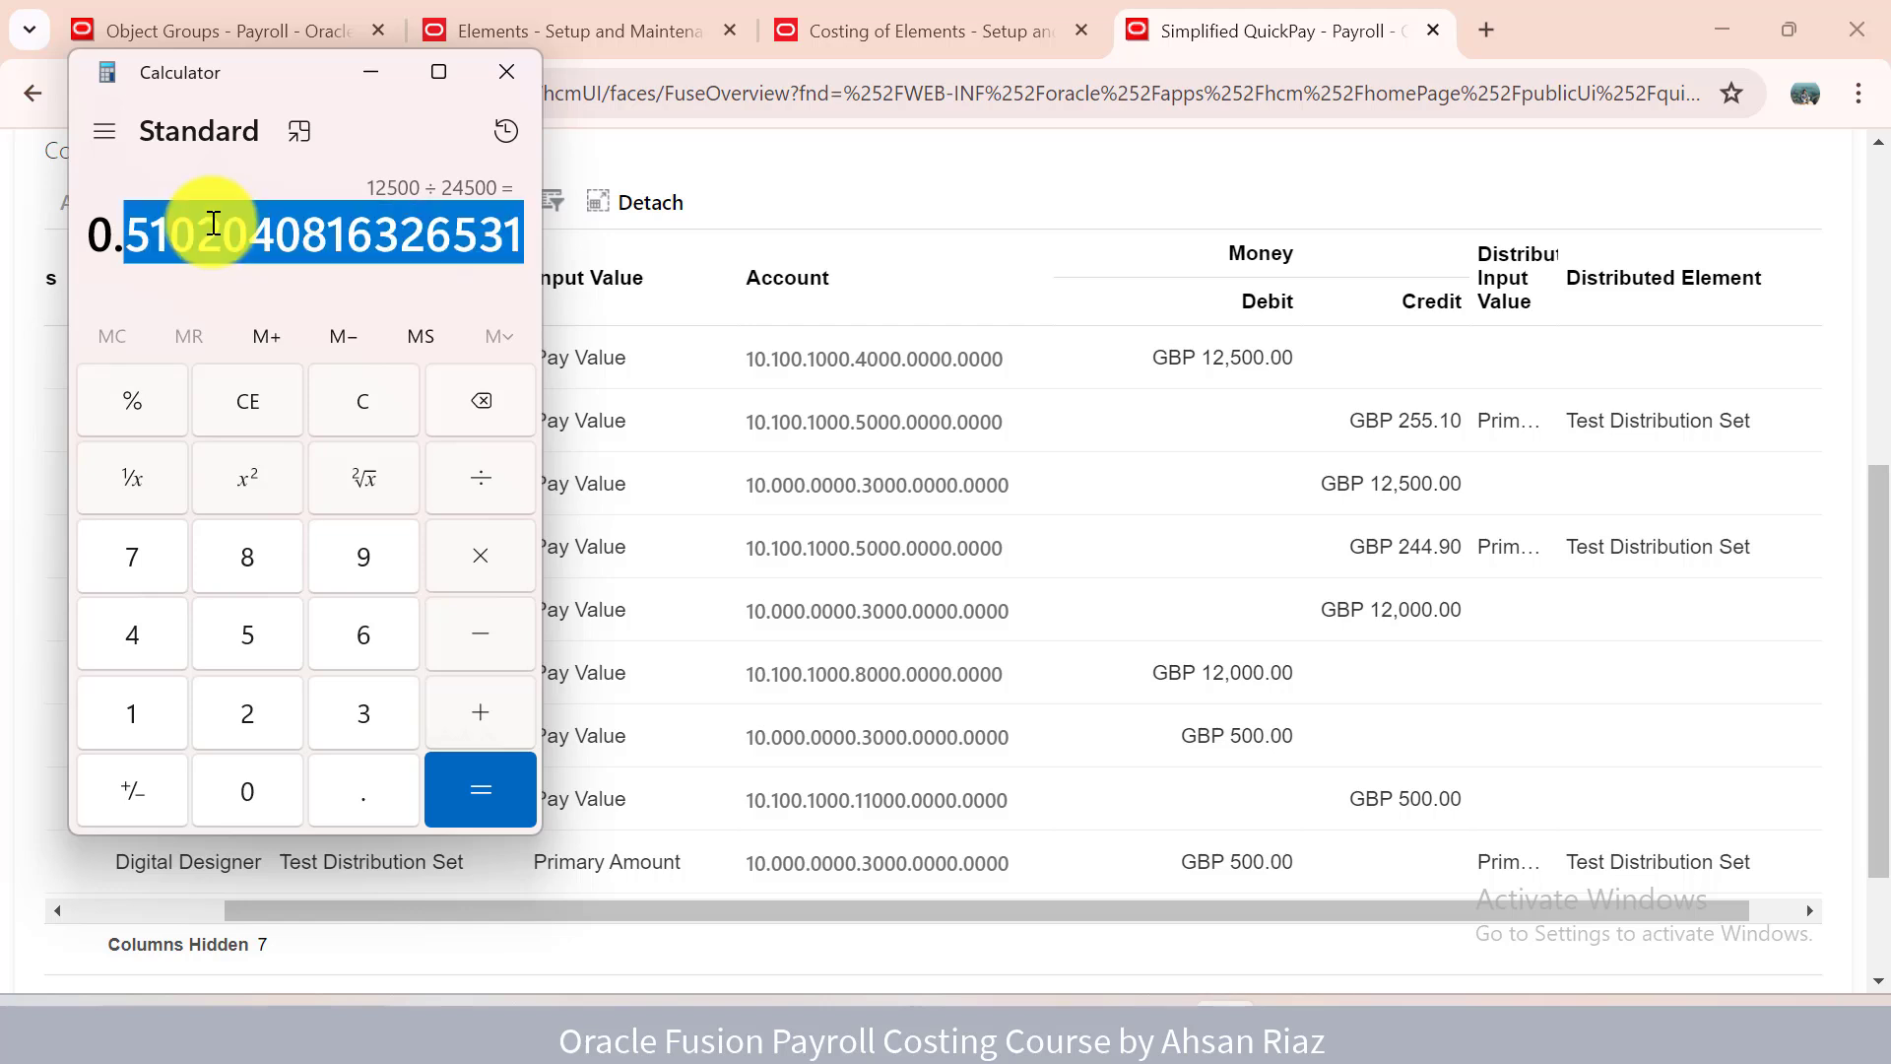
{"action": "left_click", "coordinate": [325, 406]}
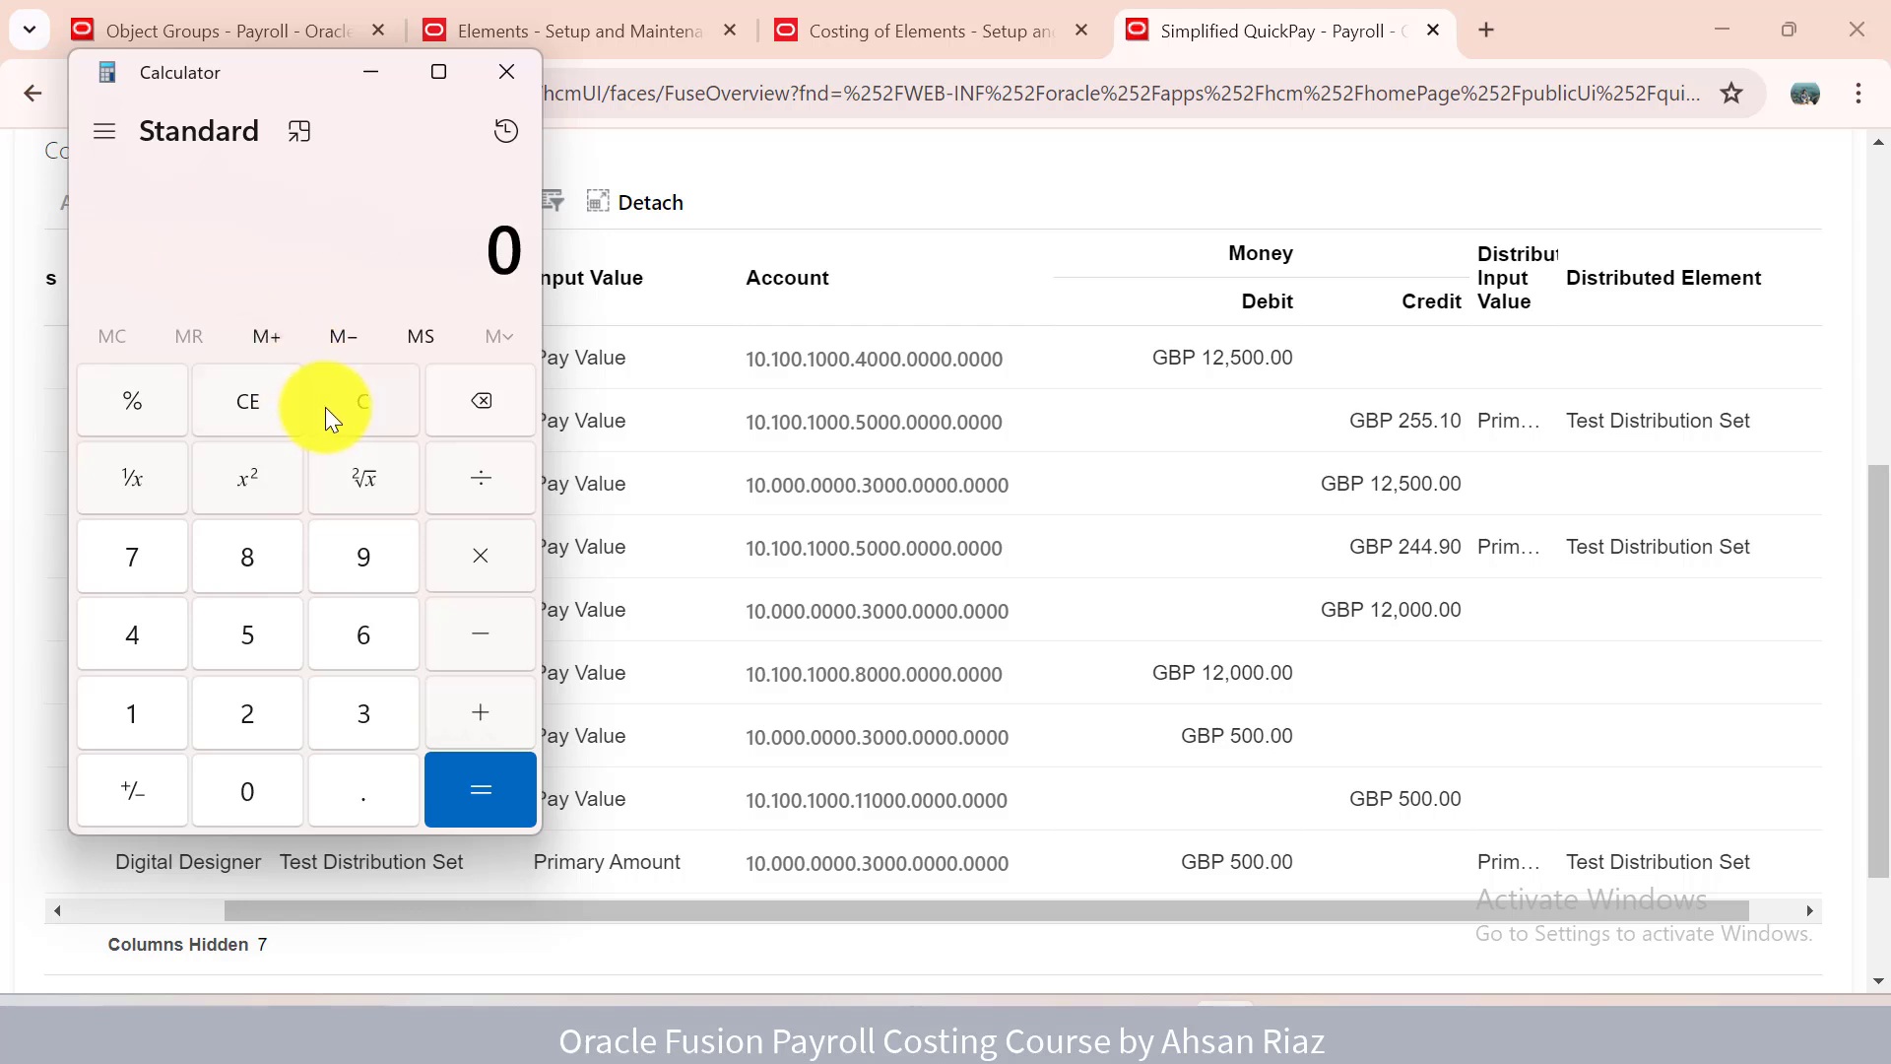
{"action": "type", "text": "500"}
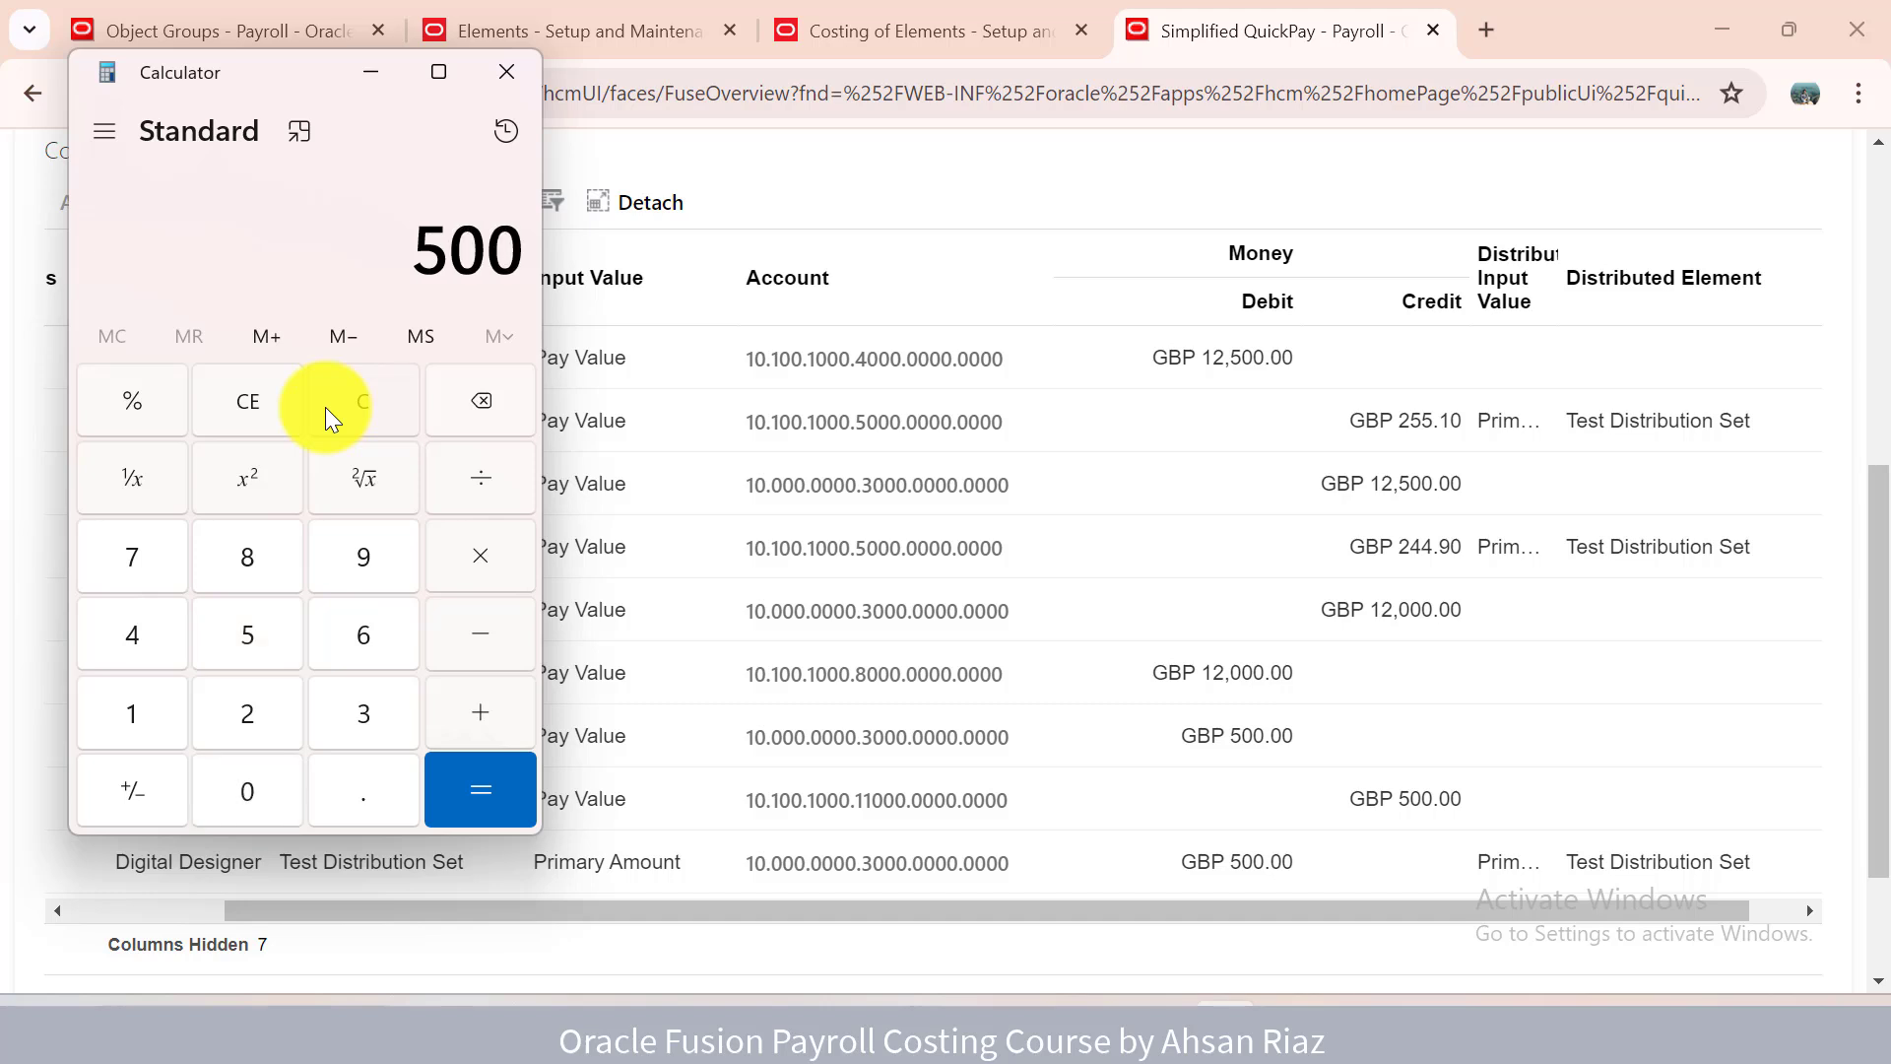
{"action": "key", "text": "slash"}
{"action": "type", "text": "5,102,040,816,326,531"}
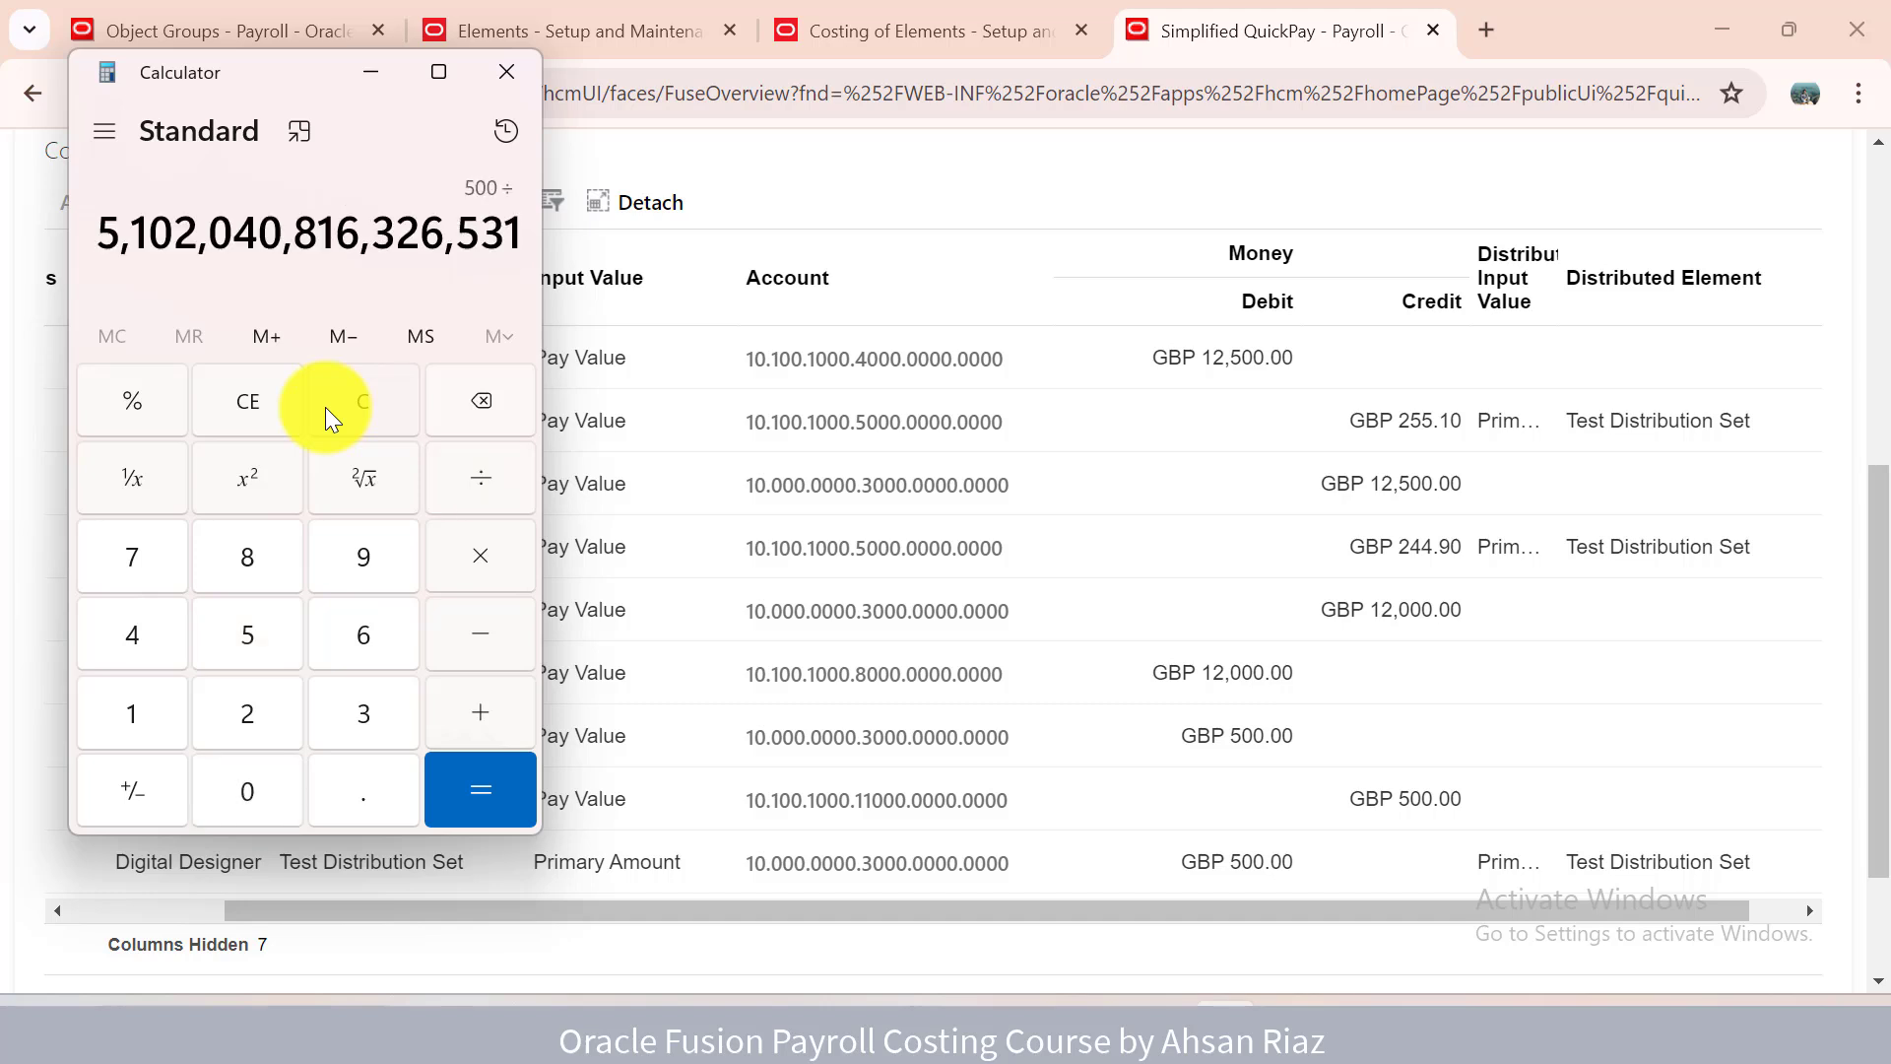
{"action": "key", "text": "BackSpace"}
{"action": "key", "text": "BackSpace"}
{"action": "key", "text": "BackSpace"}
{"action": "key", "text": "BackSpace"}
{"action": "key", "text": "BackSpace"}
{"action": "key", "text": "BackSpace"}
{"action": "key", "text": "BackSpace"}
{"action": "key", "text": "BackSpace"}
{"action": "key", "text": "BackSpace"}
{"action": "key", "text": "BackSpace"}
{"action": "key", "text": "BackSpace"}
{"action": "key", "text": "BackSpace"}
{"action": "key", "text": "BackSpace"}
{"action": "key", "text": "BackSpace"}
{"action": "key", "text": "BackSpace"}
{"action": "key", "text": "BackSpace"}
{"action": "key", "text": "BackSpace"}
{"action": "key", "text": "BackSpace"}
{"action": "key", "text": "BackSpace"}
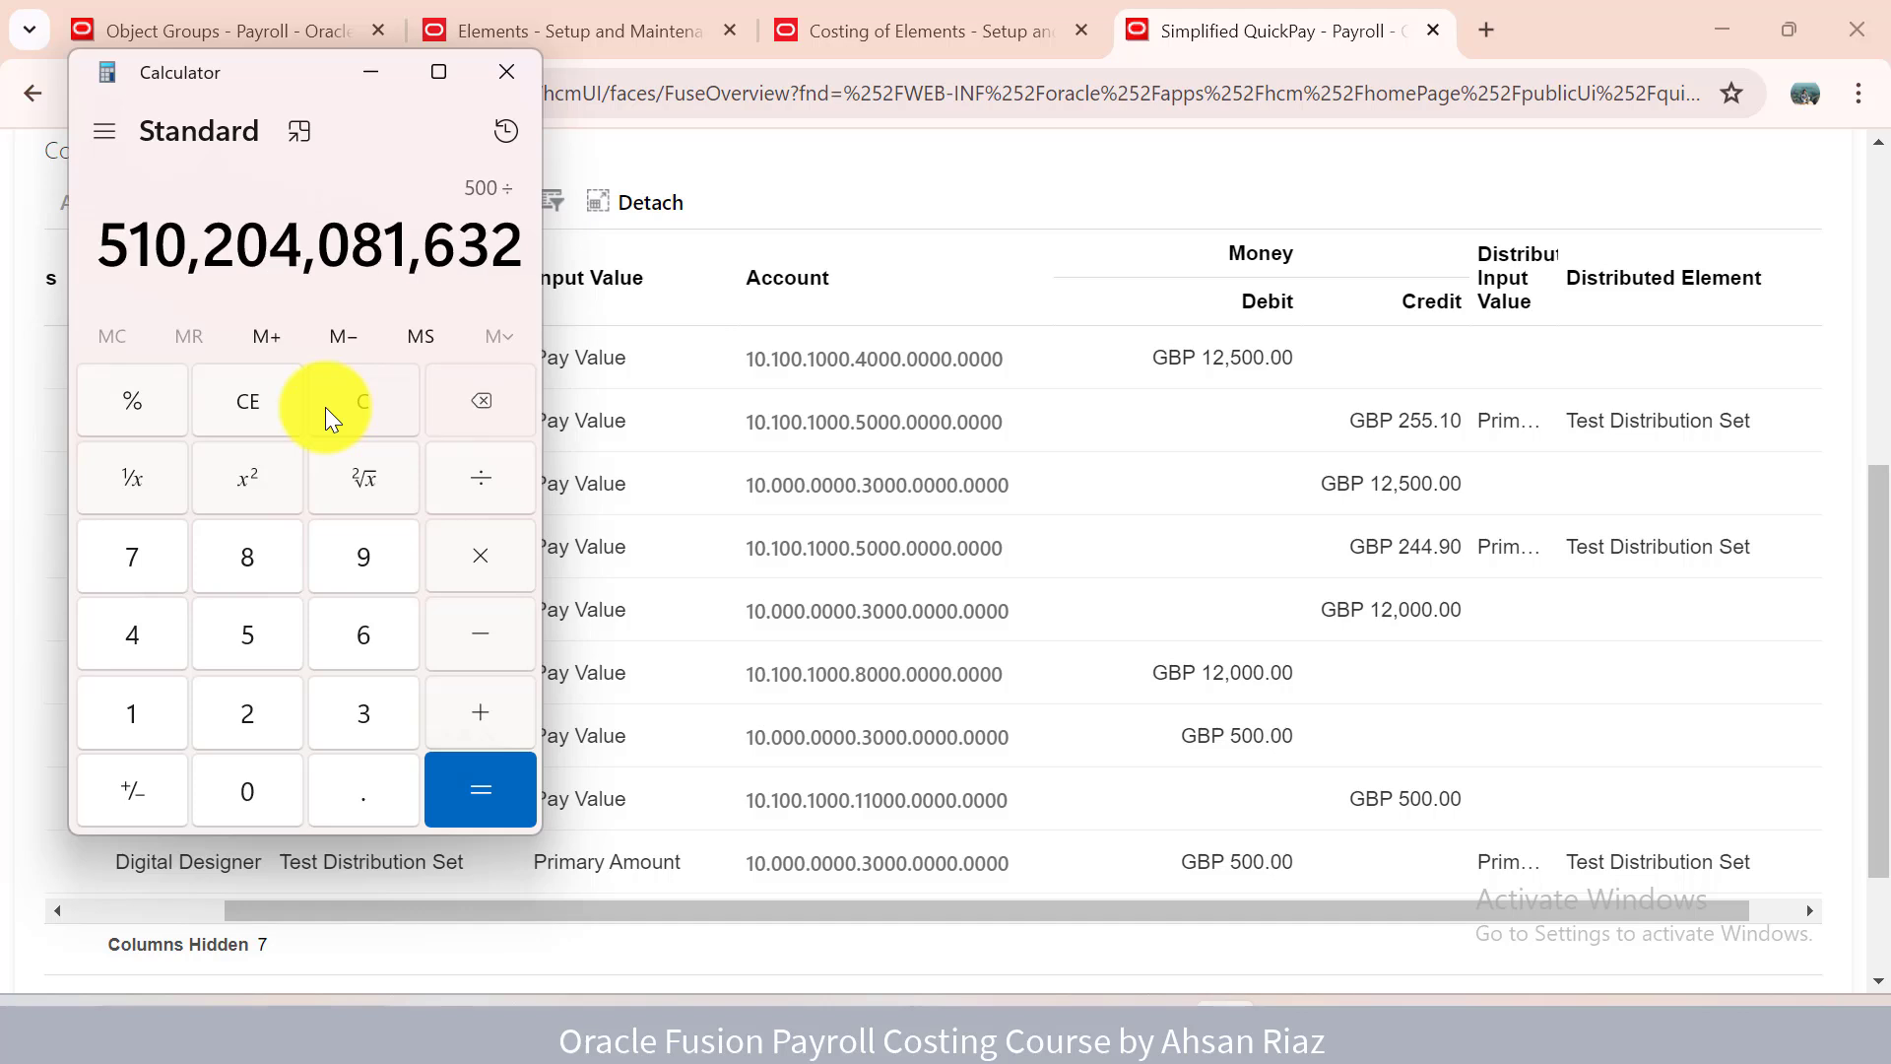
{"action": "type", "text": "5,102,040,816,326,531"}
{"action": "key", "text": "BackSpace"}
{"action": "key", "text": "BackSpace"}
{"action": "key", "text": "BackSpace"}
{"action": "key", "text": "BackSpace"}
{"action": "key", "text": "BackSpace"}
{"action": "key", "text": "BackSpace"}
{"action": "key", "text": "BackSpace"}
{"action": "key", "text": "BackSpace"}
{"action": "key", "text": "BackSpace"}
{"action": "key", "text": "BackSpace"}
{"action": "key", "text": "BackSpace"}
{"action": "key", "text": "BackSpace"}
{"action": "key", "text": "BackSpace"}
{"action": "key", "text": "BackSpace"}
{"action": "key", "text": "BackSpace"}
{"action": "key", "text": "BackSpace"}
{"action": "key", "text": "BackSpace"}
{"action": "key", "text": "BackSpace"}
{"action": "key", "text": "BackSpace"}
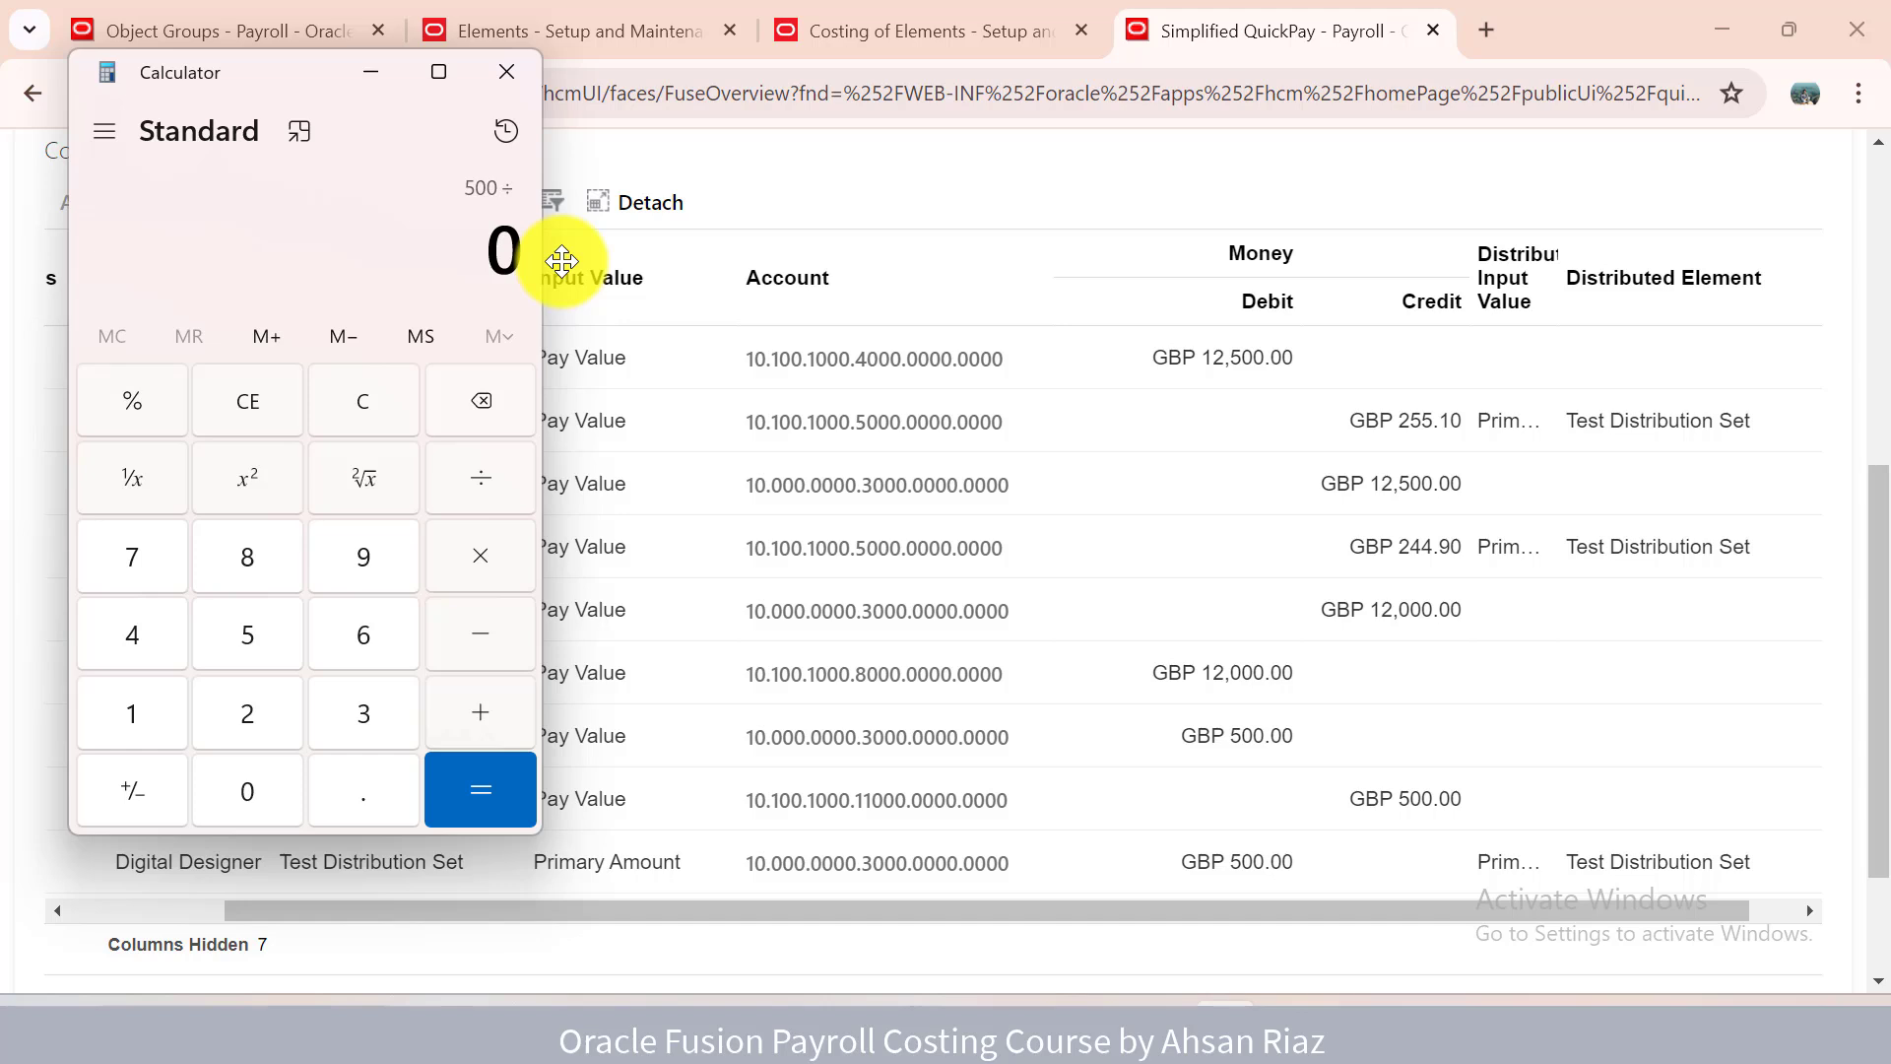
{"action": "type", "text": "12"}
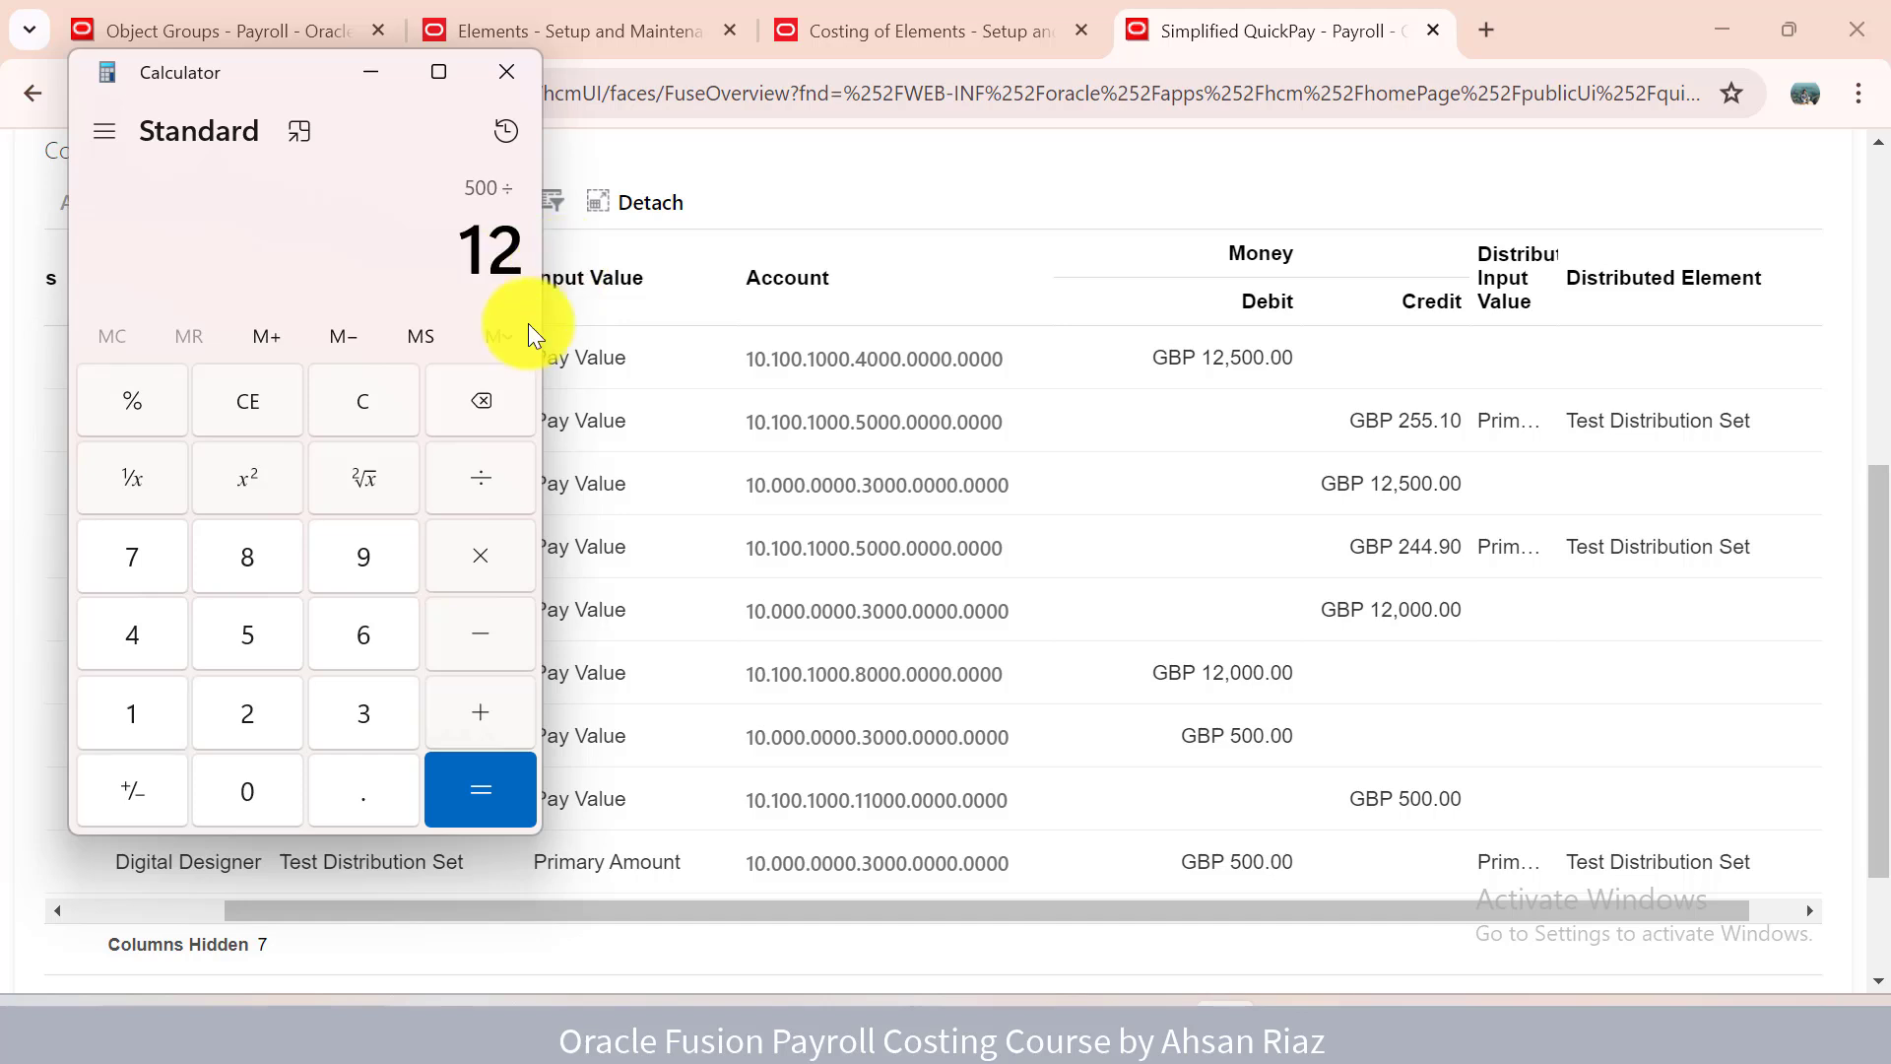
Recalculate Basic Monthly Salary's share of the total as 12500 ÷ 24500 and copy the full quotient.
{"action": "left_click", "coordinate": [390, 393]}
{"action": "type", "text": "12500"}
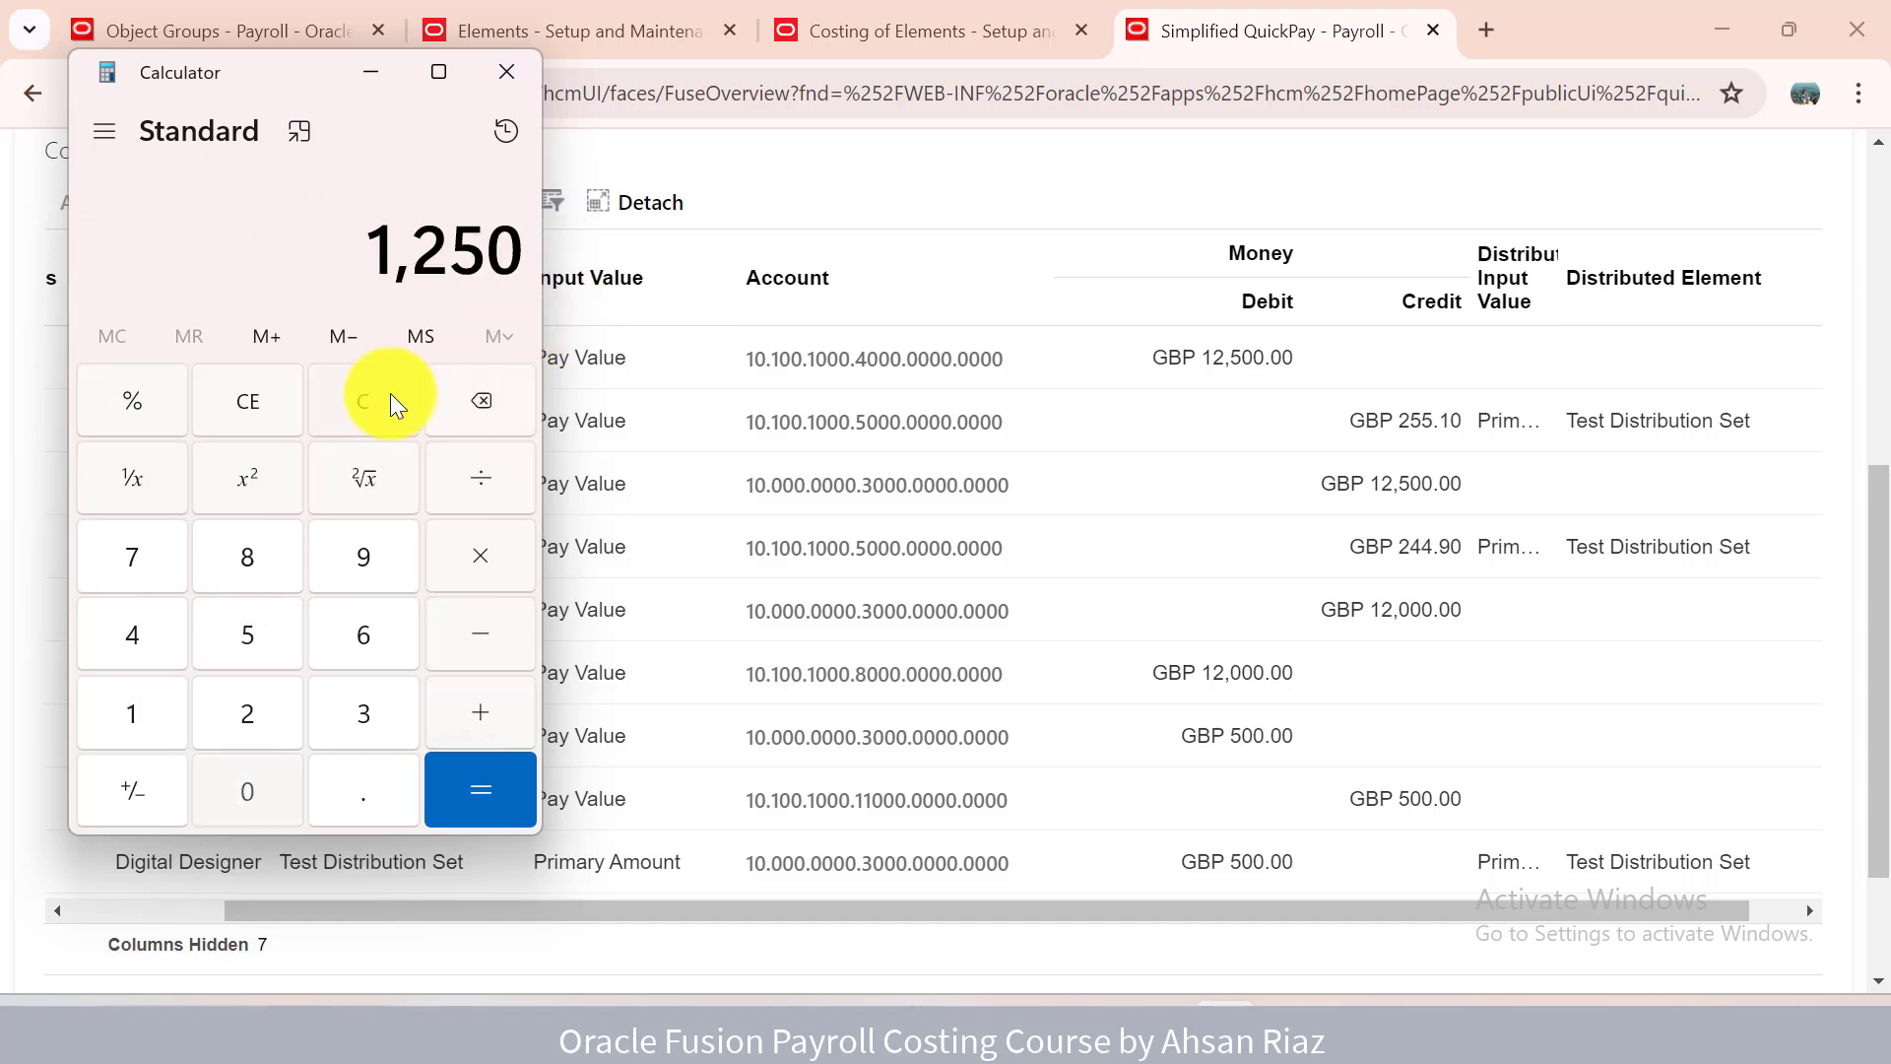
{"action": "key", "text": "slash"}
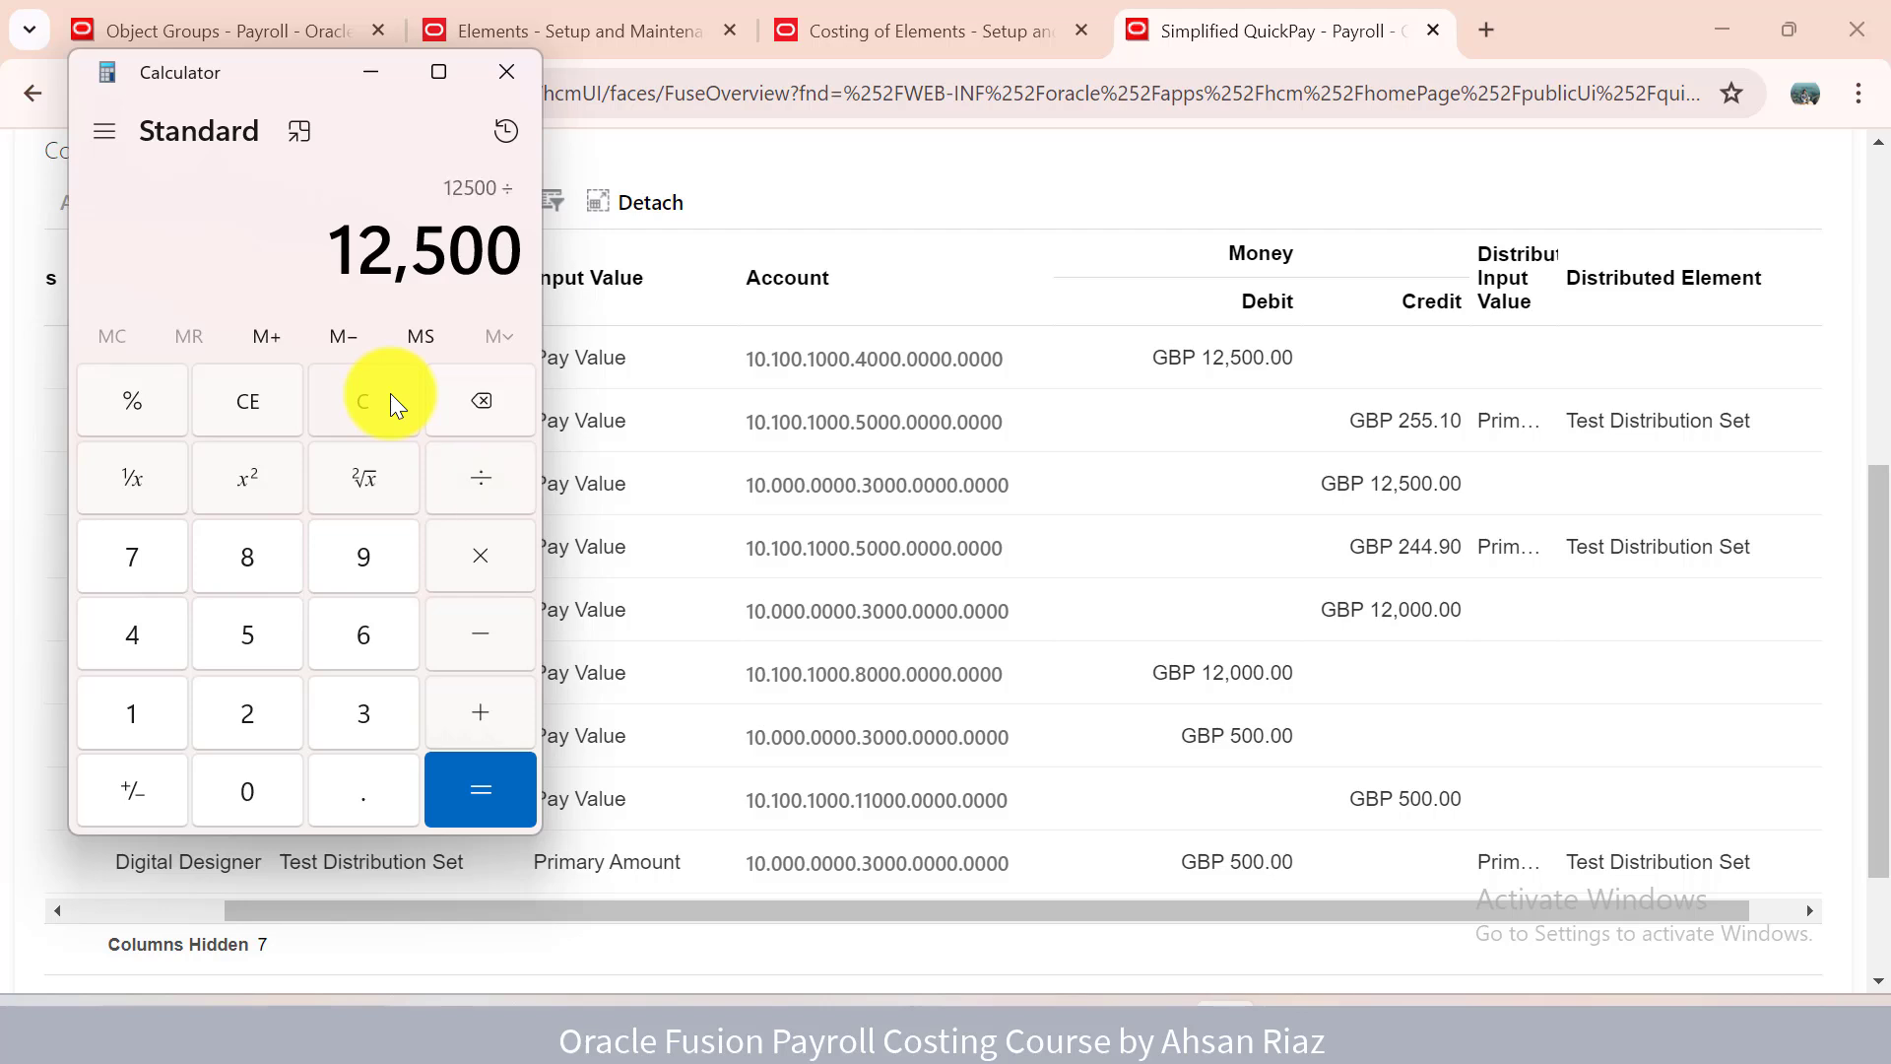
{"action": "type", "text": "2450"}
{"action": "type", "text": "0"}
{"action": "key", "text": "Return"}
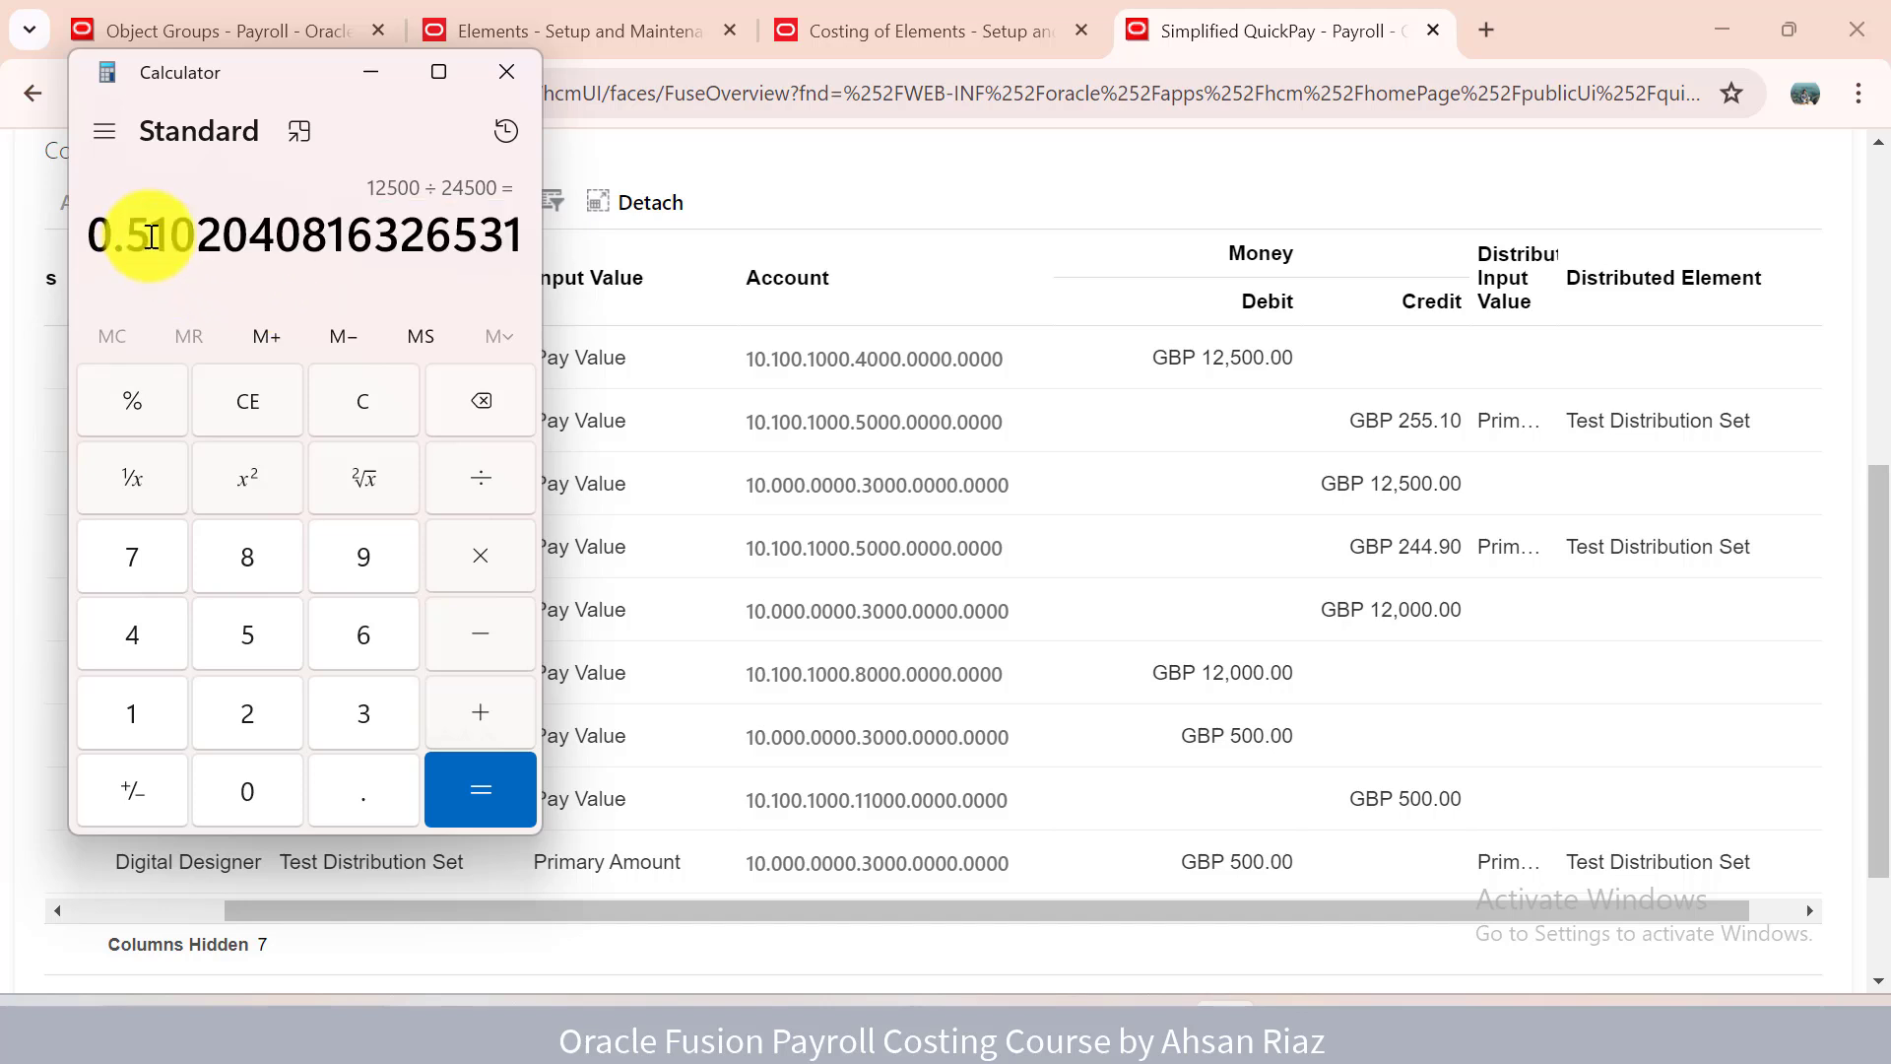
{"action": "left_click_drag", "start_coordinate": [93, 232], "coordinate": [556, 247]}
{"action": "key", "text": "ctrl+c"}
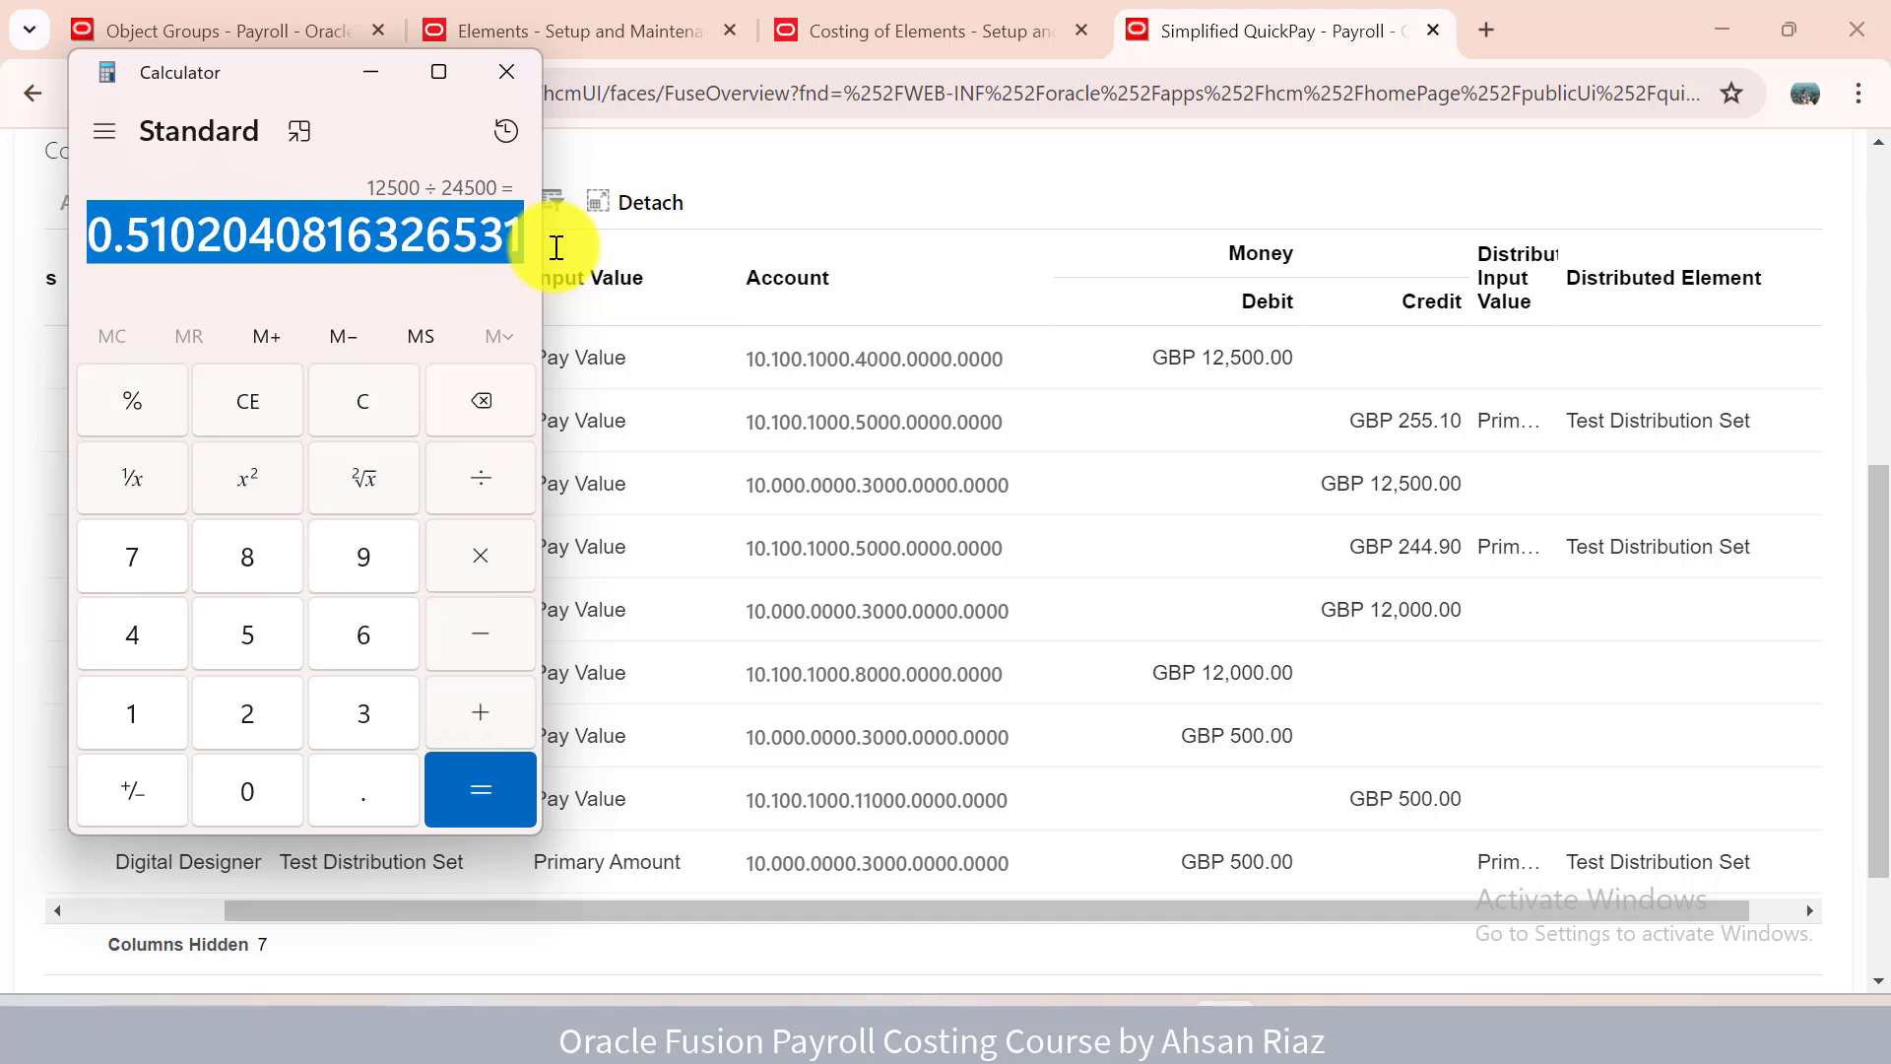
Try dividing the 500 entry by the copied Basic Monthly Salary share.
{"action": "left_click", "coordinate": [352, 400]}
{"action": "type", "text": "500/"}
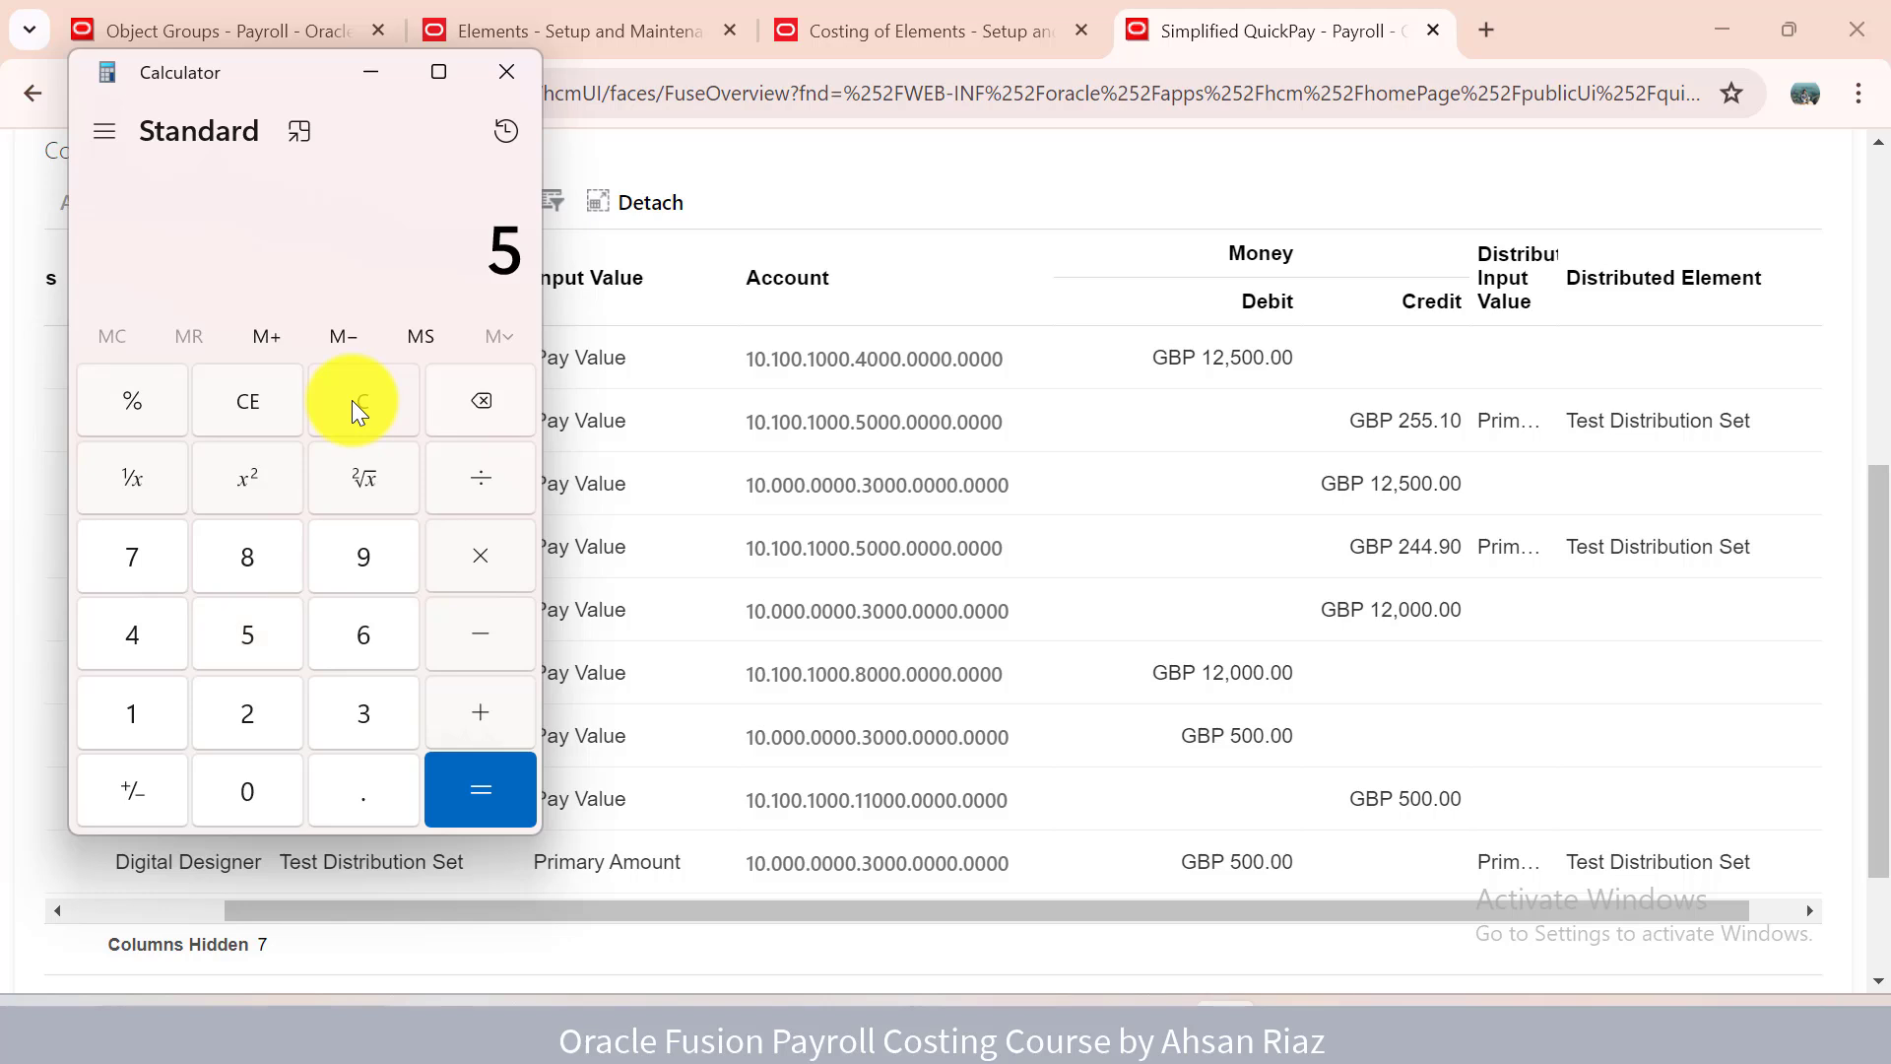
{"action": "key", "text": "ctrl+v"}
{"action": "key", "text": "Return"}
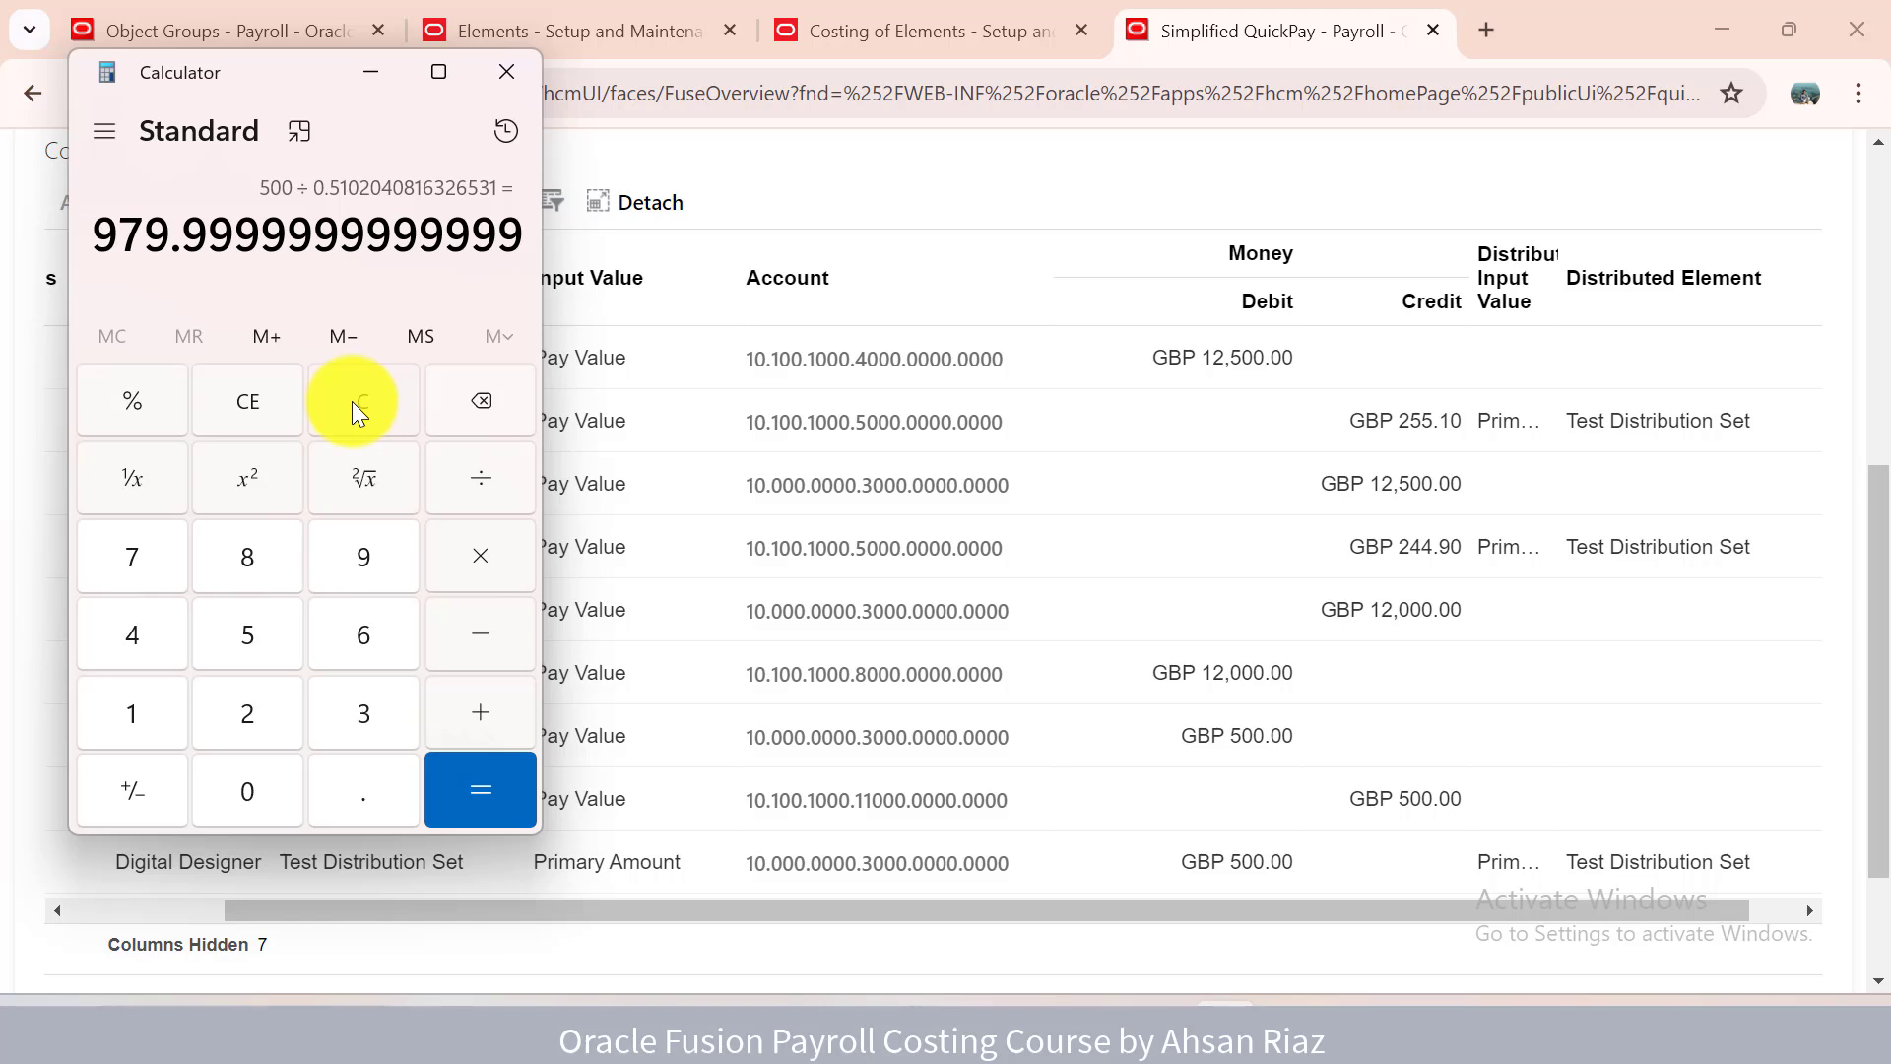
Multiply the 500 entry by the copied Basic Monthly Salary share to get its distributed amount.
{"action": "left_click", "coordinate": [353, 400]}
{"action": "type", "text": "500"}
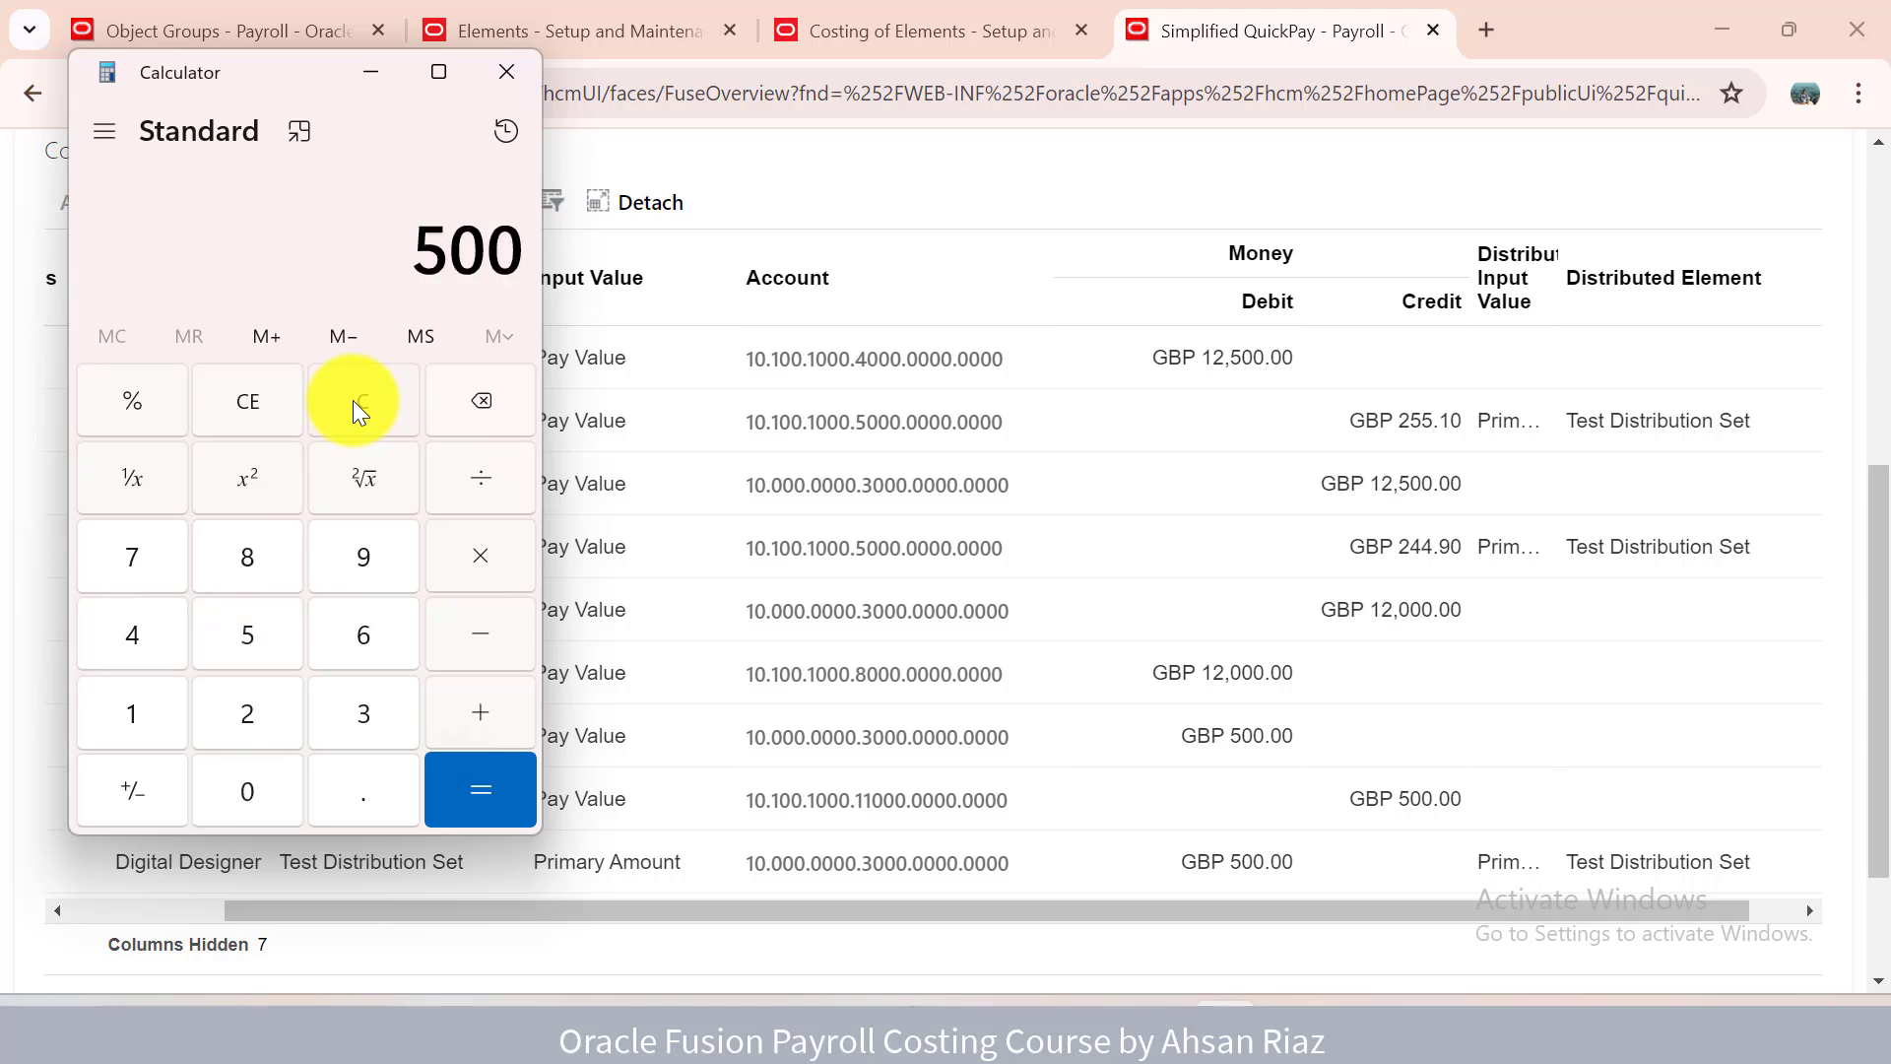
{"action": "type", "text": "*"}
{"action": "key", "text": "ctrl+v"}
{"action": "key", "text": "Return"}
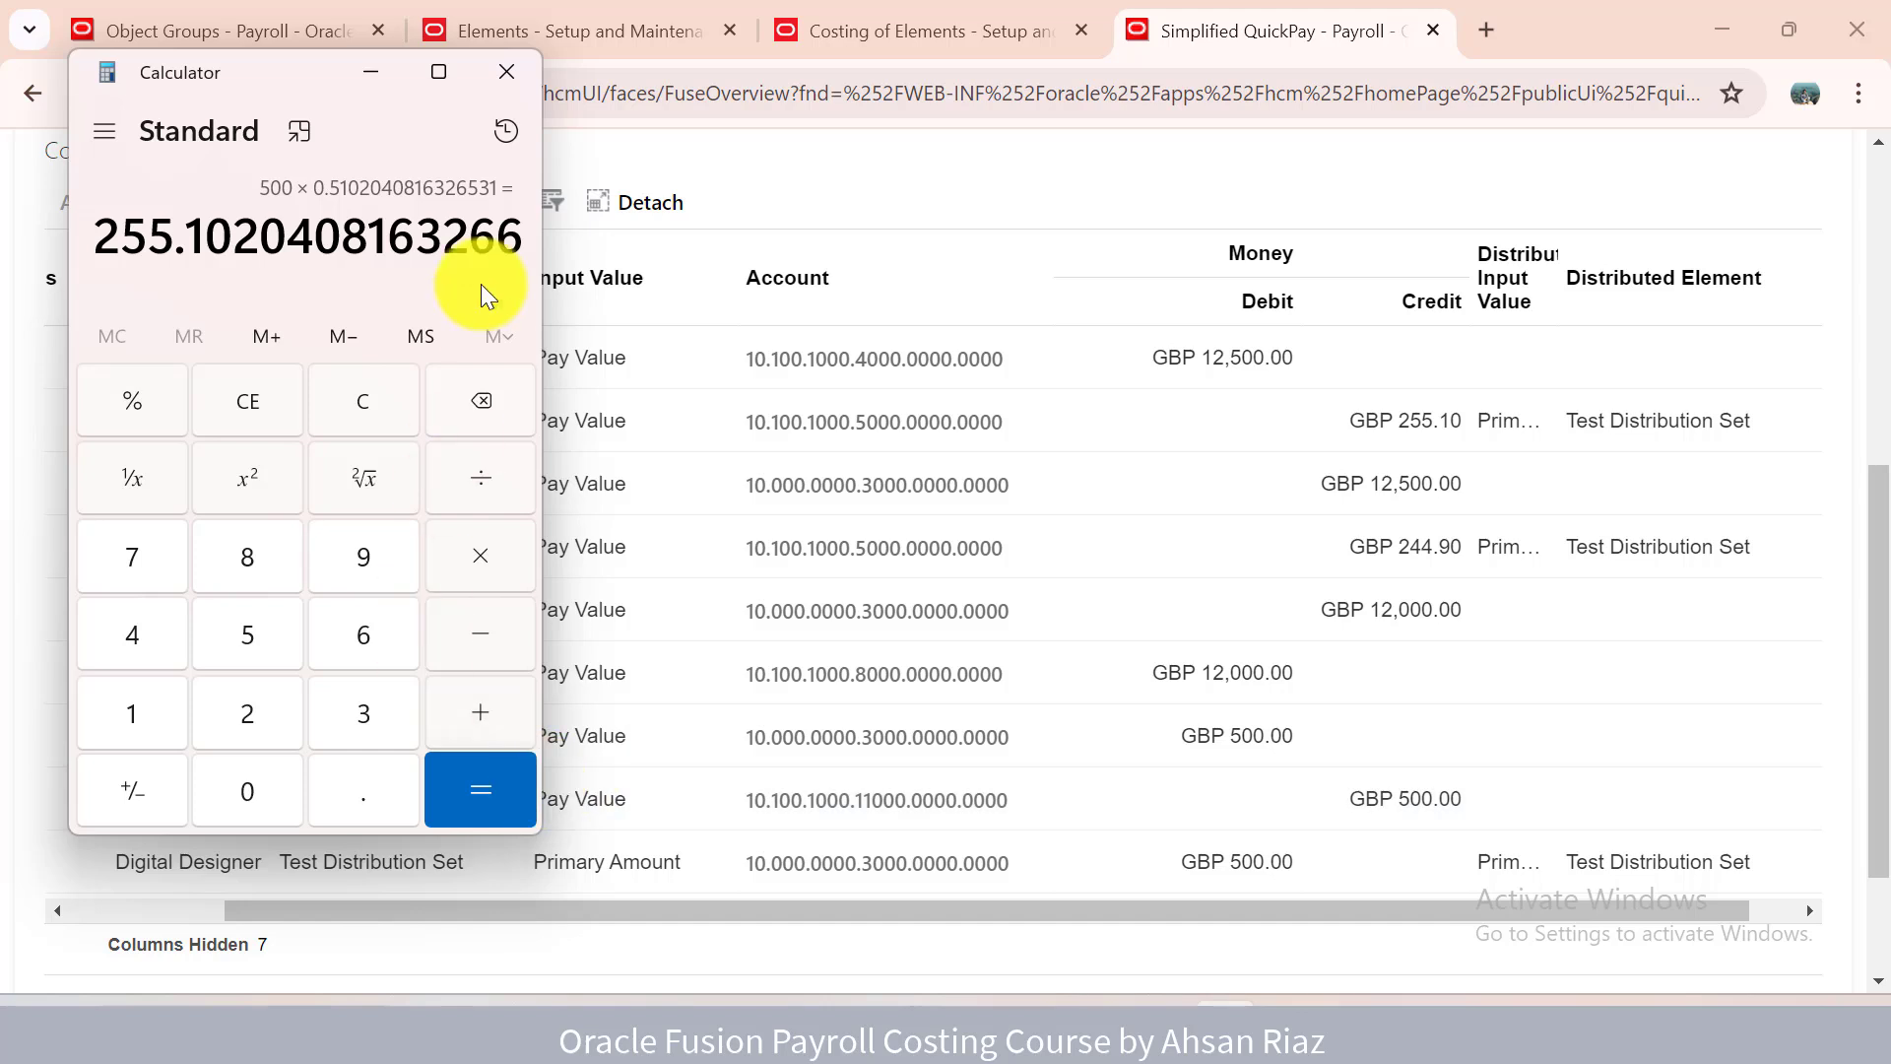
Calculate Other Flexi Allowances' share of the total as 12000 ÷ 24500 and copy the quotient.
{"action": "left_click", "coordinate": [388, 386]}
{"action": "type", "text": "1200"}
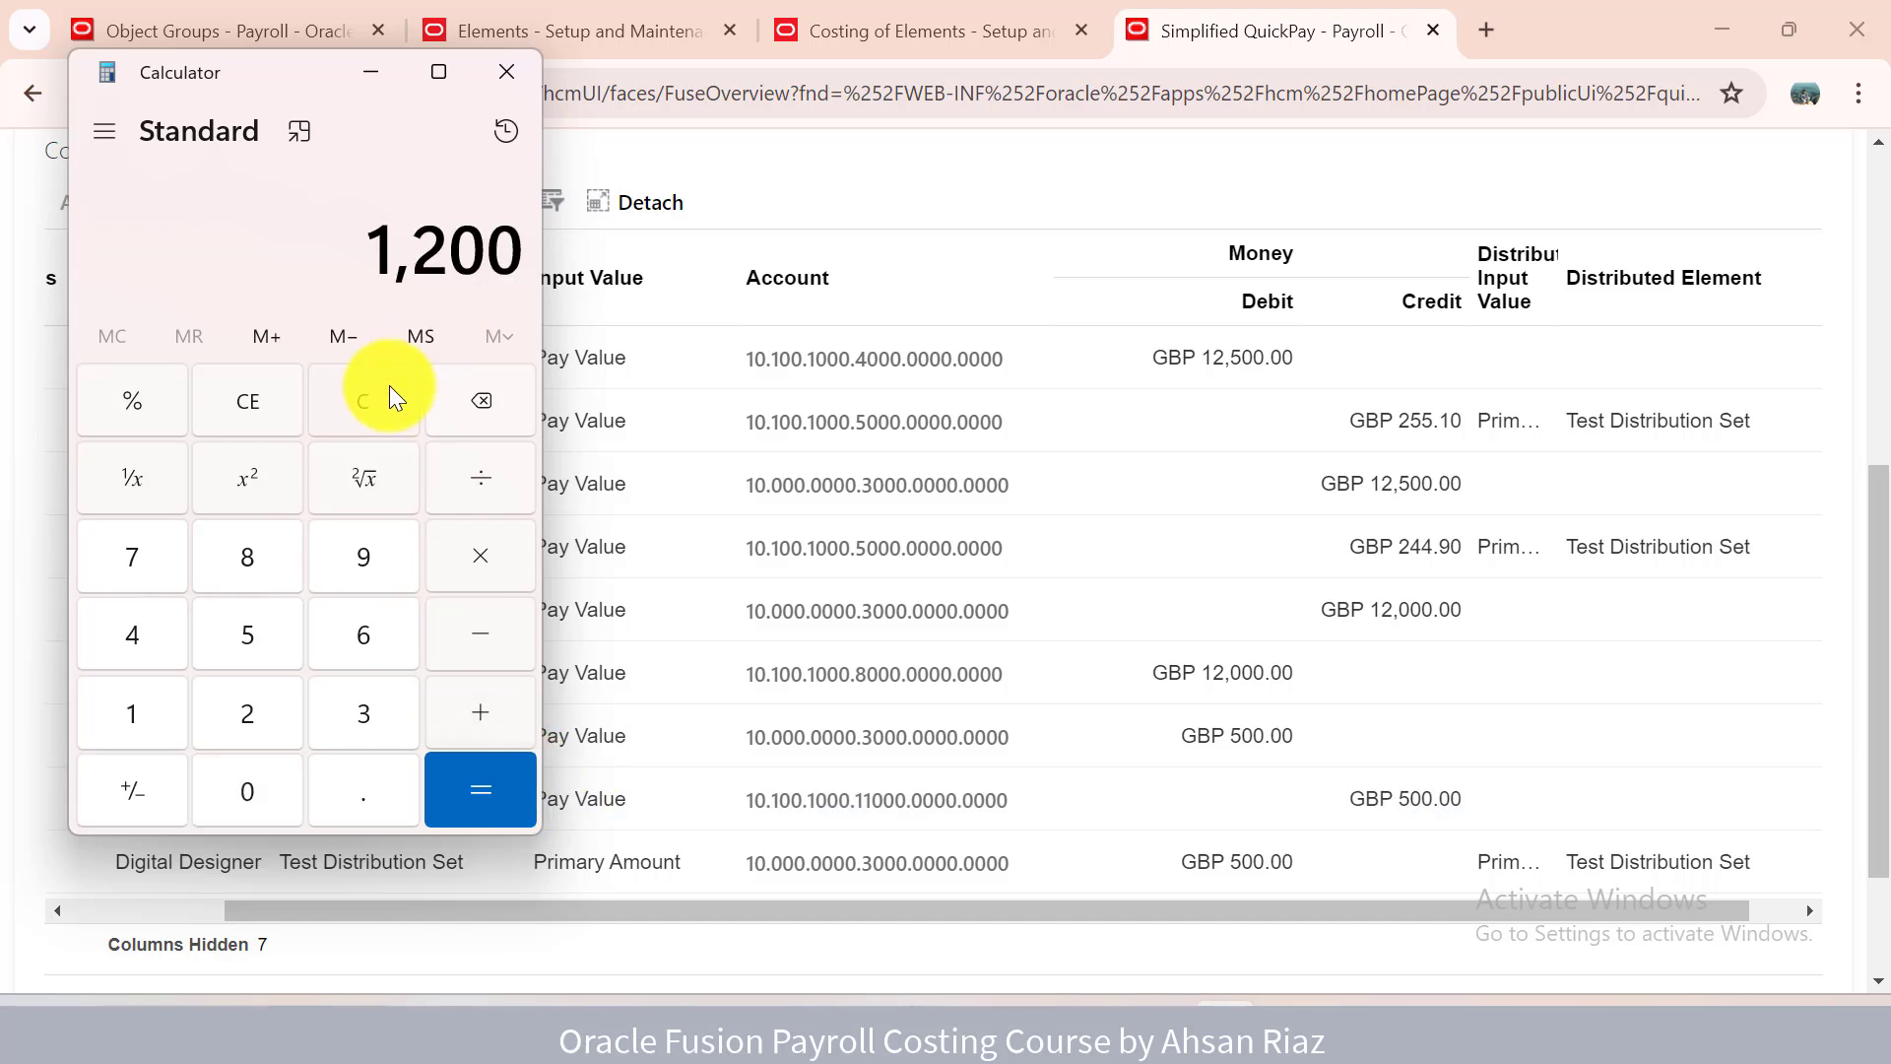
{"action": "type", "text": "0/"}
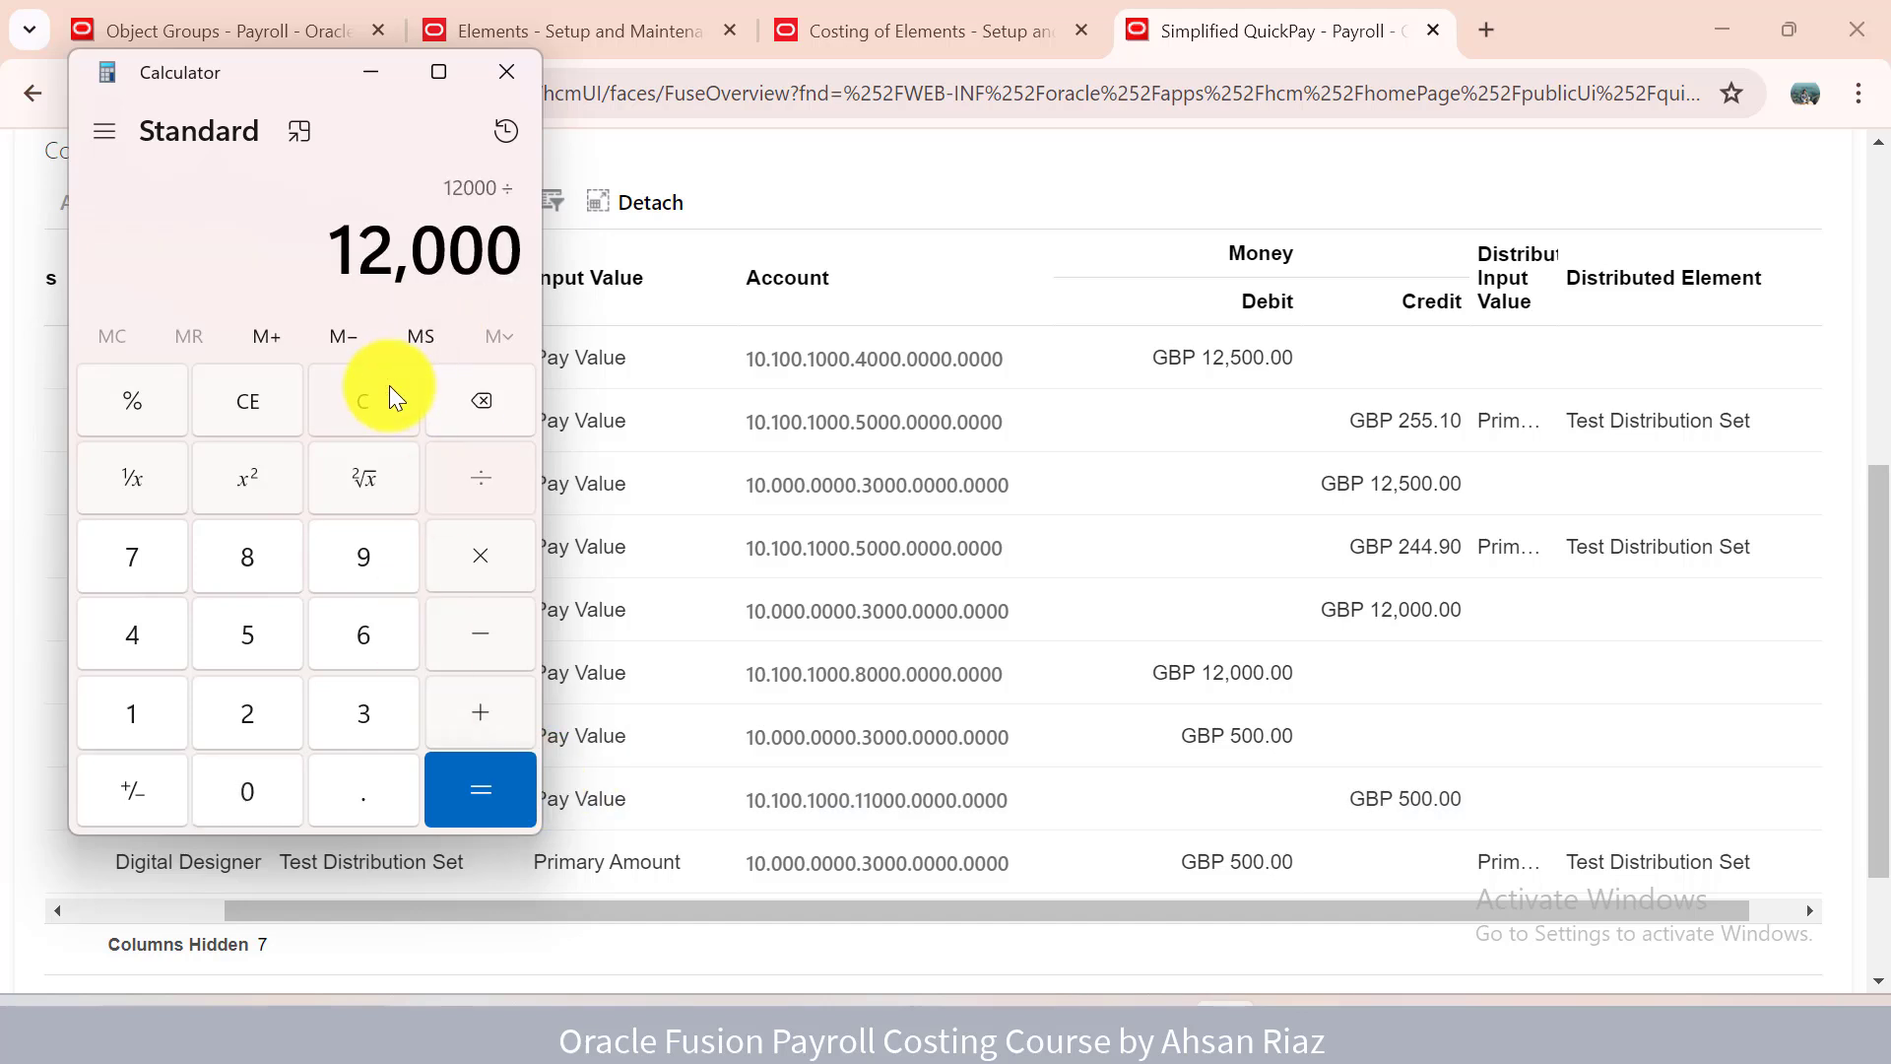
{"action": "type", "text": "24500"}
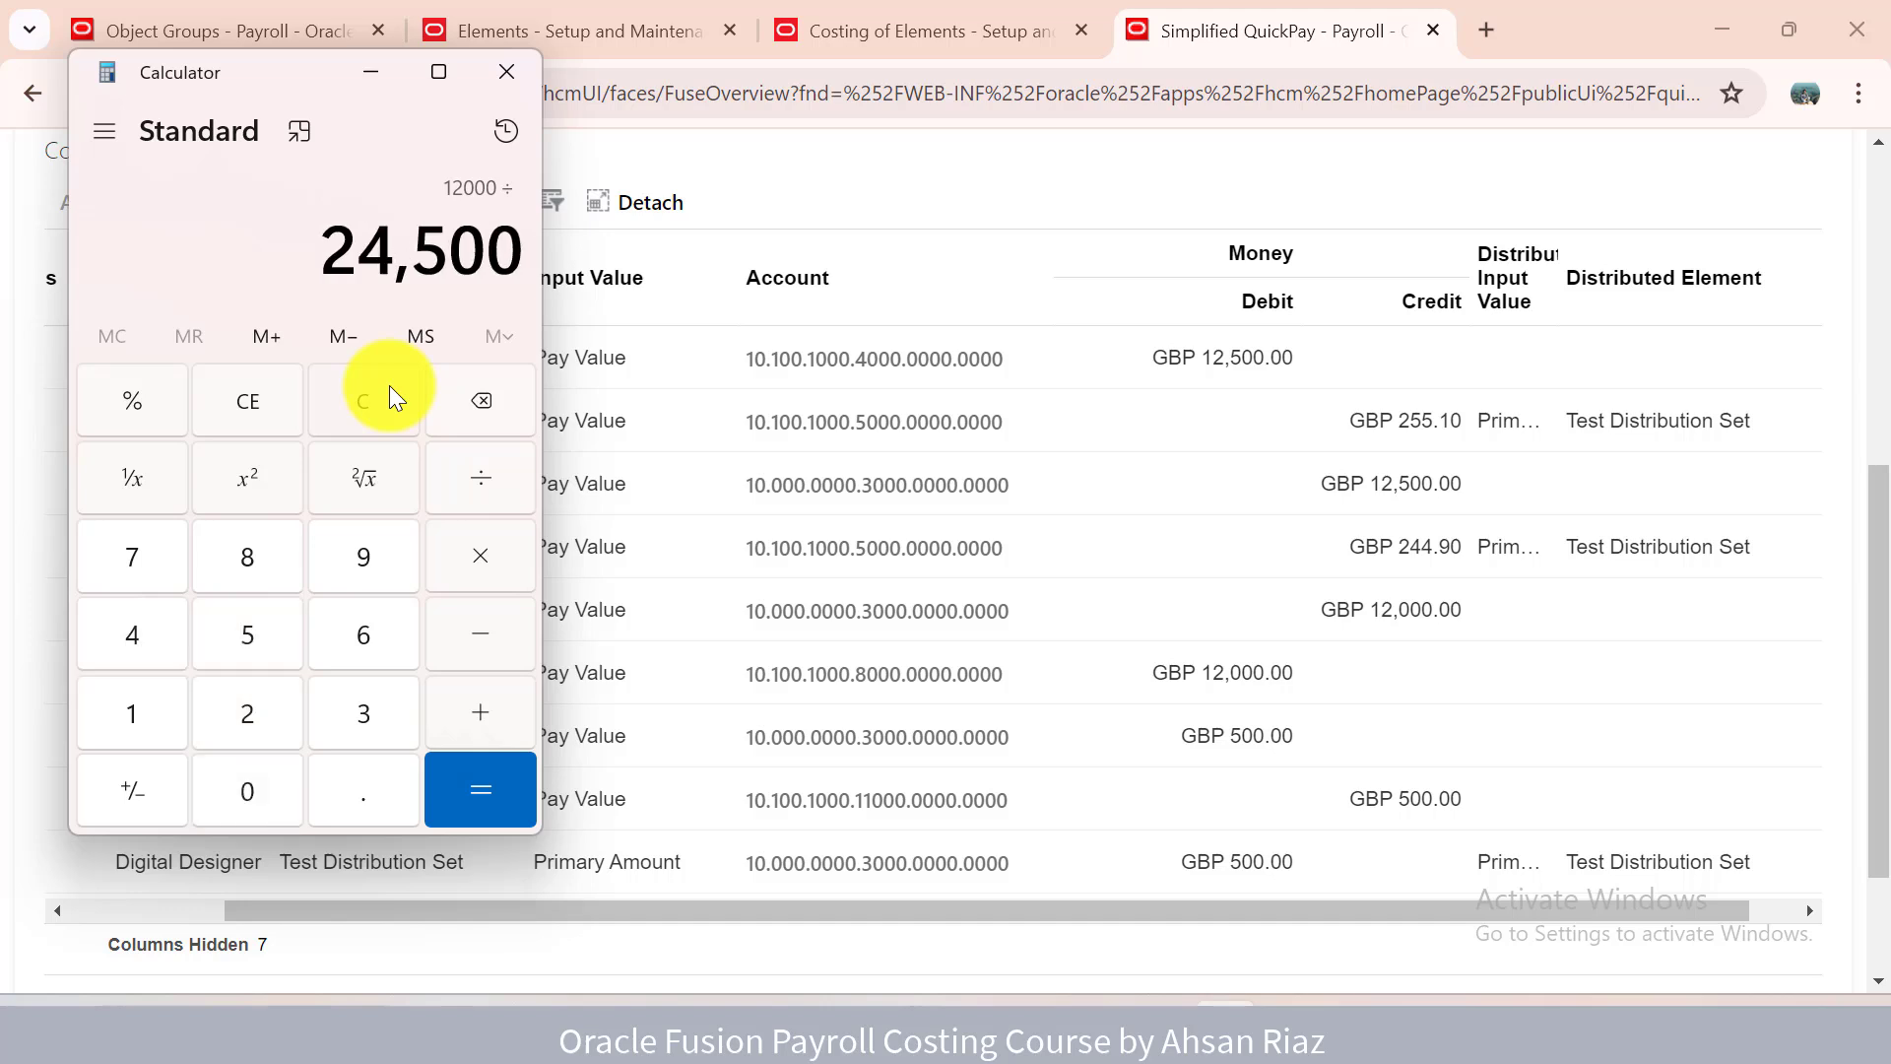
{"action": "key", "text": "Return"}
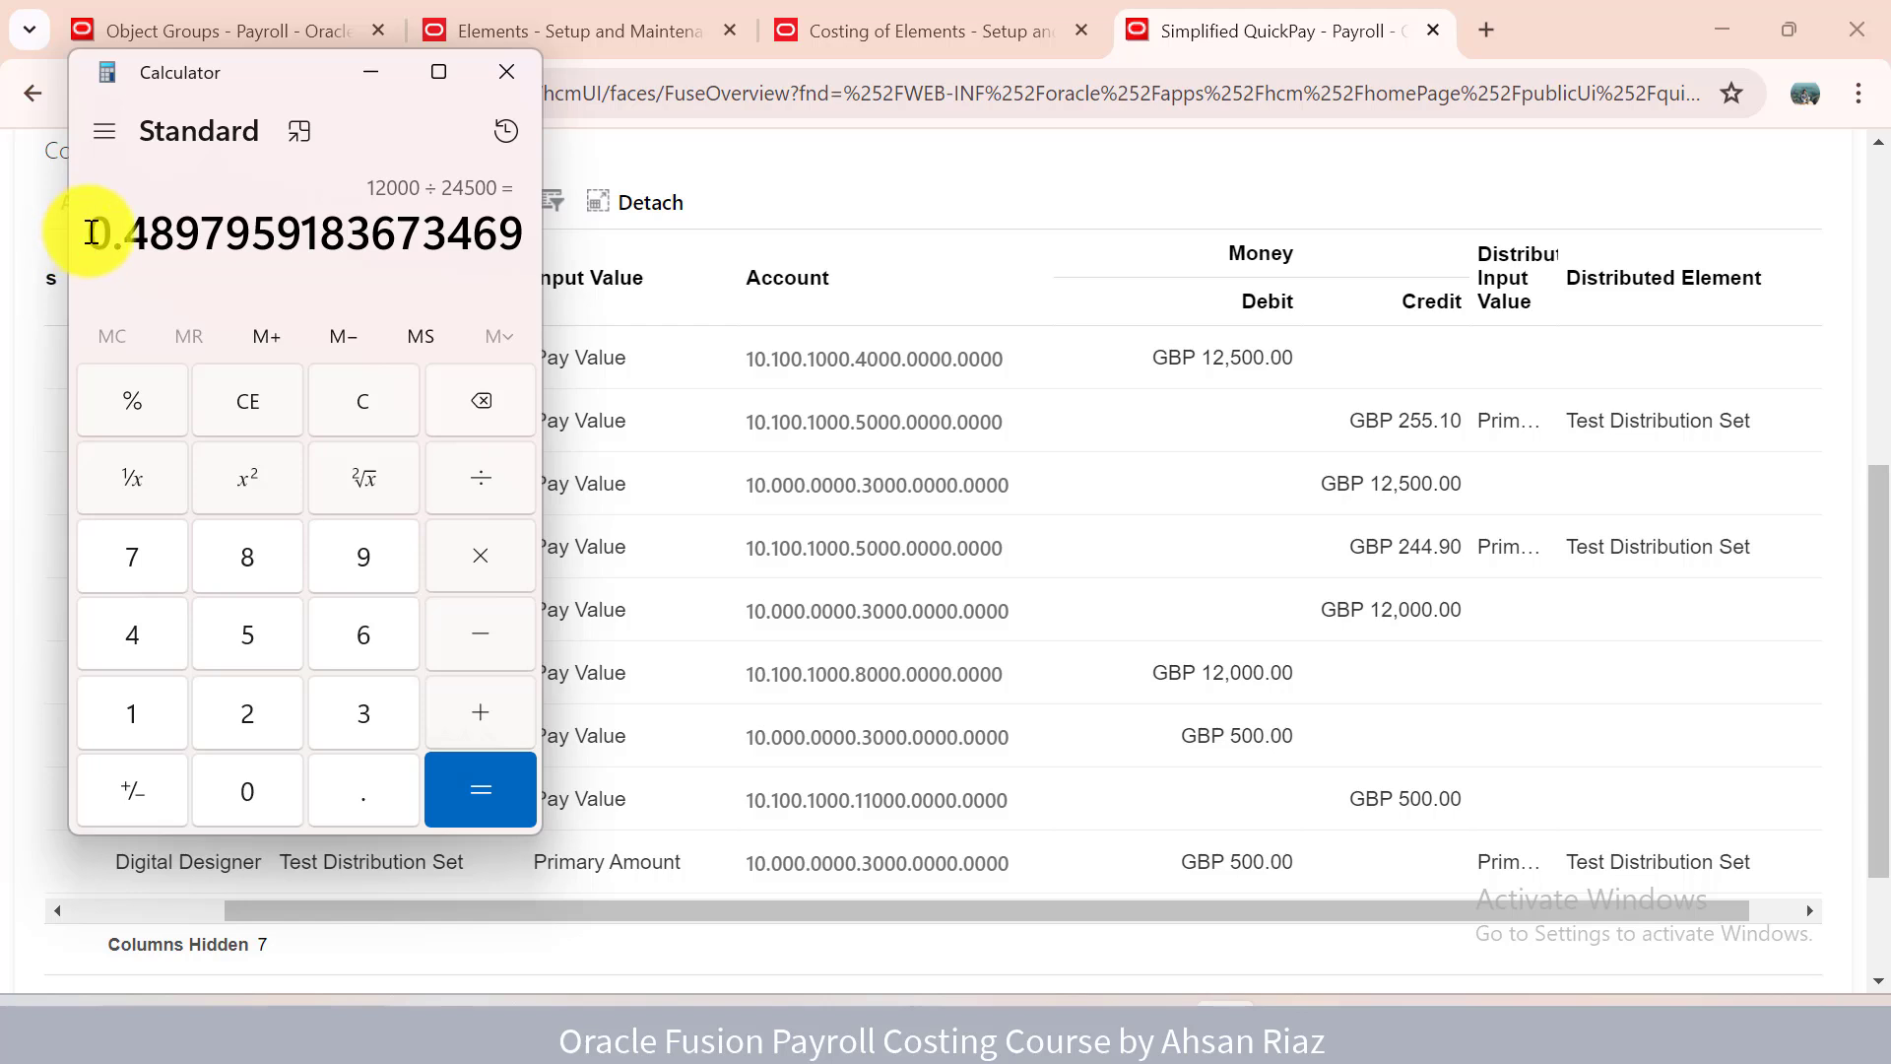
{"action": "left_click_drag", "start_coordinate": [91, 233], "coordinate": [550, 283]}
{"action": "key", "text": "ctrl+c"}
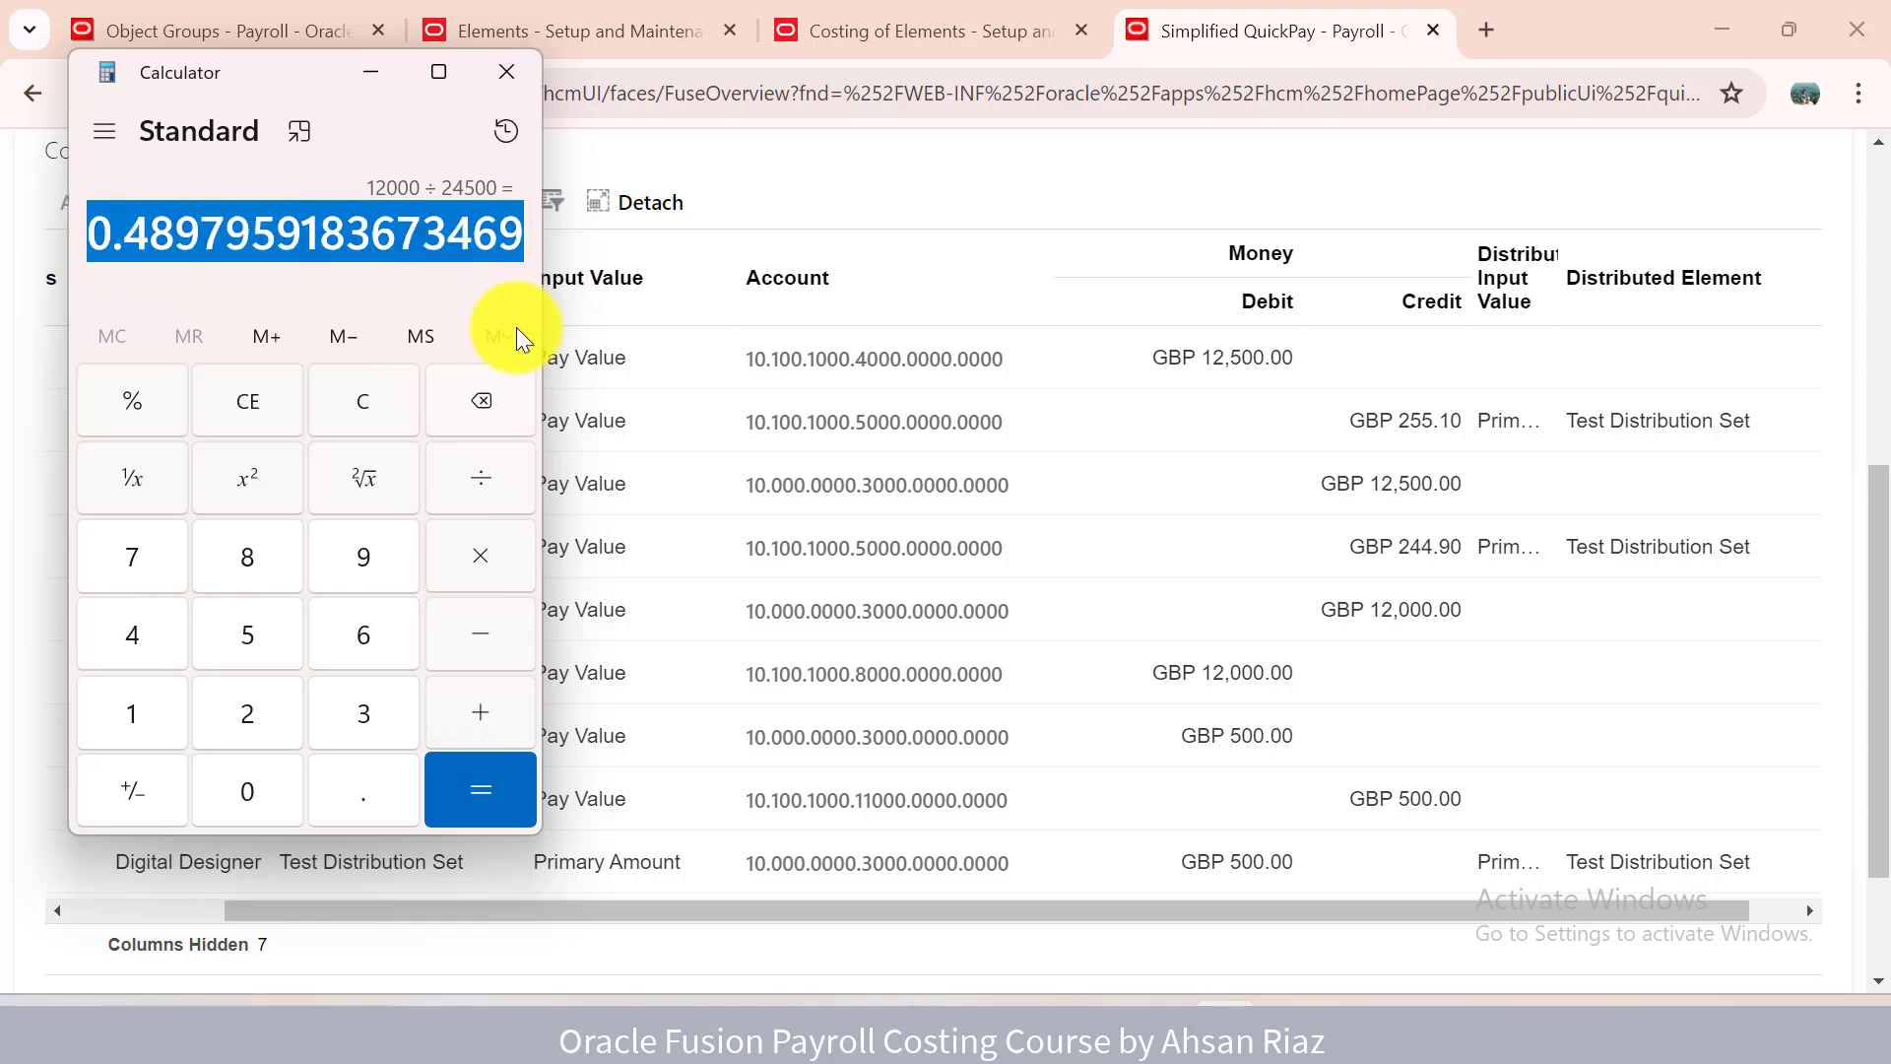
Multiply the 500 entry by the copied Other Flexi Allowances share, check it against the costing line, and close Calculator.
{"action": "left_click", "coordinate": [368, 408]}
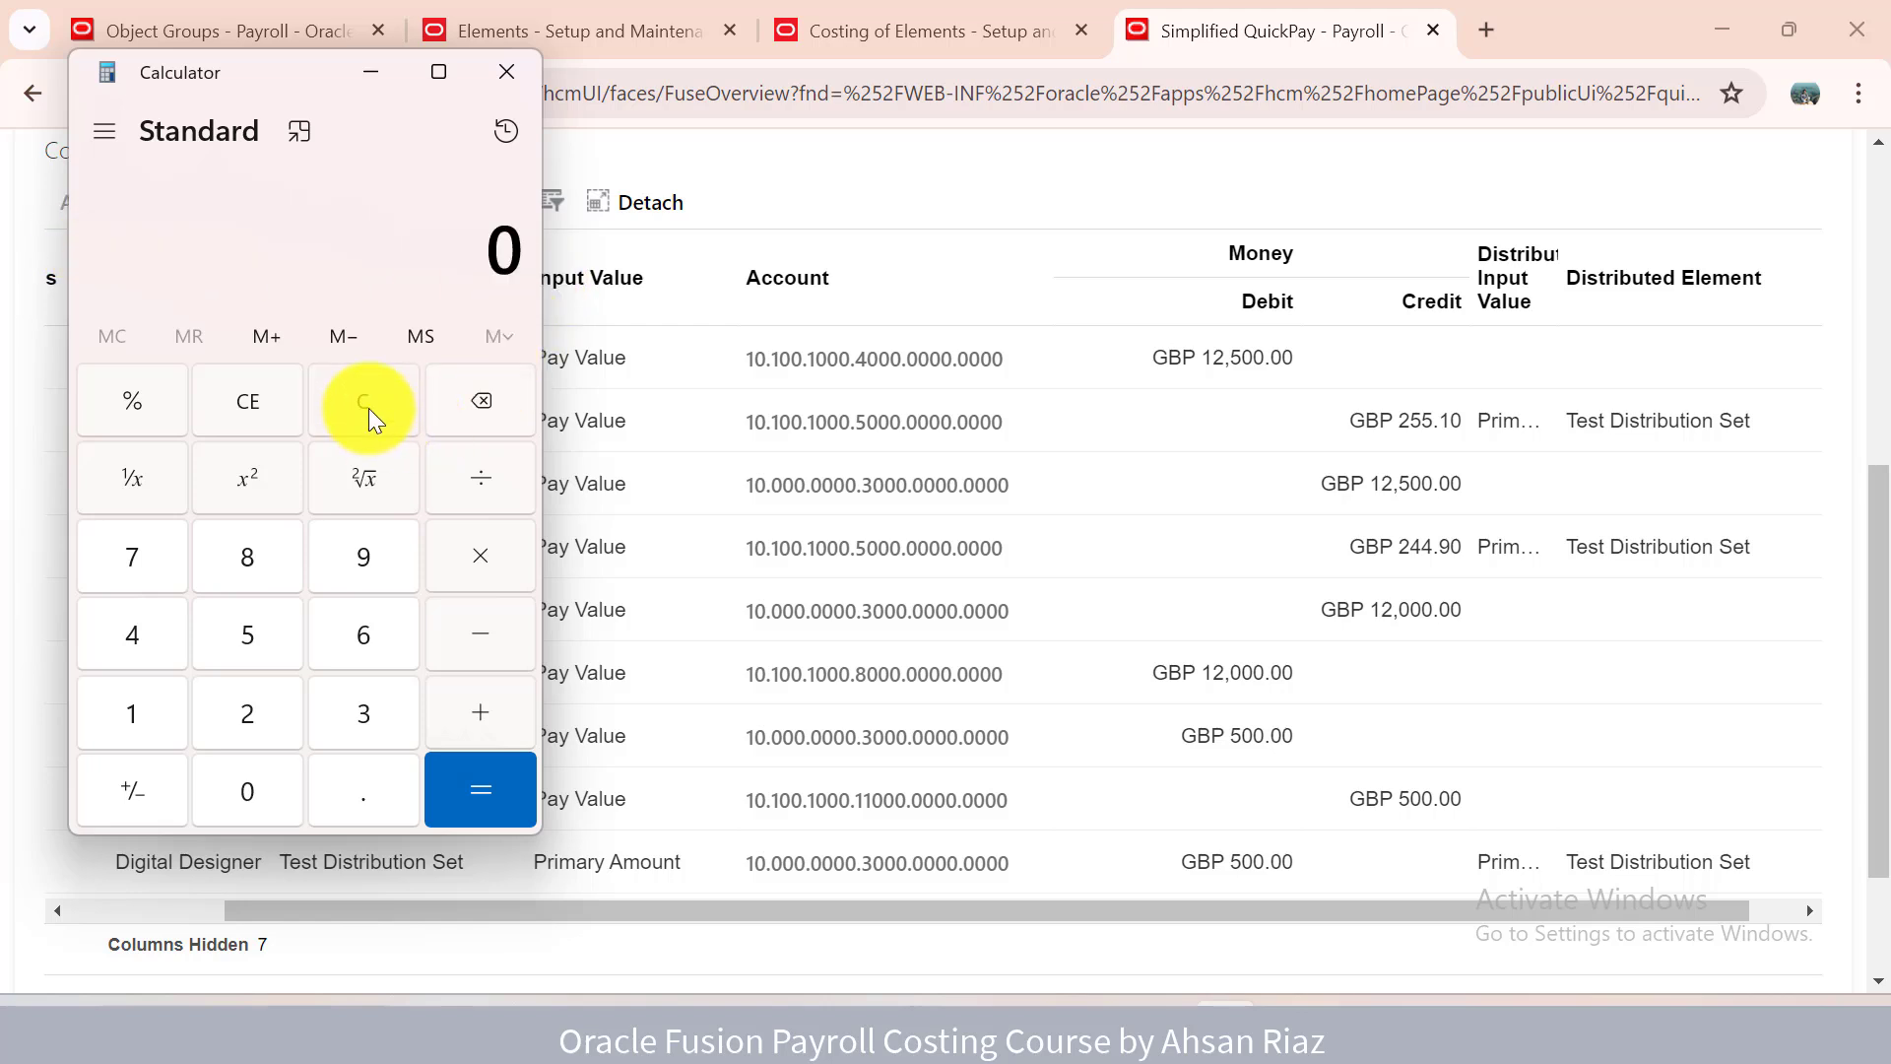
{"action": "type", "text": "500*"}
{"action": "key", "text": "ctrl+v"}
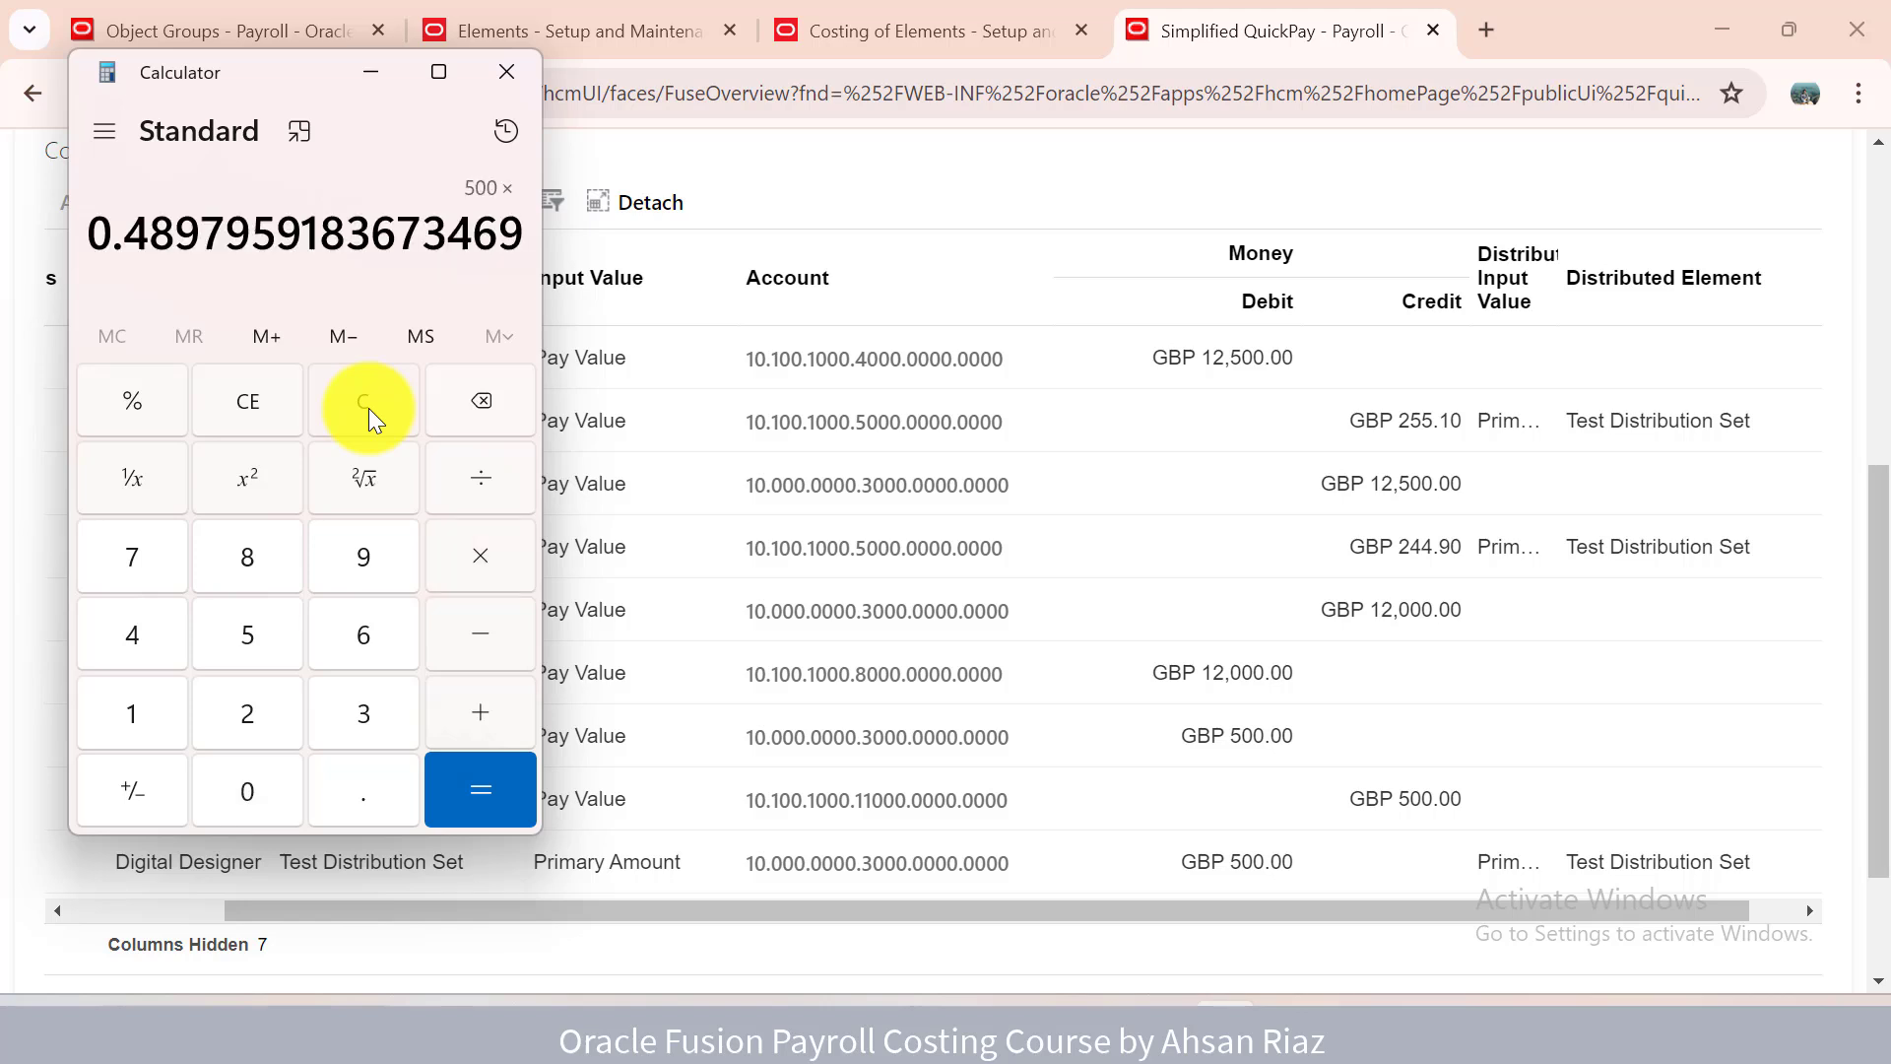
{"action": "key", "text": "Return"}
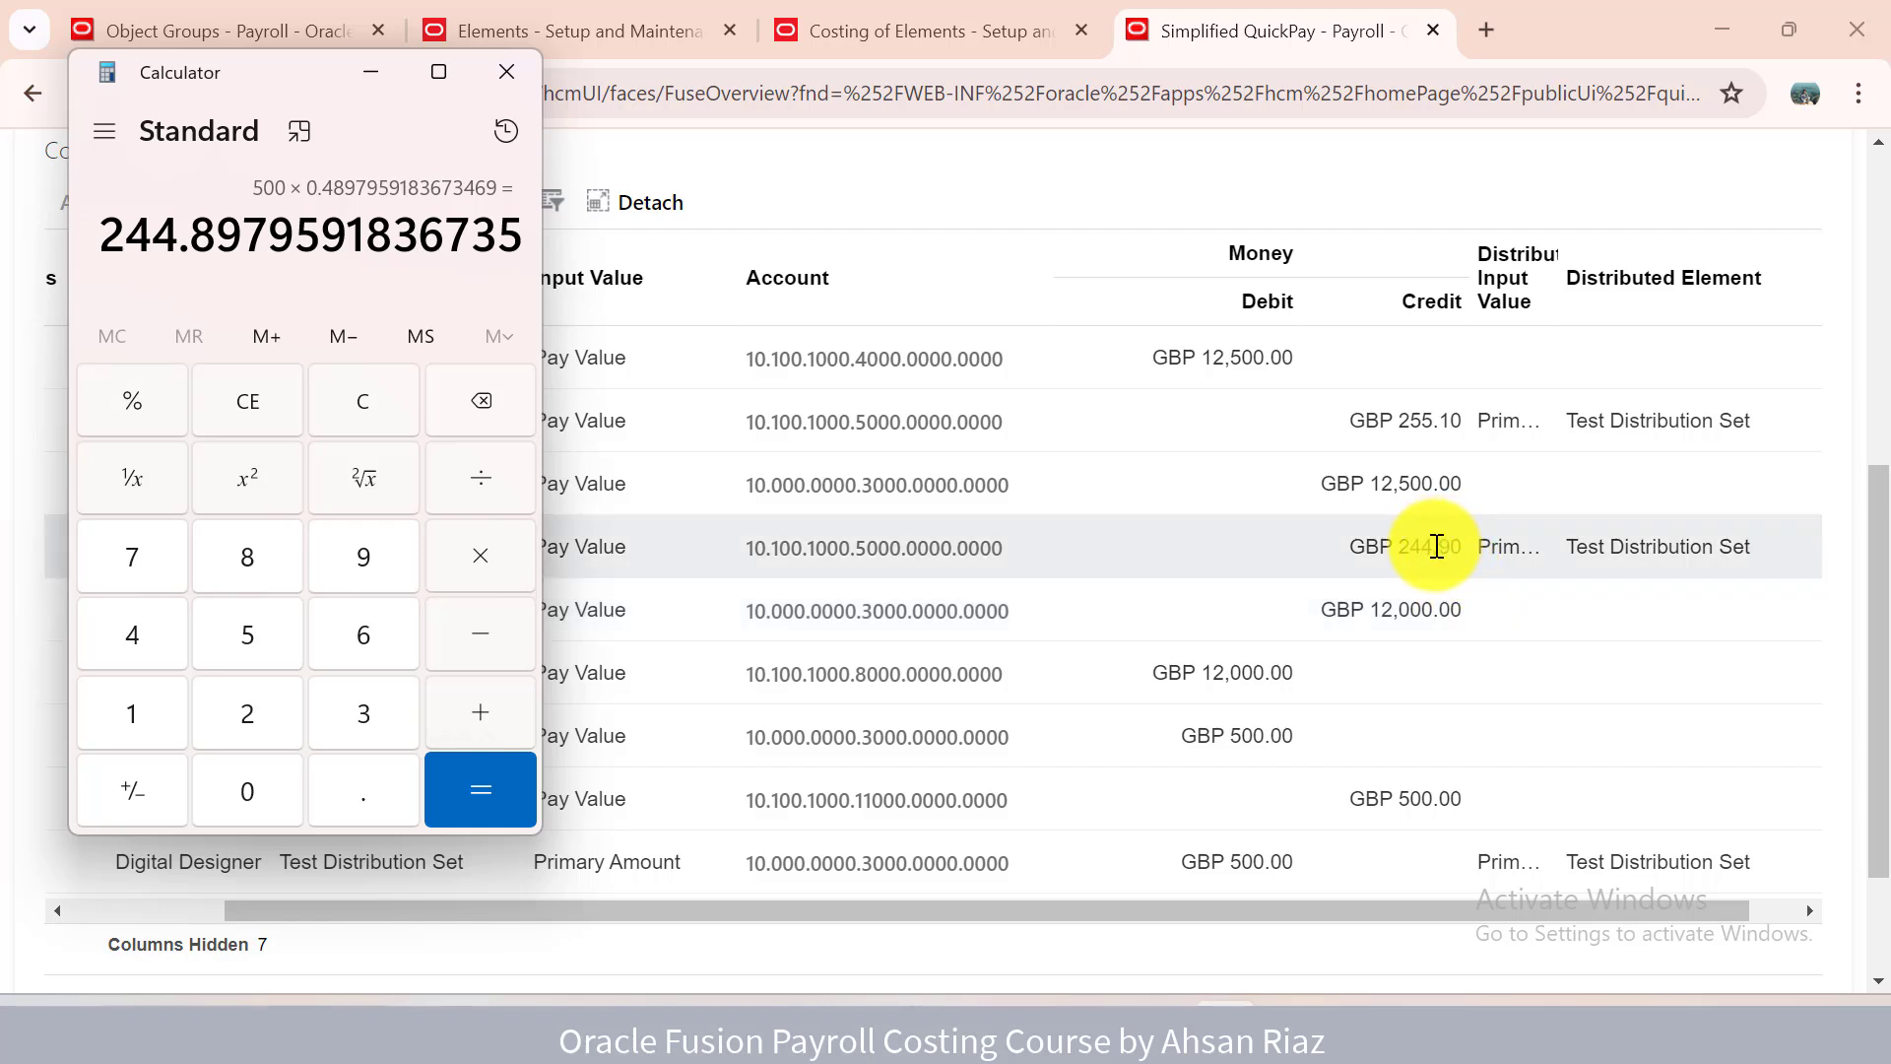
{"action": "left_click", "coordinate": [492, 73]}
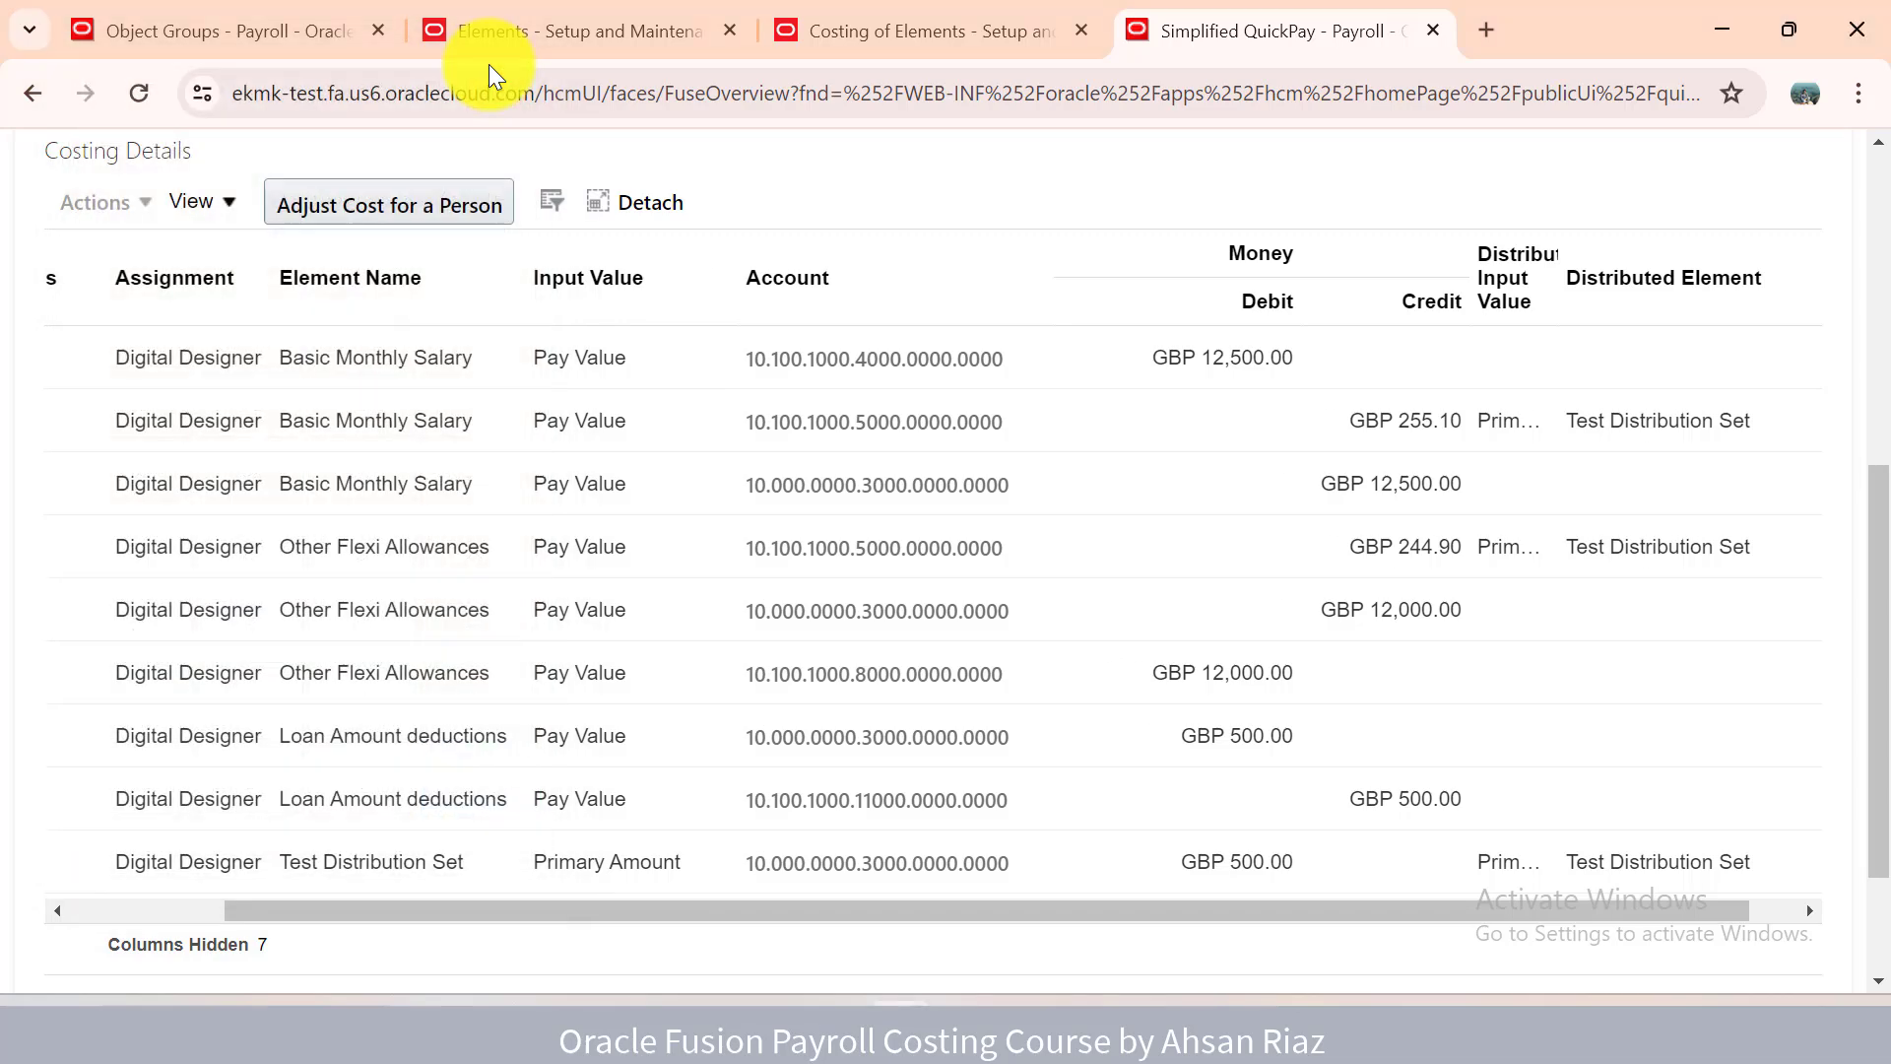
Review the elements included in TEST_ELEMENT_GROUP_FOR_DISTR in Object Groups, and revisit the Costing of Elements and Elements setups.
{"action": "left_click", "coordinate": [299, 21]}
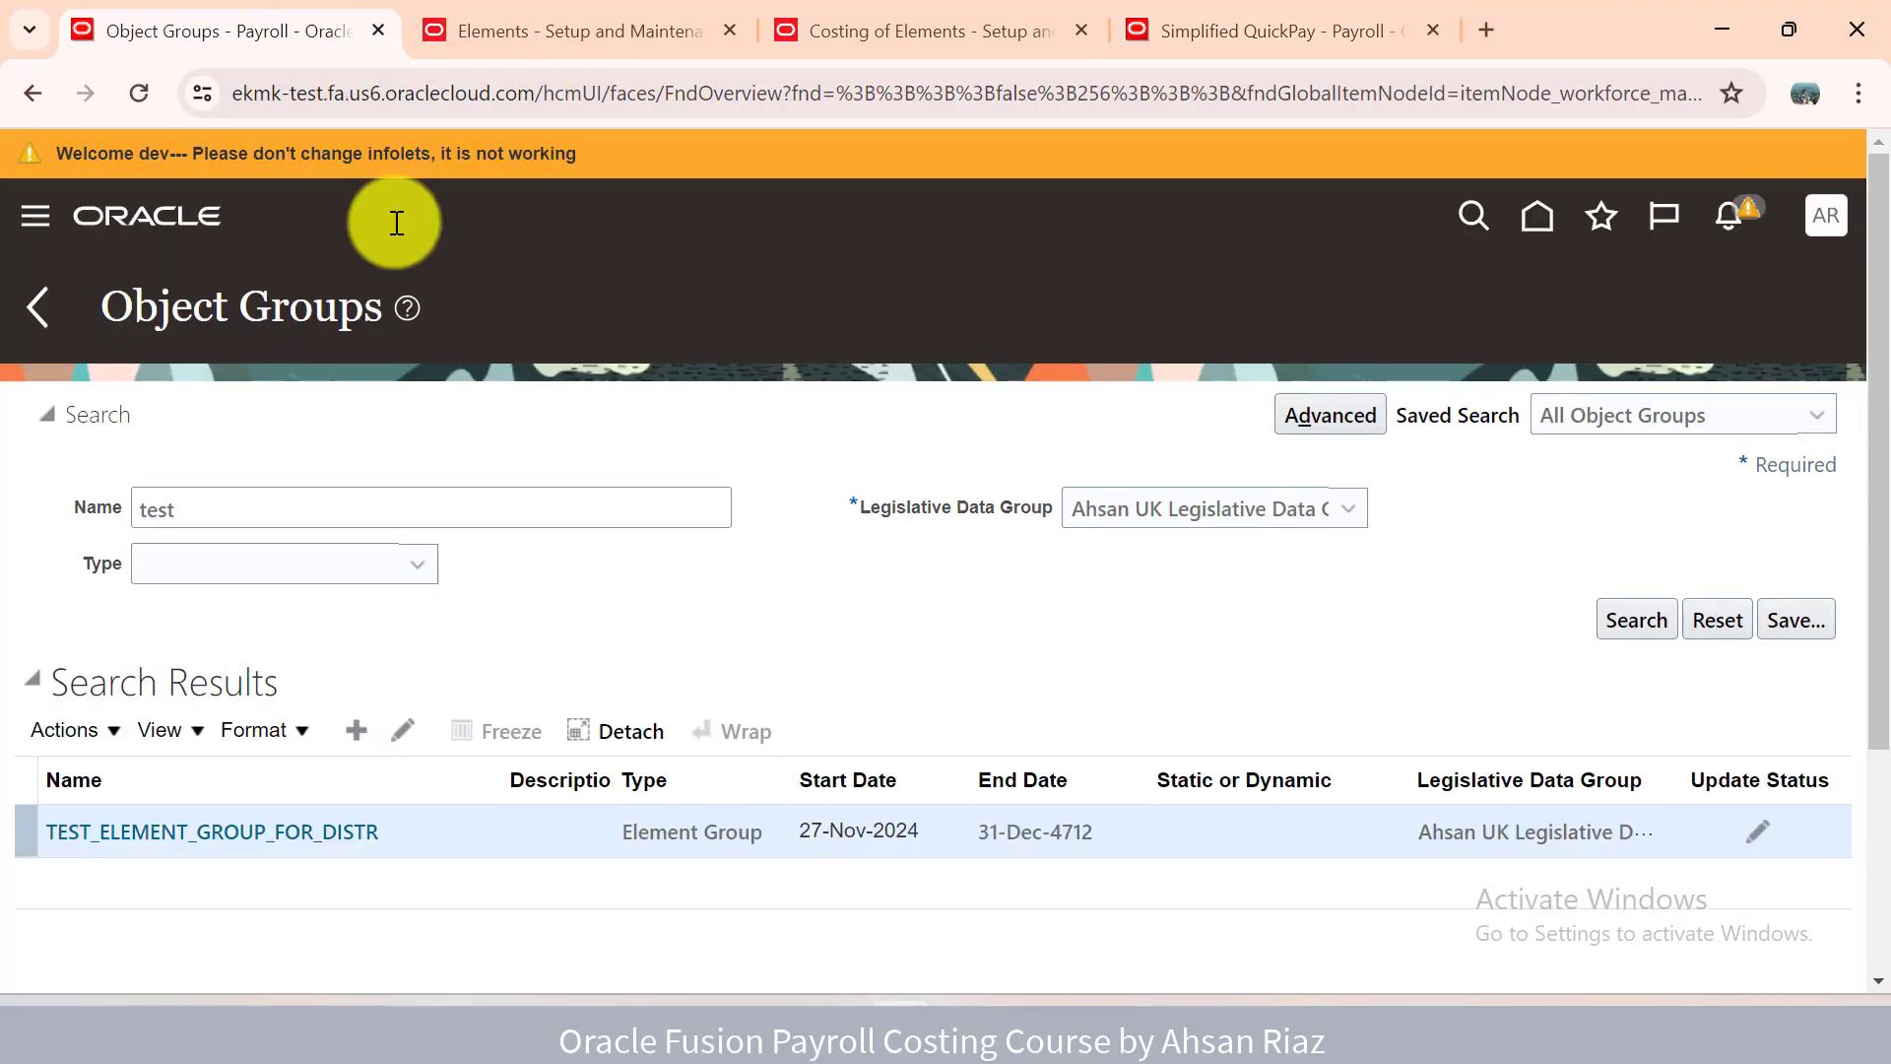
{"action": "left_click", "coordinate": [346, 833]}
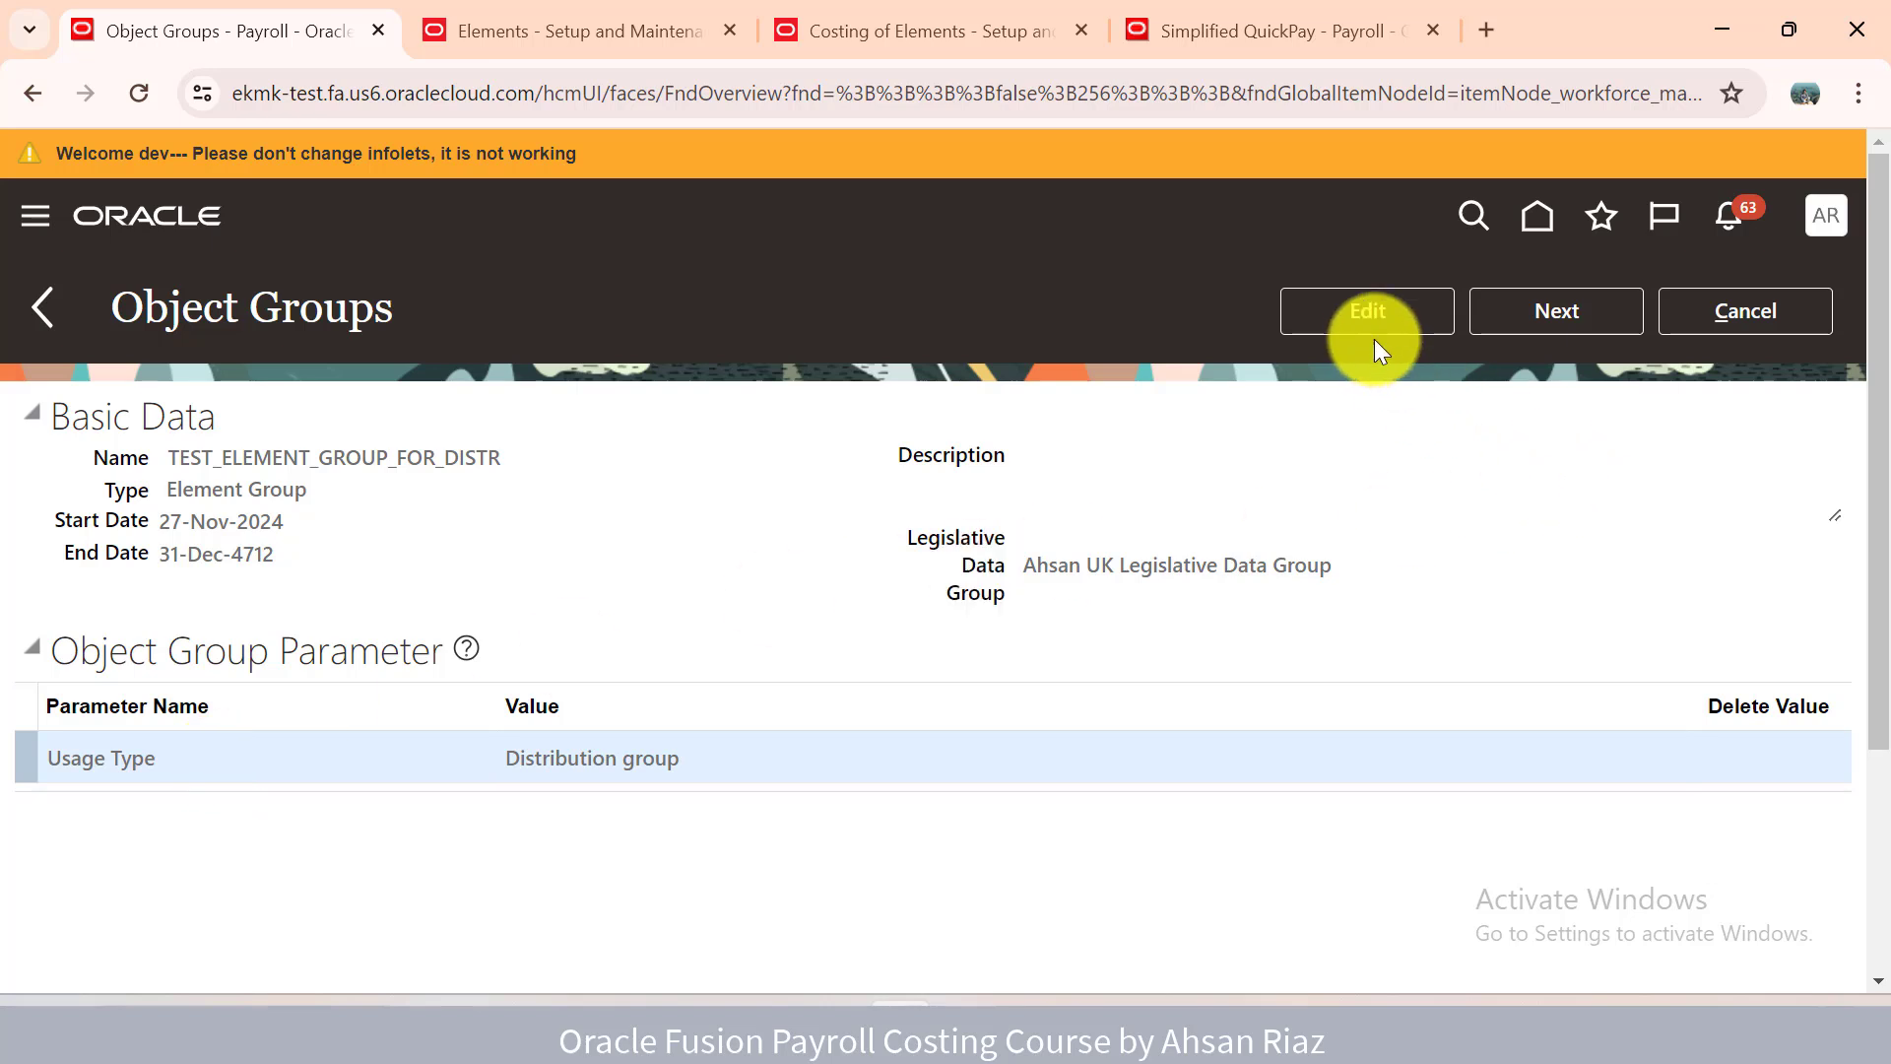
{"action": "left_click", "coordinate": [1576, 315]}
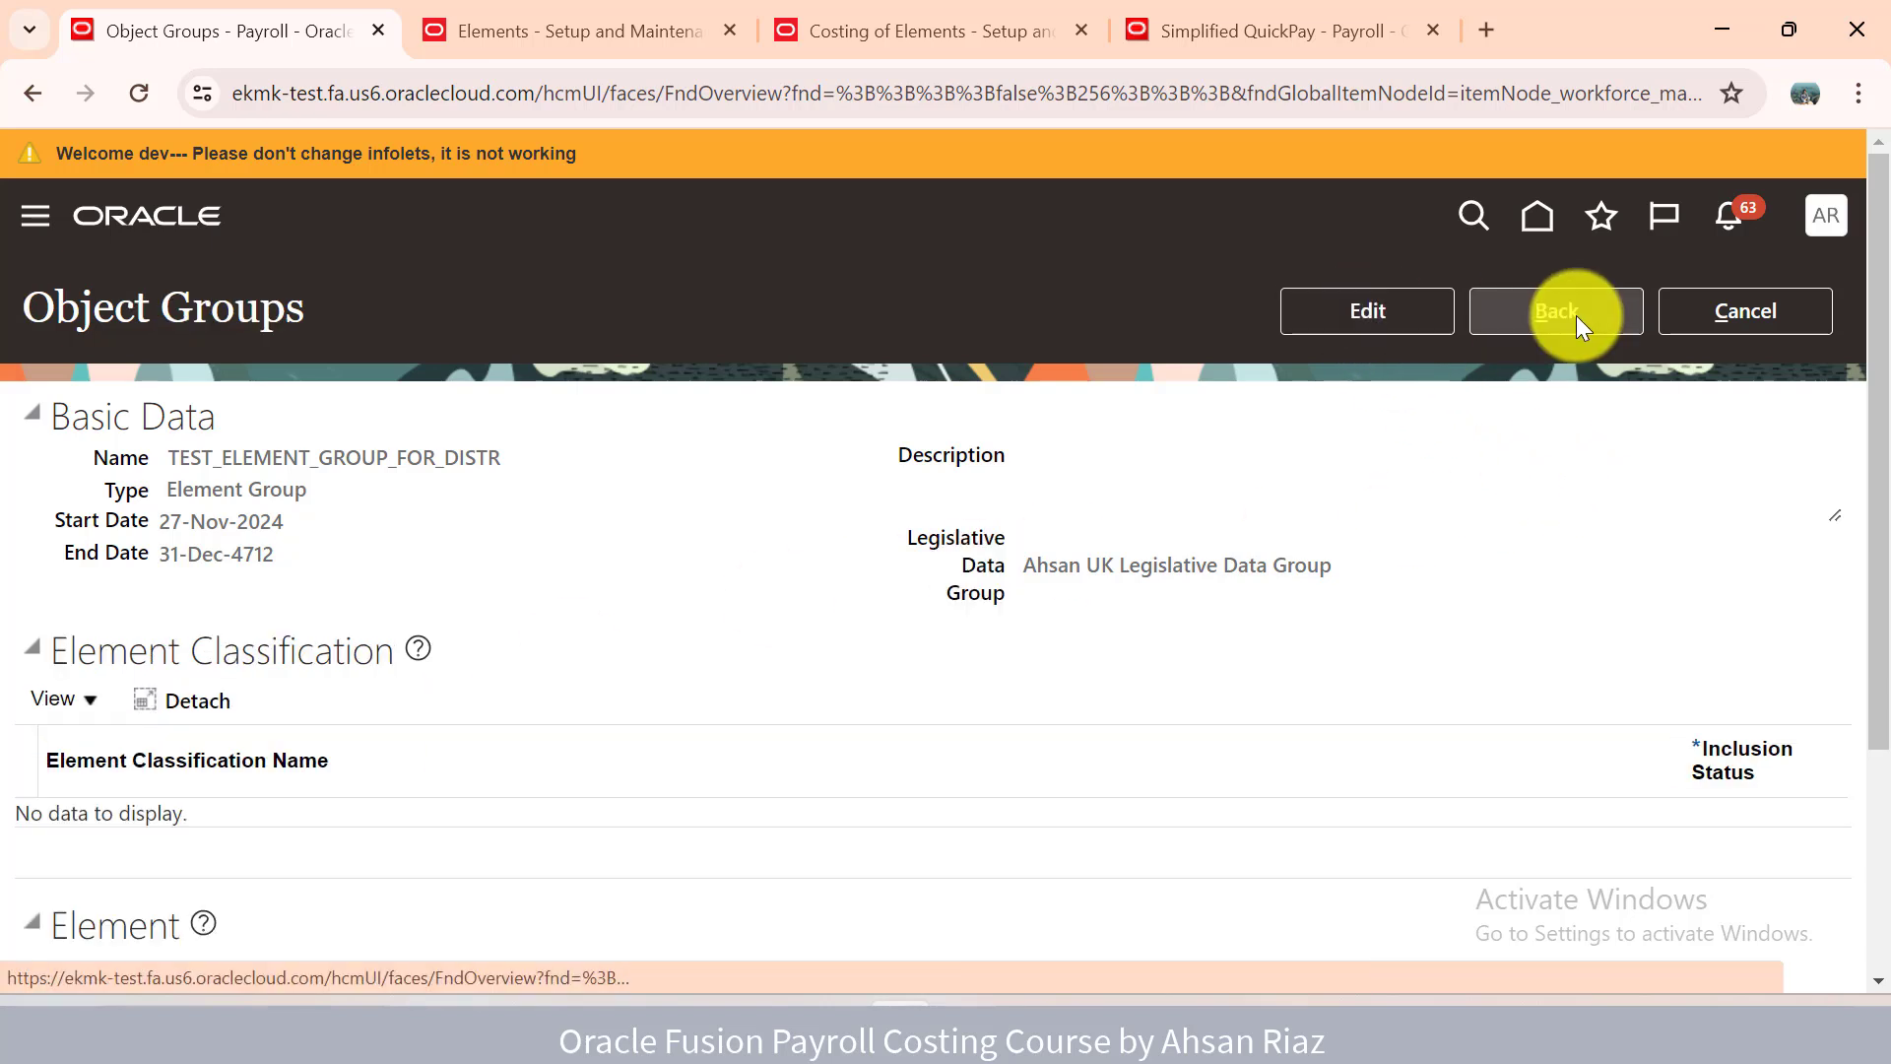
{"action": "scroll", "coordinate": [1850, 517], "scroll_direction": "down", "scroll_amount": 1}
{"action": "scroll", "coordinate": [1850, 517], "scroll_direction": "down", "scroll_amount": 2}
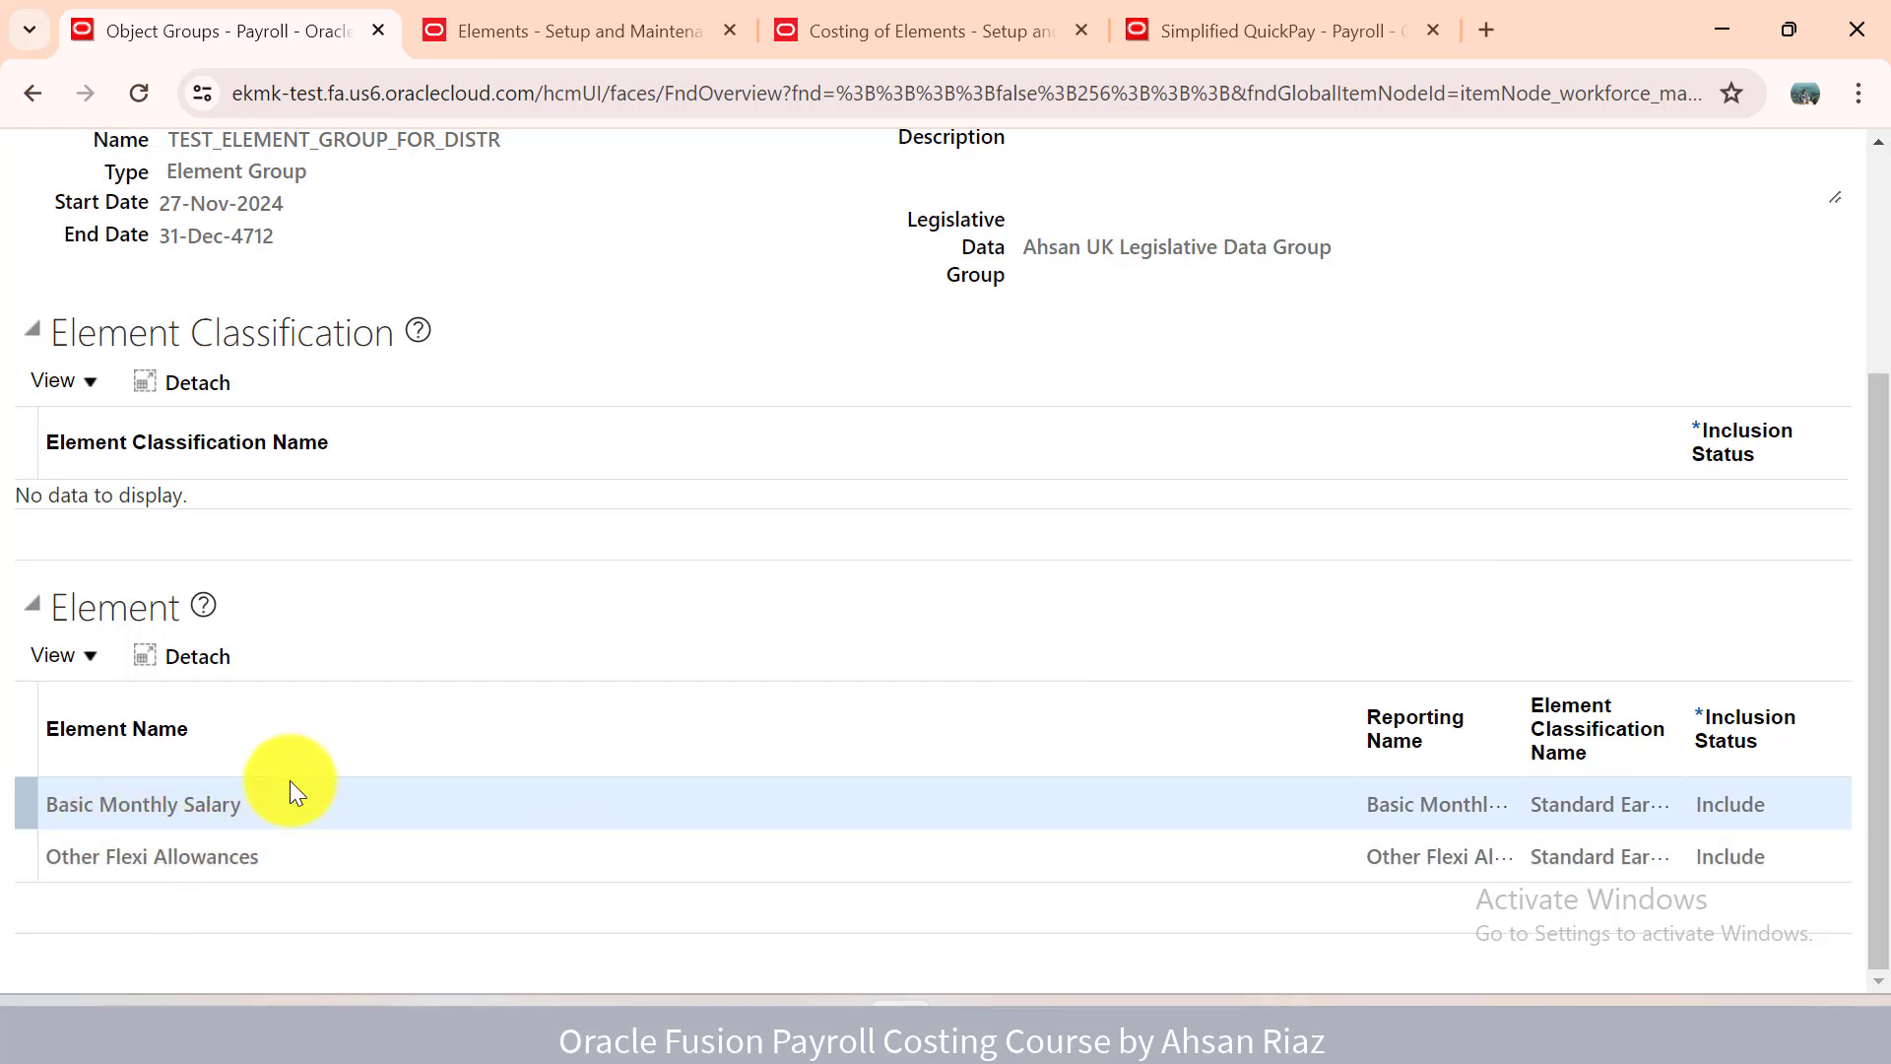
{"action": "left_click", "coordinate": [931, 25]}
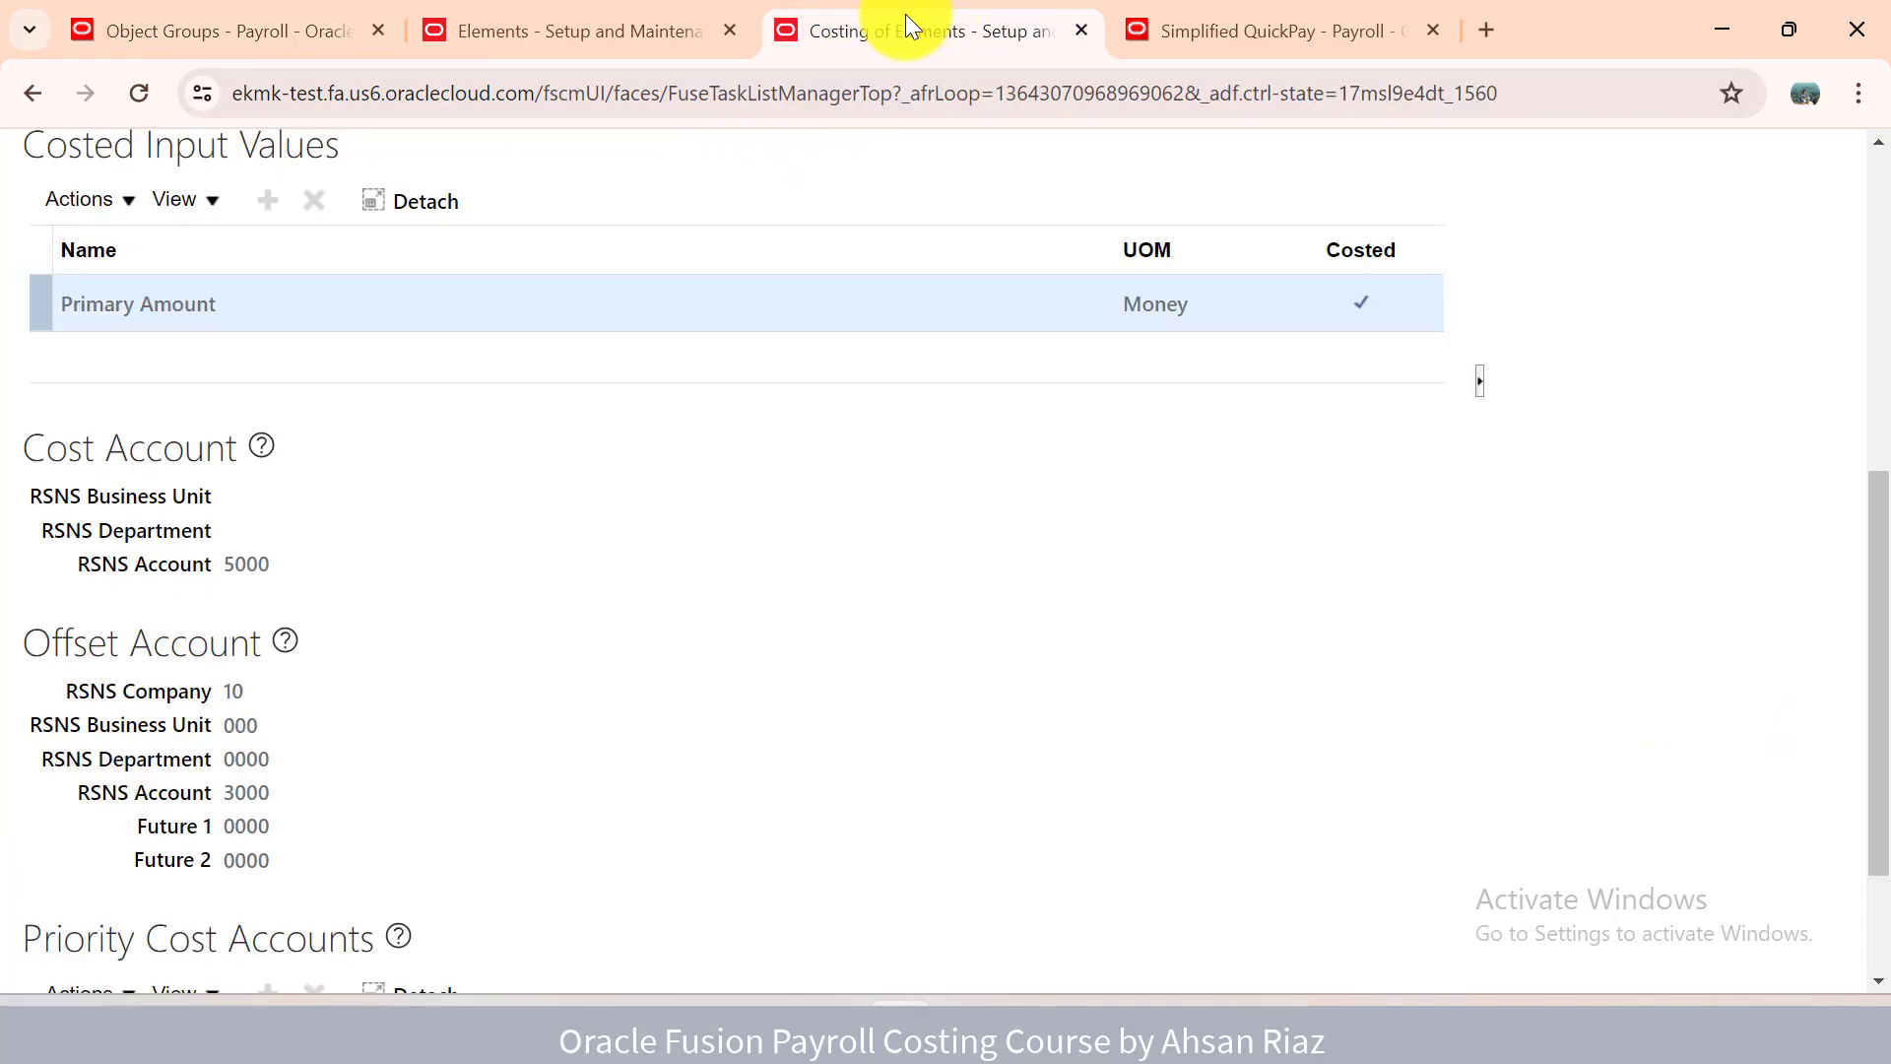
{"action": "left_click", "coordinate": [676, 27]}
In the QuickPay costing details, select the Basic Monthly Salary 12,500.00 debit line and the Other Flexi Allowances 12,000.00 credit line.
{"action": "left_click", "coordinate": [1259, 27]}
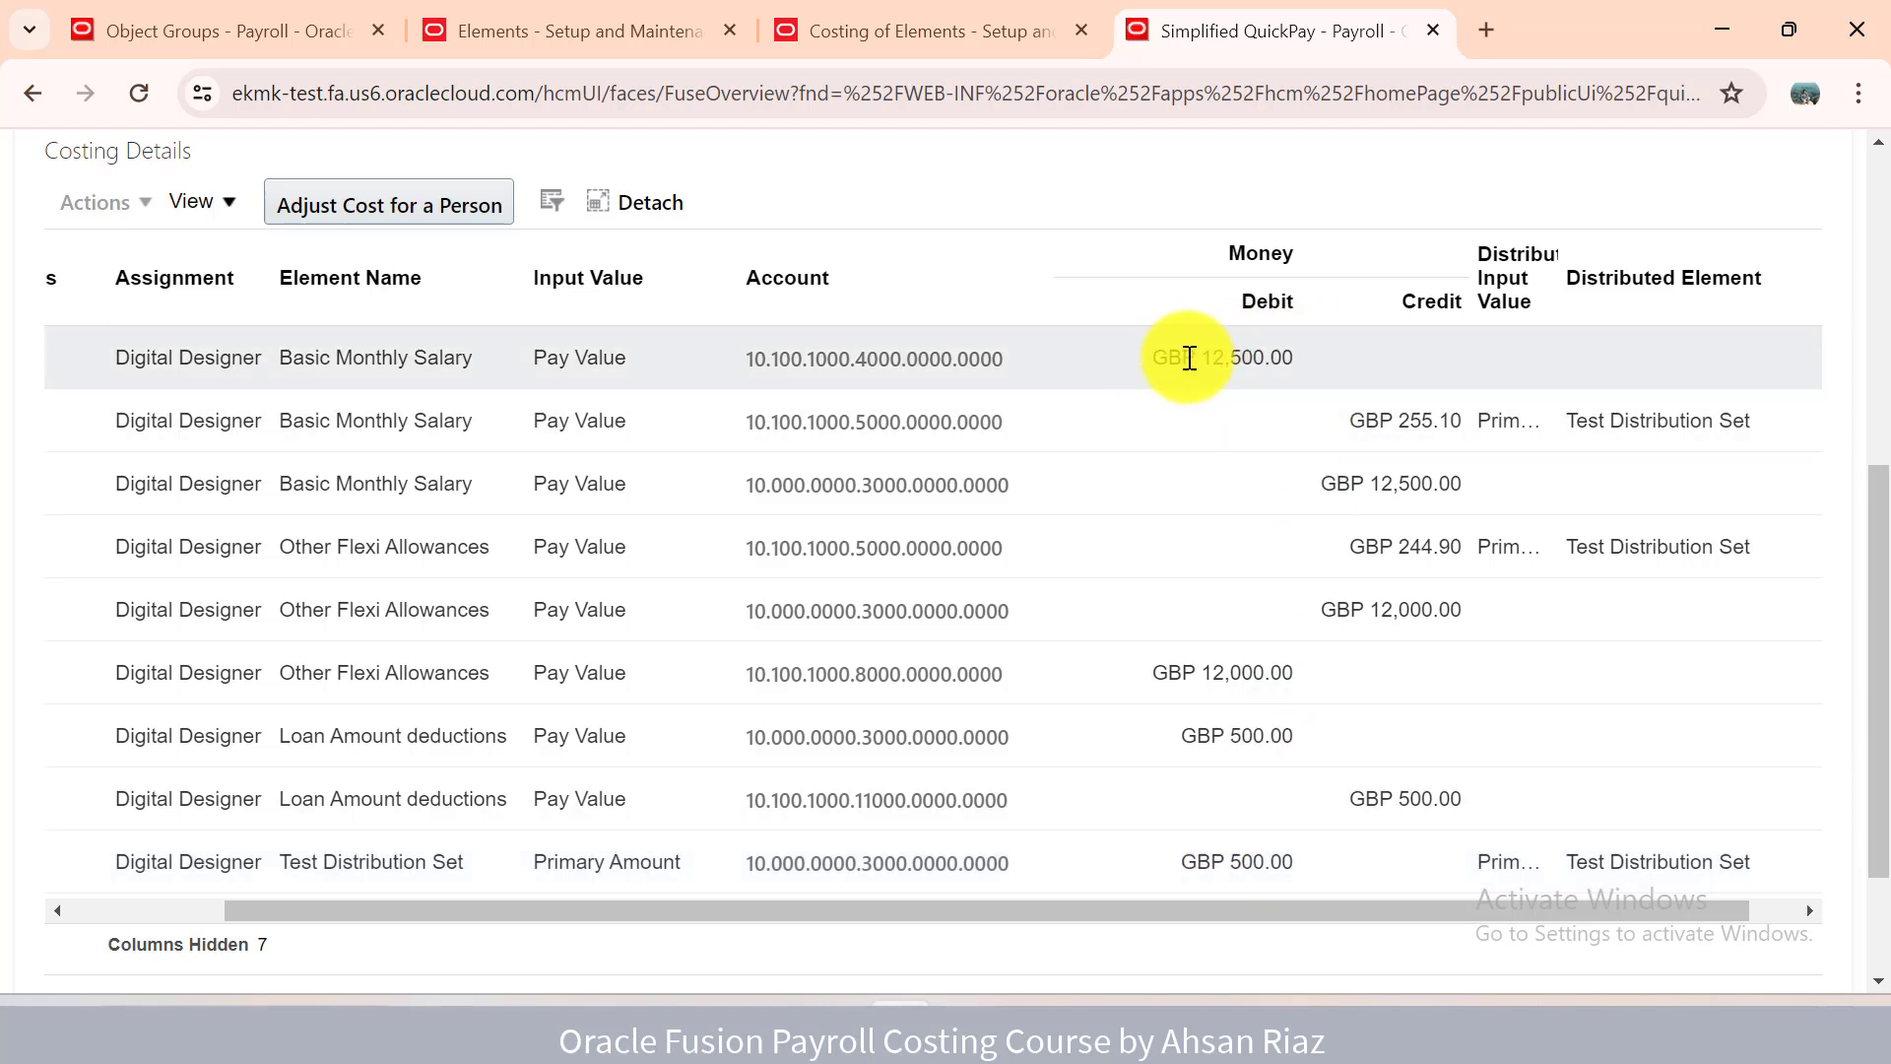
{"action": "left_click", "coordinate": [378, 366]}
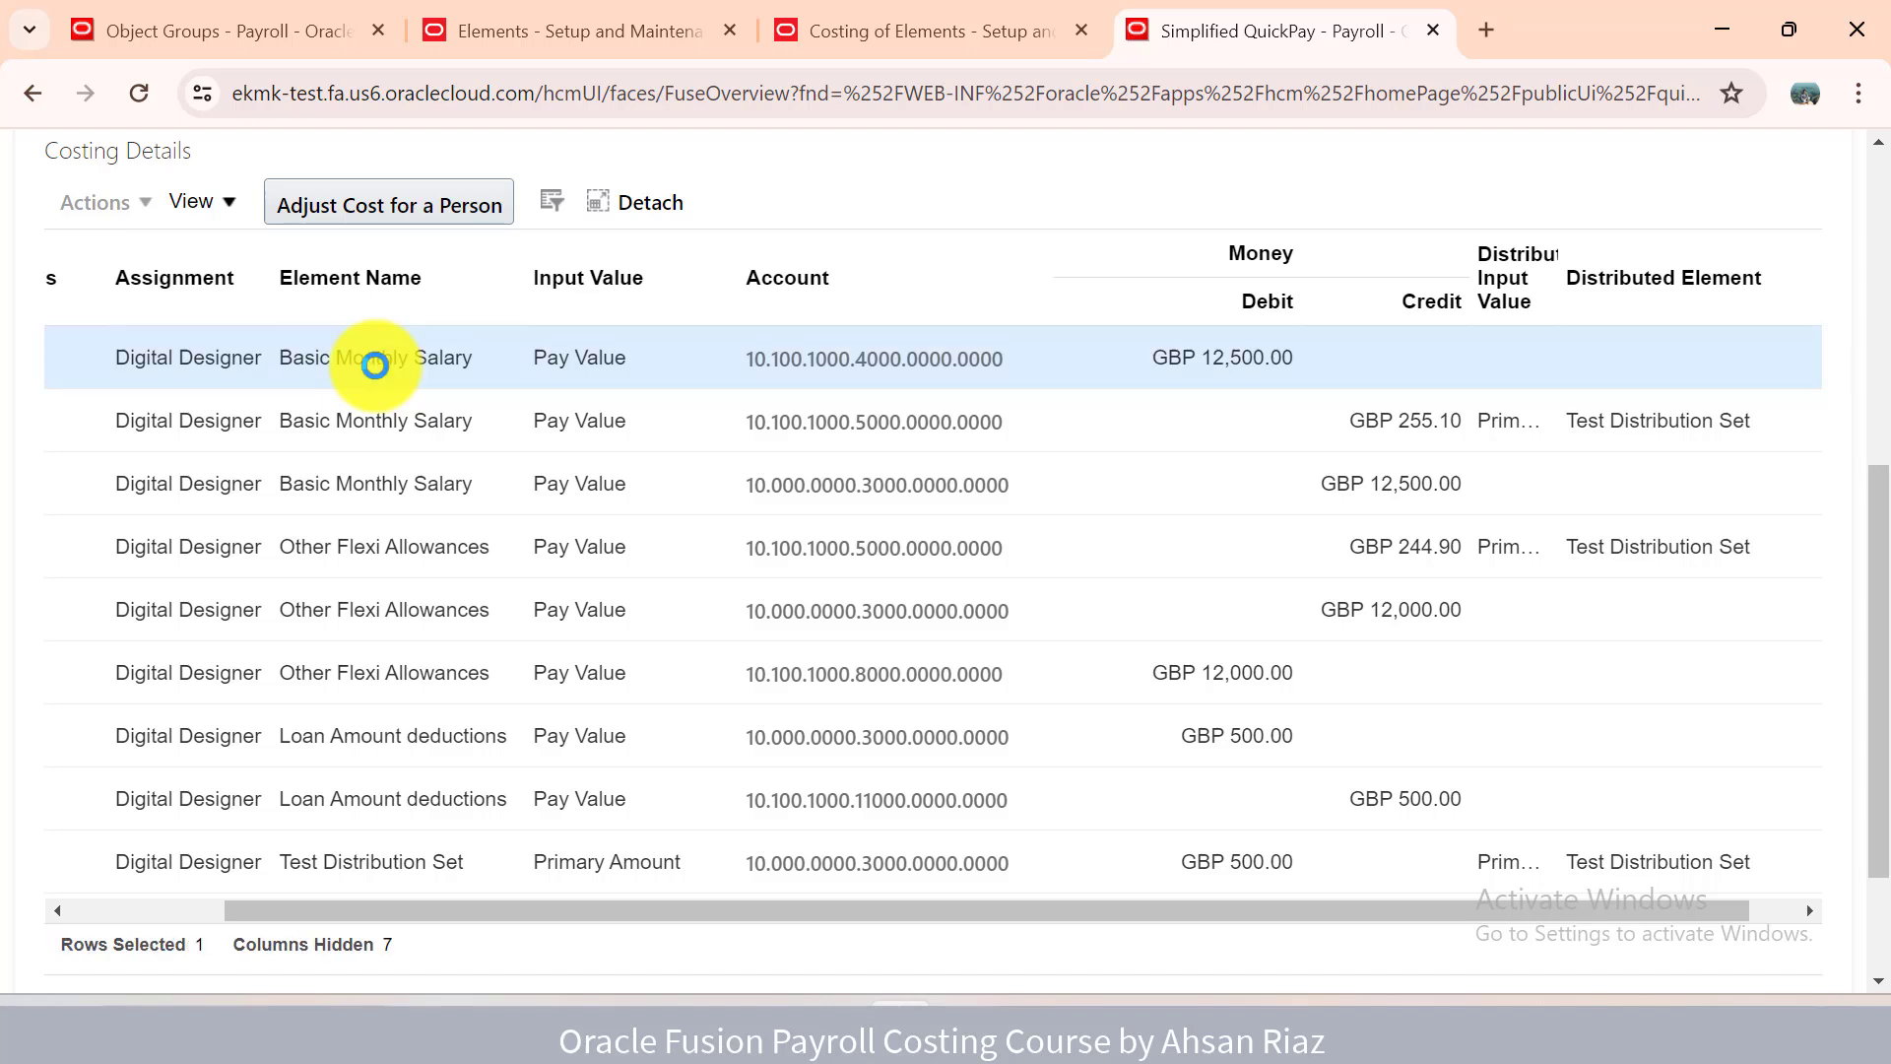
{"action": "left_click", "coordinate": [399, 605], "text": "ctrl"}
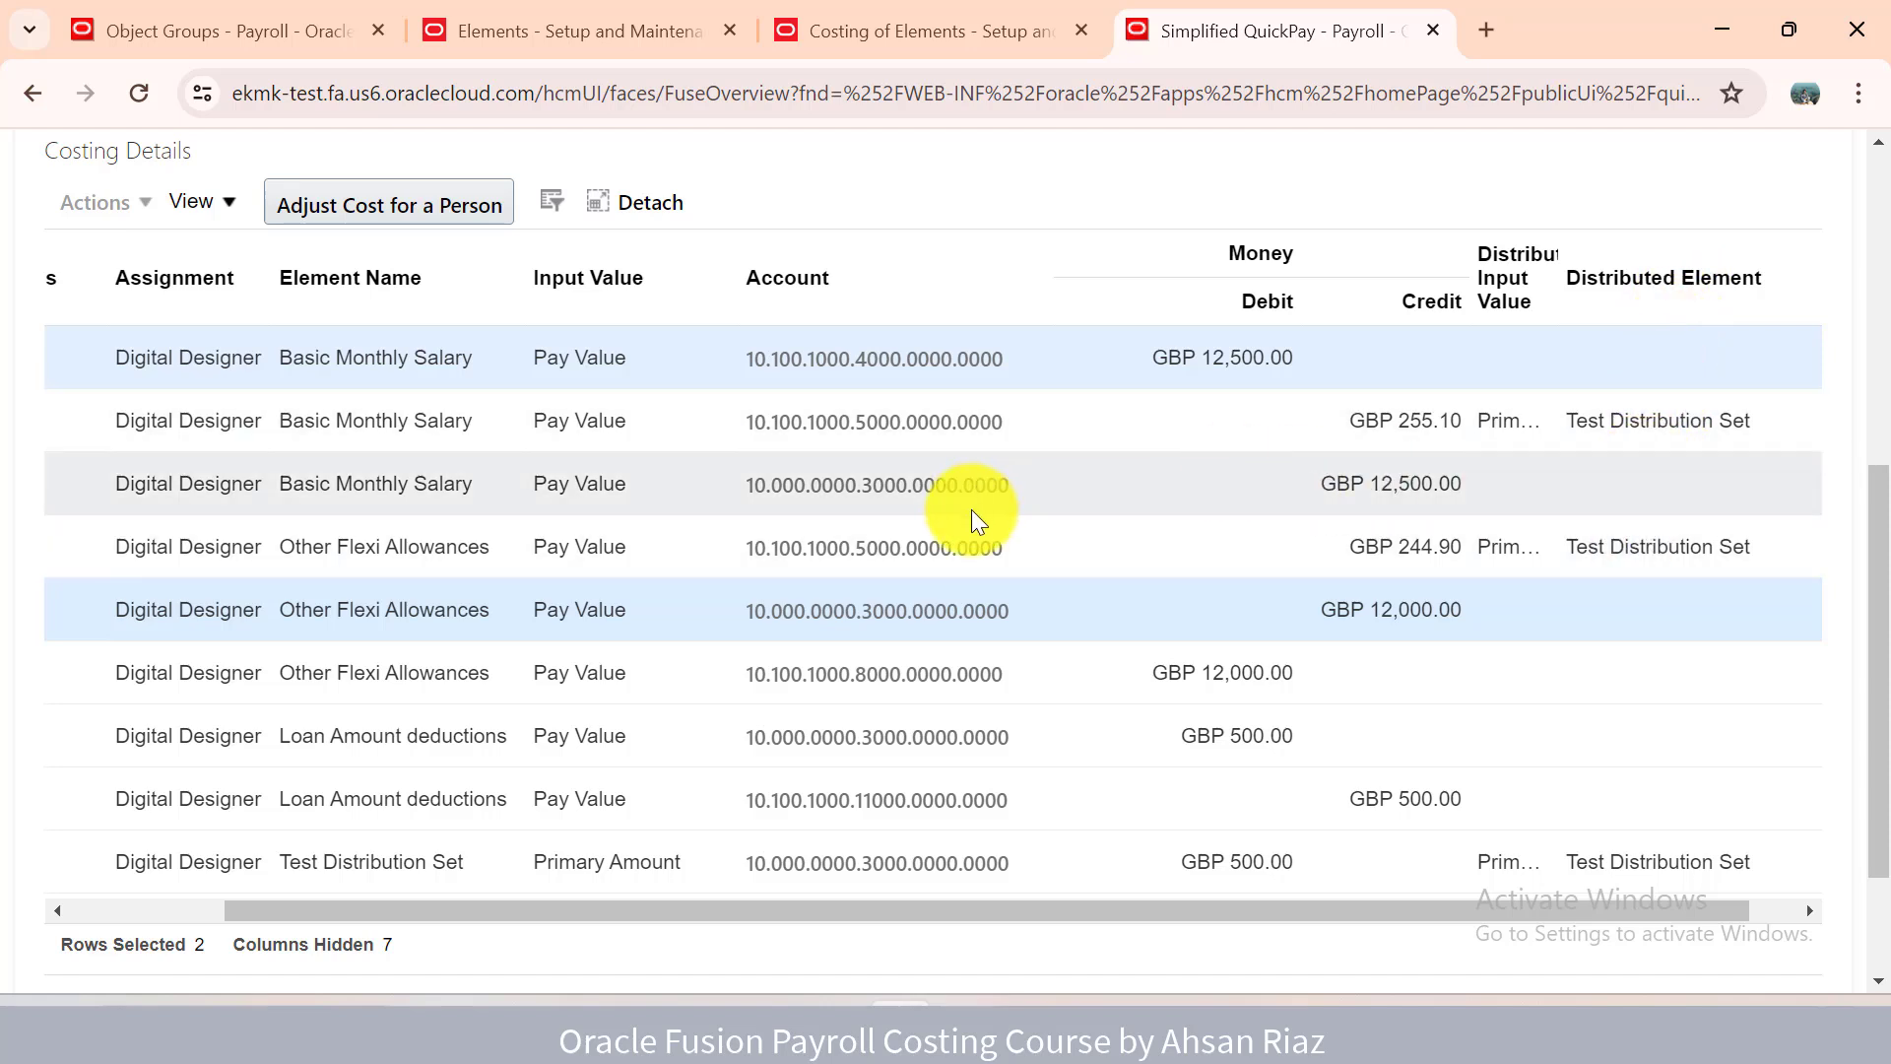
Compare the distributed Other Flexi Allowances line's account segments with the Costing of Elements cost account and return to the QuickPay costing results.
{"action": "mouse_move", "coordinate": [907, 547]}
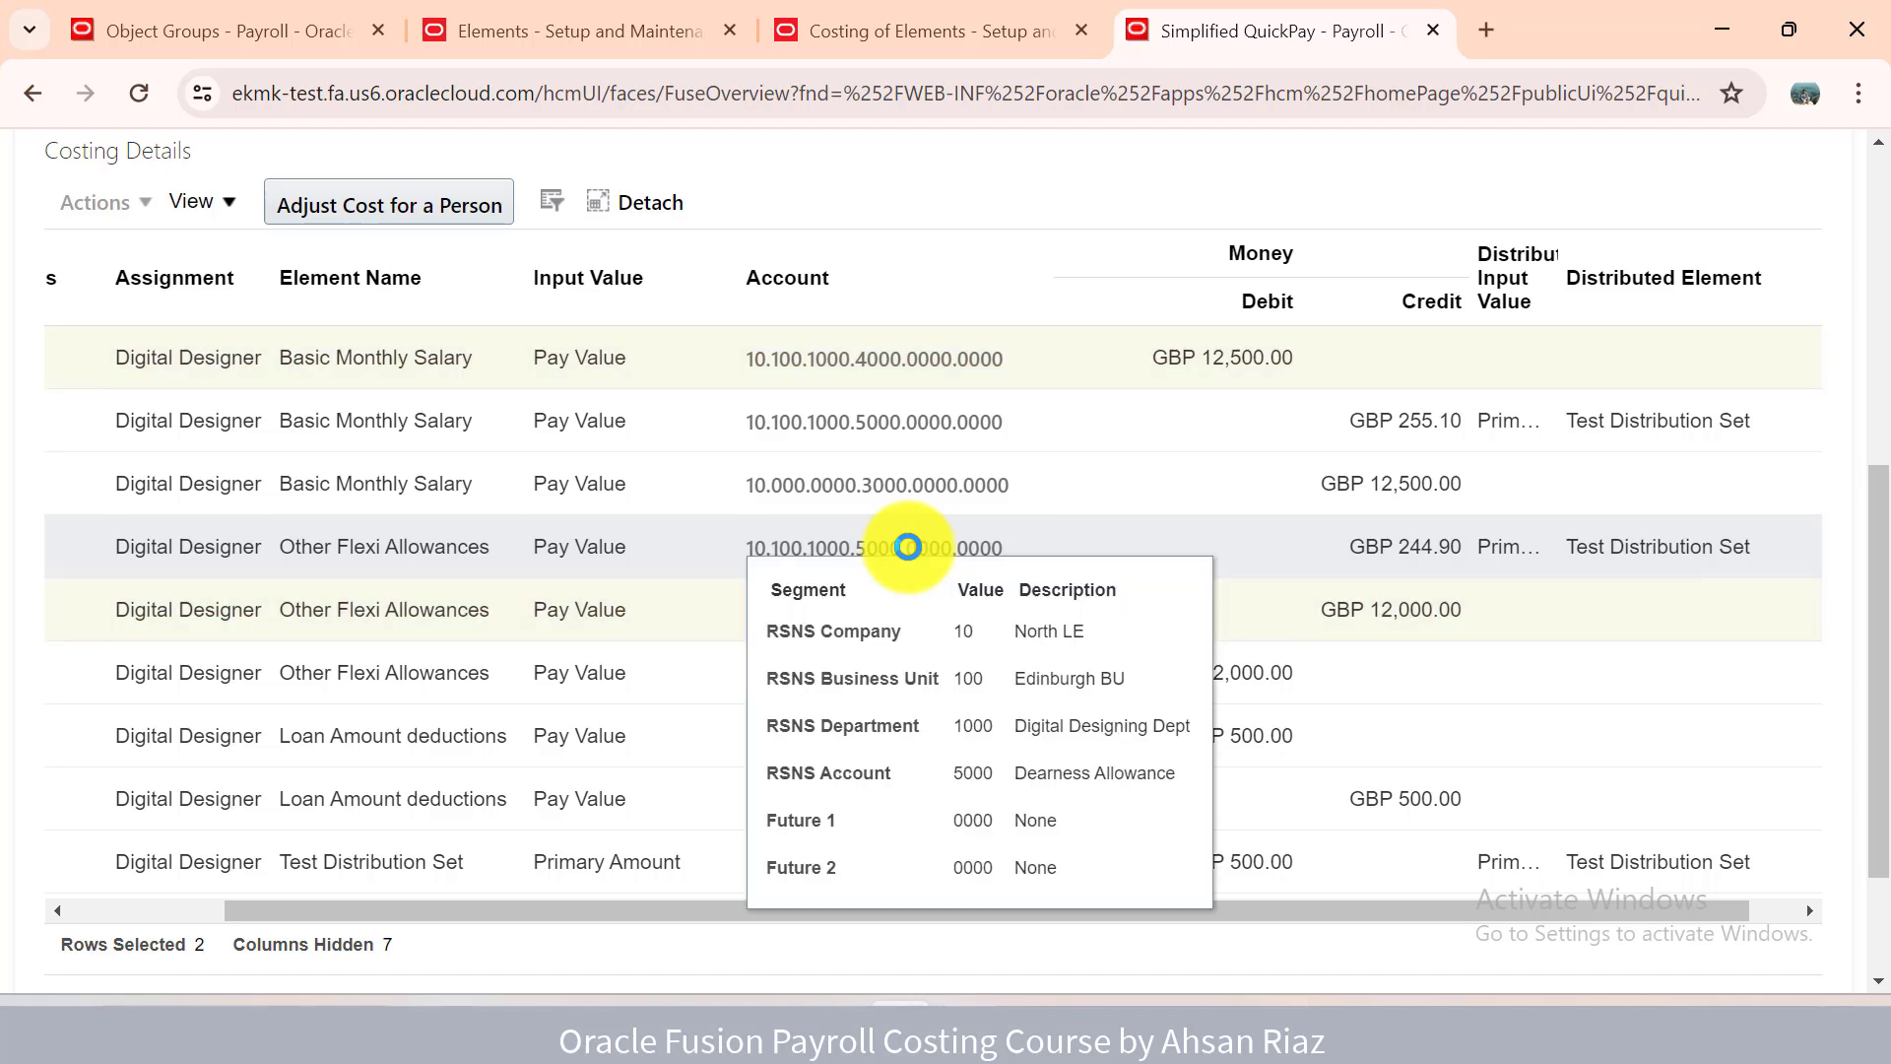
{"action": "left_click", "coordinate": [922, 29]}
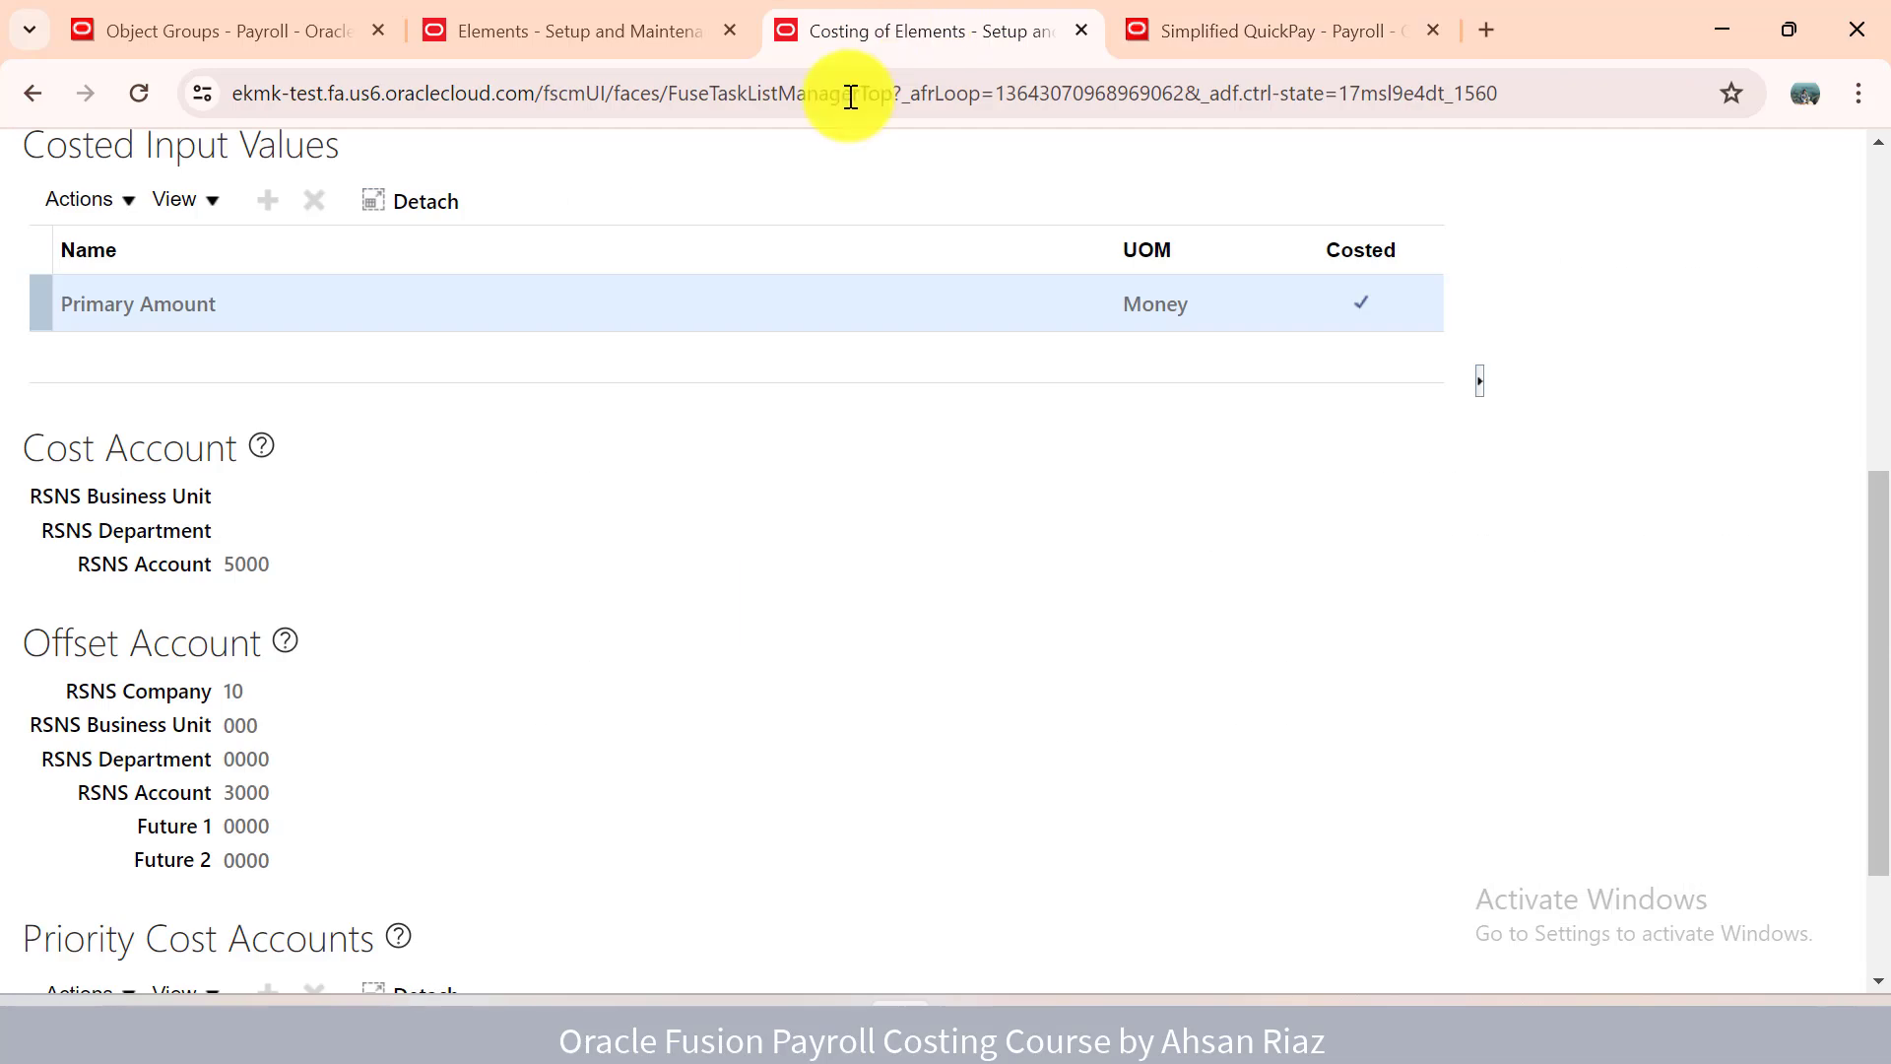
{"action": "left_click", "coordinate": [1226, 46]}
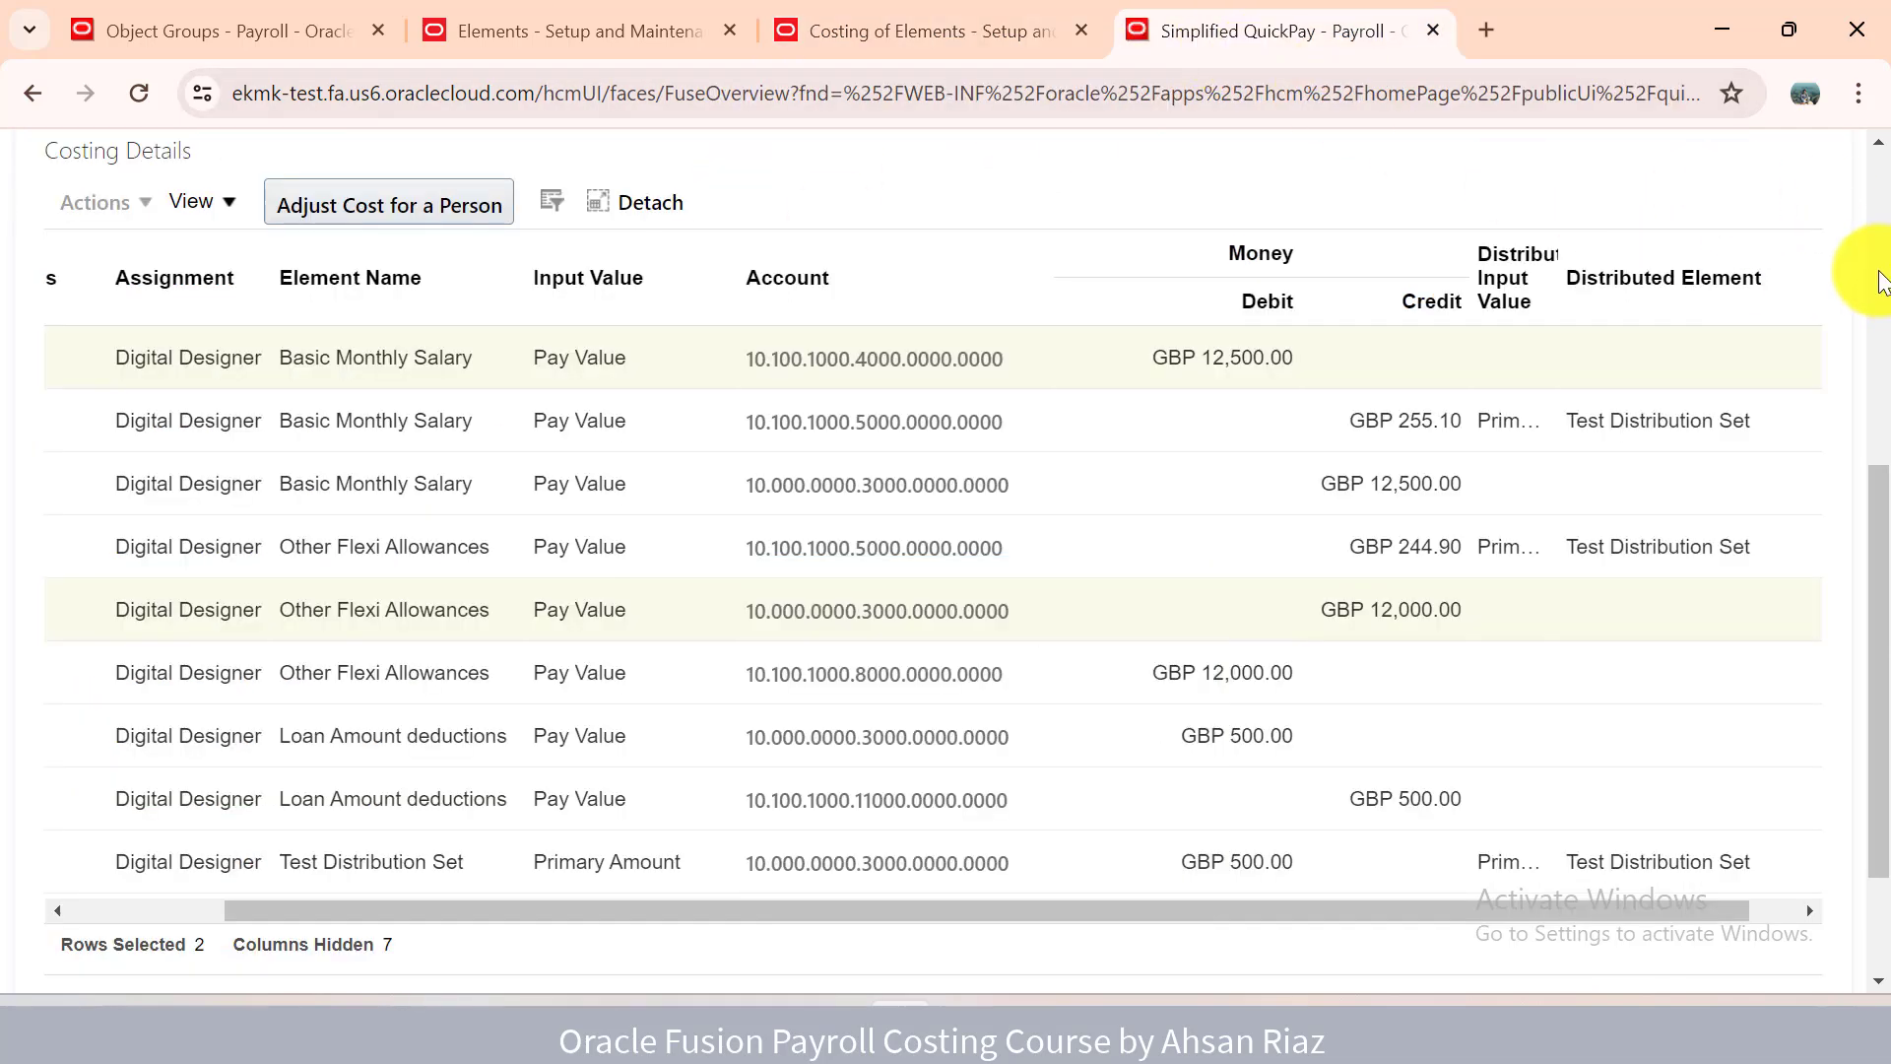
{"action": "scroll", "coordinate": [1879, 281], "scroll_direction": "up", "scroll_amount": 2}
{"action": "scroll", "coordinate": [1879, 281], "scroll_direction": "up", "scroll_amount": 5}
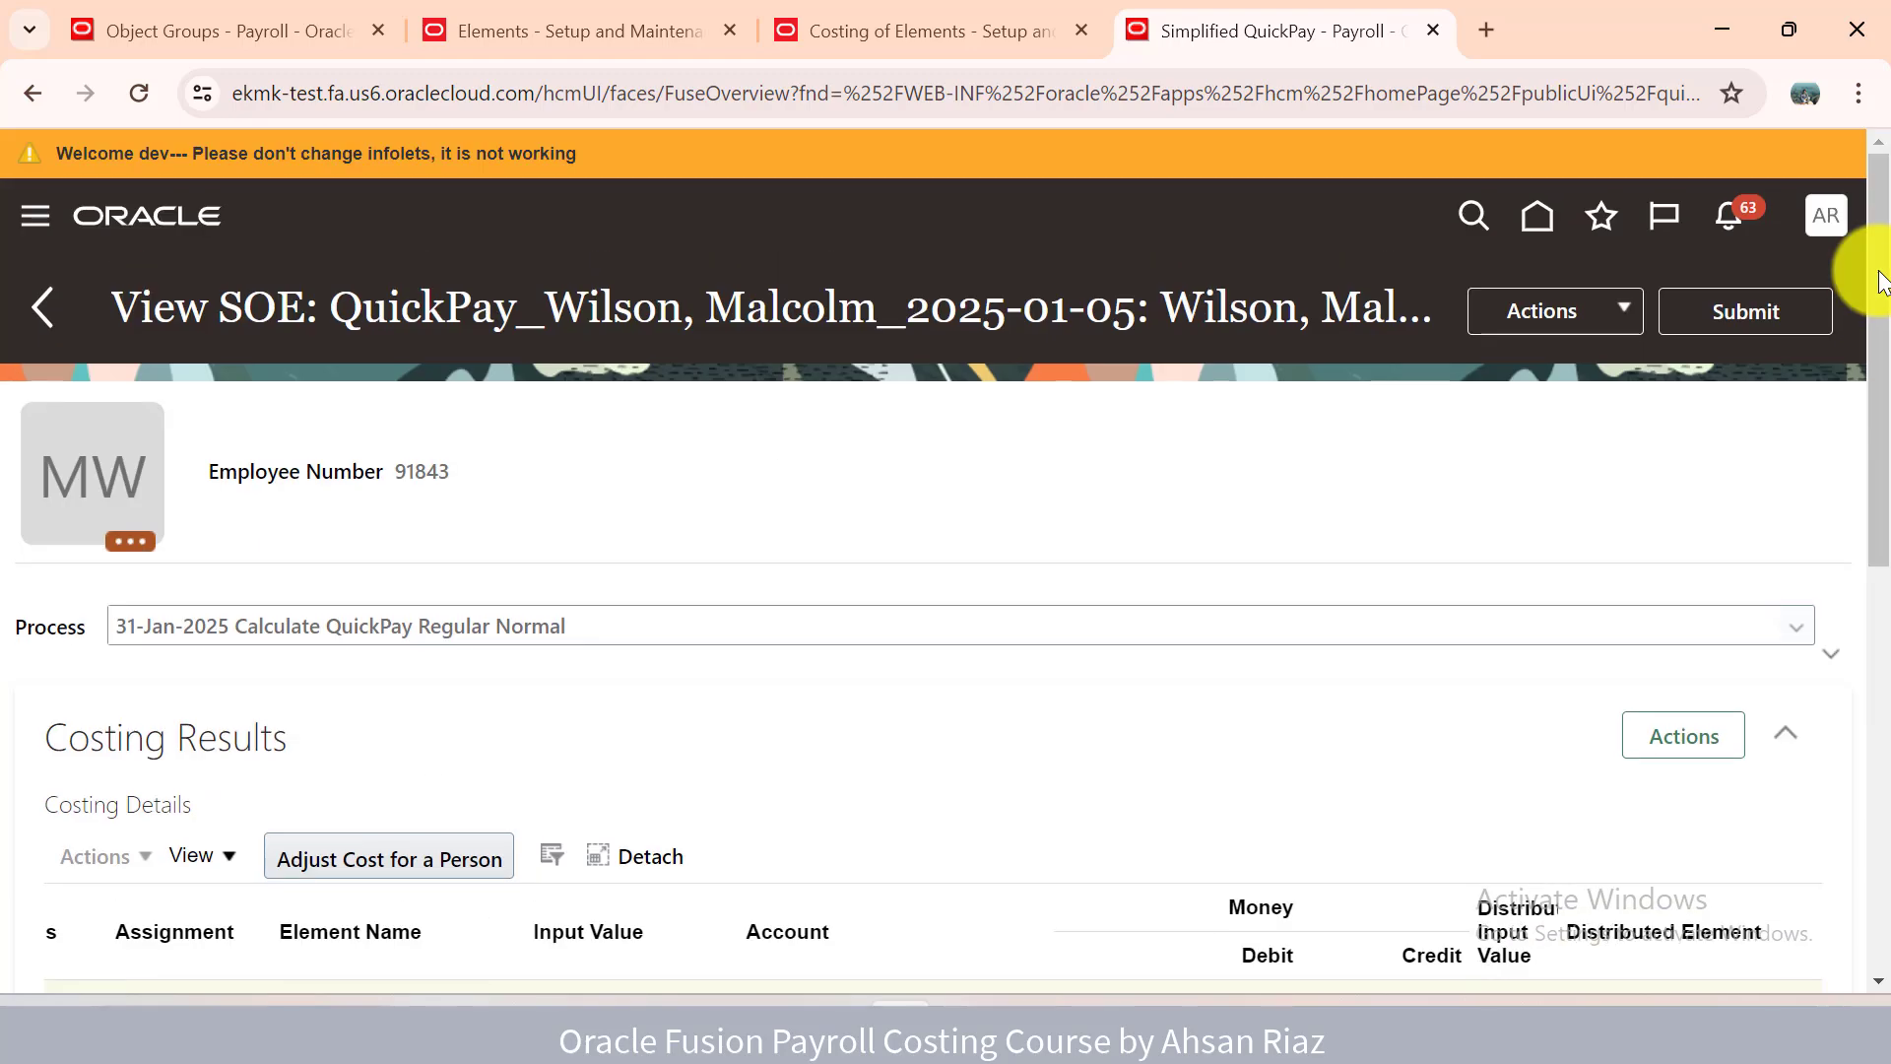